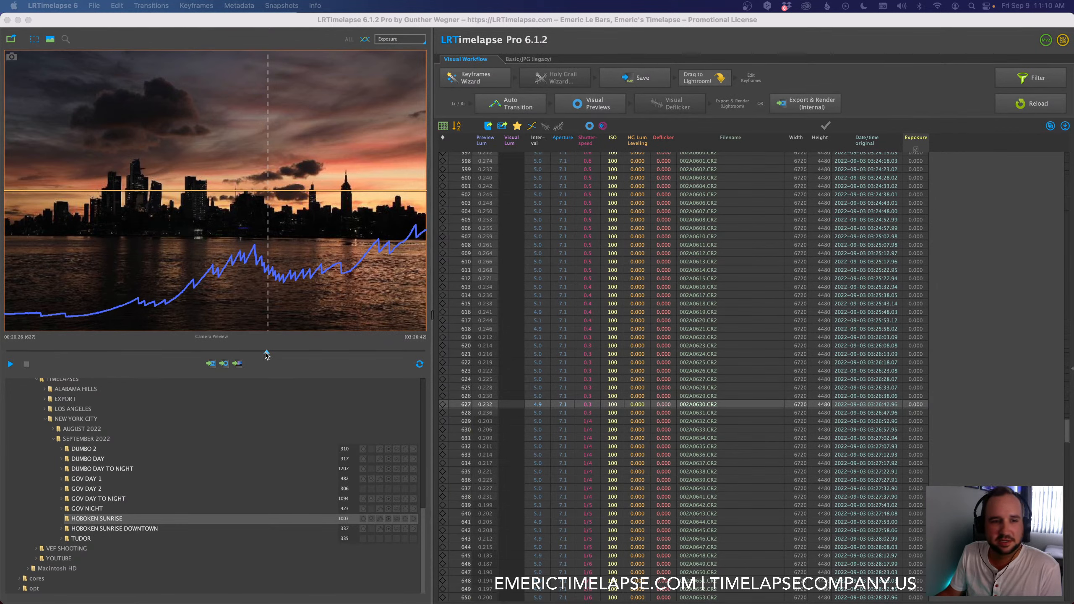
# Step: Create 14 keyframes across the Hoboken Sunrise sequence with the Keyframes Wizard
pyautogui.moveTo(266, 353); pyautogui.dragTo(5, 350)
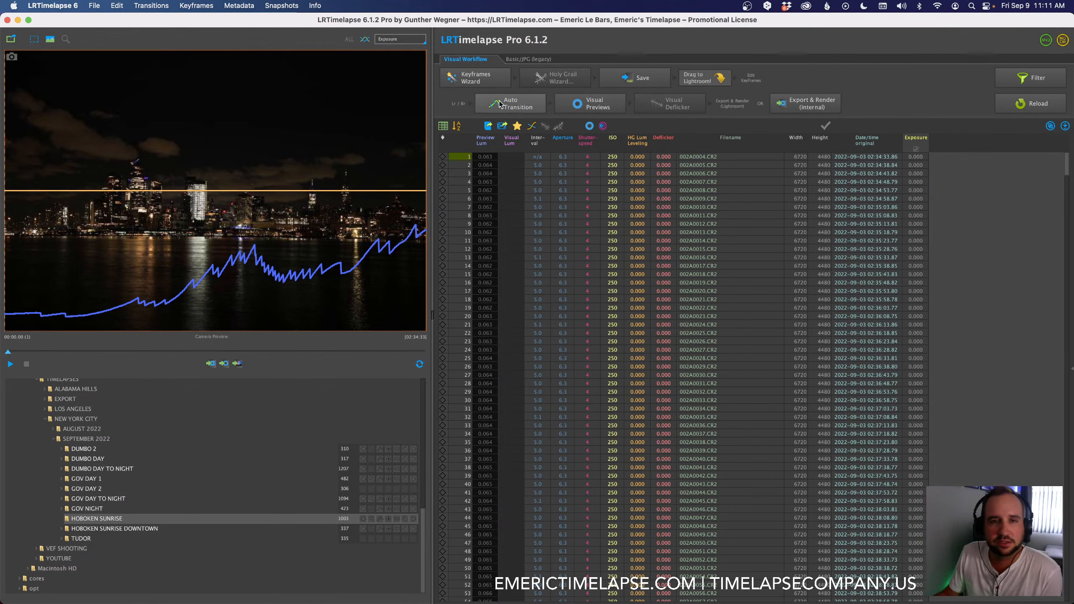
pyautogui.click(475, 81)
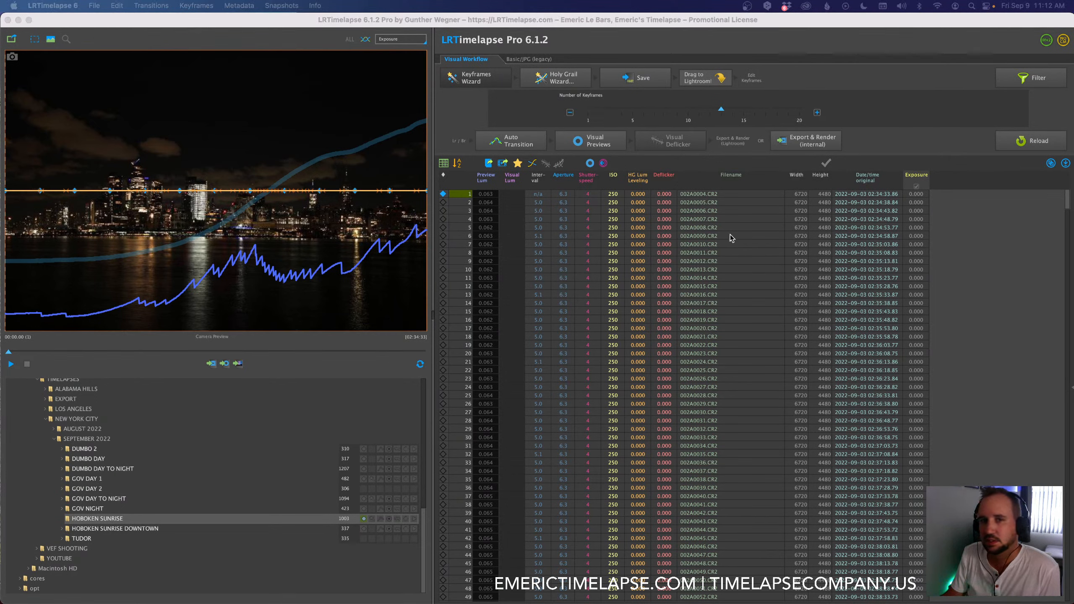
pyautogui.click(275, 26)
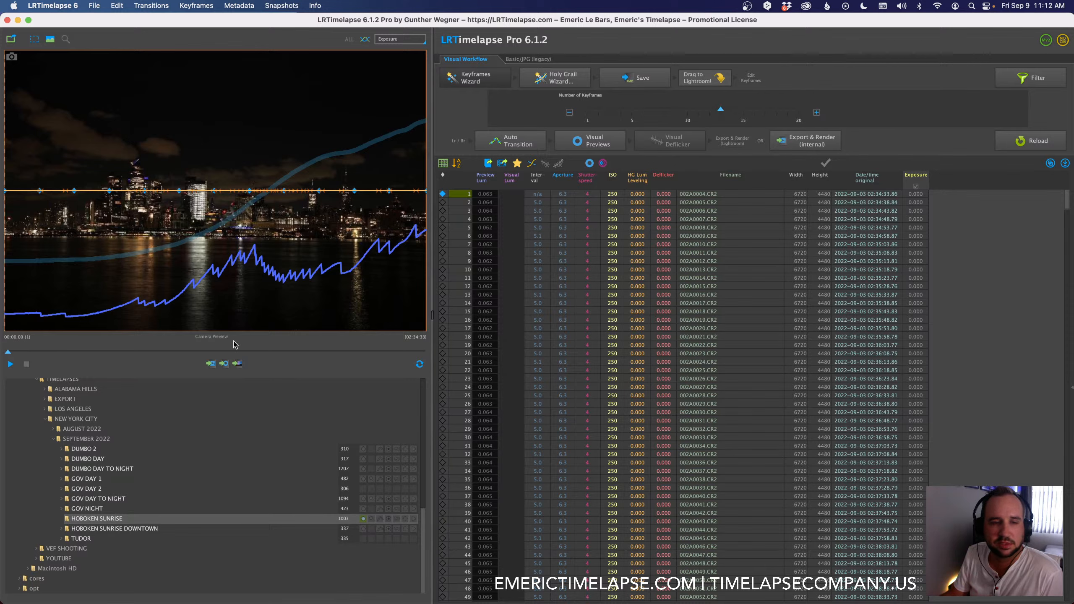
pyautogui.moveTo(8, 351); pyautogui.dragTo(313, 350)
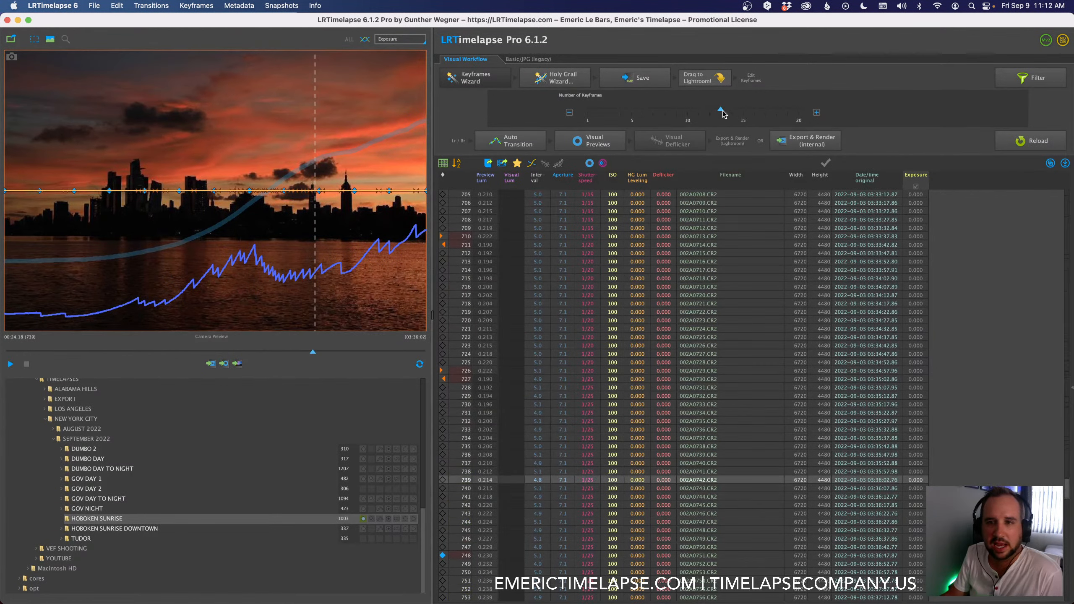
pyautogui.moveTo(722, 110); pyautogui.dragTo(733, 113)
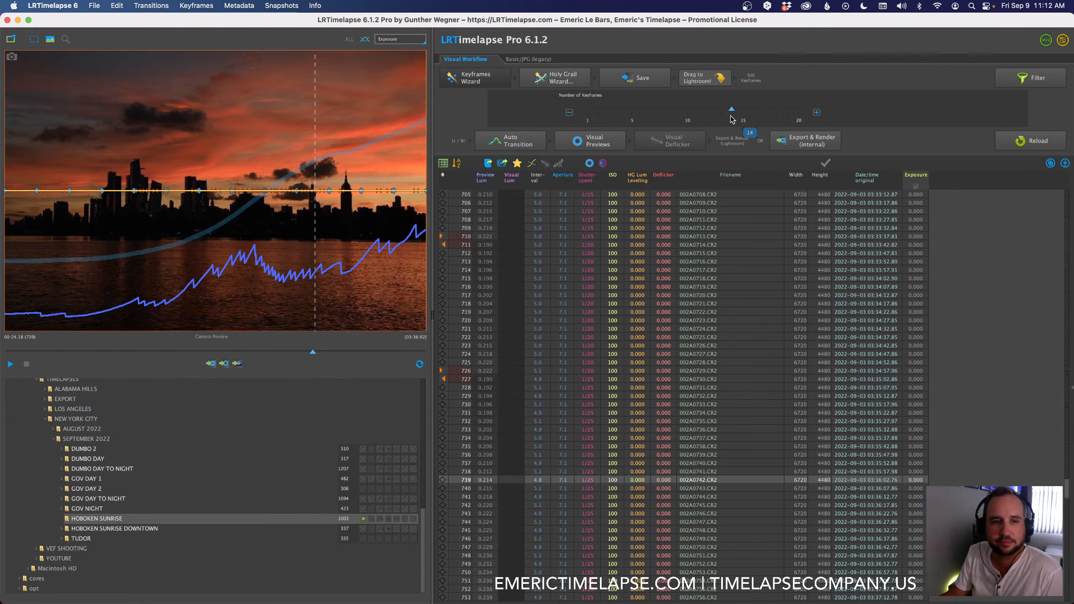
# Step: Run the Holy Grail Wizard on the sequence, save the metadata and preview frame 562
pyautogui.click(557, 78)
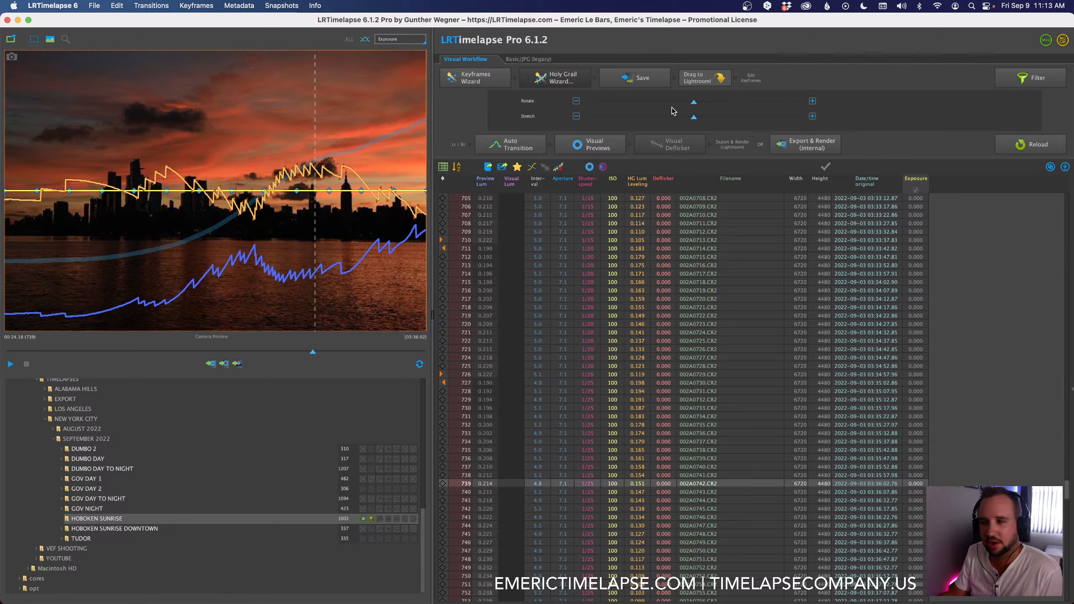
pyautogui.click(636, 82)
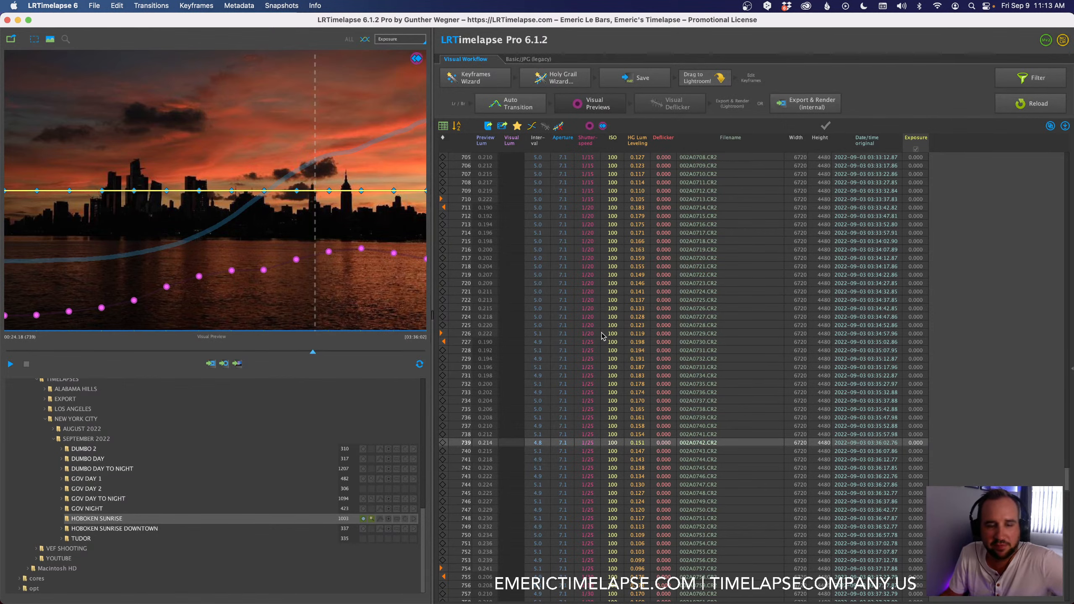
pyautogui.moveTo(313, 353); pyautogui.dragTo(239, 353)
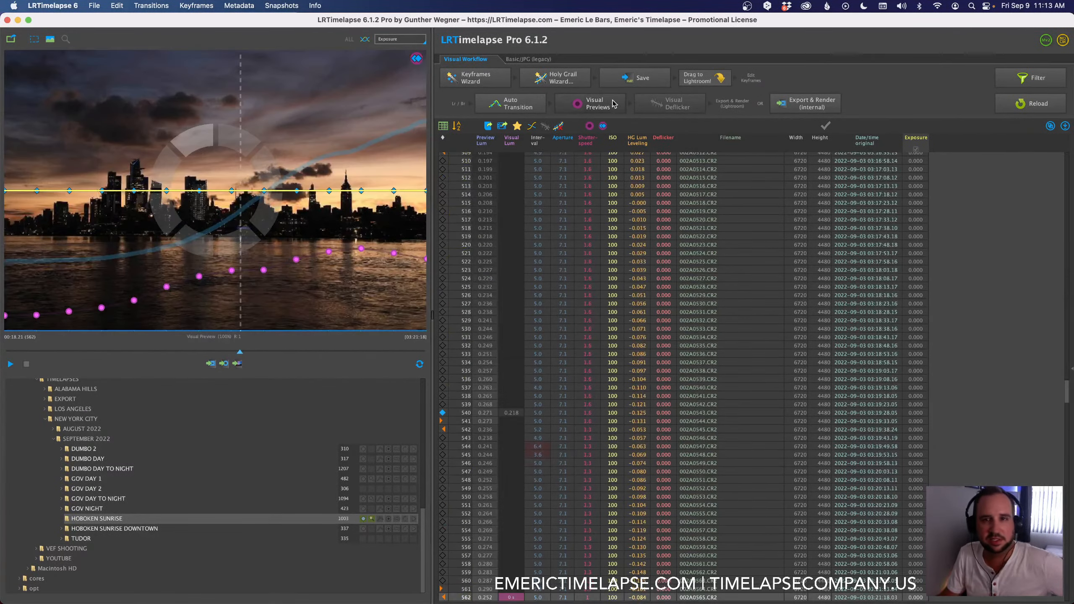
# Step: Send the Hoboken Sunrise sequence to Lightroom Classic and import all photos by adding them to the catalog in place
pyautogui.moveTo(699, 82); pyautogui.dragTo(701, 320)
pyautogui.press('super+Tab')
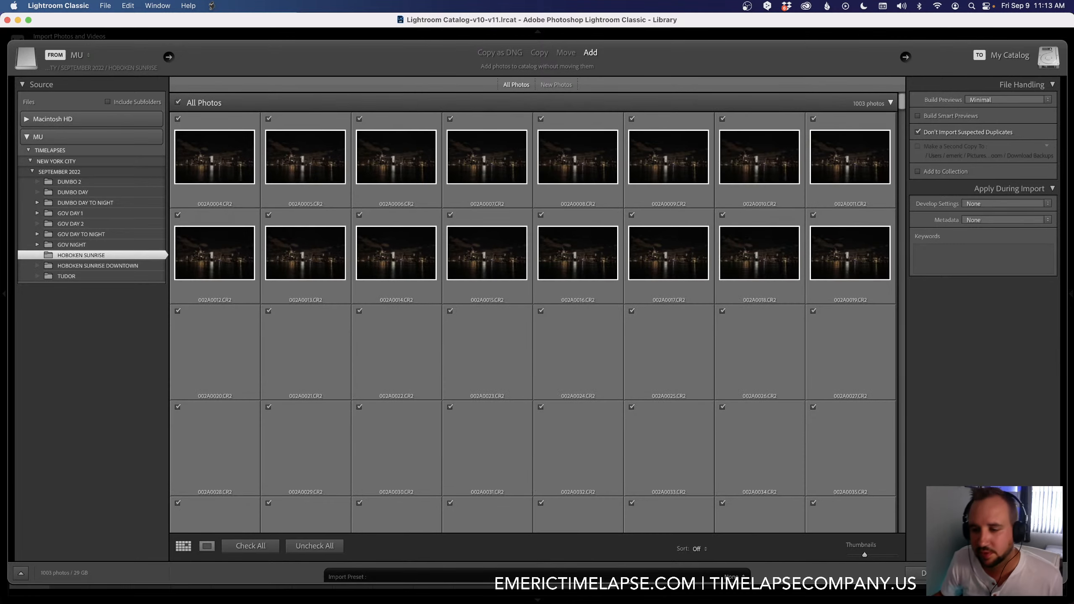
pyautogui.press('Return')
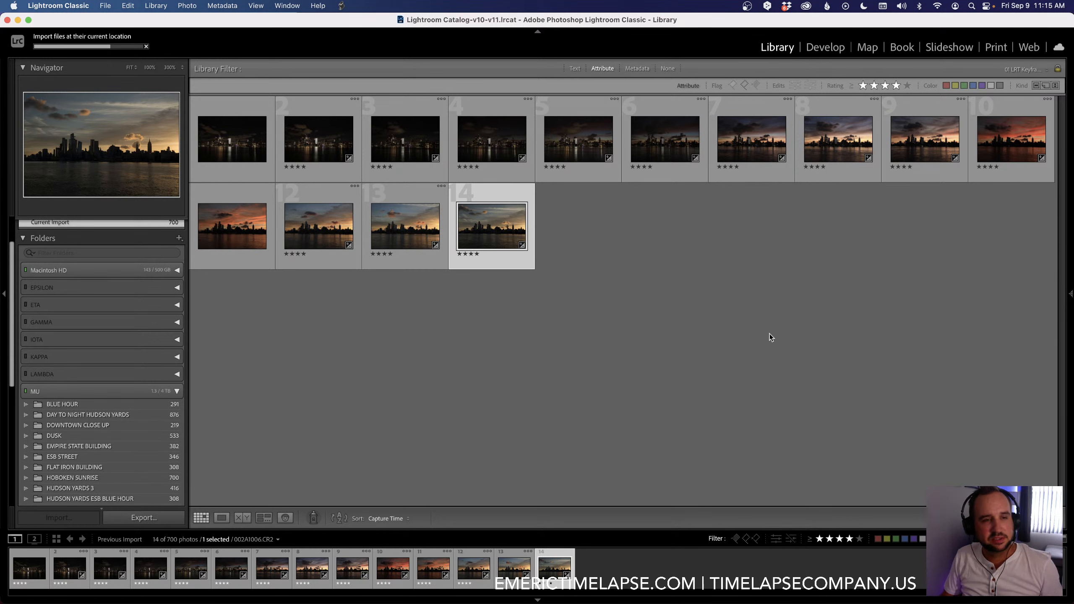
# Step: Inspect the night keyframes enlarged, checking 002A0235.CR2 at 100% around the Empire State Building, and return to 002A0004.CR2
pyautogui.doubleClick(241, 159)
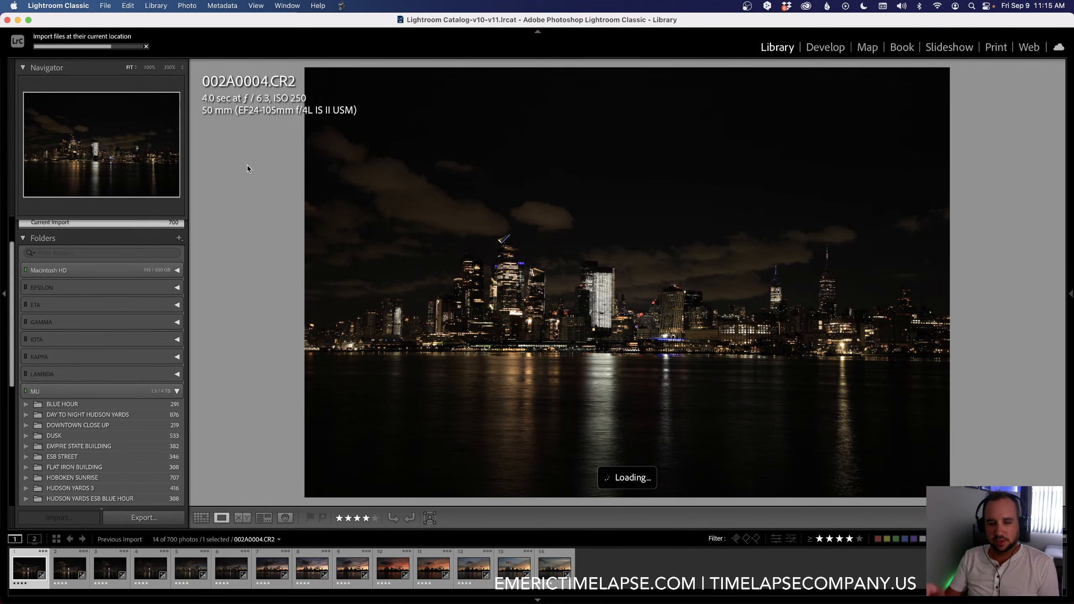
pyautogui.click(192, 566)
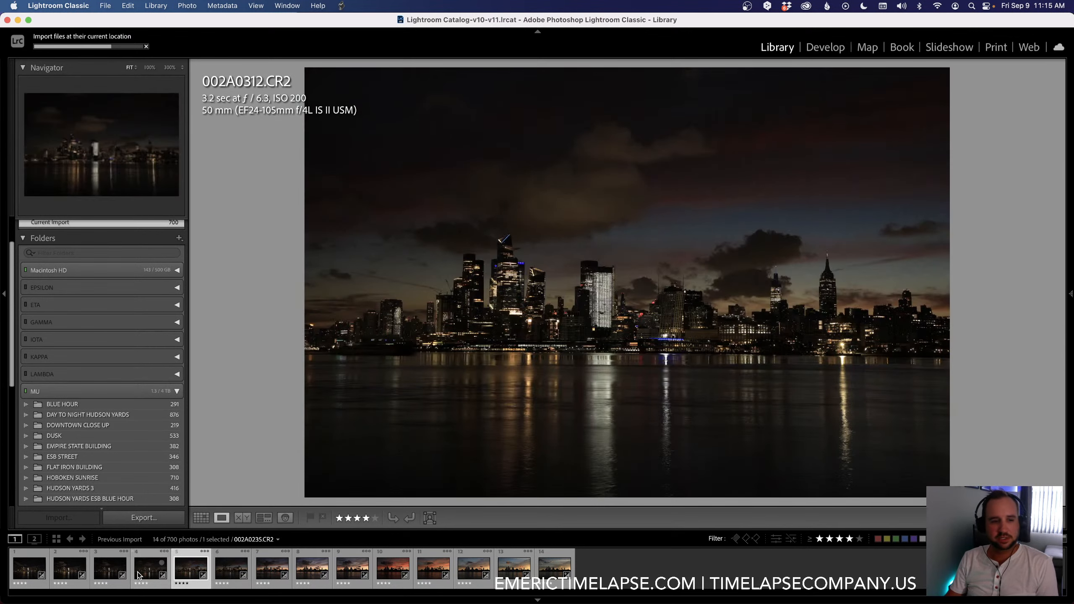
pyautogui.press('Left')
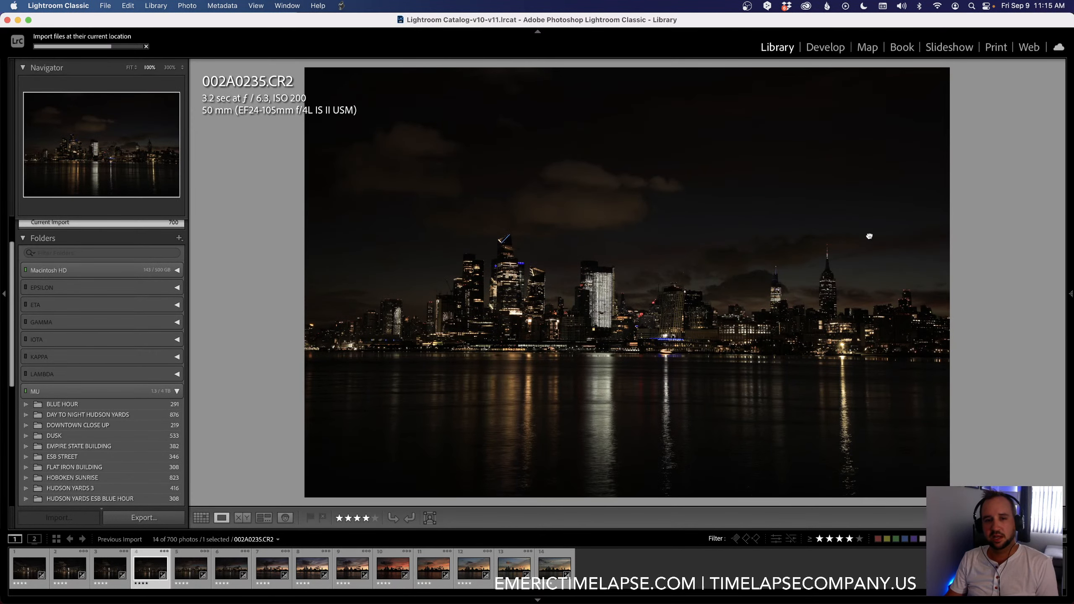
pyautogui.click(879, 277)
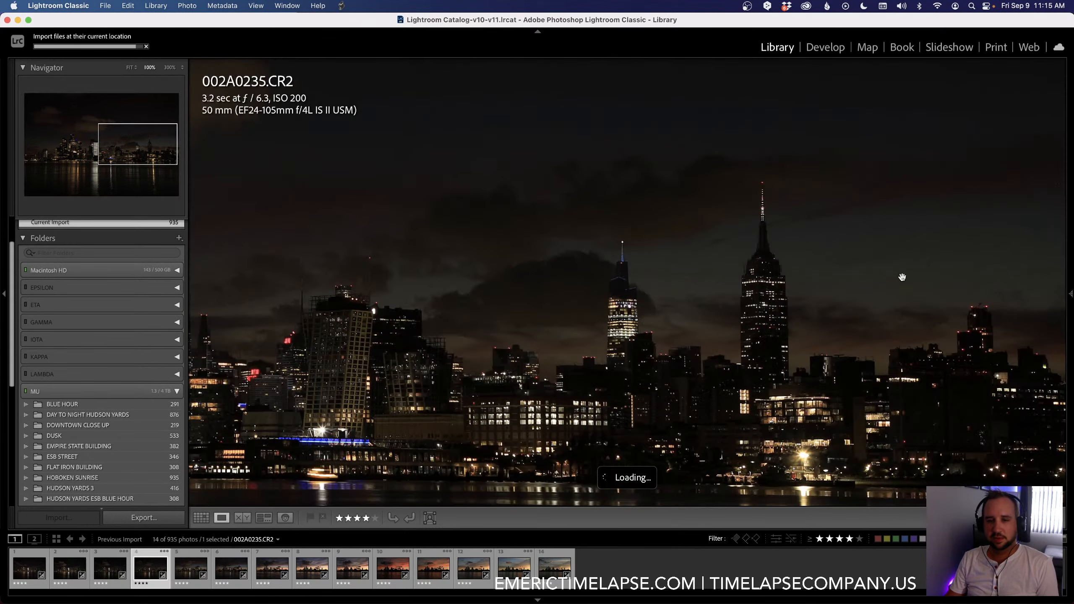
pyautogui.click(902, 277)
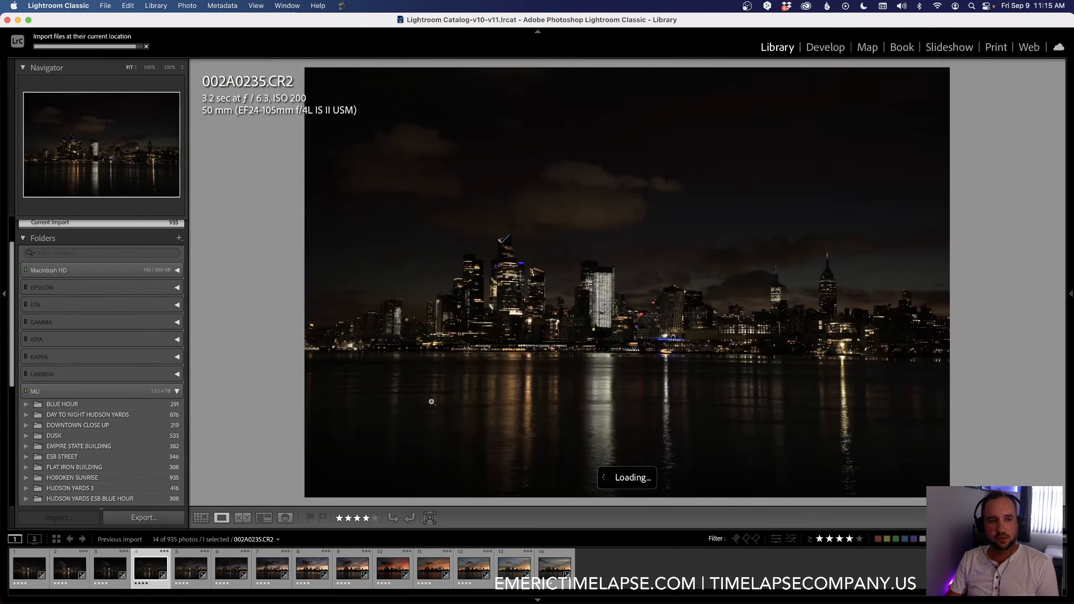
pyautogui.click(22, 571)
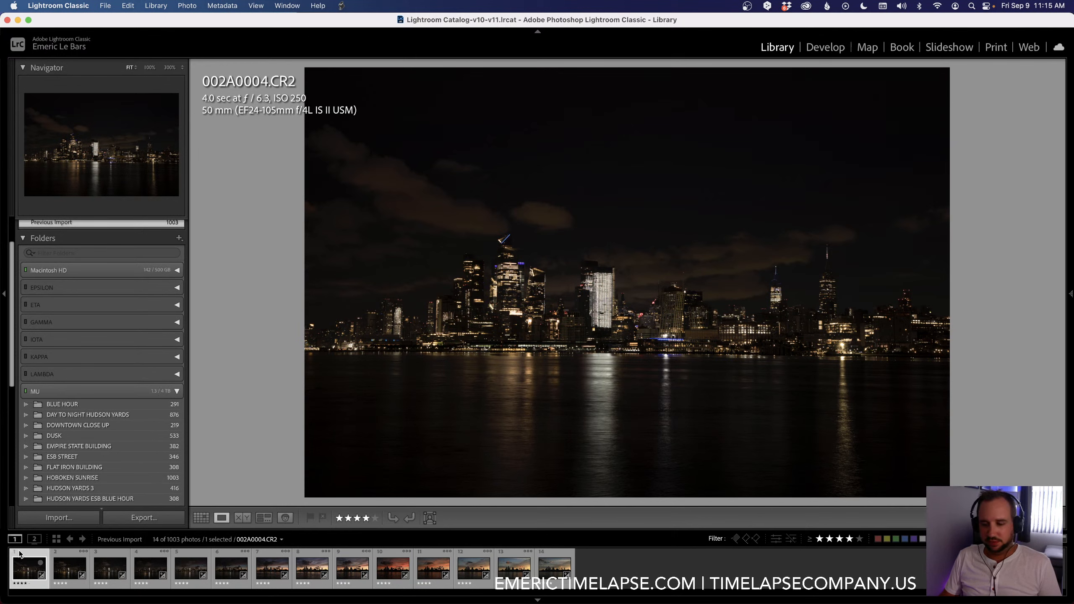
# Step: Open the first keyframe, 002A0004.CR2, in the Develop module and set its profile to Adobe Landscape
pyautogui.click(828, 49)
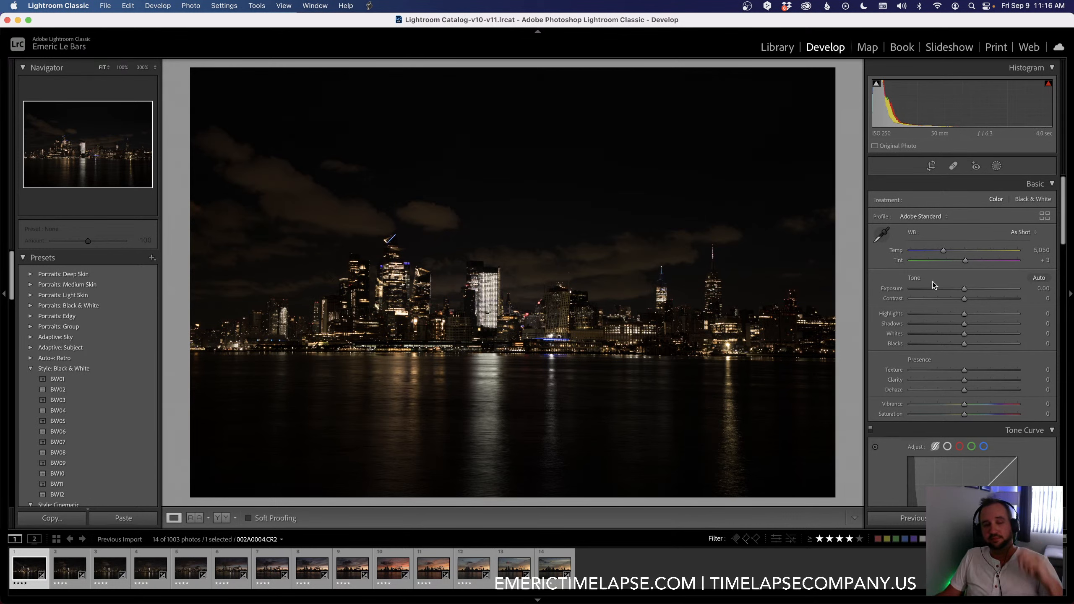
pyautogui.press('XF86MonBrightnessUp')
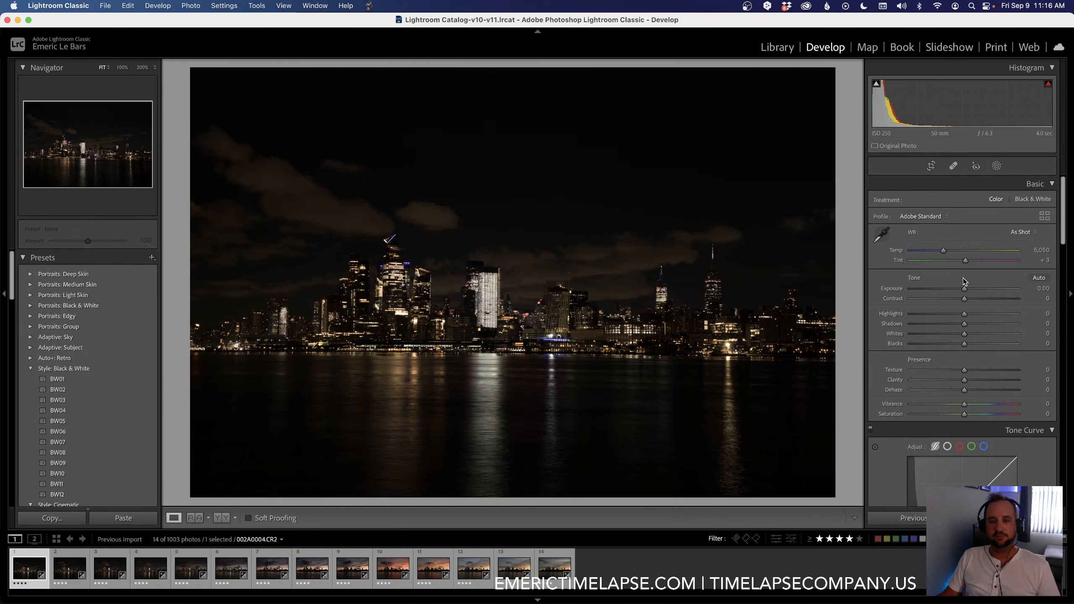
pyautogui.click(926, 217)
pyautogui.click(948, 194)
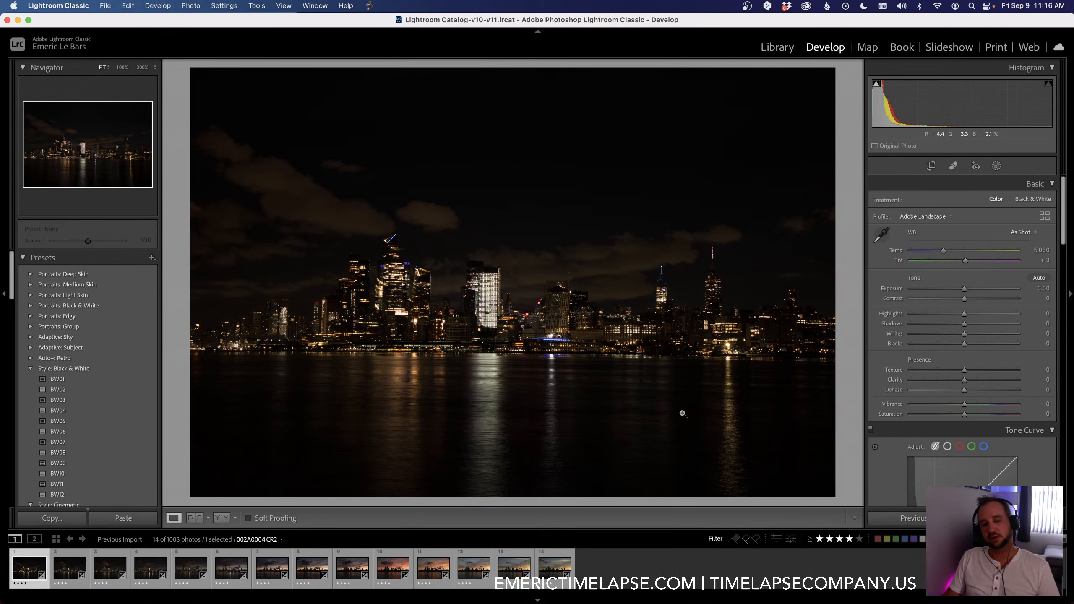
# Step: Set the profile of the tenth keyframe, 002A0697.CR2, to Adobe Landscape
pyautogui.click(396, 588)
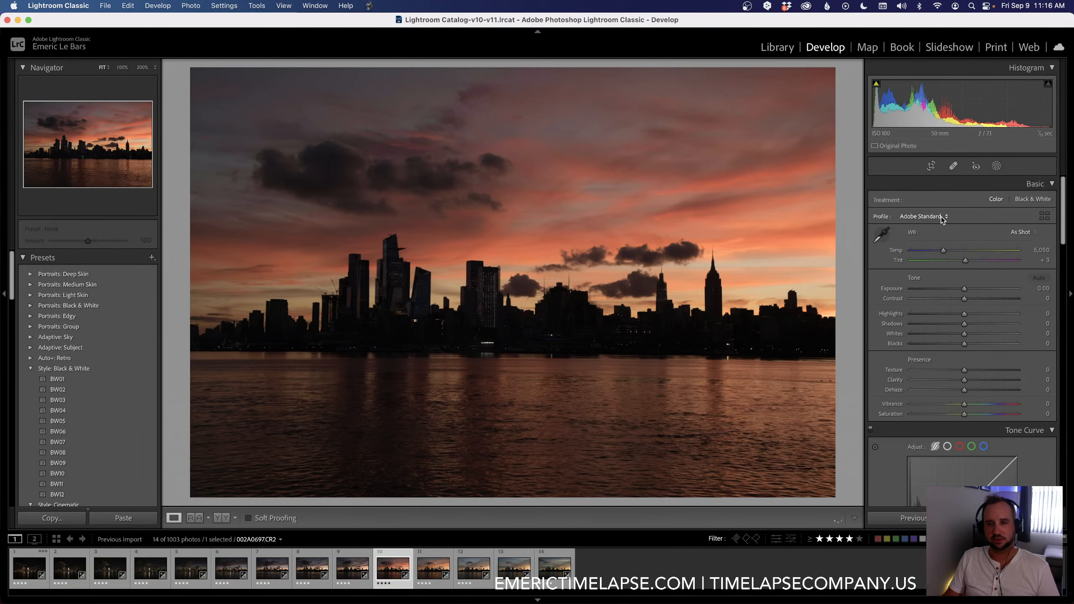
pyautogui.click(942, 217)
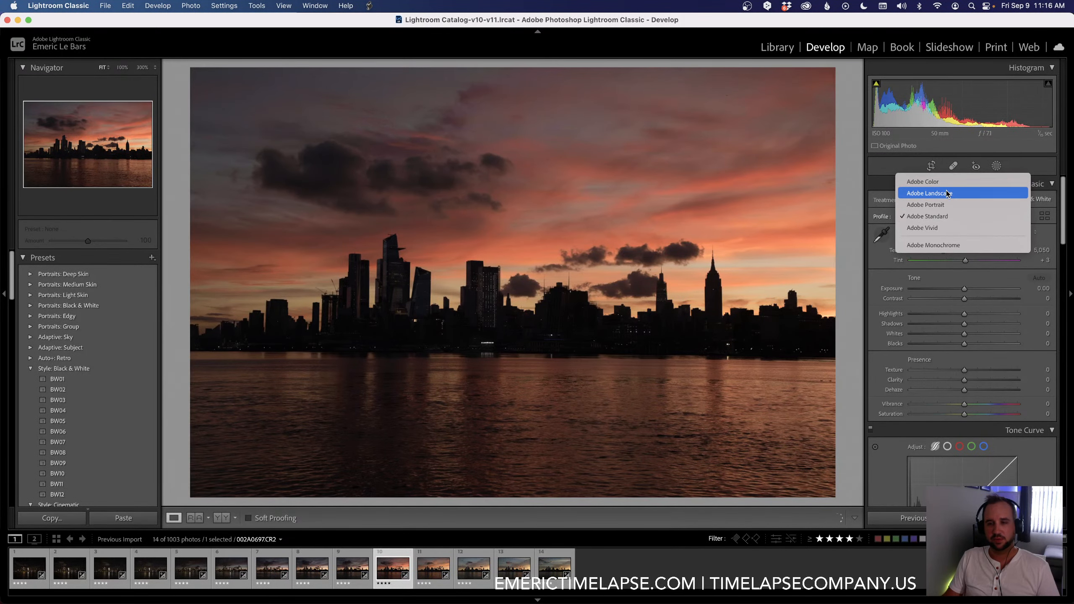
pyautogui.press('Escape')
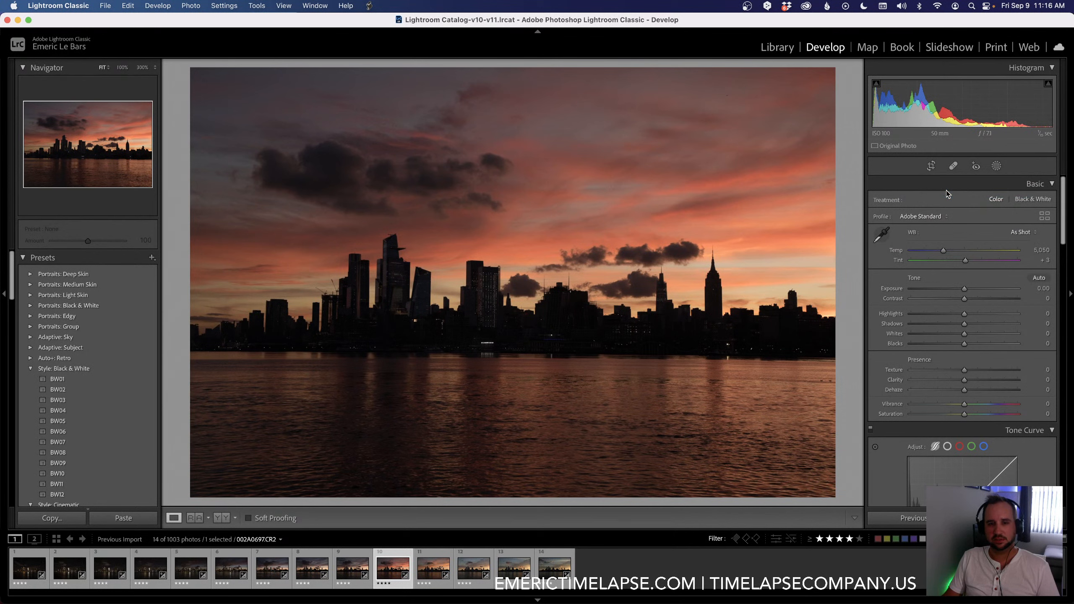
pyautogui.click(930, 217)
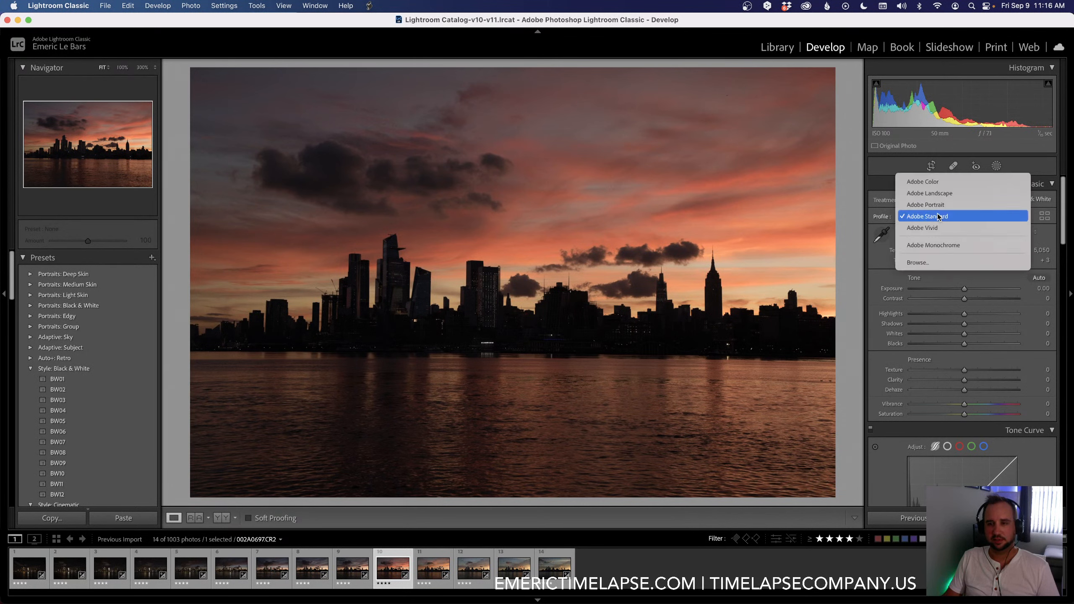
pyautogui.click(939, 194)
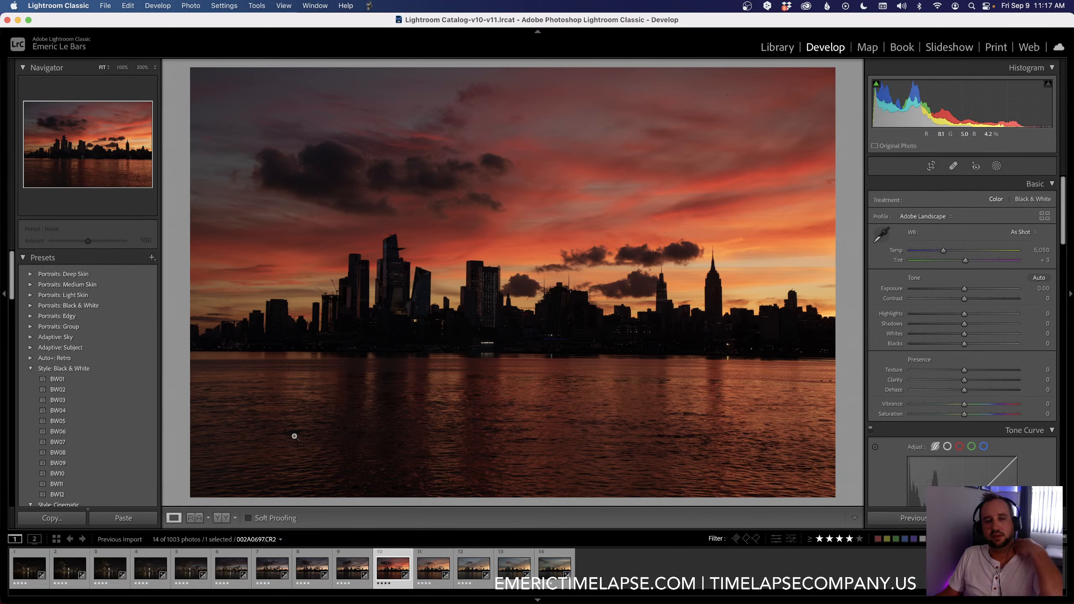
# Step: On the first keyframe, set the temperature to 3,395, exposure to +1.50 and highlights to -94
pyautogui.click(25, 567)
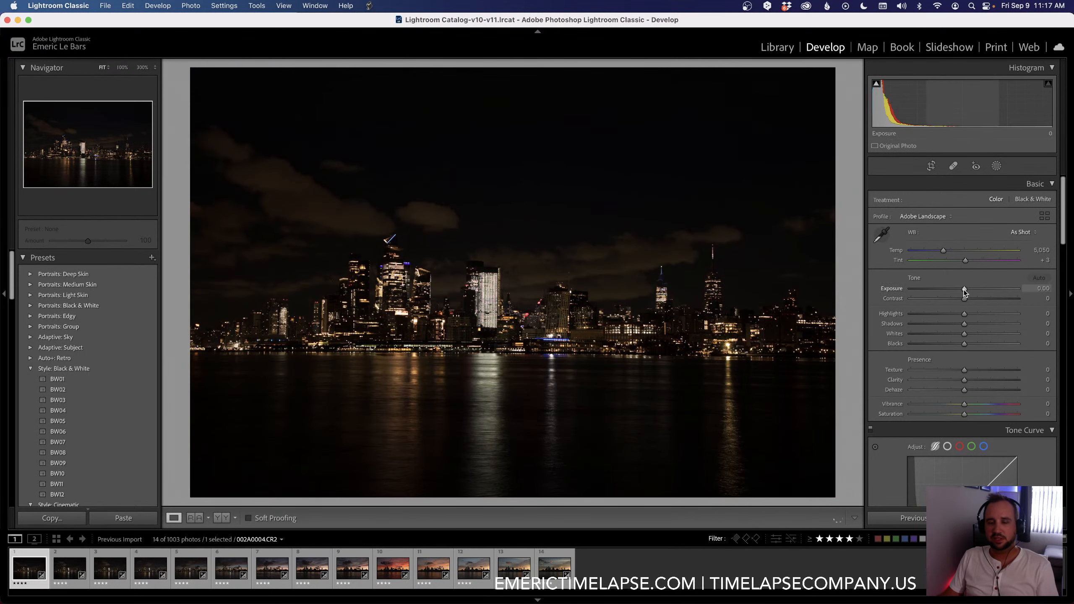
pyautogui.press('F2')
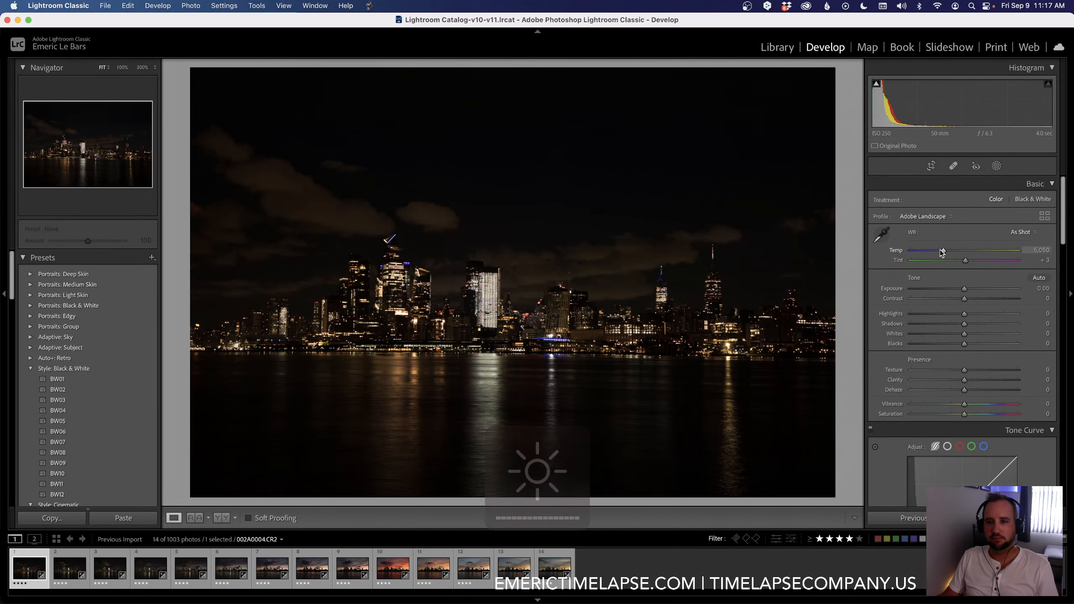
pyautogui.moveTo(942, 250); pyautogui.dragTo(924, 253)
pyautogui.moveTo(972, 291); pyautogui.dragTo(979, 289)
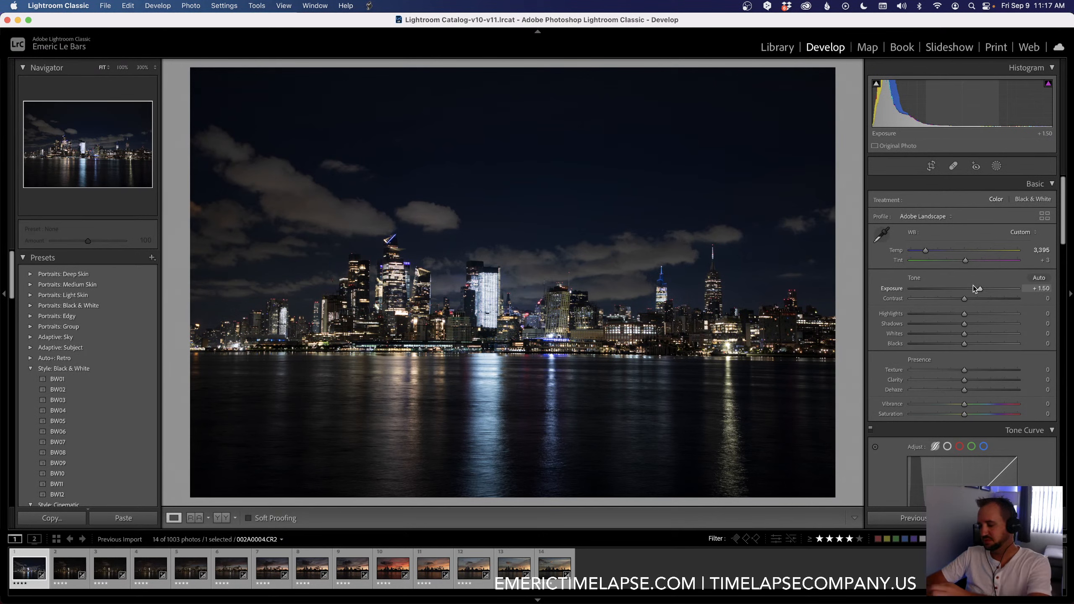
pyautogui.moveTo(964, 313); pyautogui.dragTo(913, 320)
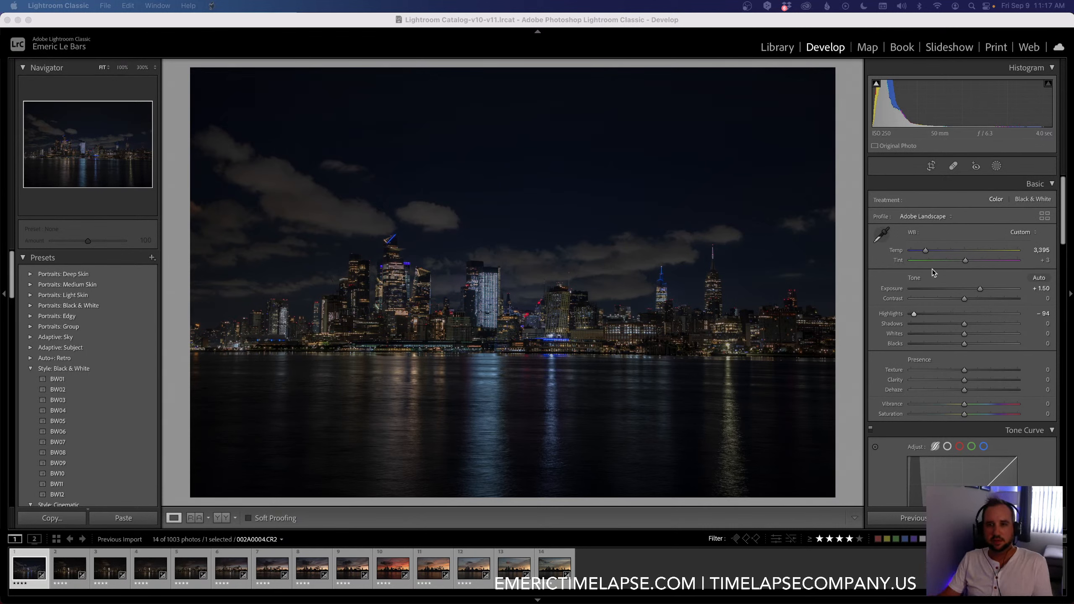
# Step: Set the first keyframe's exposure to +1.55, shadows +49, whites +29 and blacks -11, and fine-tune the temperature to 3,394
pyautogui.click(980, 290)
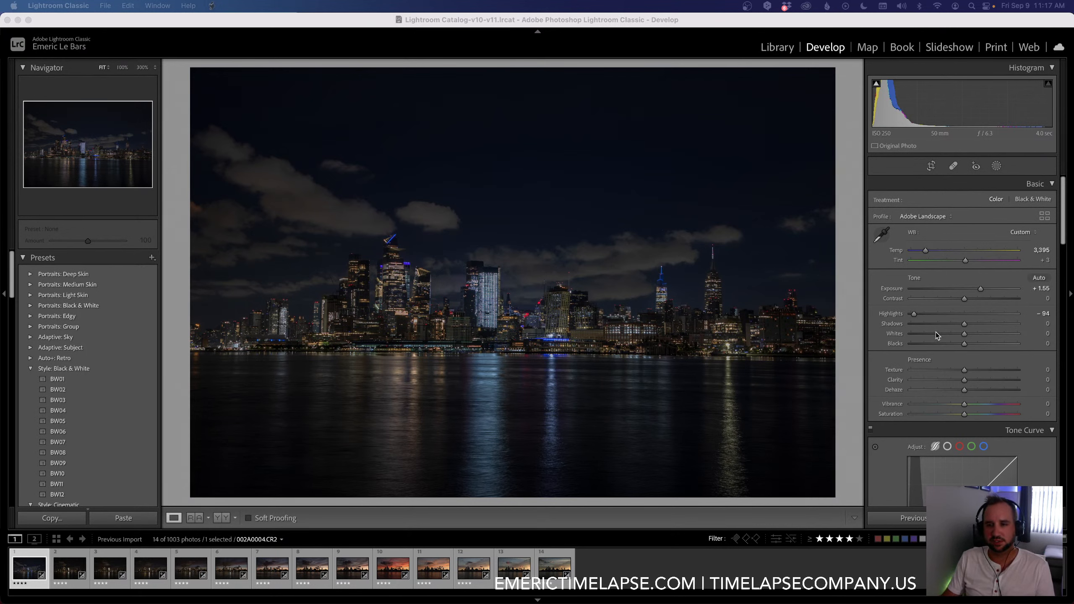
pyautogui.click(964, 325)
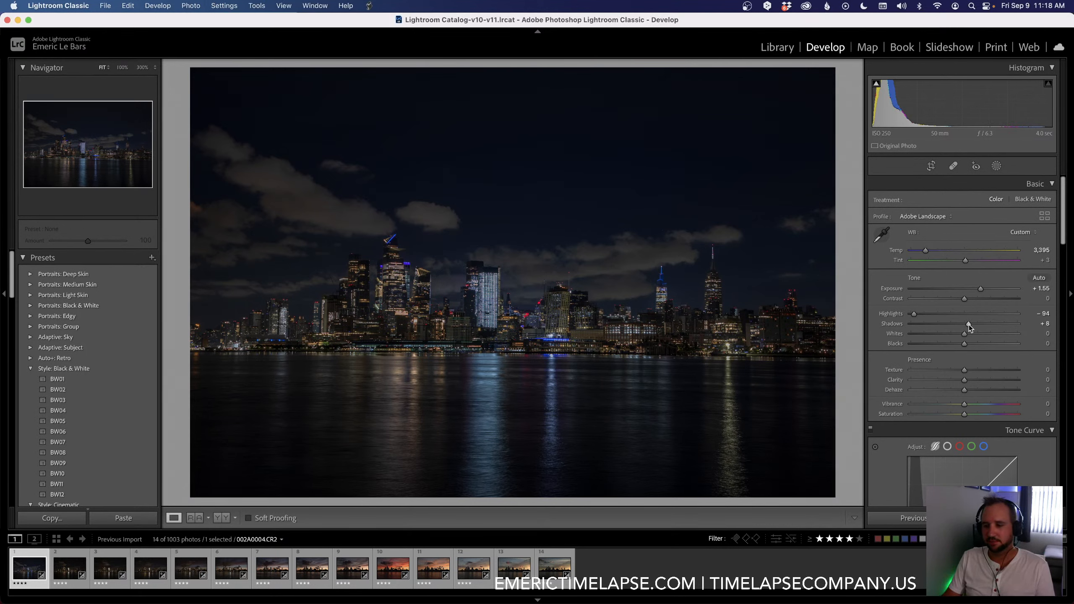
pyautogui.moveTo(968, 325); pyautogui.dragTo(990, 326)
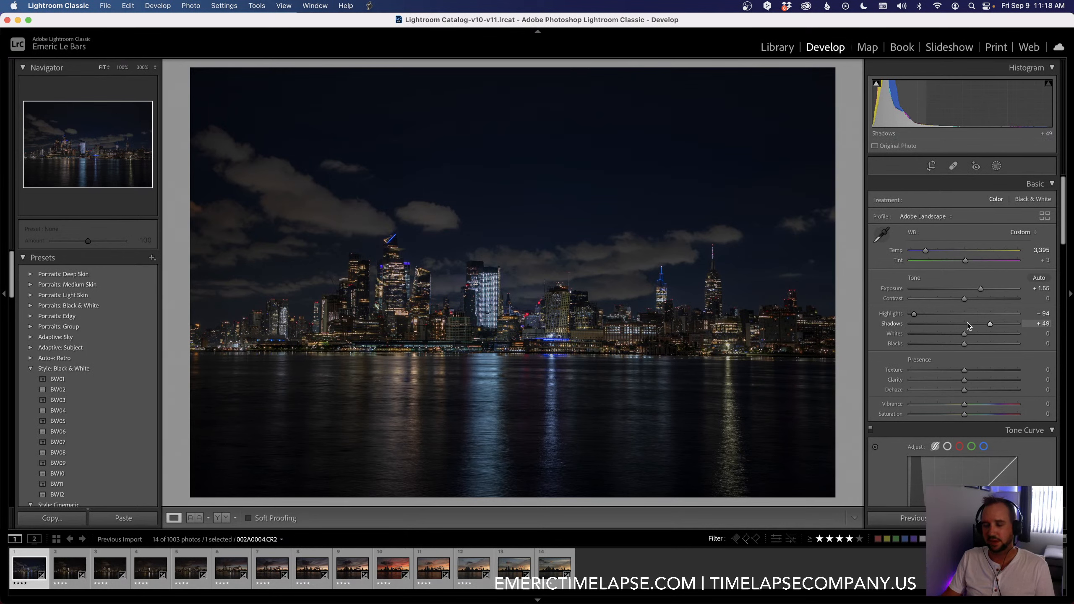
pyautogui.moveTo(965, 336); pyautogui.dragTo(982, 337)
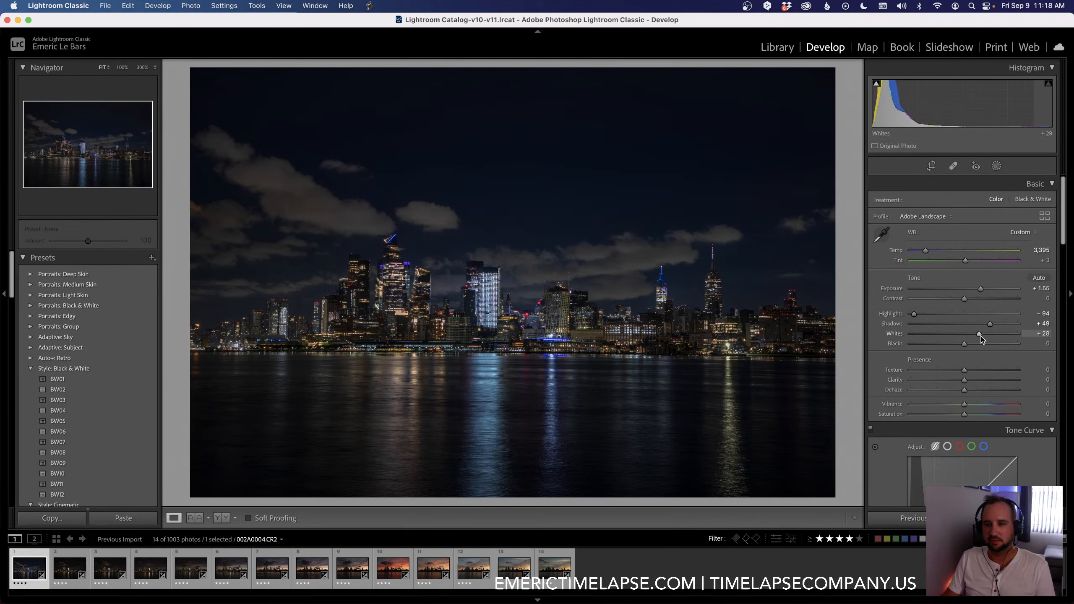
pyautogui.moveTo(964, 343); pyautogui.dragTo(957, 346)
pyautogui.click(934, 251)
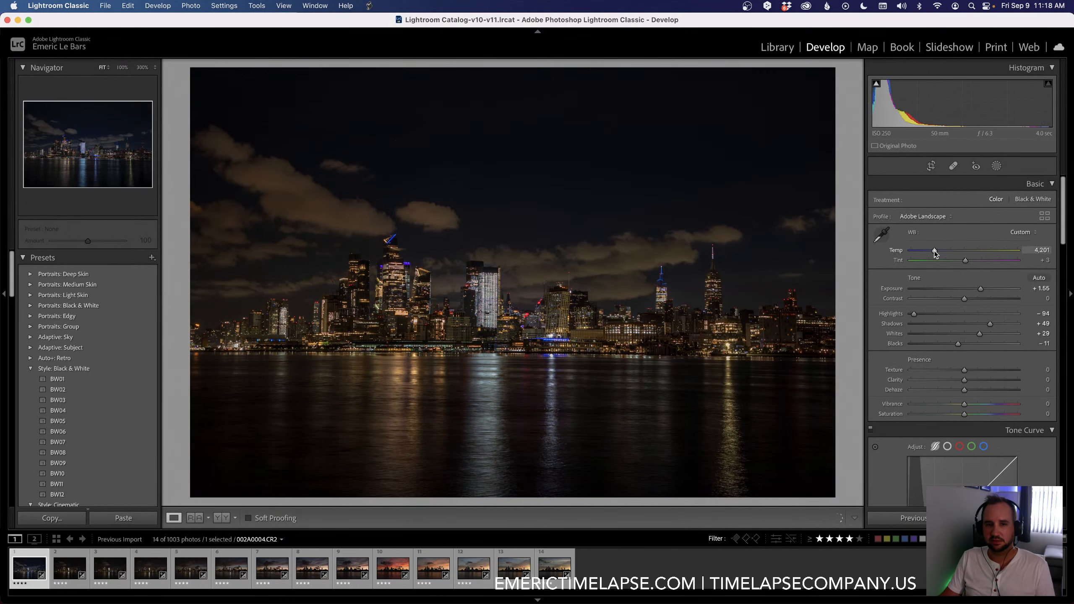
pyautogui.moveTo(934, 251); pyautogui.dragTo(925, 251)
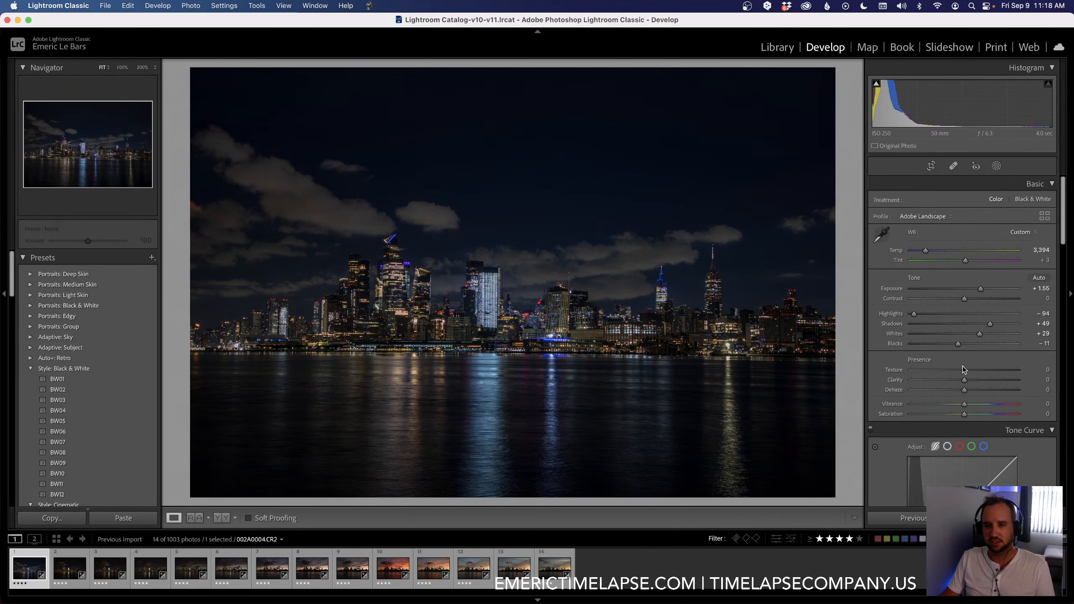
# Step: Set the first keyframe's texture to +15, clarity to +15 and dehaze to +6
pyautogui.moveTo(964, 371); pyautogui.dragTo(969, 370)
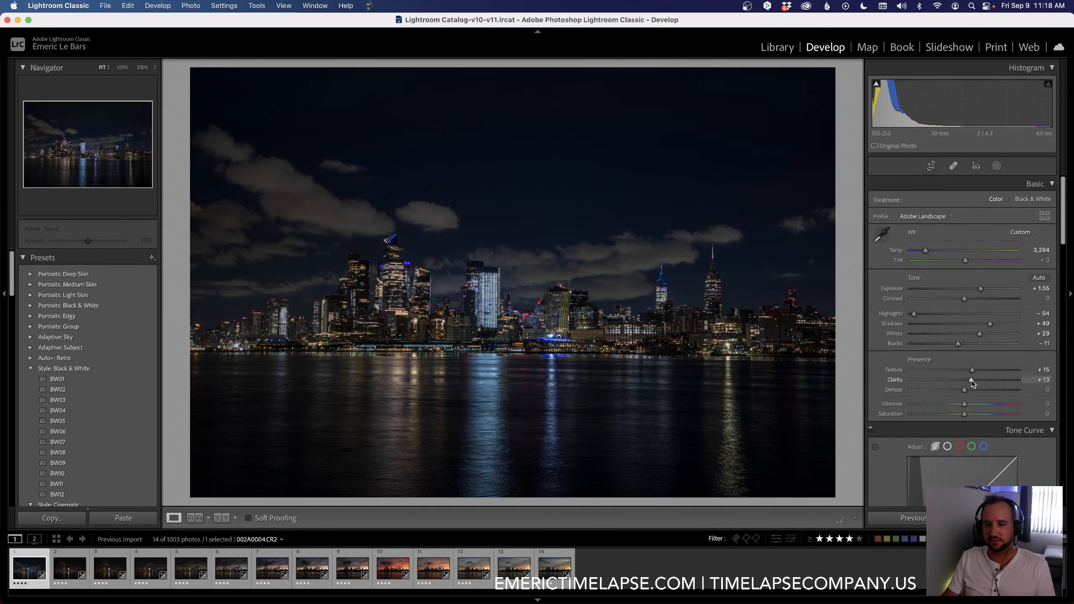
pyautogui.moveTo(972, 380); pyautogui.dragTo(971, 380)
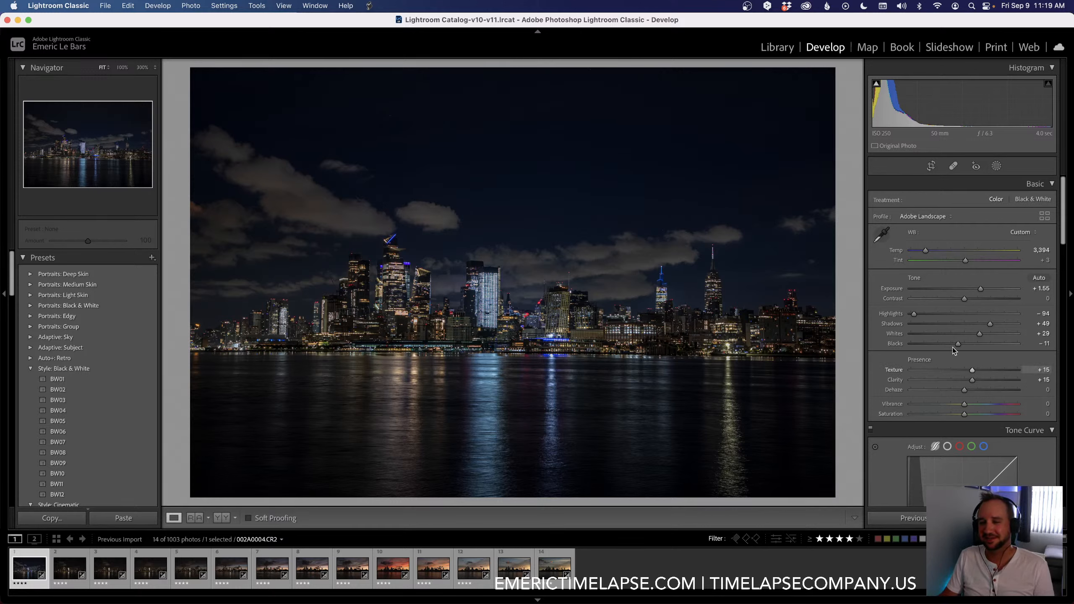
pyautogui.moveTo(965, 393); pyautogui.dragTo(966, 391)
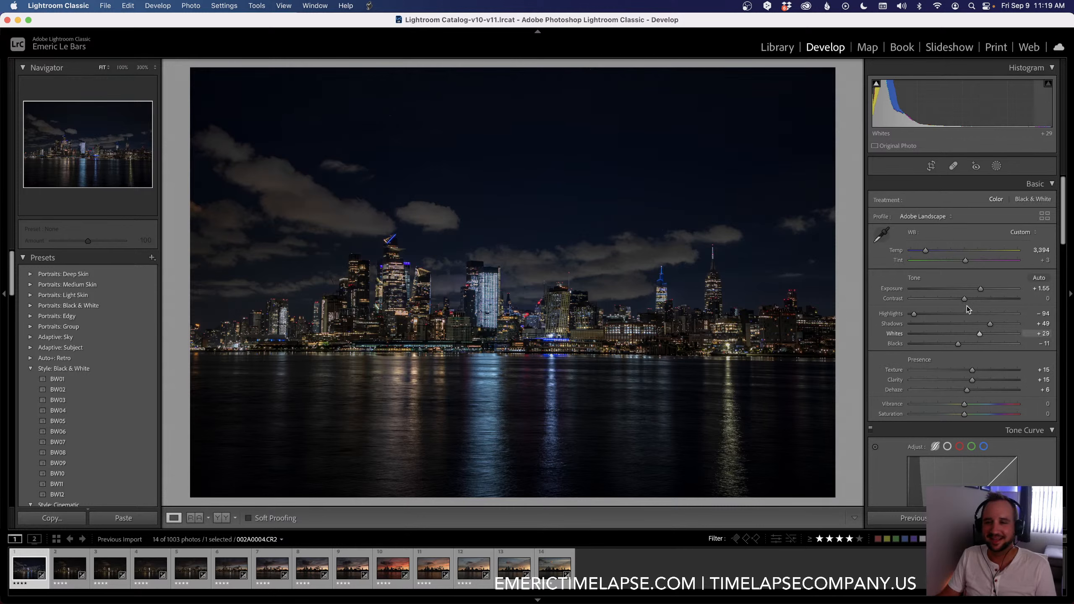
# Step: Set the first keyframe's tint to +9, vibrance to +25 and saturation to -10
pyautogui.moveTo(963, 260); pyautogui.dragTo(967, 260)
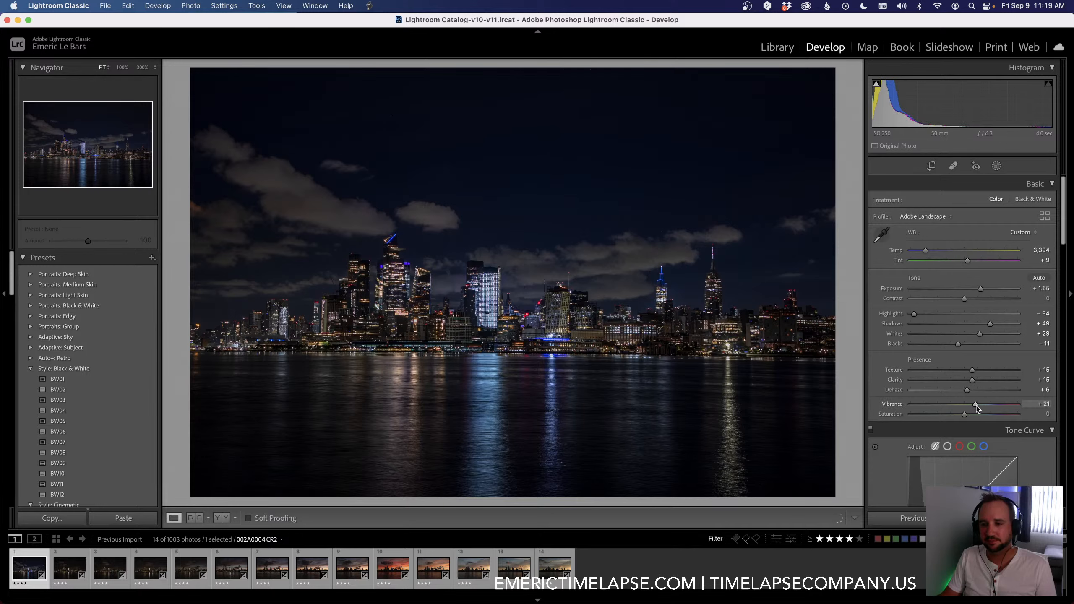
pyautogui.moveTo(977, 406); pyautogui.dragTo(978, 406)
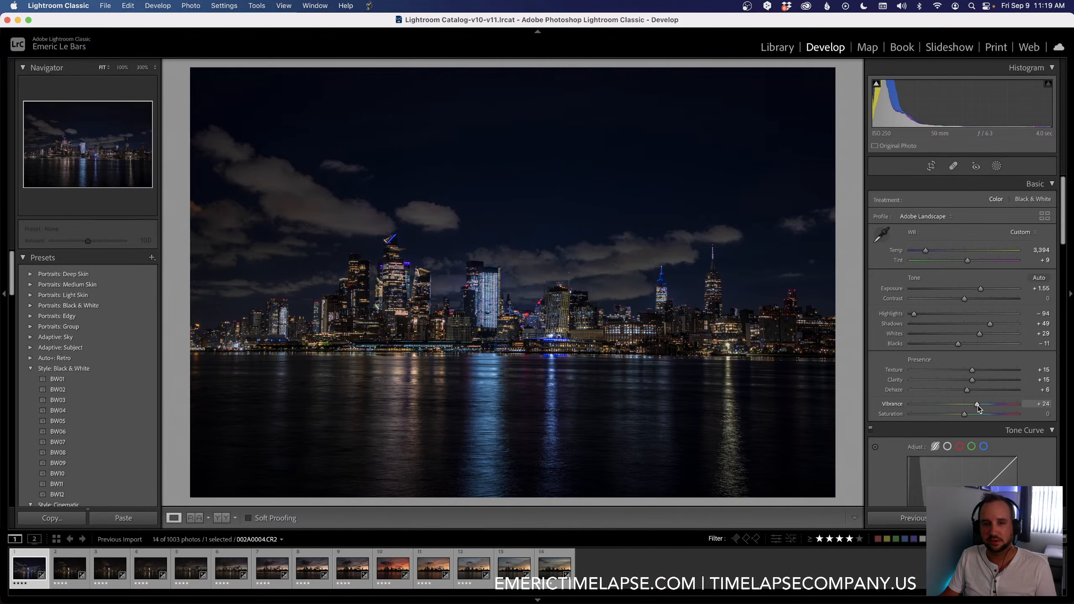
pyautogui.moveTo(965, 414); pyautogui.dragTo(960, 416)
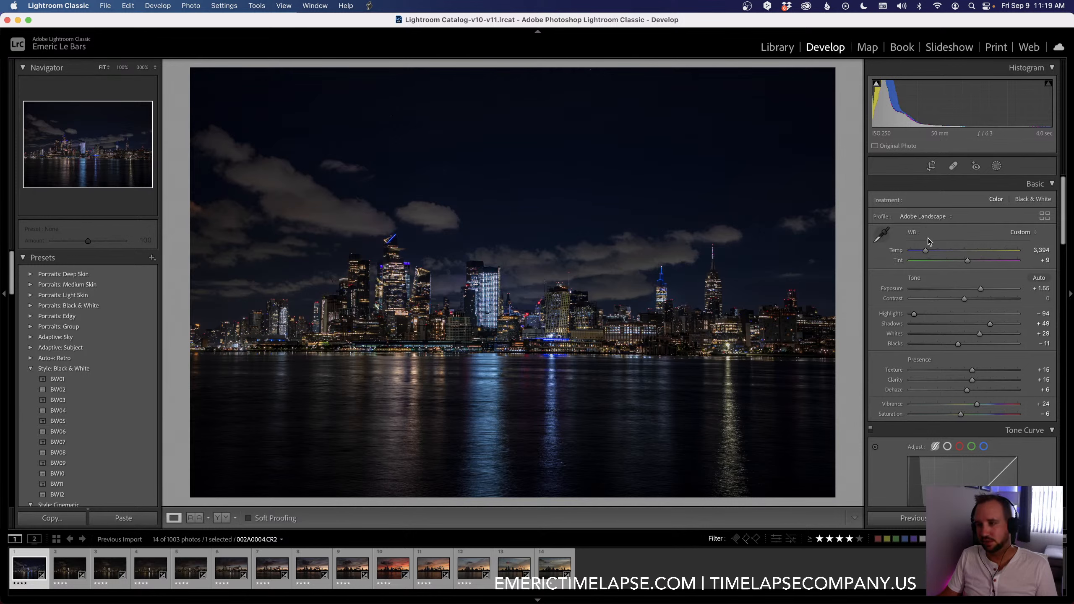
pyautogui.moveTo(977, 408); pyautogui.dragTo(962, 418)
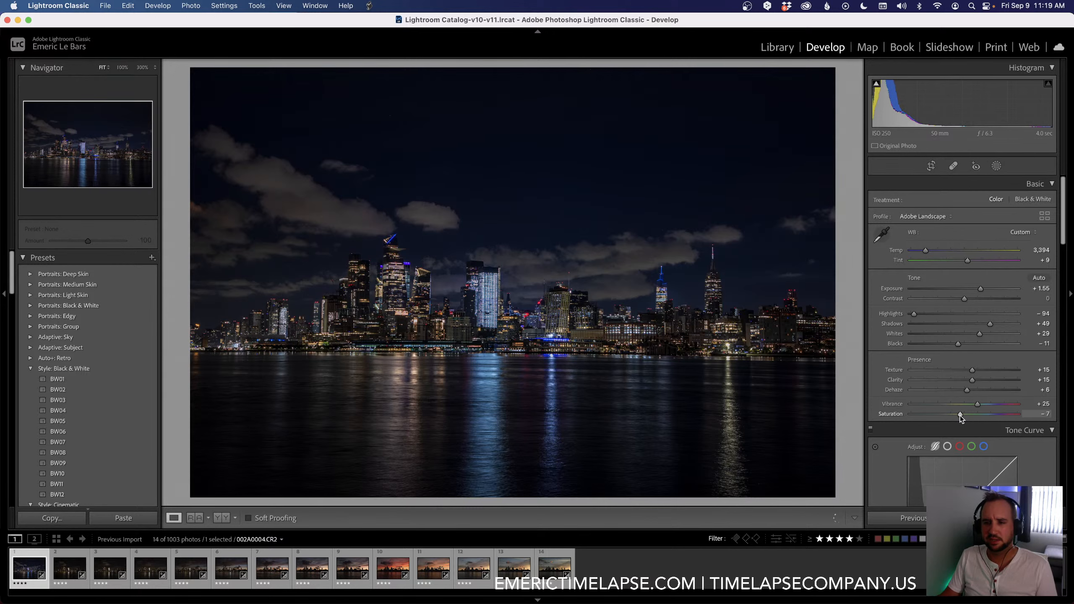
pyautogui.moveTo(960, 416); pyautogui.dragTo(958, 414)
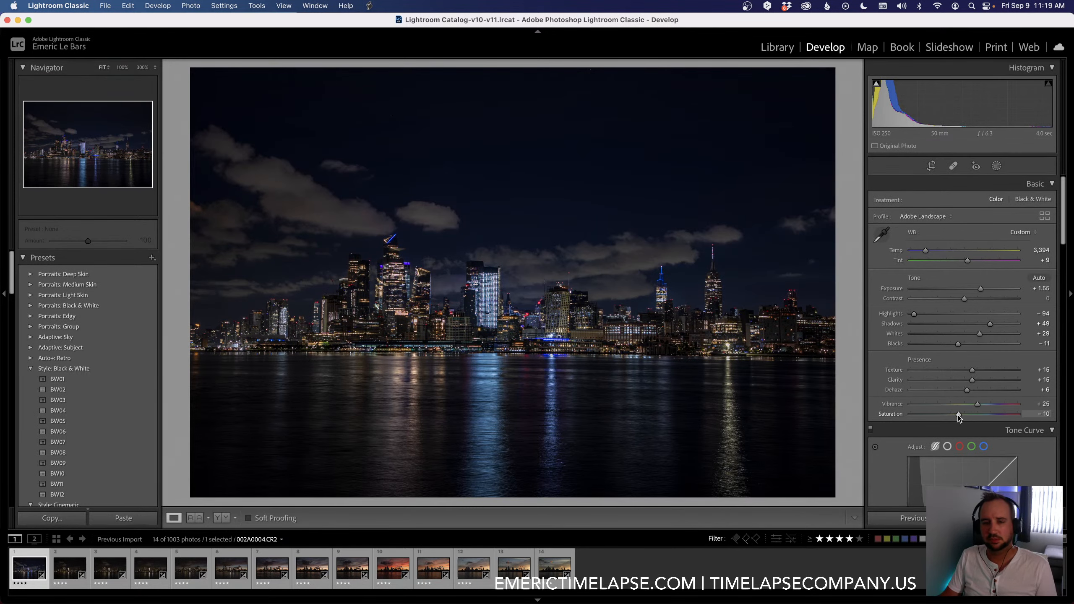
# Step: Compare the first keyframe with its unedited version, and set its temperature to 3,421, tint to +8 and contrast to +3
pyautogui.press('\\')
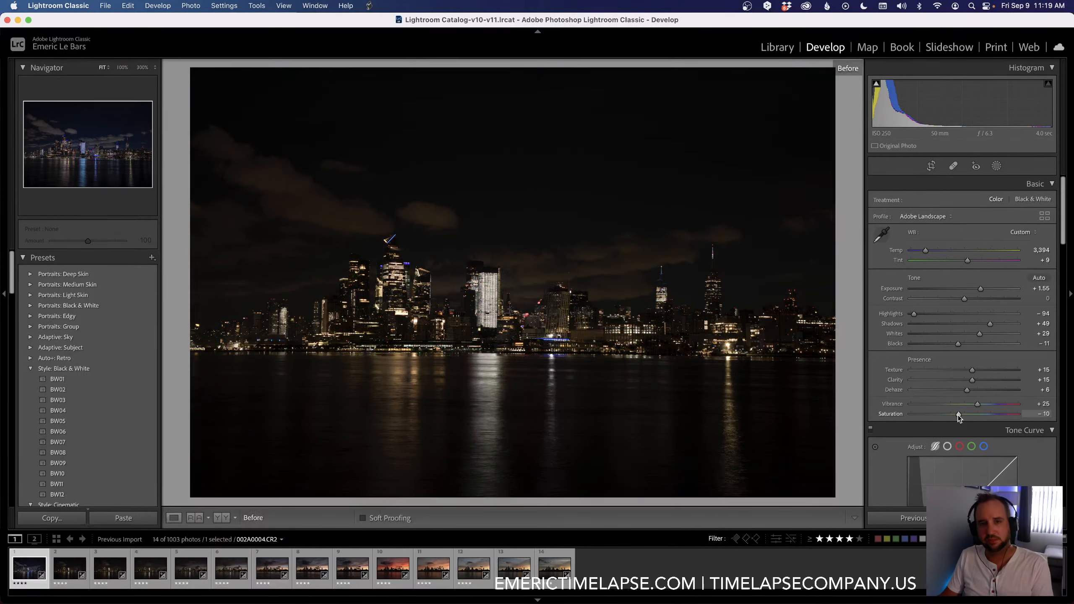
pyautogui.press('\\')
pyautogui.press('\\')
pyautogui.press('\\')
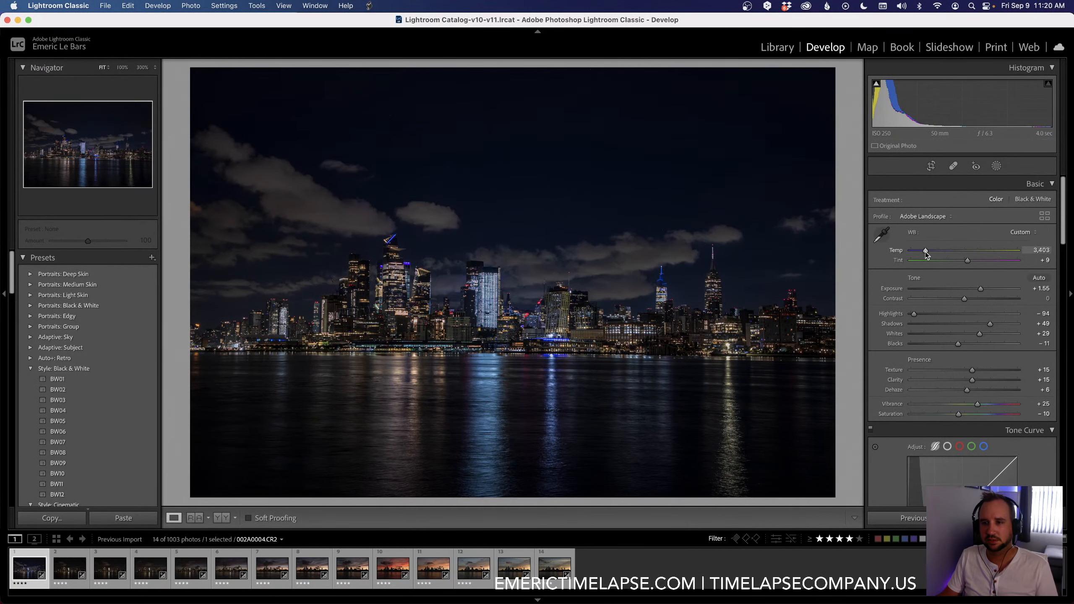
pyautogui.moveTo(925, 252); pyautogui.dragTo(925, 253)
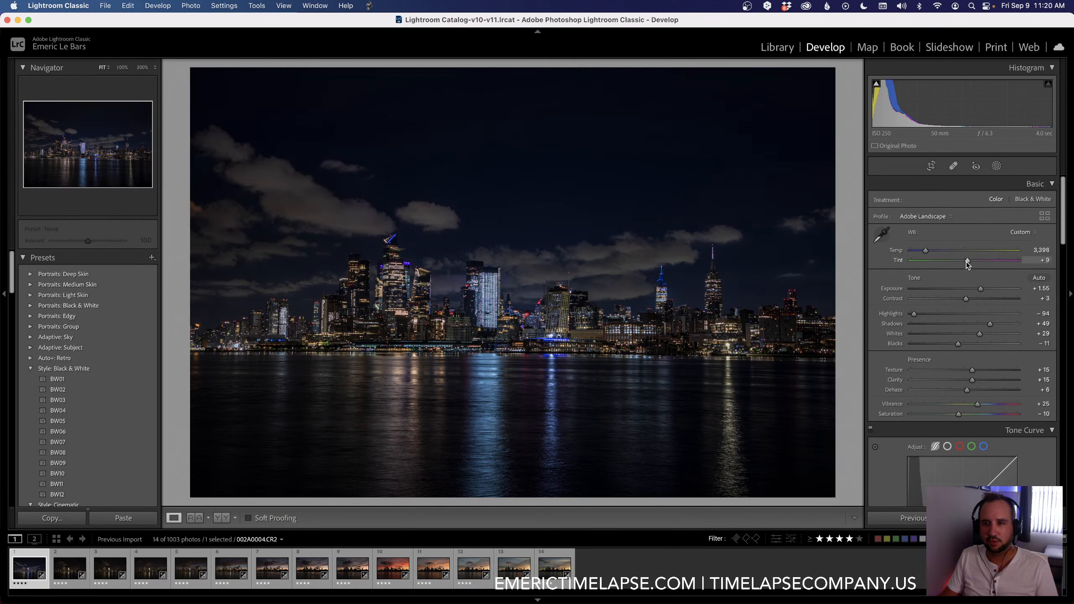
pyautogui.moveTo(967, 262); pyautogui.dragTo(925, 253)
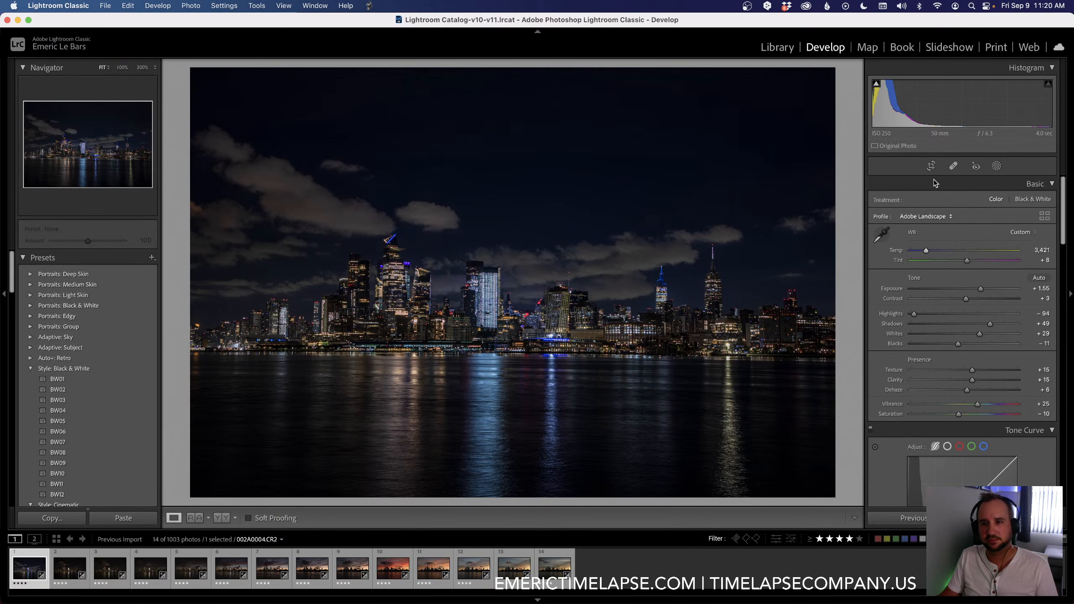
# Step: Straighten the first keyframe automatically with the Crop tool and apply the crop
pyautogui.click(931, 166)
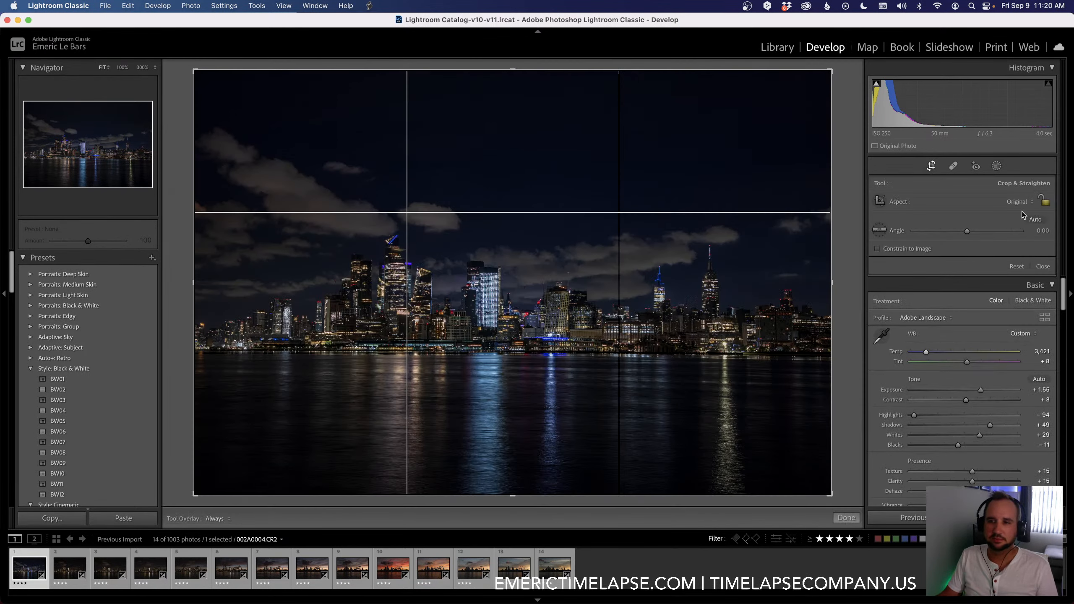
pyautogui.click(1034, 219)
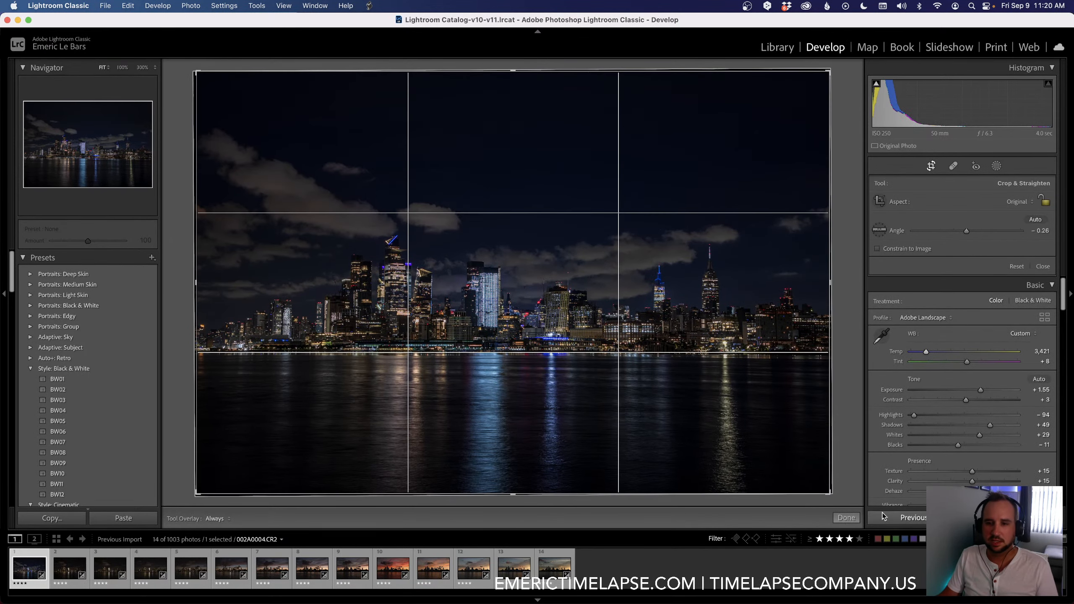
pyautogui.click(844, 518)
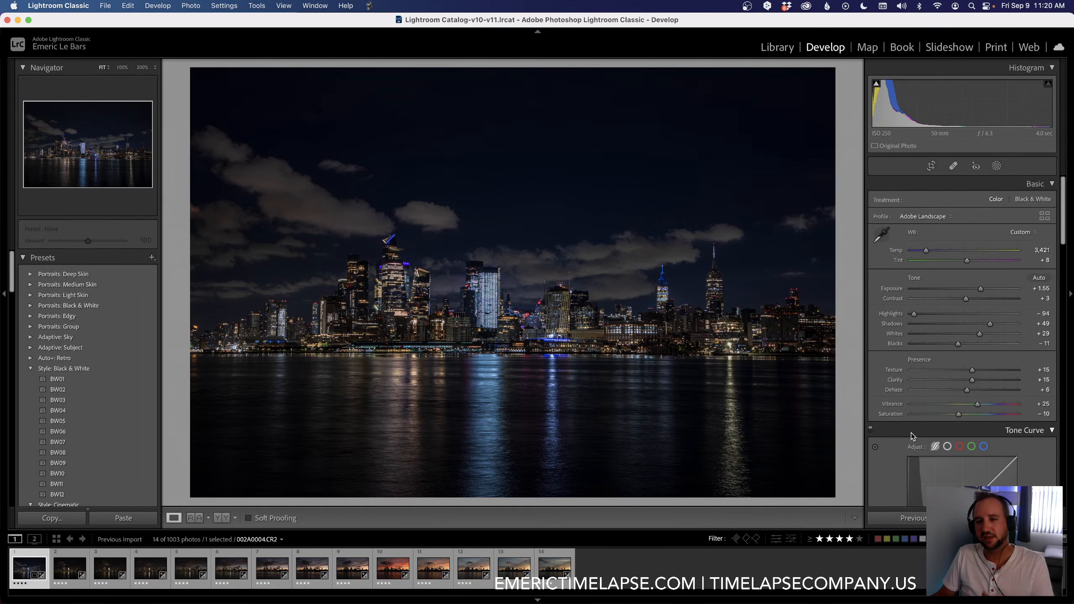
# Step: Examine the Tone Curve and the HSL hue, saturation and luminance settings of the first keyframe
pyautogui.scroll(-3, 911, 442)
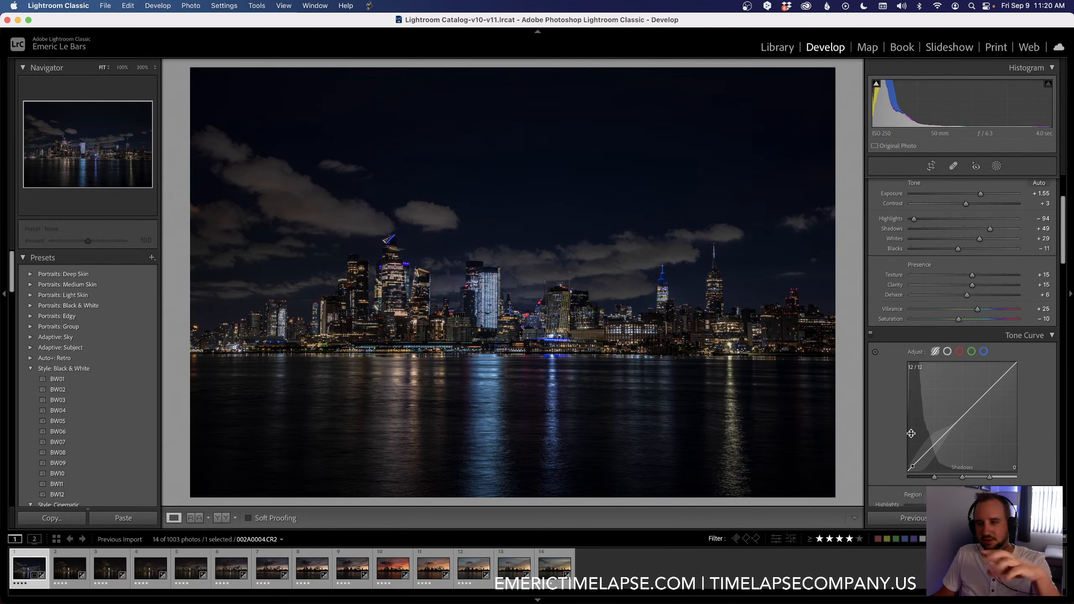
pyautogui.scroll(-2, 911, 434)
pyautogui.scroll(-3, 910, 437)
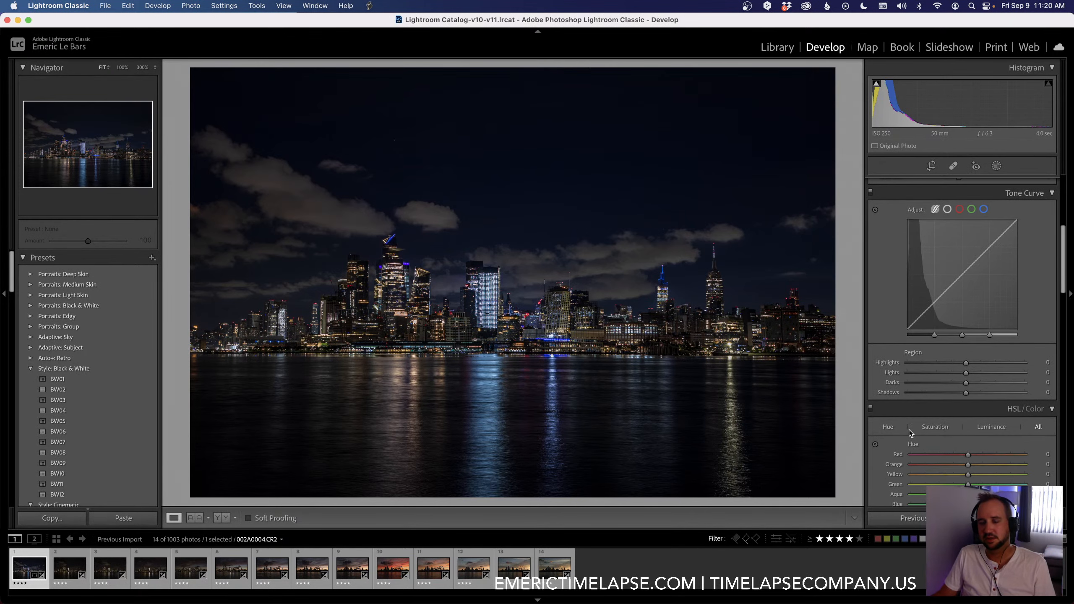
pyautogui.scroll(-5, 909, 430)
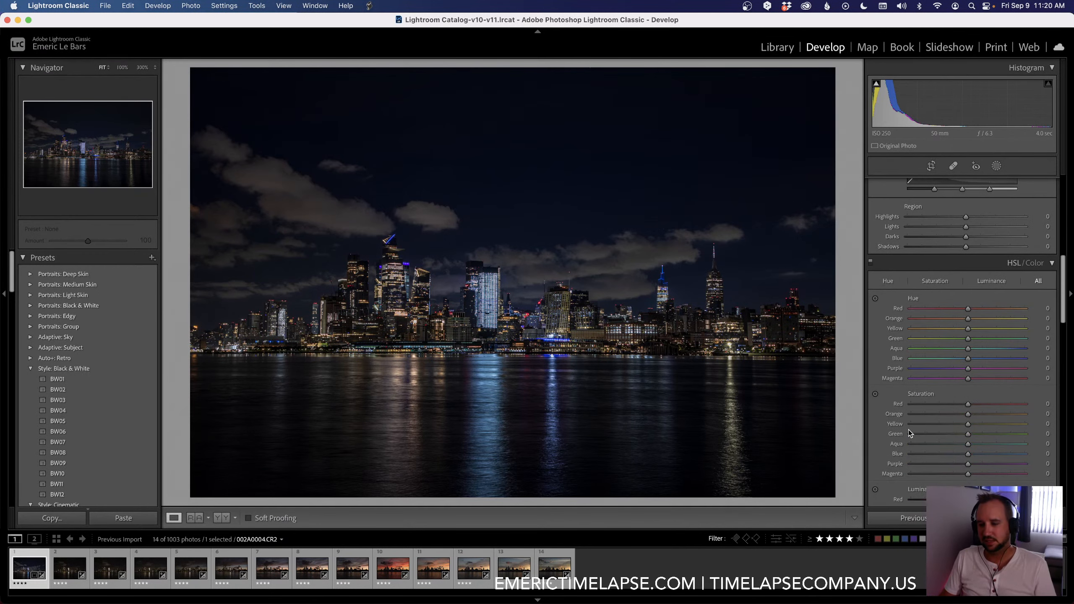
pyautogui.scroll(-5, 908, 430)
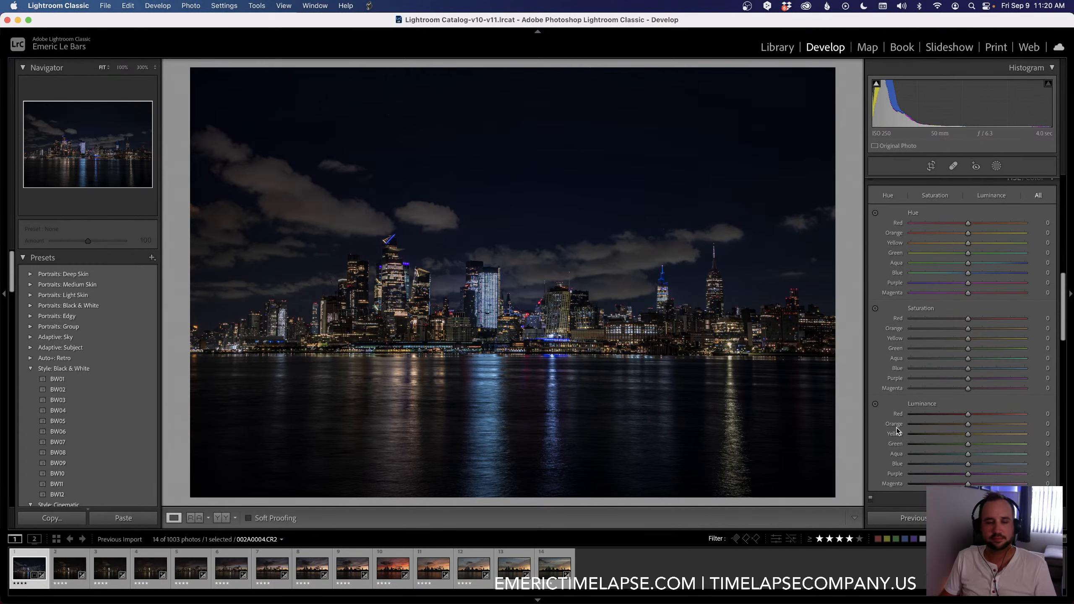
pyautogui.scroll(-10, 897, 431)
pyautogui.scroll(7, 896, 431)
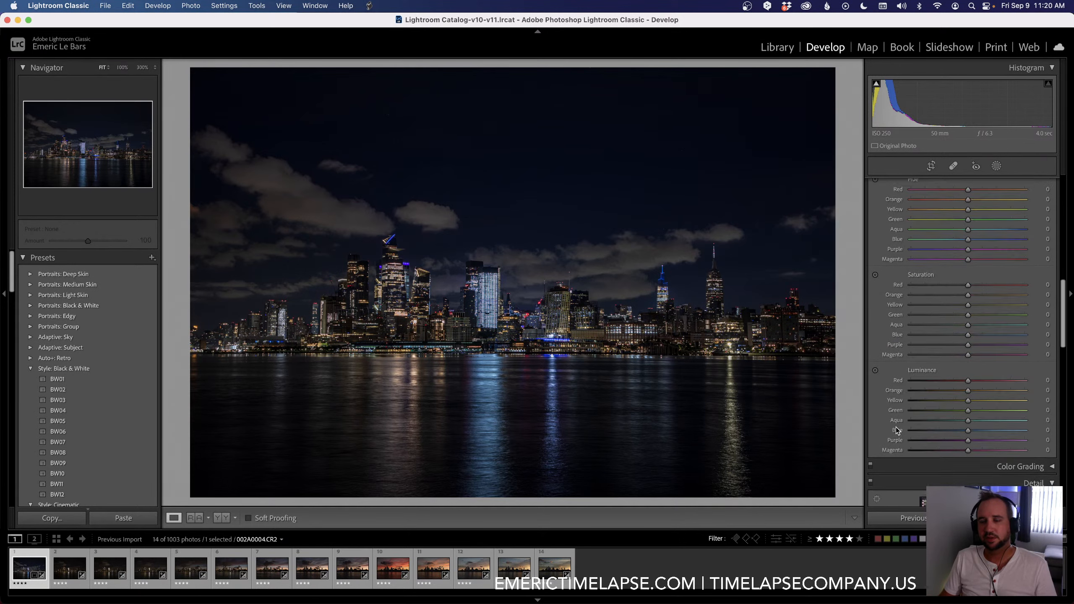
pyautogui.scroll(2, 896, 431)
pyautogui.scroll(3, 917, 391)
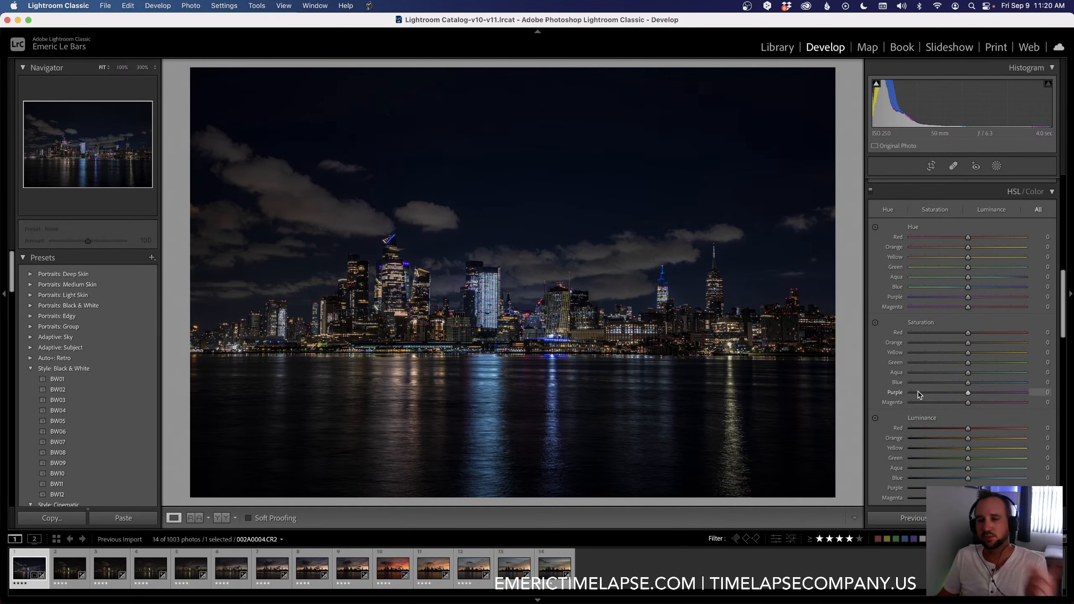
# Step: Set the first keyframe's sharpening amount to 47 with masking 42, and its luminance noise reduction to 20
pyautogui.scroll(-15, 918, 391)
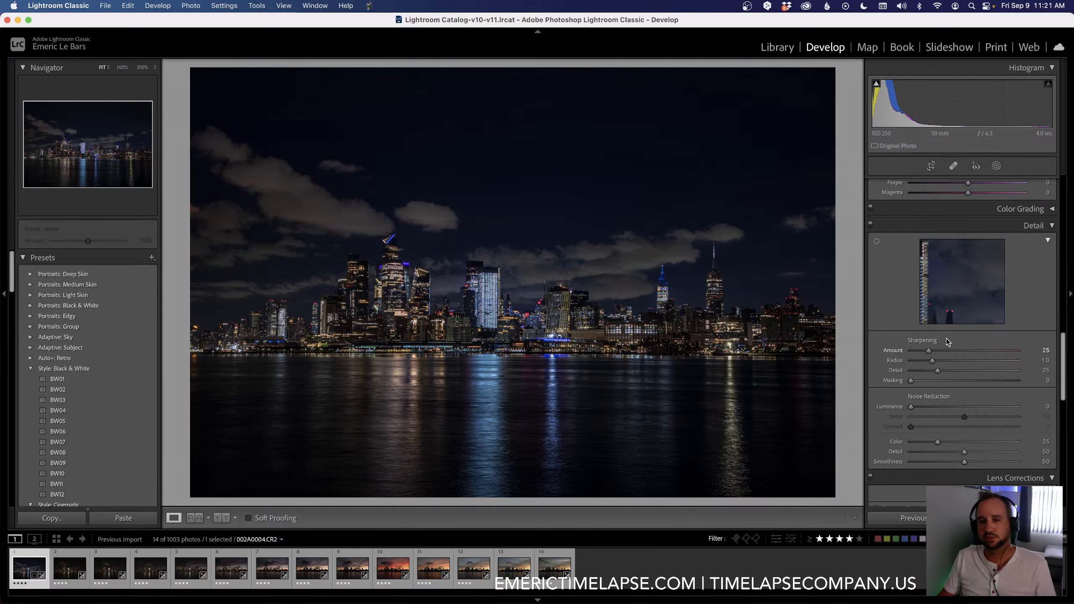
pyautogui.moveTo(931, 351); pyautogui.dragTo(956, 387)
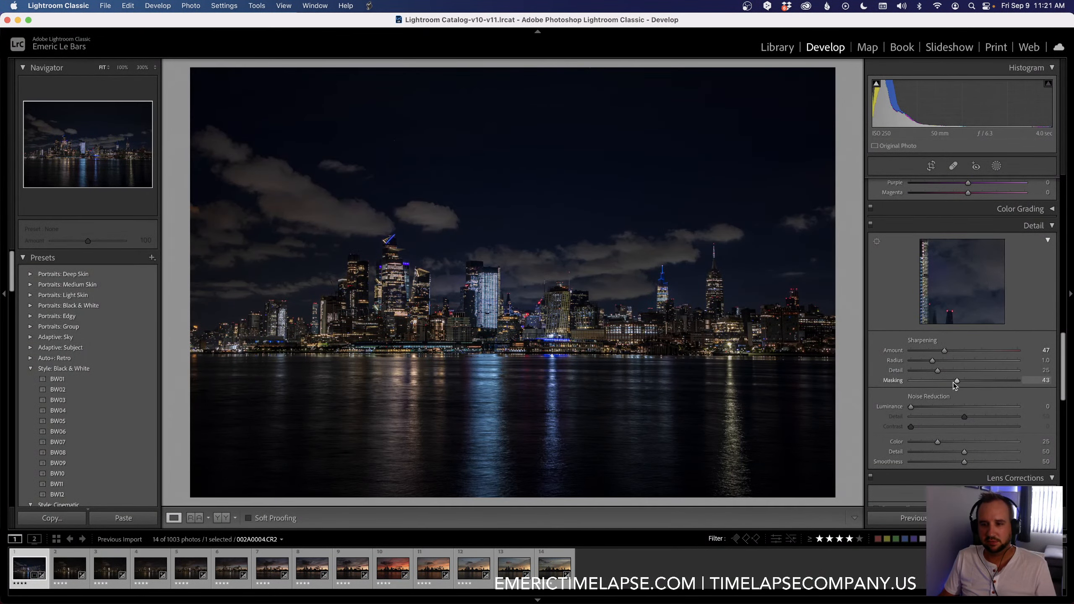
pyautogui.moveTo(956, 383); pyautogui.dragTo(955, 383)
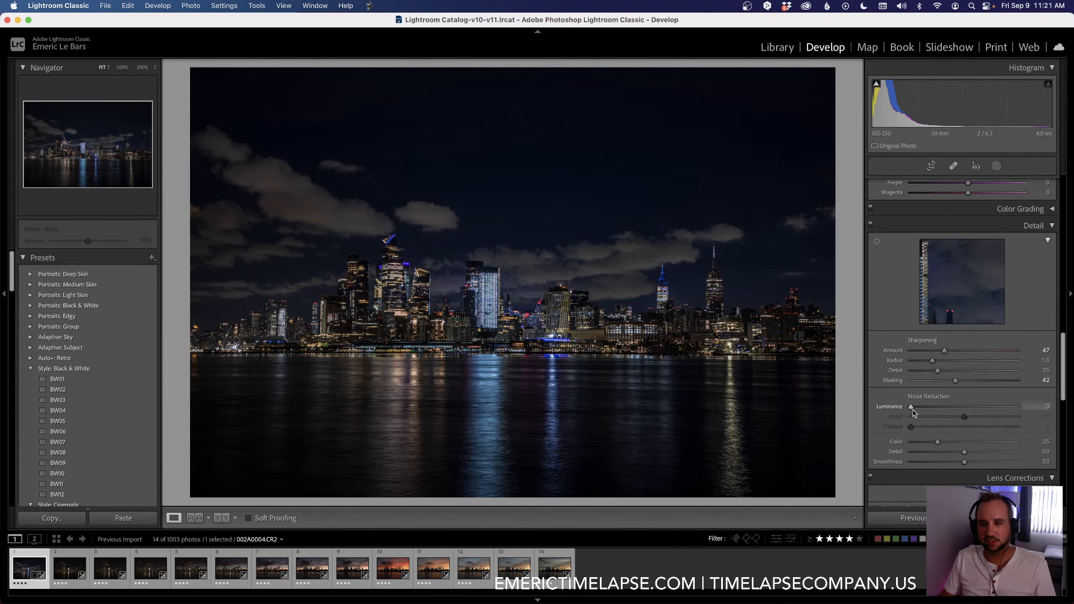
pyautogui.moveTo(912, 407); pyautogui.dragTo(922, 407)
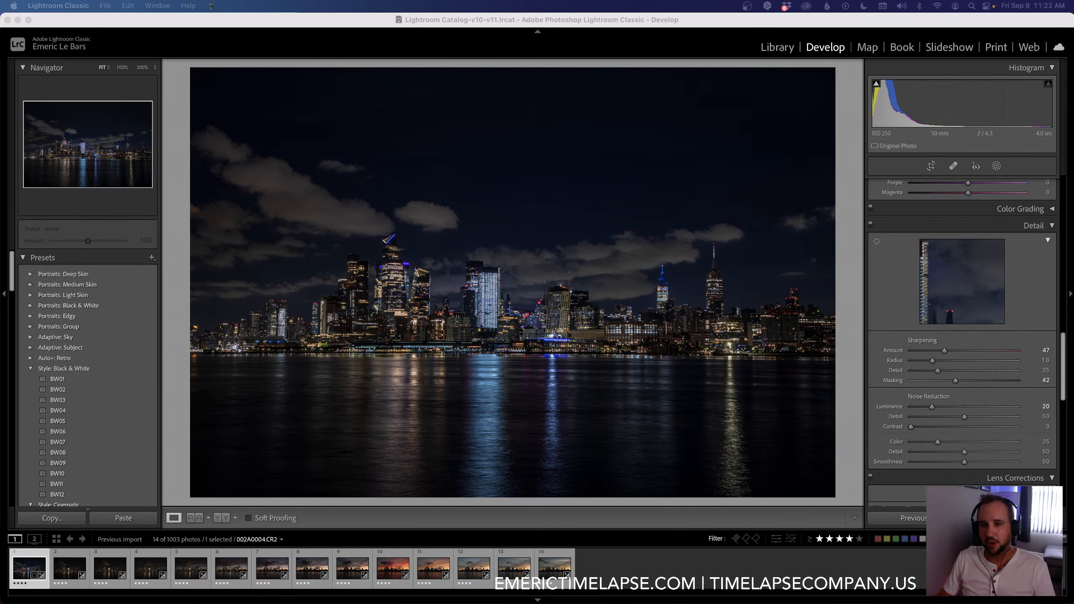
# Step: Enable chromatic aberration removal and lens profile corrections for the first keyframe
pyautogui.scroll(-5, 899, 432)
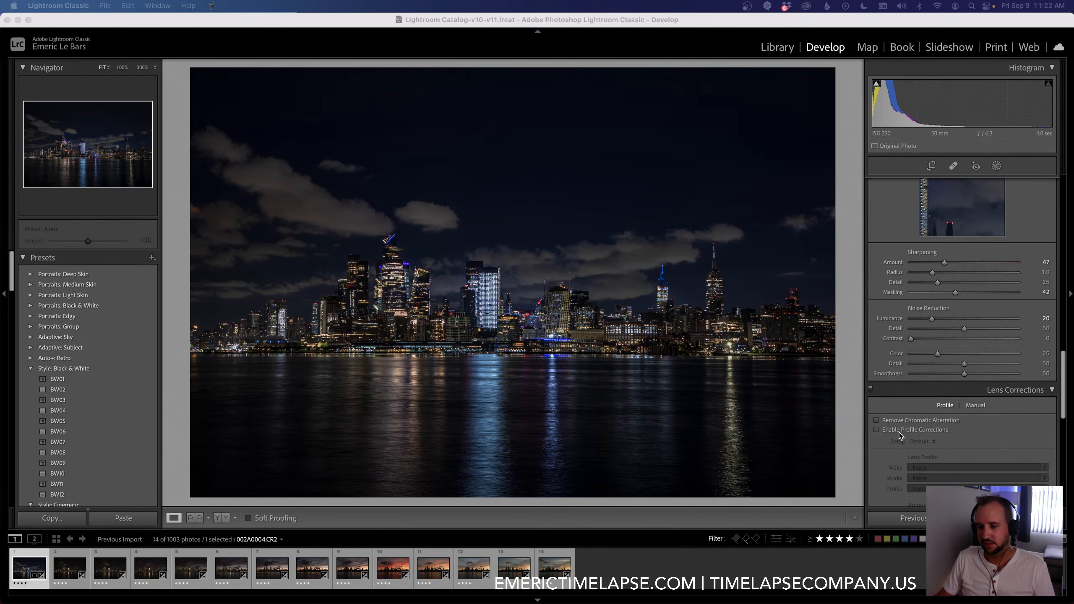
pyautogui.scroll(-3, 899, 432)
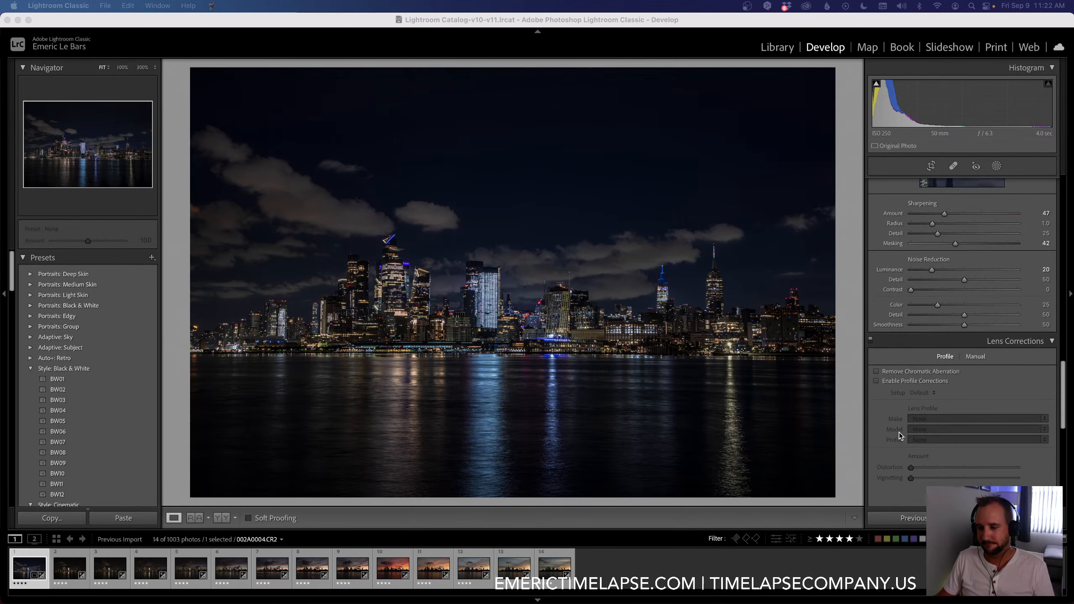
pyautogui.scroll(-2, 899, 432)
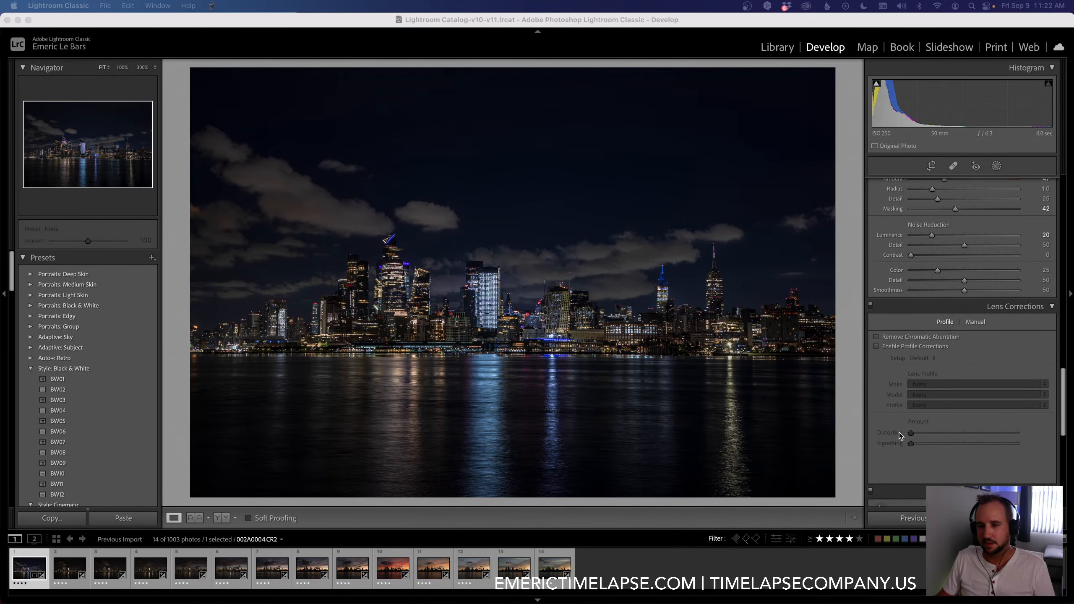
pyautogui.click(876, 337)
pyautogui.click(876, 347)
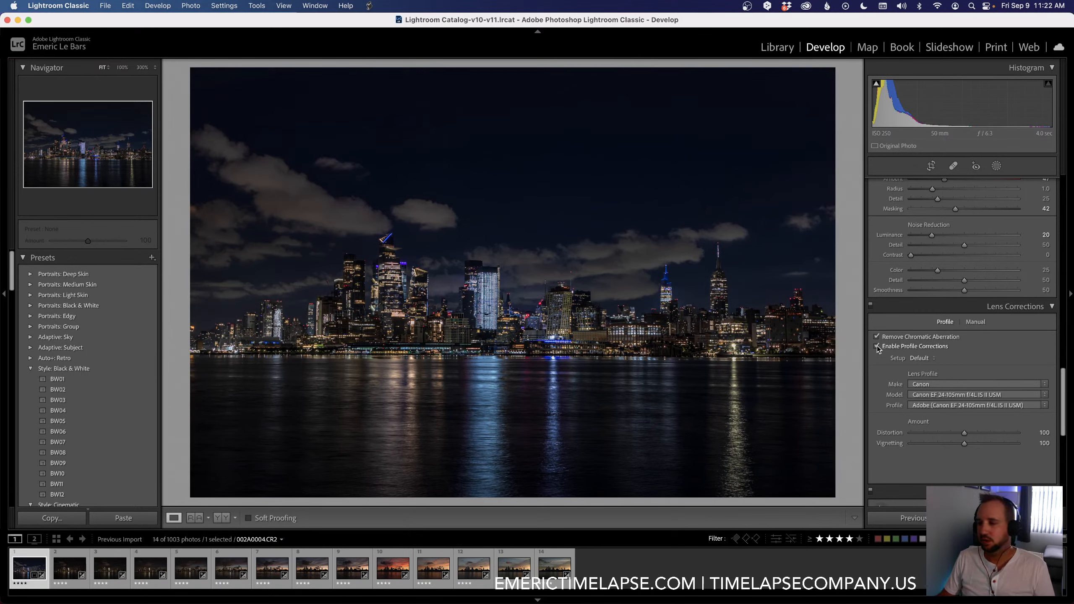
# Step: Switch to Chrome and open the Los Angeles Timelapse Film Festival site, latimelapseff.com, in a new tab
pyautogui.press('super+Tab')
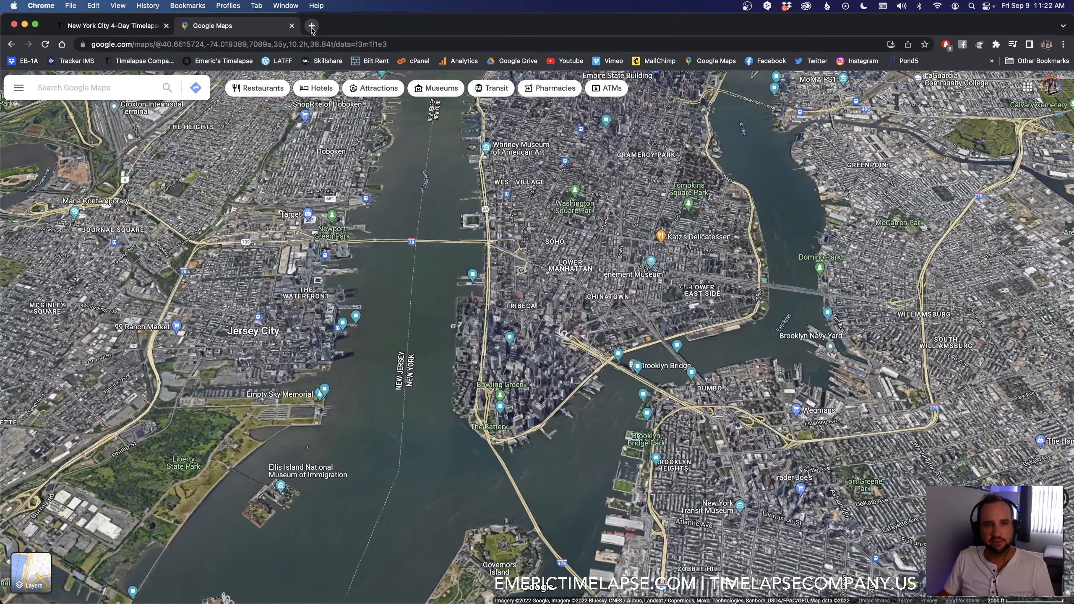
pyautogui.click(311, 27)
pyautogui.write('latimelapseff.com')
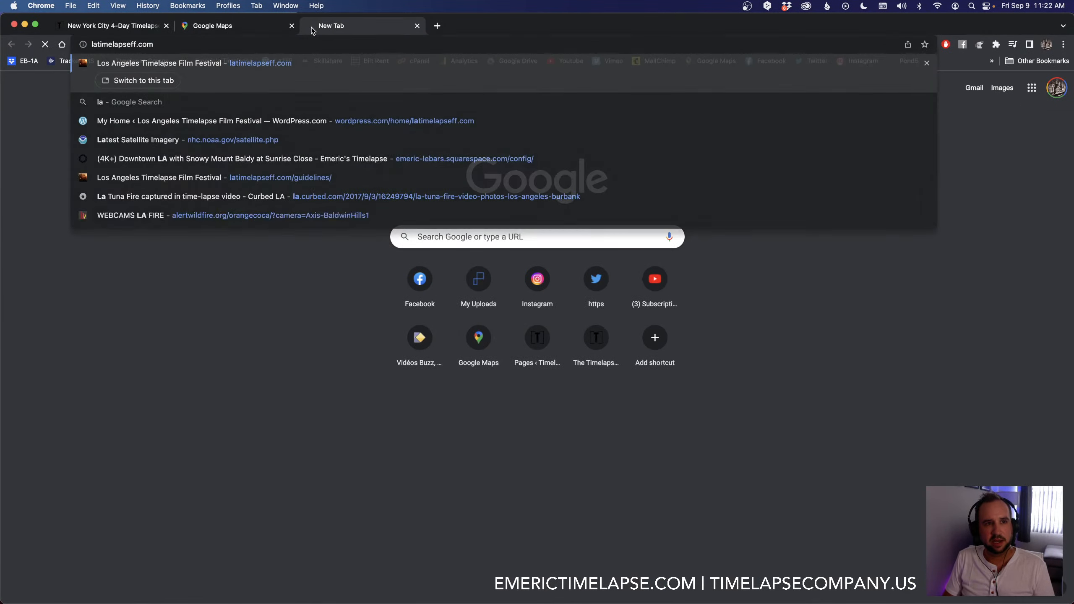
pyautogui.press('Return')
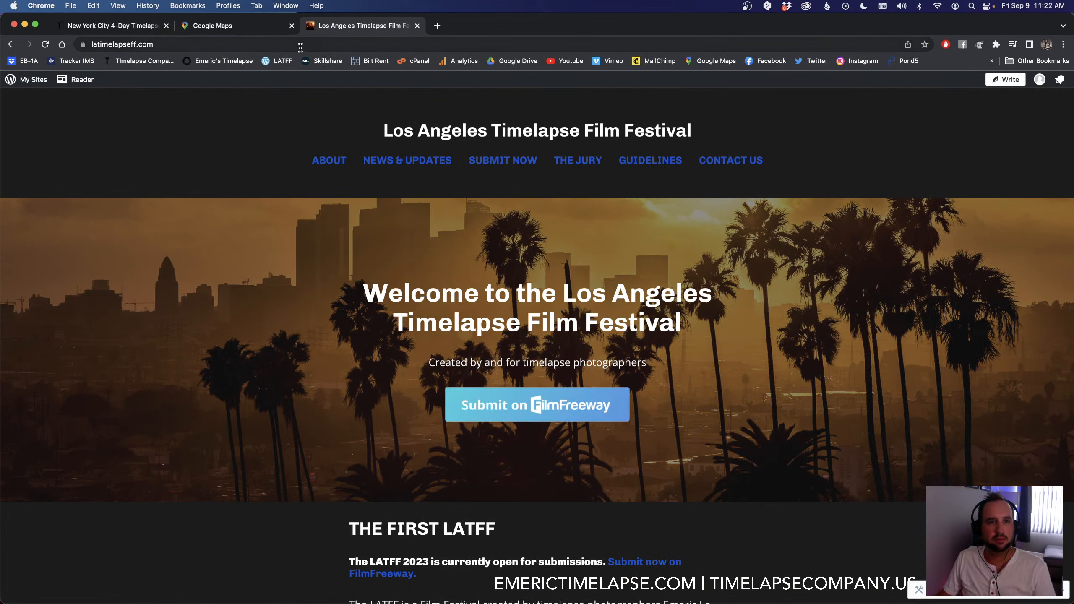
pyautogui.click(300, 45)
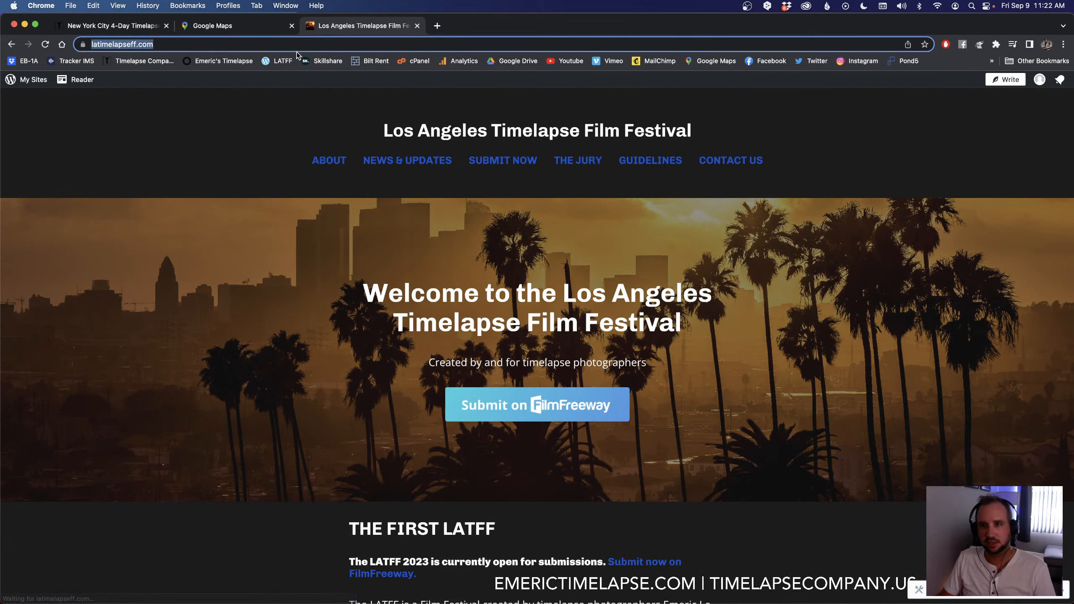
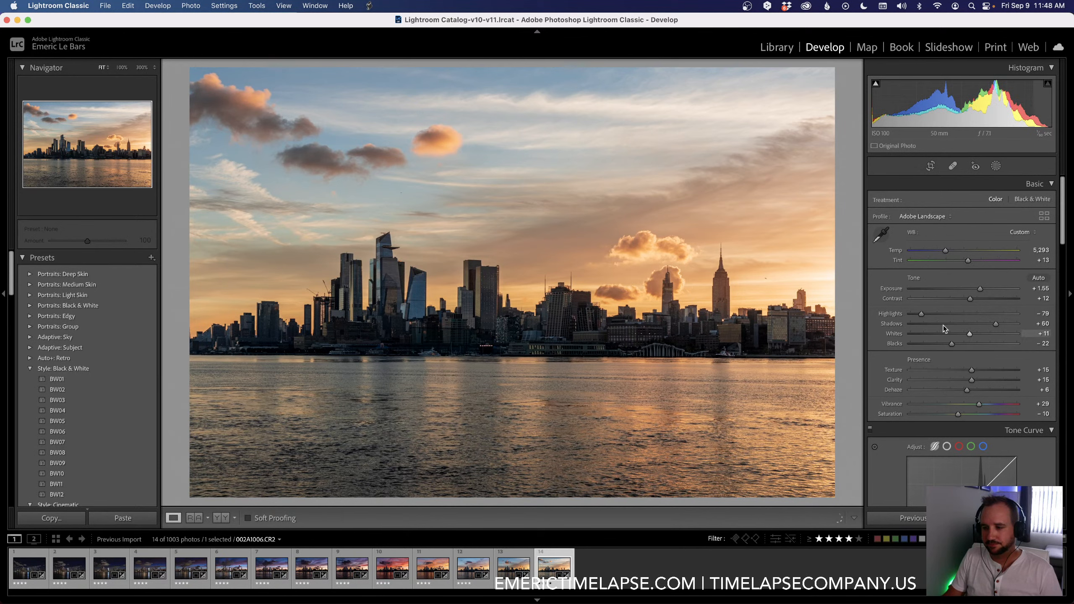
# Step: Set the orange and yellow hues of the last keyframe to -10 each and compare the photo before and after editing
pyautogui.scroll(-10, 913, 338)
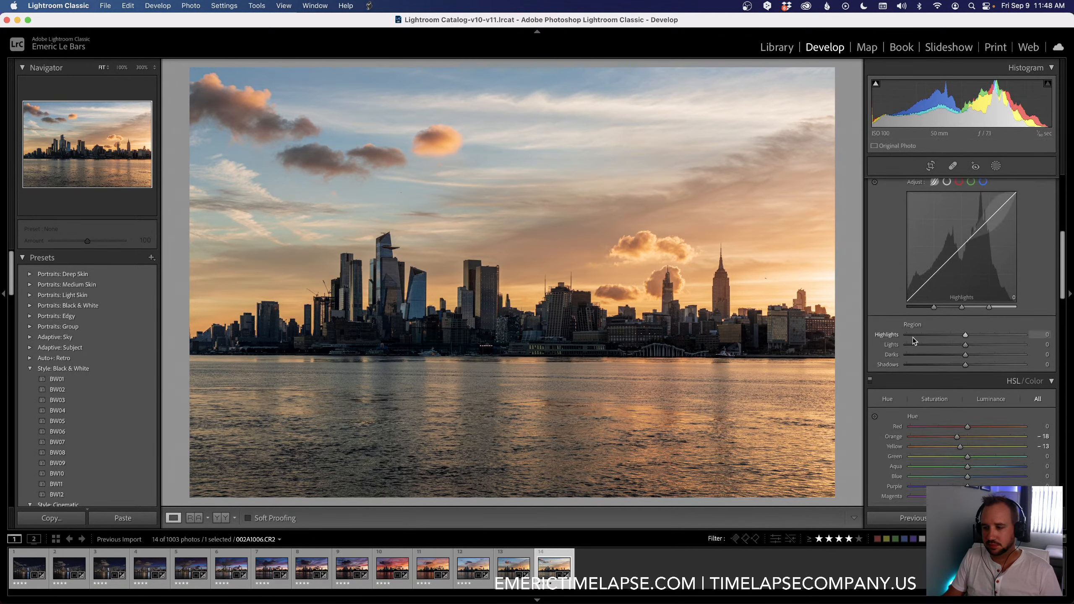
pyautogui.scroll(-3, 912, 337)
pyautogui.moveTo(957, 337); pyautogui.dragTo(959, 338)
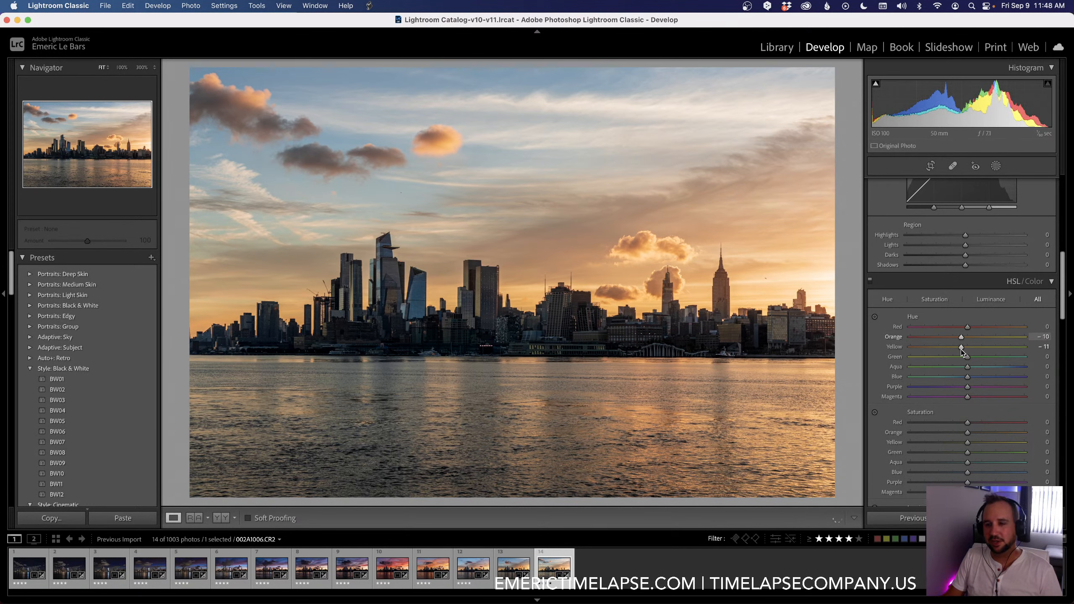
pyautogui.moveTo(961, 347); pyautogui.dragTo(962, 347)
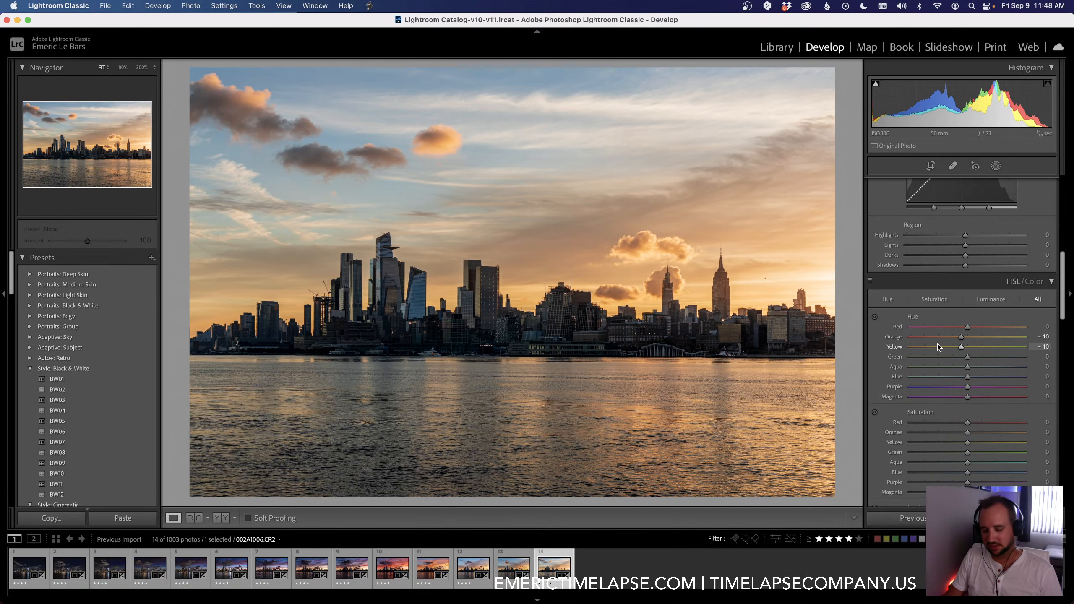
pyautogui.press('\\')
pyautogui.press('\\')
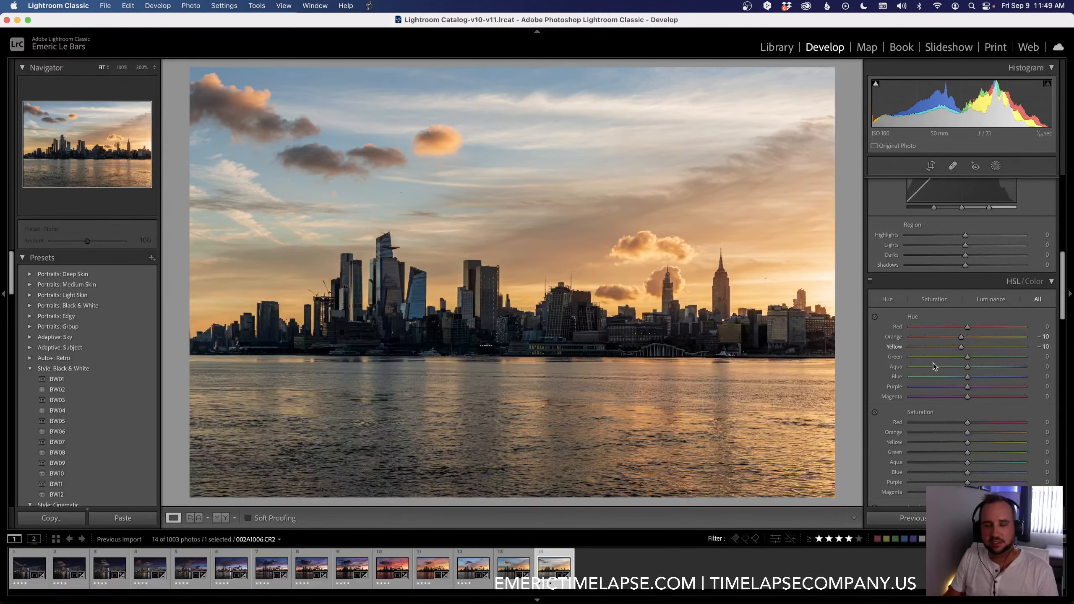
# Step: Set the last keyframe's white balance temperature to 5,196 and compare the photo before and after editing
pyautogui.scroll(10, 933, 362)
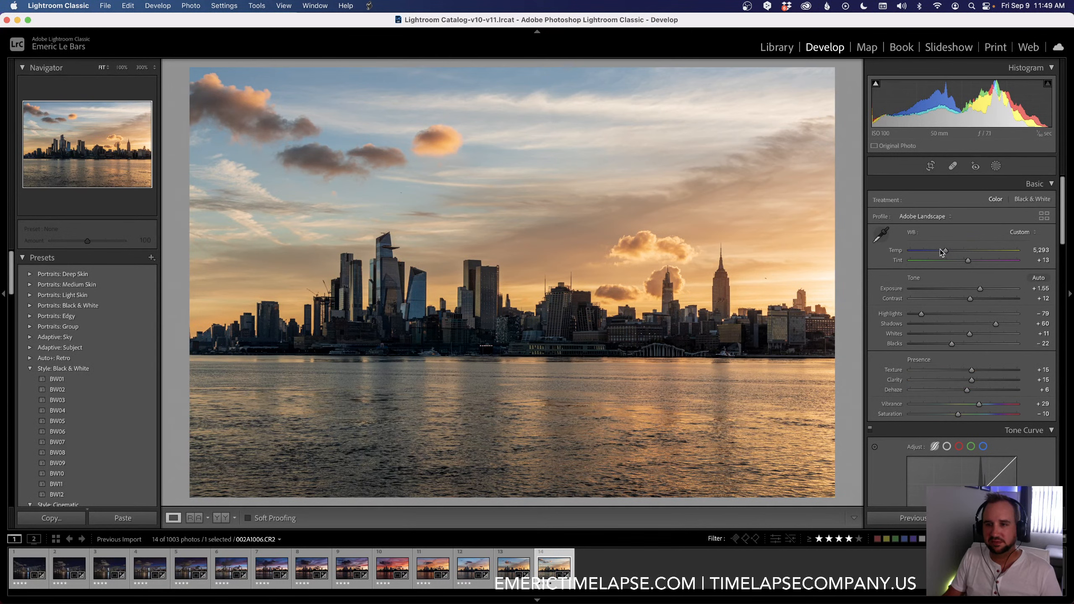
pyautogui.moveTo(943, 250); pyautogui.dragTo(943, 251)
pyautogui.press('\\')
pyautogui.press('\\')
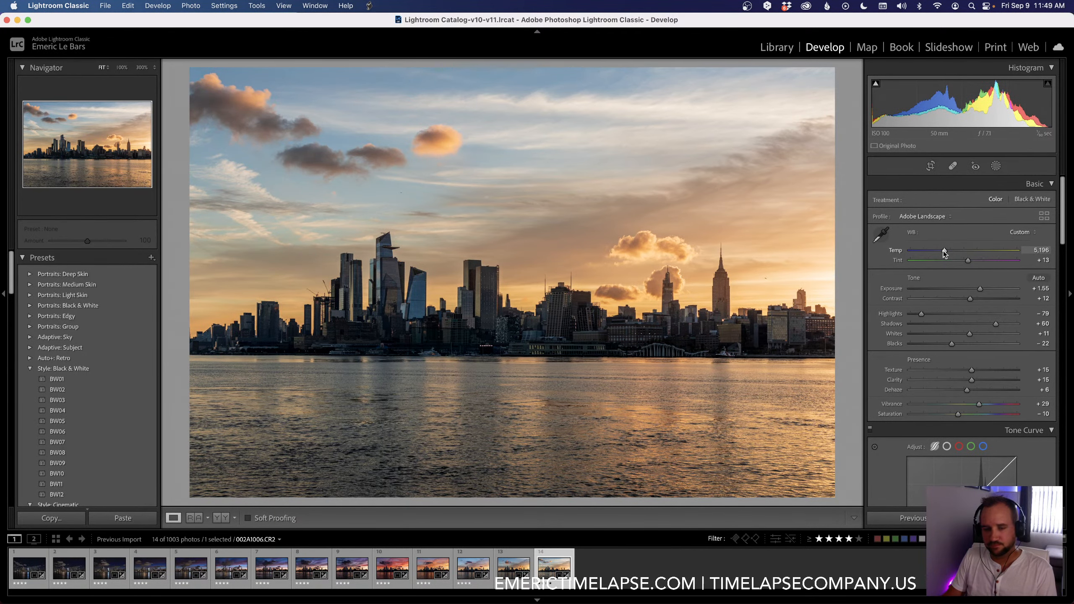
pyautogui.press('\\')
pyautogui.press('\\')
# Step: Review the edited keyframes in the Library, viewing the first ones enlarged
pyautogui.press('Left')
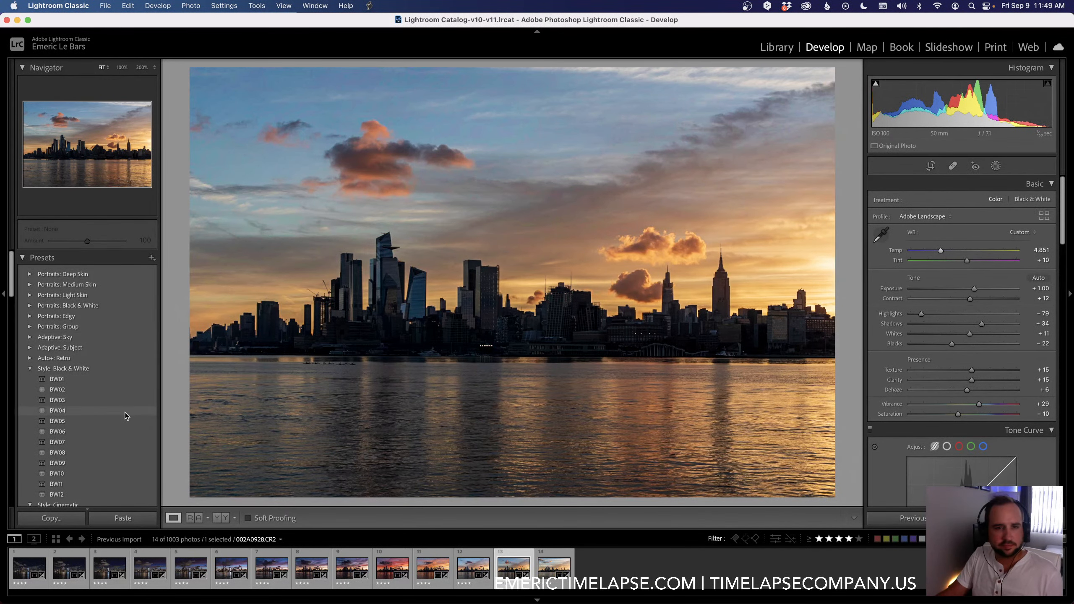
pyautogui.press('g')
pyautogui.doubleClick(227, 134)
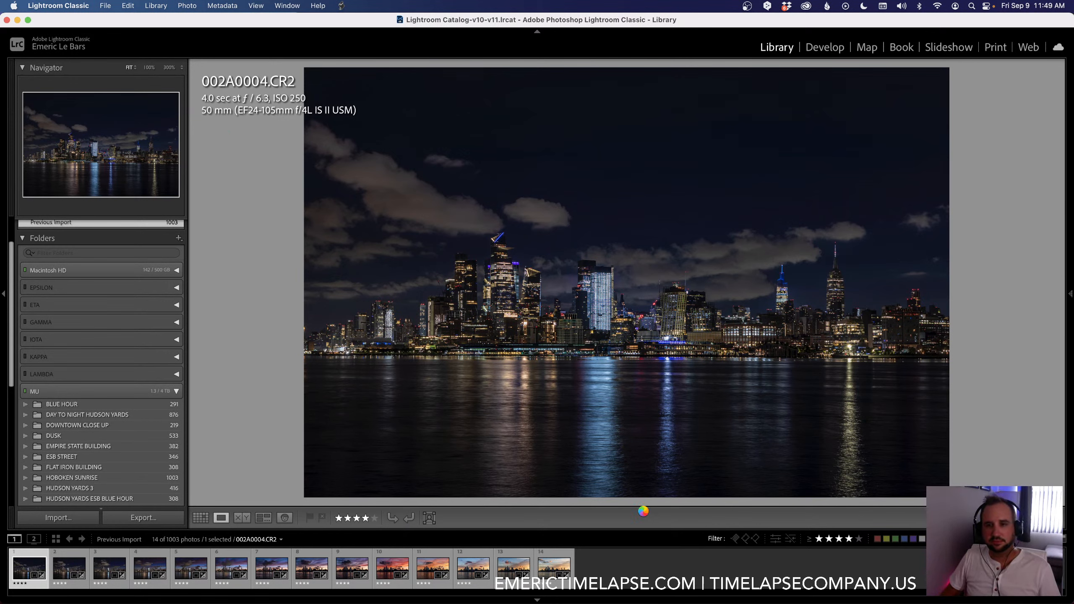
pyautogui.press('Right')
# Step: Save the metadata of all 14 keyframes to their files and reload the Hoboken sunrise sequence in LRTimelapse
pyautogui.press('super+a')
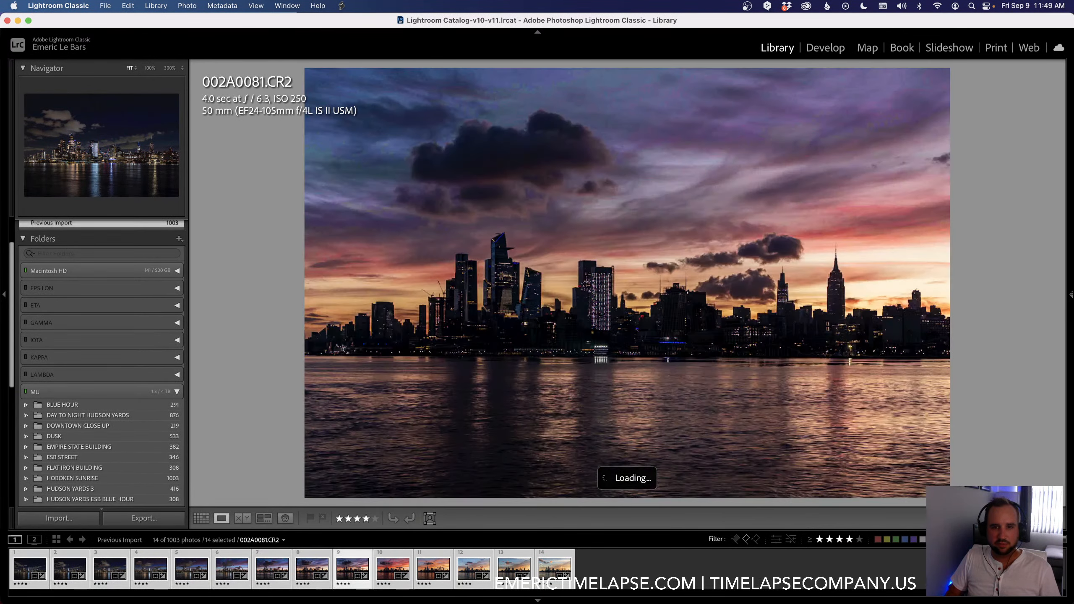
pyautogui.press('super+s')
pyautogui.press('super+Tab')
pyautogui.click(1030, 104)
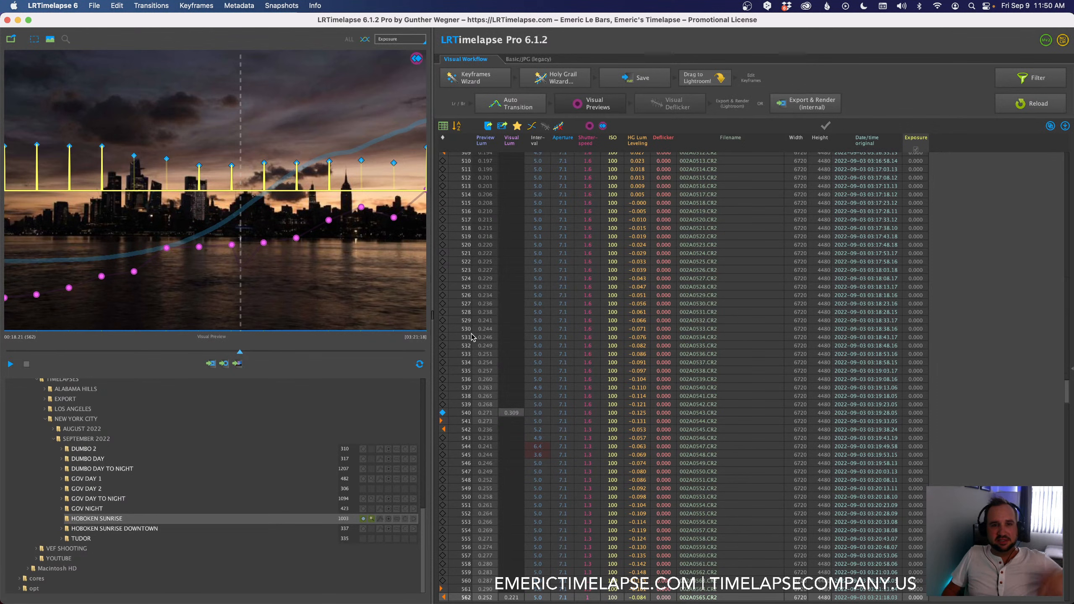
# Step: Apply Auto Transition to the keyframes and inspect the irregular intervals at frames 545 and 544
pyautogui.click(518, 107)
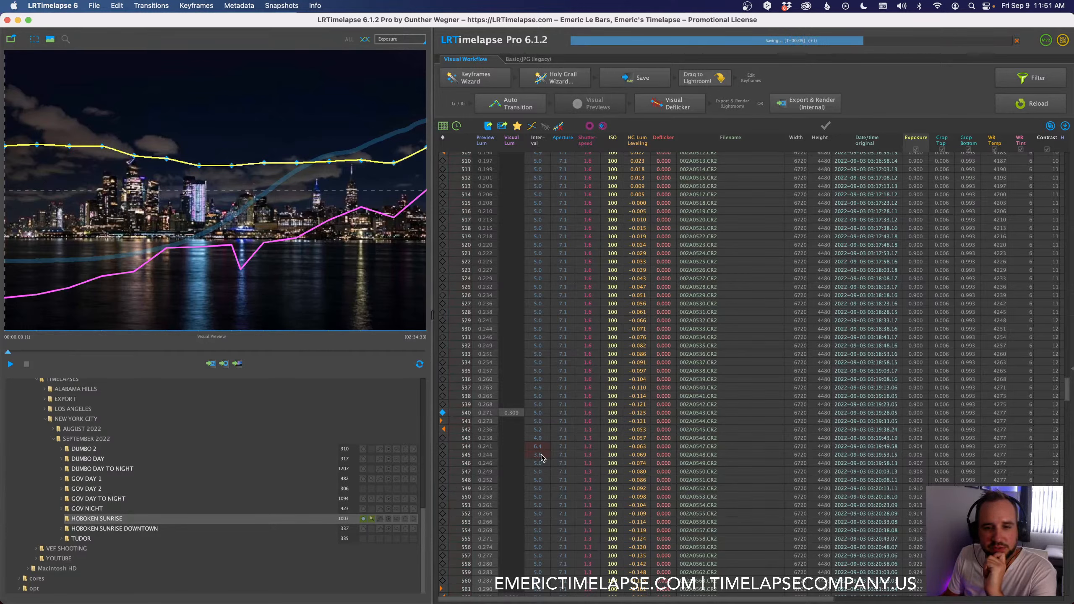
pyautogui.click(542, 455)
pyautogui.click(541, 448)
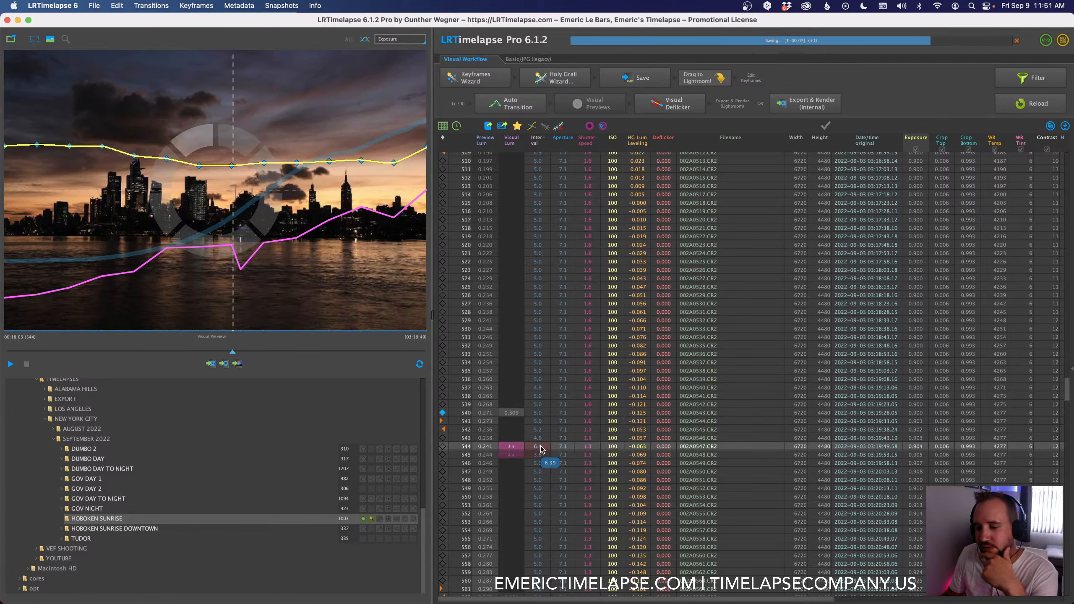
# Step: Generate the visual previews for the sequence and check their progress in the frame list
pyautogui.click(590, 104)
pyautogui.moveTo(232, 351); pyautogui.dragTo(240, 352)
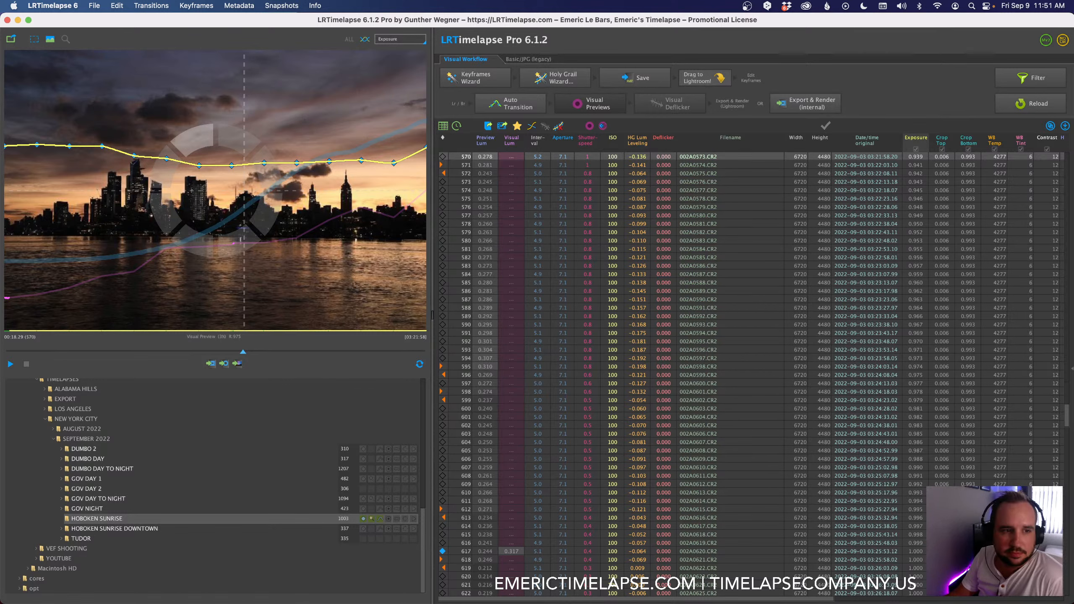
pyautogui.scroll(20, 573, 198)
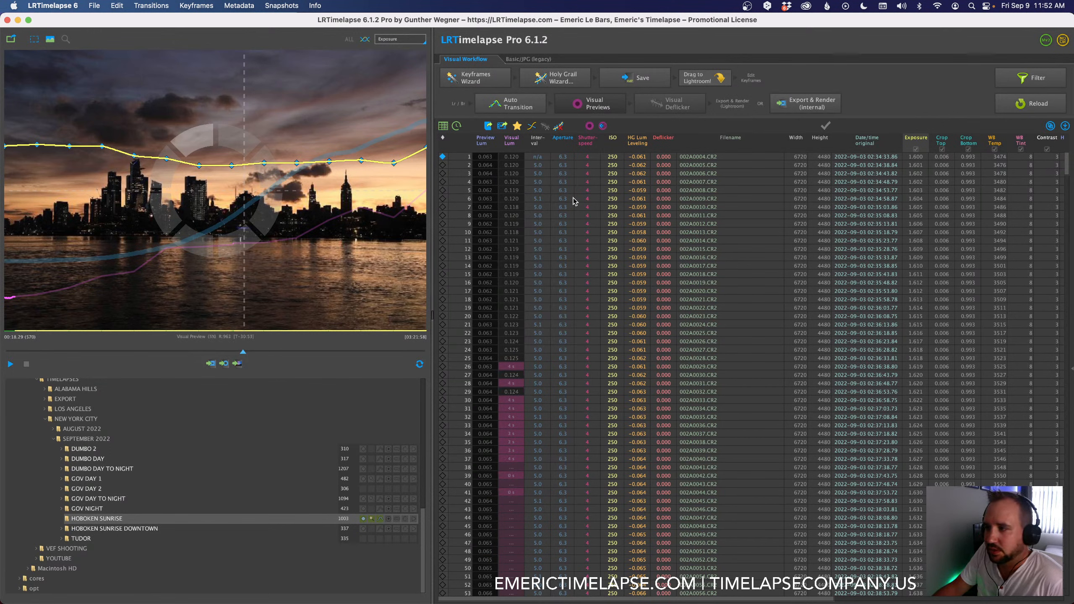
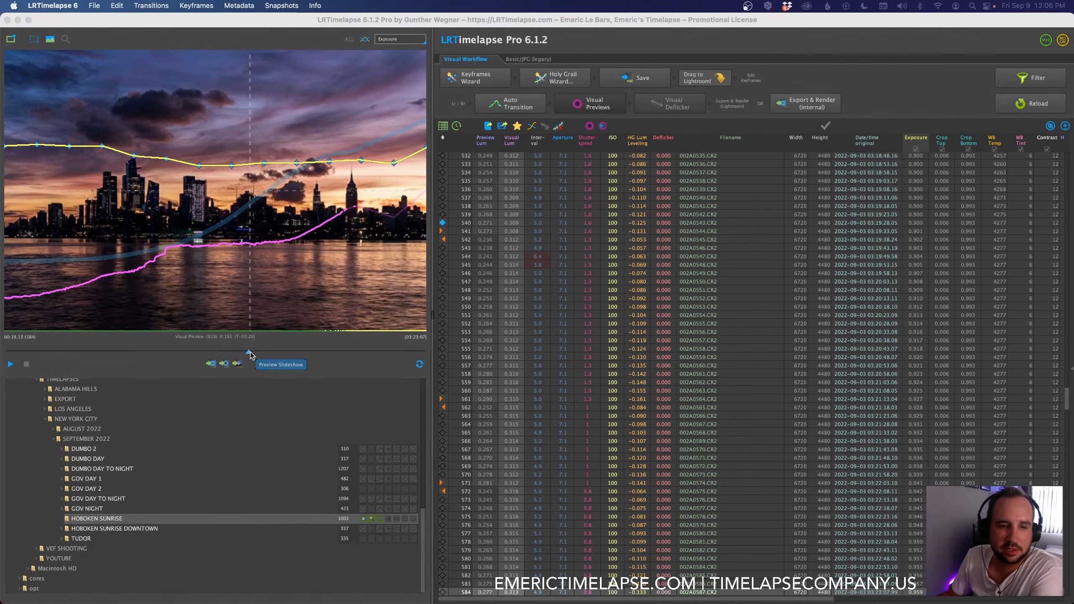
# Step: Scrub the visual preview of the Hoboken sunrise forward to around frame 749
pyautogui.moveTo(253, 354); pyautogui.dragTo(318, 351)
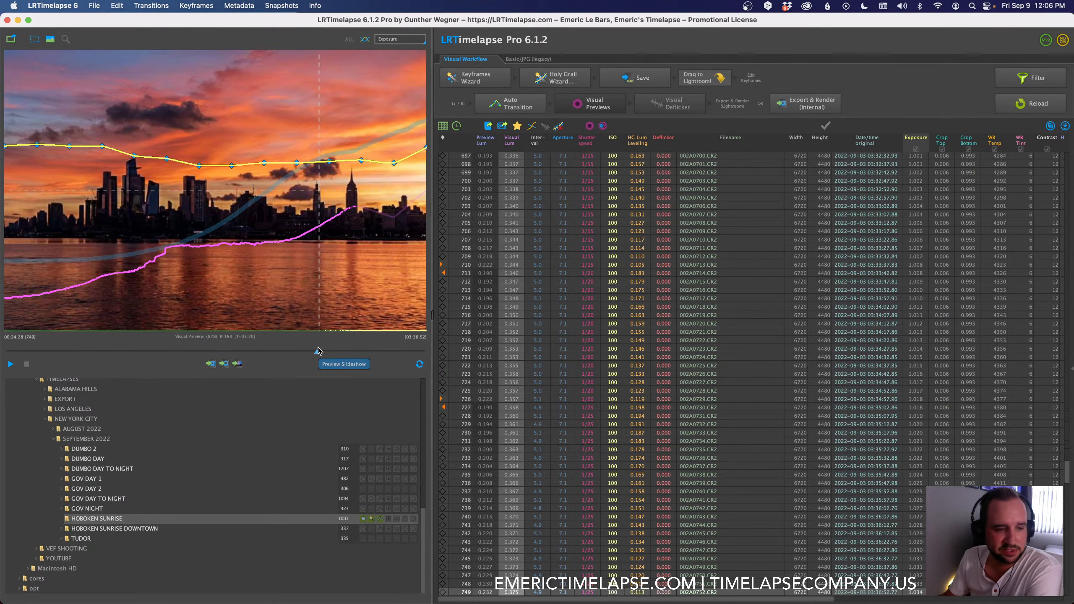
pyautogui.moveTo(126, 484)
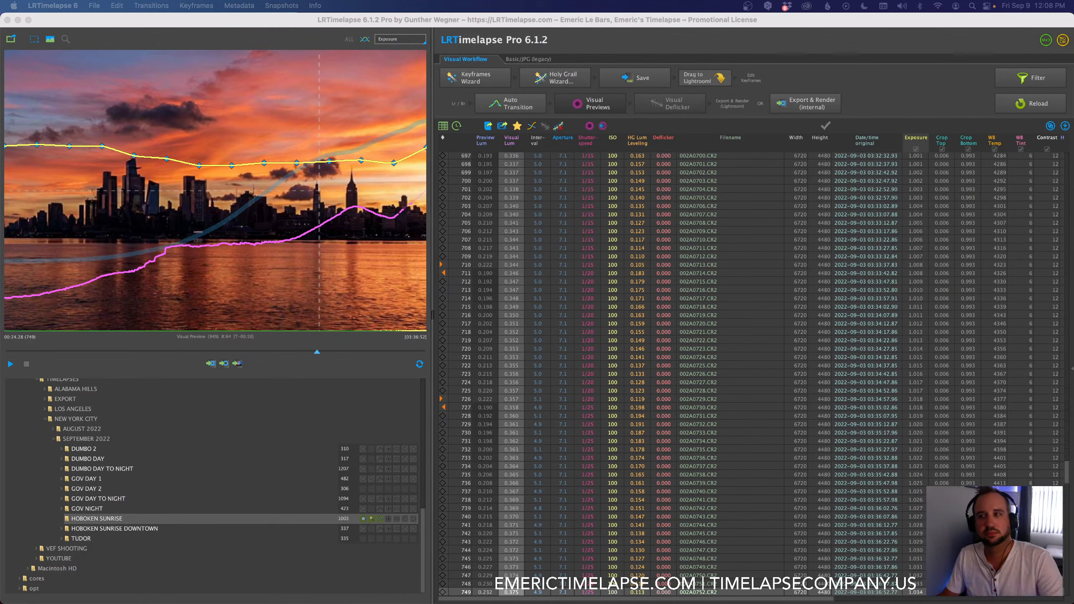
# Step: Switch to Chrome and look over the Online Classes page of Emeric's Timelapse
pyautogui.press('super+Tab')
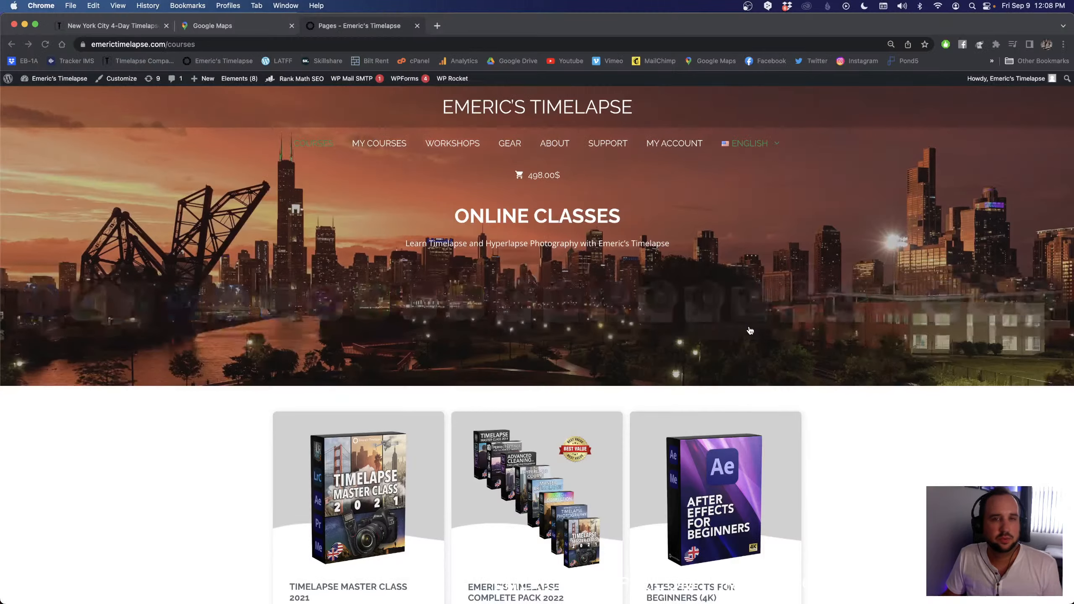
pyautogui.scroll(-5, 718, 305)
pyautogui.scroll(3, 714, 301)
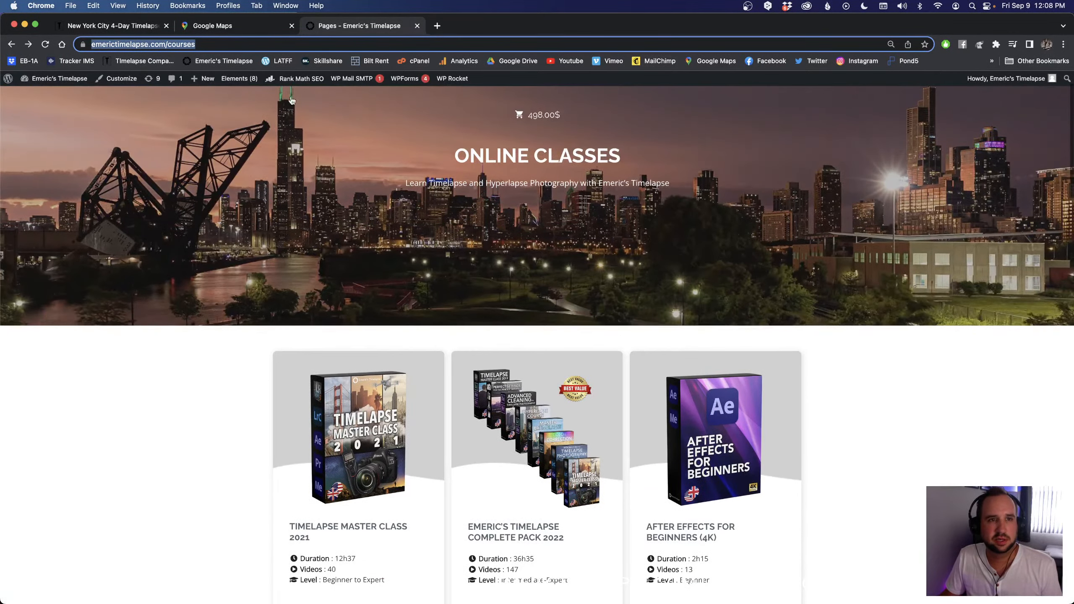
# Step: Examine Governors Island on the open Google Maps page, closing in on its northern shore around the ferry landing and Island Oyster
pyautogui.click(228, 26)
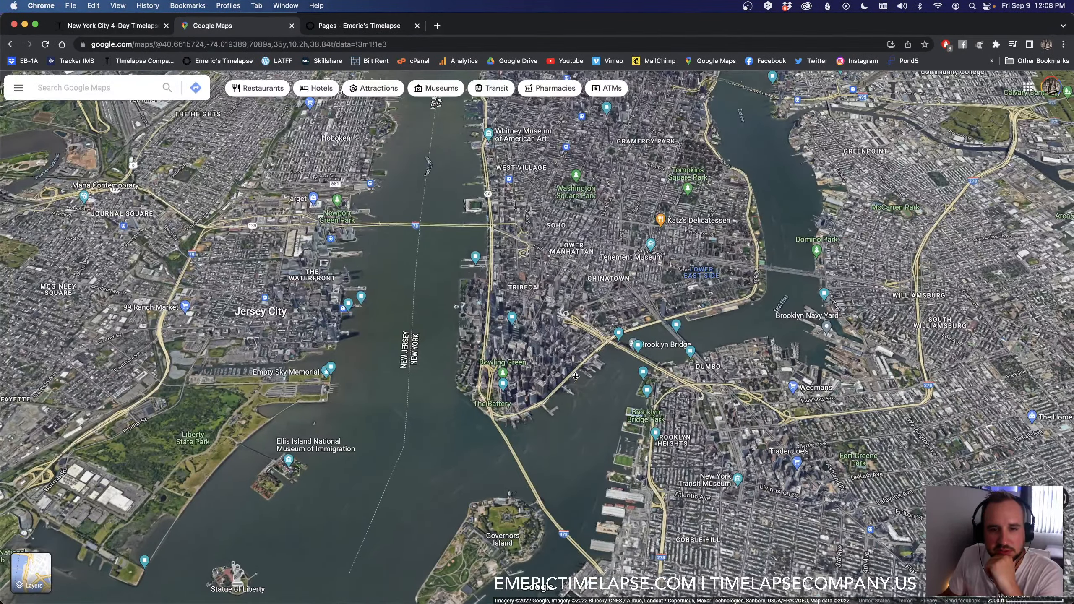
pyautogui.moveTo(575, 376); pyautogui.dragTo(575, 340)
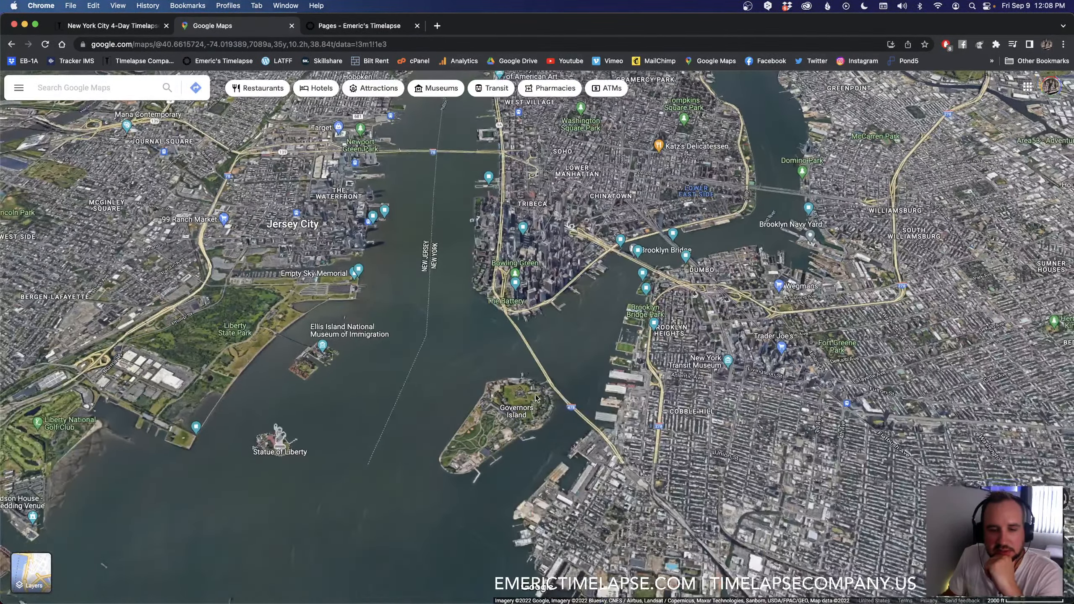
pyautogui.scroll(5, 531, 364)
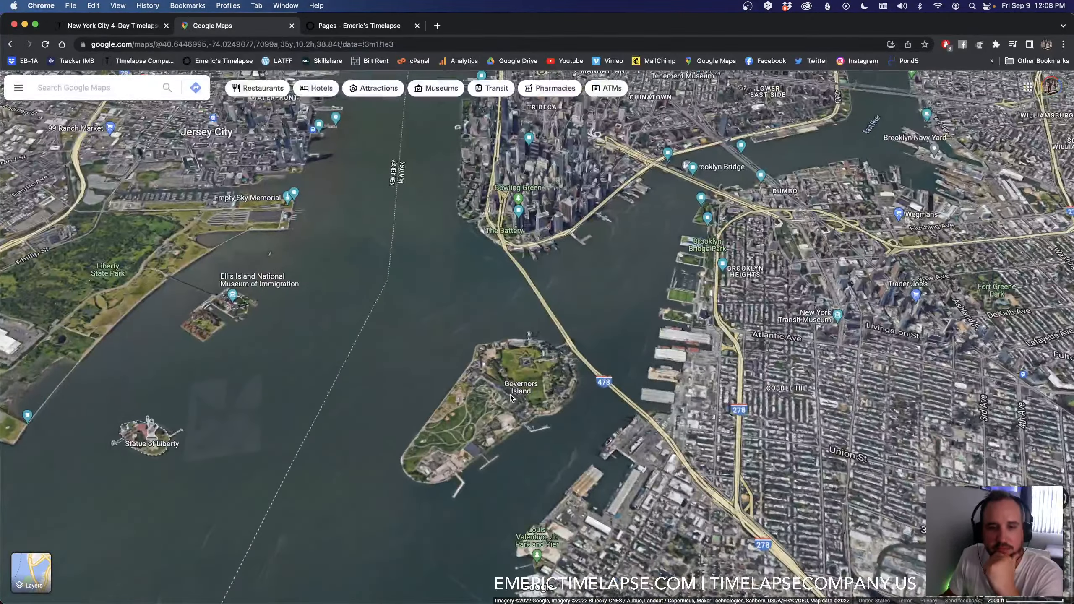
pyautogui.scroll(5, 509, 394)
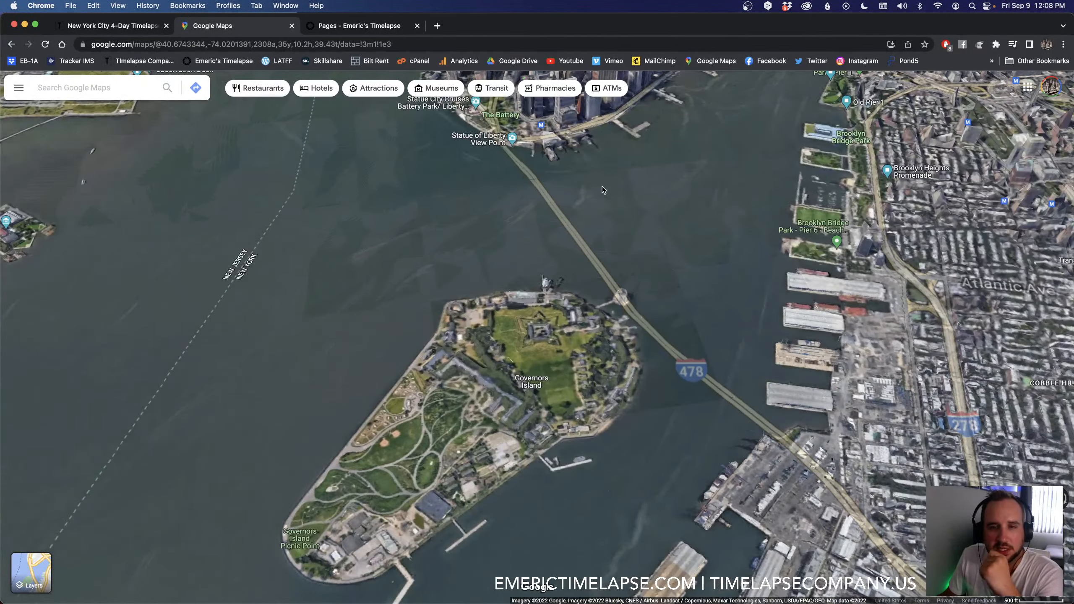
pyautogui.moveTo(598, 255); pyautogui.dragTo(592, 290)
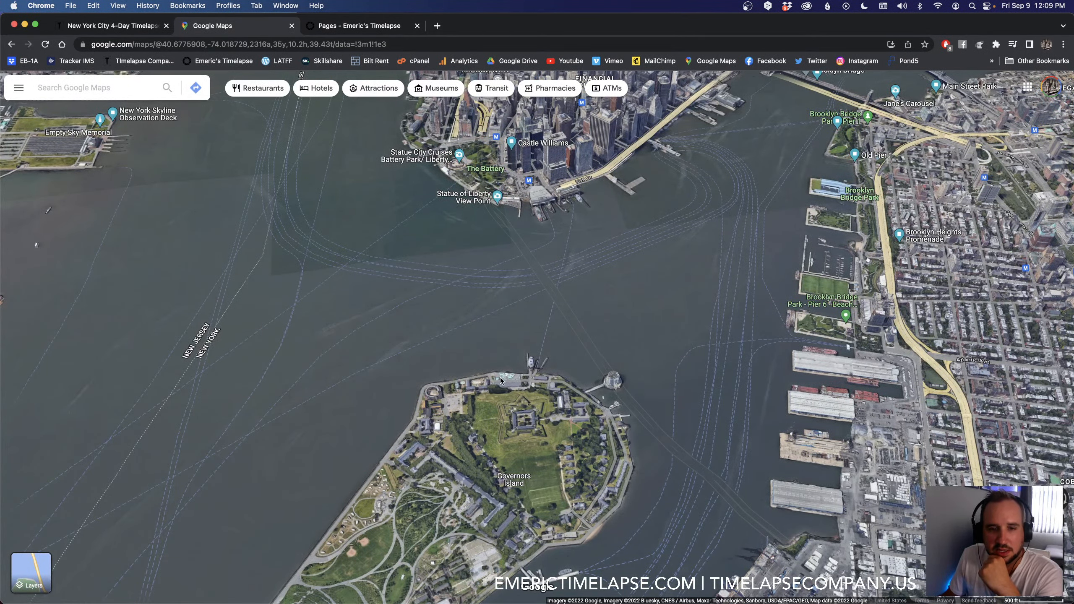
pyautogui.scroll(5, 529, 383)
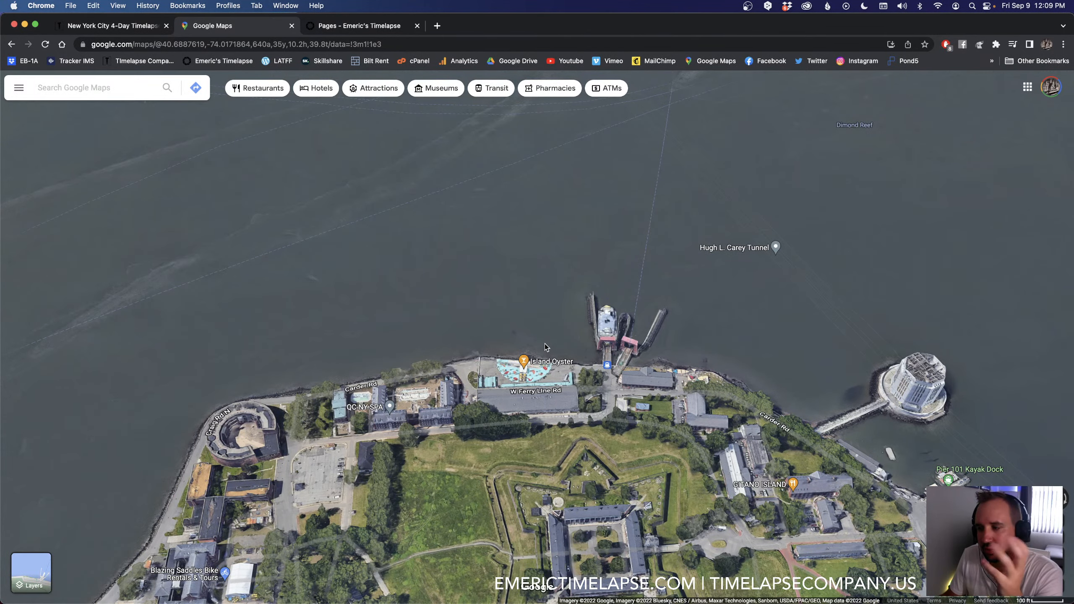
pyautogui.moveTo(532, 297); pyautogui.dragTo(535, 345)
# Step: Examine the harbor between Governors Island, The Battery and Brooklyn on the map, widening out to Jersey City and Lower Manhattan
pyautogui.scroll(-2, 427, 305)
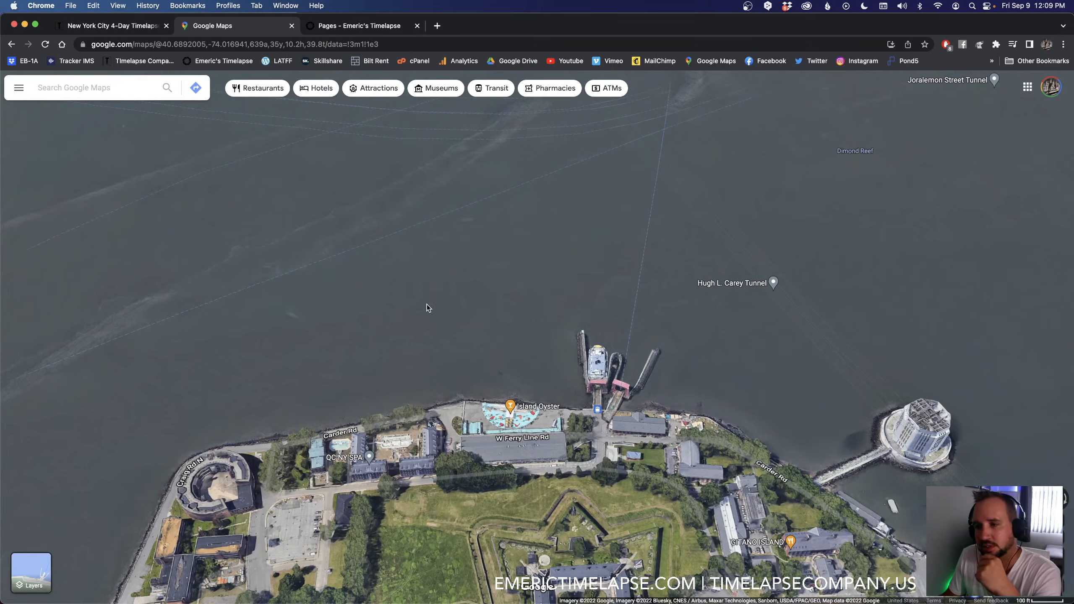
pyautogui.scroll(-3, 429, 302)
pyautogui.scroll(-2, 434, 250)
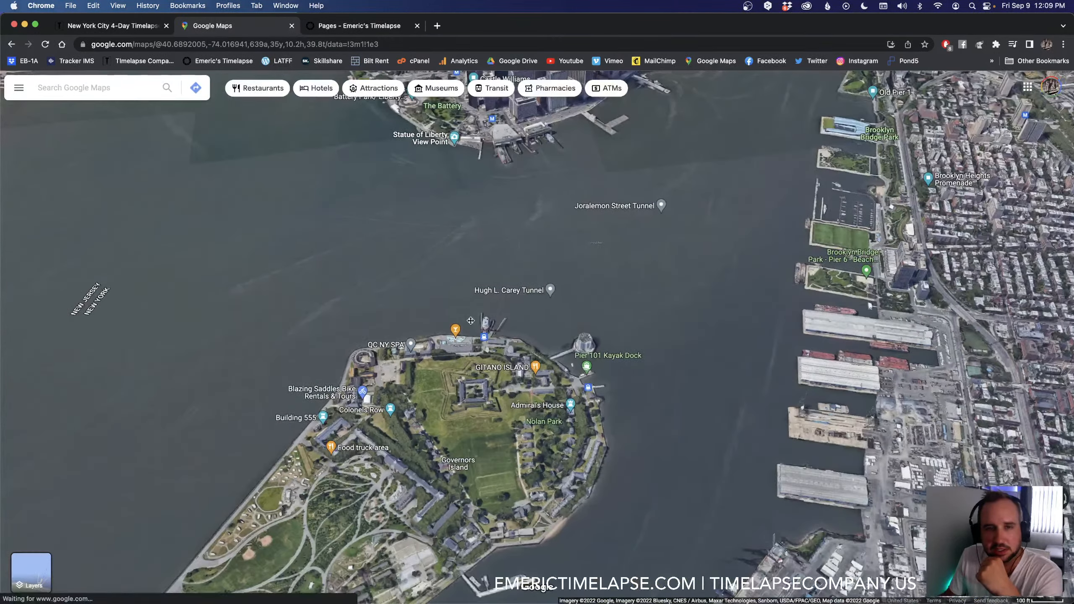
pyautogui.moveTo(434, 250); pyautogui.dragTo(475, 348)
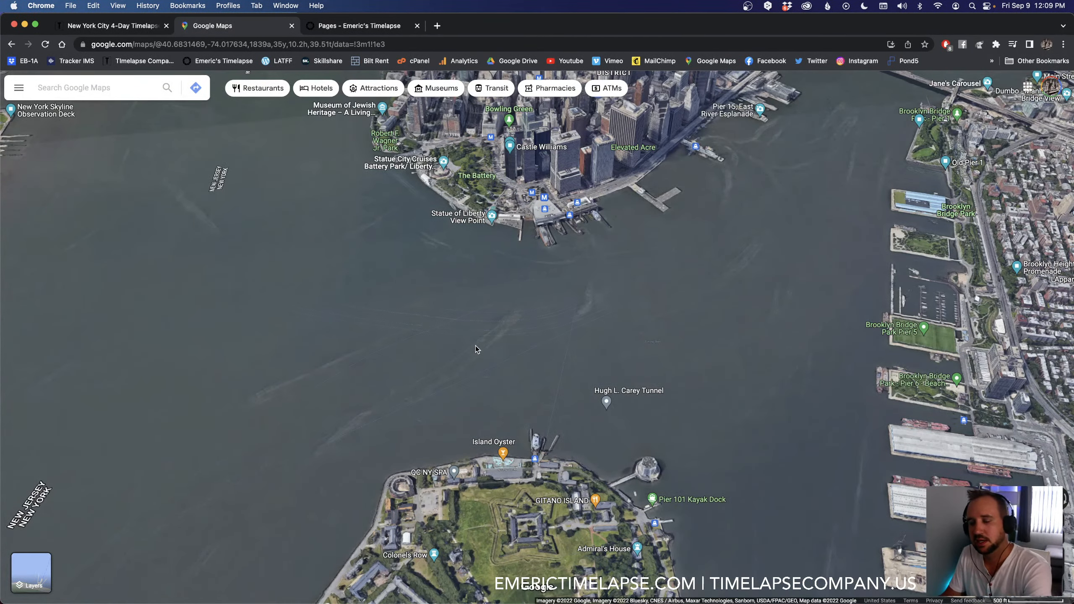
pyautogui.scroll(-1, 475, 346)
pyautogui.scroll(-1, 475, 346)
pyautogui.scroll(-3, 475, 347)
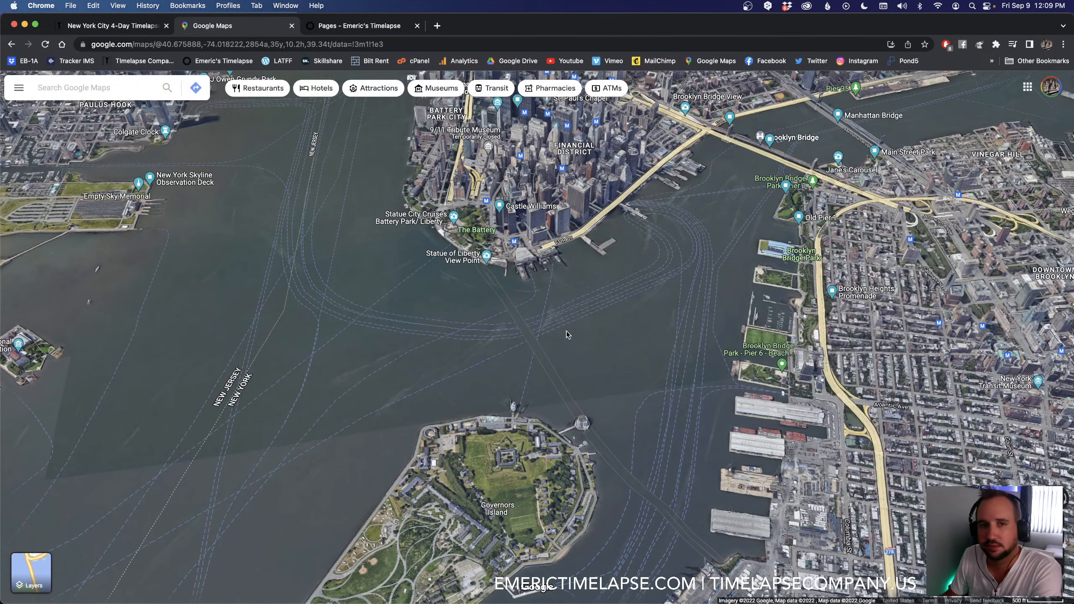
pyautogui.scroll(-5, 473, 254)
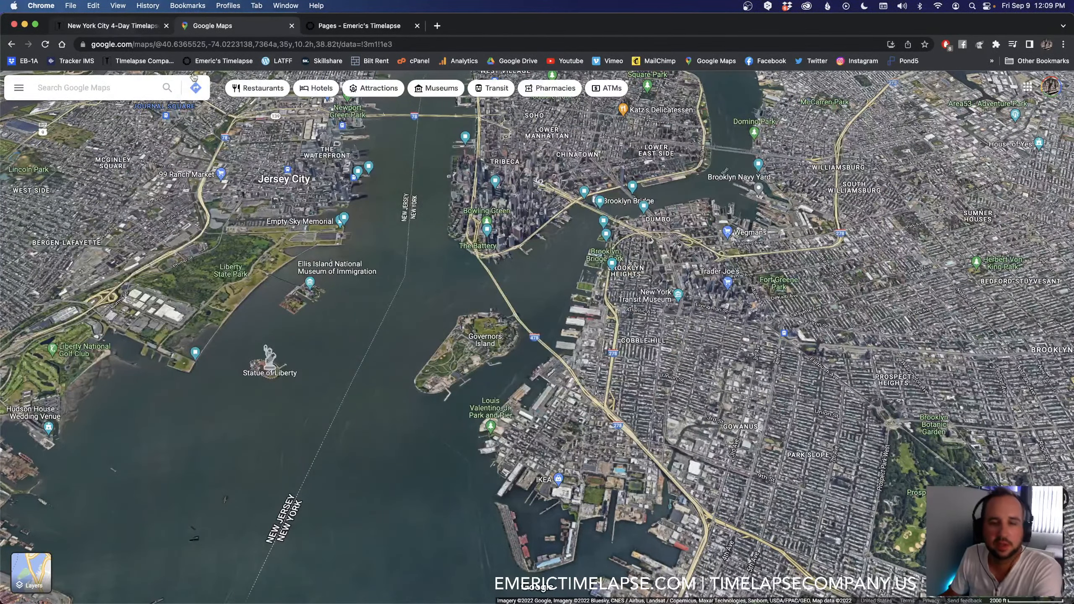
# Step: View the New York City 4-Day Timelapse & Hyperlapse Workshop page and return to LRTimelapse
pyautogui.click(122, 25)
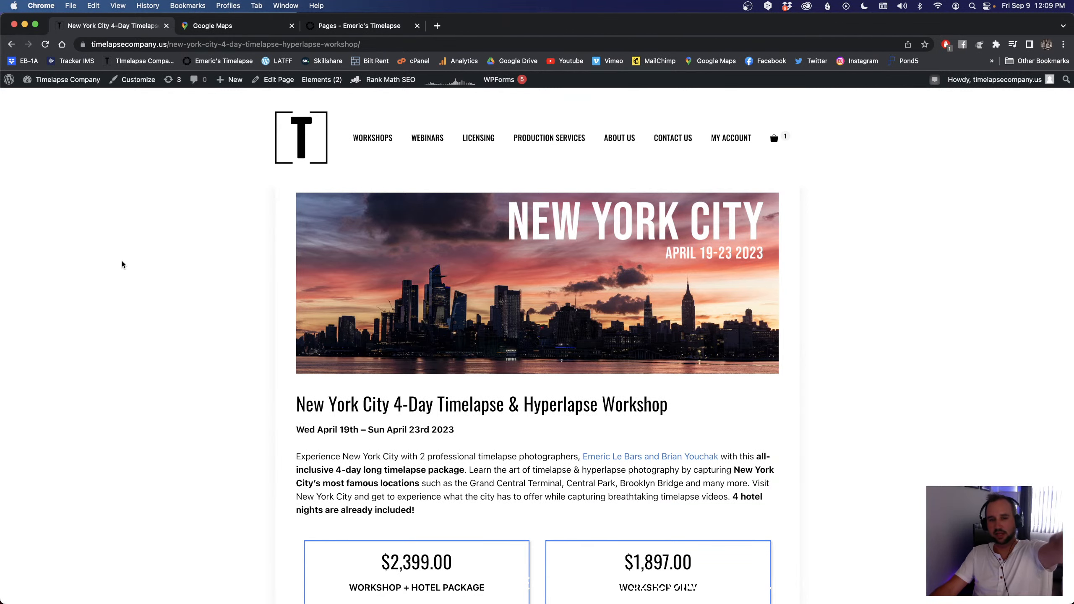
pyautogui.press('super+Tab')
pyautogui.press('super+Tab')
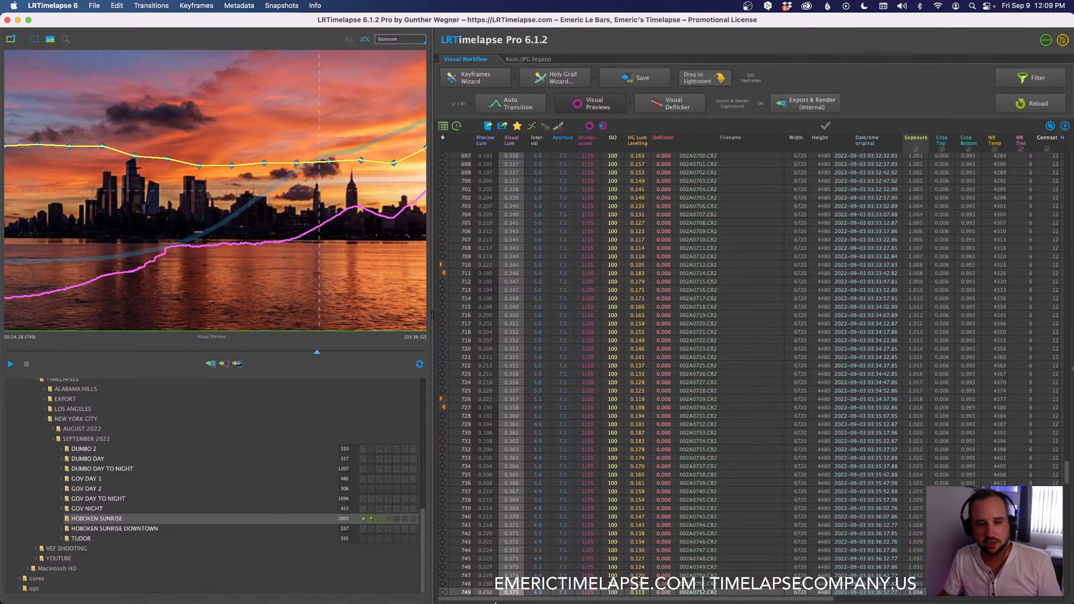
# Step: Start playback of the visual preview and select the first frame of the sequence, 002A0004.CR2
pyautogui.moveTo(814, 600)
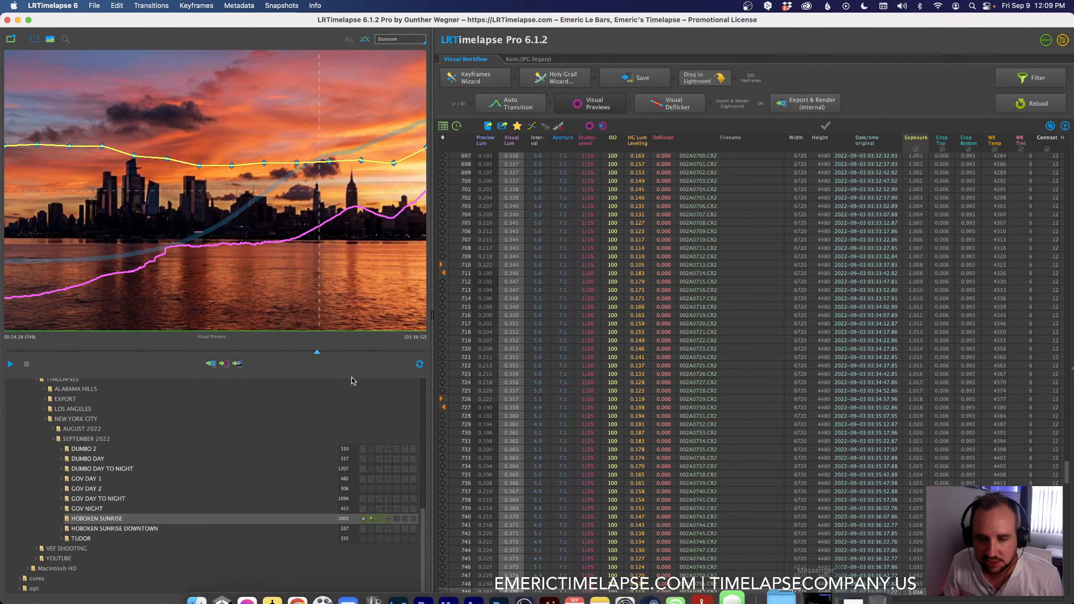
pyautogui.click(10, 364)
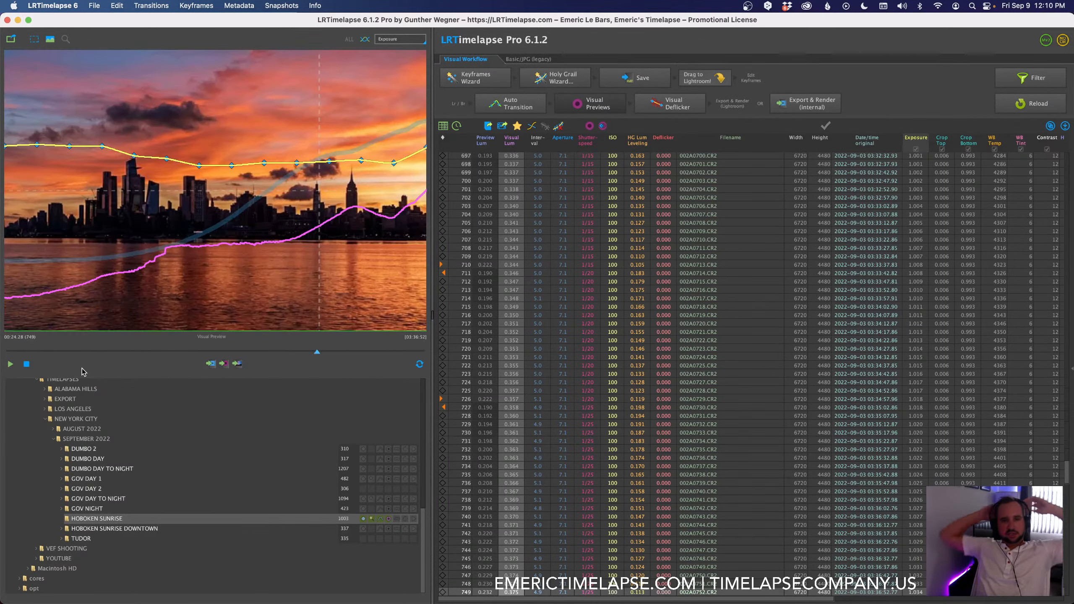
pyautogui.scroll(20, 556, 262)
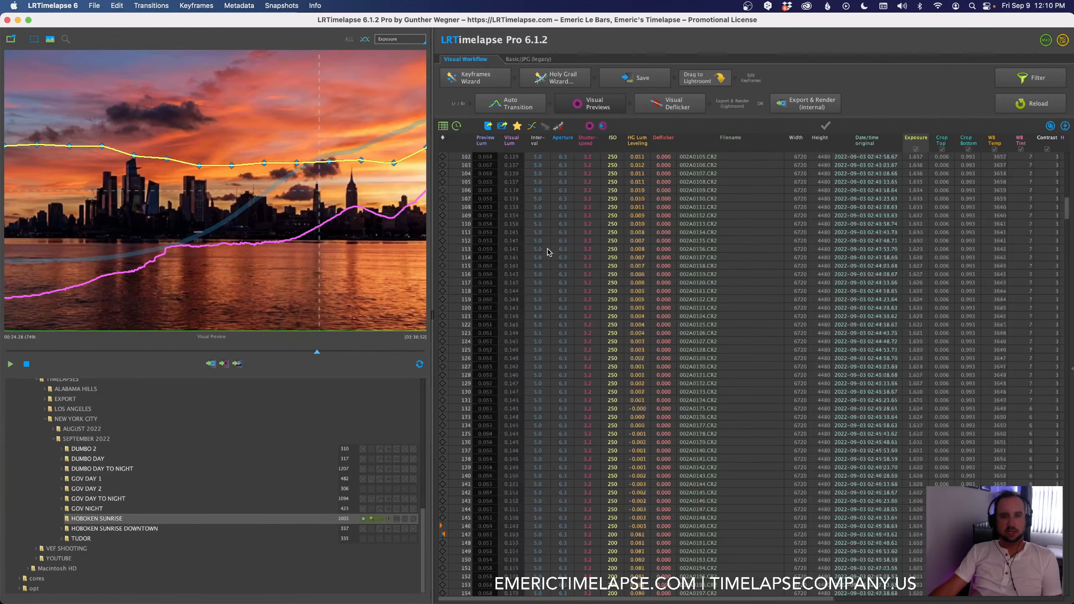
pyautogui.click(480, 157)
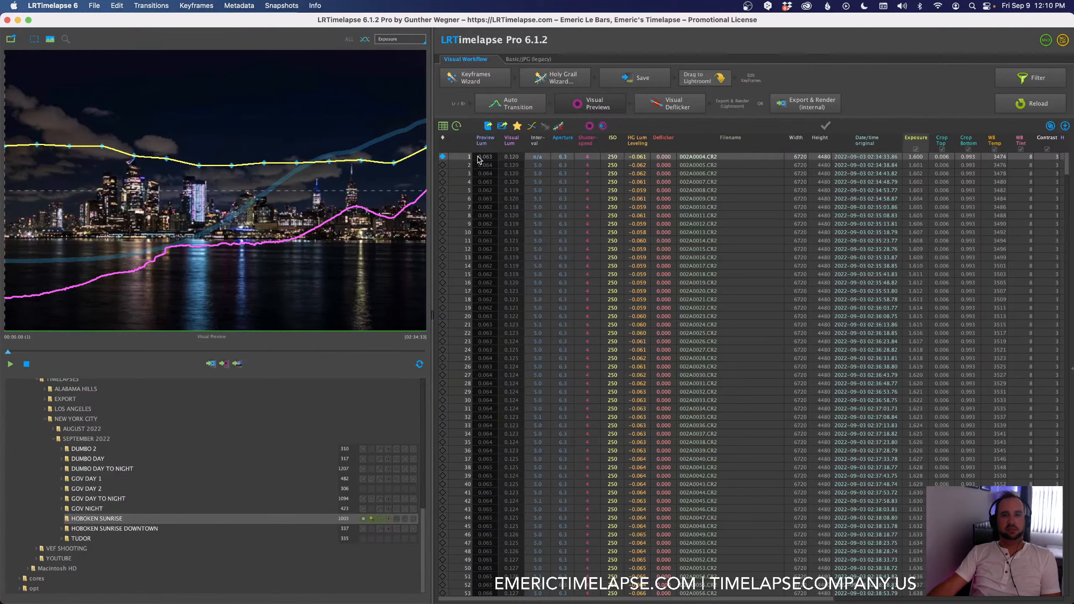
# Step: Apply a multi-pass Visual Deflicker to the sequence with smoothing set to about 15
pyautogui.click(670, 103)
pyautogui.moveTo(574, 162); pyautogui.dragTo(618, 158)
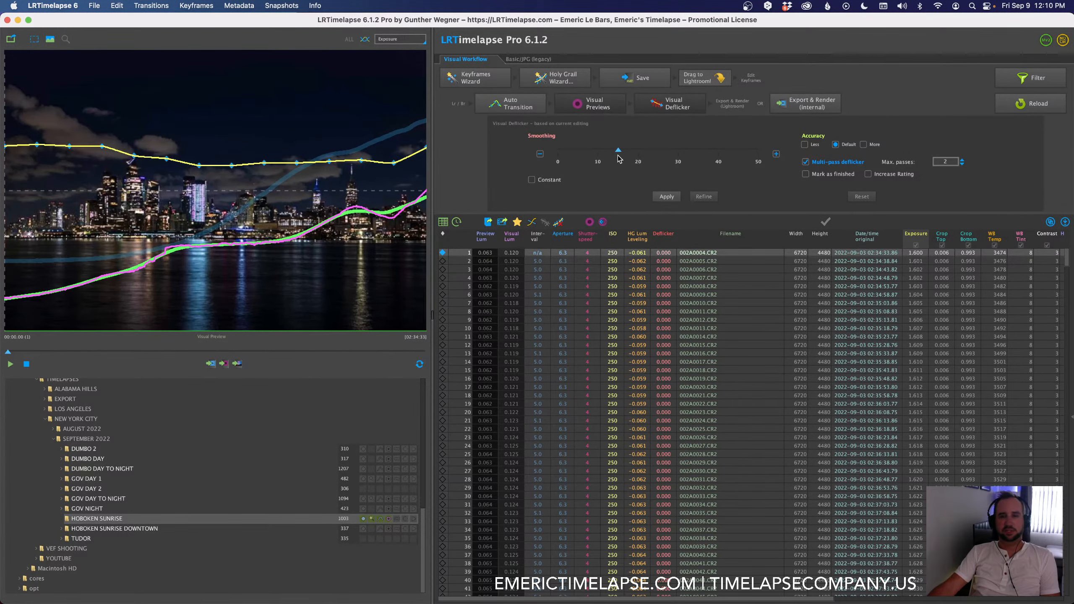
pyautogui.click(666, 196)
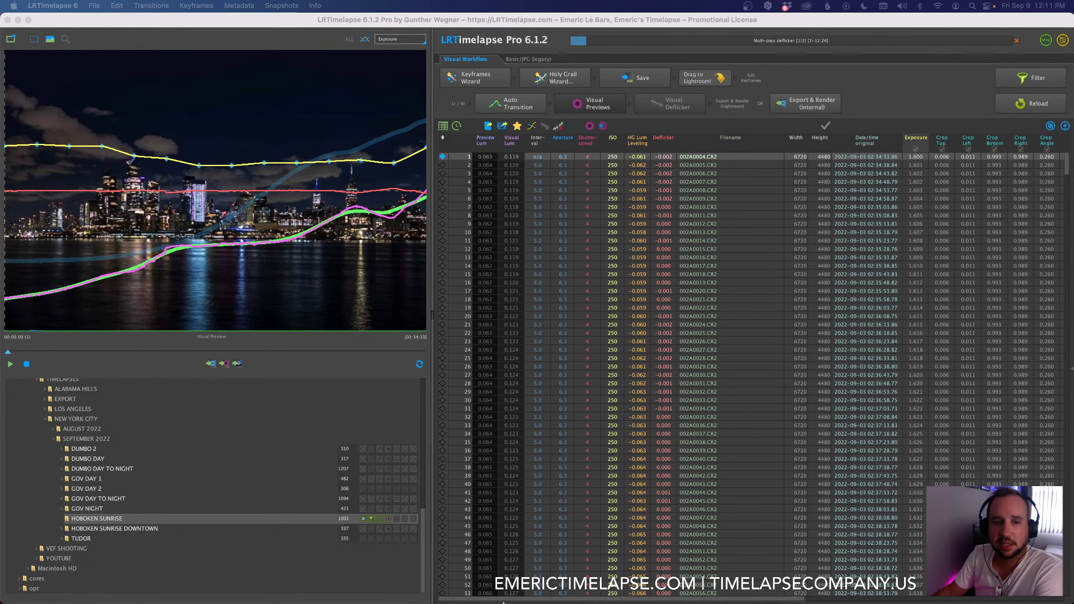
# Step: Switch to Google Maps in Chrome and examine the Hoboken waterfront around Pier A Park while the deflicker runs
pyautogui.moveTo(348, 598)
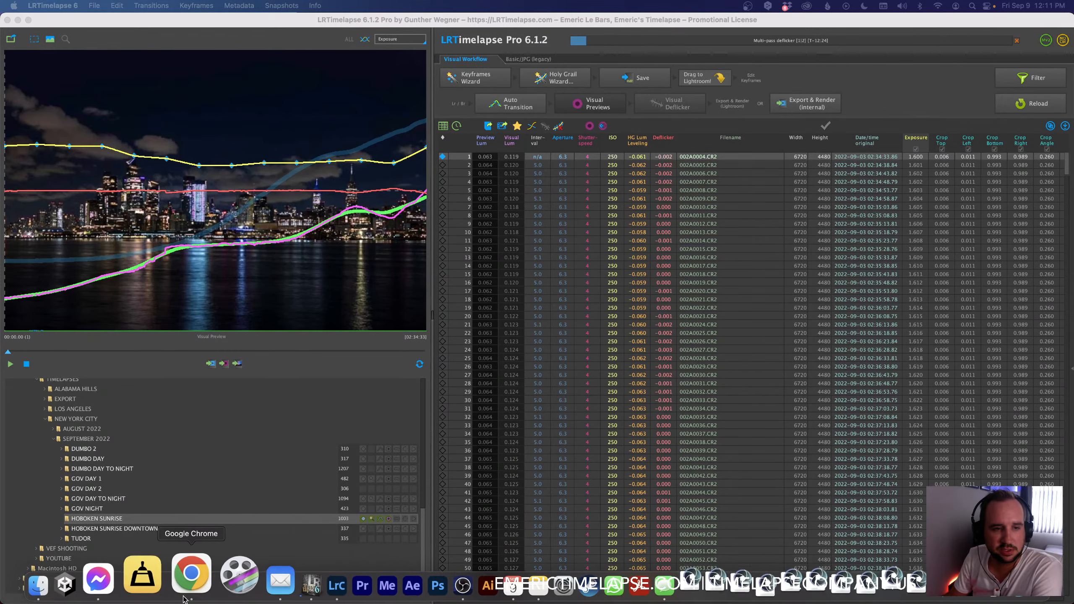
pyautogui.click(173, 594)
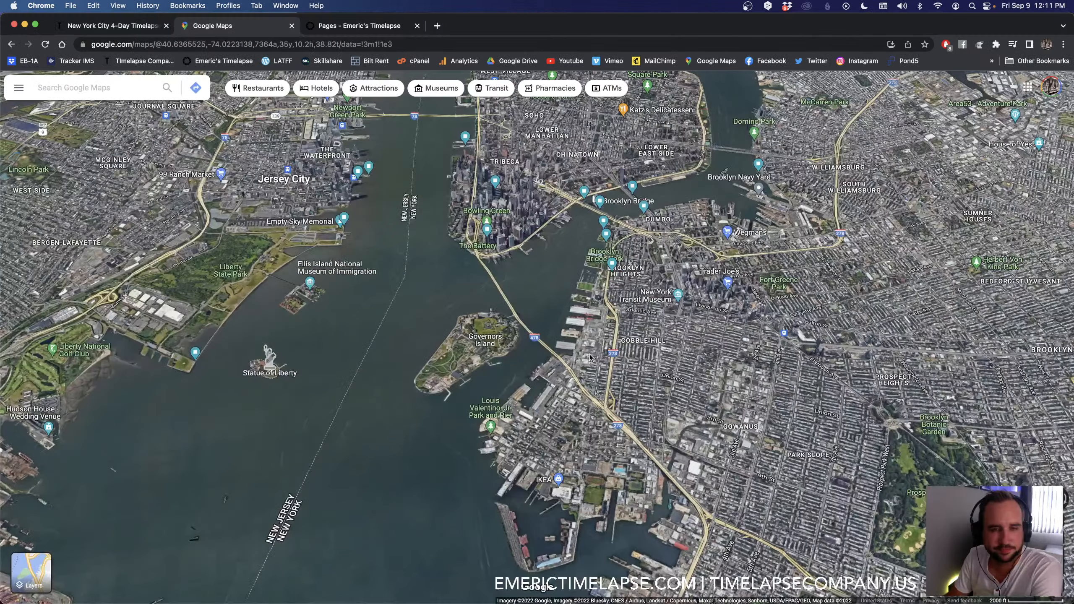
pyautogui.click(237, 26)
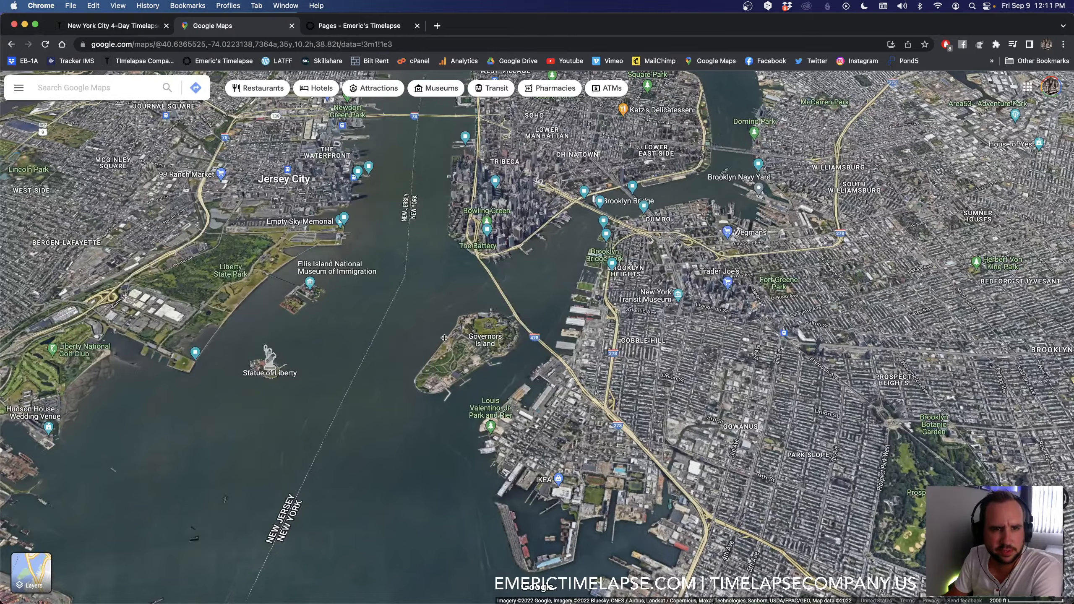
pyautogui.moveTo(444, 339); pyautogui.dragTo(538, 516)
pyautogui.scroll(5, 450, 173)
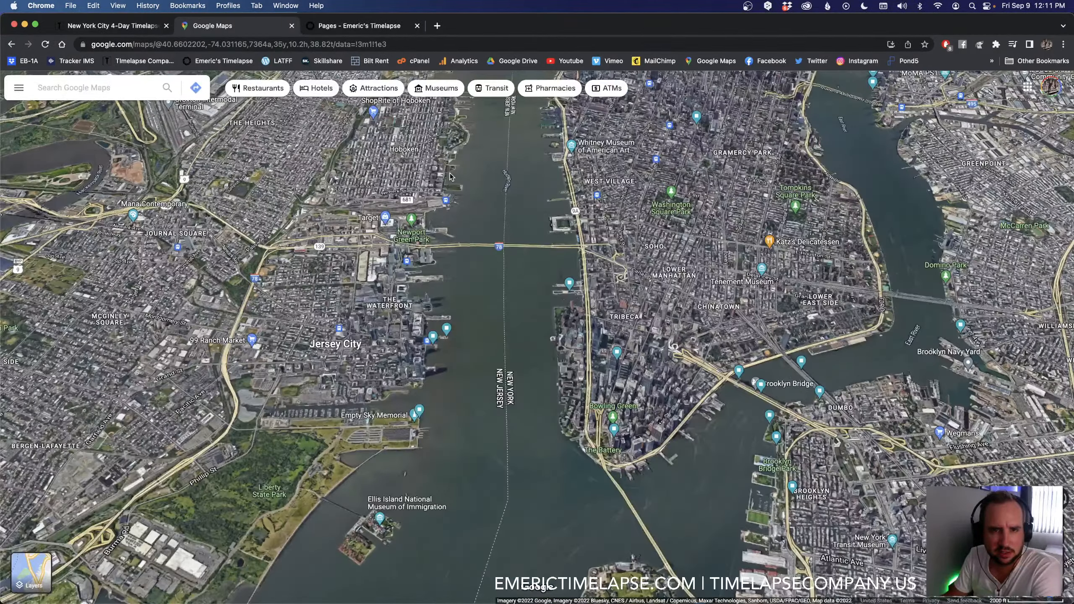
pyautogui.scroll(5, 450, 172)
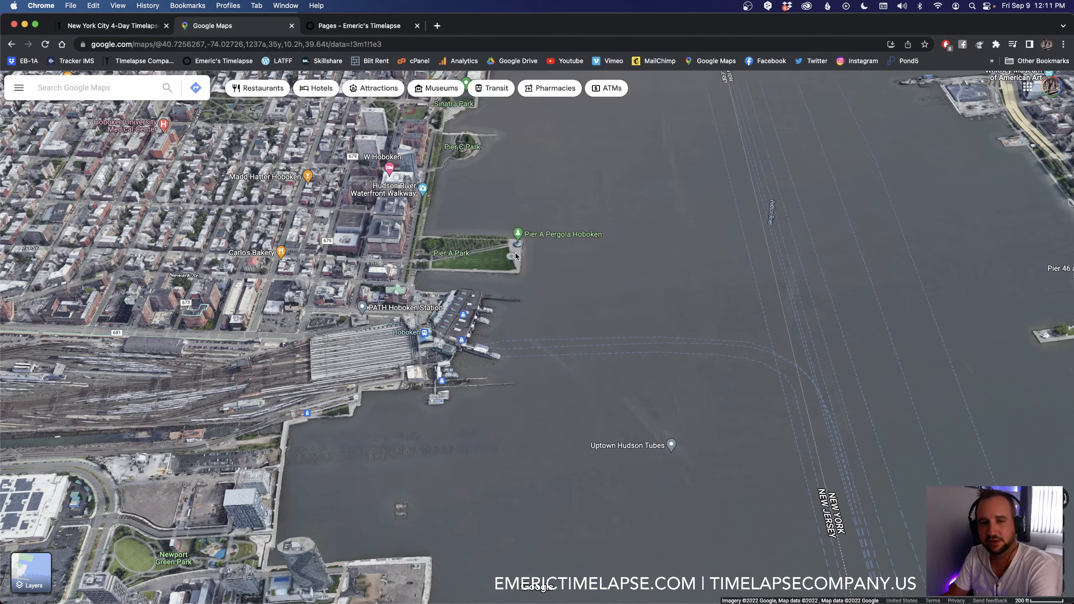
pyautogui.press('super+Tab')
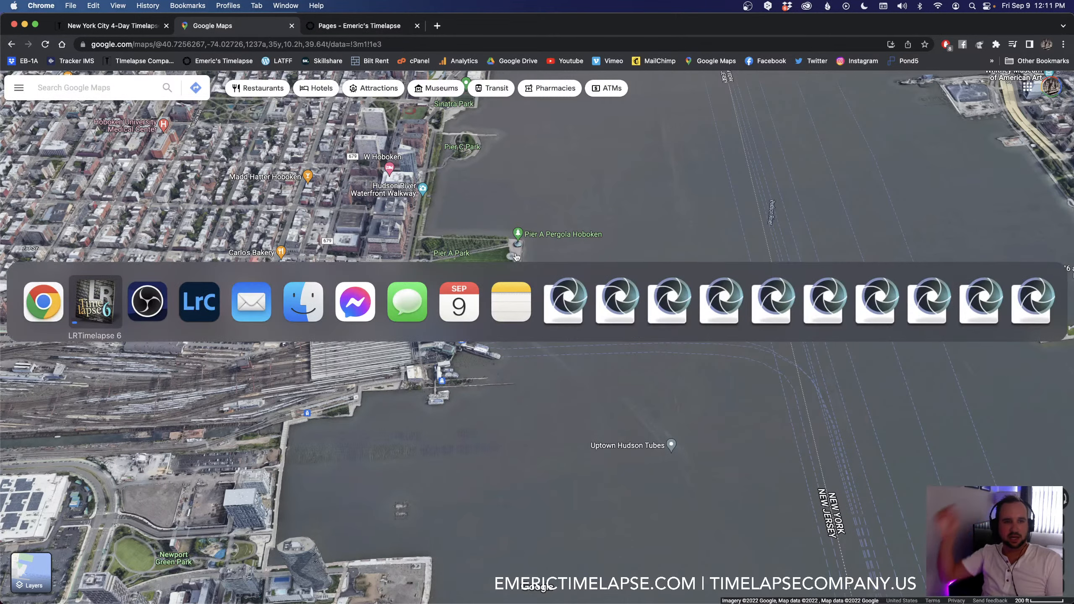
pyautogui.press('Escape')
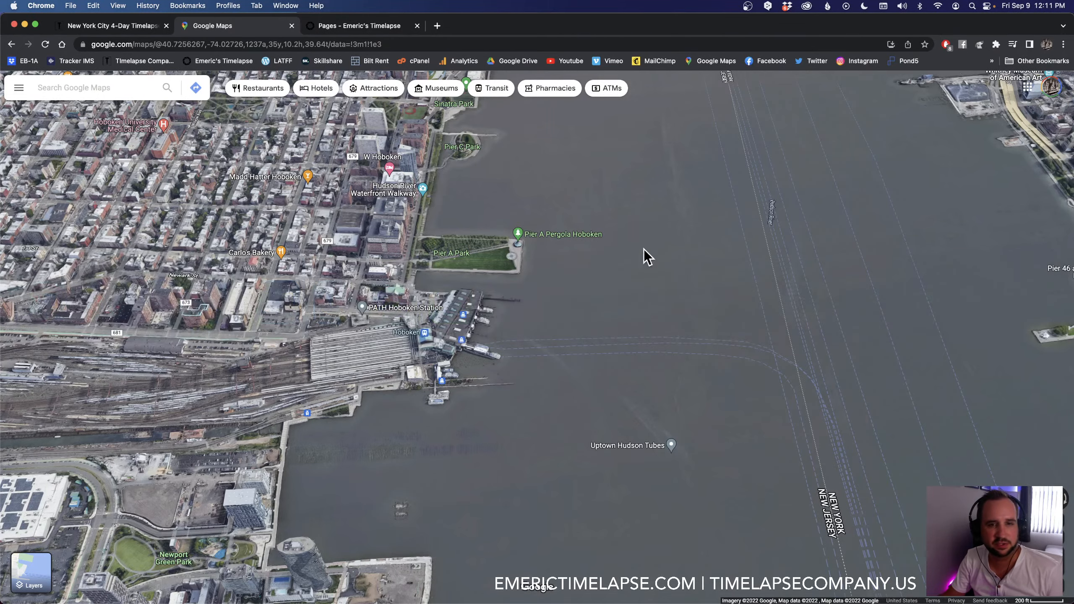
# Step: Examine the Hudson waterfront from Pier A Park north to Weehawken and Hamilton Park on the map, and switch back to LRTimelapse
pyautogui.scroll(3, 642, 256)
pyautogui.scroll(-5, 578, 222)
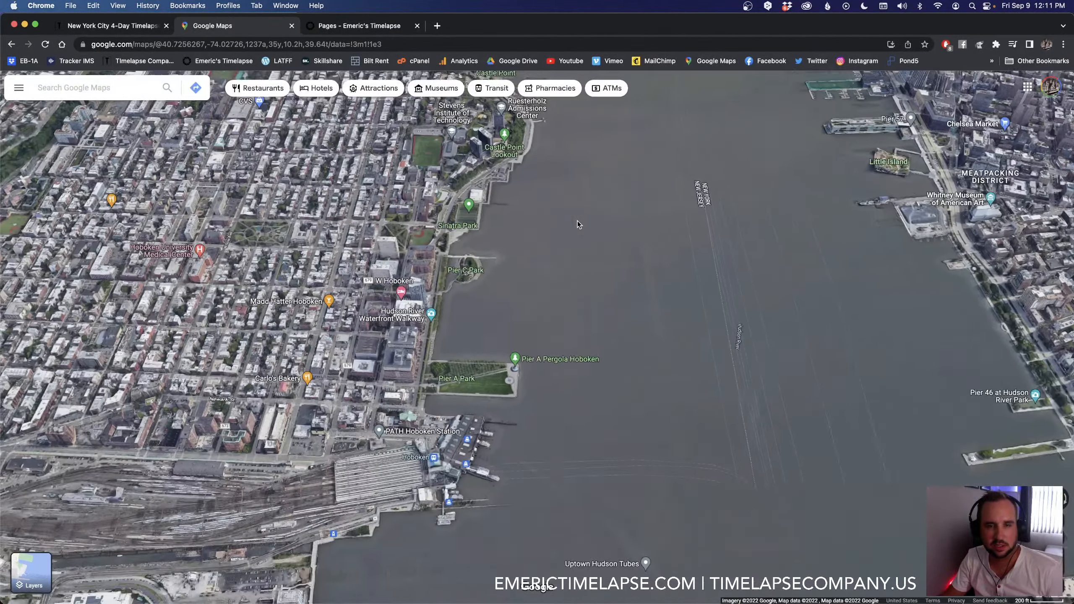
pyautogui.scroll(-3, 603, 214)
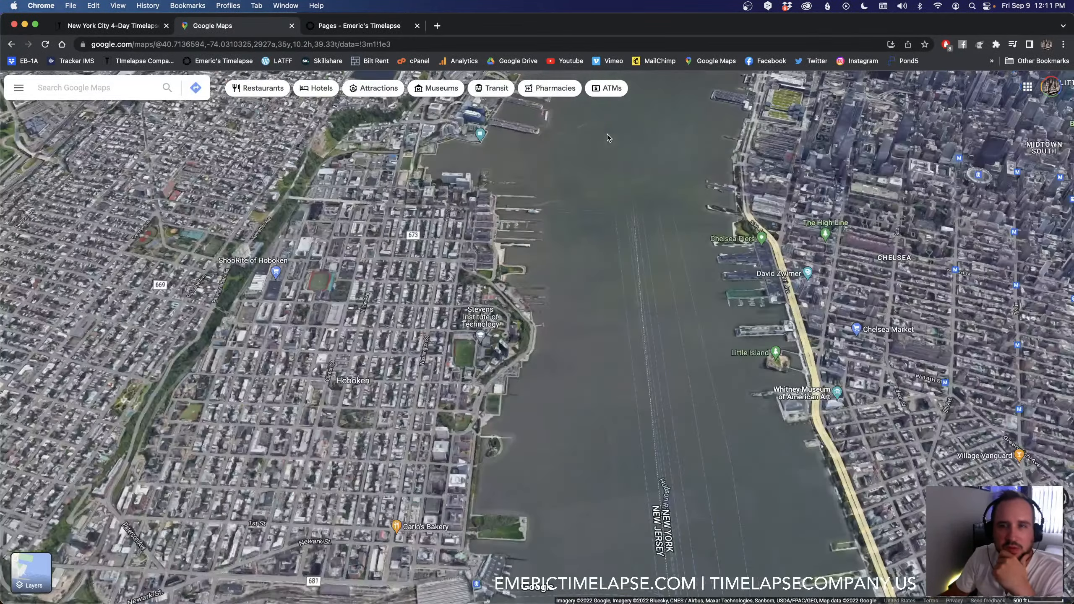
pyautogui.moveTo(608, 134); pyautogui.dragTo(585, 396)
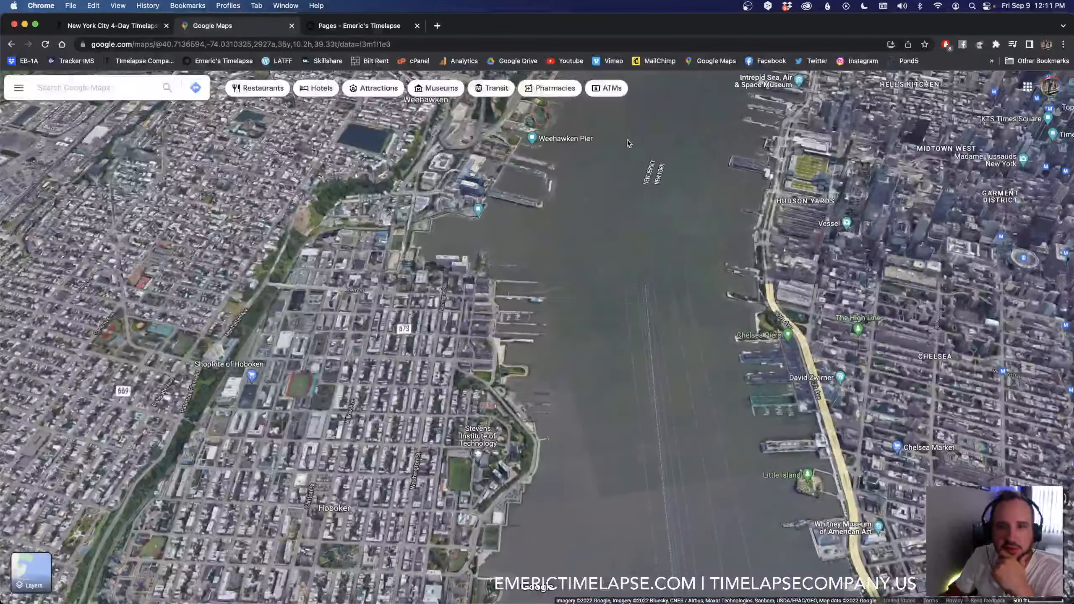
pyautogui.moveTo(640, 219); pyautogui.dragTo(598, 506)
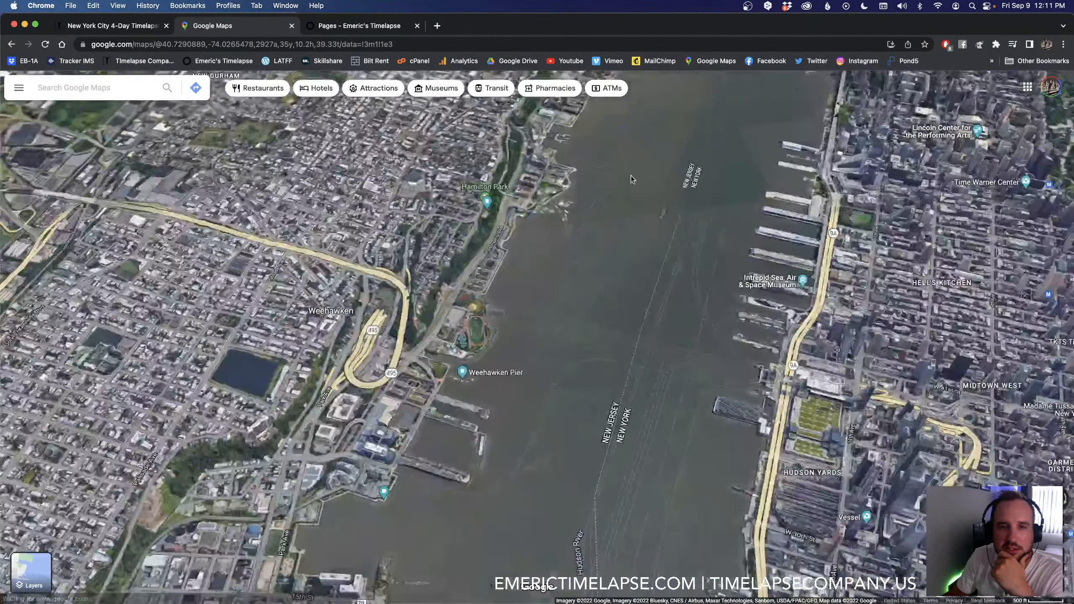
pyautogui.moveTo(632, 178); pyautogui.dragTo(632, 186)
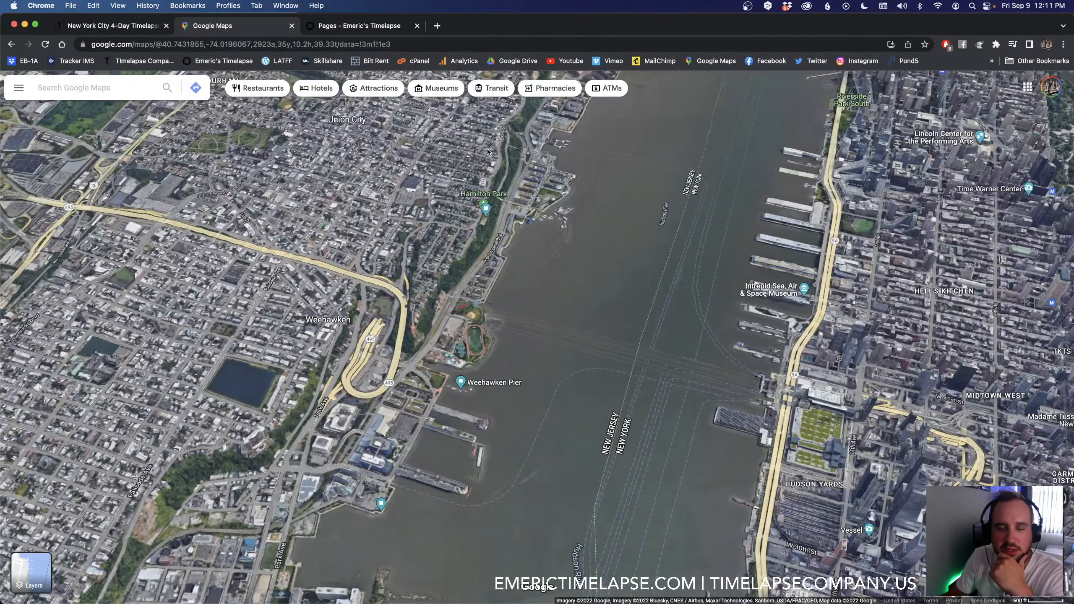
pyautogui.moveTo(593, 352); pyautogui.dragTo(588, 364)
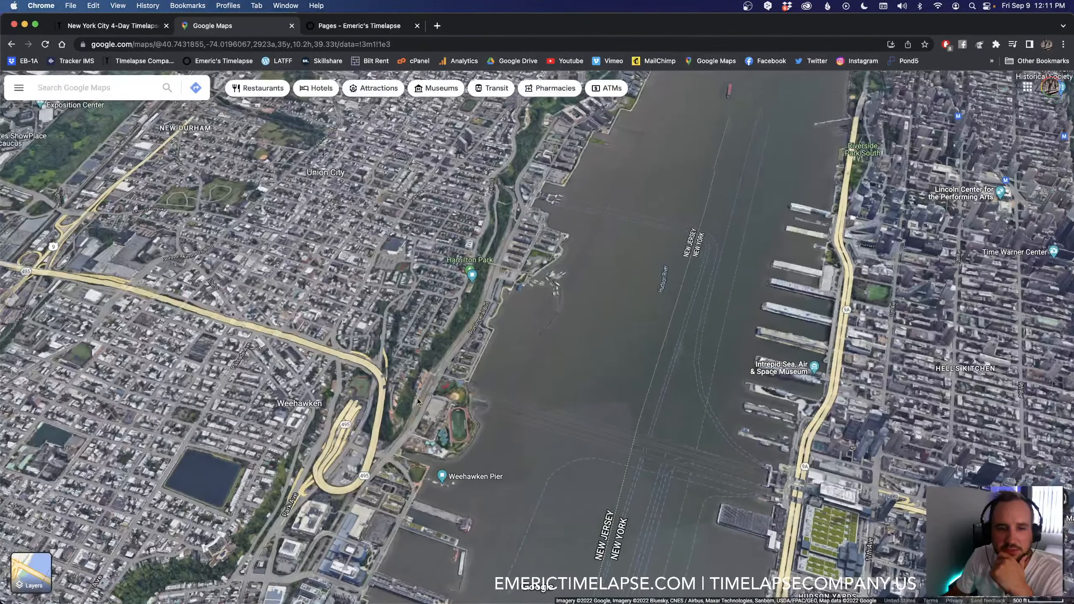
pyautogui.scroll(-5, 518, 173)
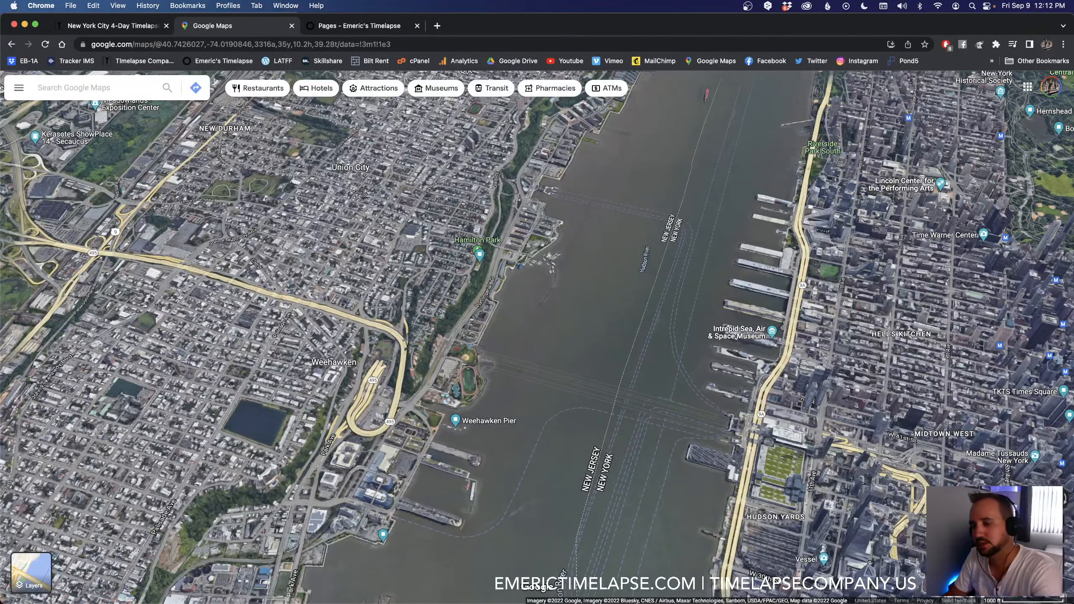
pyautogui.press('super+Tab')
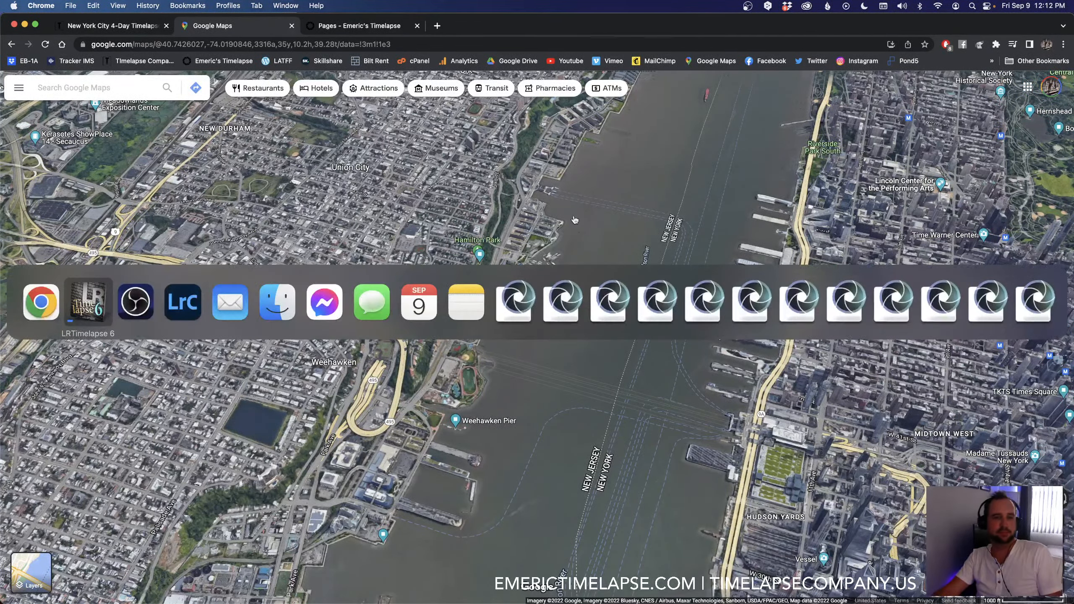
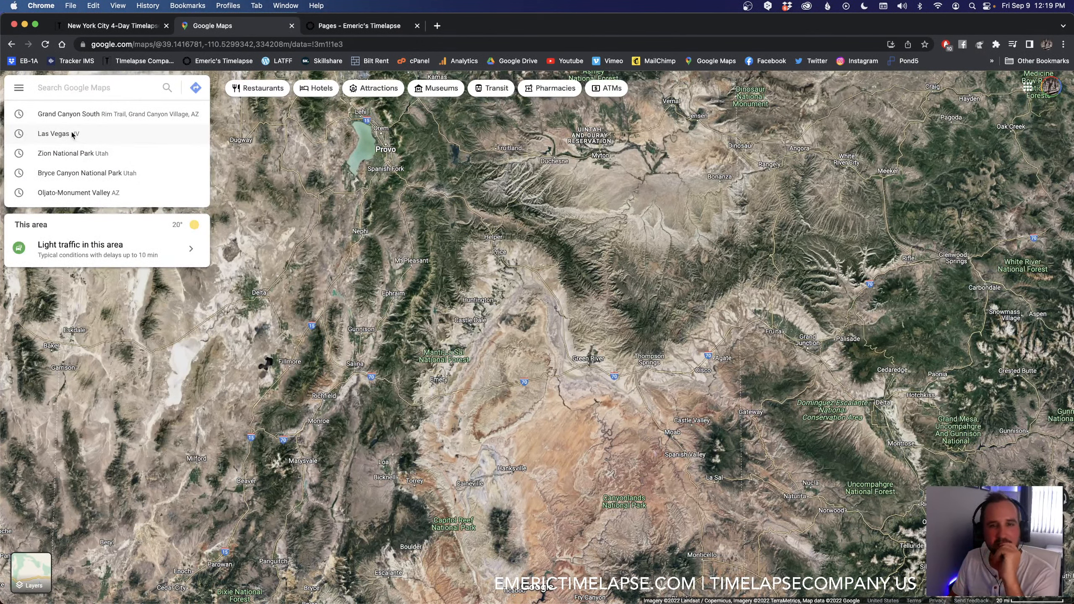
# Step: Get driving directions from Las Vegas, Nevada to Zion National Park and on to Bryce Canyon National Park, Utah
pyautogui.click(73, 135)
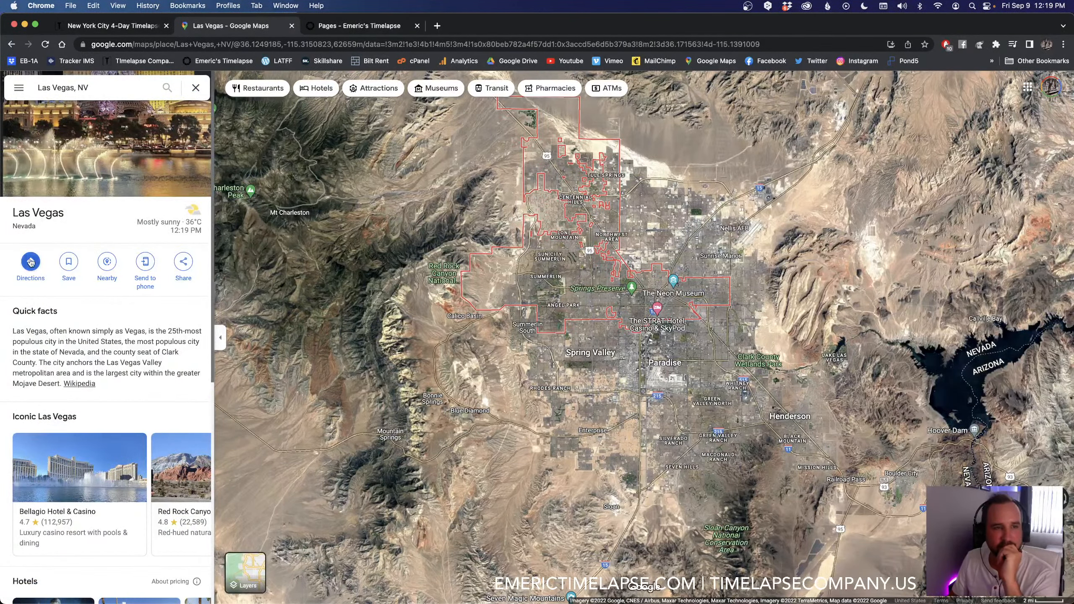
pyautogui.click(30, 262)
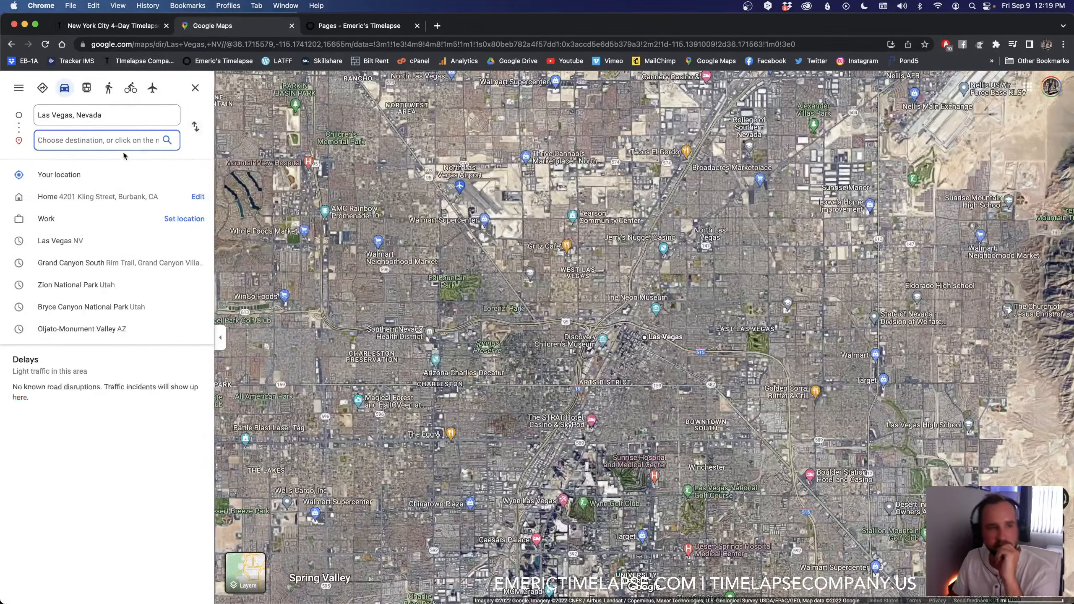
pyautogui.click(95, 286)
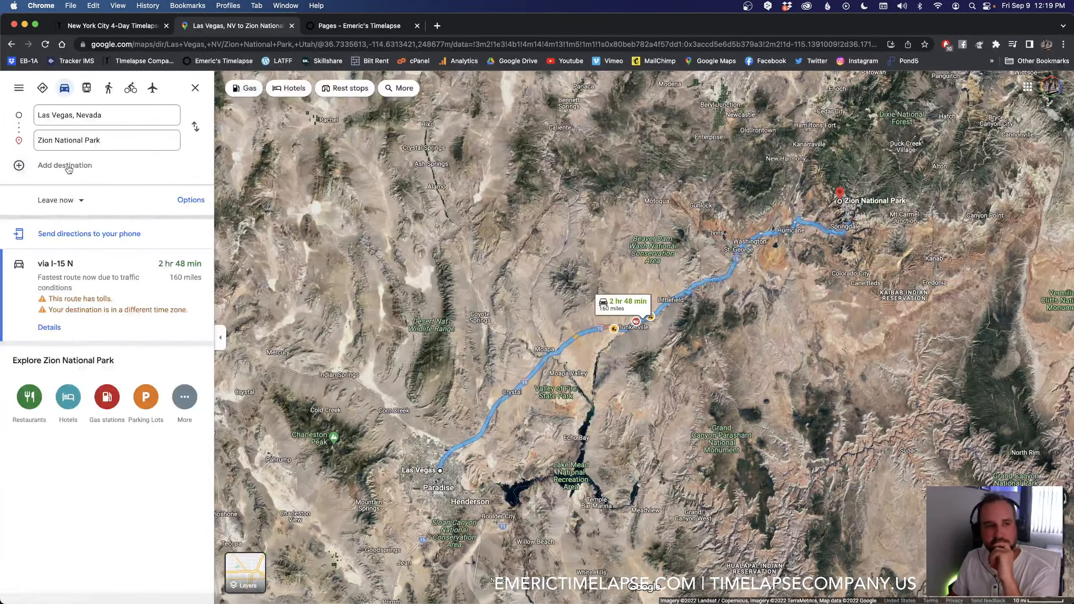
pyautogui.click(79, 166)
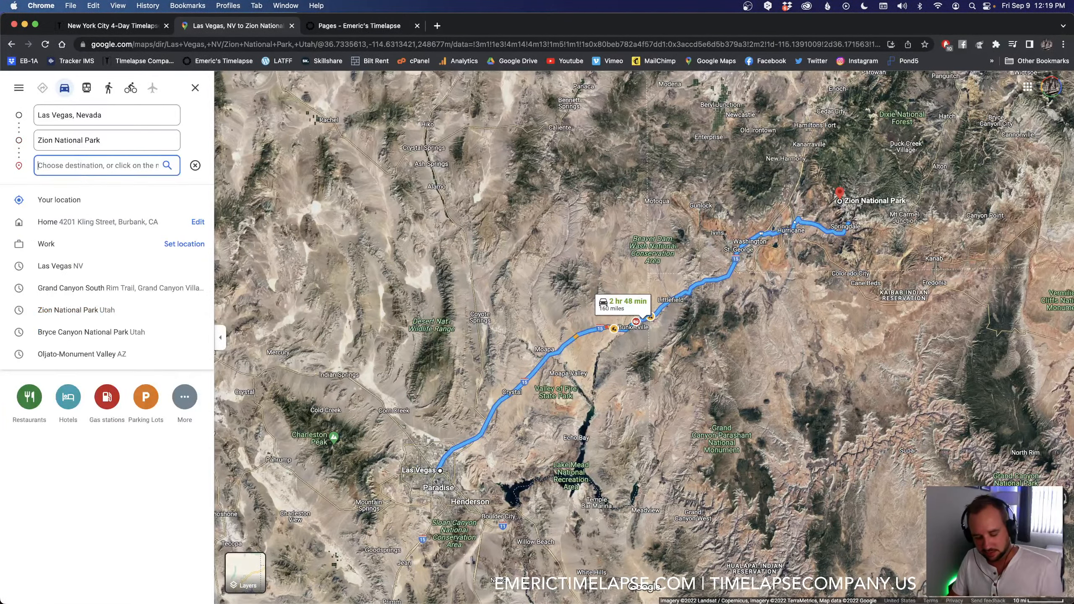
pyautogui.write('br')
pyautogui.click(74, 196)
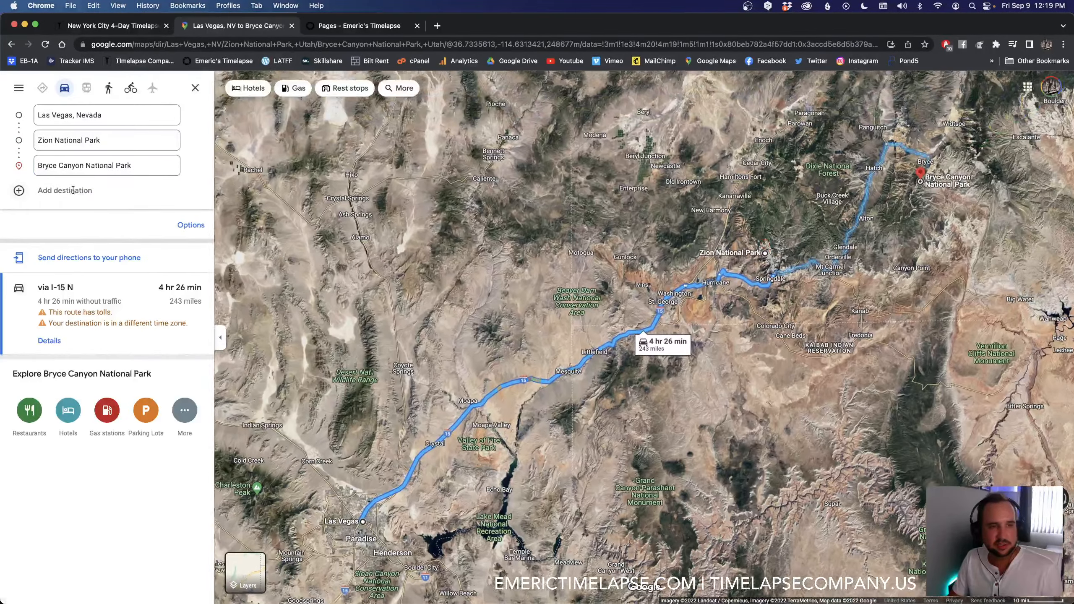
# Step: Add Monument Valley, AZ and Grand Canyon South, Rim Trail as the following stops of the driving route
pyautogui.click(74, 192)
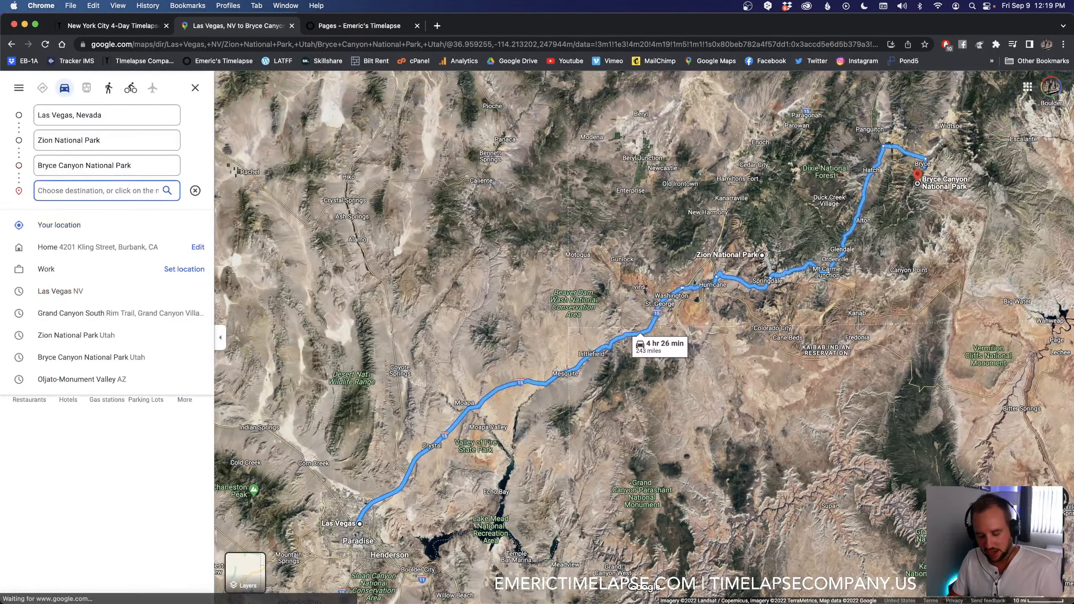
pyautogui.write('mon')
pyautogui.click(75, 223)
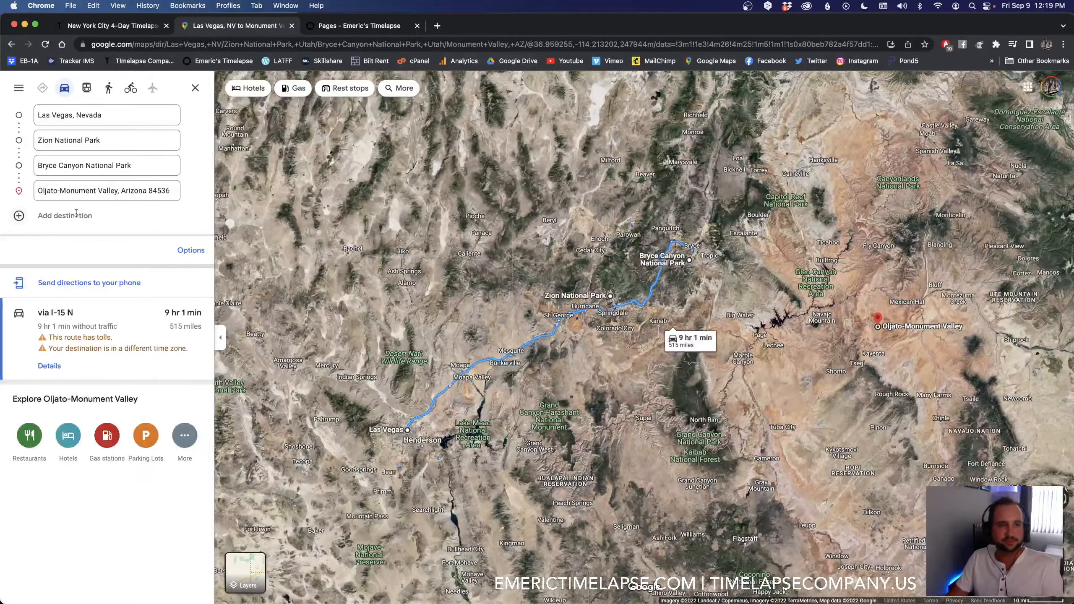
pyautogui.click(75, 215)
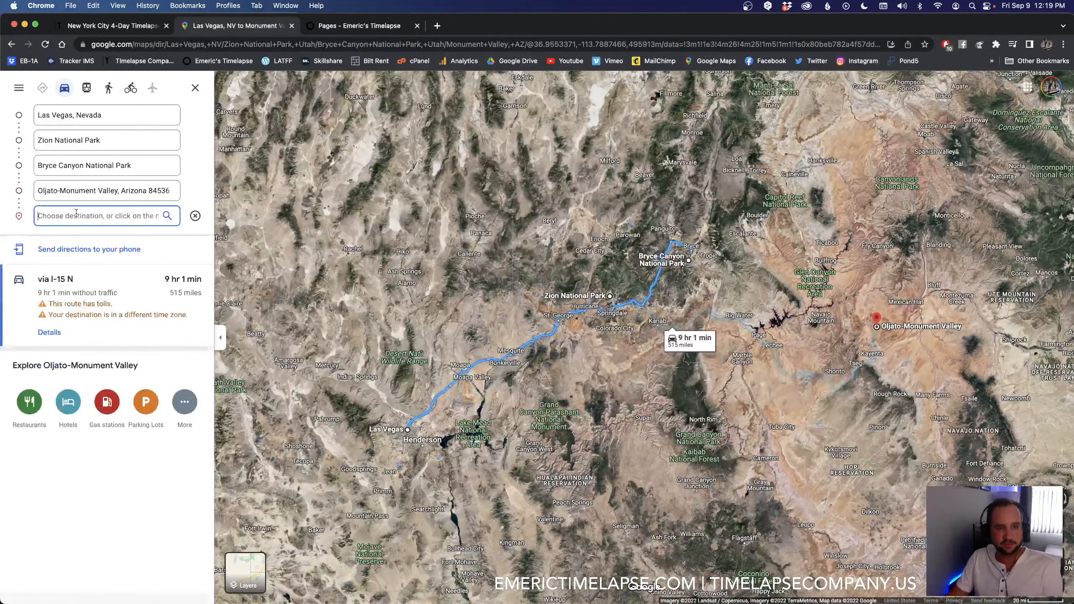
pyautogui.write('grand can')
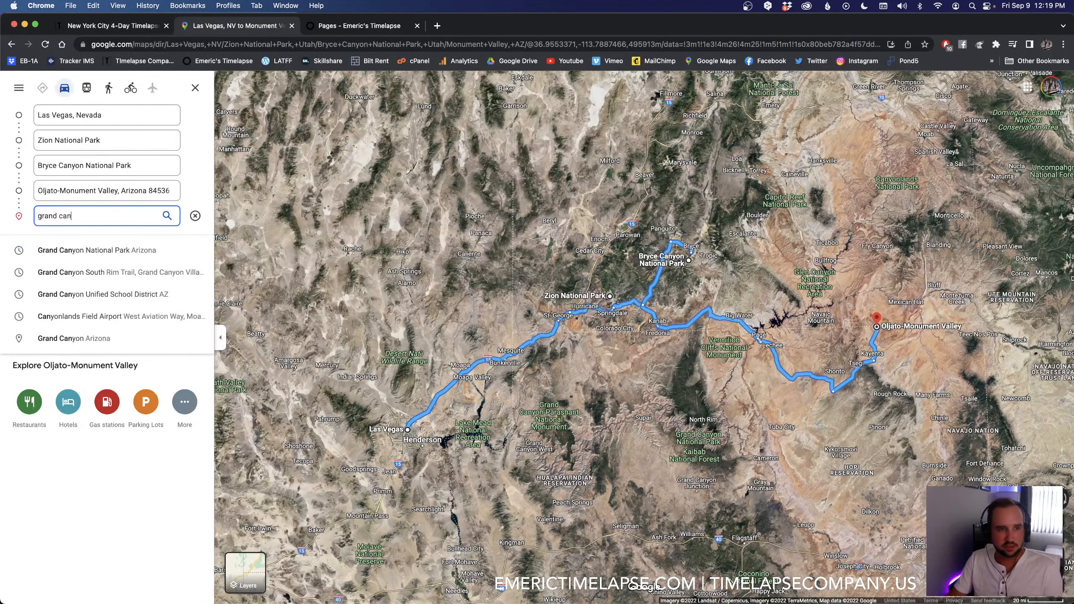
pyautogui.click(112, 272)
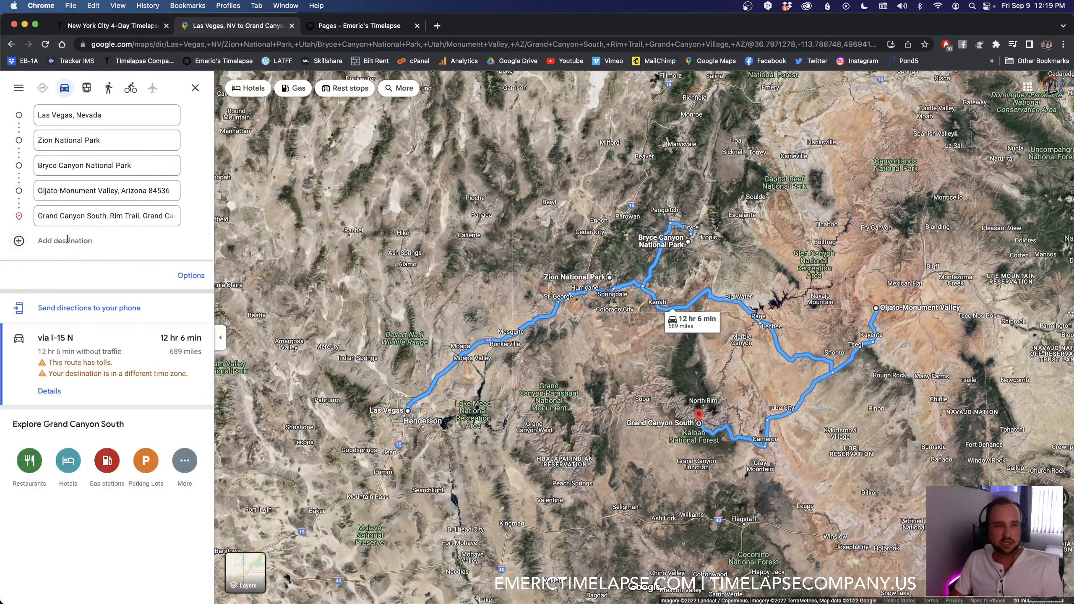
# Step: Add Las Vegas, NV as the final destination, review the complete loop on the map and close the directions
pyautogui.click(68, 240)
pyautogui.write('las')
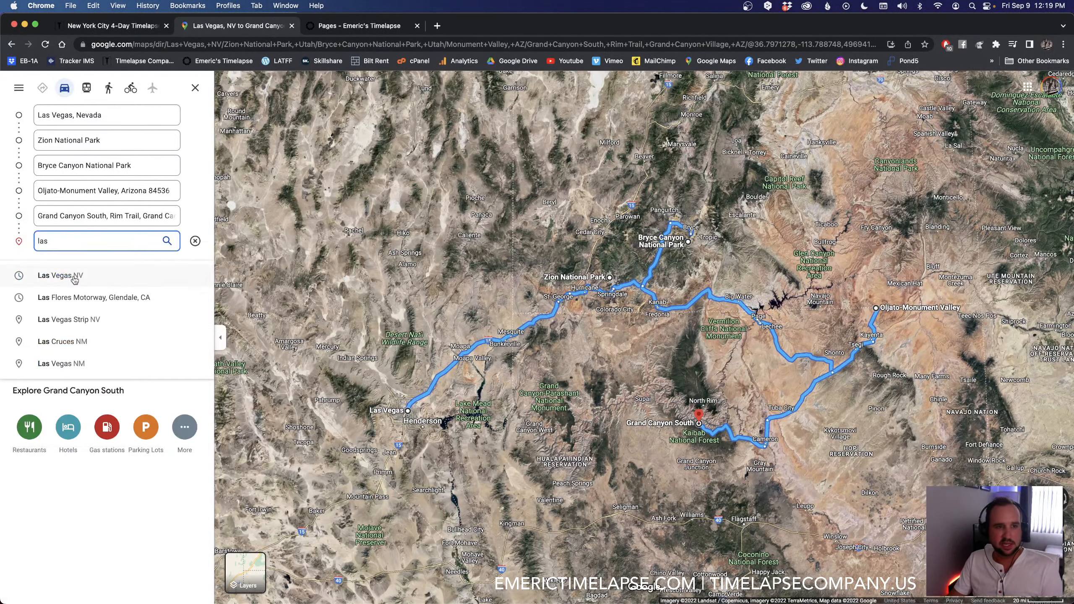
pyautogui.click(72, 275)
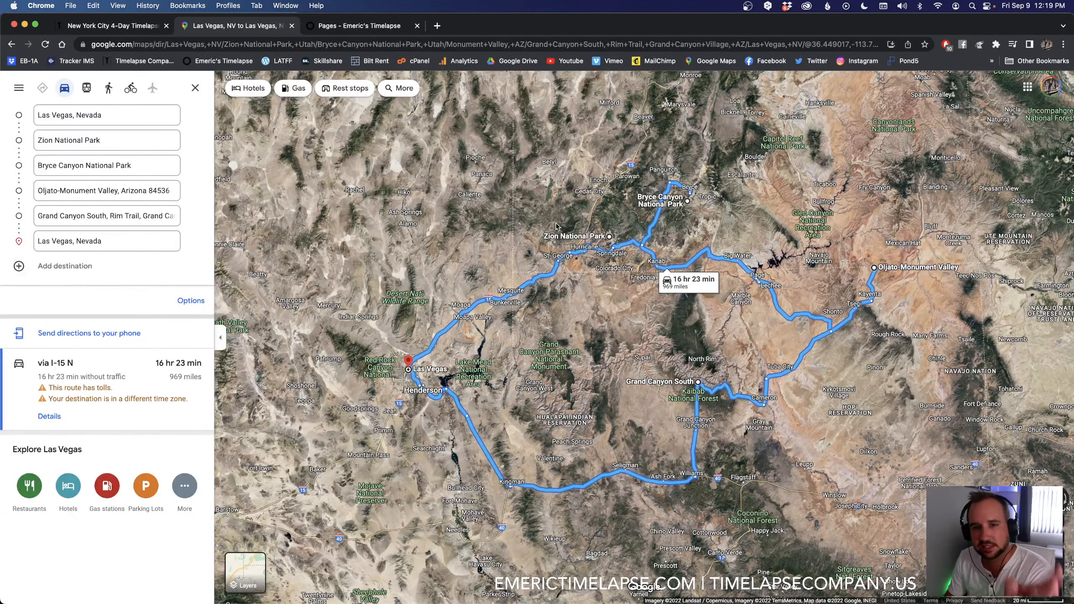
pyautogui.moveTo(695, 360)
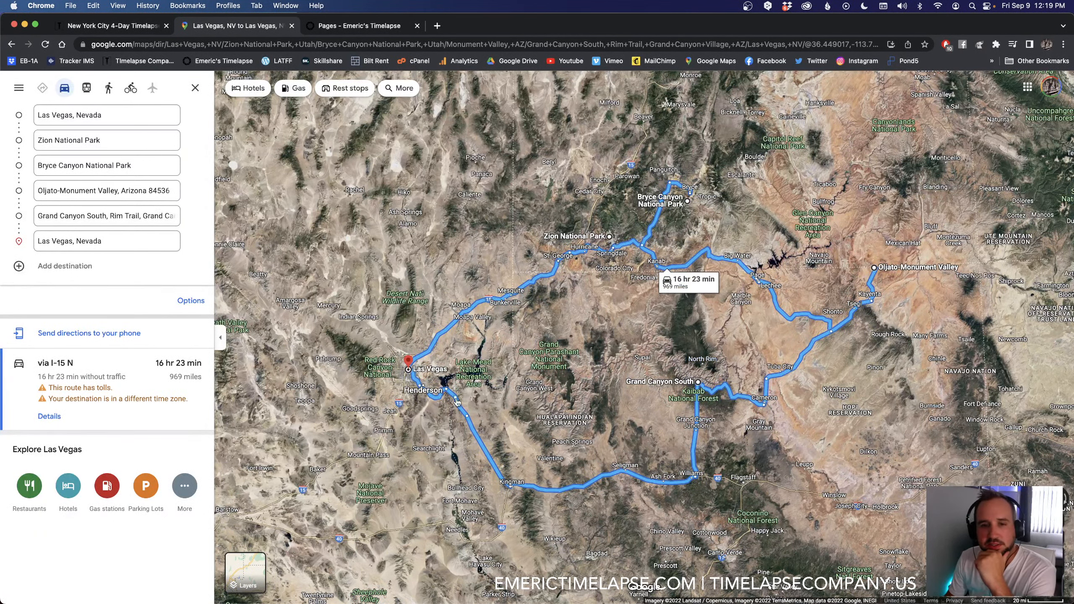
pyautogui.moveTo(616, 328); pyautogui.dragTo(518, 379)
pyautogui.click(195, 88)
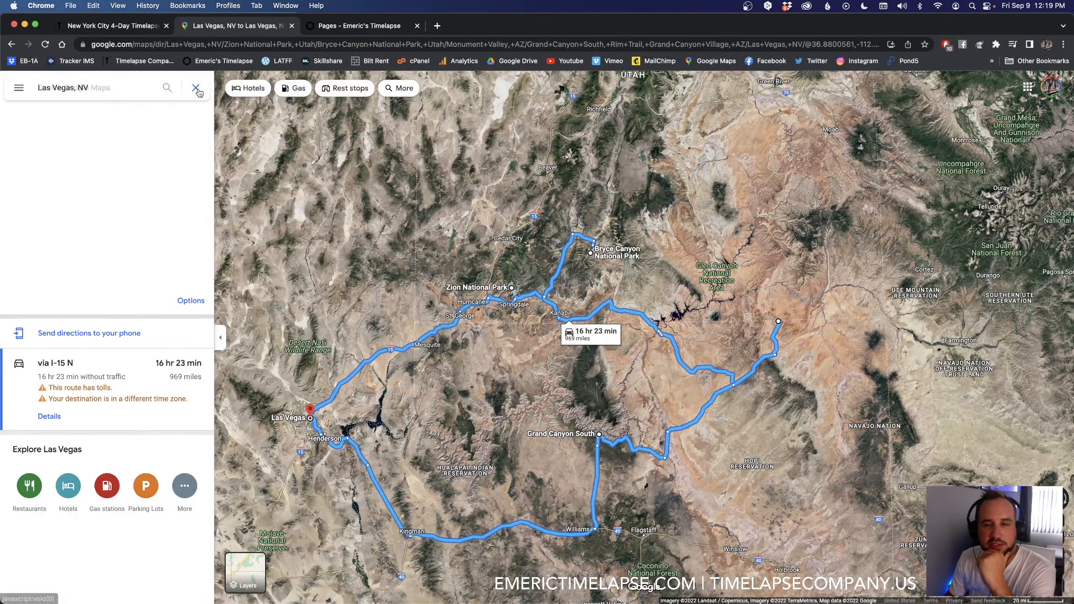
# Step: Clear the Las Vegas place from the map and examine southeastern Utah around Moab and Arches National Park
pyautogui.moveTo(767, 185); pyautogui.dragTo(578, 293)
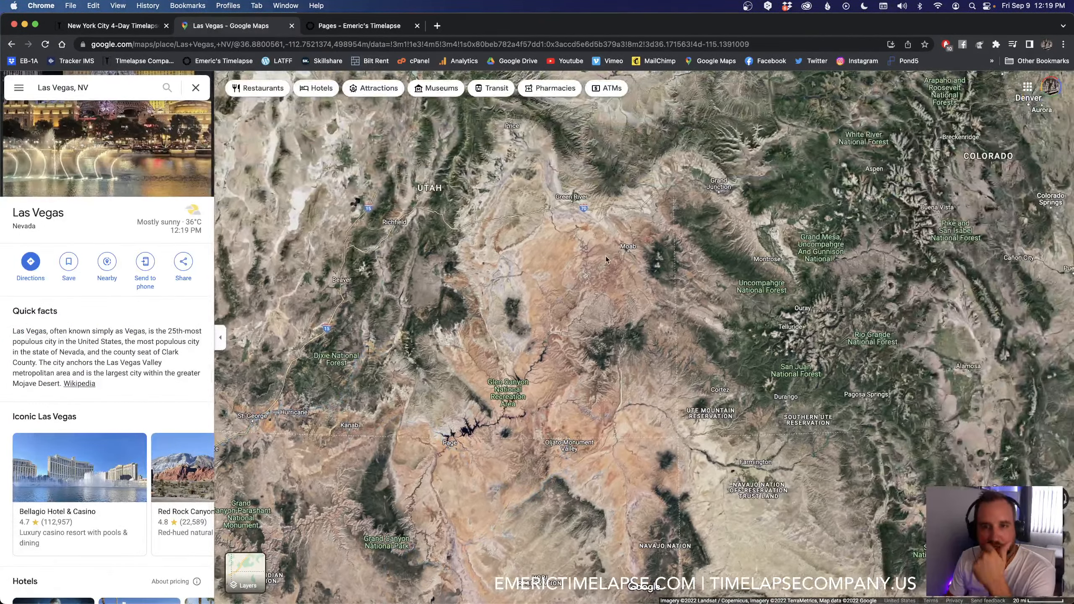
pyautogui.scroll(3, 634, 262)
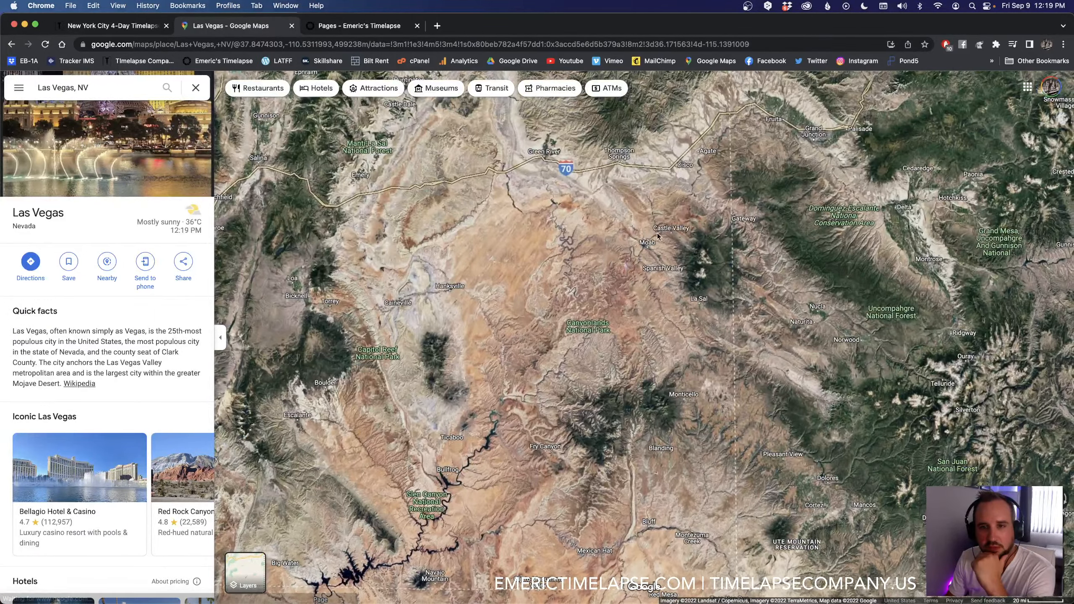
pyautogui.click(195, 88)
pyautogui.scroll(3, 719, 252)
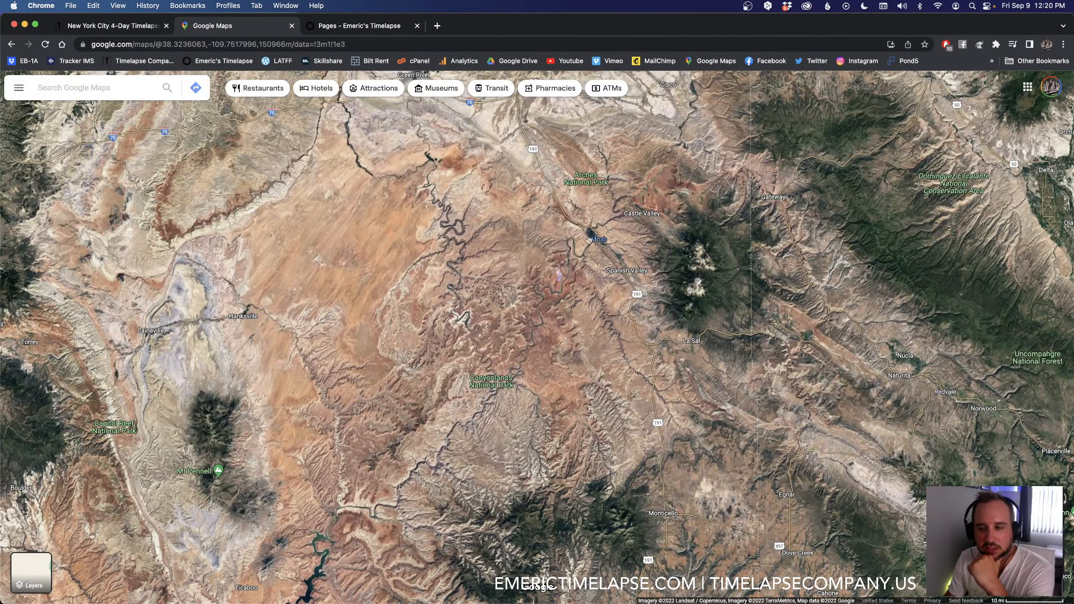
pyautogui.moveTo(555, 272); pyautogui.dragTo(607, 321)
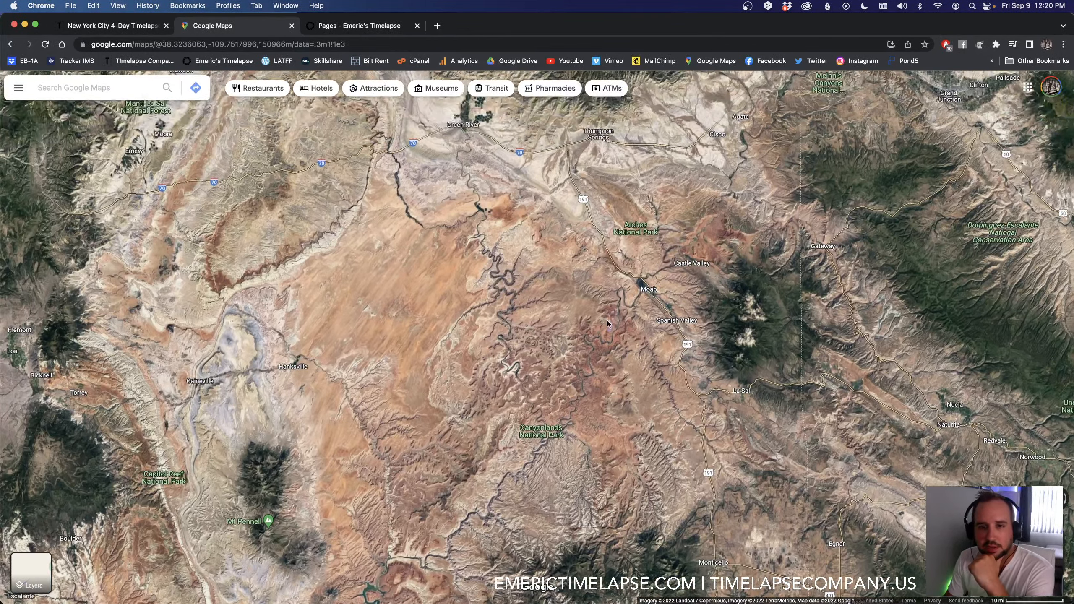
pyautogui.scroll(5, 644, 230)
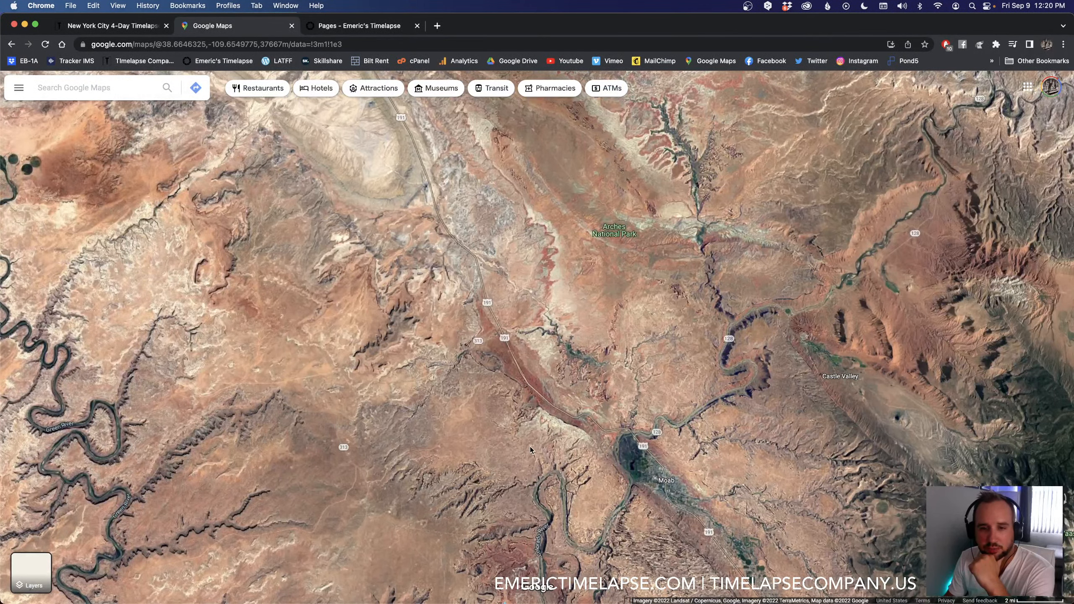
# Step: Examine the canyons from Moab south past Dead Horse Point State Park to Canyonlands National Park and back to Mesa Arch
pyautogui.scroll(-10, 538, 406)
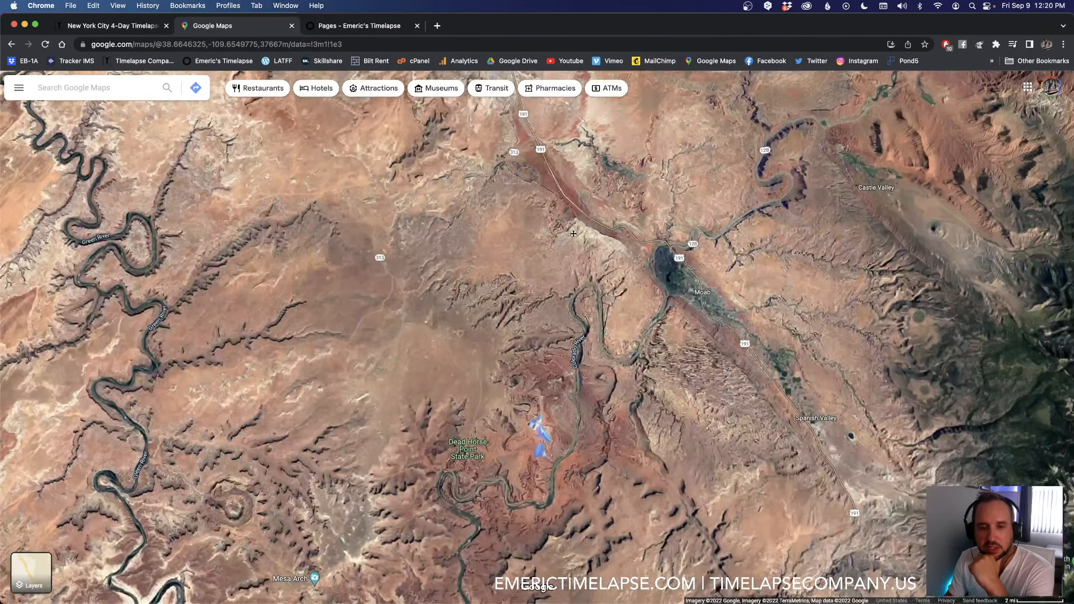
pyautogui.scroll(-6, 558, 343)
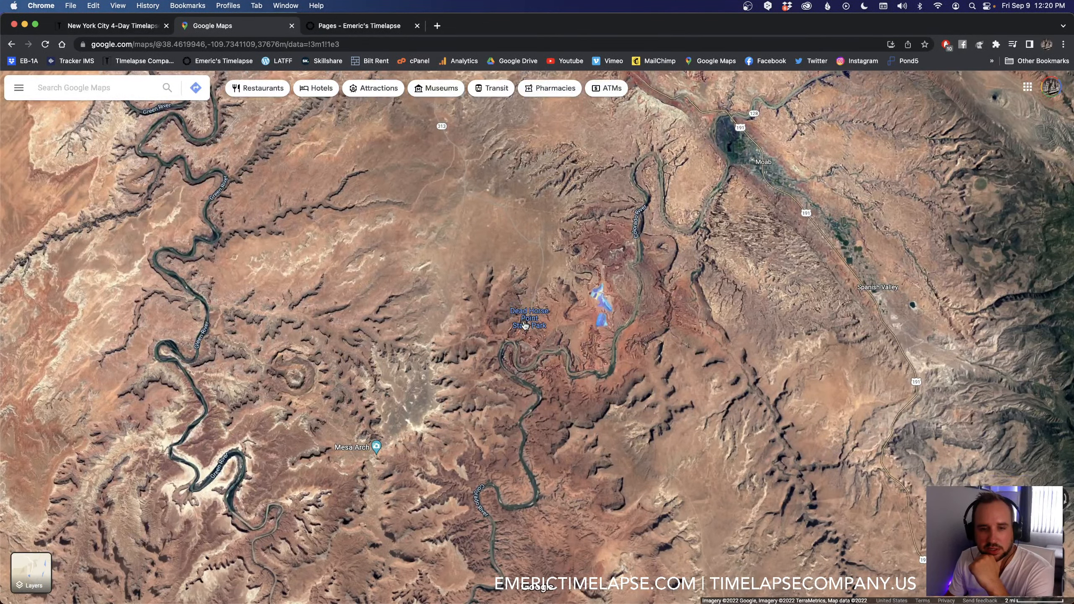
pyautogui.moveTo(530, 322)
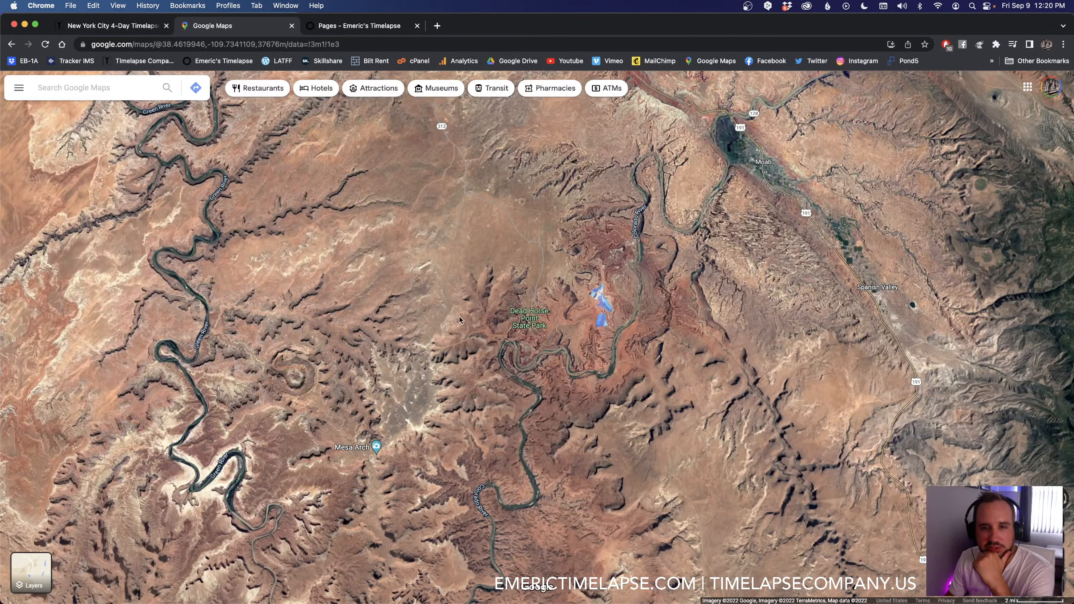
pyautogui.scroll(-5, 590, 397)
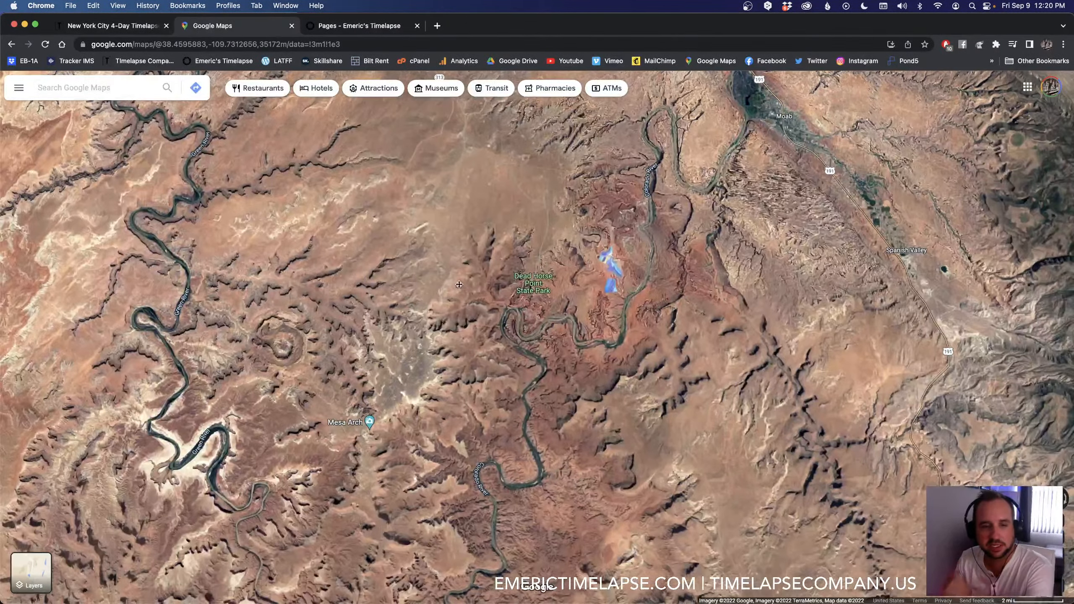
pyautogui.scroll(-5, 591, 339)
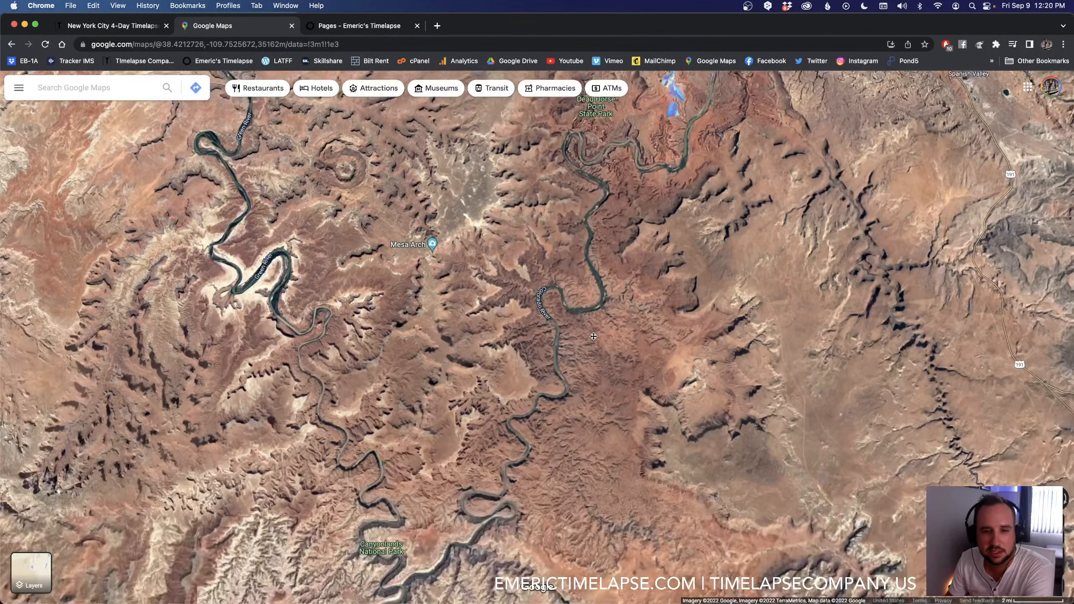
pyautogui.scroll(-5, 486, 388)
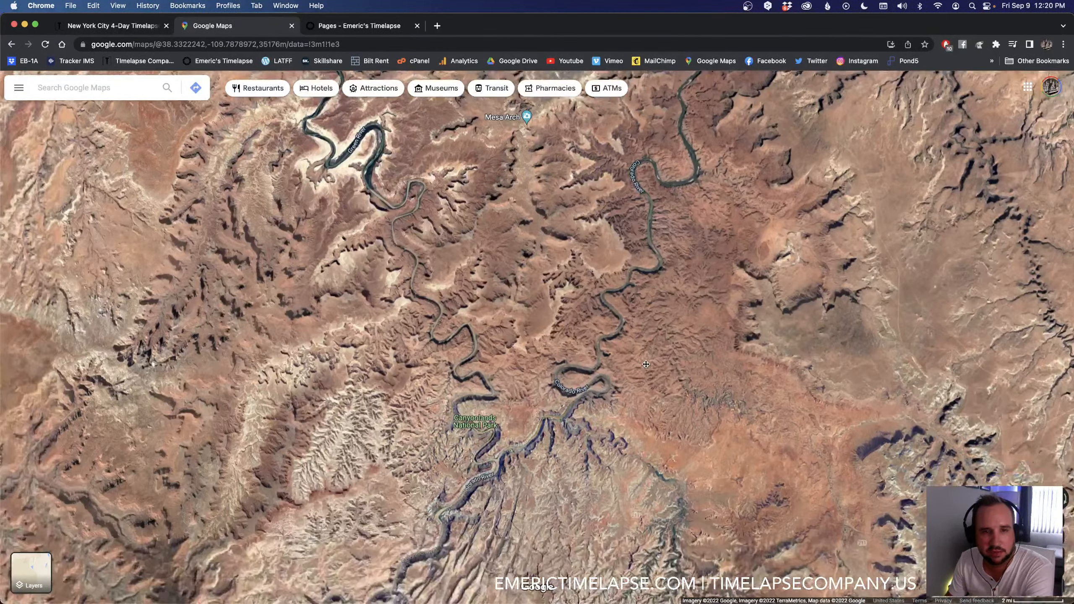
pyautogui.scroll(5, 483, 283)
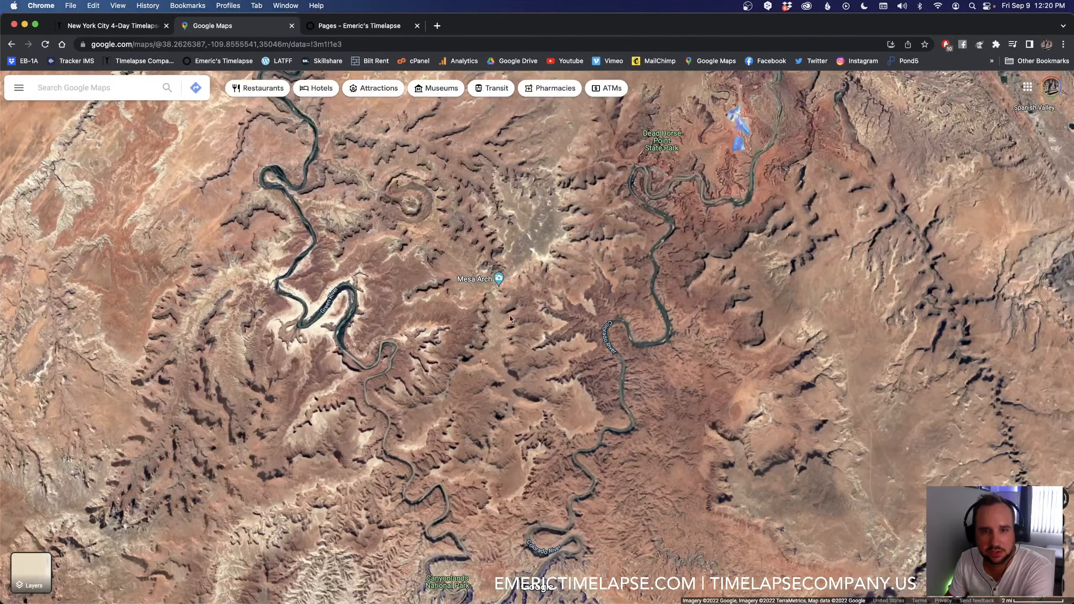
# Step: Open the Mesa Arch place details, read through its popular times, photos and visitor reviews, and close them
pyautogui.click(483, 282)
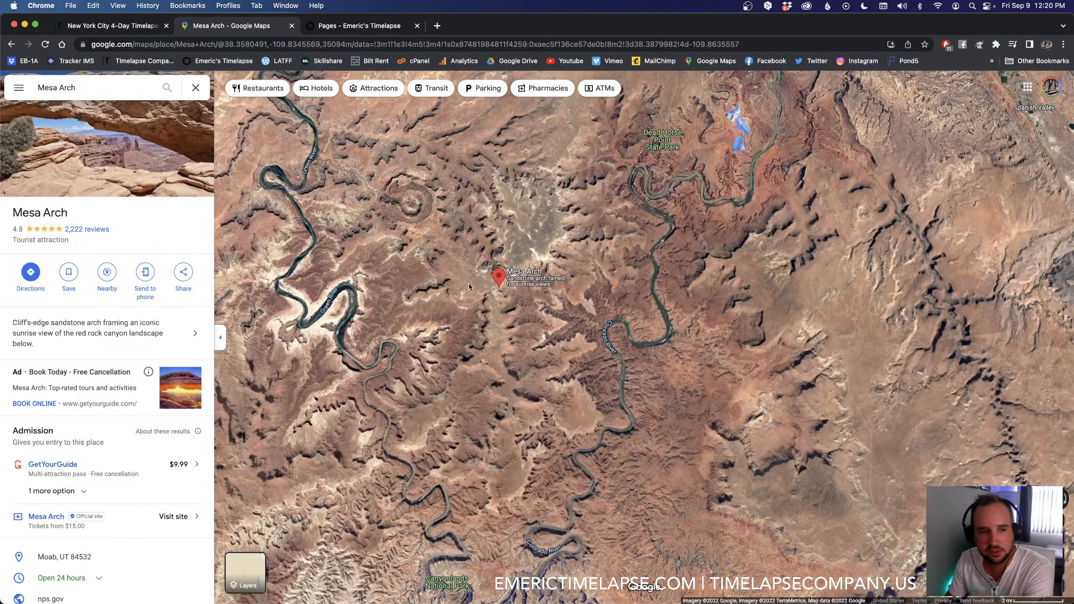
pyautogui.scroll(-10, 116, 393)
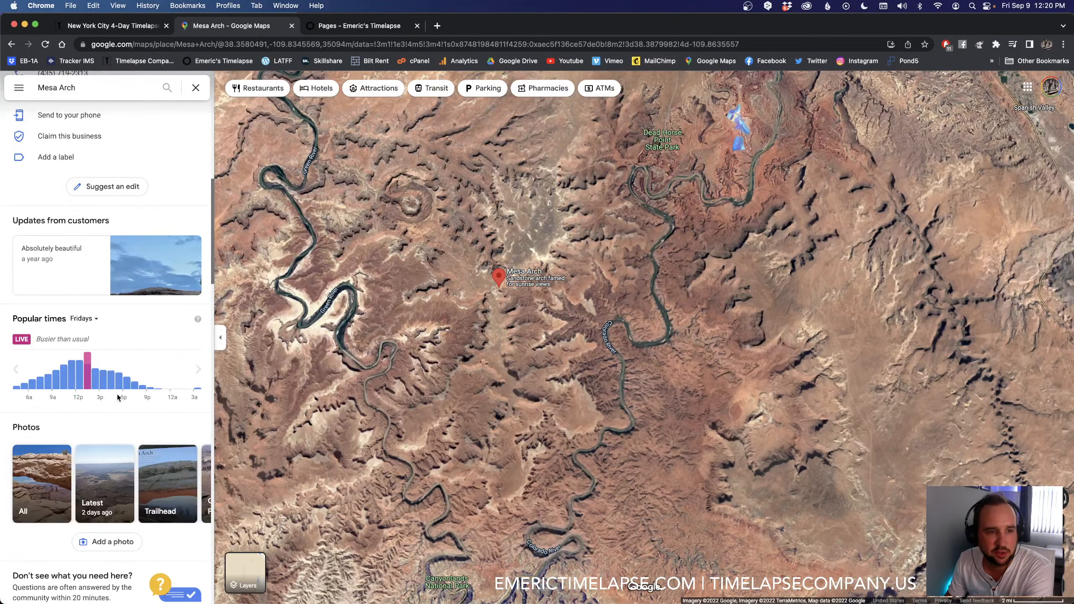
pyautogui.scroll(-12, 117, 393)
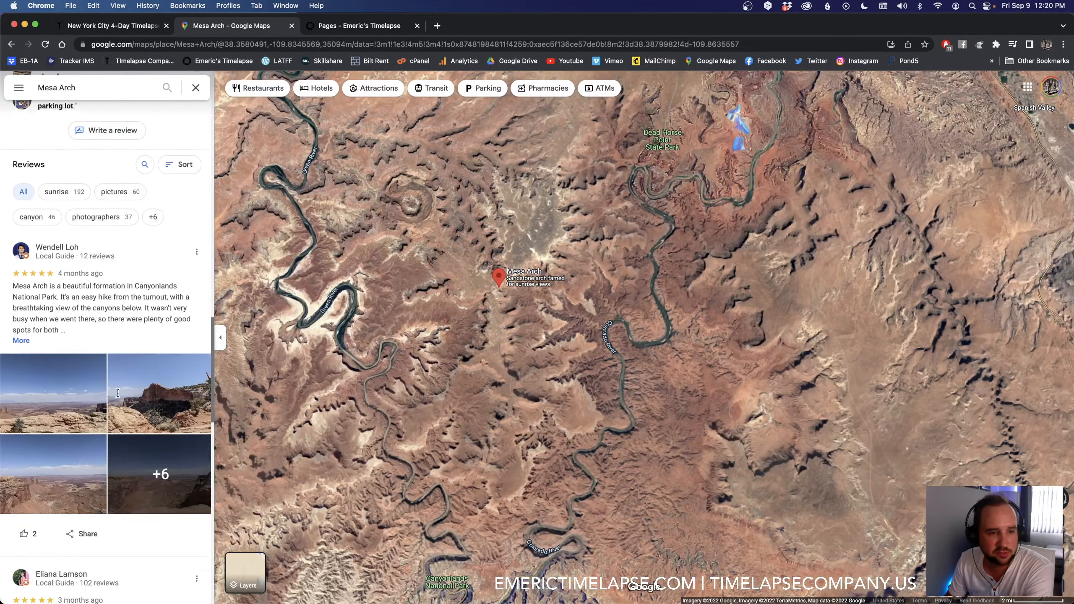
pyautogui.scroll(-5, 118, 396)
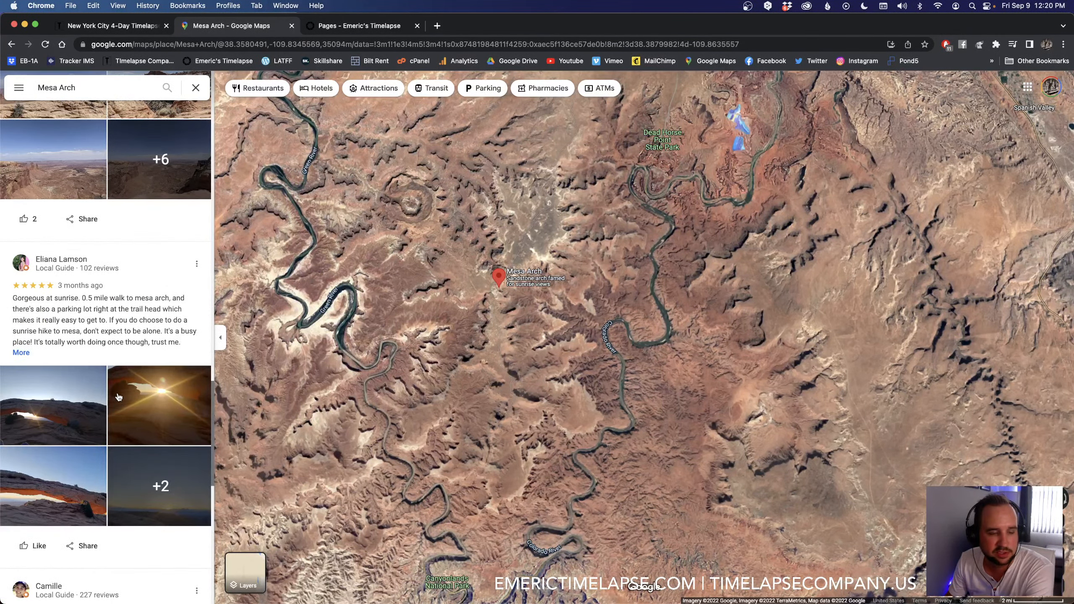
pyautogui.scroll(-1, 118, 396)
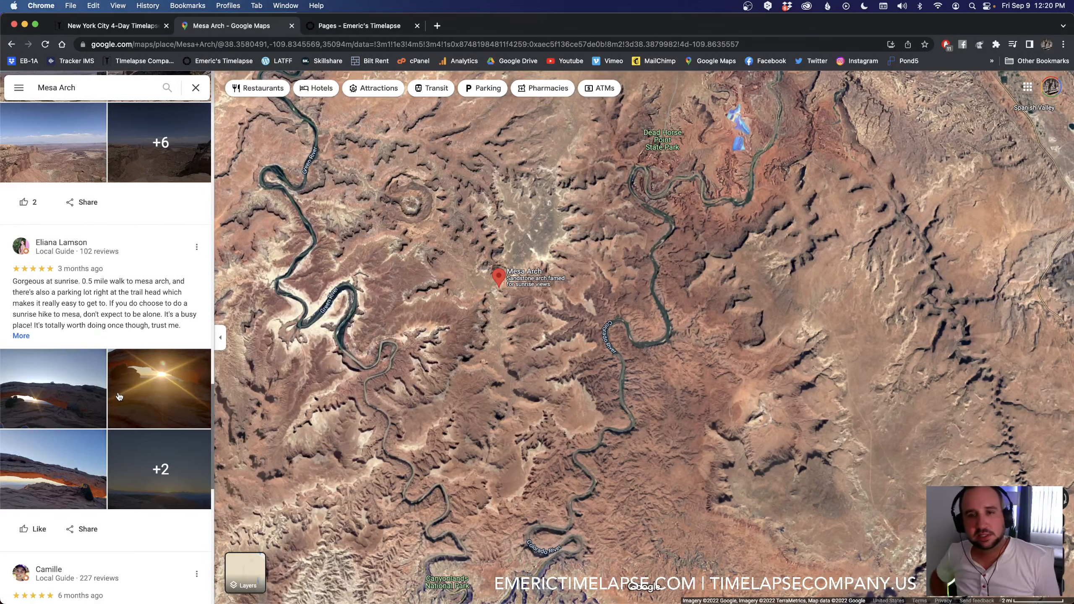
pyautogui.click(199, 91)
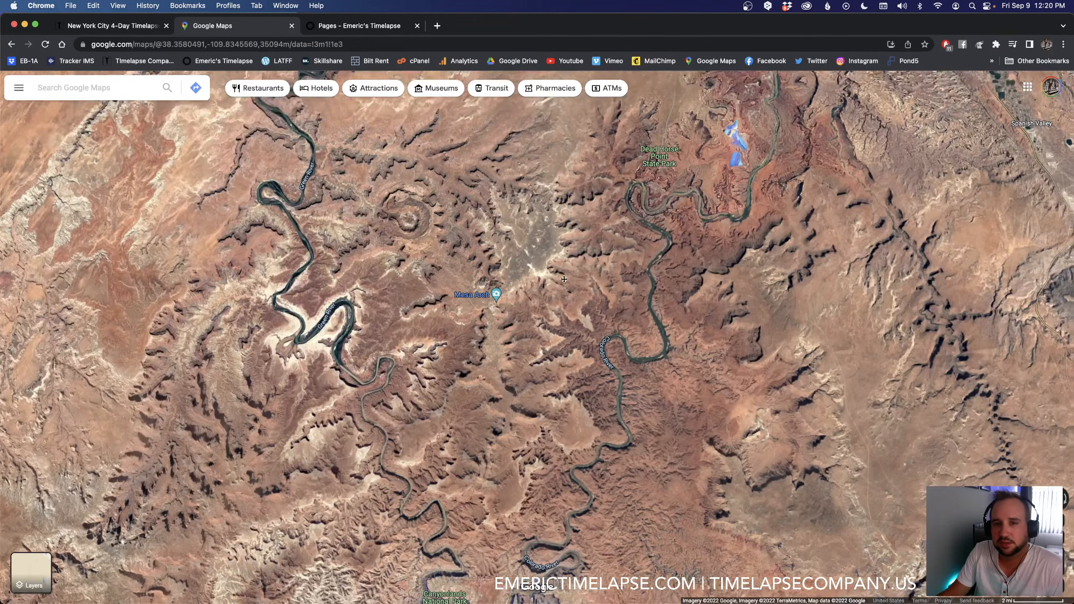
# Step: Examine the terrain from Dead Horse Point northeast past Moab and Castle Valley to the Utah–Colorado border
pyautogui.moveTo(571, 218); pyautogui.dragTo(395, 399)
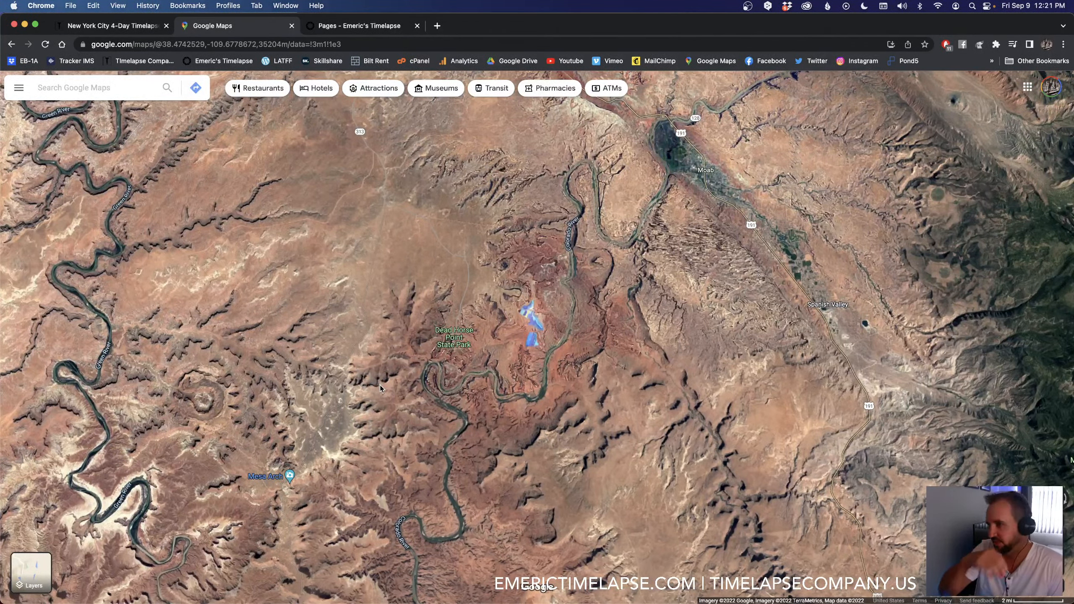
pyautogui.moveTo(411, 259); pyautogui.dragTo(254, 364)
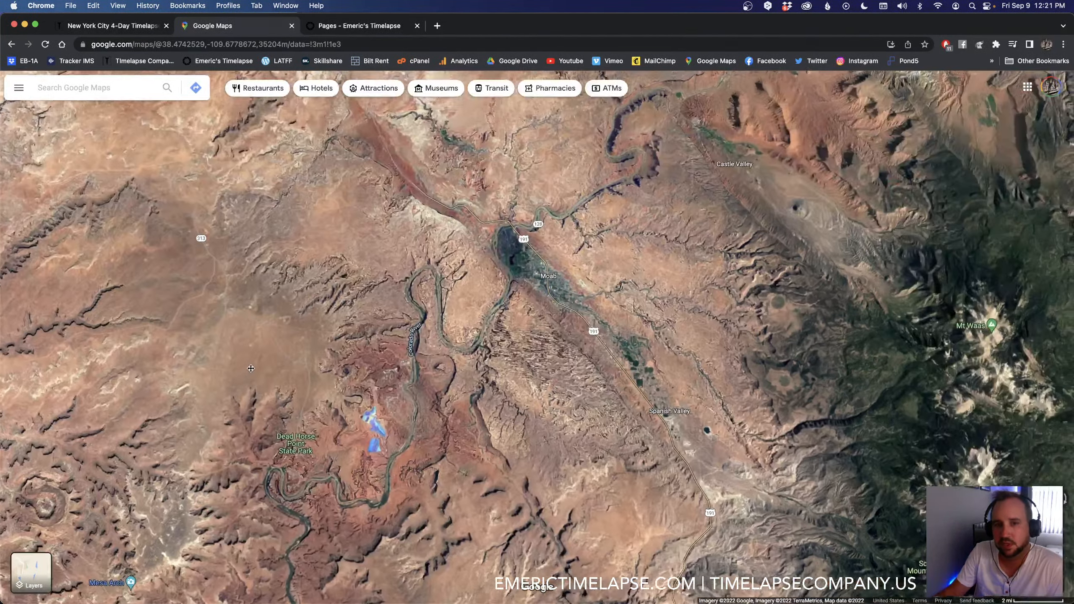
pyautogui.moveTo(565, 353); pyautogui.dragTo(521, 455)
pyautogui.moveTo(653, 291); pyautogui.dragTo(435, 438)
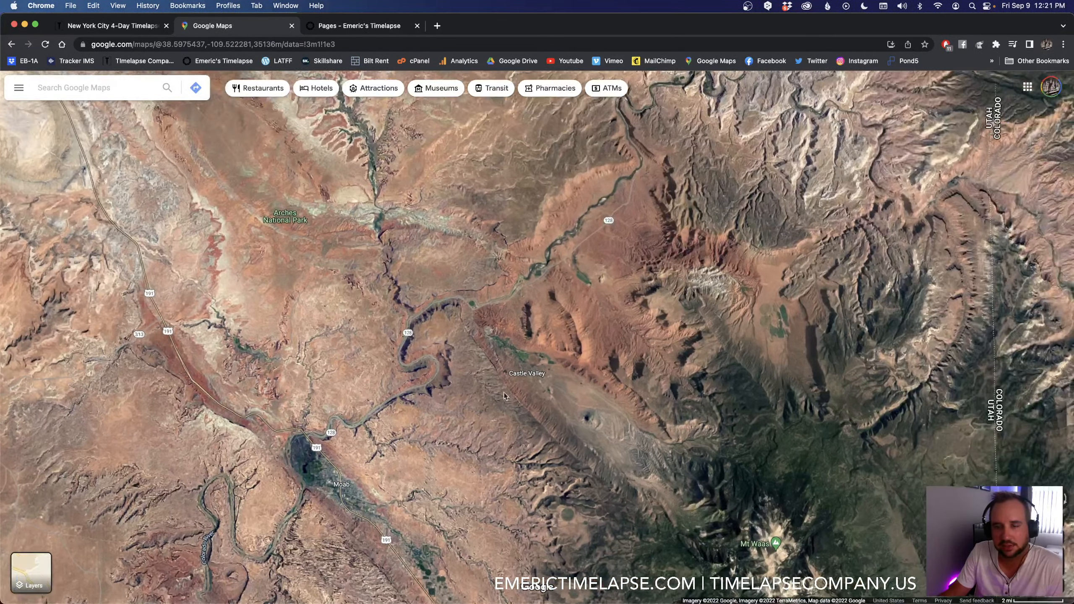
pyautogui.moveTo(628, 274); pyautogui.dragTo(464, 354)
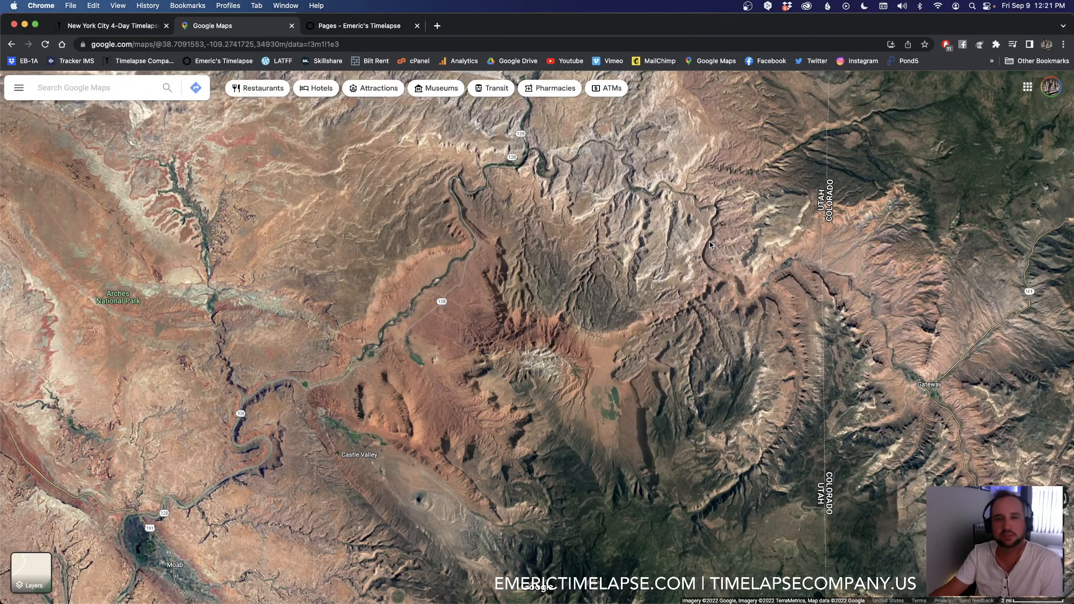
# Step: Switch from the map to LRTimelapse and move the Hoboken Sunrise preview to frame 386
pyautogui.scroll(-2, 709, 242)
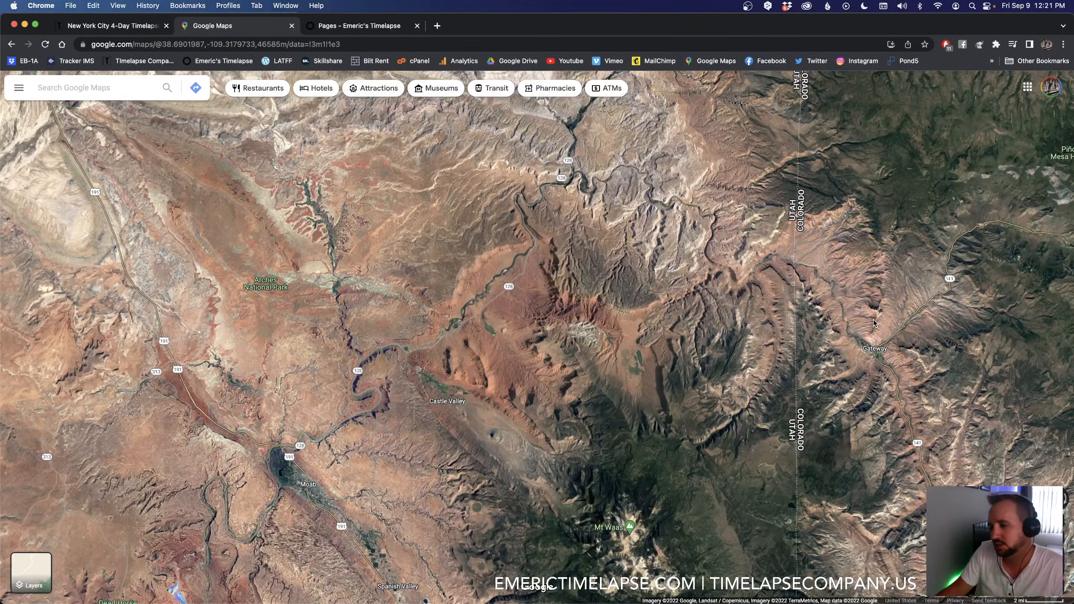
pyautogui.press('super+Tab')
pyautogui.press('super+Tab')
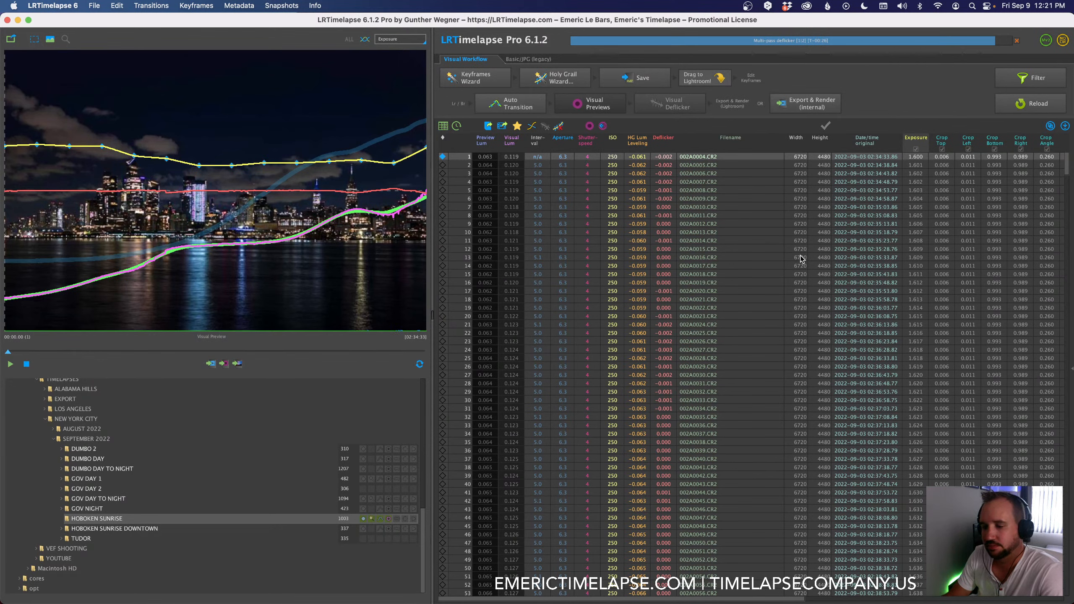
pyautogui.moveTo(10, 354); pyautogui.dragTo(167, 346)
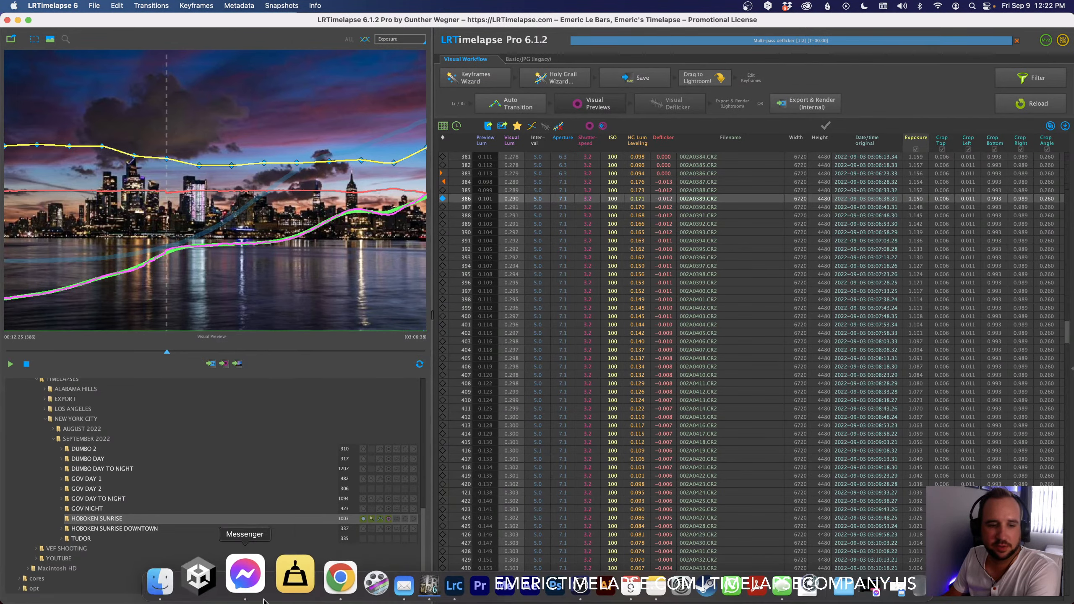
# Step: Switch to Chrome, browse the Emeric's Timelapse online classes, and open the Advanced Cleaning for Timelapse Photography course
pyautogui.click(305, 577)
pyautogui.click(376, 26)
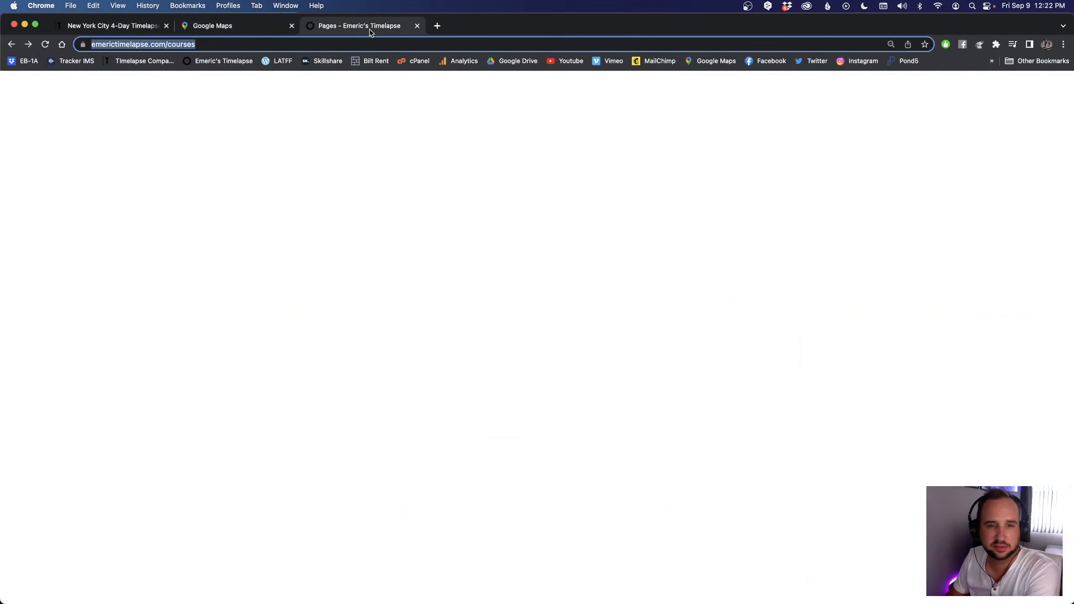
pyautogui.scroll(-2, 218, 376)
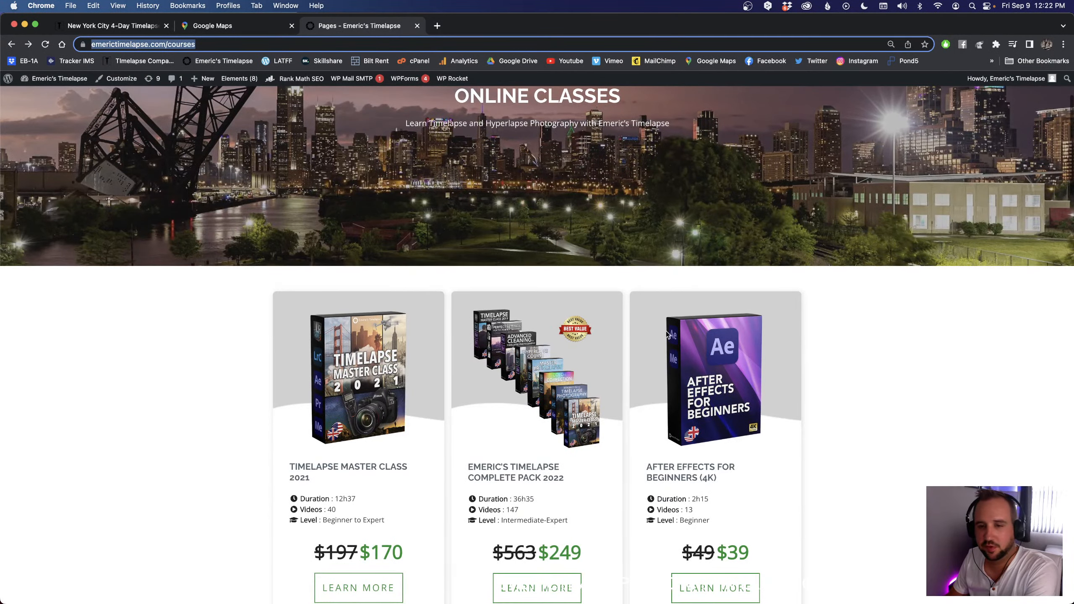
pyautogui.scroll(-3, 667, 335)
pyautogui.scroll(-8, 670, 319)
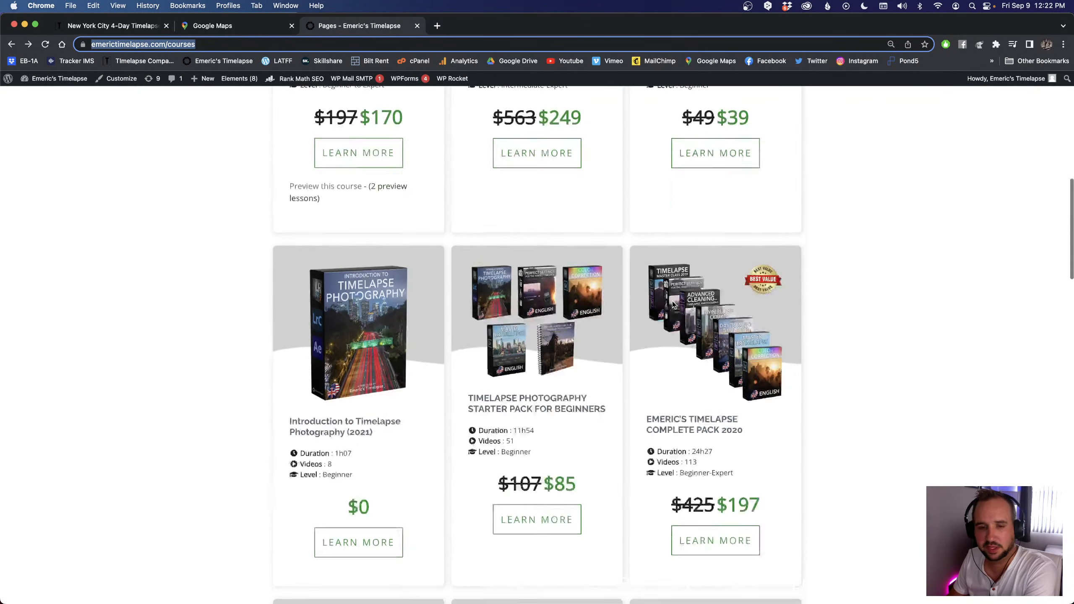
pyautogui.scroll(-8, 672, 304)
pyautogui.click(315, 384)
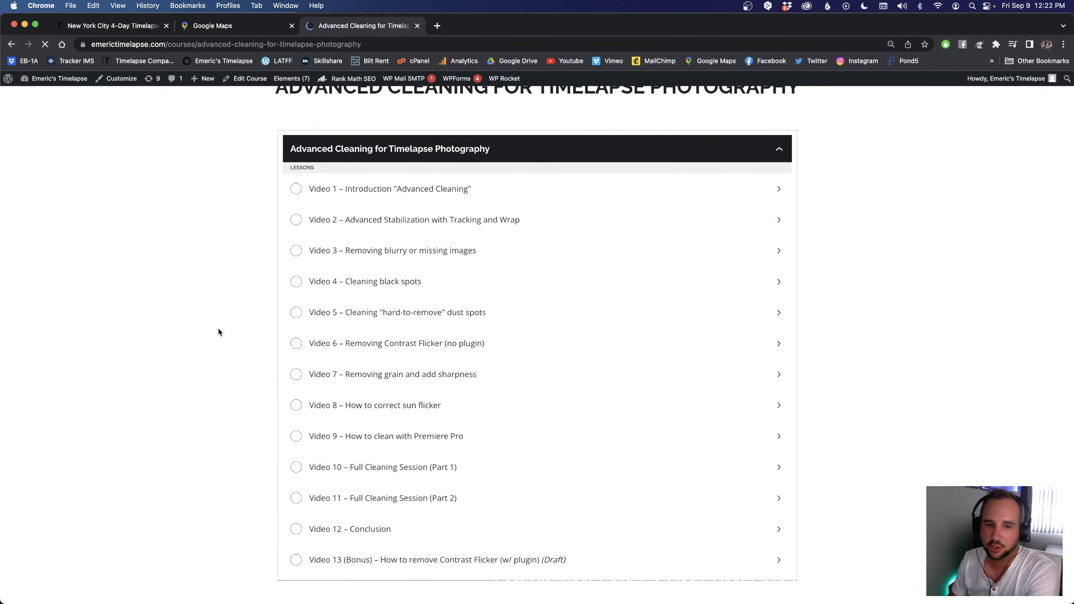
# Step: Review the course's lesson list, covering stabilization, blurry images, dust spots and flicker removal, and return to its heading
pyautogui.scroll(-3, 506, 489)
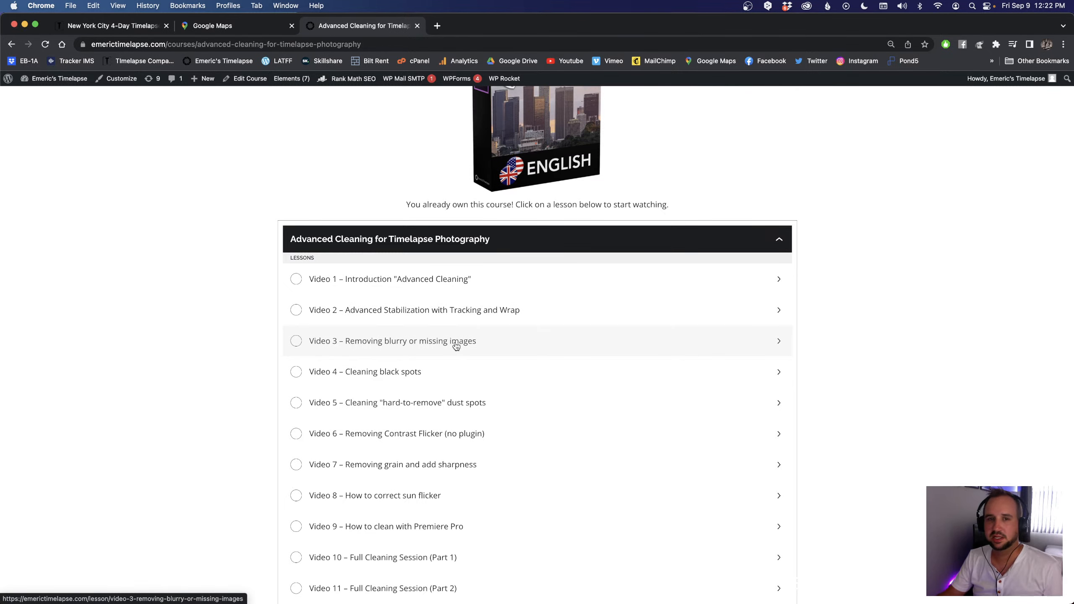
pyautogui.scroll(5, 444, 351)
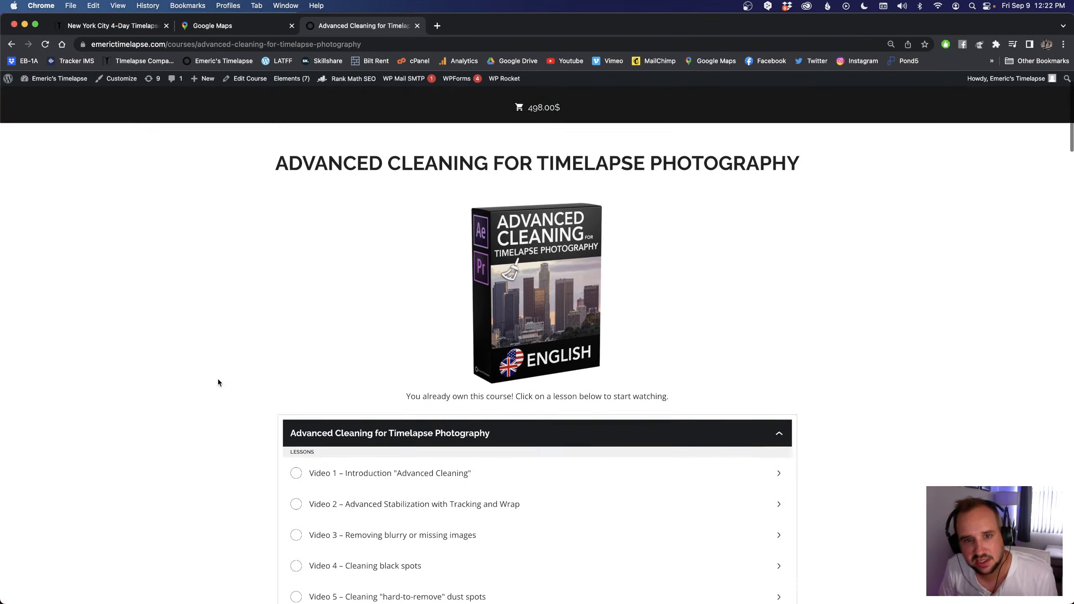
pyautogui.scroll(2, 550, 317)
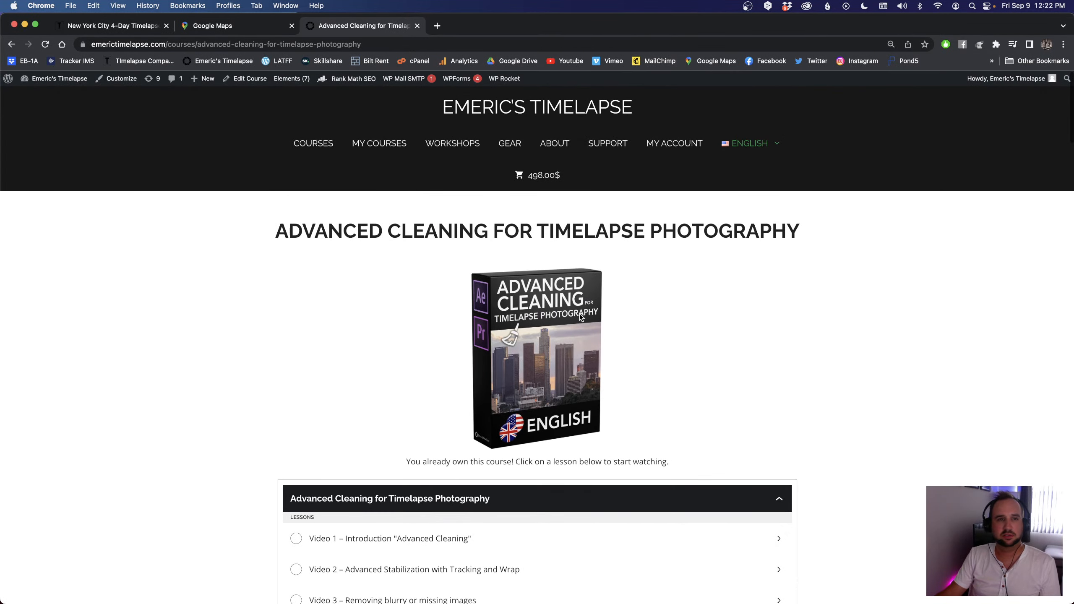
# Step: Return to LRTimelapse, examine the early frames and the current frame's develop settings, and hide the settings again
pyautogui.press('super+Tab')
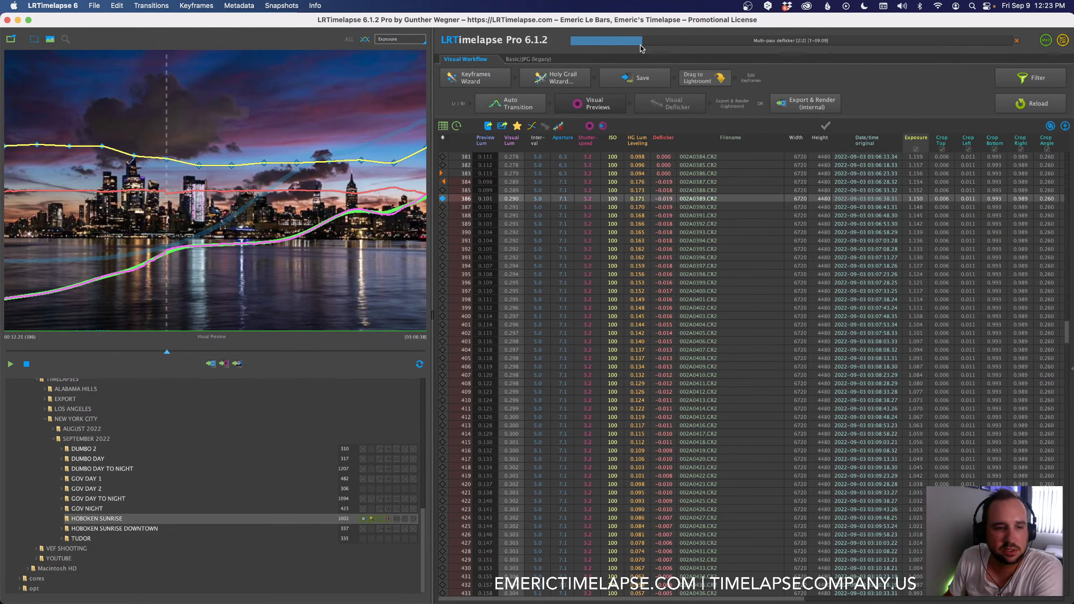
pyautogui.scroll(-1, 503, 394)
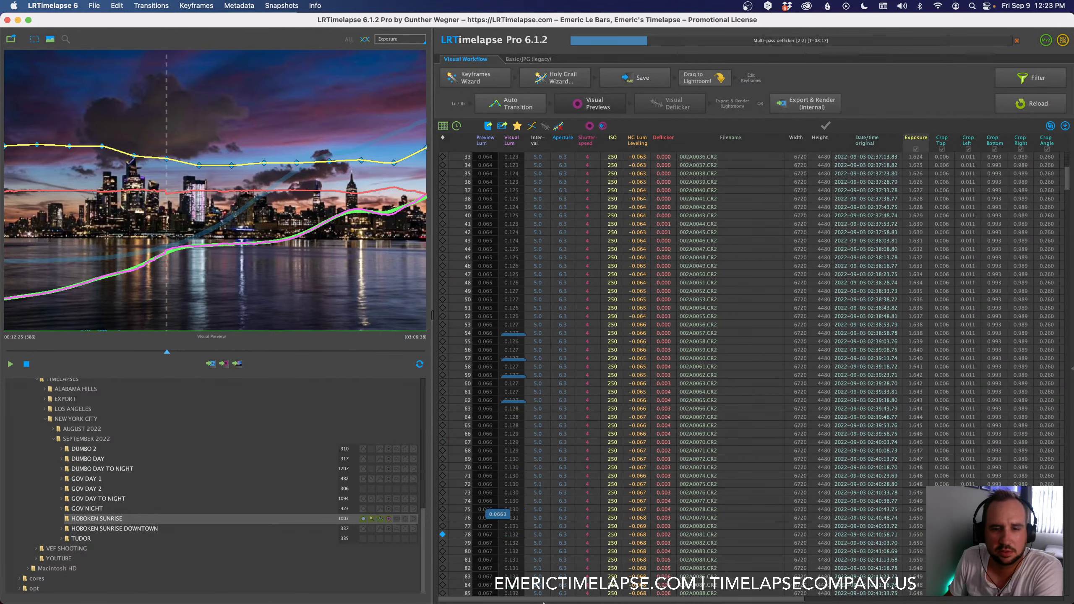
pyautogui.moveTo(543, 602)
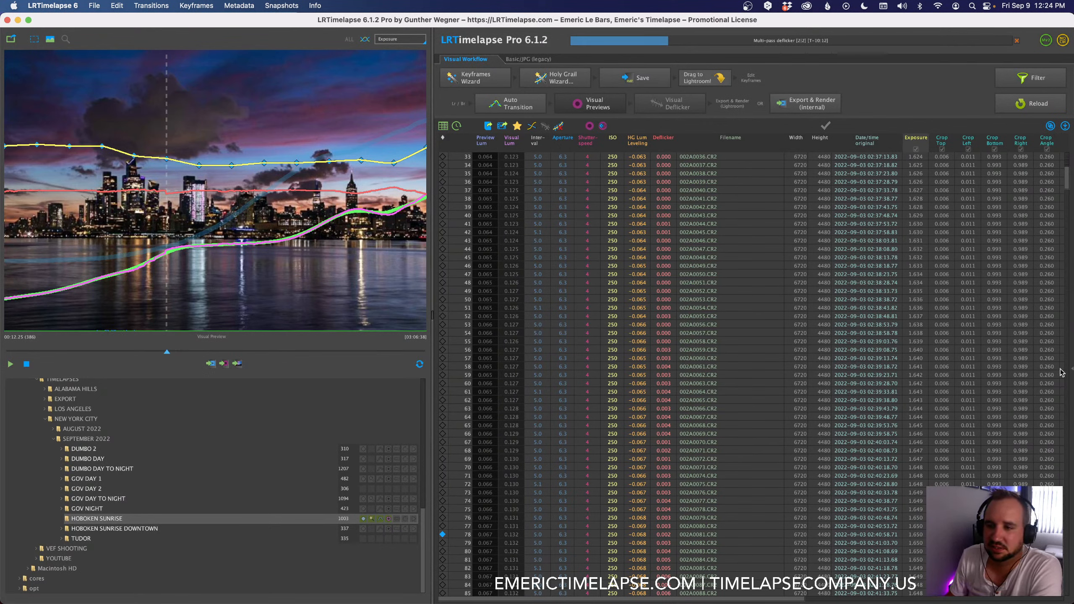
pyautogui.moveTo(1071, 371)
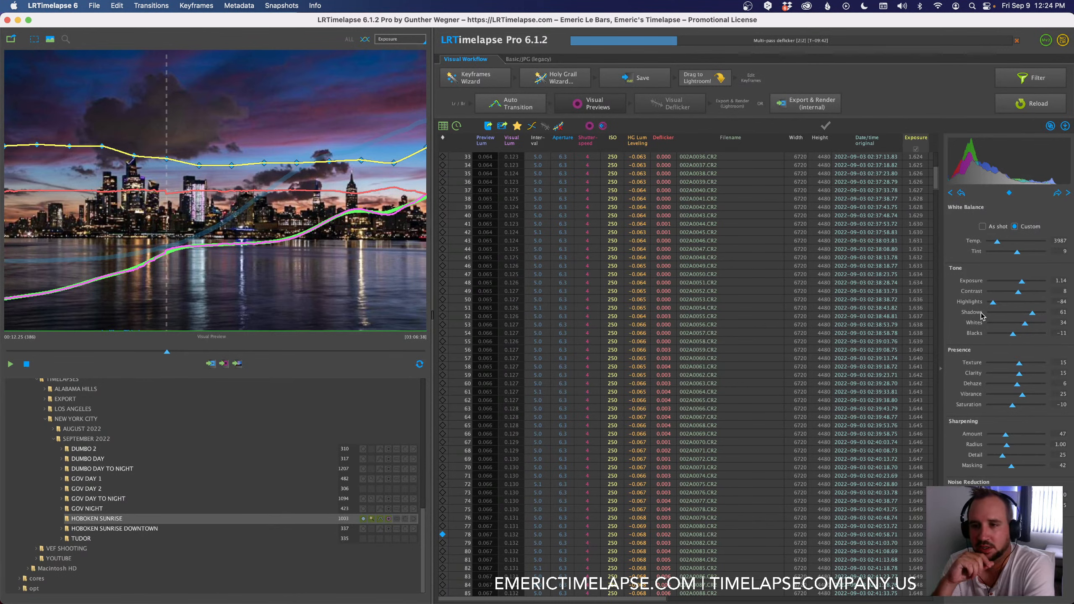
pyautogui.click(940, 371)
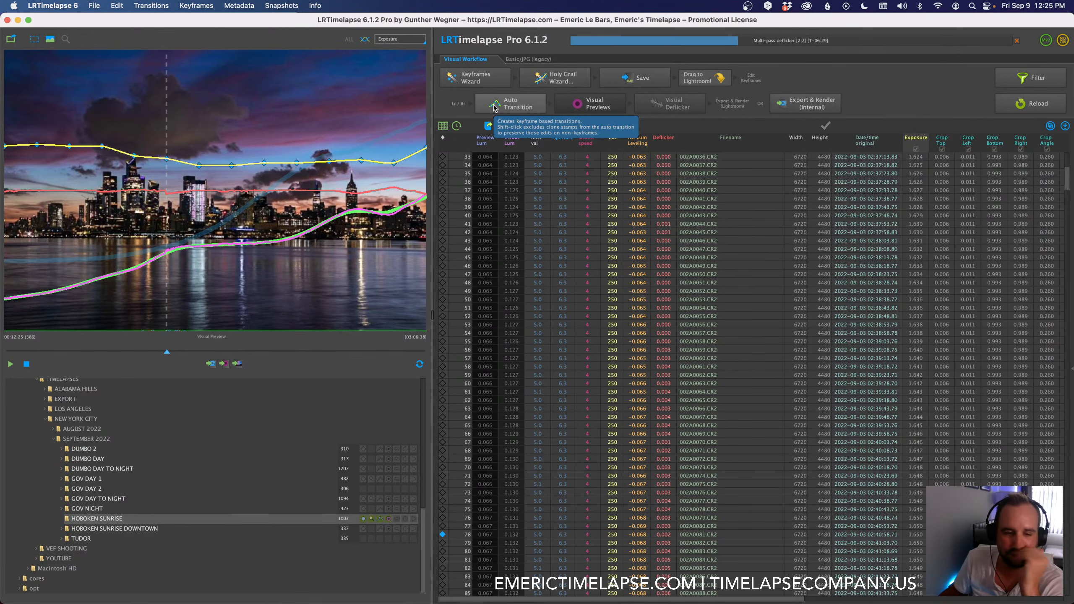
# Step: Examine the Holy Grail leveling and deflicker values through the Hoboken Sunrise frames down to the selected frame 386
pyautogui.scroll(-5, 637, 368)
pyautogui.scroll(-20, 637, 368)
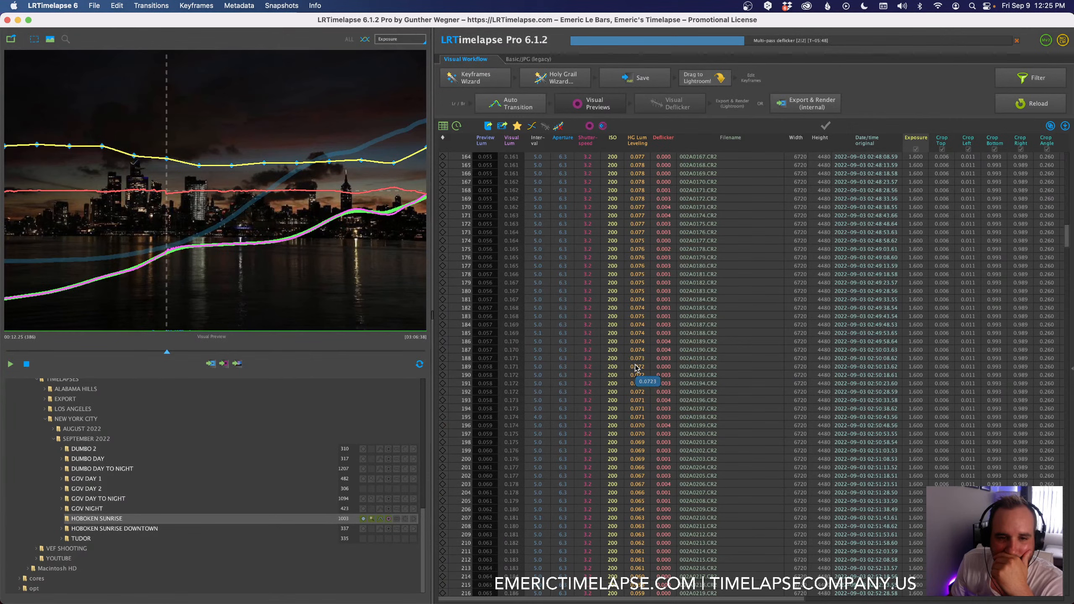
pyautogui.scroll(-12, 634, 367)
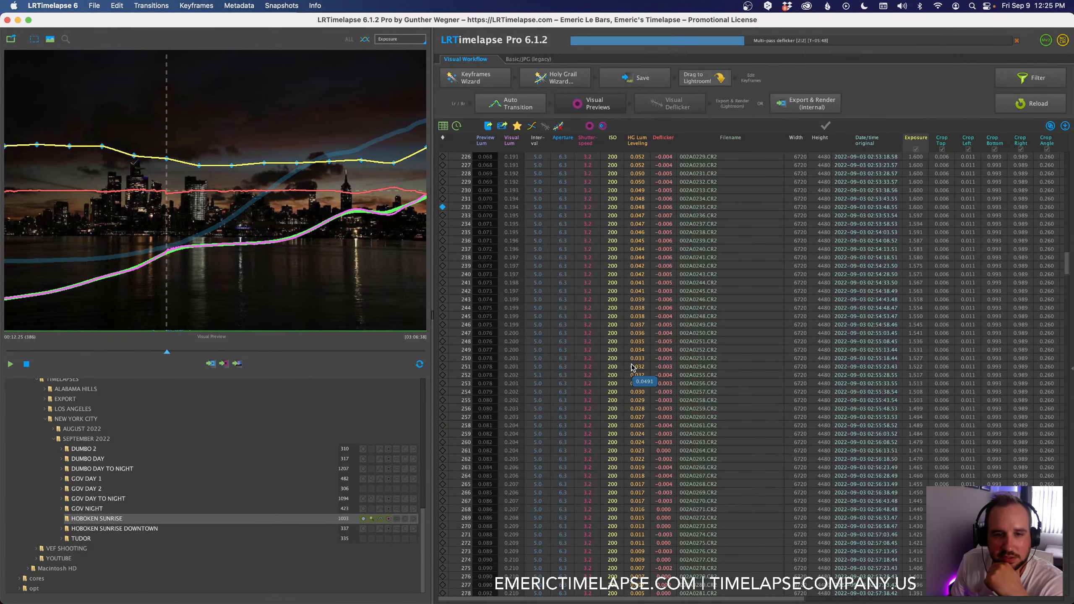
pyautogui.scroll(-15, 631, 364)
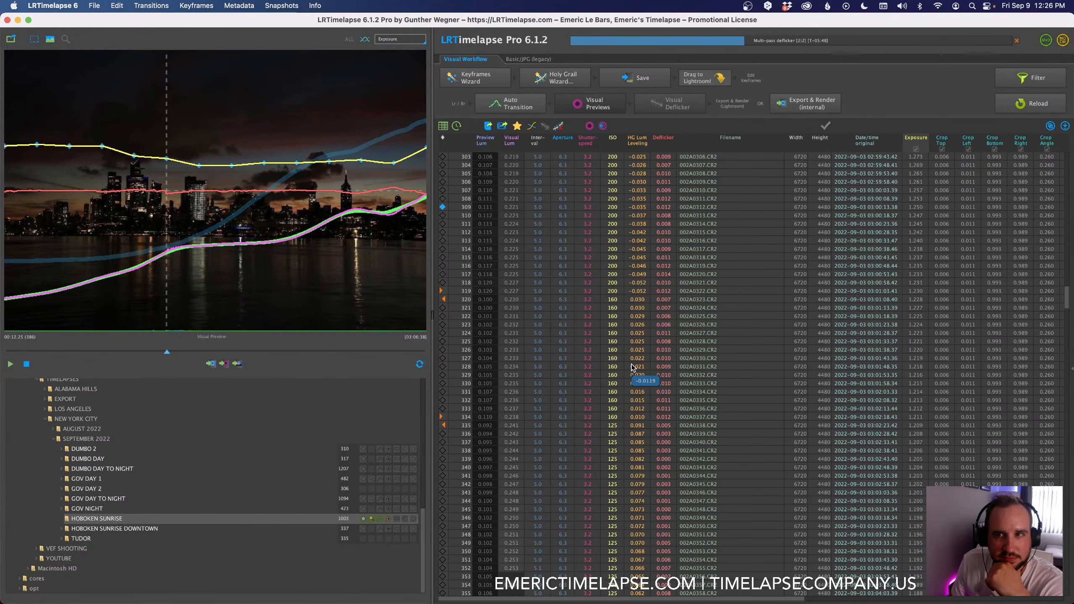
pyautogui.scroll(-11, 631, 364)
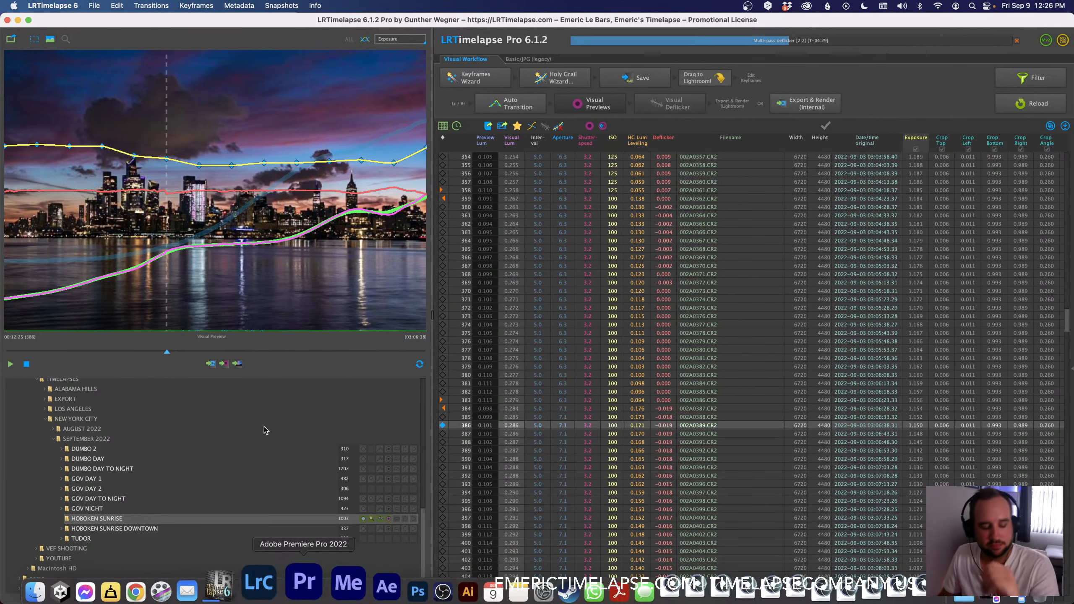
# Step: Switch to Lightroom Classic, apply the LRT full sequence filter, select all photos, and look over the metadata commands for saving and reading
pyautogui.press('super+Tab')
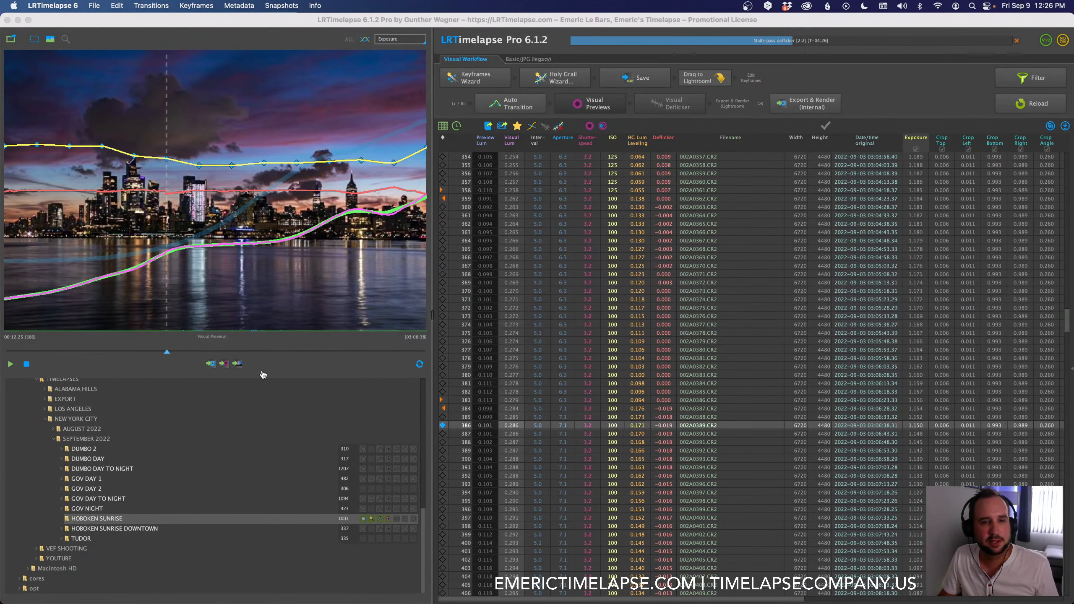
pyautogui.press('super+Tab')
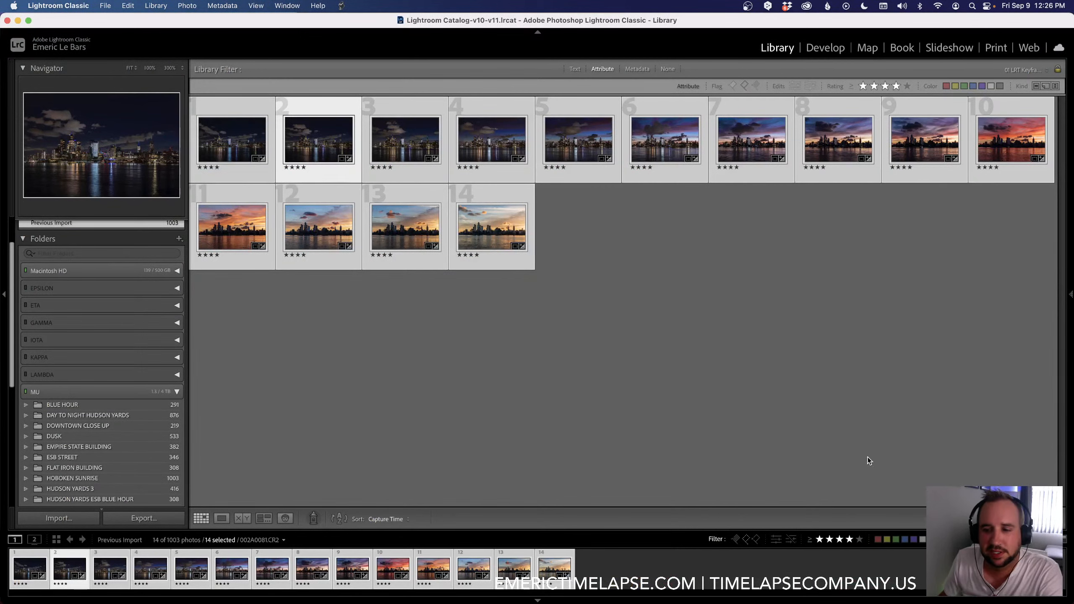
pyautogui.click(1062, 539)
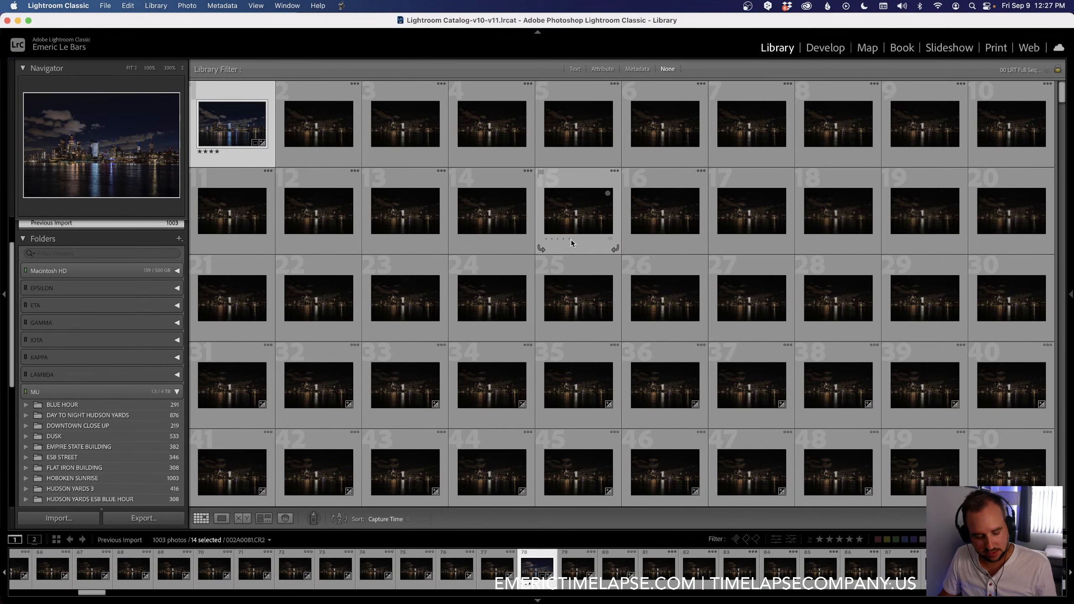
pyautogui.press('super+a')
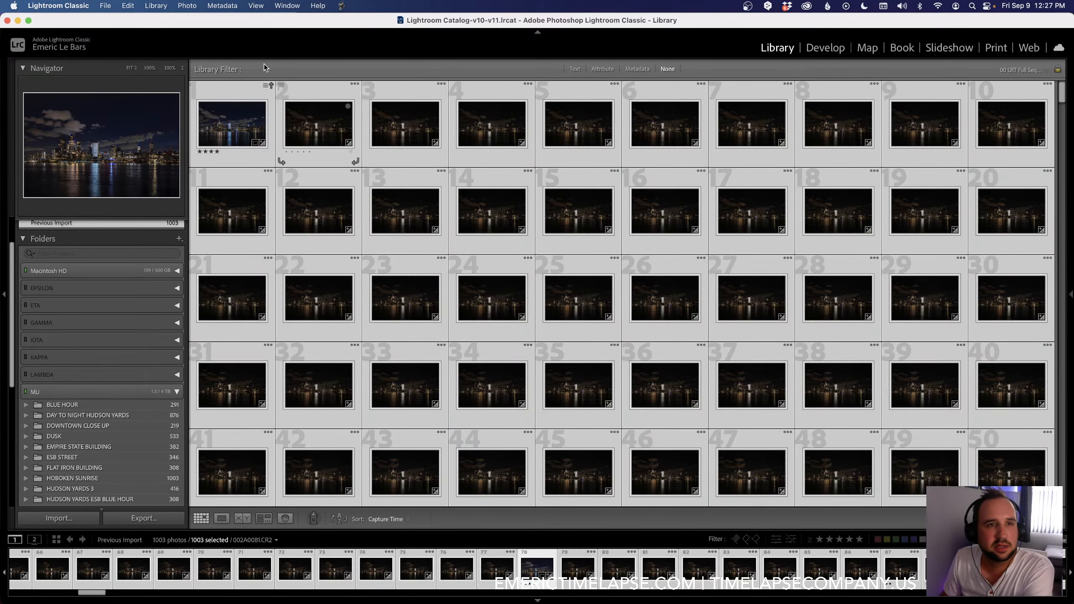
pyautogui.click(223, 7)
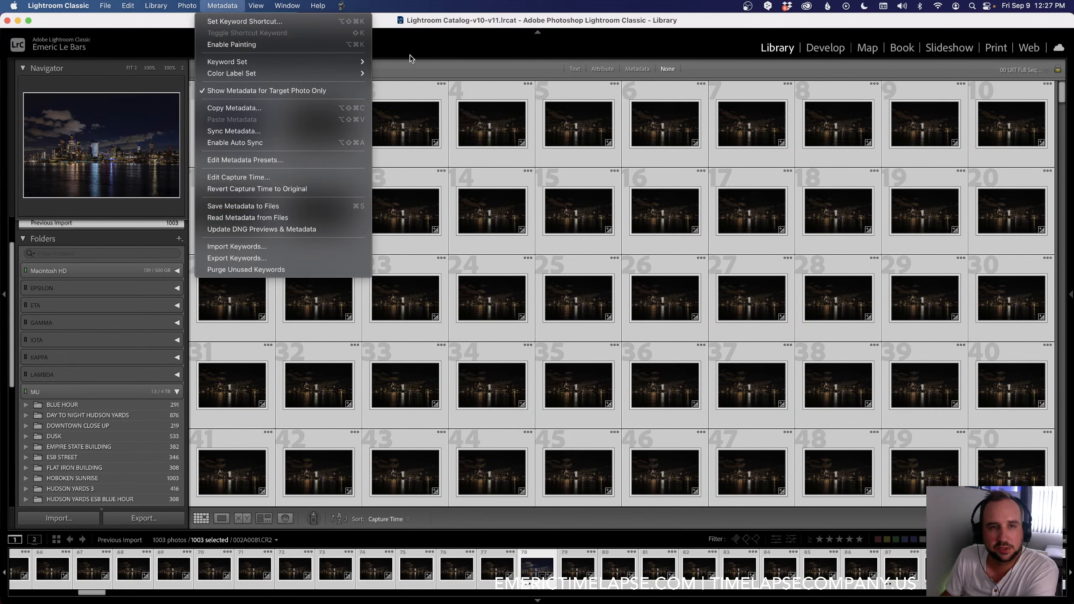
pyautogui.press('Escape')
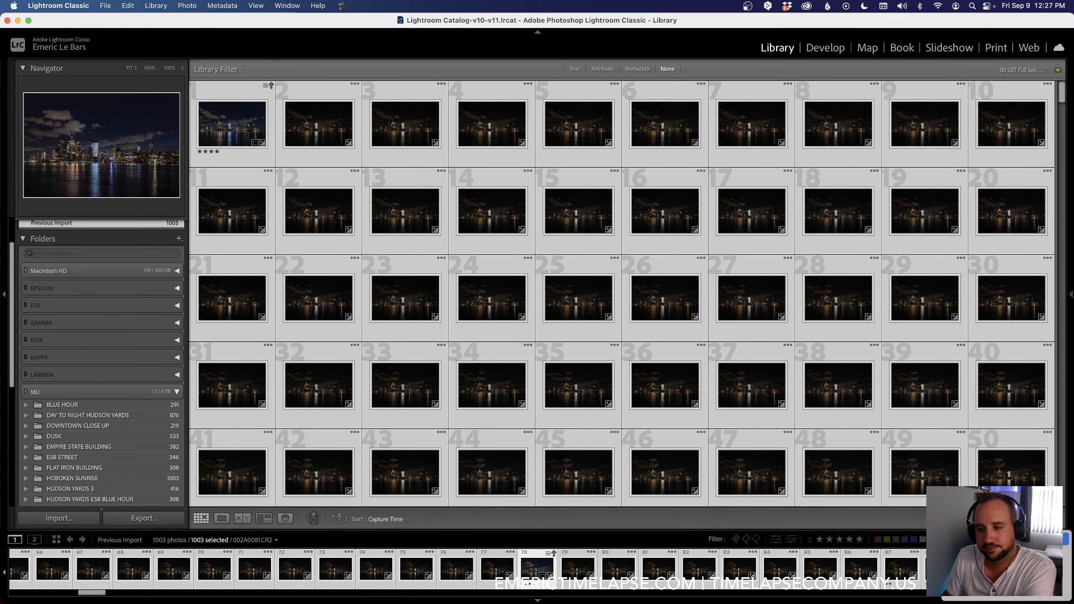
# Step: Filter the Library back to the LRT keyframes rated four stars and higher and deselect all photos
pyautogui.click(1003, 549)
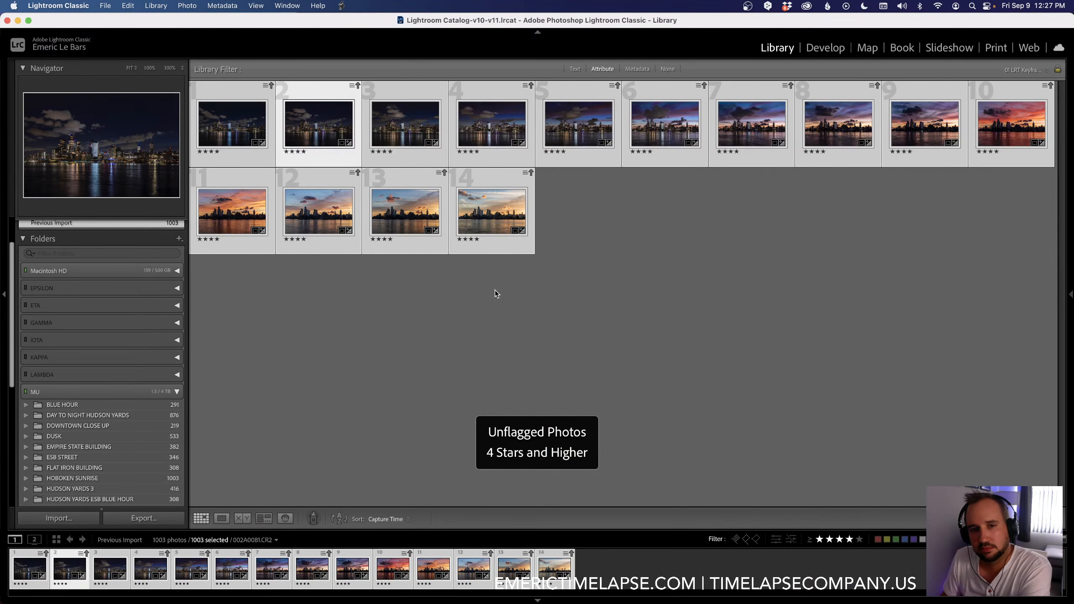
pyautogui.click(684, 258)
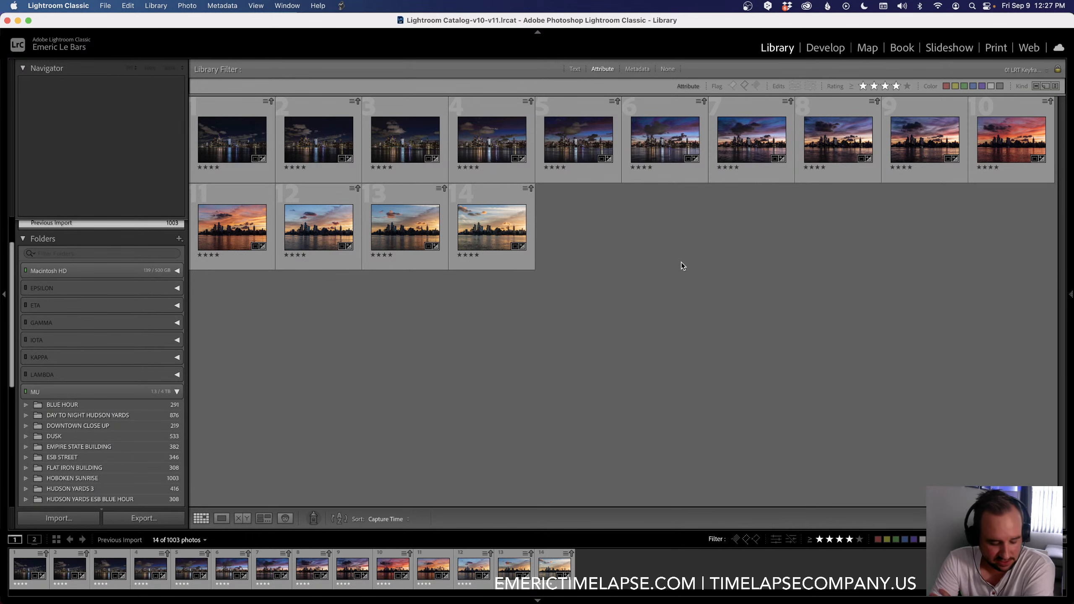
# Step: Return to LRTimelapse and preview other September 2022 sequences in the folder tree, including GOV NIGHT
pyautogui.press('super+Tab')
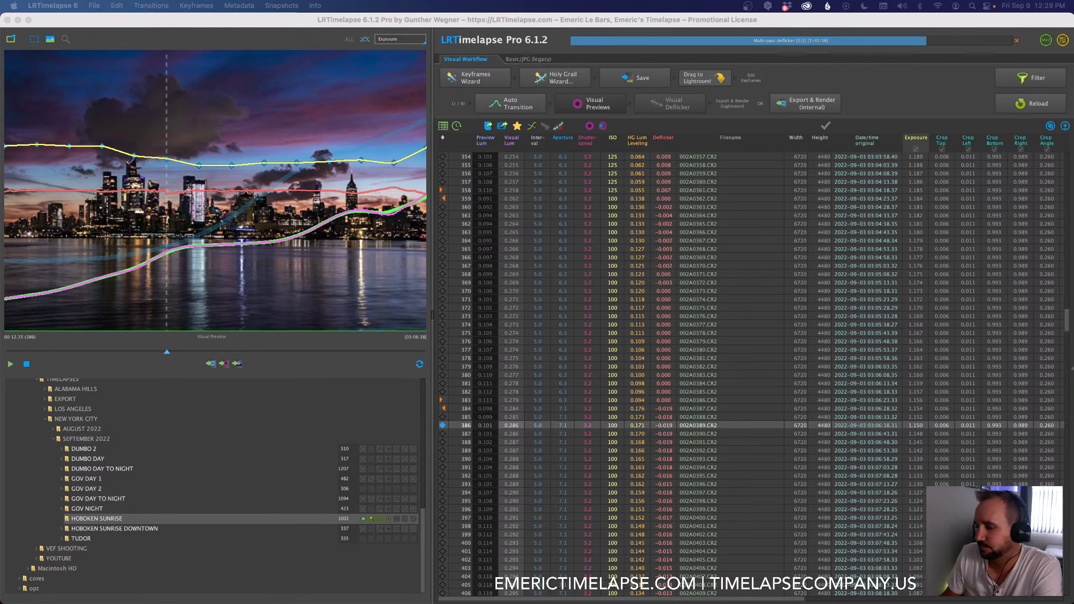
pyautogui.moveTo(322, 602)
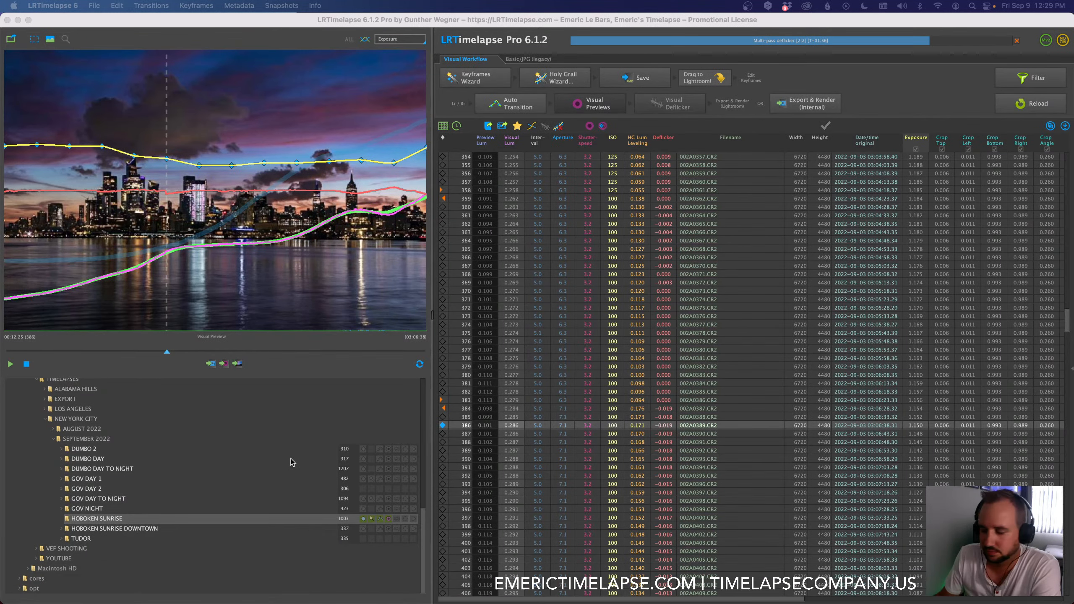
pyautogui.moveTo(290, 458)
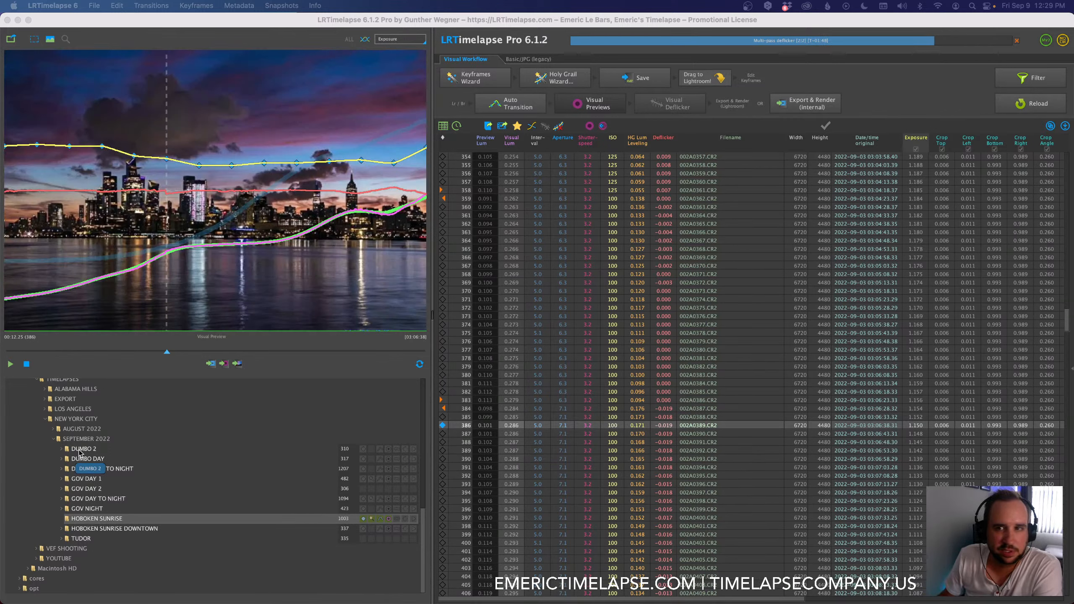
pyautogui.moveTo(79, 452)
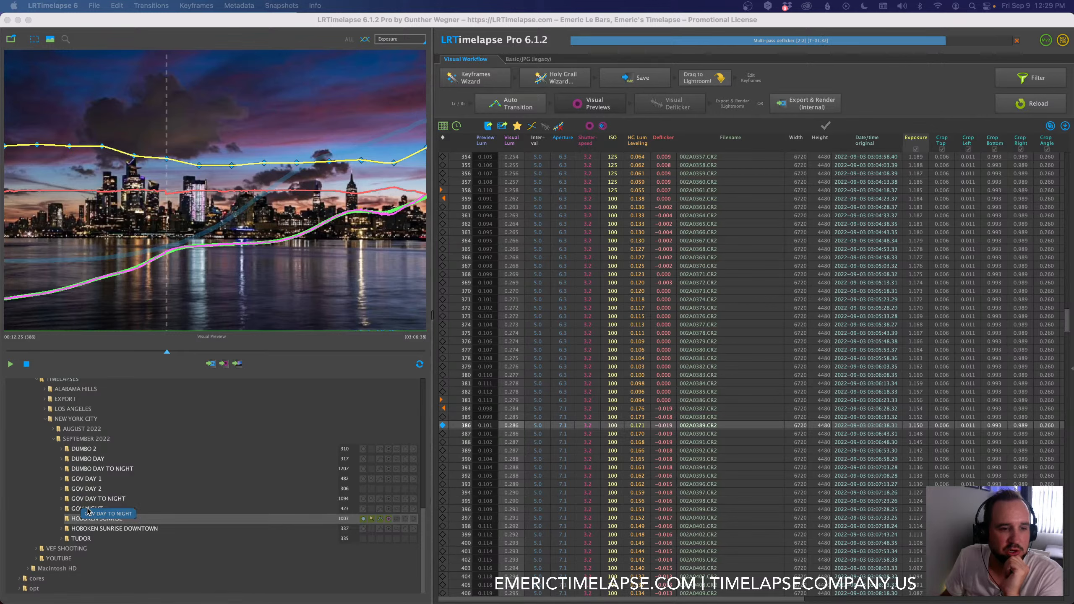
pyautogui.moveTo(88, 509)
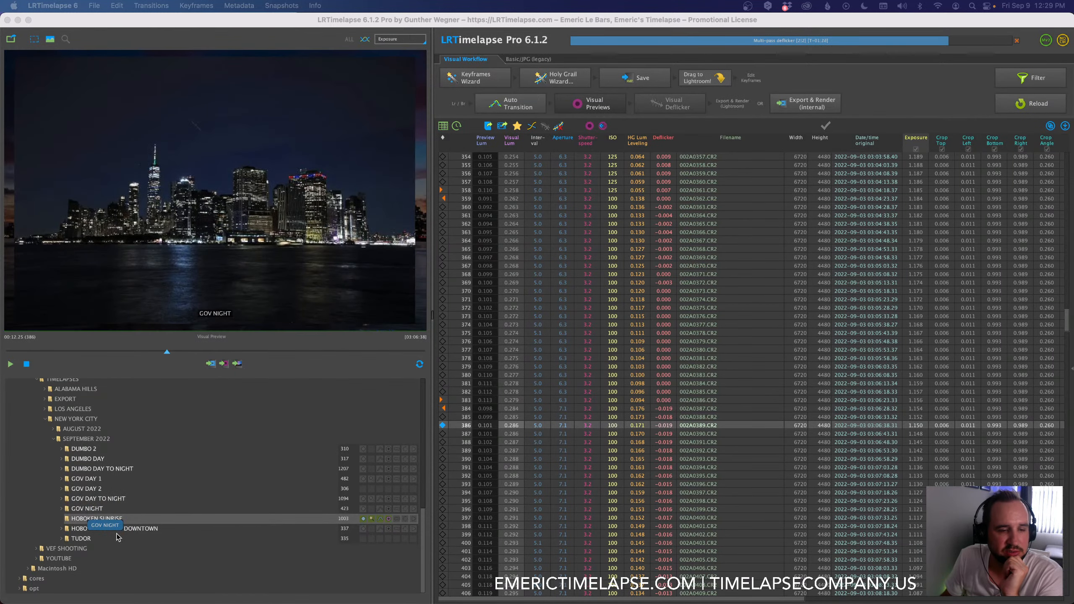
pyautogui.moveTo(102, 530)
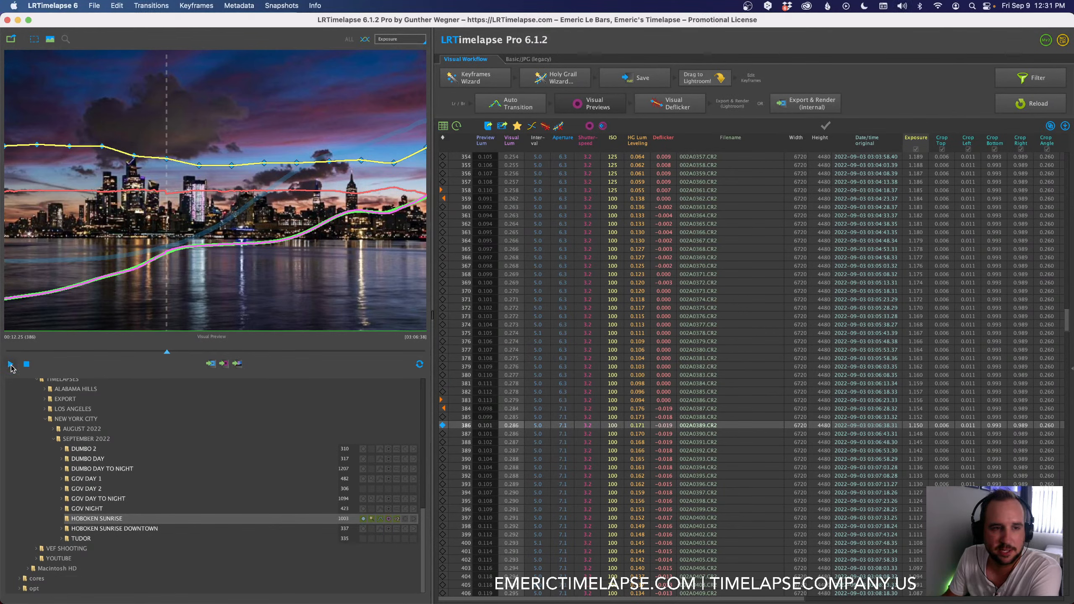
# Step: Play the deflickered Hoboken Sunrise preview through to the daylight frames and stop playback
pyautogui.click(10, 366)
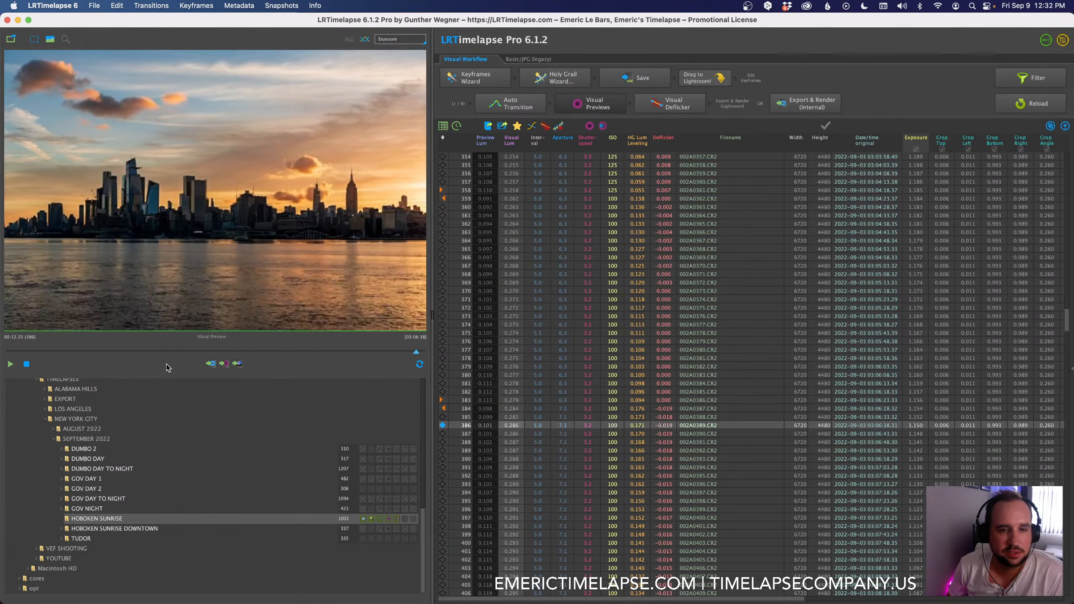
pyautogui.click(166, 364)
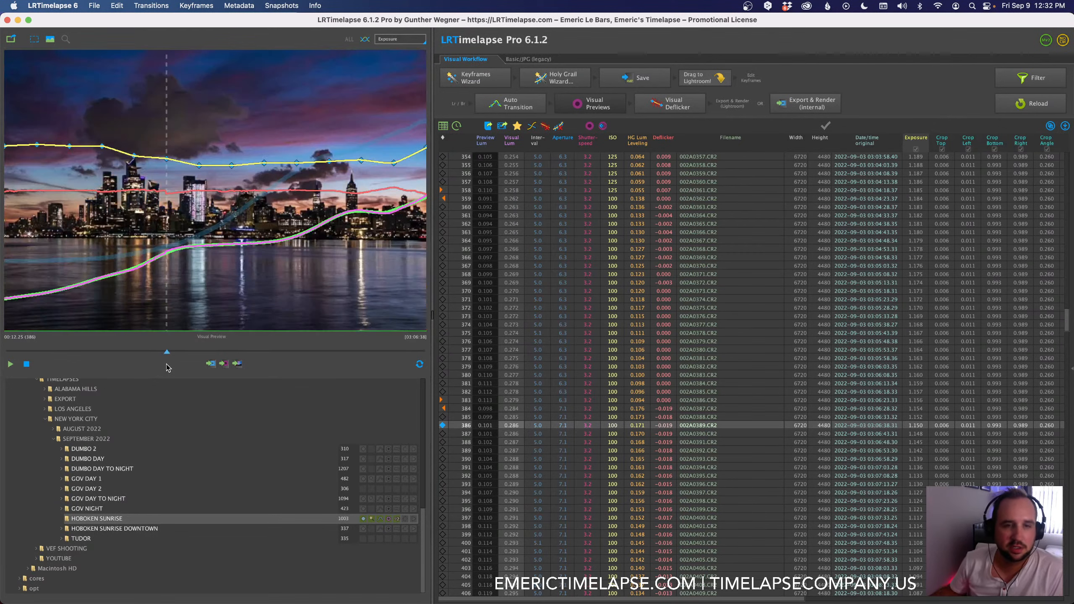
# Step: Mark the Hoboken Sunrise sequence as finished and open the DUMBO 2 sequence for preview
pyautogui.click(825, 126)
pyautogui.click(83, 449)
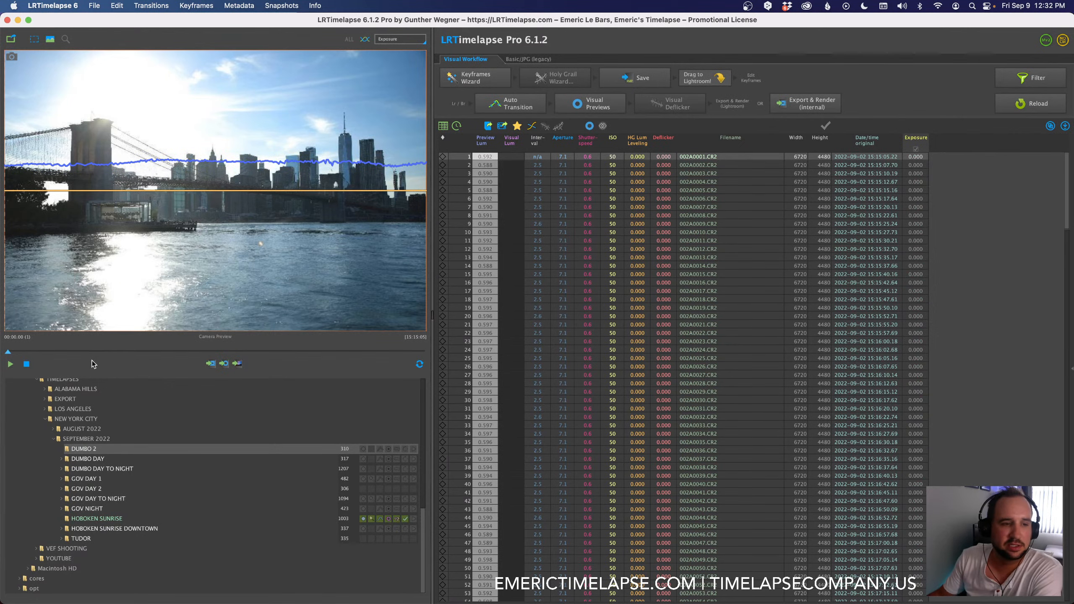
pyautogui.moveTo(8, 352)
pyautogui.mouseDown()
pyautogui.moveTo(304, 364)
pyautogui.moveTo(1, 353)
pyautogui.mouseUp()
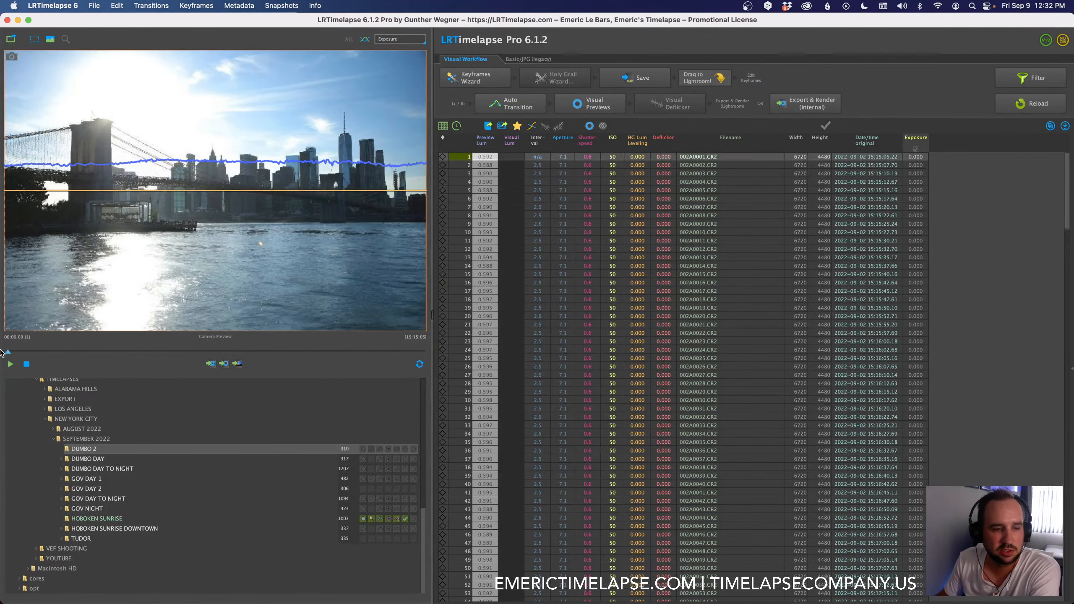
# Step: Open the DUMBO DAY sequence and scrub through its preview back to the first frame
pyautogui.click(94, 461)
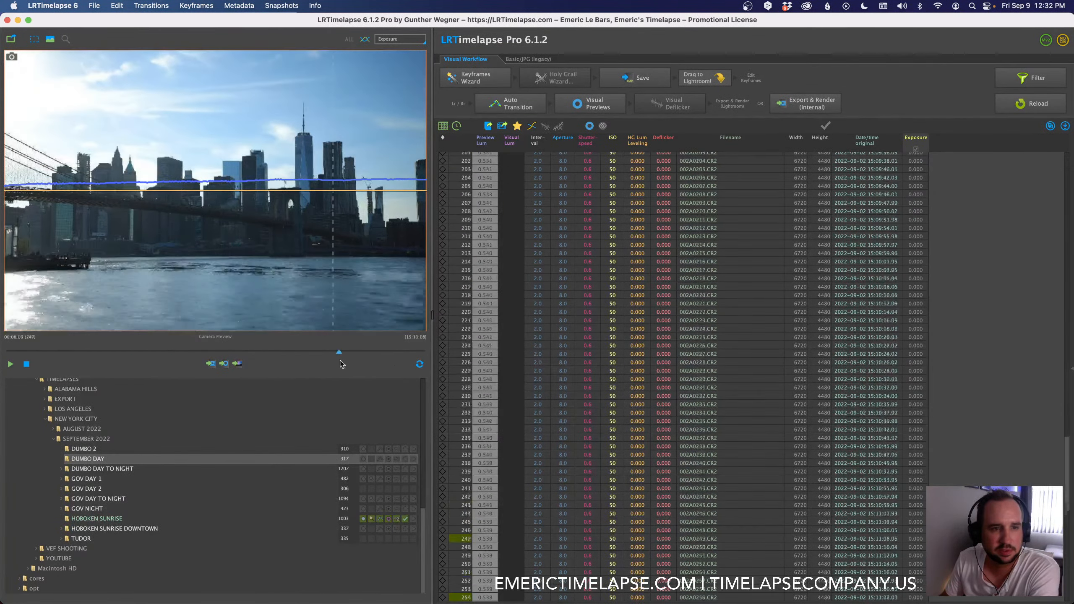
pyautogui.moveTo(144, 347); pyautogui.dragTo(8, 344)
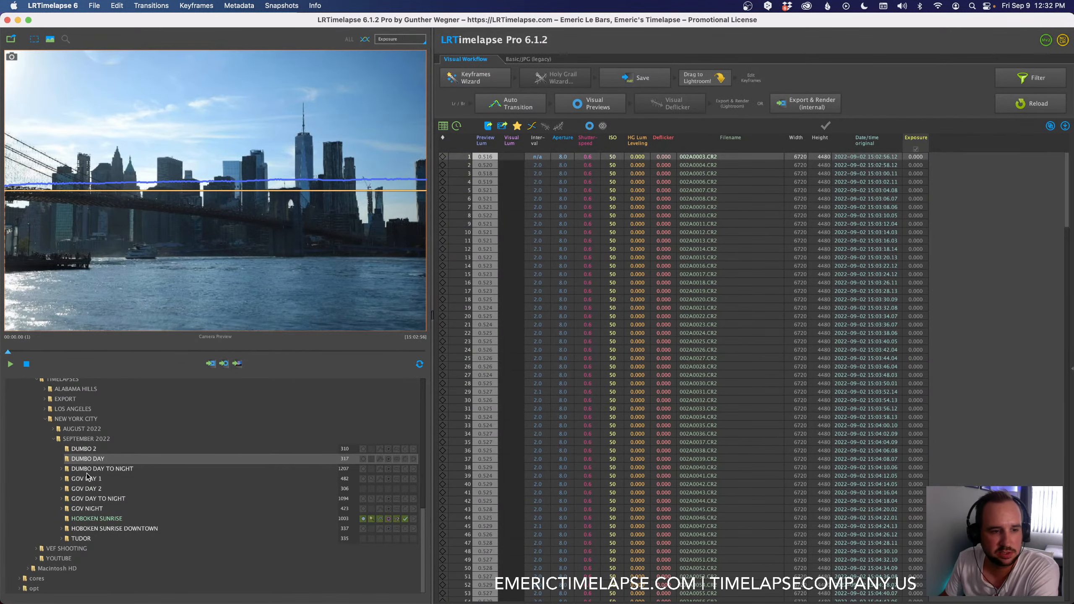
pyautogui.moveTo(85, 479)
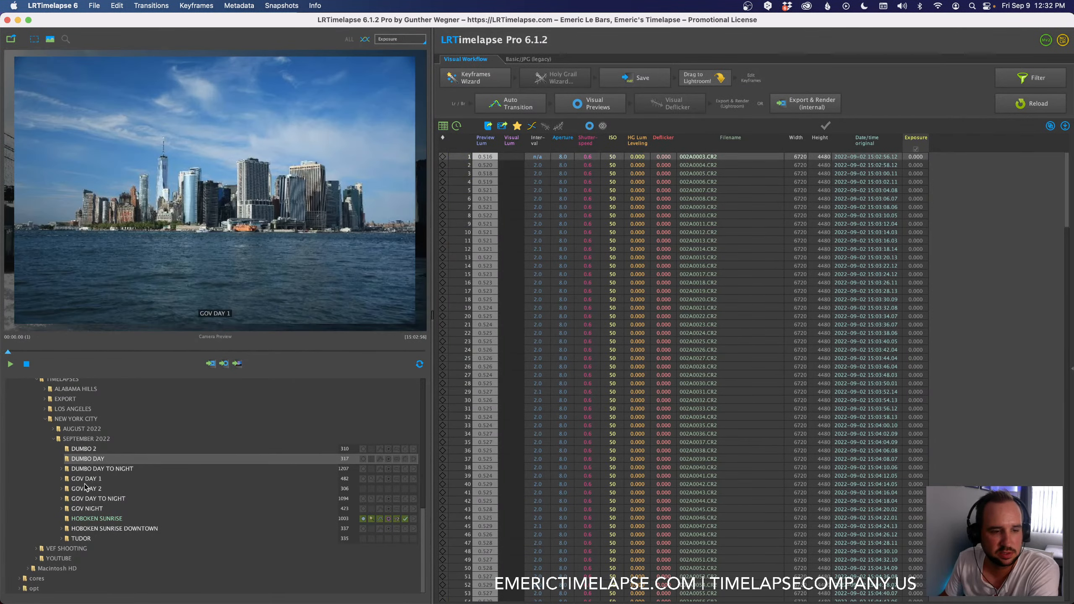
# Step: Create three keyframes for the DUMBO DAY sequence with the Keyframes Wizard and save the metadata
pyautogui.click(479, 81)
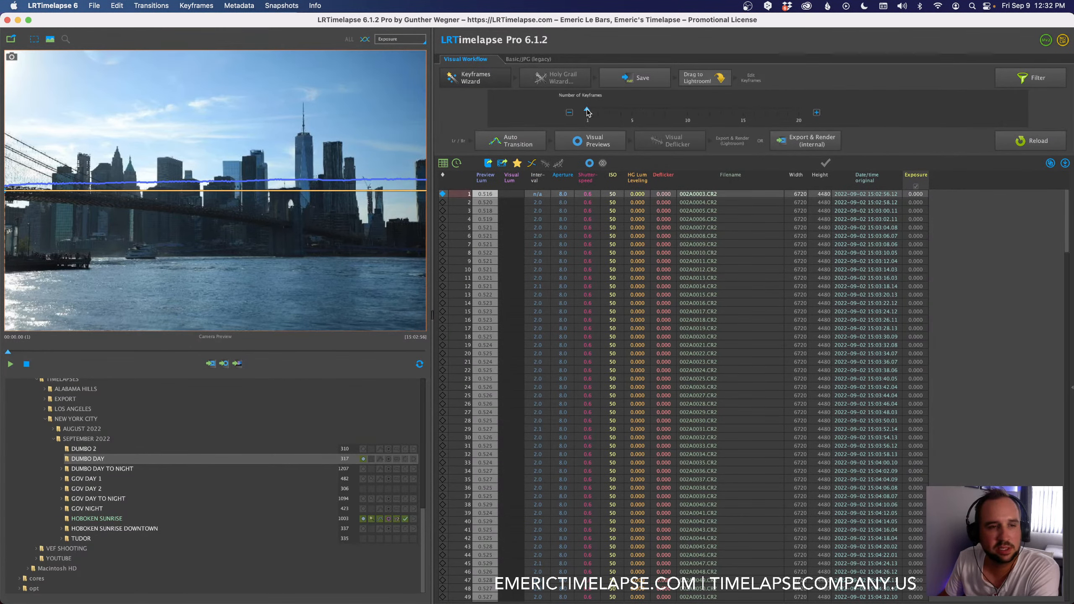
pyautogui.moveTo(588, 111); pyautogui.dragTo(609, 125)
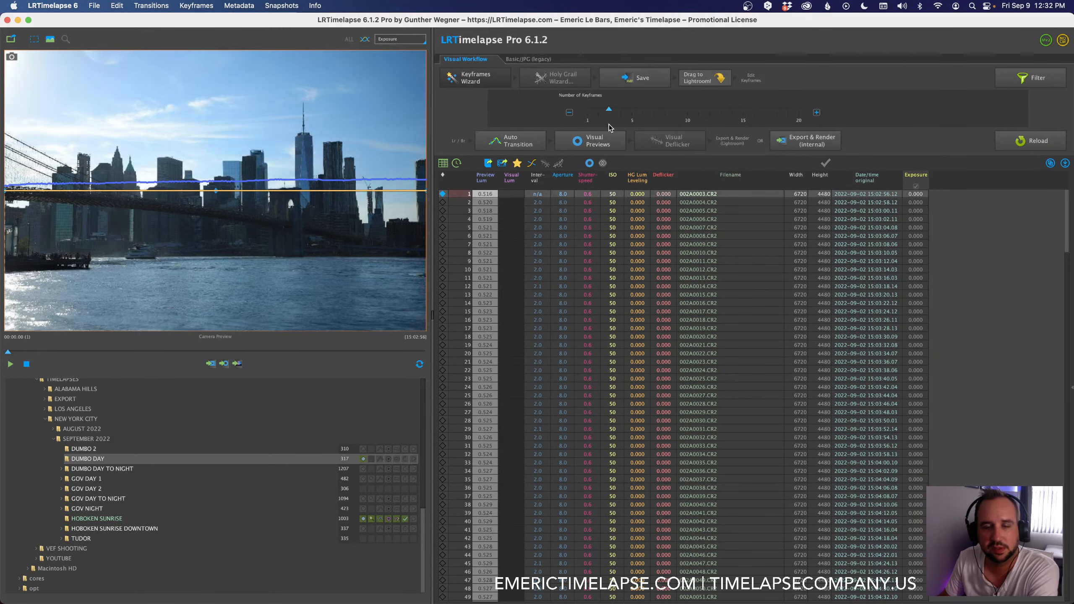
pyautogui.click(643, 79)
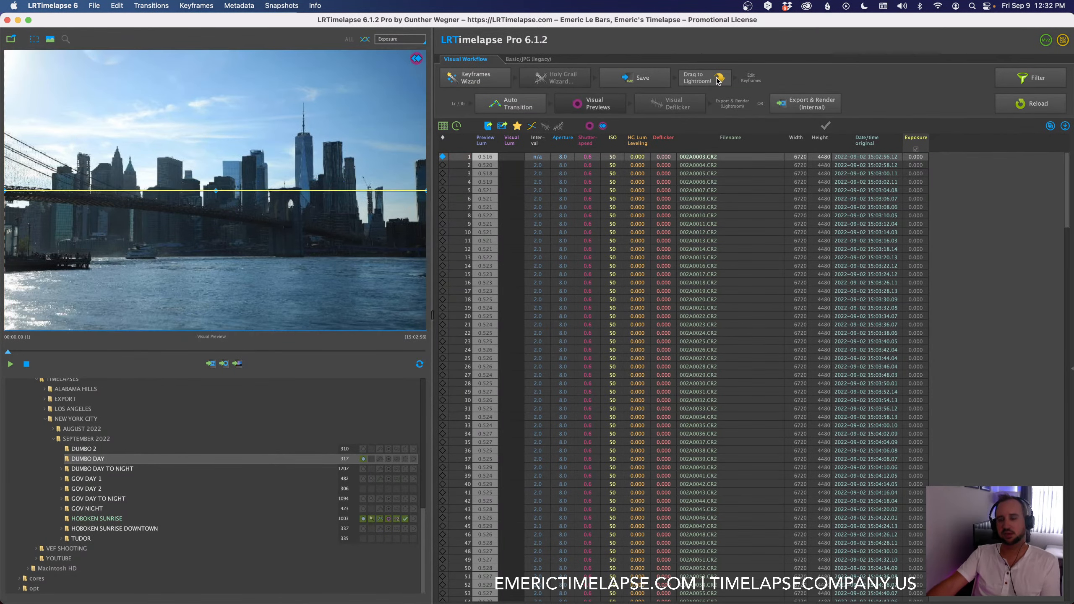
# Step: Send the DUMBO DAY sequence to Lightroom Classic and import all its photos using the Add option
pyautogui.moveTo(720, 80); pyautogui.dragTo(677, 272)
pyautogui.press('super+Tab')
pyautogui.press('super+Tab')
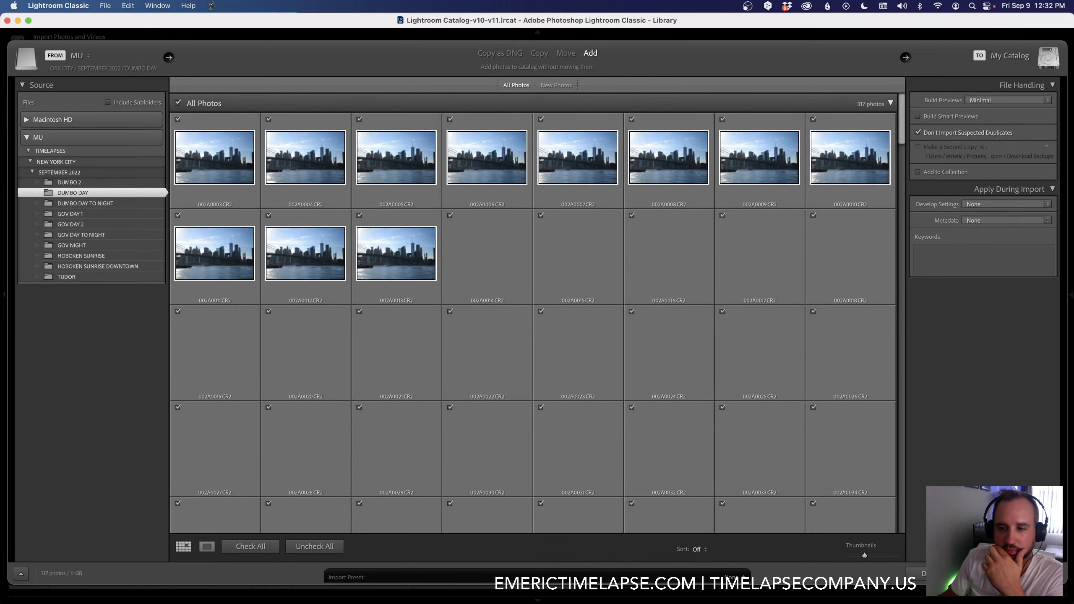
pyautogui.click(1031, 574)
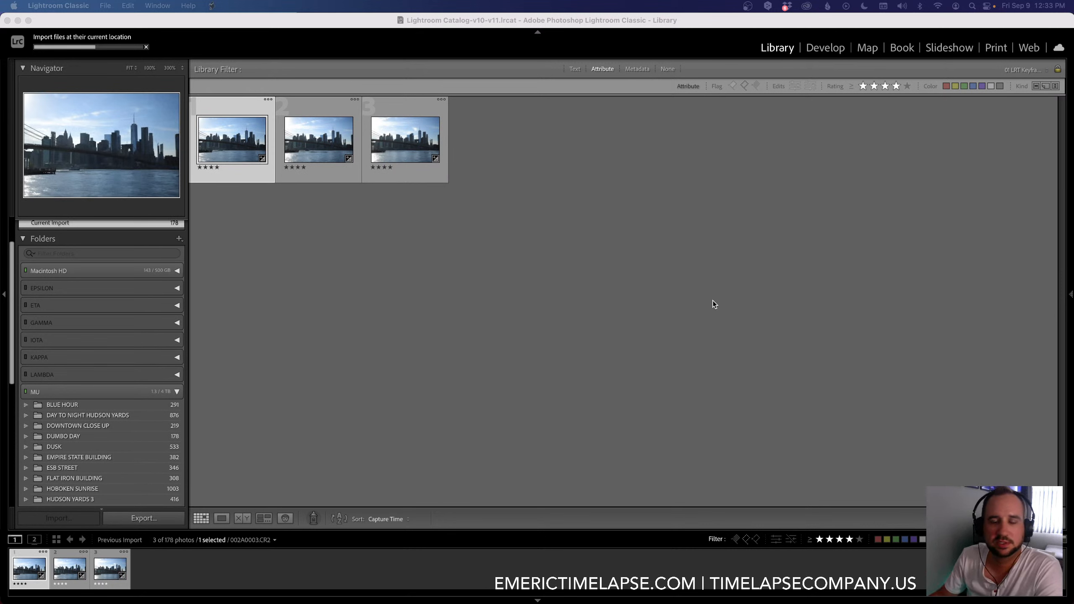
# Step: Open the first DUMBO DAY keyframe in Develop, apply the Adobe Landscape profile, and set Temp to 6,029 and Tint to +12
pyautogui.doubleClick(239, 144)
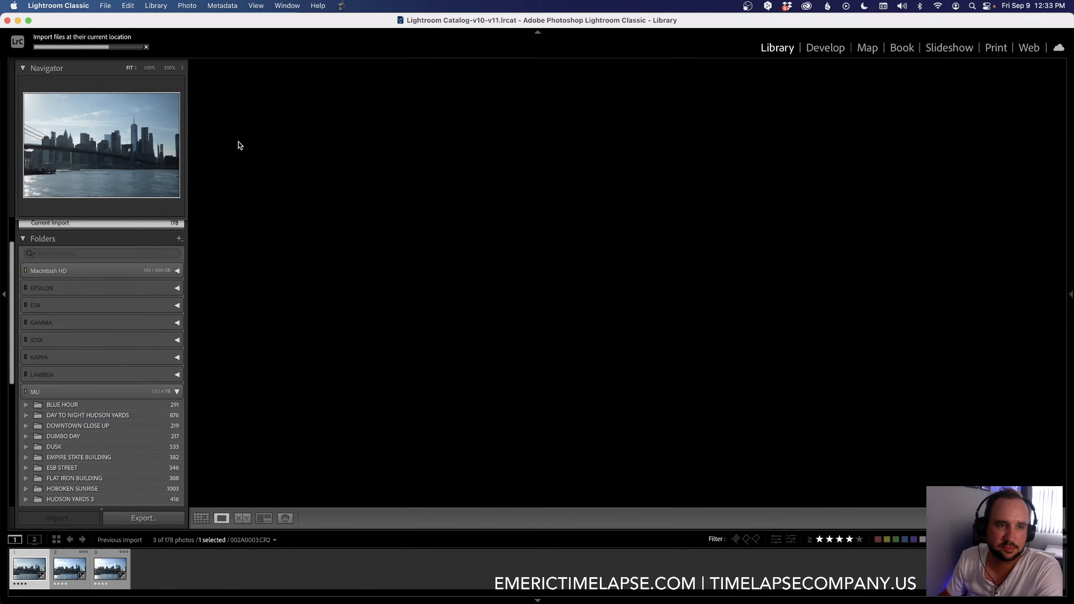
pyautogui.click(824, 53)
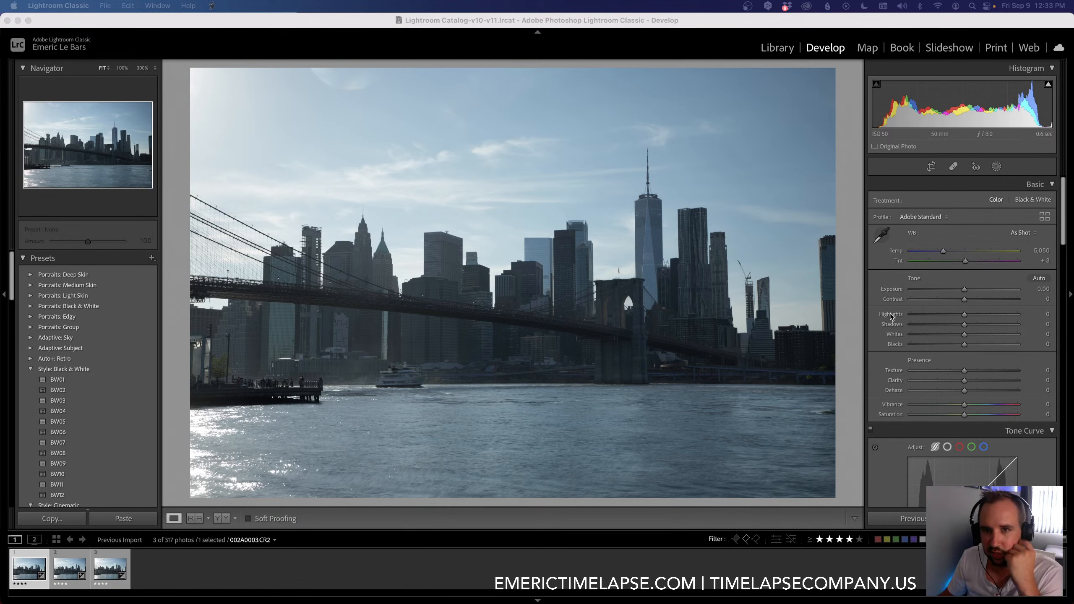
pyautogui.click(938, 219)
pyautogui.click(942, 199)
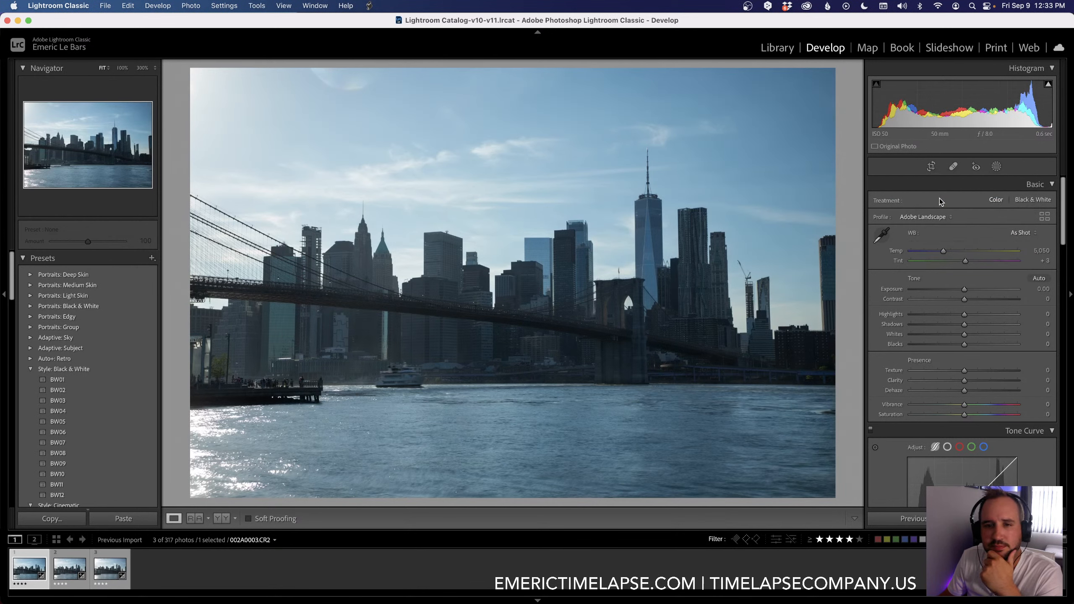
pyautogui.moveTo(943, 251); pyautogui.dragTo(968, 262)
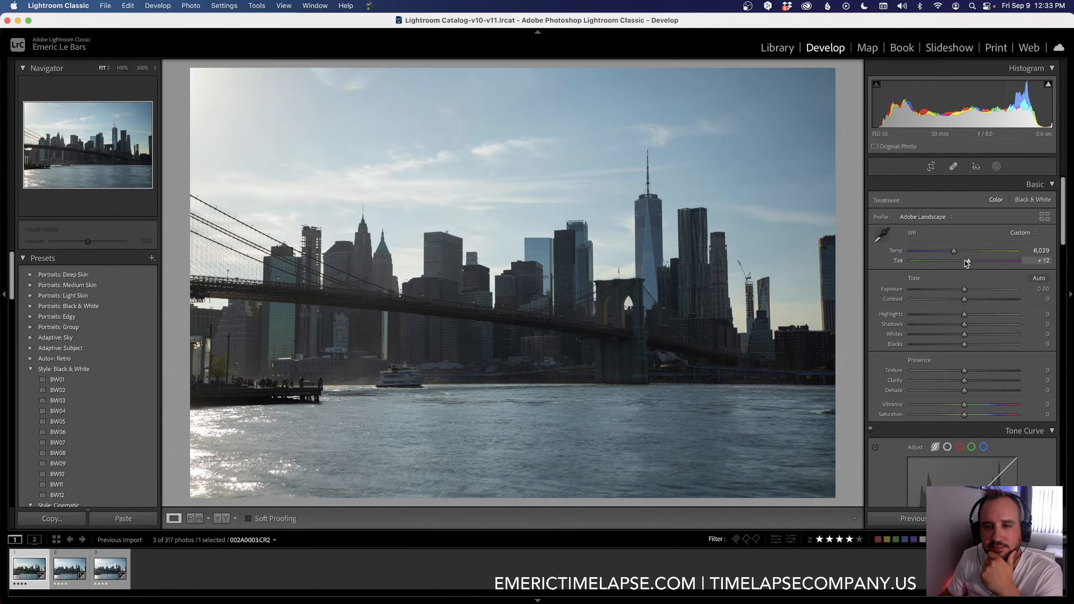
# Step: Straighten the first keyframe with the automatic angle correction and apply the crop
pyautogui.click(930, 166)
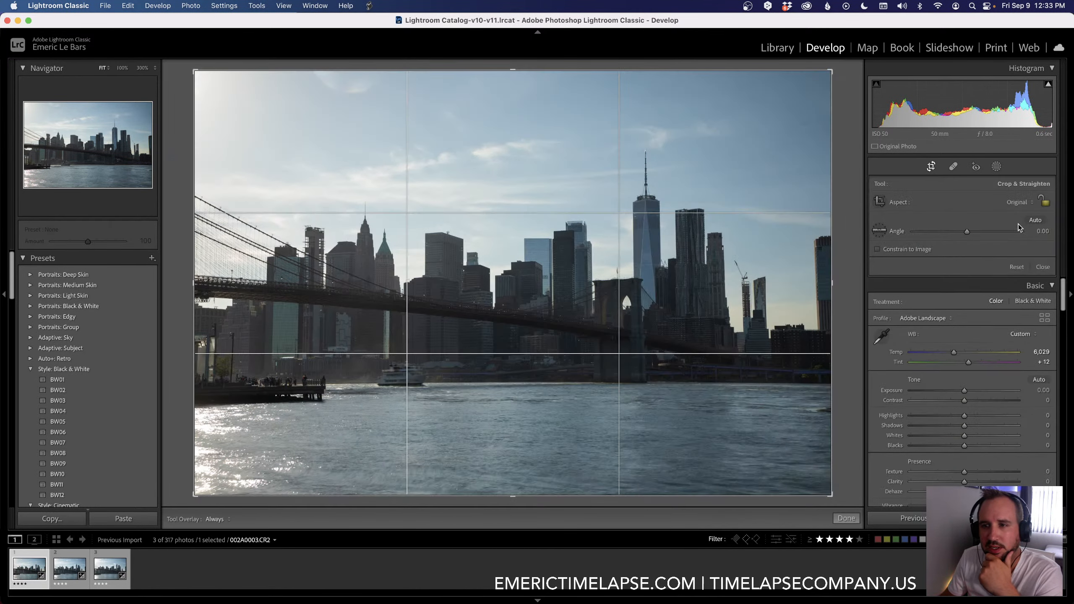
pyautogui.click(1032, 222)
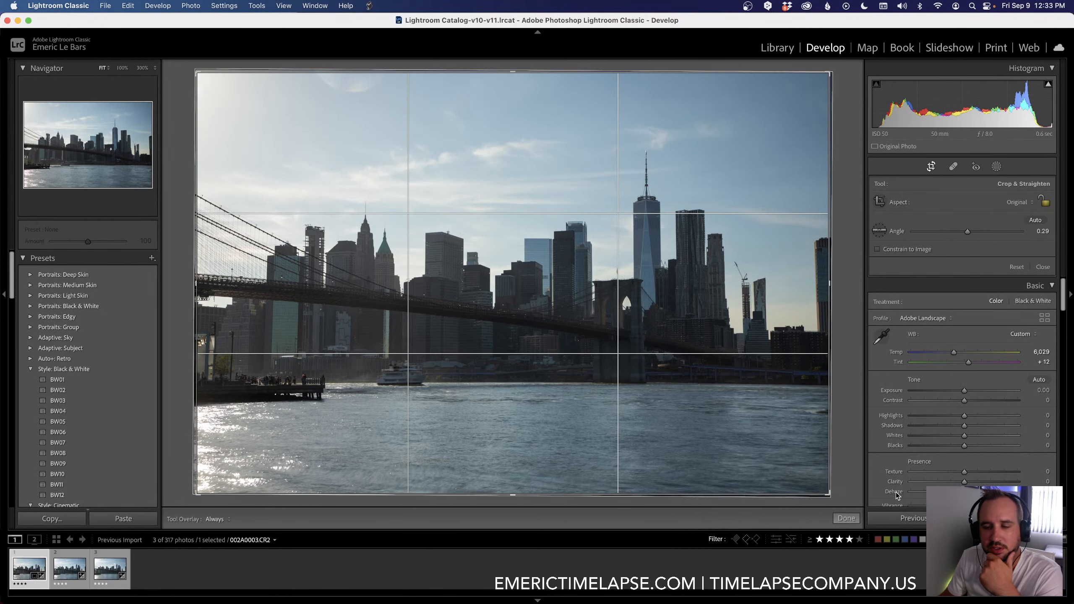
pyautogui.click(846, 518)
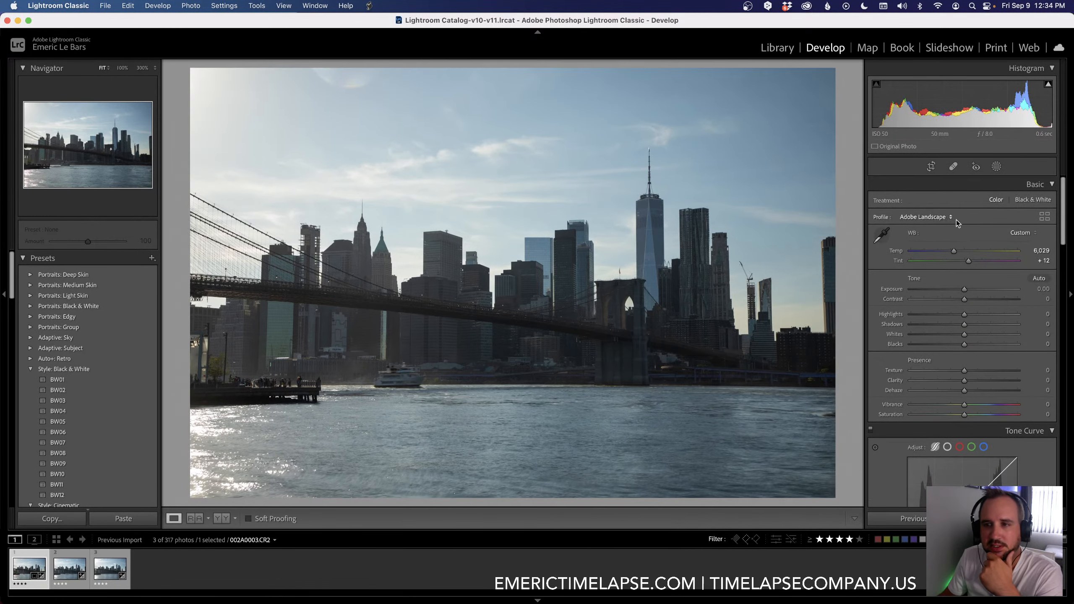
# Step: Start spot healing with Visualize Spots at maximum sensitivity and compare it with the normal view to find sensor dust
pyautogui.click(953, 166)
pyautogui.press('a')
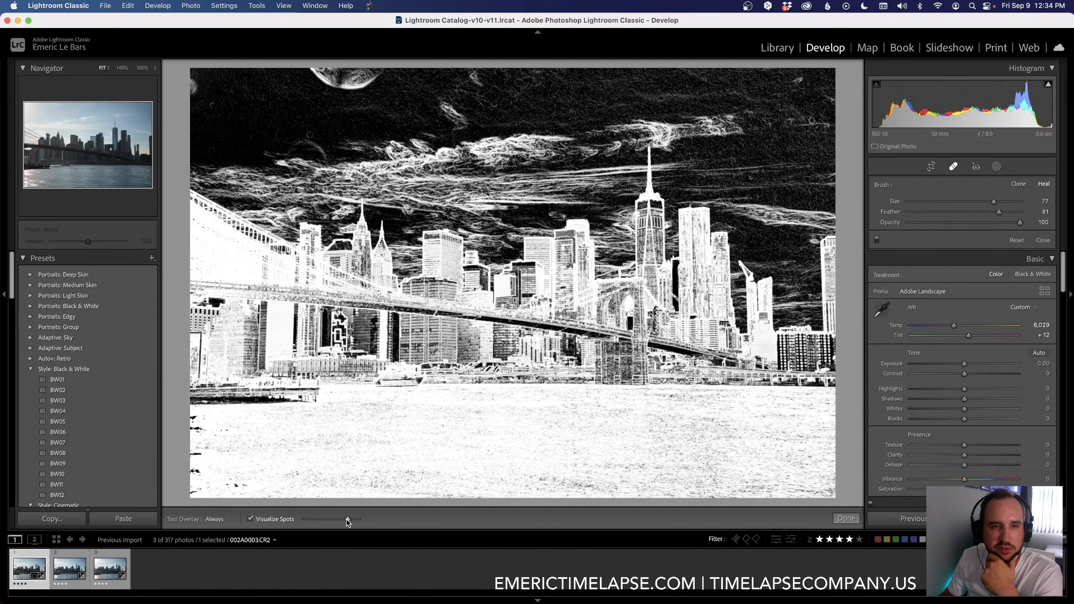
pyautogui.moveTo(346, 520); pyautogui.dragTo(375, 515)
pyautogui.scroll(-1, 313, 111)
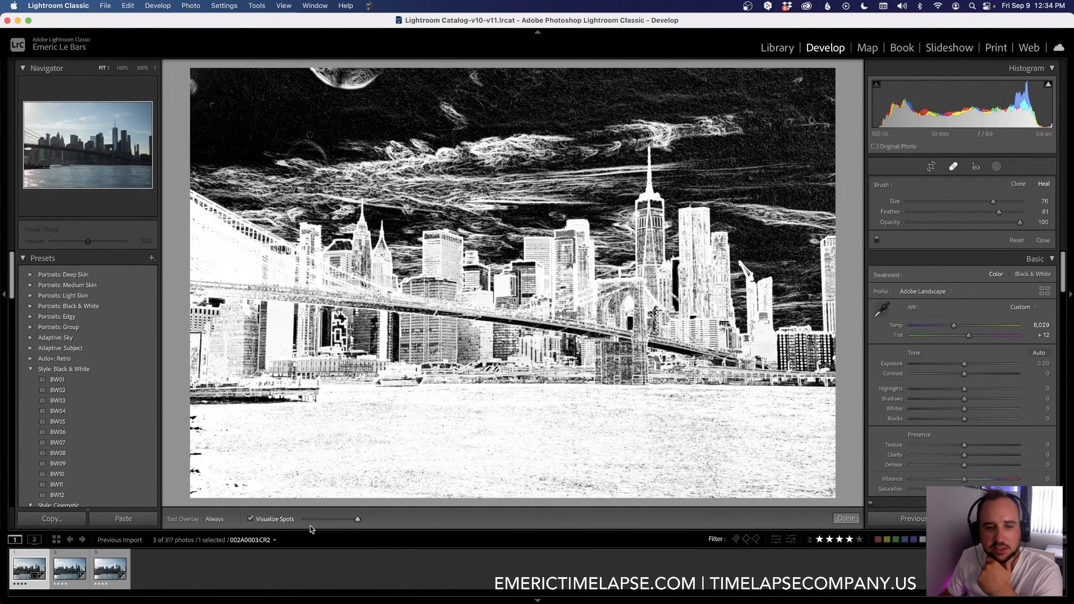
pyautogui.click(251, 519)
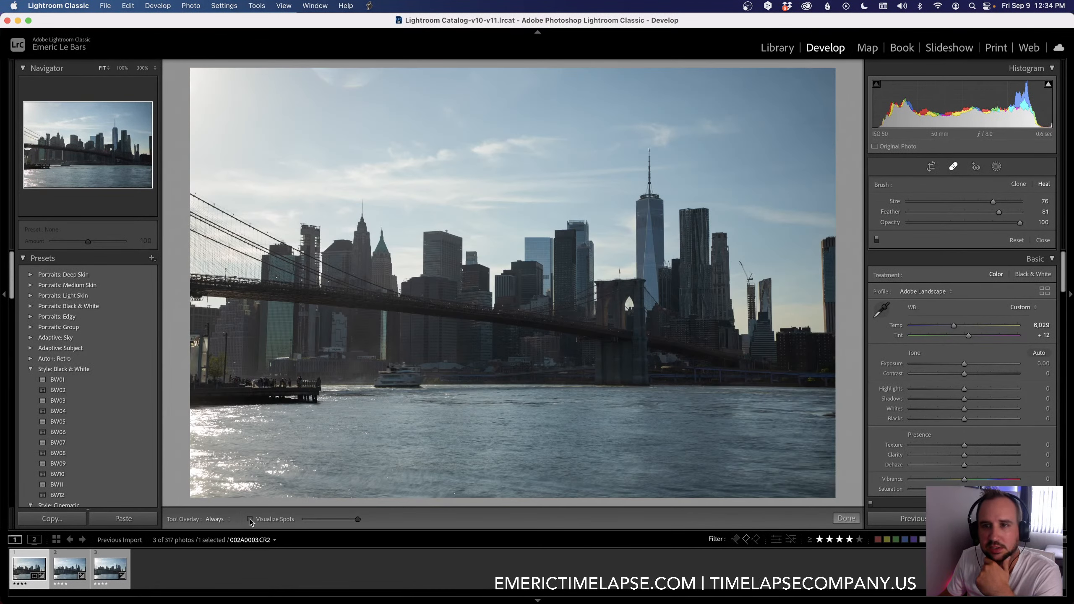
pyautogui.click(250, 519)
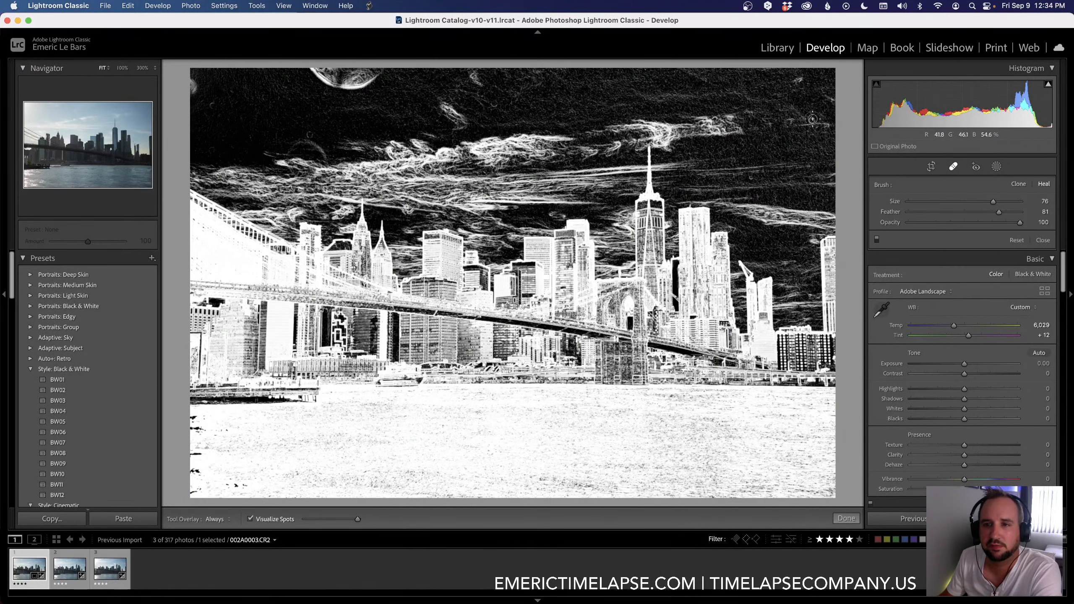
# Step: Heal three dust spots in the sky, repositioning the source area of the second one
pyautogui.click(811, 120)
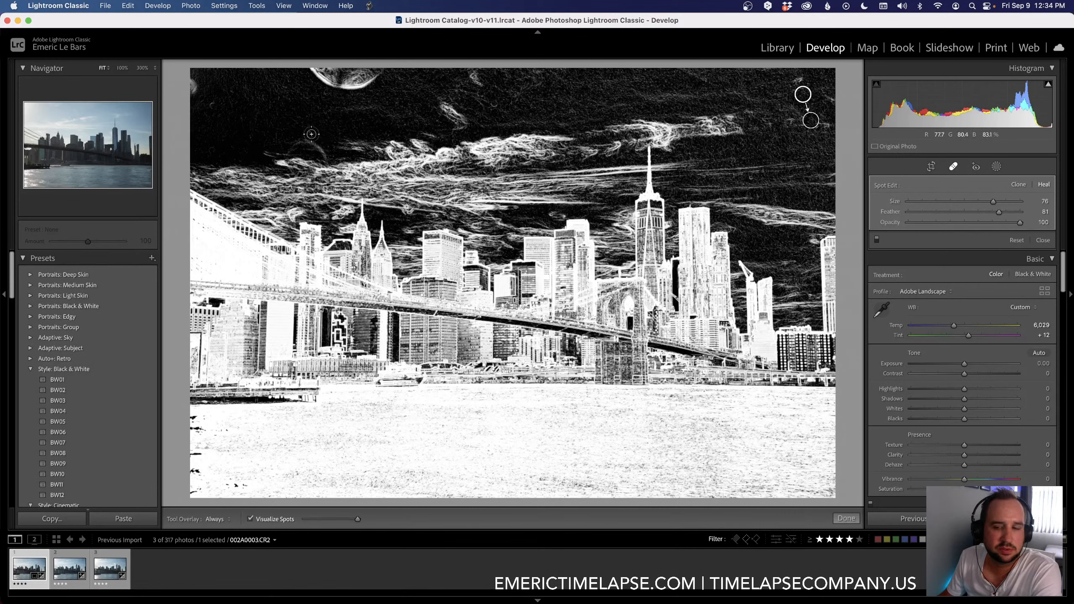
pyautogui.click(311, 134)
pyautogui.moveTo(331, 107); pyautogui.dragTo(322, 137)
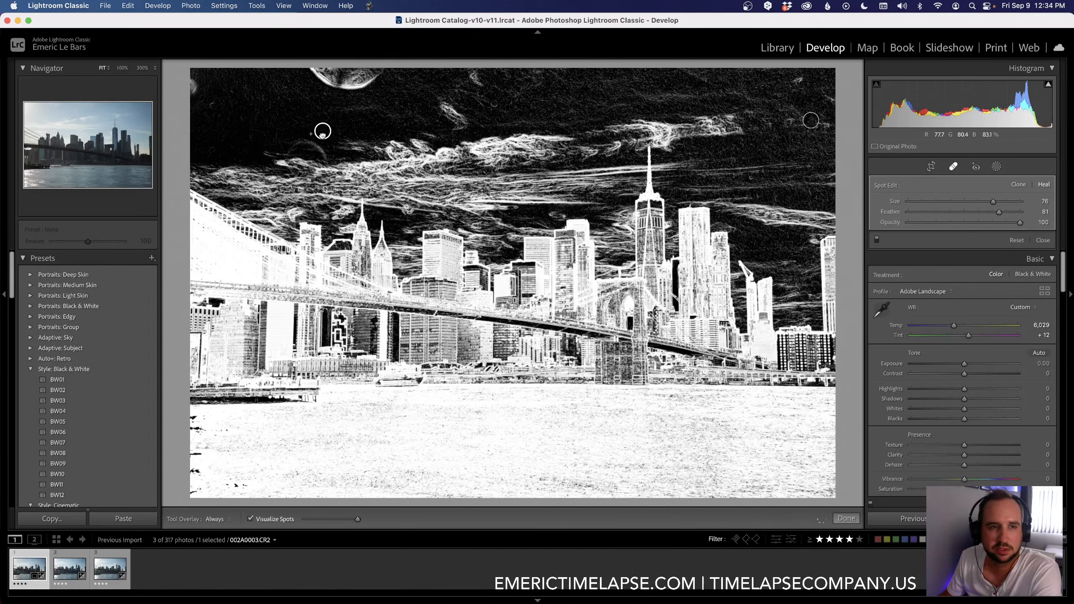
pyautogui.click(212, 107)
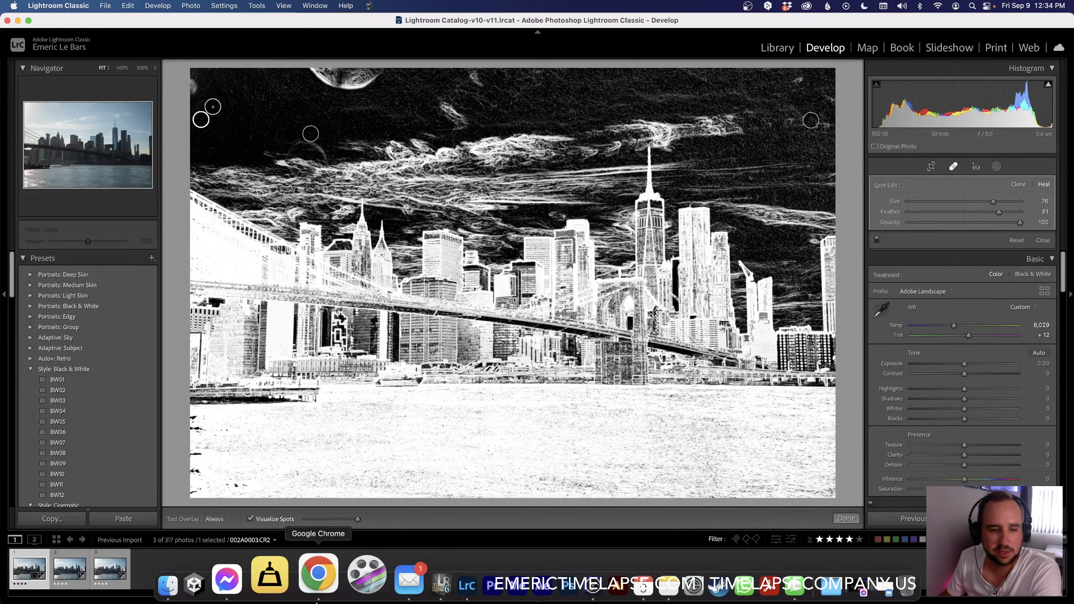
# Step: Switch to LRTimelapse to scrub the opening DUMBO DAY frames, and return to Lightroom Classic
pyautogui.click(426, 582)
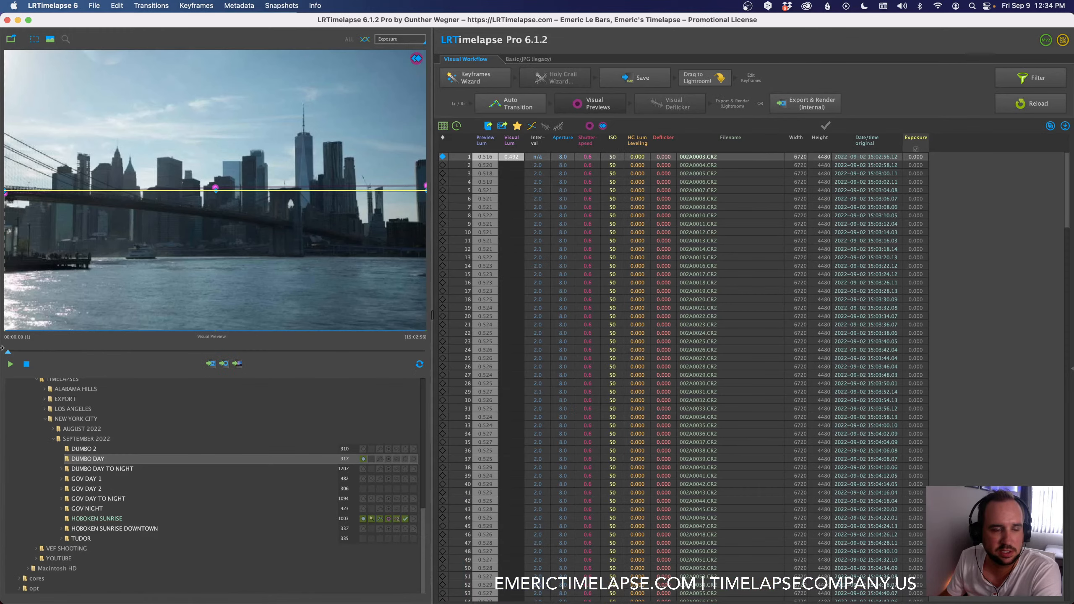
pyautogui.moveTo(9, 353)
pyautogui.mouseDown()
pyautogui.moveTo(274, 354)
pyautogui.moveTo(16, 353)
pyautogui.mouseUp()
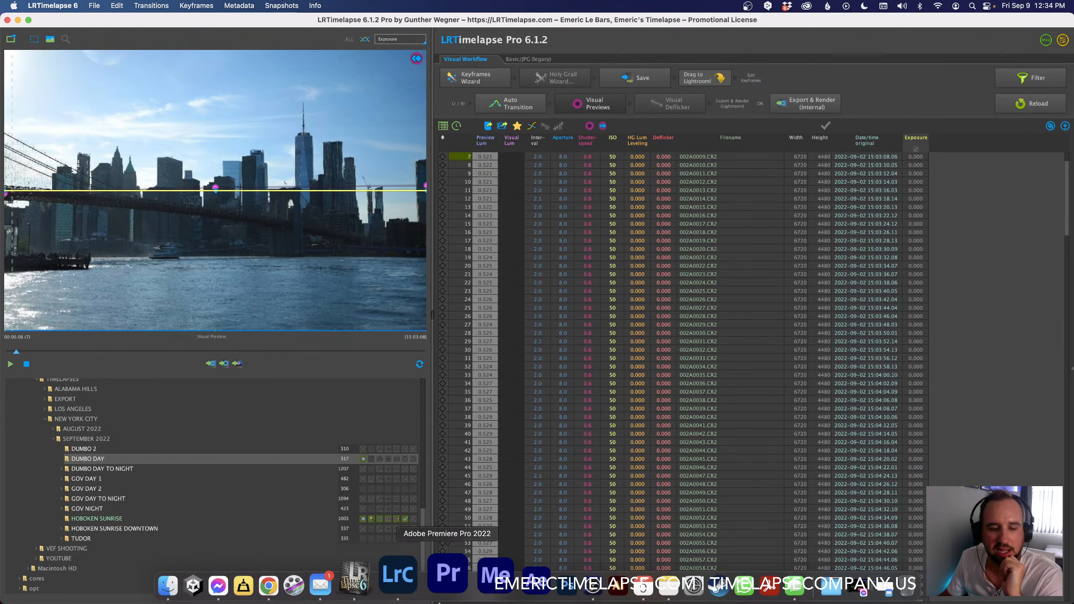
pyautogui.click(411, 591)
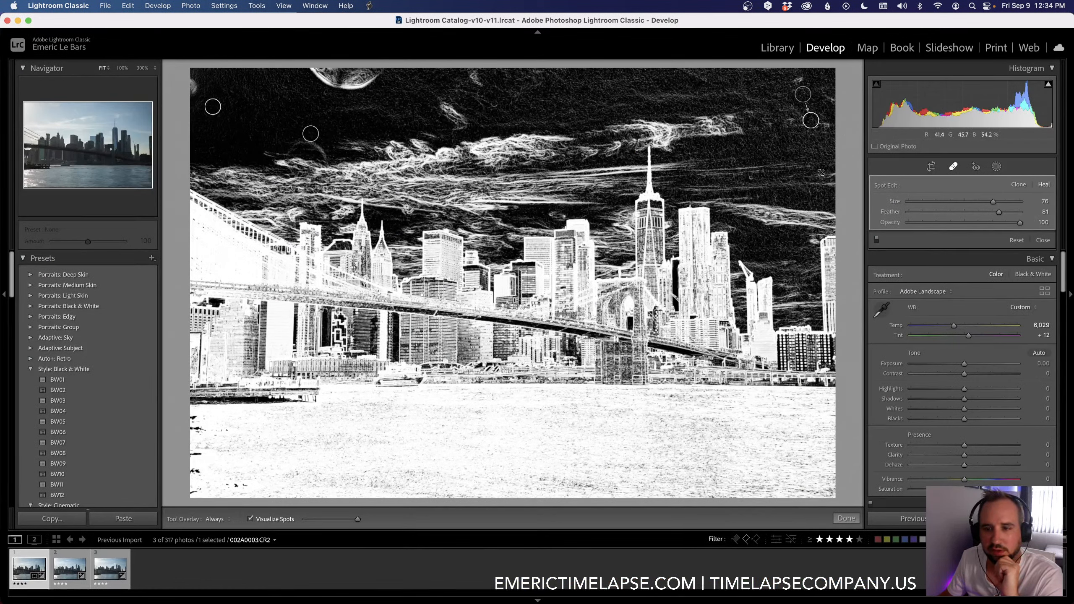
# Step: Finish the spot healing and set Highlights to -81, Shadows to +28, Whites to +29, and Blacks to -21
pyautogui.click(846, 518)
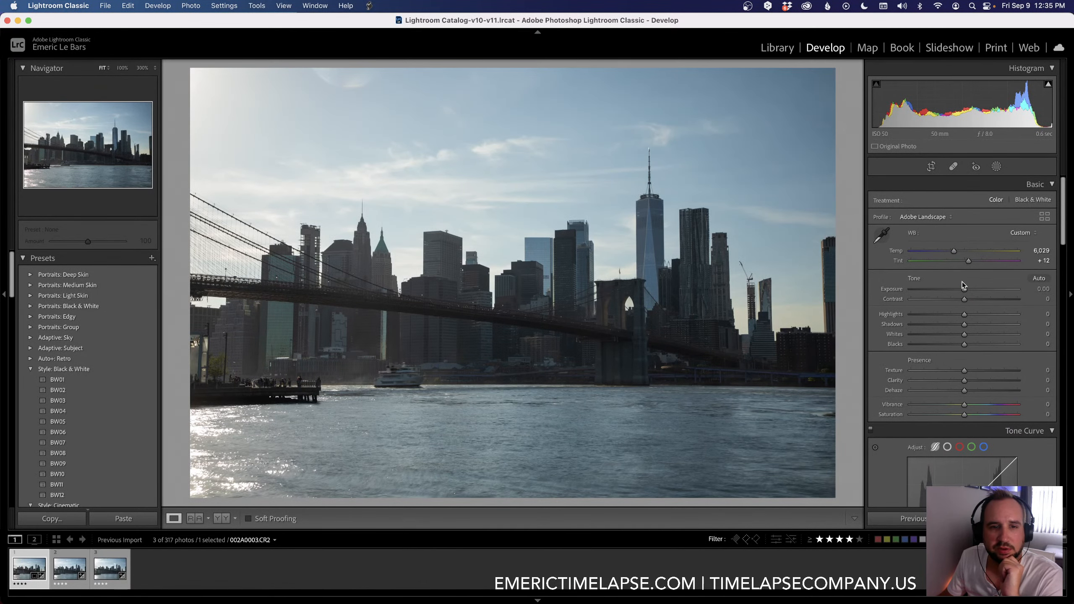
pyautogui.click(922, 315)
pyautogui.moveTo(923, 318); pyautogui.dragTo(978, 335)
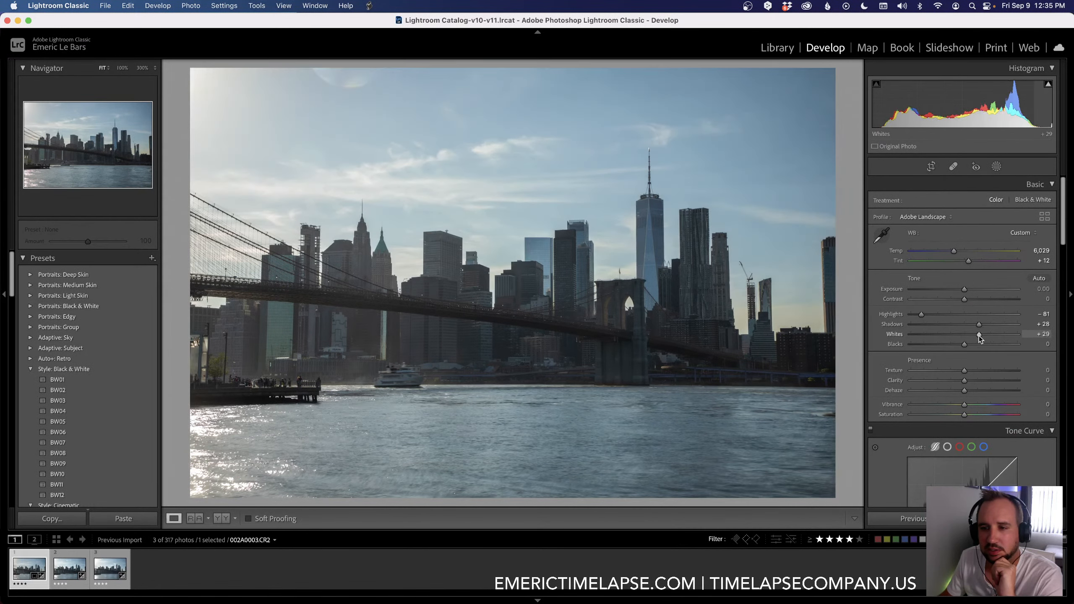
pyautogui.click(953, 345)
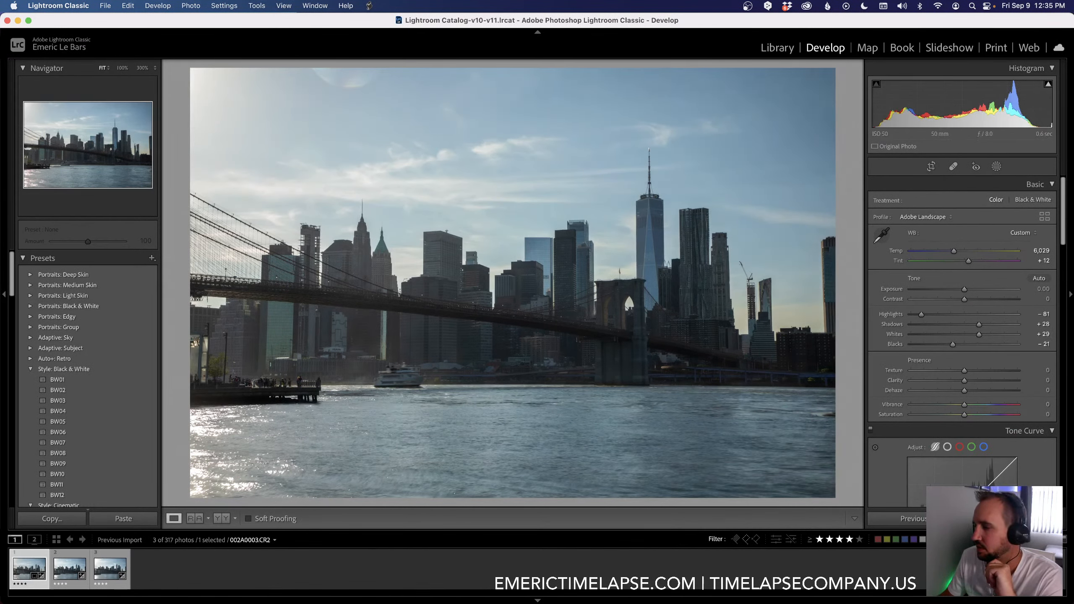
pyautogui.press('super+Tab')
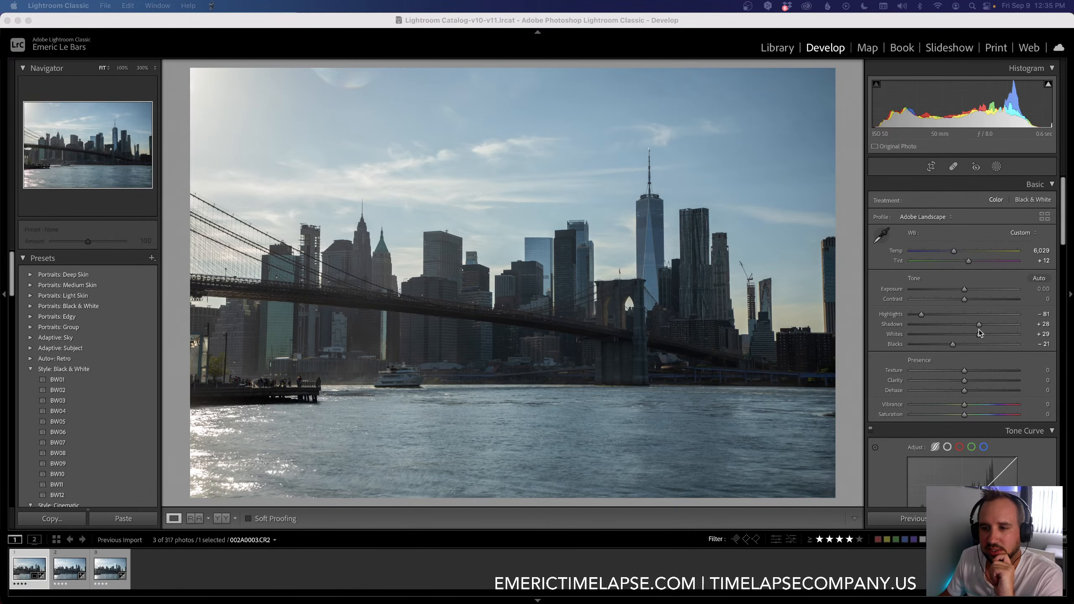
pyautogui.press('super+Tab')
pyautogui.press('super+Tab')
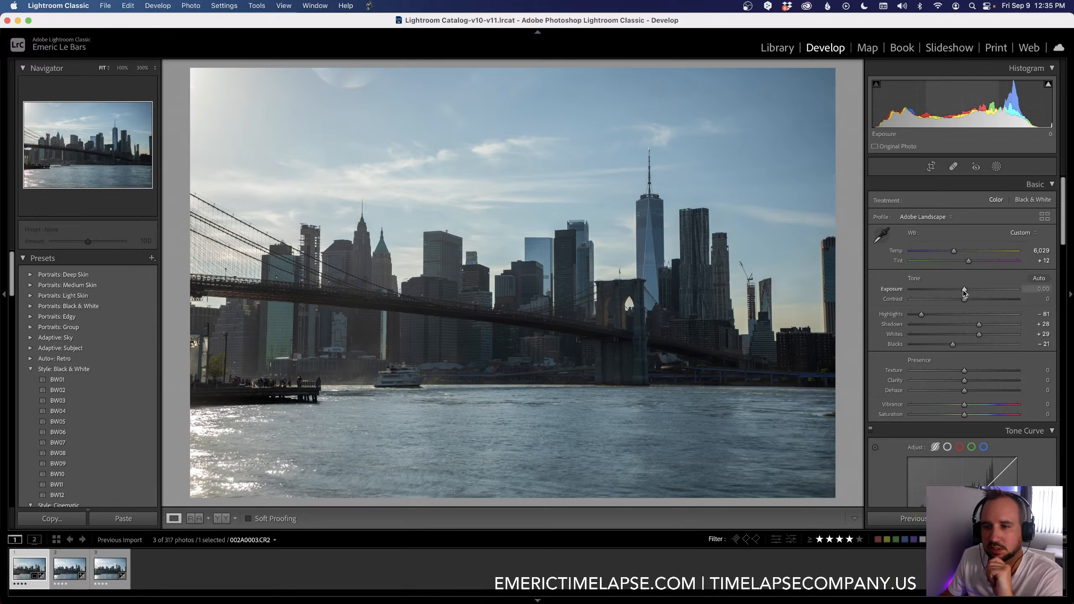
# Step: Refine the keyframe with Exposure +0.10, Contrast +22, Shadows +50, Temp 6,408, Tint +15, and Texture +20
pyautogui.moveTo(964, 299); pyautogui.dragTo(991, 329)
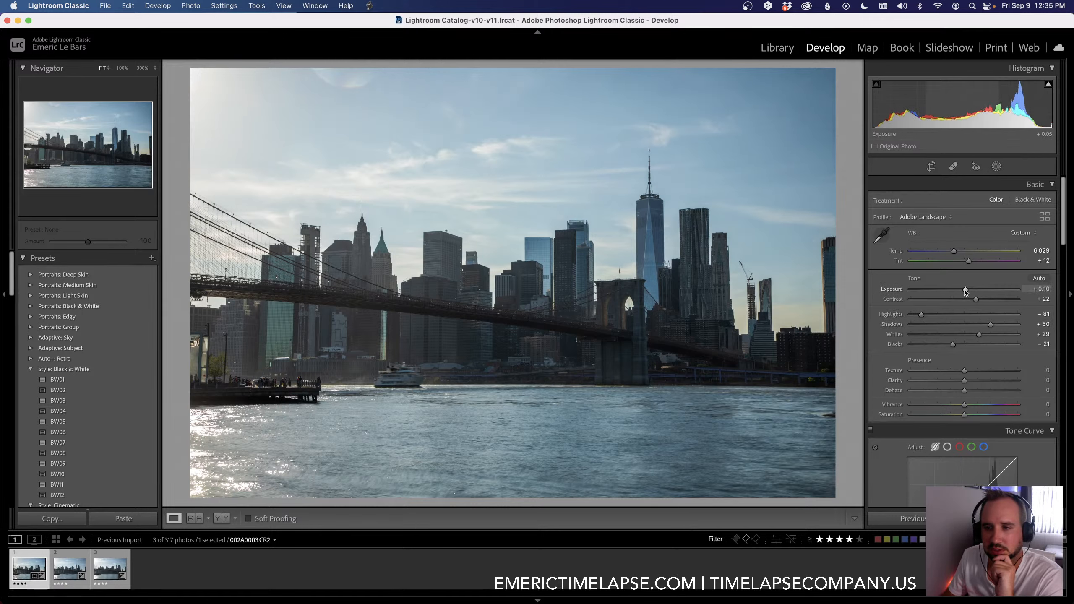
pyautogui.moveTo(964, 289); pyautogui.dragTo(966, 289)
pyautogui.moveTo(953, 251); pyautogui.dragTo(957, 252)
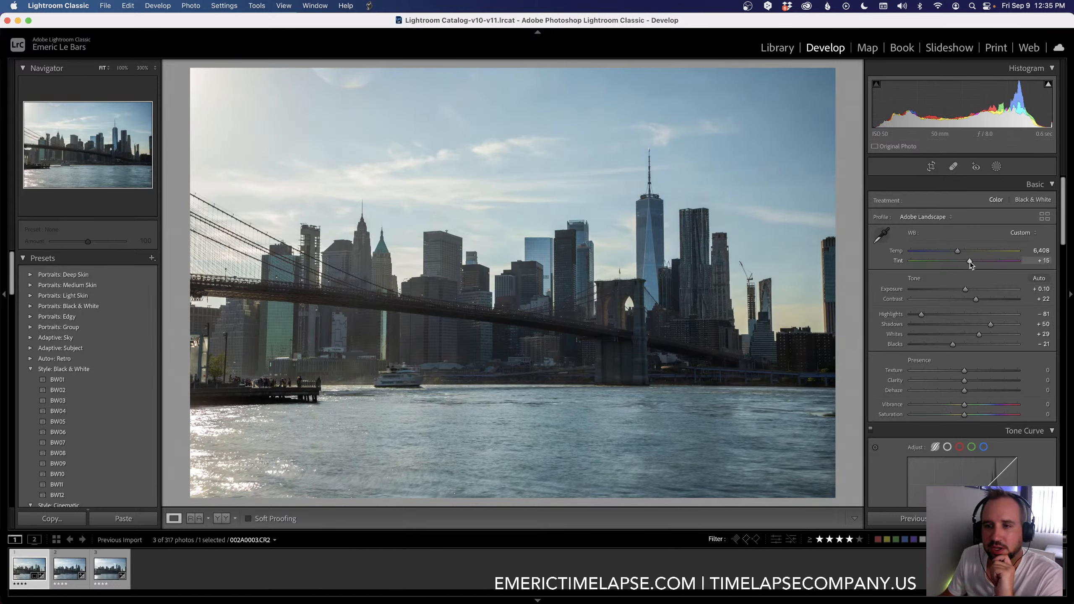
pyautogui.scroll(-1, 966, 321)
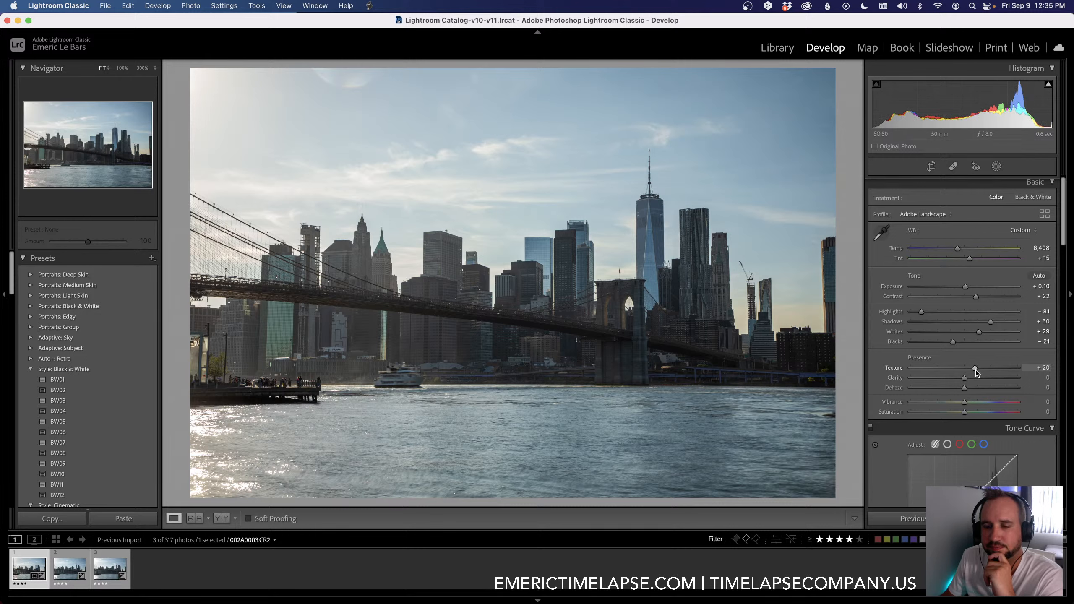
# Step: Set Clarity to +25, Dehaze to +5, and Tint to +19, and compare the keyframe with its original
pyautogui.moveTo(964, 378); pyautogui.dragTo(972, 379)
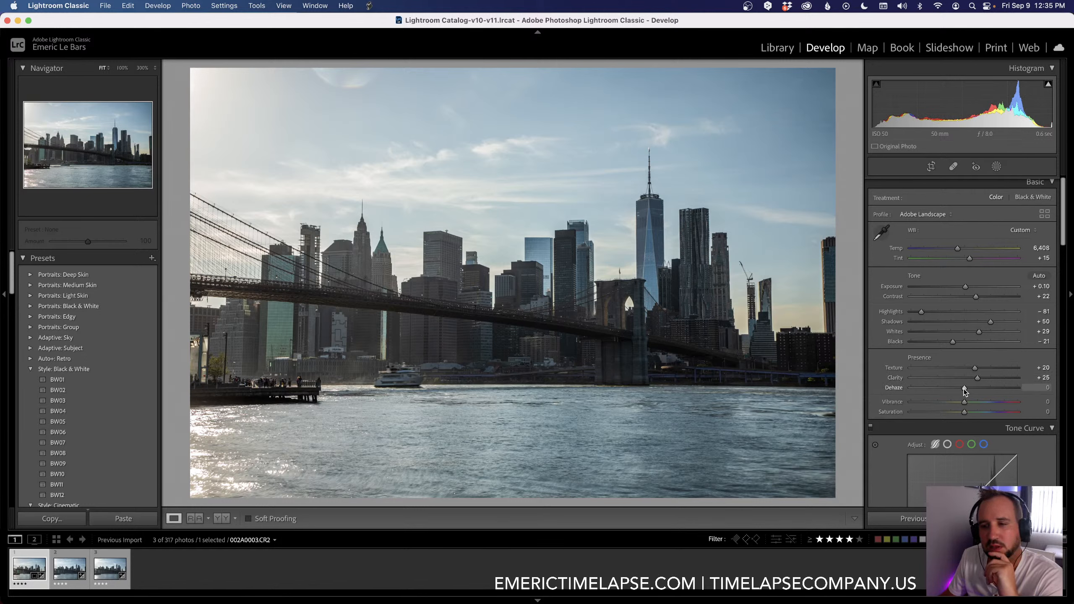
pyautogui.moveTo(965, 390); pyautogui.dragTo(968, 391)
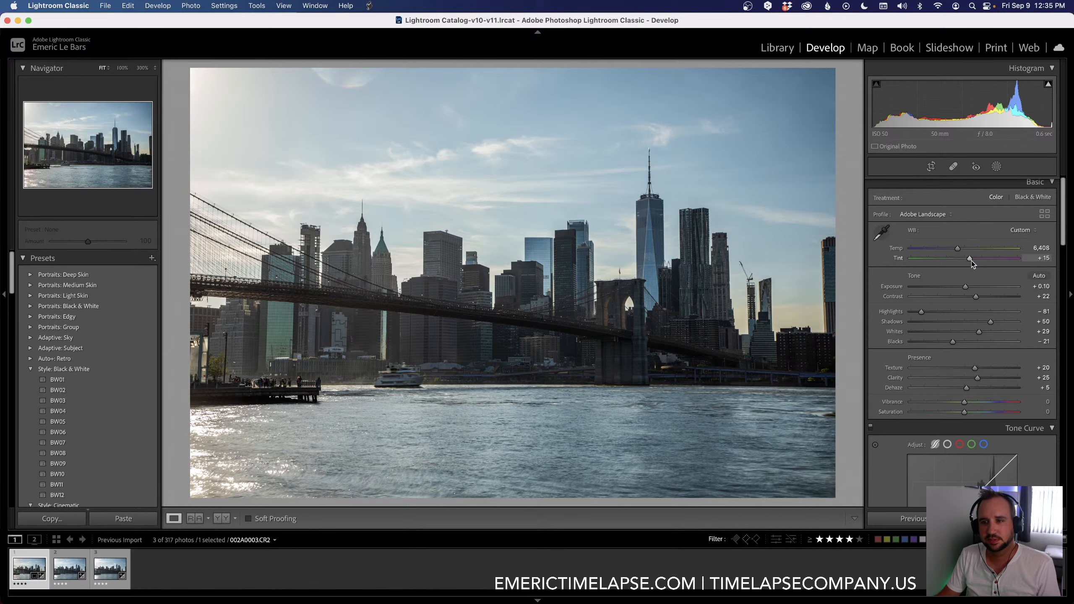
pyautogui.moveTo(971, 261); pyautogui.dragTo(972, 261)
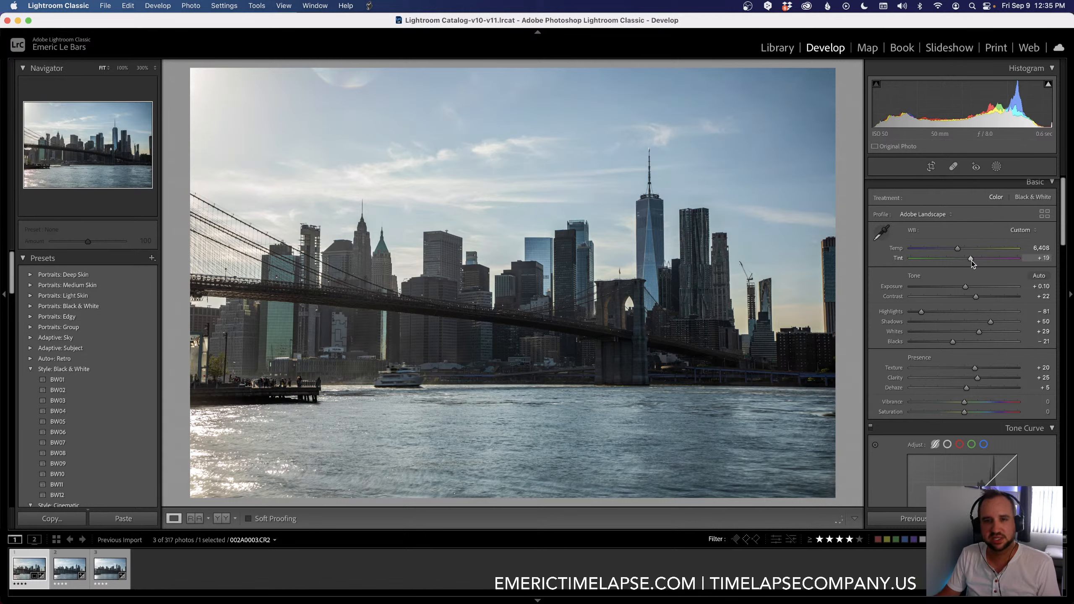
pyautogui.moveTo(973, 261); pyautogui.dragTo(971, 262)
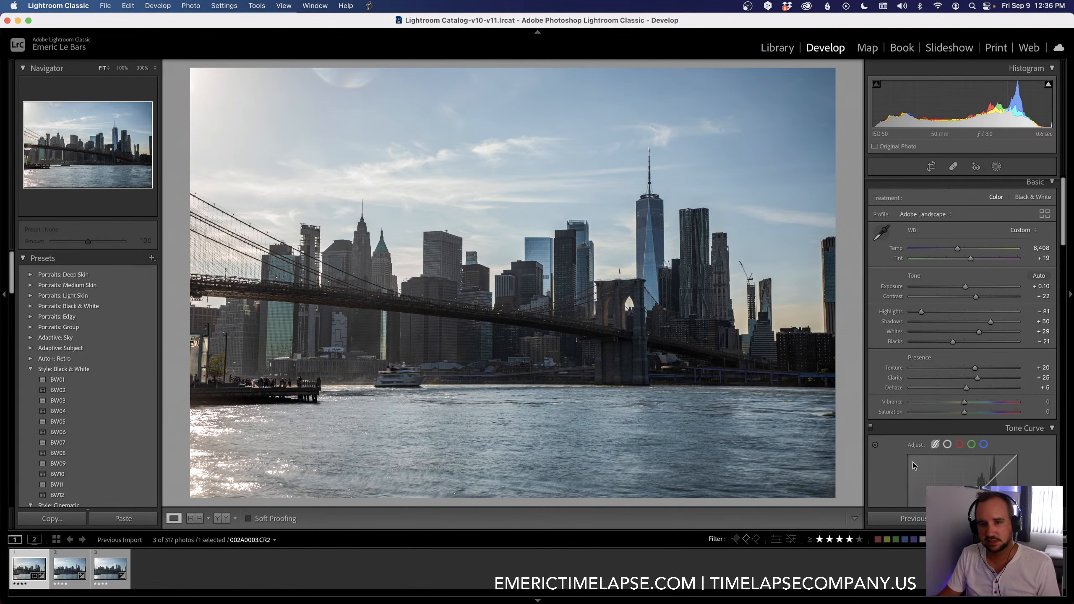
pyautogui.scroll(-3, 902, 468)
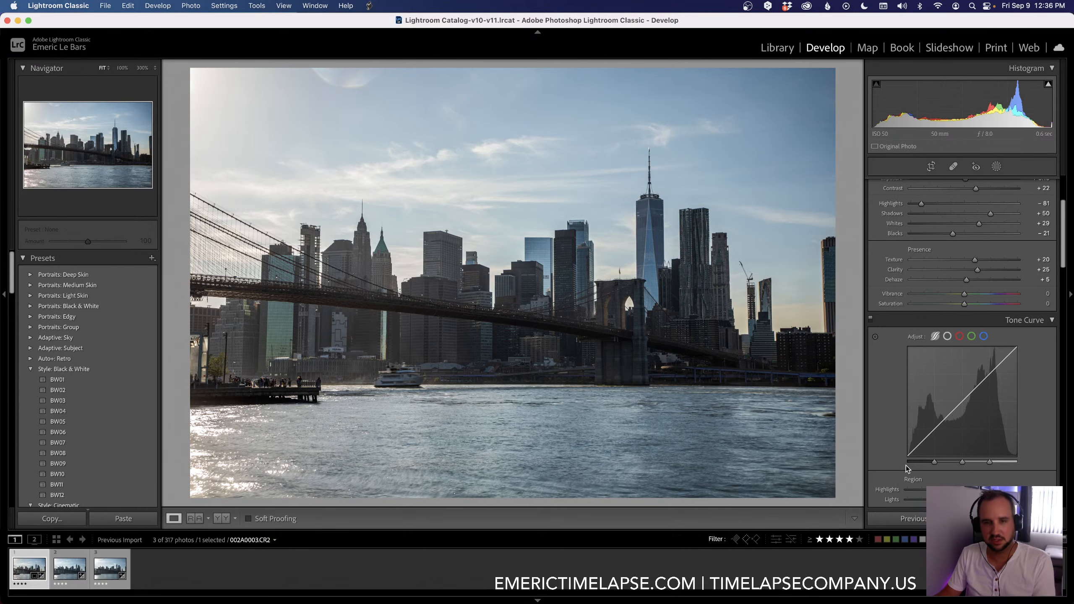
pyautogui.press('\\')
pyautogui.press('\\')
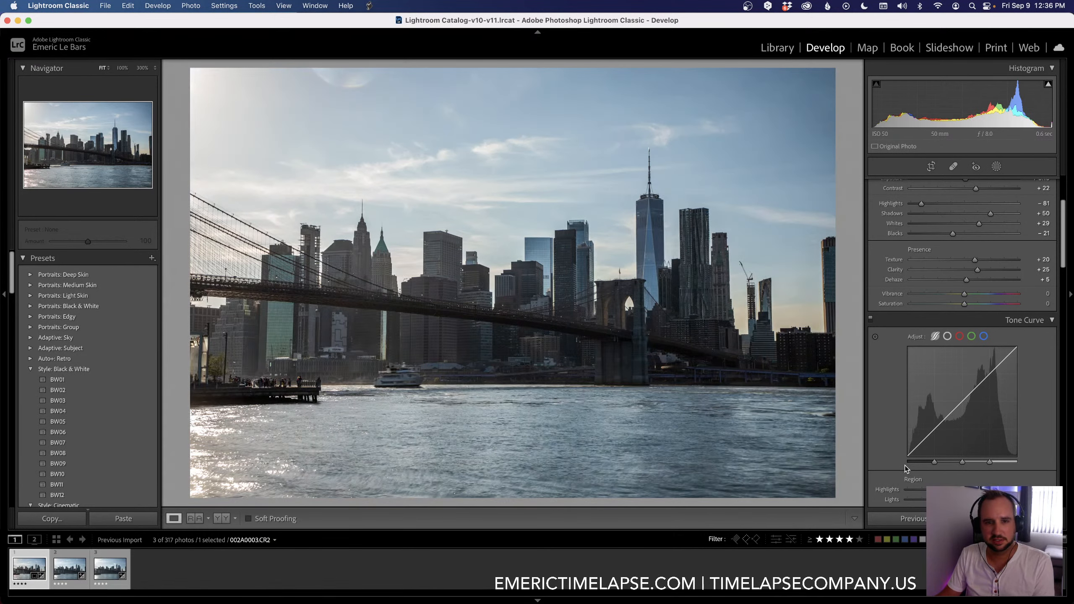
# Step: Set Vibrance to +33 and Saturation to +6, and warm the white balance to Temp 6,838 and Tint +21
pyautogui.scroll(3, 907, 460)
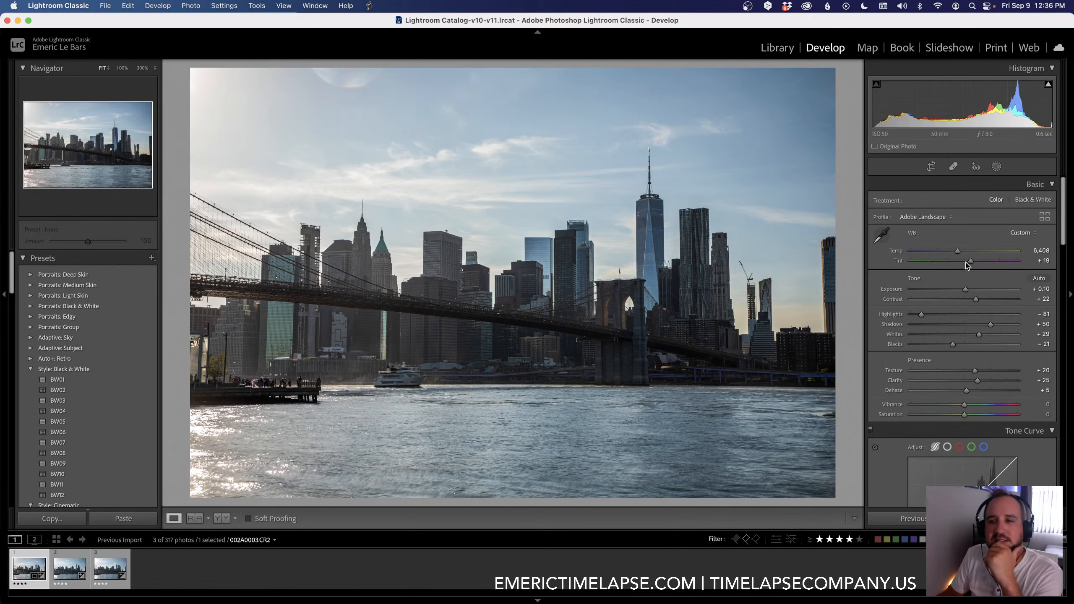
pyautogui.moveTo(957, 251); pyautogui.dragTo(959, 253)
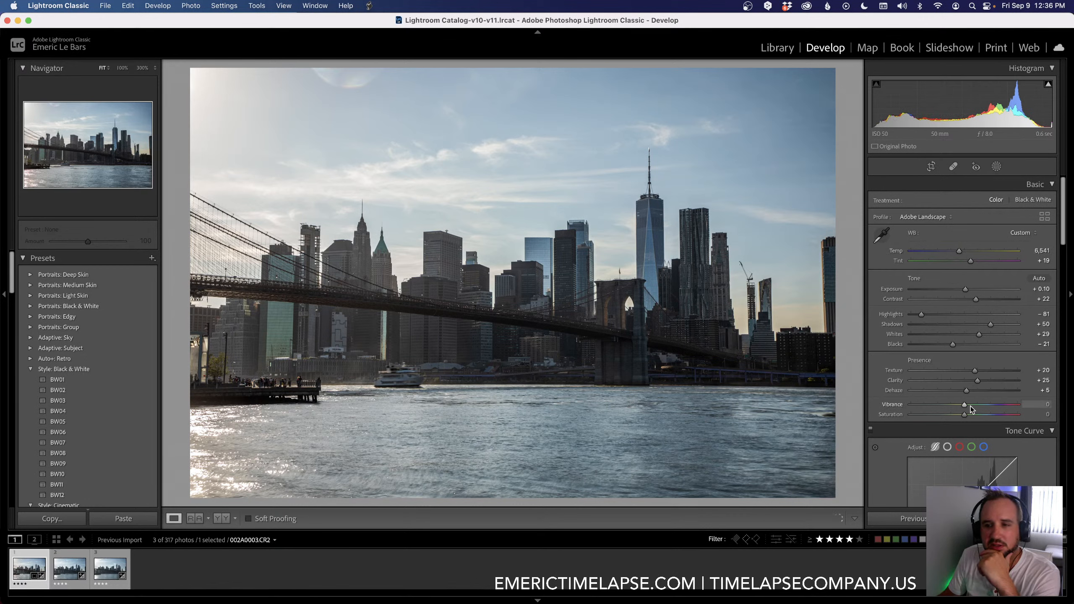
pyautogui.moveTo(968, 406); pyautogui.dragTo(983, 406)
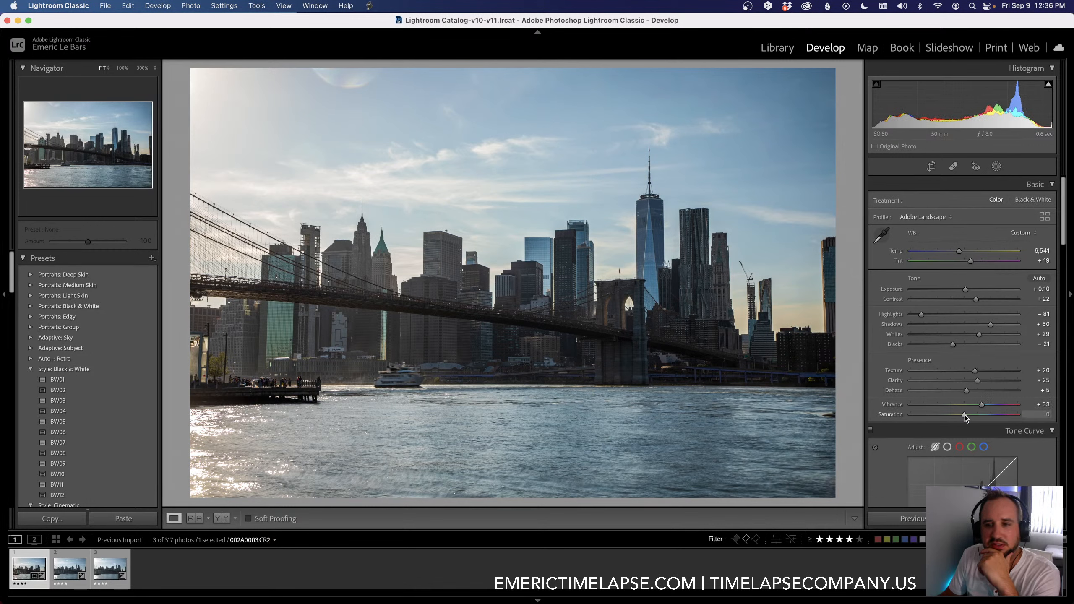
pyautogui.moveTo(966, 414); pyautogui.dragTo(967, 414)
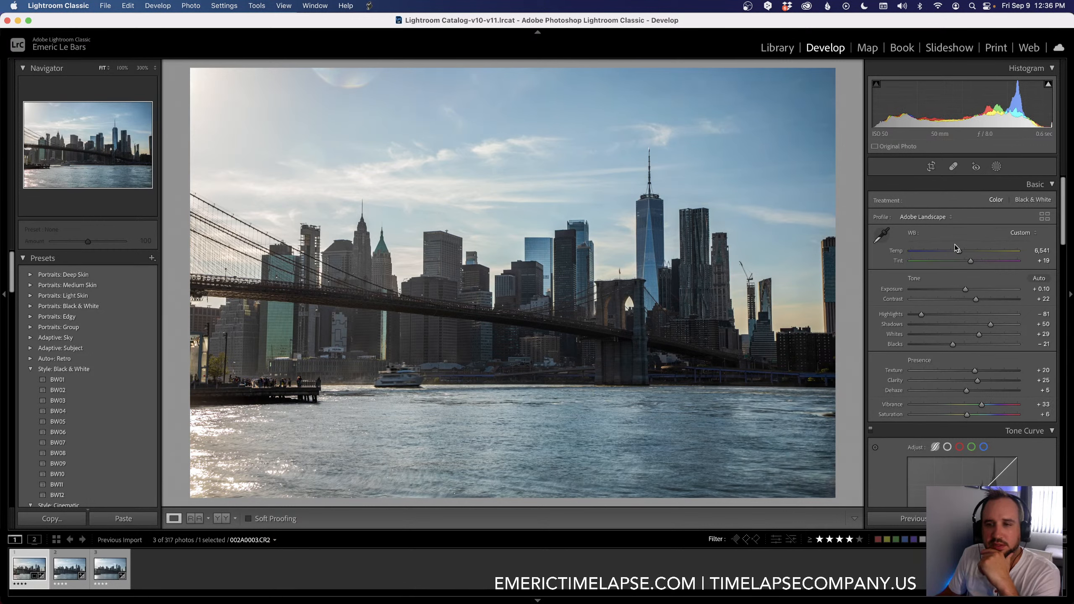
pyautogui.moveTo(957, 250); pyautogui.dragTo(961, 250)
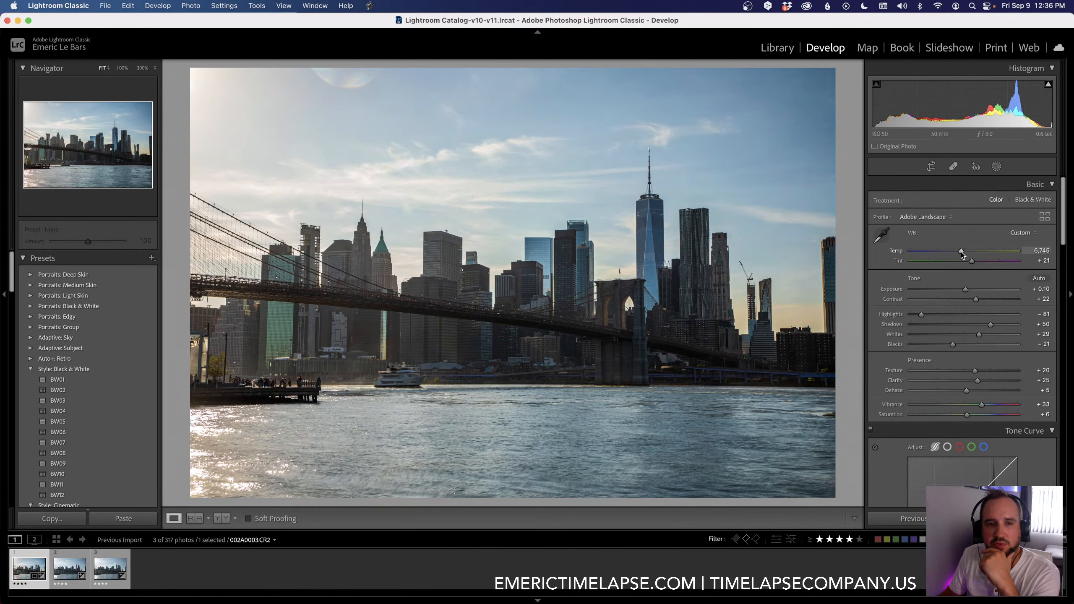
pyautogui.moveTo(961, 252); pyautogui.dragTo(961, 252)
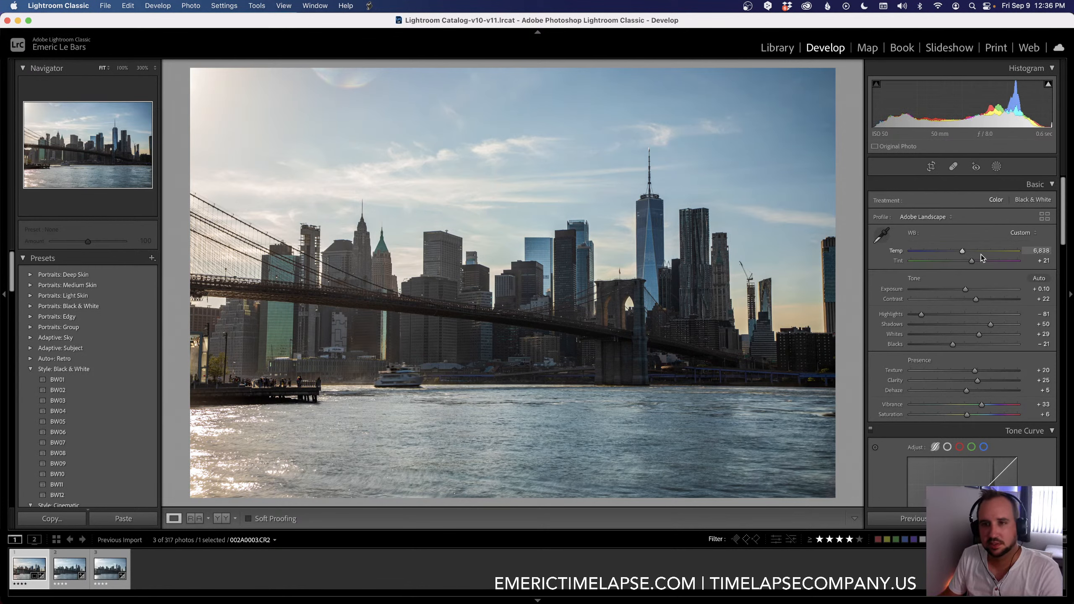
# Step: Warm the white balance further to Temp 7,511 and Tint +26, set Shadows to +48, and compare with the original
pyautogui.click(1020, 233)
pyautogui.click(985, 152)
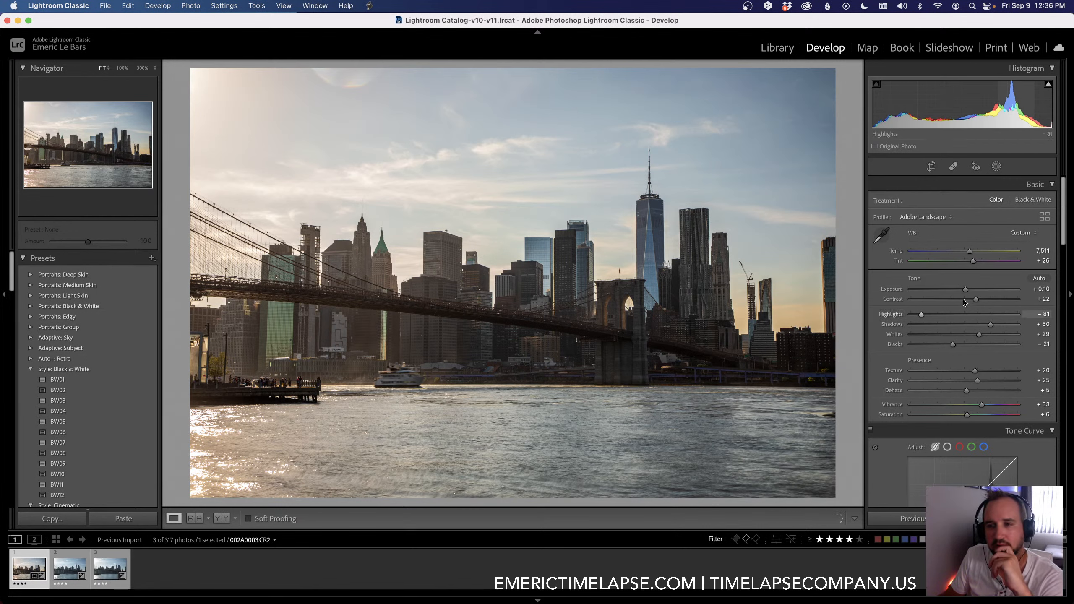
pyautogui.press('\\')
pyautogui.press('\\')
pyautogui.press('\\')
pyautogui.press('\\')
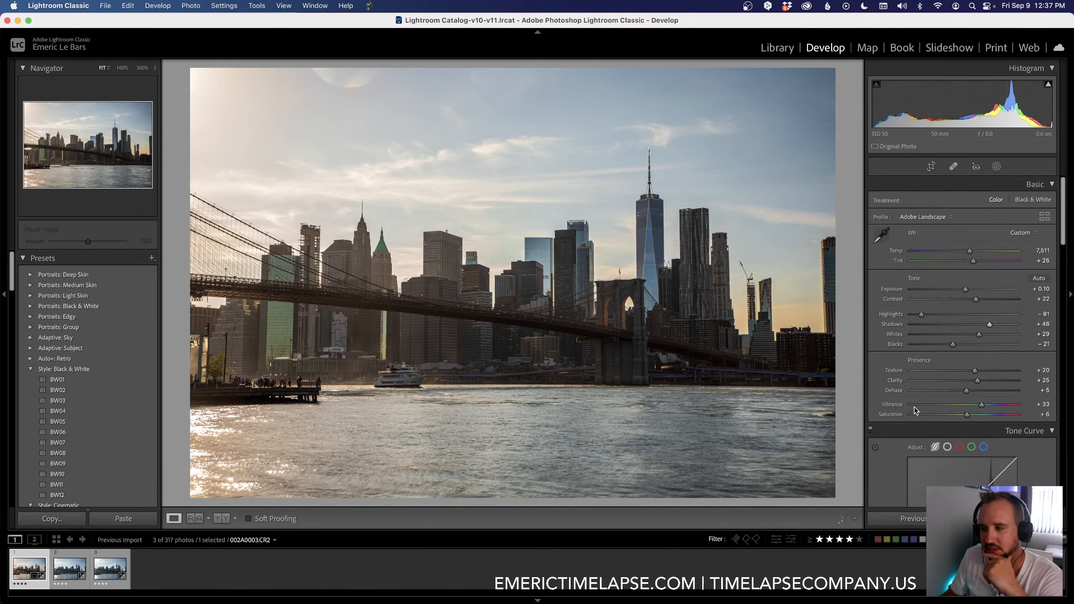
# Step: Fine-tune the white balance to Temp 7,216 and Tint +29
pyautogui.scroll(-15, 914, 406)
pyautogui.scroll(-5, 914, 408)
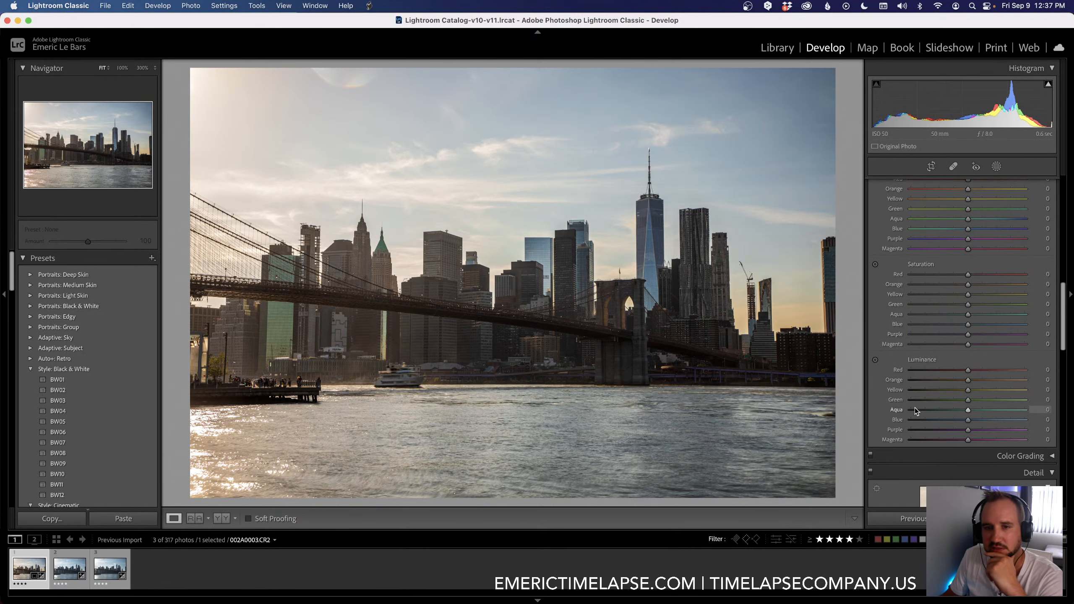
pyautogui.scroll(20, 915, 408)
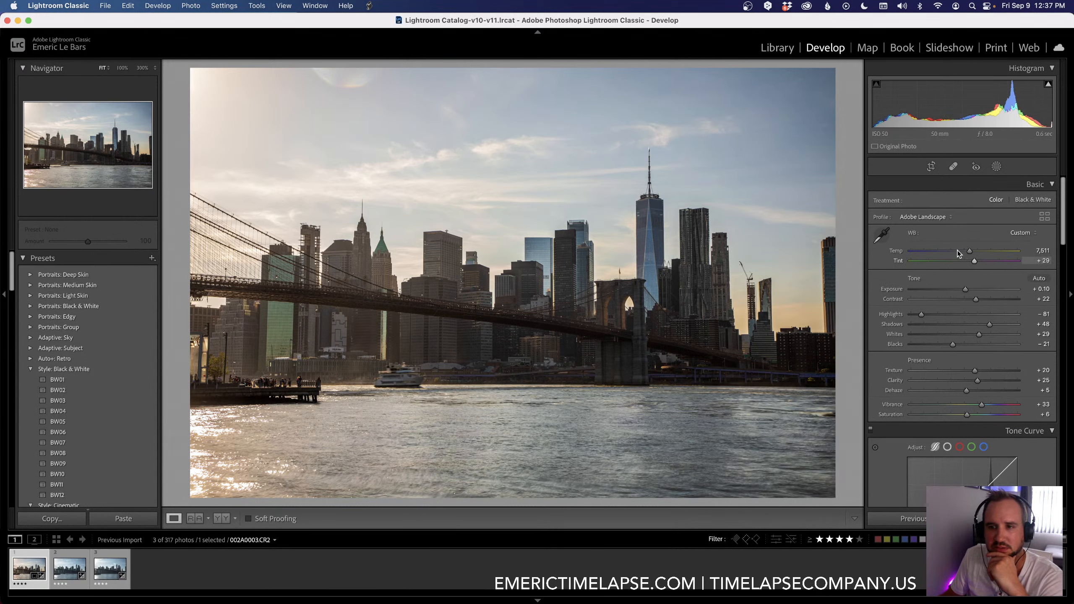
pyautogui.moveTo(970, 251); pyautogui.dragTo(968, 250)
pyautogui.moveTo(969, 250); pyautogui.dragTo(968, 250)
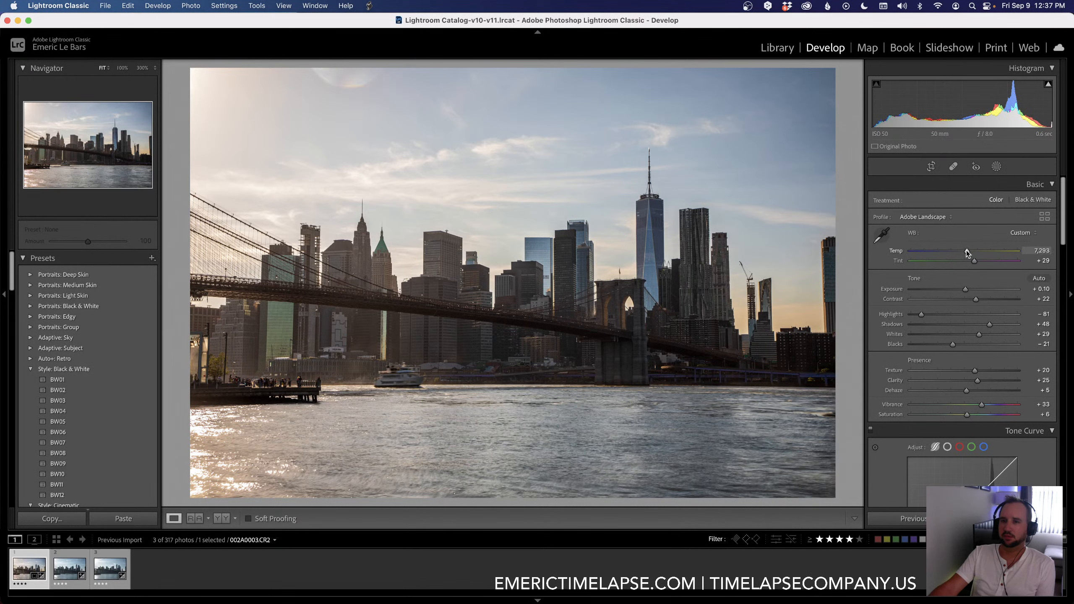
pyautogui.moveTo(967, 250); pyautogui.dragTo(965, 250)
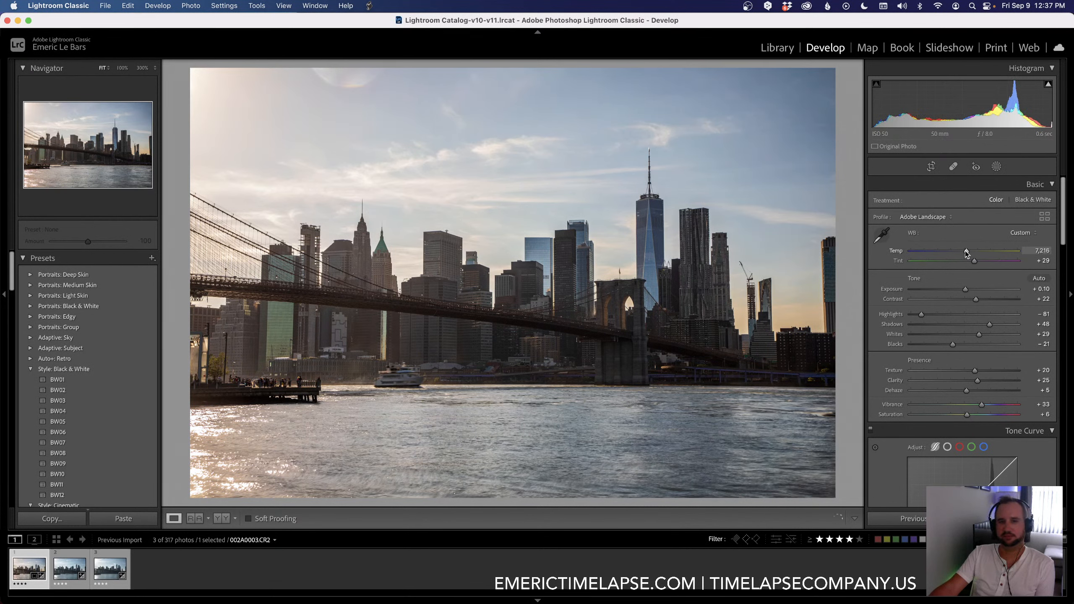
# Step: Set Blue saturation to +24 and Blue luminance to -8, resetting the Blue hue to its default
pyautogui.scroll(-15, 881, 364)
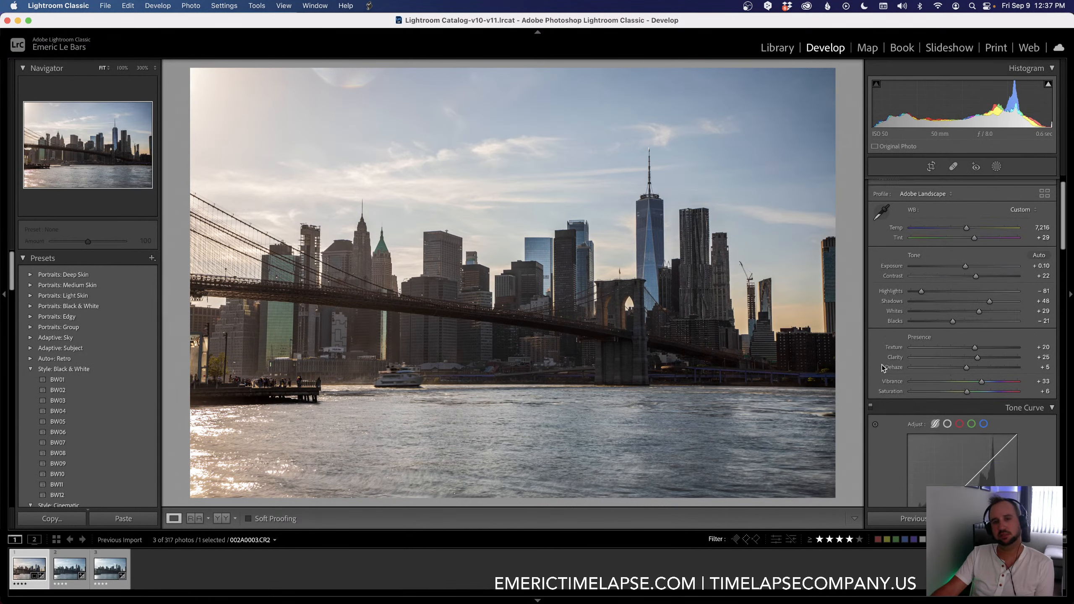
pyautogui.scroll(3, 901, 360)
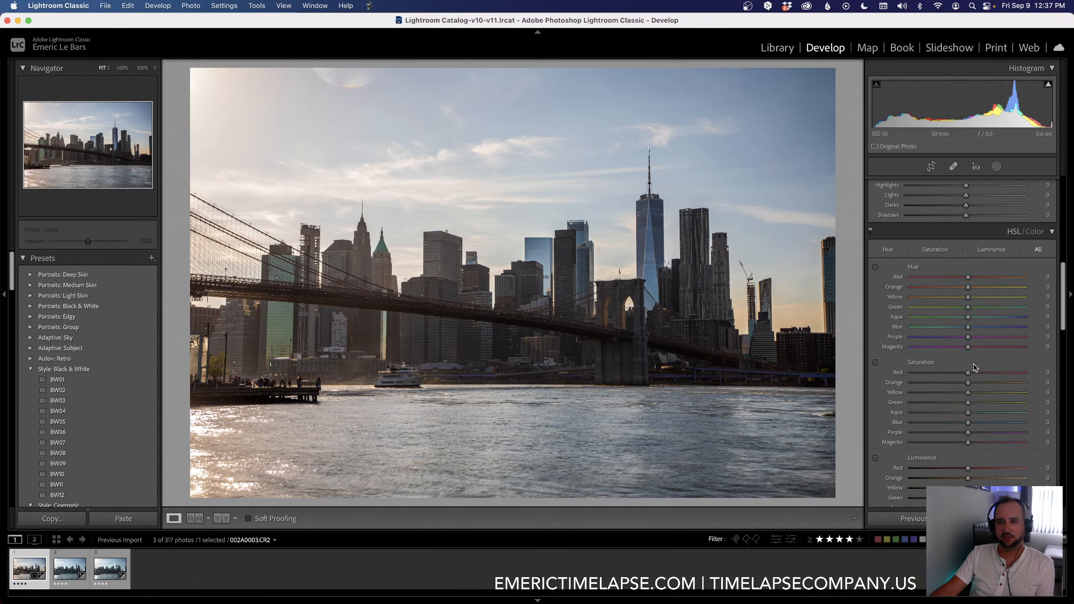
pyautogui.moveTo(974, 423)
pyautogui.mouseDown()
pyautogui.moveTo(1009, 422)
pyautogui.moveTo(957, 419)
pyautogui.moveTo(983, 420)
pyautogui.mouseUp()
pyautogui.moveTo(952, 331); pyautogui.dragTo(957, 332)
pyautogui.doubleClick(908, 329)
pyautogui.scroll(-3, 948, 467)
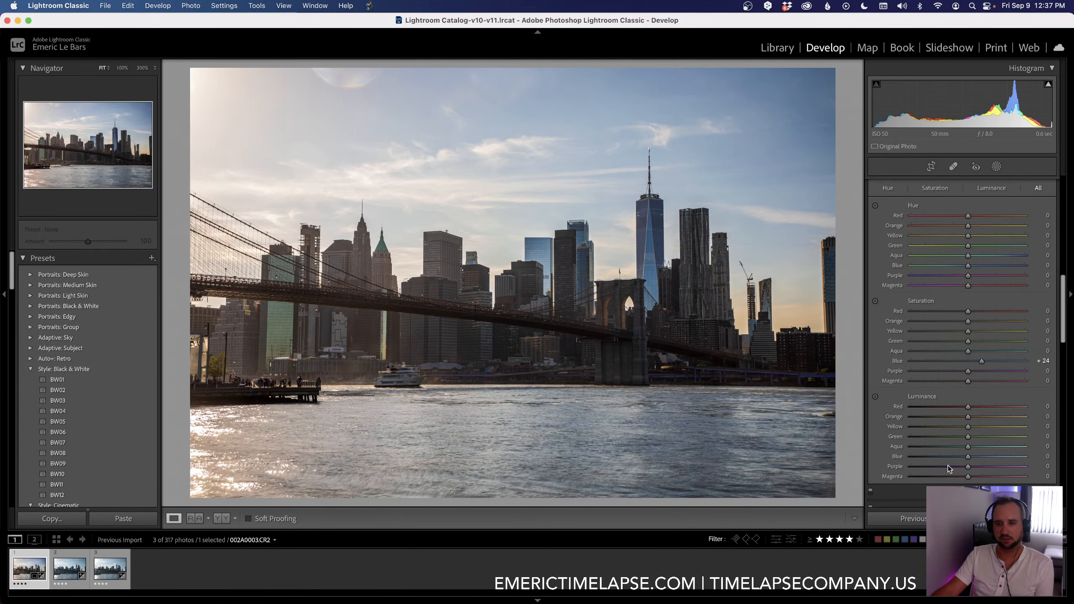
pyautogui.moveTo(964, 458)
pyautogui.mouseDown()
pyautogui.moveTo(943, 458)
pyautogui.moveTo(962, 458)
pyautogui.mouseUp()
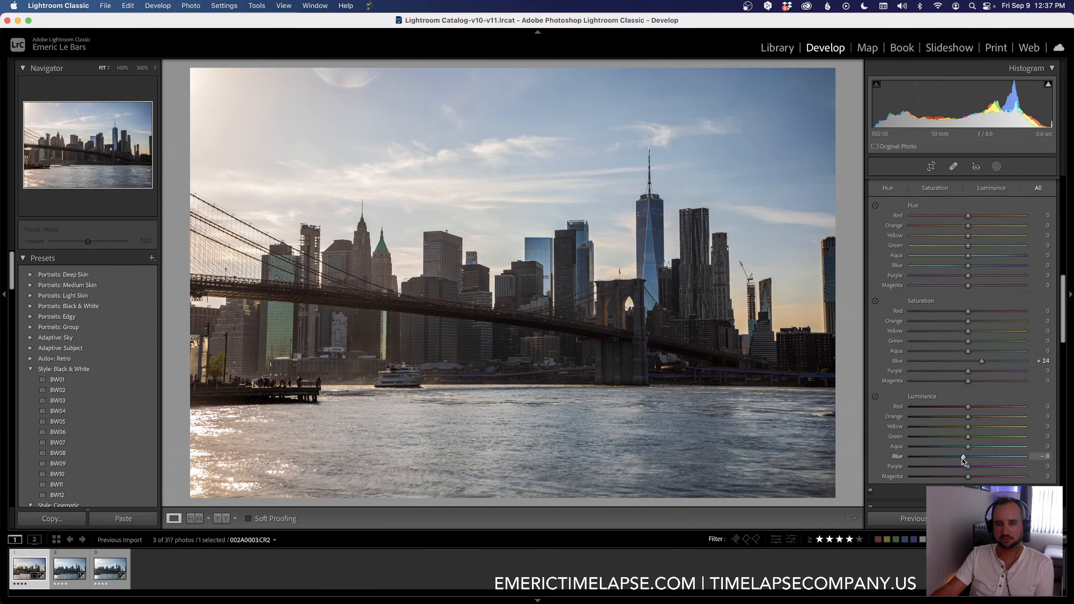
# Step: Set the sharpening Amount to 47 and Masking to 46, and the luminance noise reduction to 10
pyautogui.scroll(-5, 895, 428)
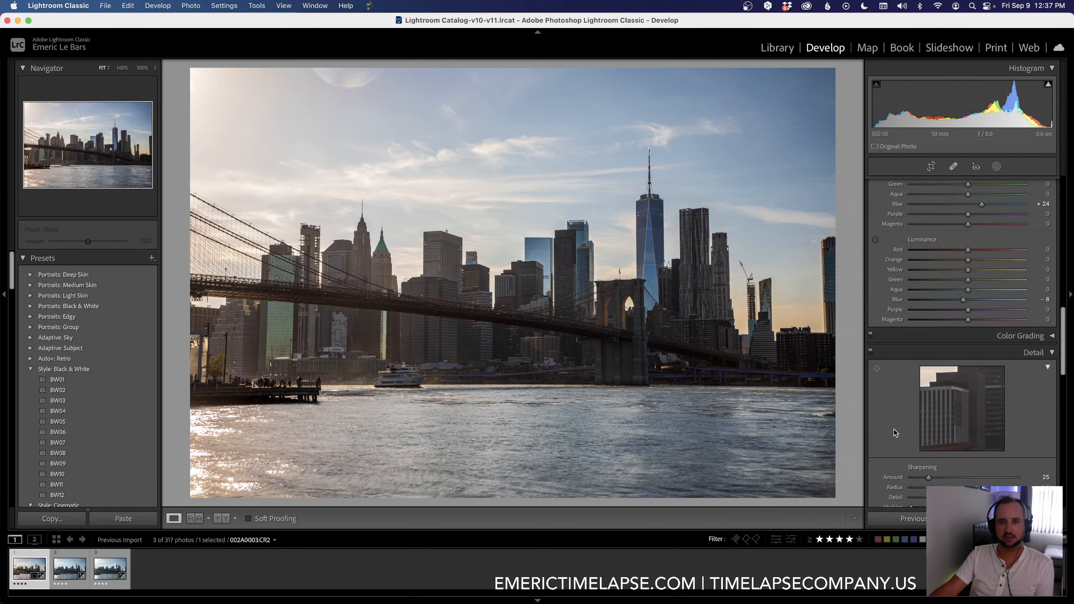
pyautogui.scroll(-6, 894, 430)
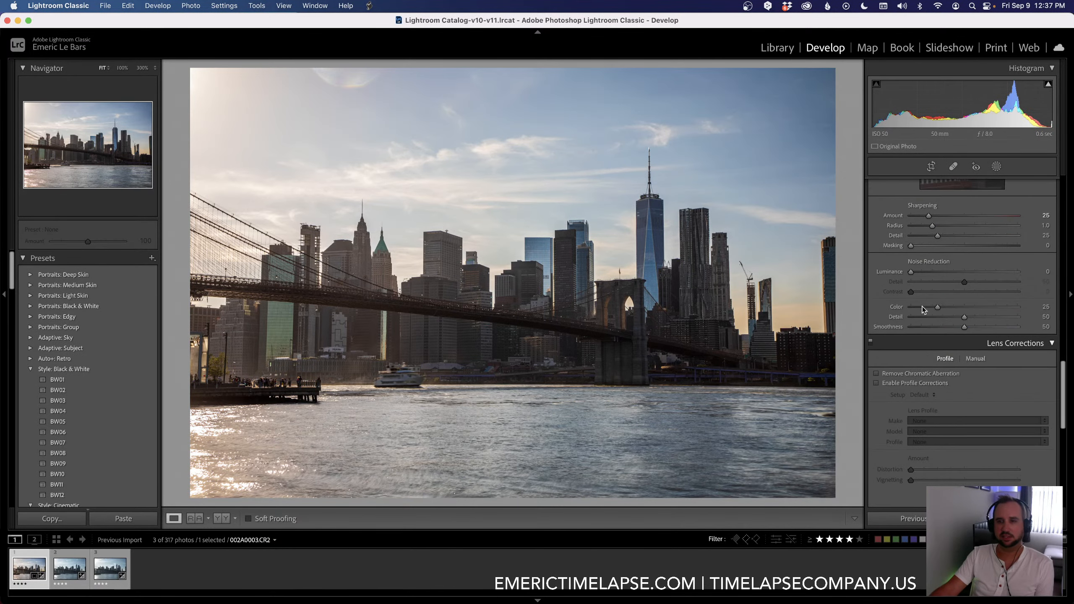
pyautogui.moveTo(929, 216); pyautogui.dragTo(962, 250)
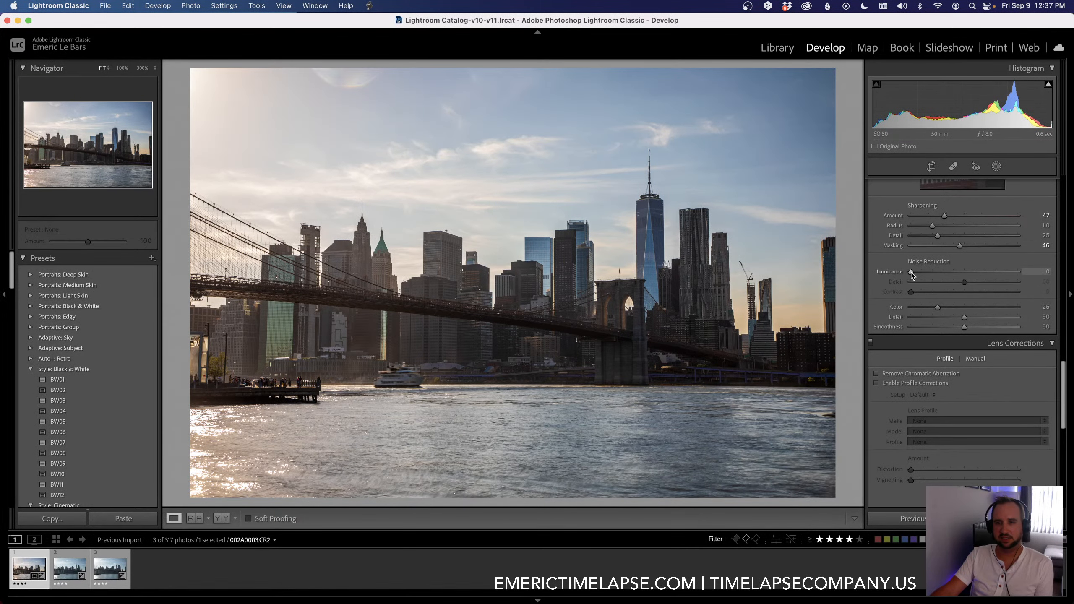
pyautogui.moveTo(911, 273); pyautogui.dragTo(921, 274)
# Step: Enable lens profile corrections and chromatic aberration removal for the keyframe
pyautogui.click(875, 383)
pyautogui.click(875, 374)
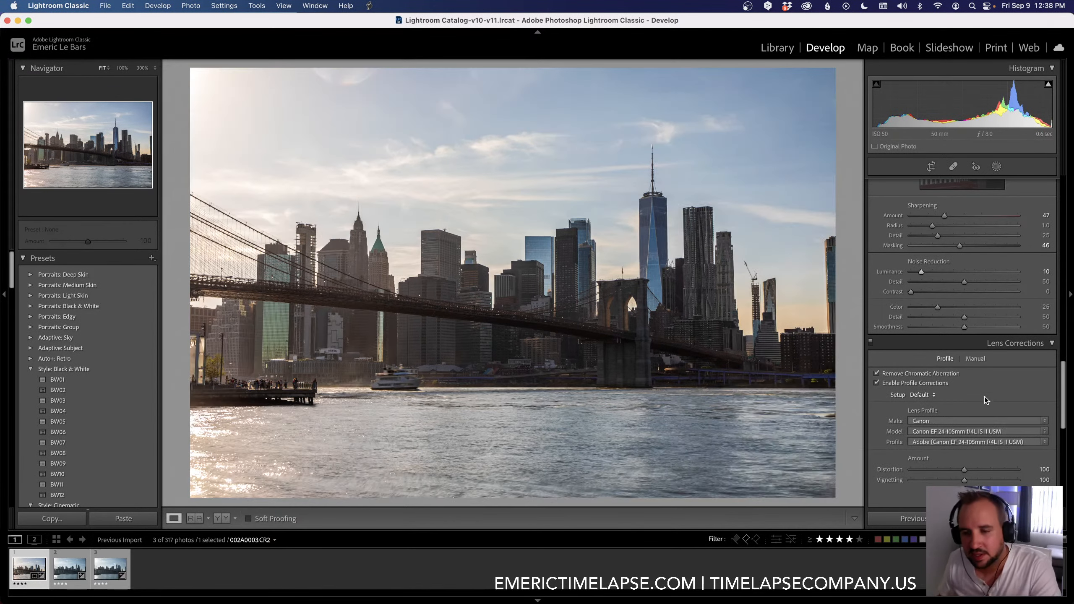
pyautogui.click(984, 396)
pyautogui.click(879, 424)
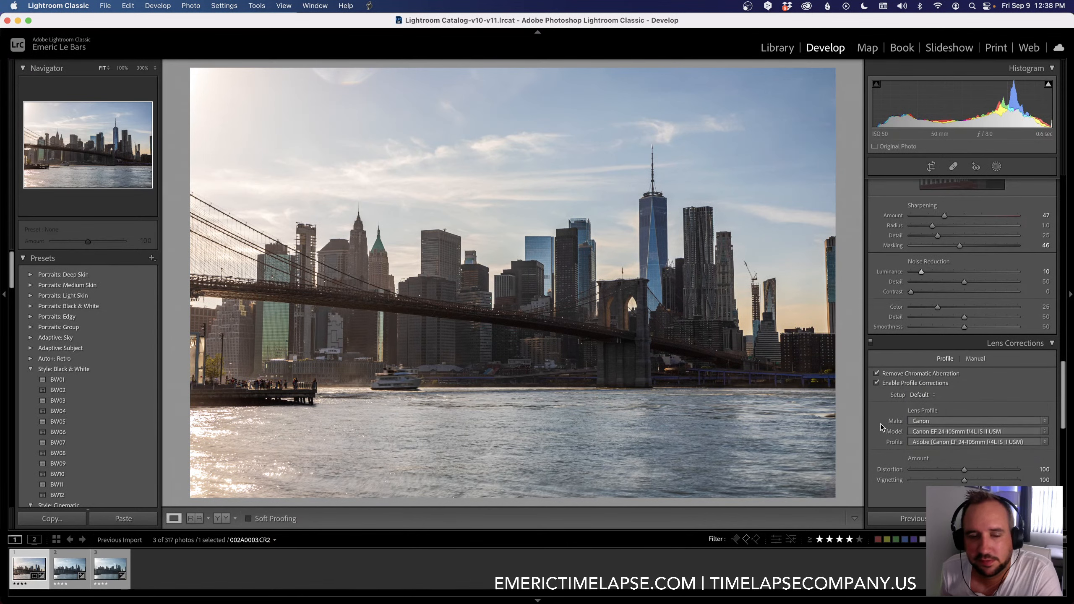
# Step: Straighten the perspective with Guided Upright, using vertical guides along the far-right and far-left buildings, and compare with the original
pyautogui.scroll(-8, 883, 424)
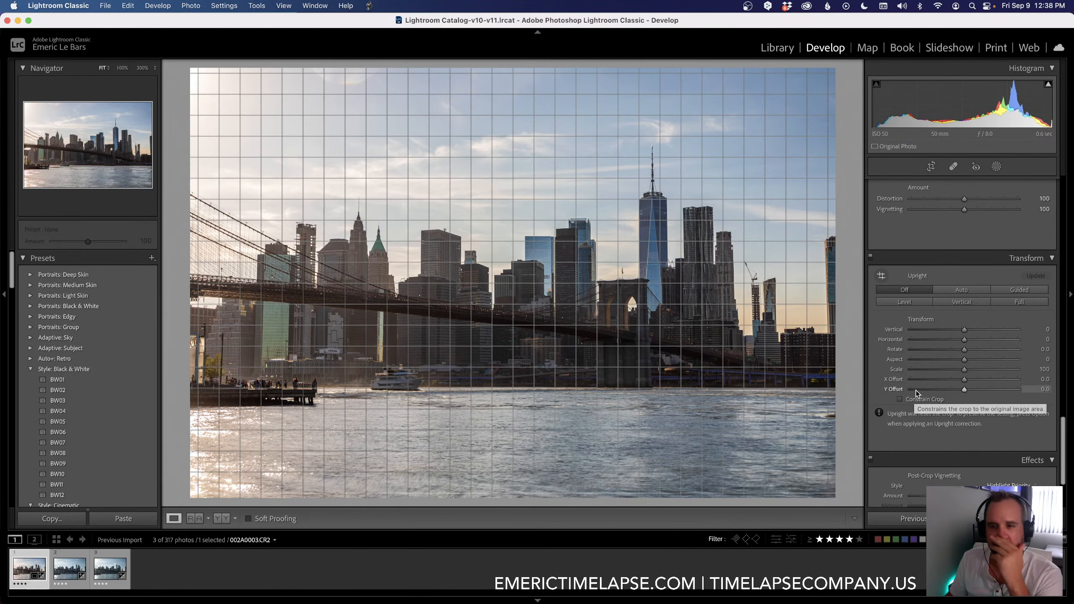
pyautogui.click(1019, 290)
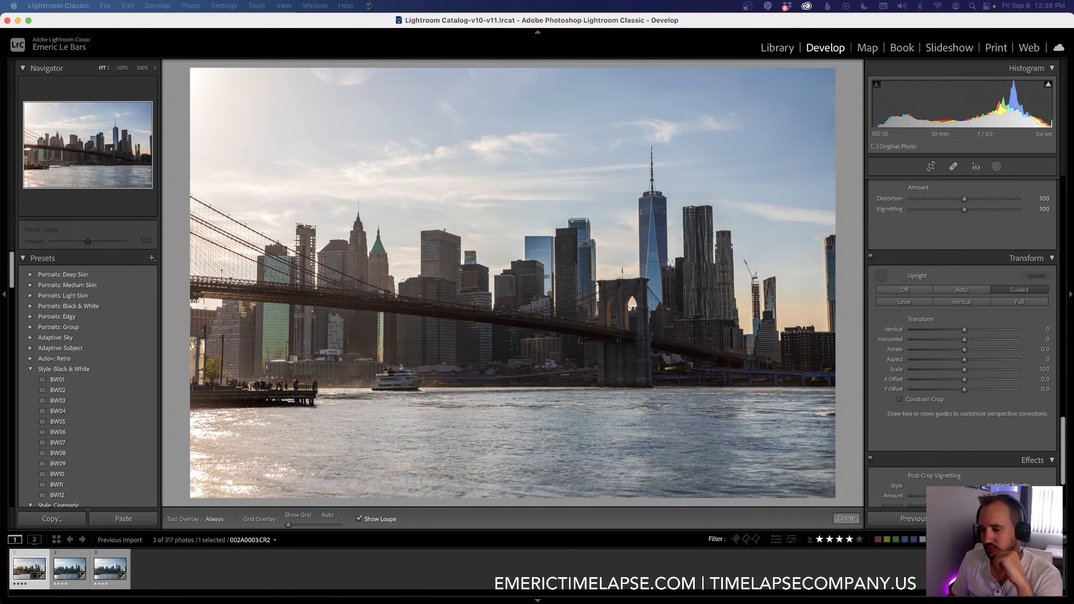
pyautogui.click(823, 258)
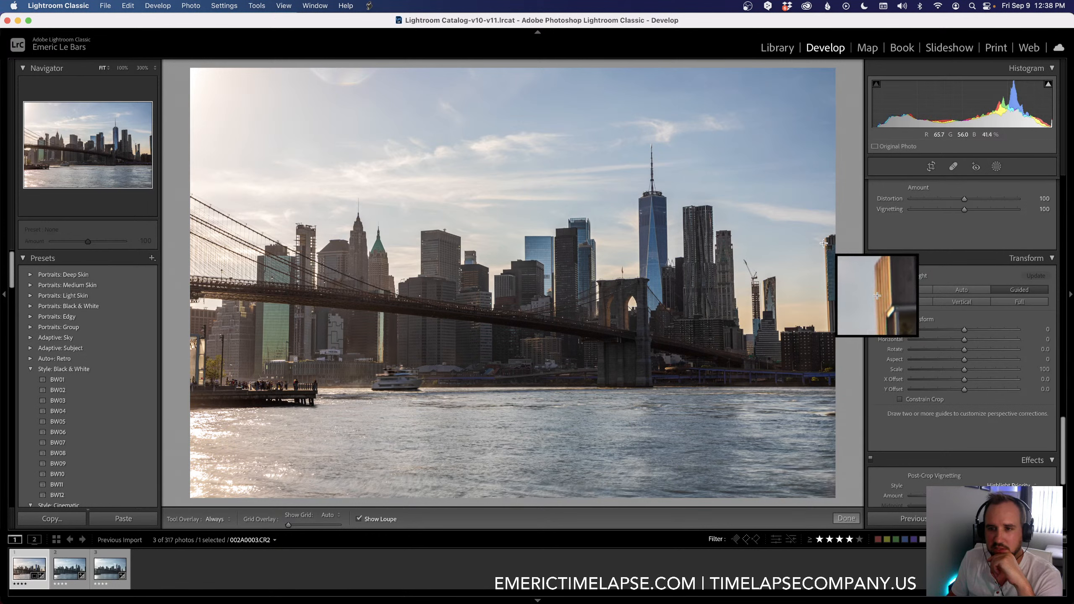
pyautogui.moveTo(823, 243); pyautogui.dragTo(827, 330)
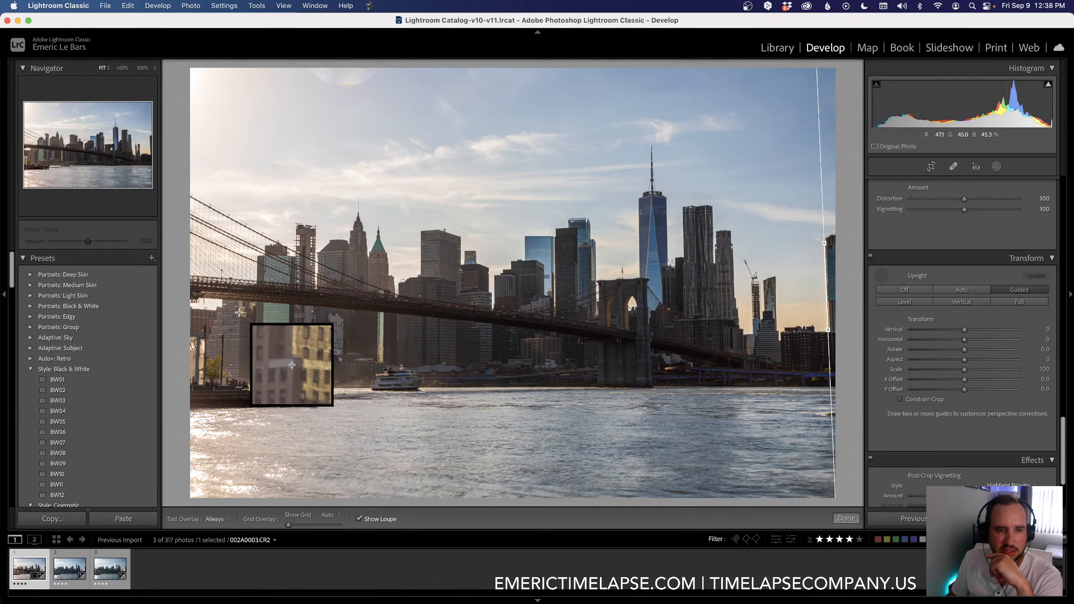
pyautogui.moveTo(239, 312); pyautogui.dragTo(237, 374)
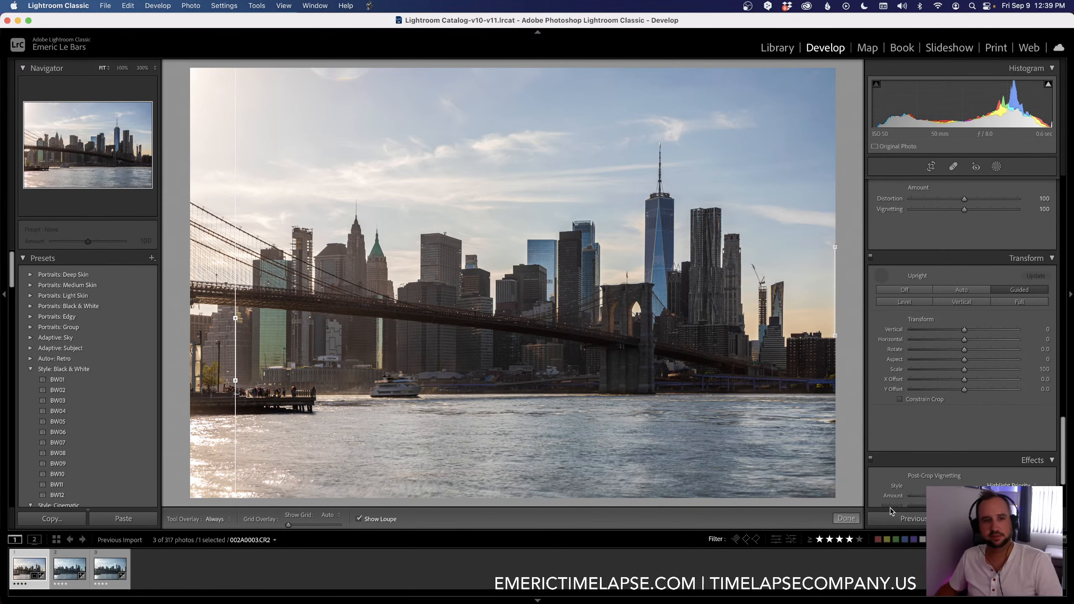
pyautogui.click(847, 518)
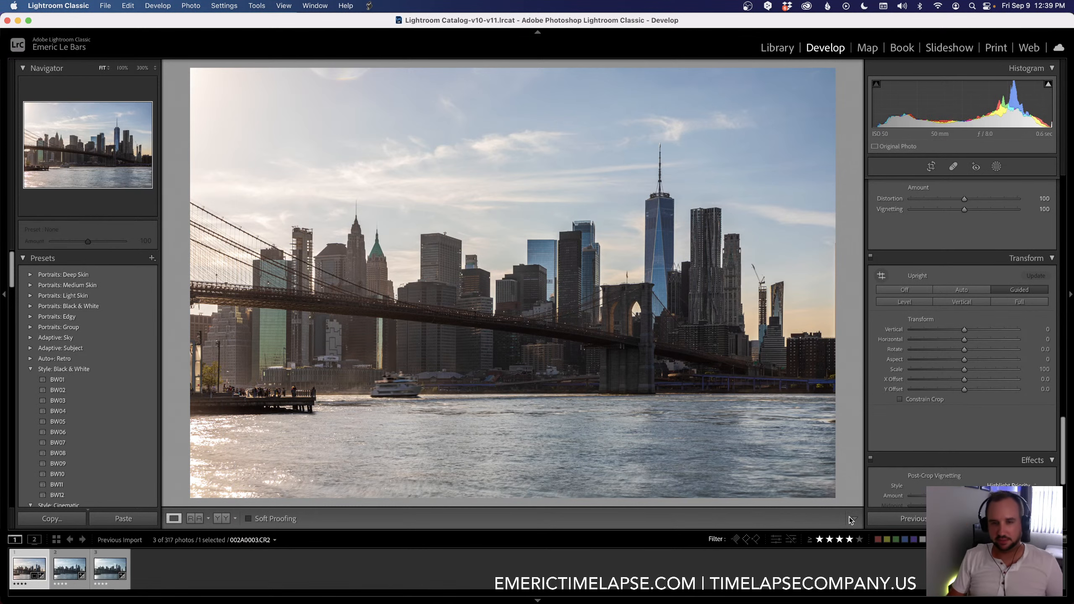
pyautogui.press('\\')
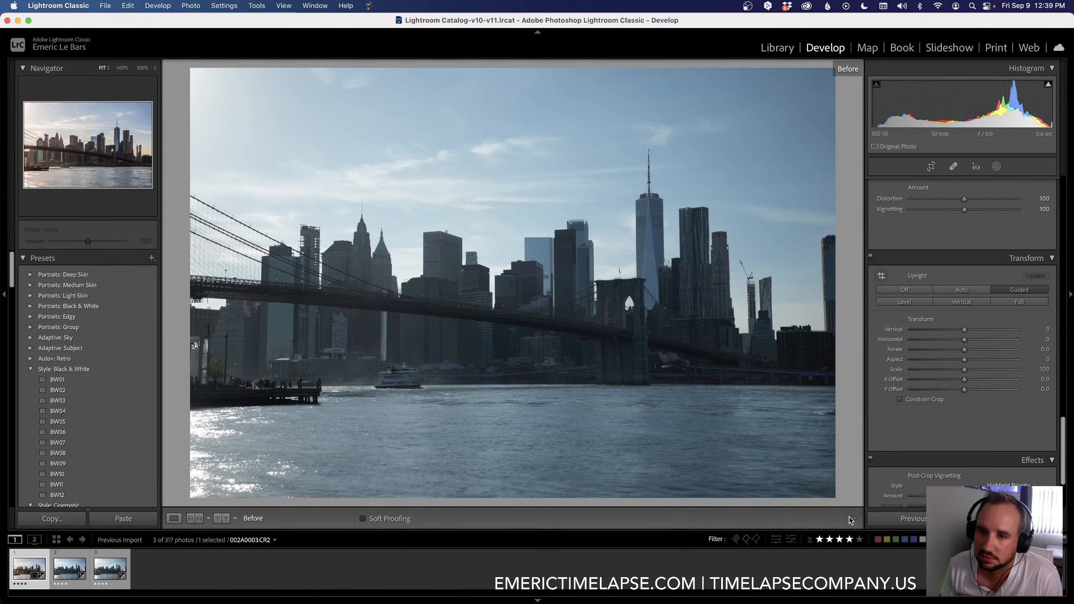
pyautogui.press('\\')
pyautogui.press('\\')
pyautogui.press('\\')
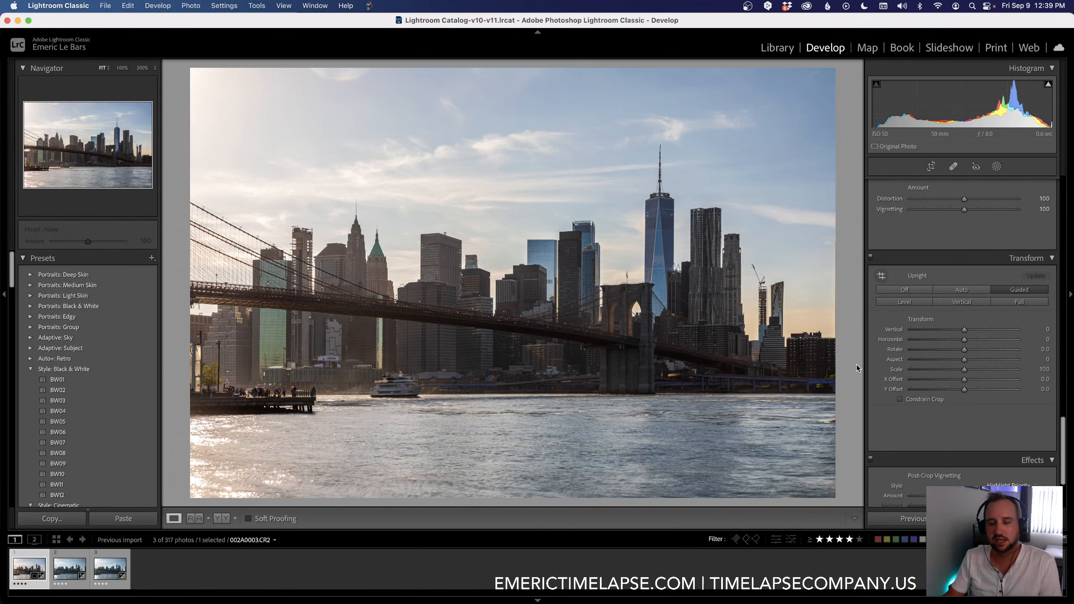
# Step: Select all three keyframes and run the LRTimelapse Sync Keyframes script to copy the first keyframe's edits to the others
pyautogui.scroll(10, 893, 430)
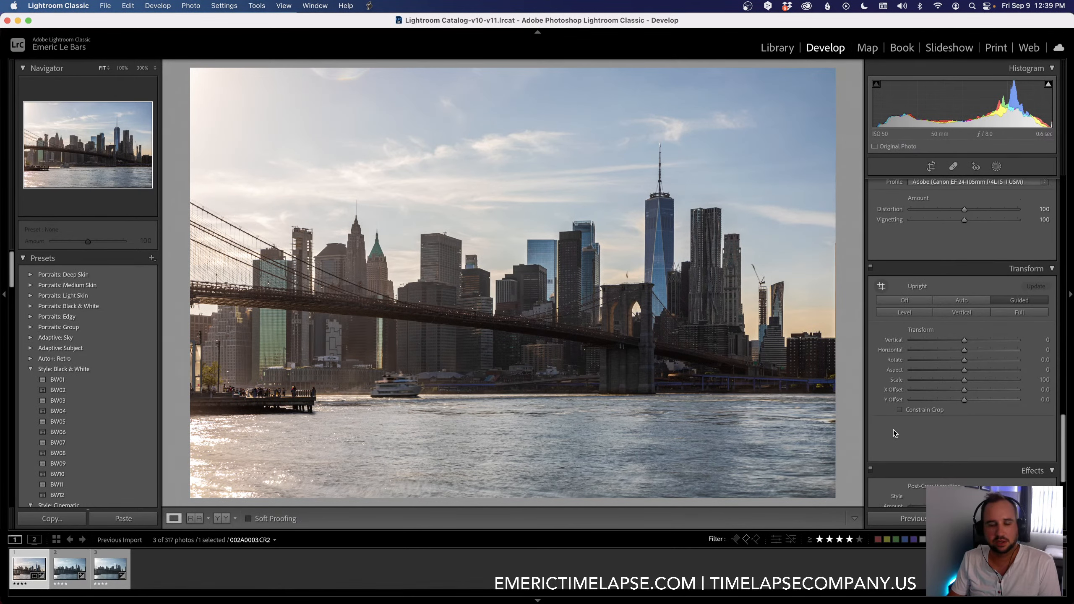
pyautogui.scroll(8, 893, 430)
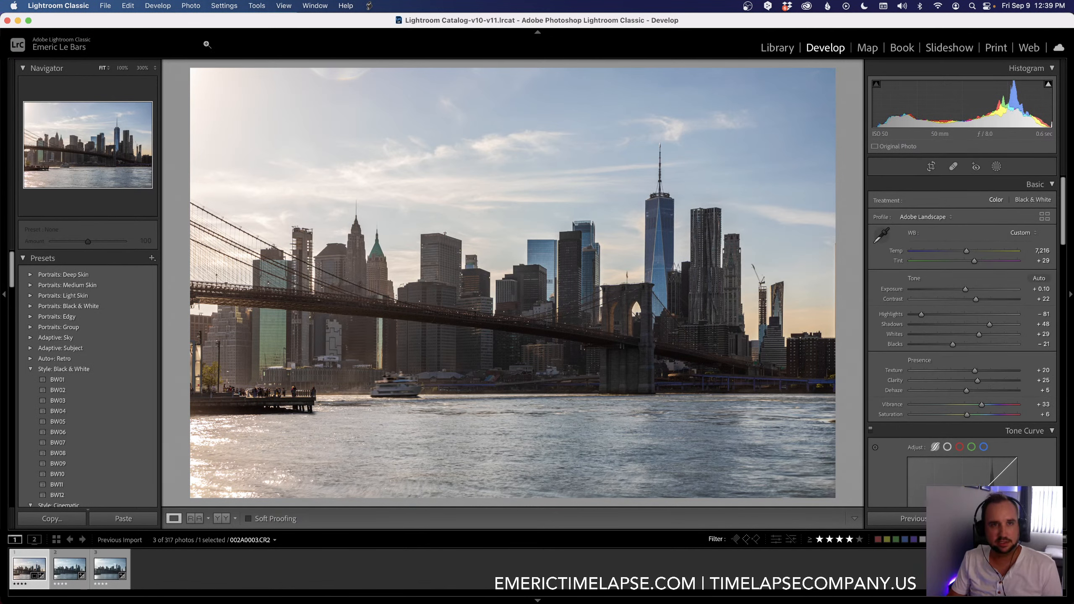
pyautogui.press('super+a')
pyautogui.click(369, 5)
pyautogui.click(380, 50)
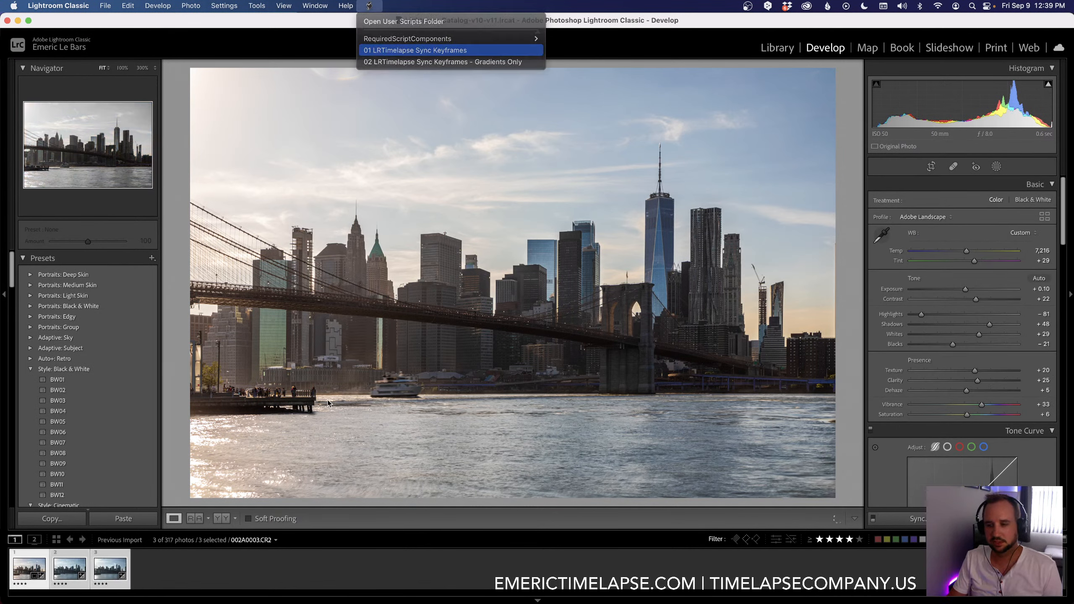
# Step: Set the second keyframe's white balance temperature to 7,274 and review the third keyframe
pyautogui.click(64, 556)
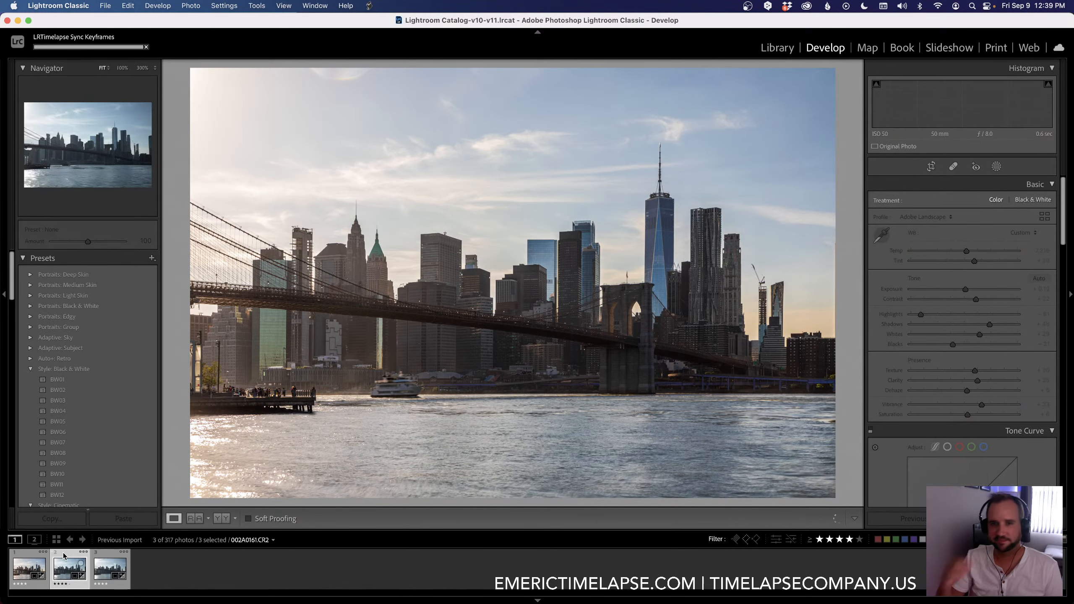
pyautogui.click(64, 557)
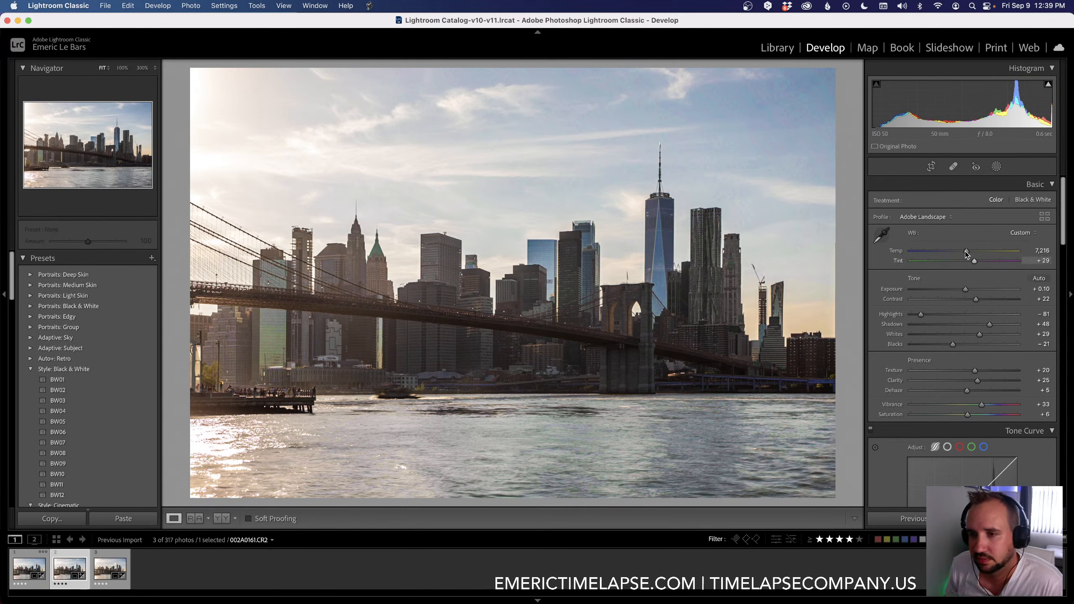
pyautogui.moveTo(966, 252); pyautogui.dragTo(968, 256)
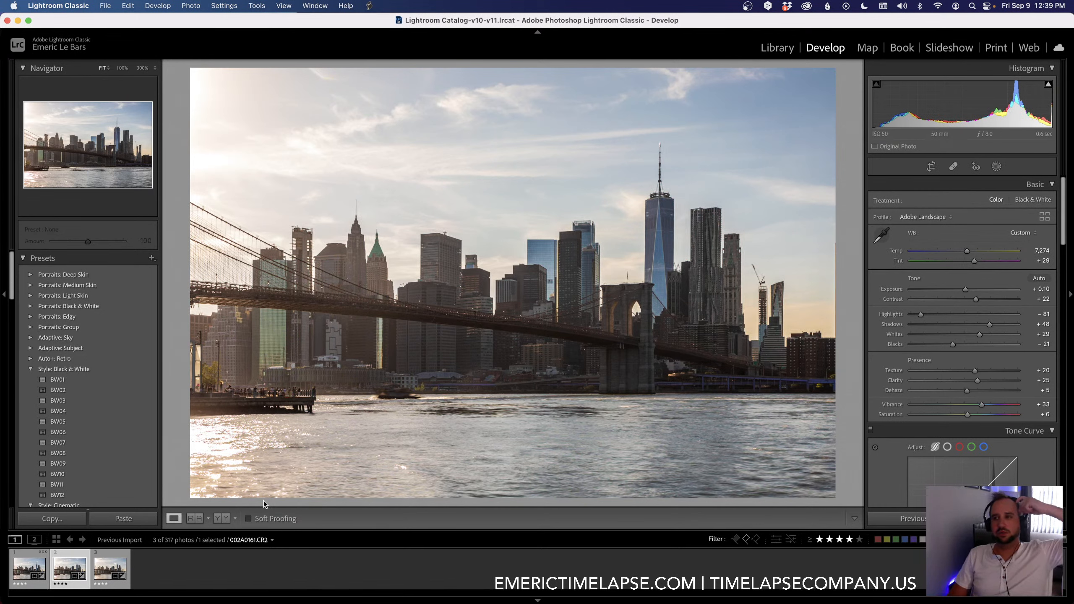
pyautogui.press('Right')
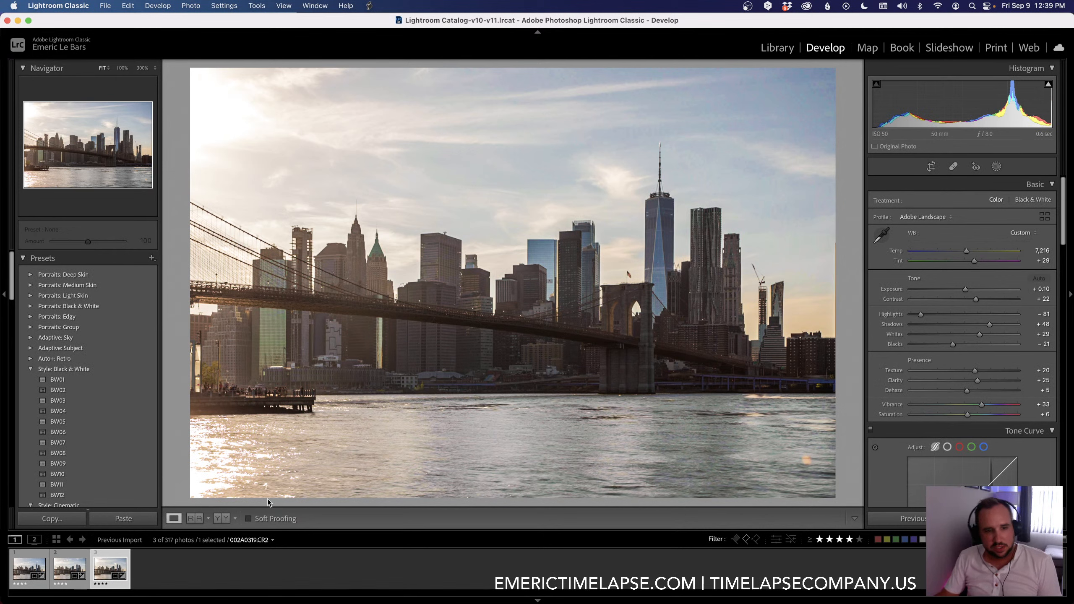
# Step: Show the keyframes in the Library grid and save the metadata of all three to their files
pyautogui.click(56, 539)
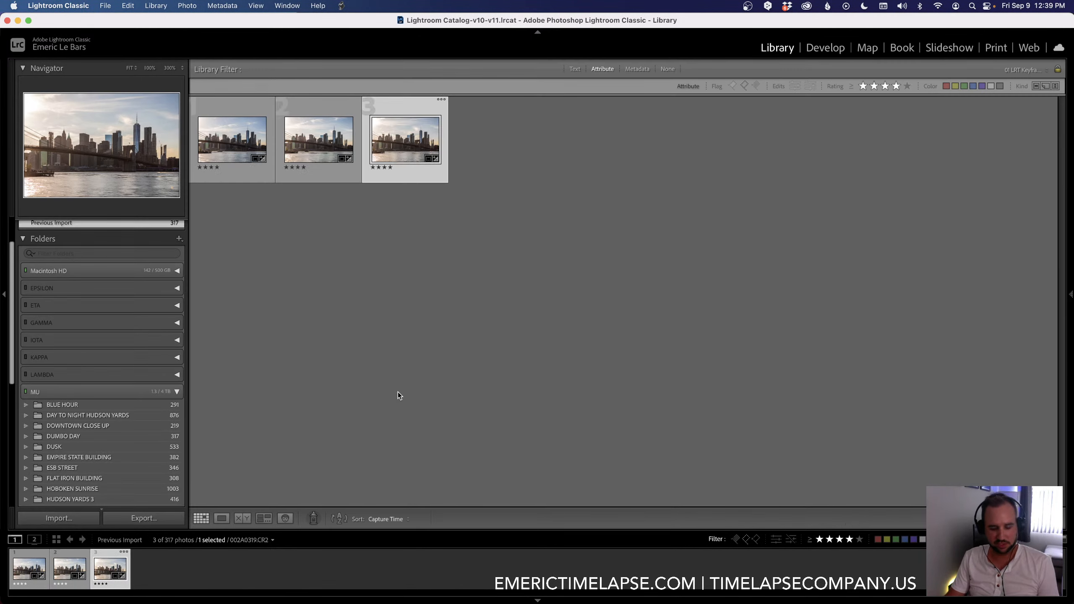
pyautogui.press('super+a')
pyautogui.press('super+s')
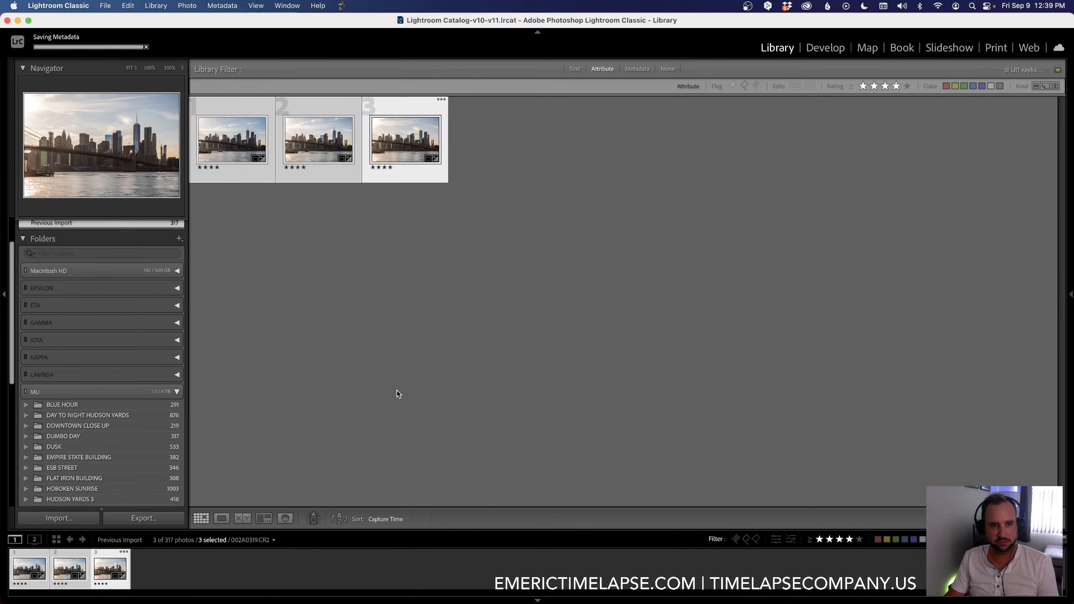
# Step: Switch to LRTimelapse and apply Auto Transition to the Dumbo Day sequence
pyautogui.press('super+Tab')
pyautogui.press('super+Tab')
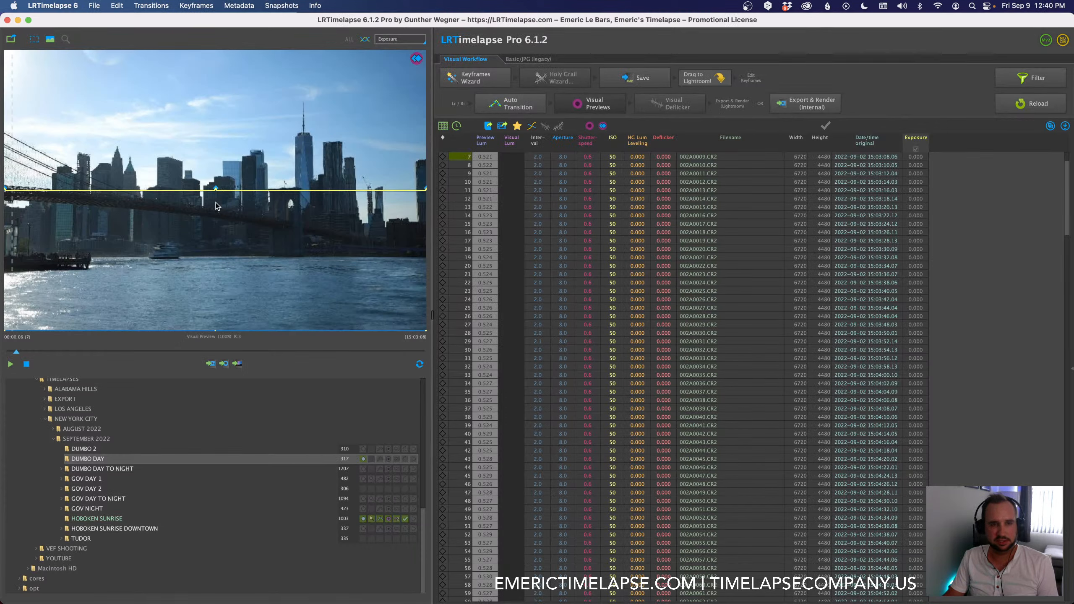
pyautogui.click(496, 106)
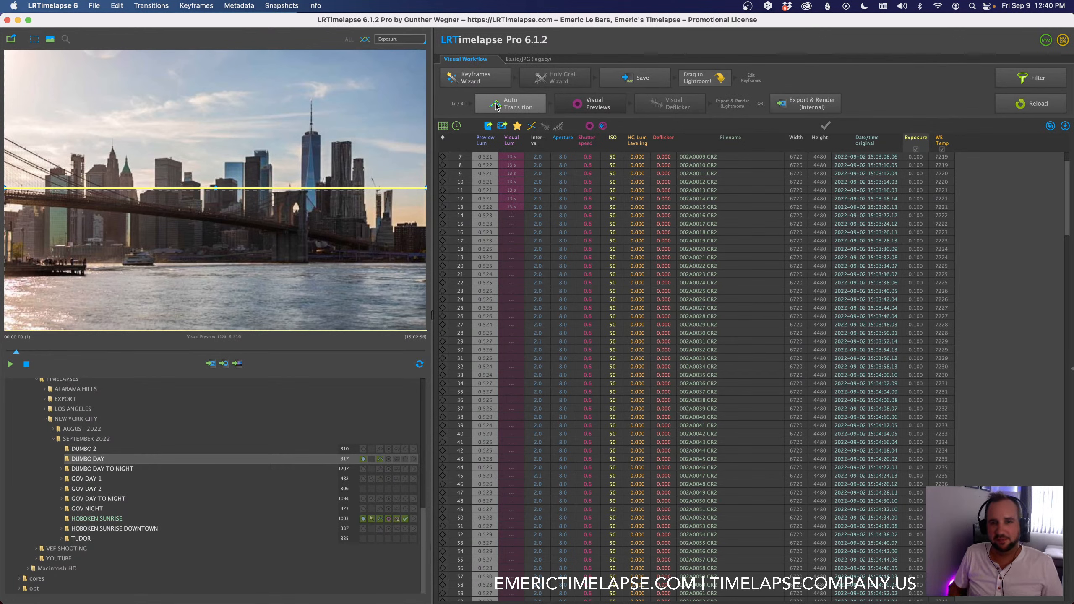
pyautogui.scroll(2, 571, 297)
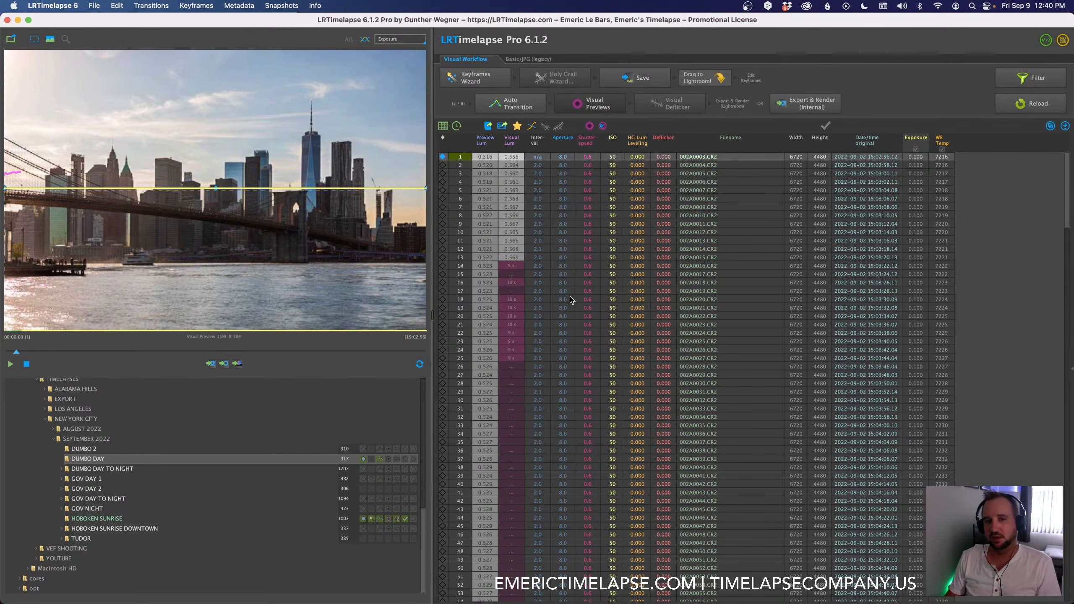
# Step: Switch to Chrome and examine the recent sales and the financial sales report of the Pond5 contributor account
pyautogui.press('super+Tab')
pyautogui.press('super+Tab')
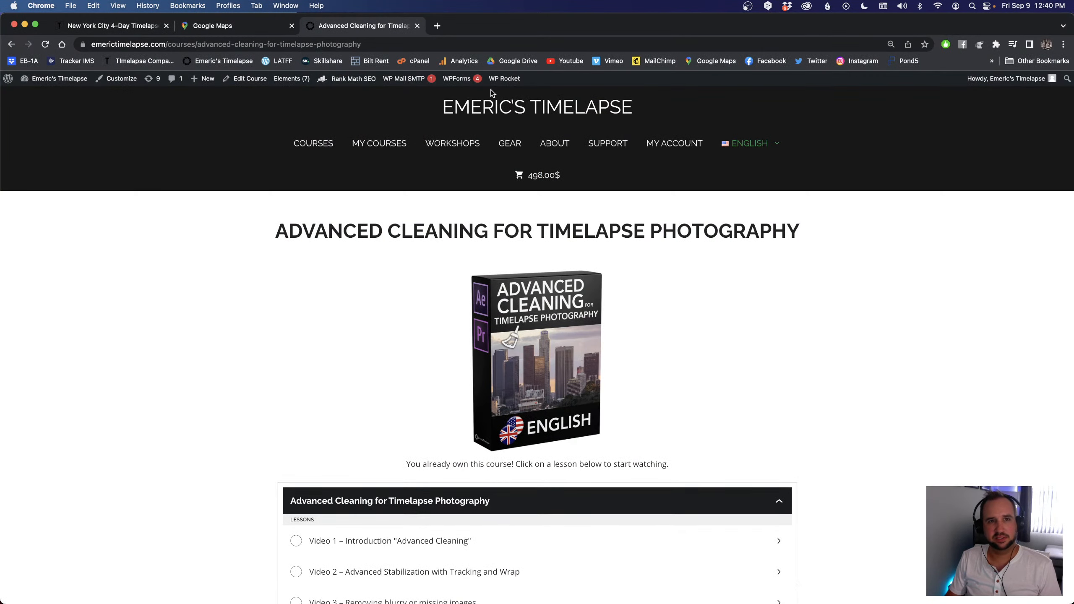
pyautogui.click(902, 63)
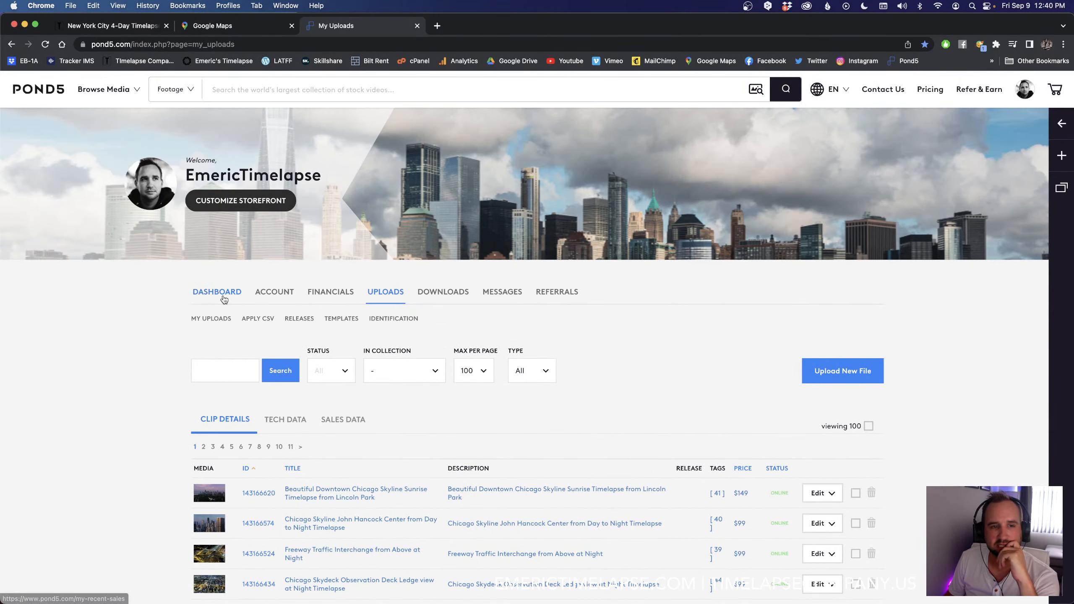
pyautogui.click(224, 292)
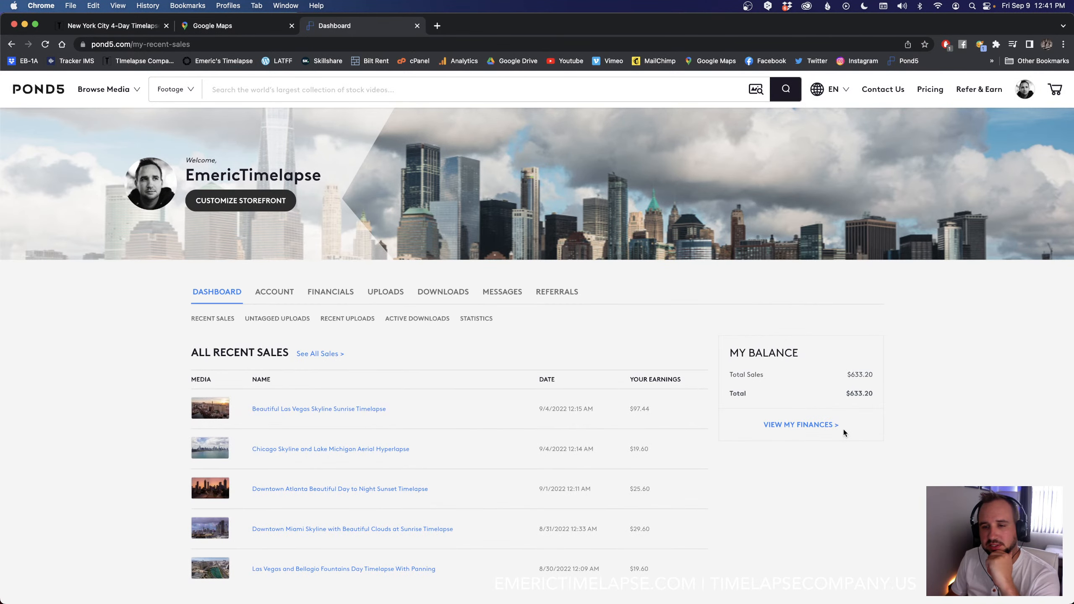
pyautogui.scroll(-2, 804, 462)
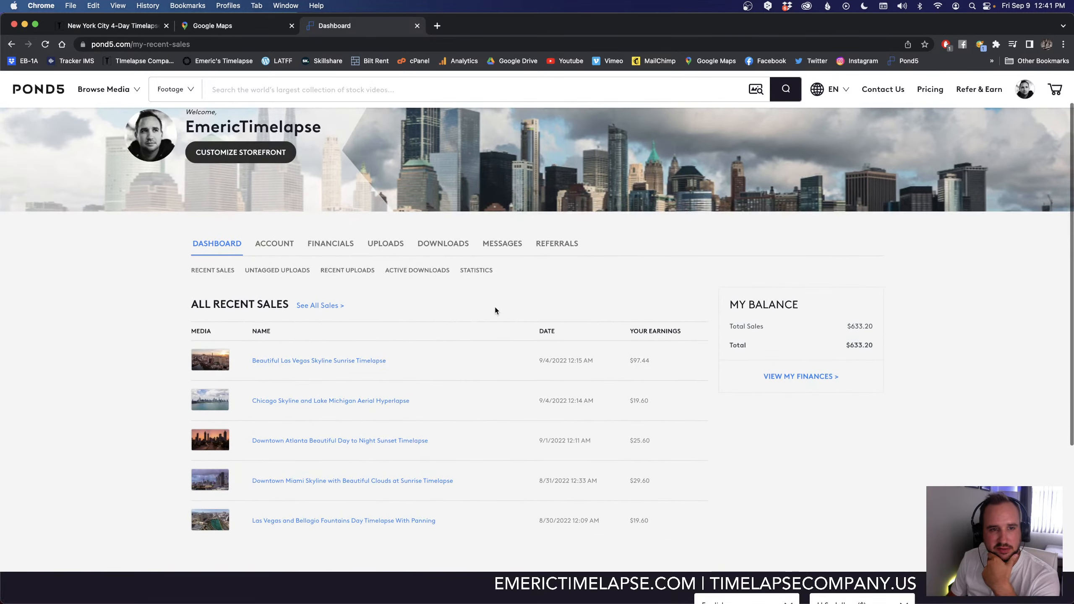
pyautogui.click(328, 245)
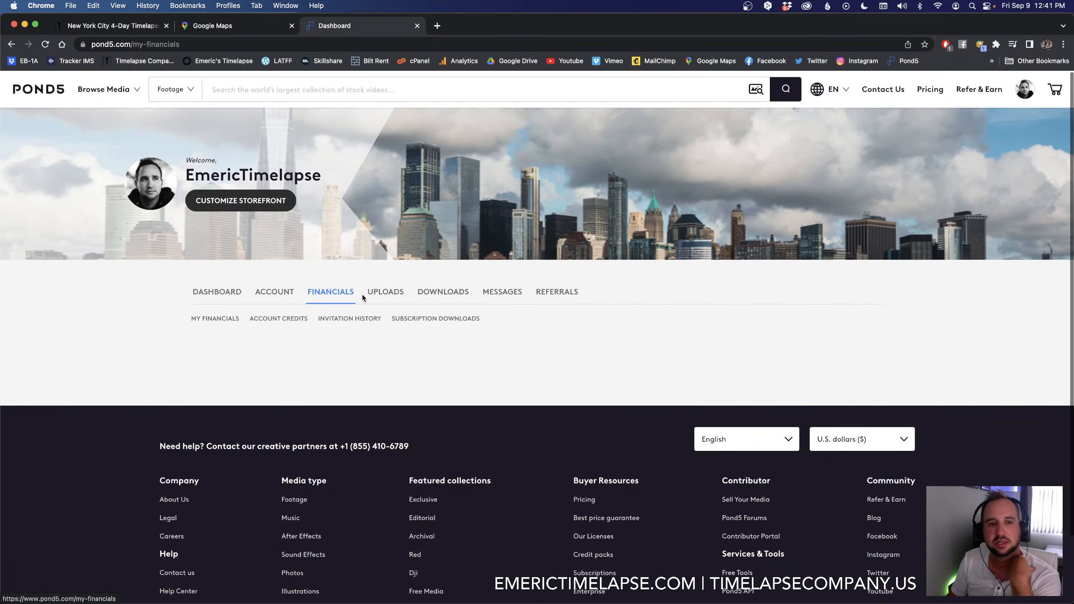
pyautogui.scroll(-6, 135, 336)
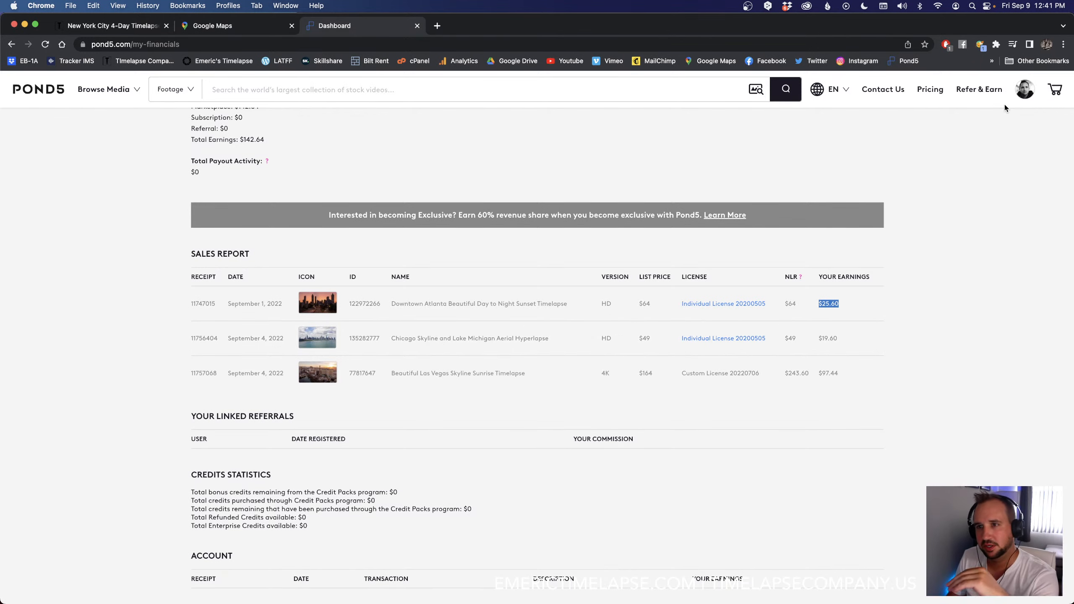
pyautogui.moveTo(1023, 90)
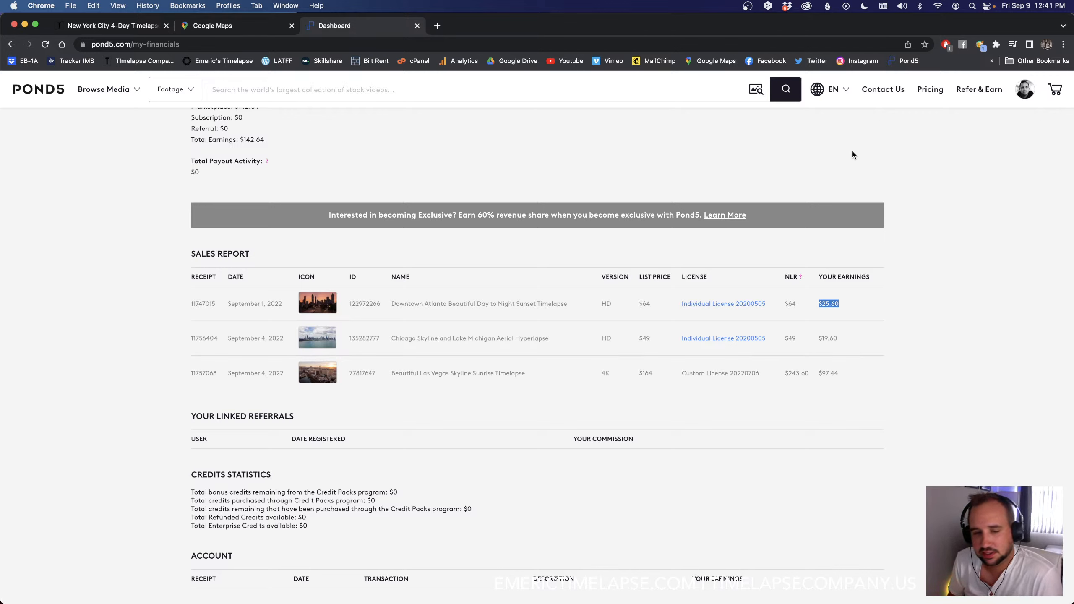
# Step: Switch back to LRTimelapse and examine the processing status of the Hoboken 3 sequences in the August 2022 folder
pyautogui.press('super+Tab')
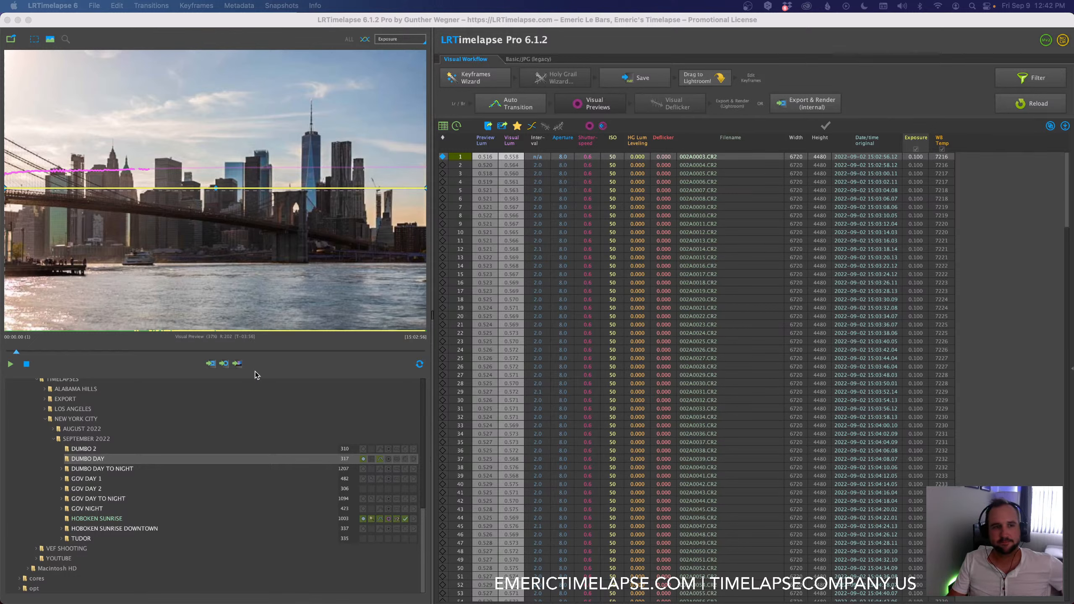
pyautogui.click(267, 366)
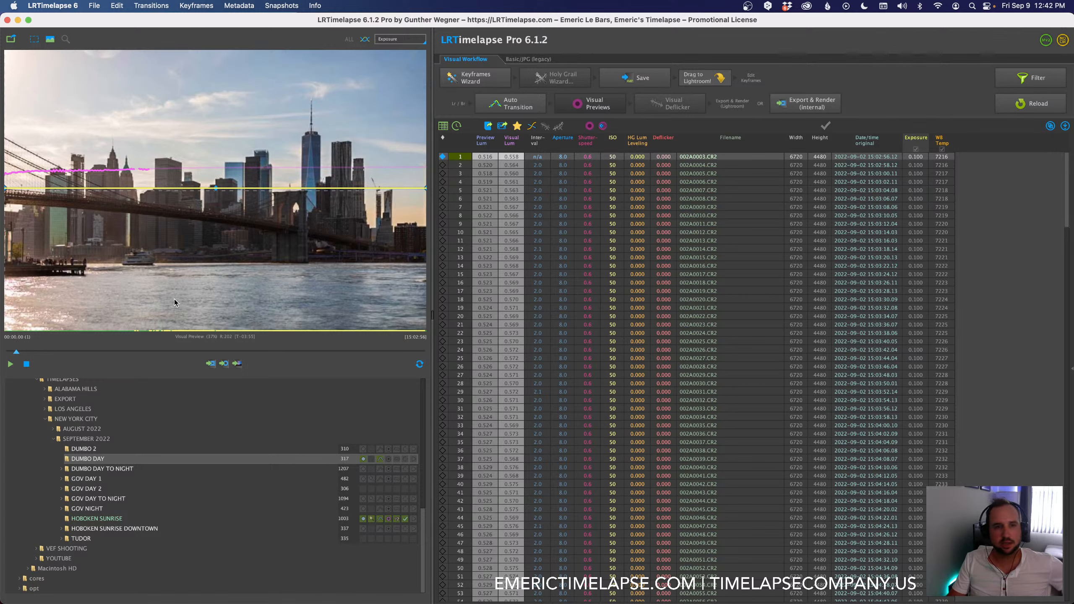
pyautogui.click(54, 430)
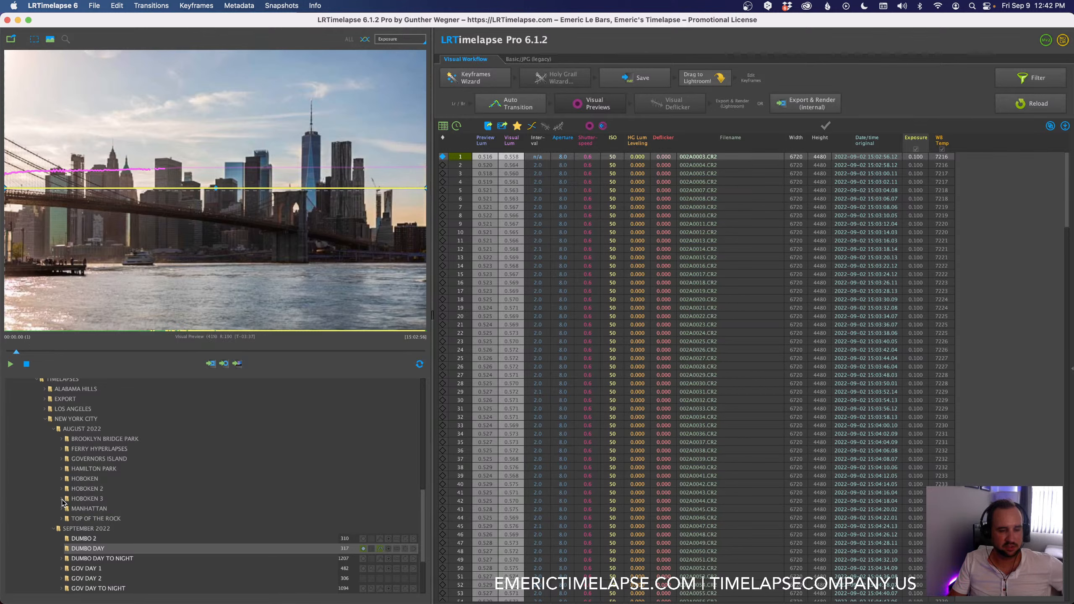
pyautogui.click(62, 499)
pyautogui.scroll(-3, 231, 503)
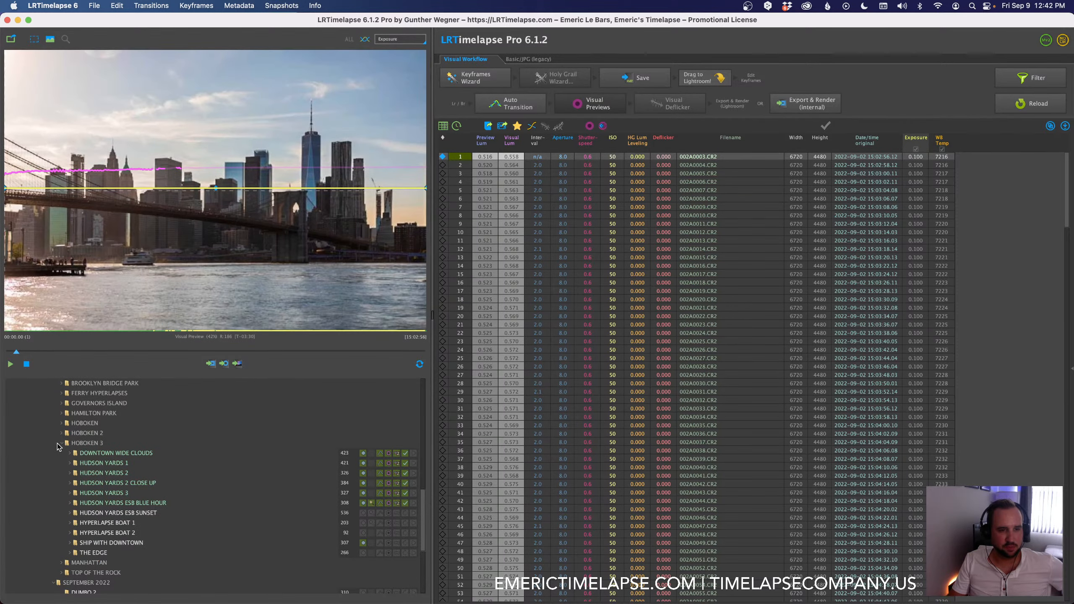
pyautogui.scroll(3, 61, 448)
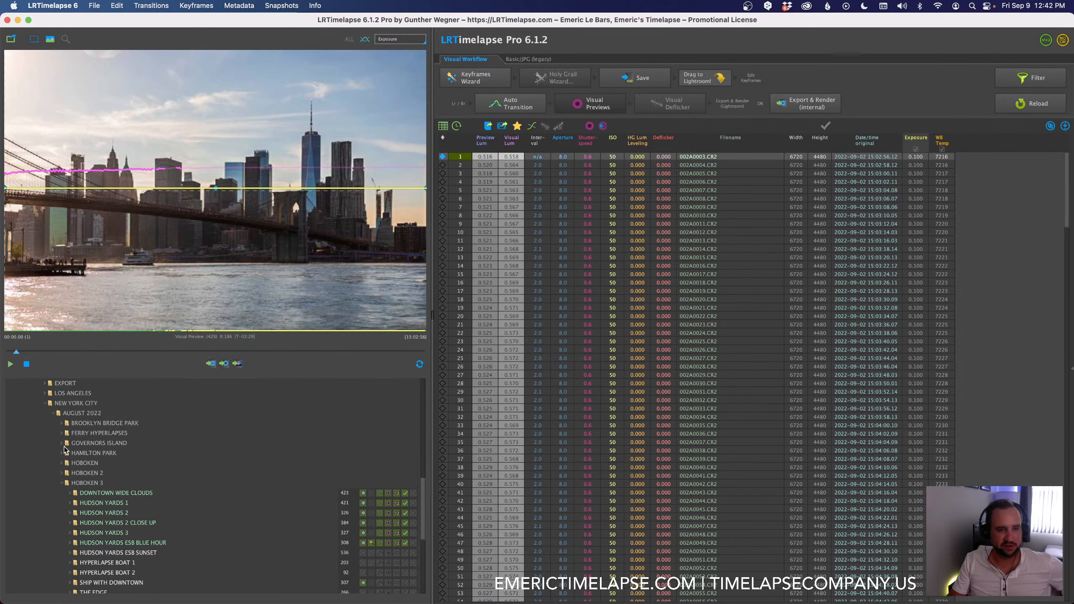
# Step: Examine the processing status of the Brooklyn Bridge Park and Hoboken 2 sequences, and return to the September 2022 folder
pyautogui.click(62, 423)
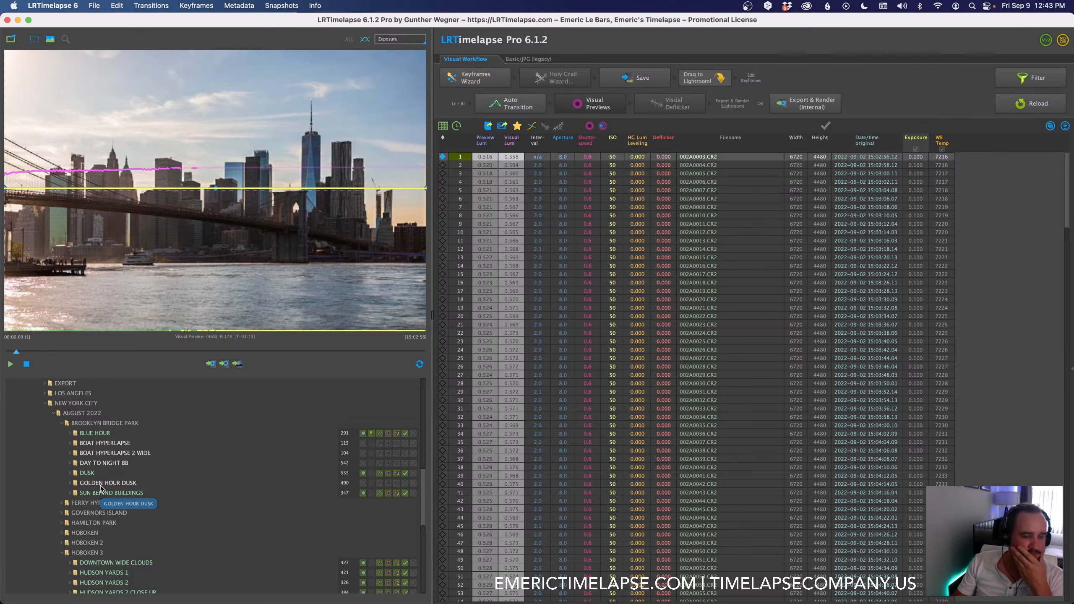
pyautogui.scroll(-3, 101, 485)
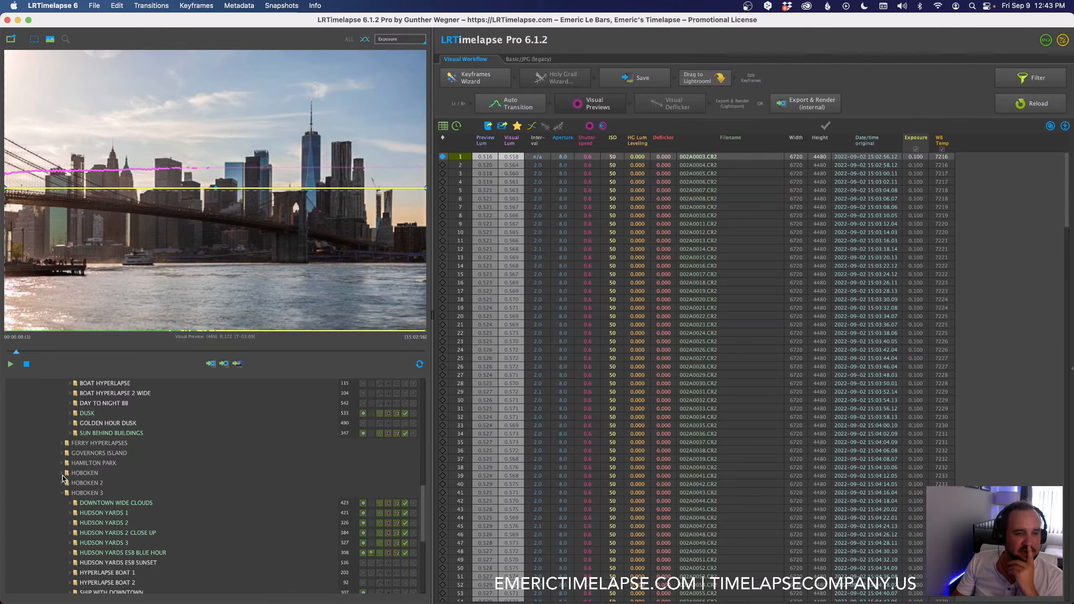
pyautogui.click(62, 483)
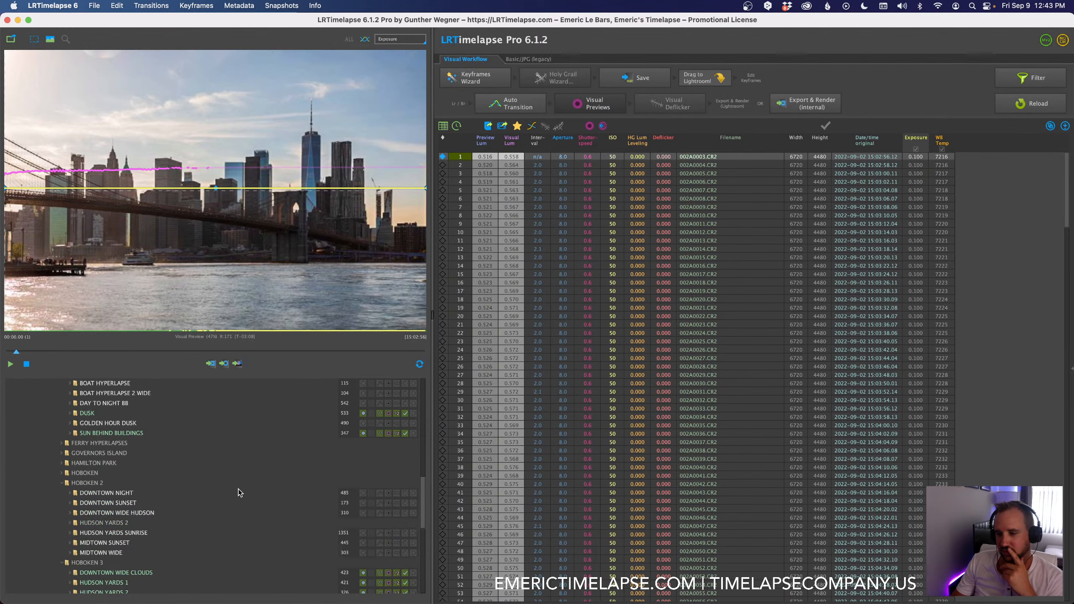
pyautogui.moveTo(240, 491)
pyautogui.scroll(-1, 239, 493)
pyautogui.scroll(-3, 239, 493)
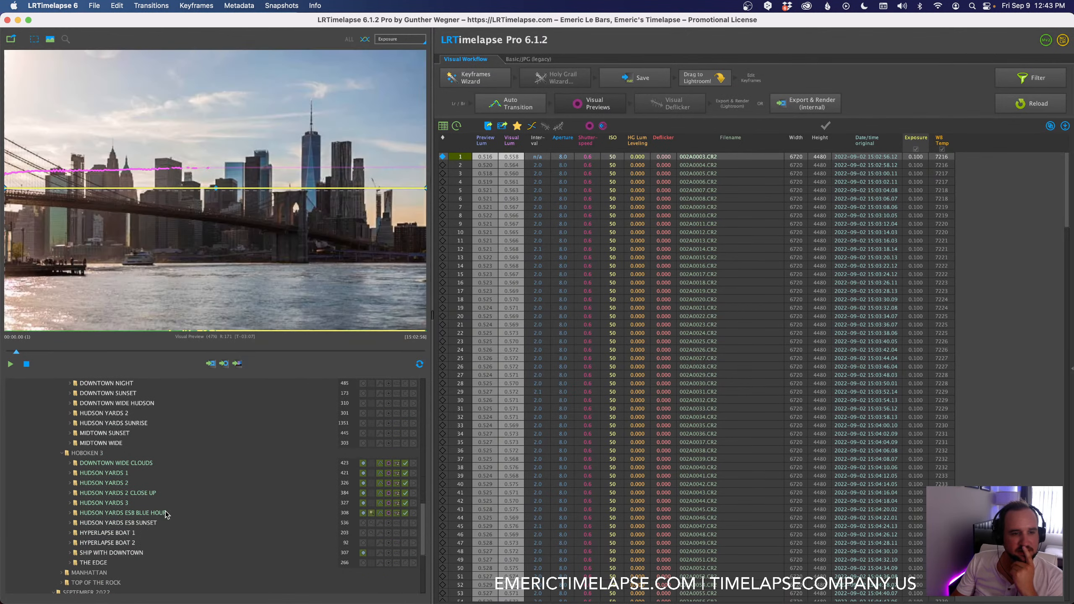
pyautogui.moveTo(121, 534)
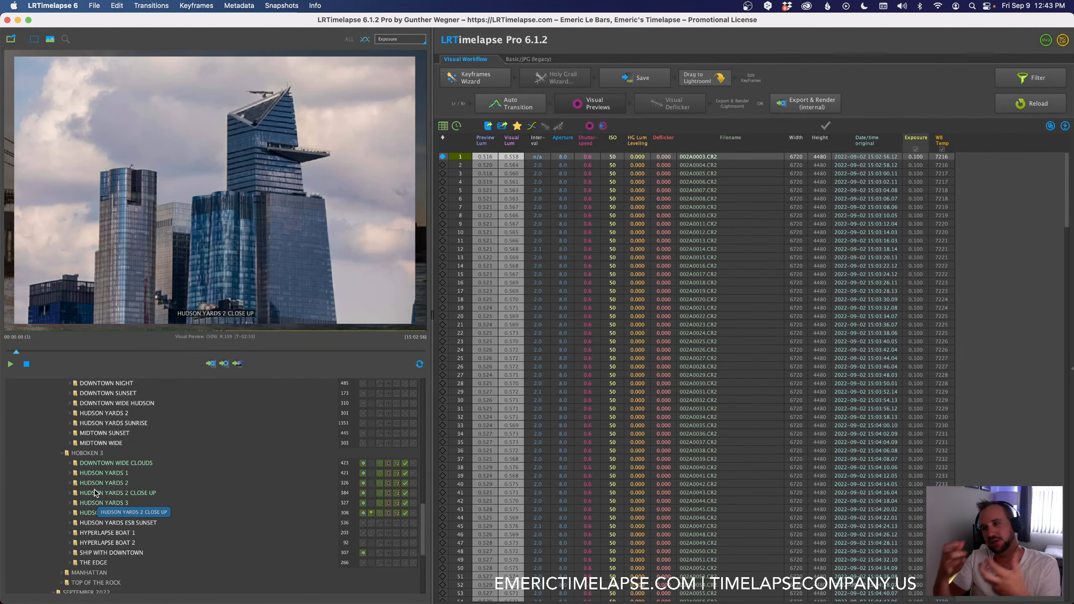
pyautogui.scroll(-6, 129, 503)
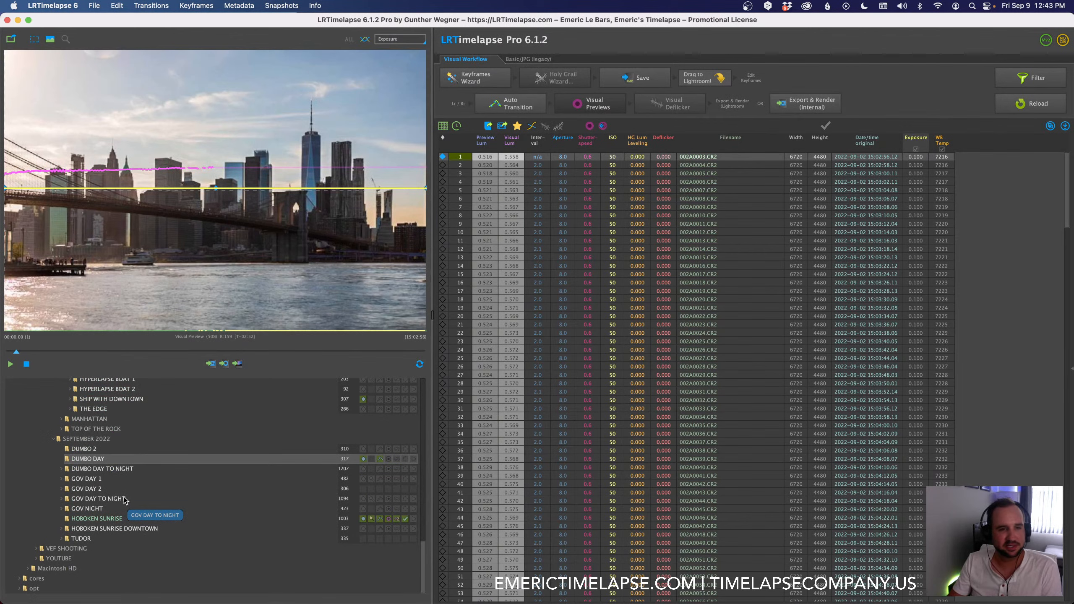
pyautogui.moveTo(125, 501)
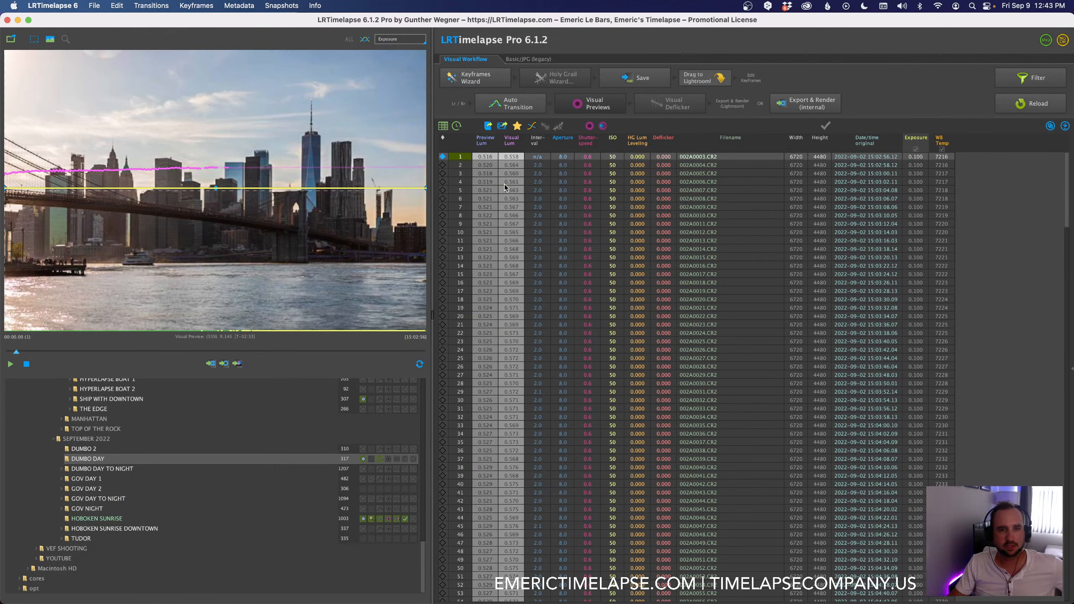
# Step: Move the Dumbo Day preview's playhead back to the first frame
pyautogui.click(10, 352)
pyautogui.moveTo(10, 353)
pyautogui.mouseDown()
pyautogui.moveTo(88, 352)
pyautogui.moveTo(8, 343)
pyautogui.mouseUp()
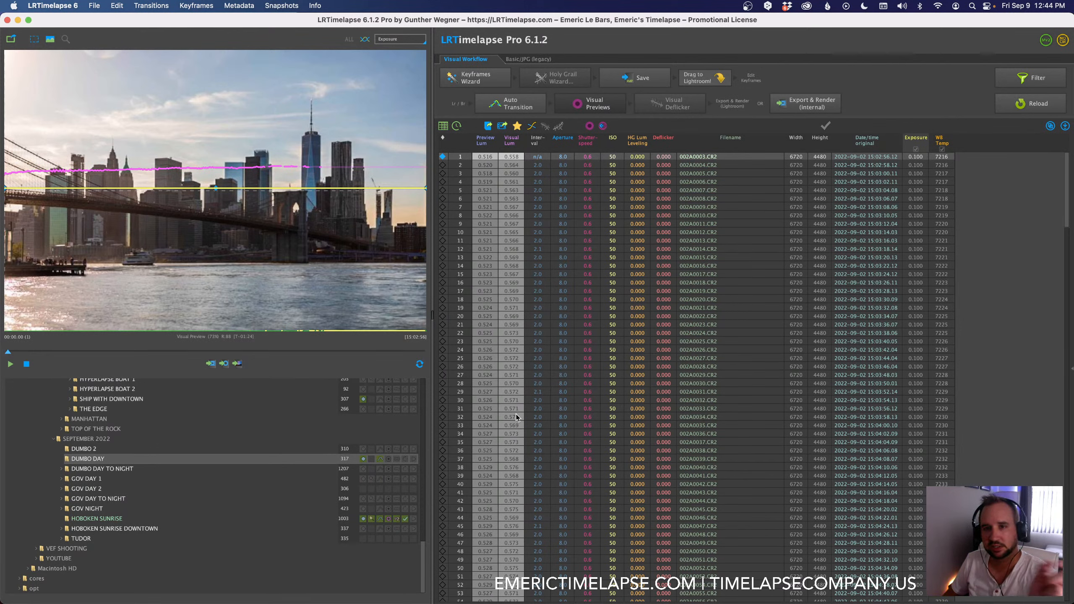
pyautogui.press('super+Tab')
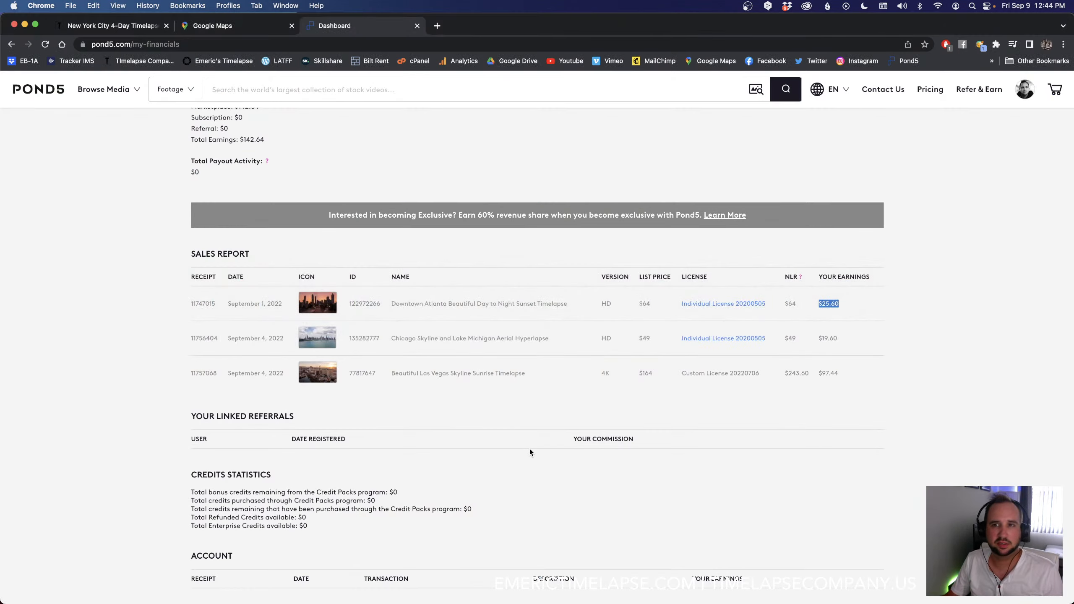
pyautogui.scroll(8, 528, 448)
pyautogui.scroll(-15, 526, 452)
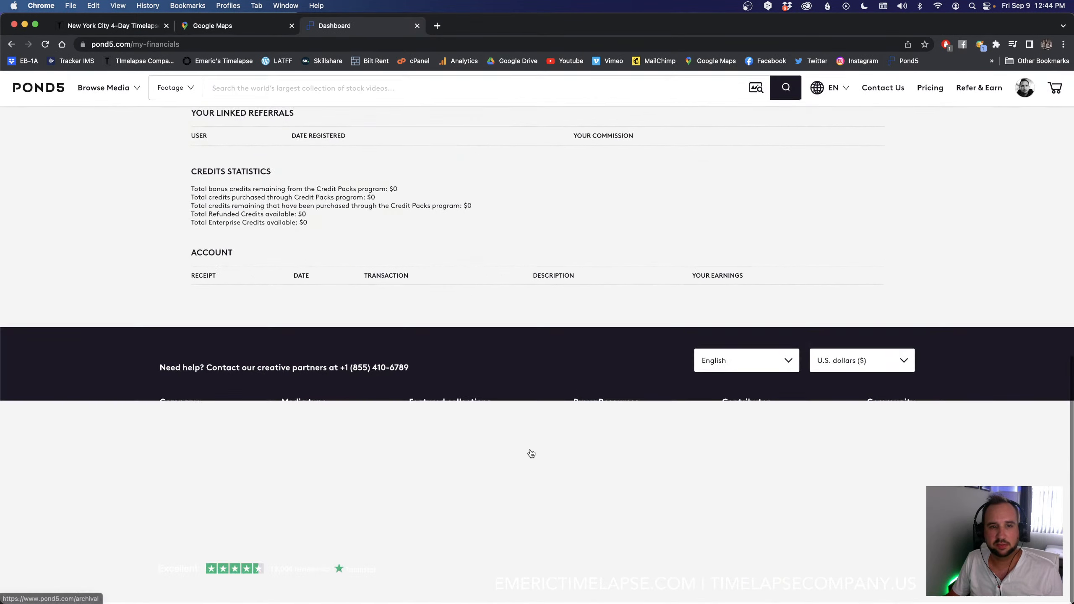
pyautogui.press('super+Tab')
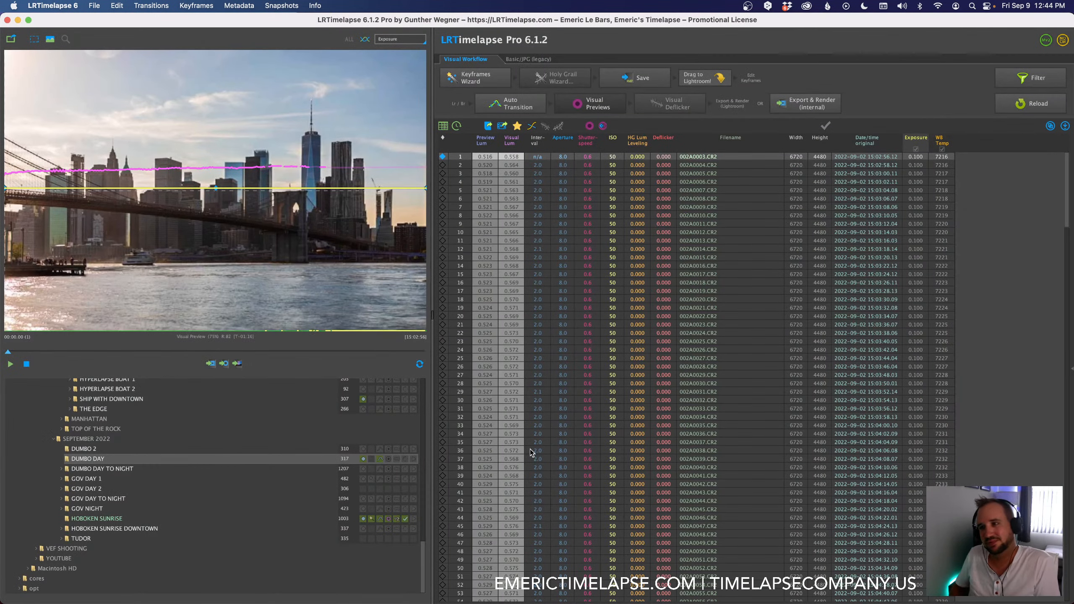
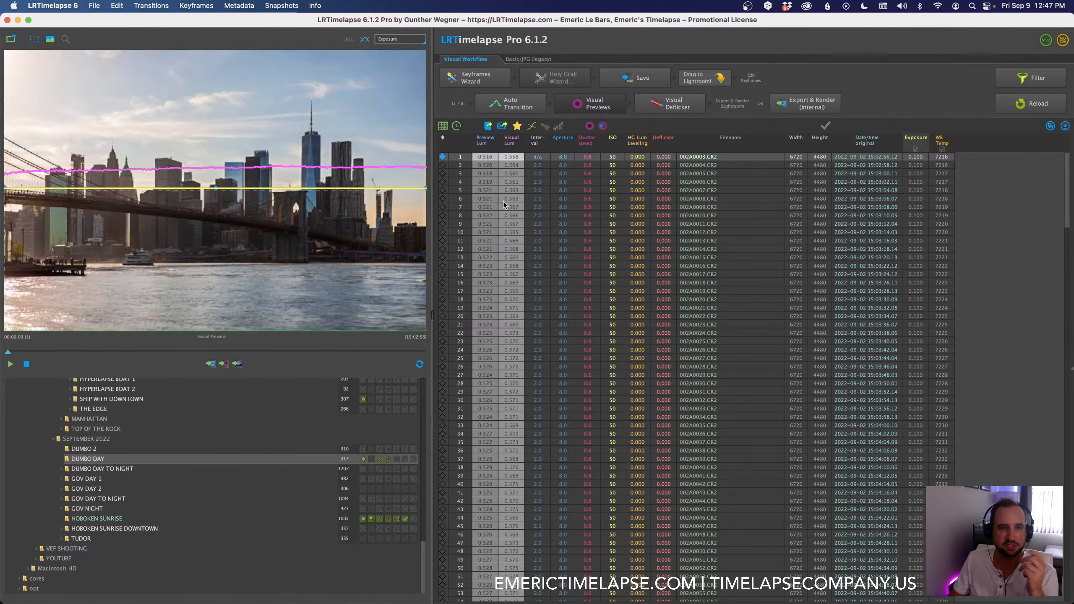
# Step: Mark the sky above the skyline as the Dumbo Day deflicker reference area and apply Visual Deflicker with smoothing 10 and two passes
pyautogui.moveTo(106, 59); pyautogui.dragTo(414, 133)
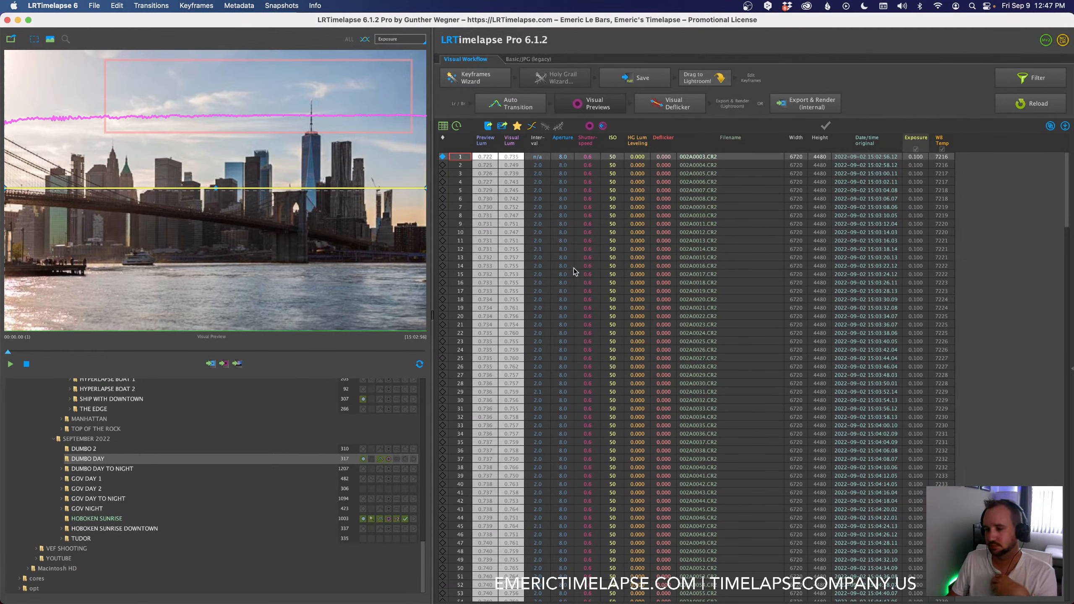
pyautogui.click(676, 108)
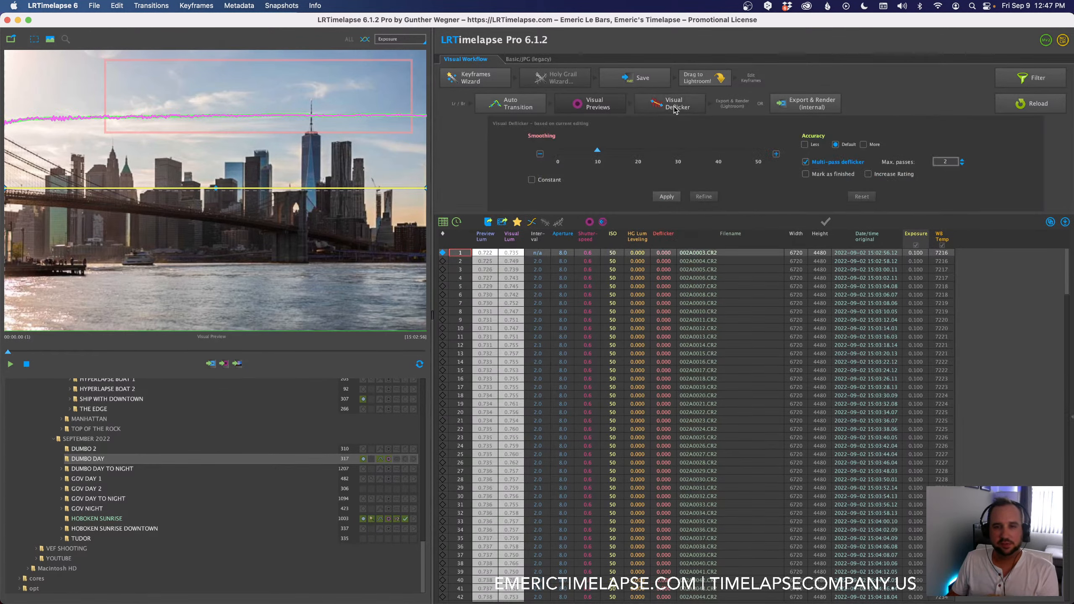
pyautogui.click(668, 198)
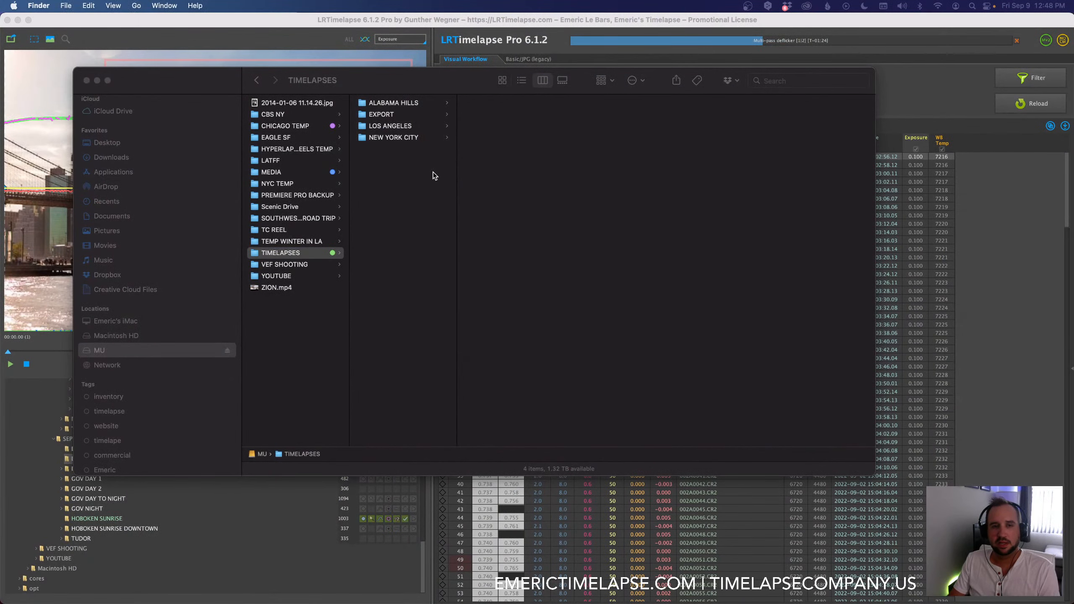
# Step: Switch to Finder and examine the exported clips in the EXPORT folder and its FINAL EXPORT subfolder on the MU drive
pyautogui.click(433, 172)
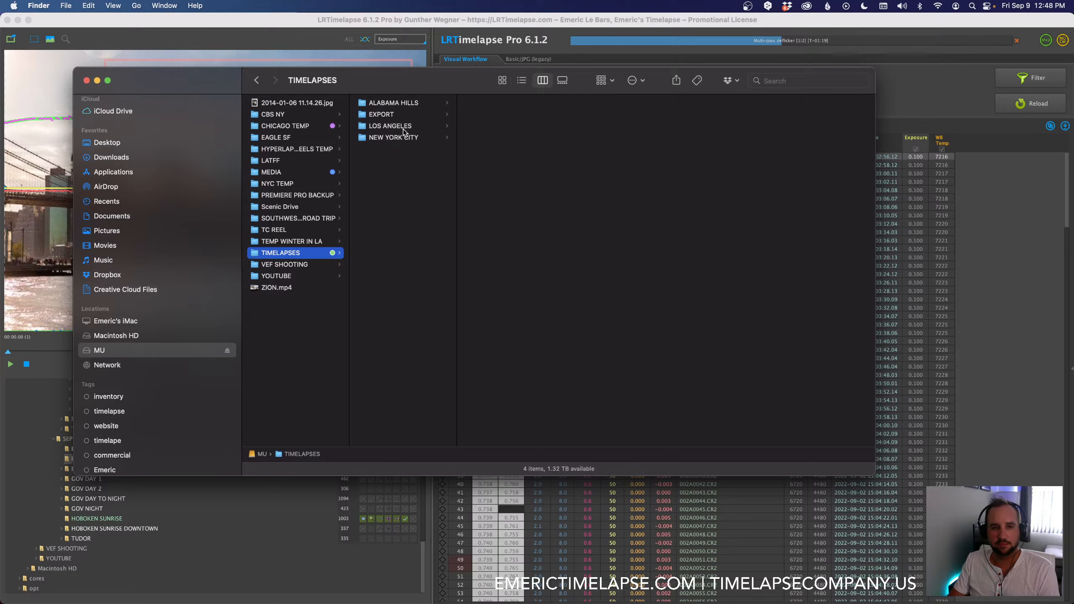
pyautogui.click(384, 118)
pyautogui.click(506, 149)
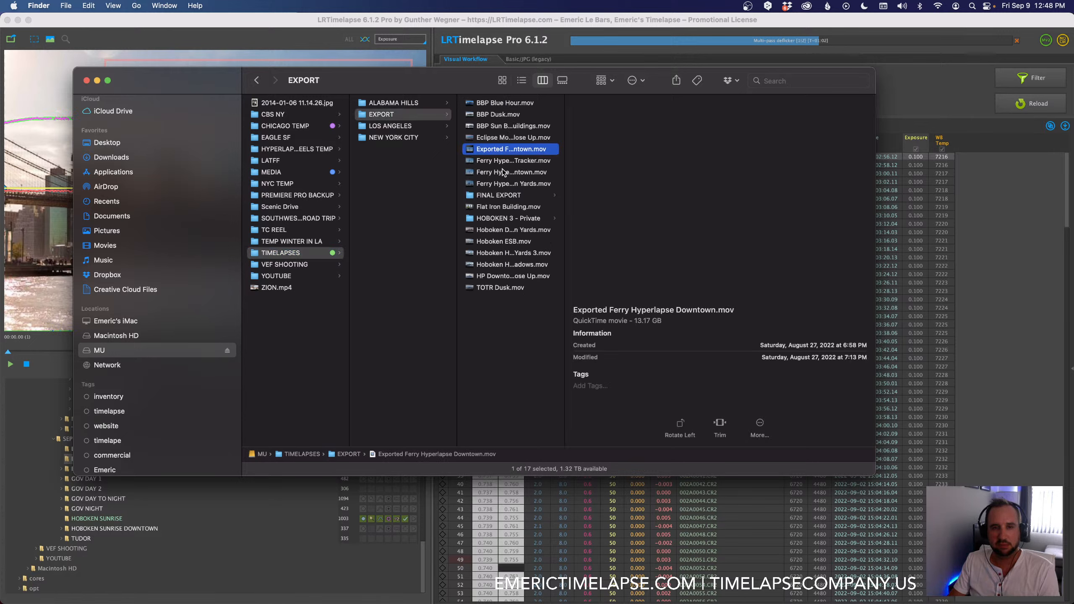
pyautogui.click(497, 195)
pyautogui.moveTo(673, 158); pyautogui.dragTo(746, 168)
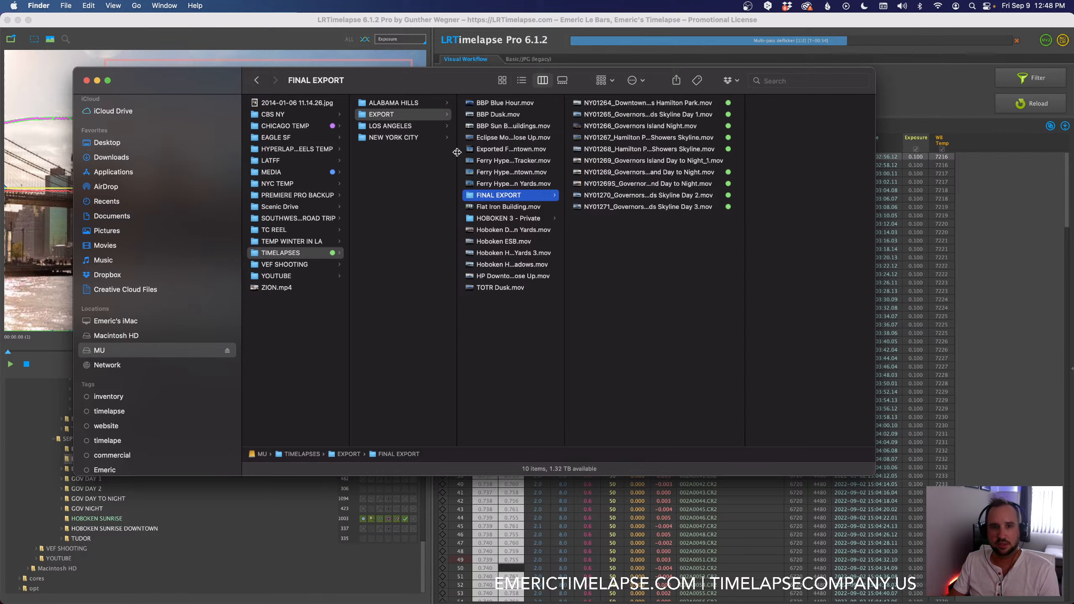
pyautogui.click(507, 138)
pyautogui.click(490, 184)
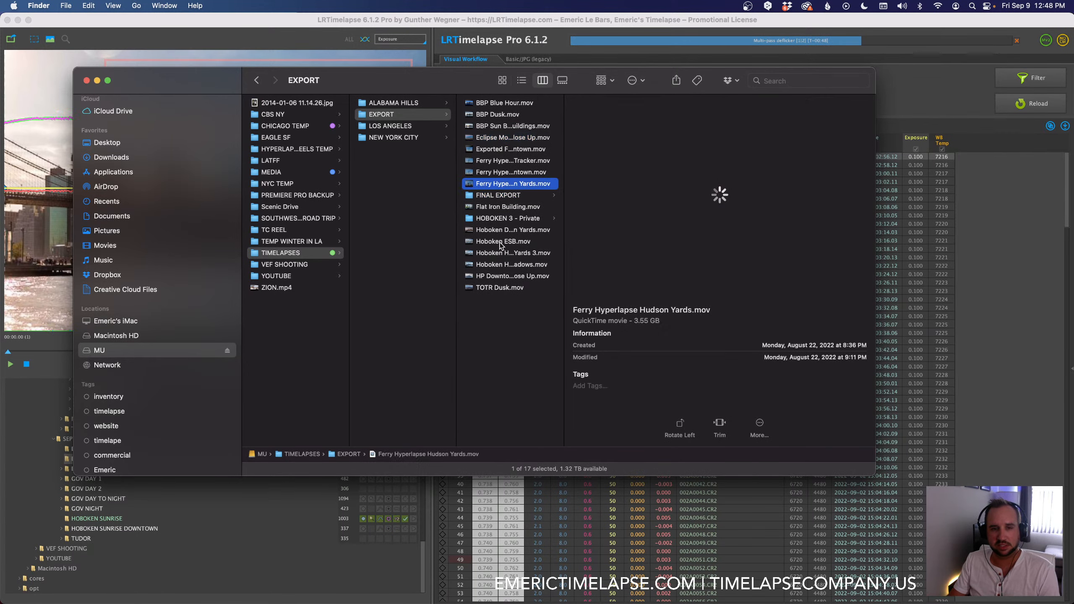
pyautogui.click(501, 242)
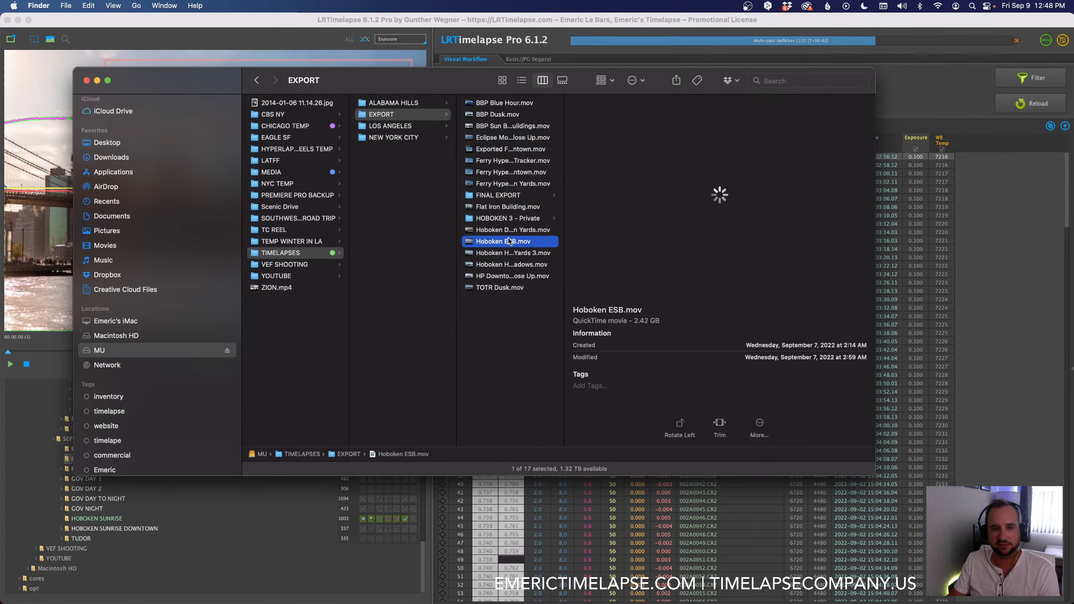
pyautogui.click(499, 196)
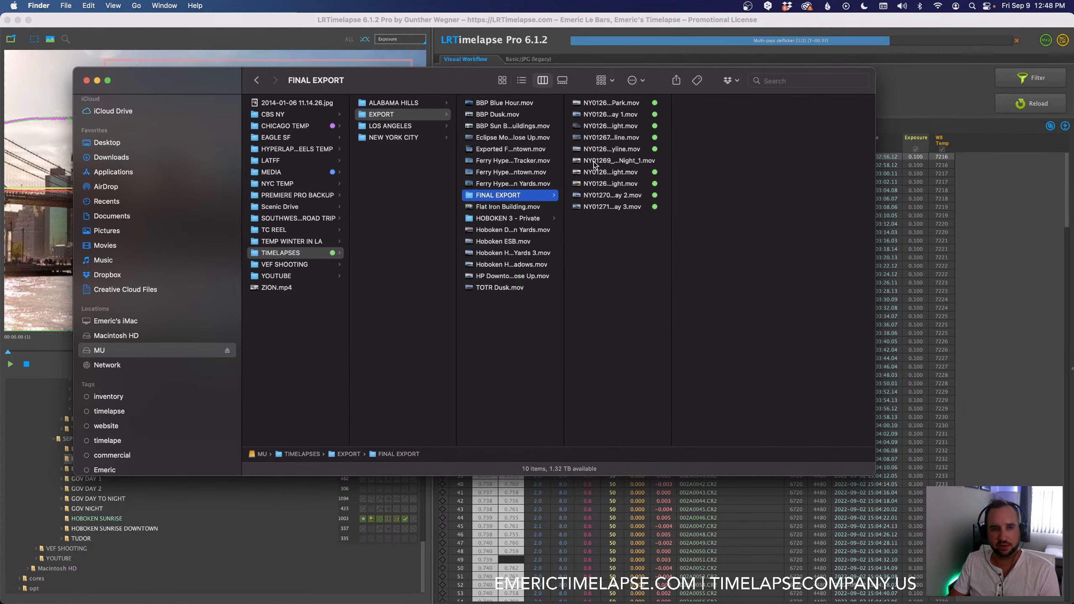
# Step: Examine the organization of the LOS ANGELES and NEW YORK CITY timelapse folders, including AUGUST 2022 and SEPTEMBER 2022
pyautogui.click(394, 142)
pyautogui.press('Up')
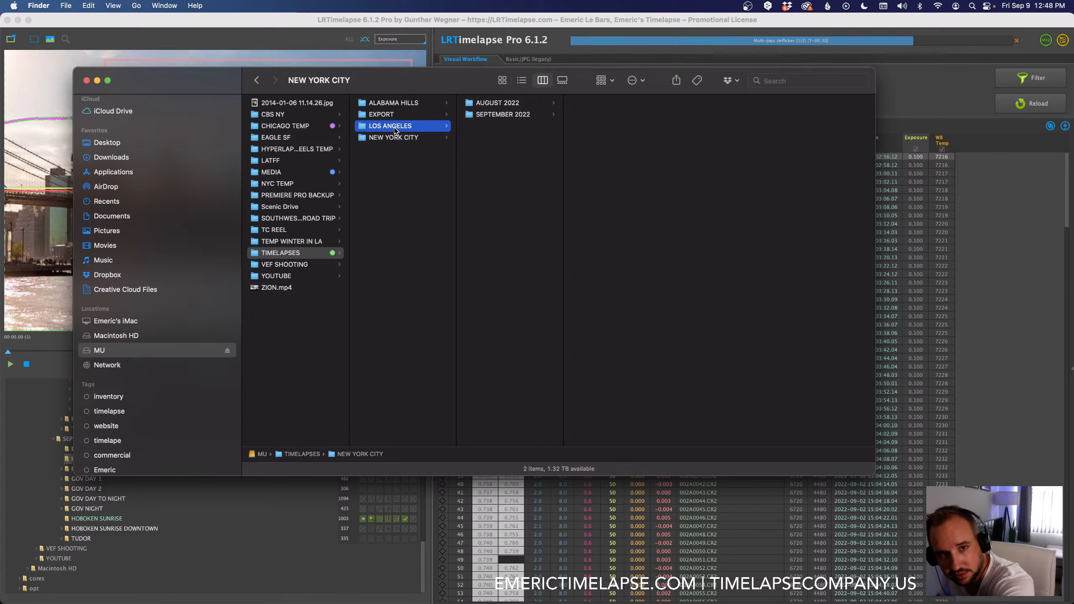
pyautogui.click(395, 141)
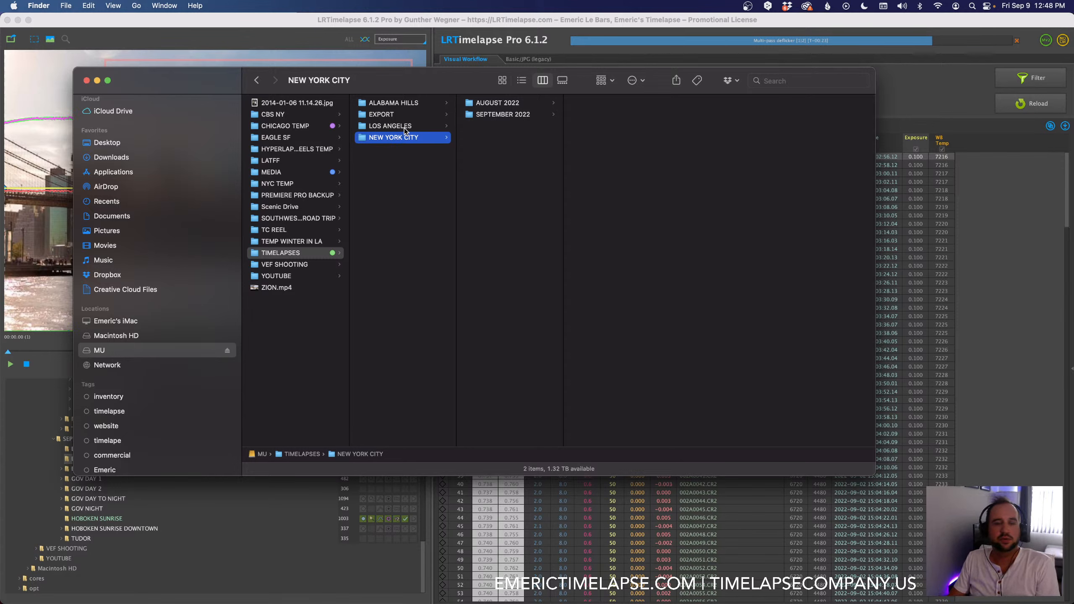
pyautogui.press('Up')
pyautogui.moveTo(562, 135); pyautogui.dragTo(638, 143)
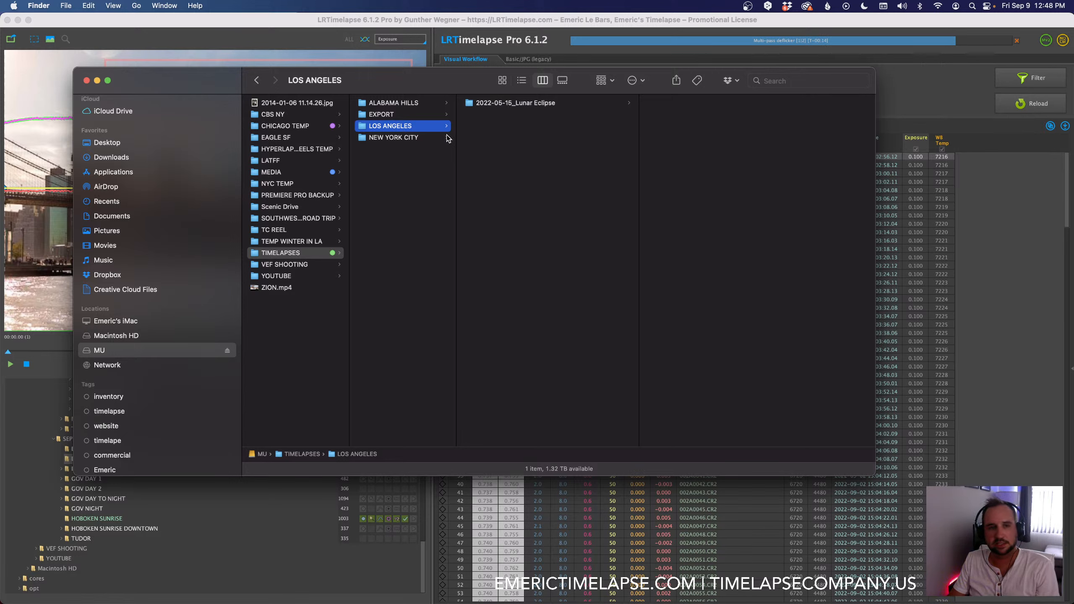
pyautogui.click(404, 142)
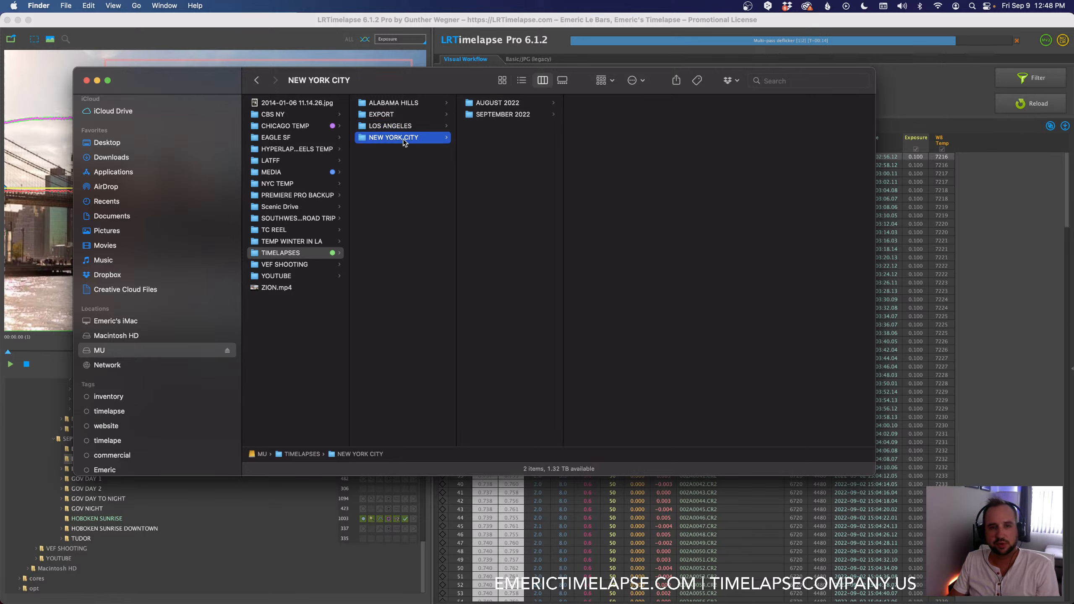
pyautogui.click(507, 105)
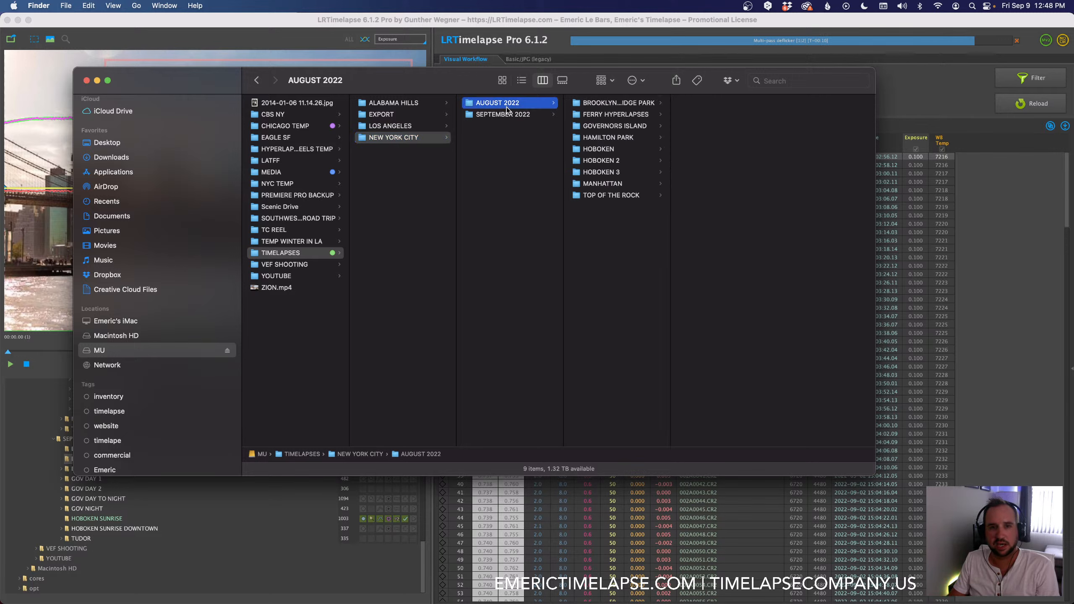
pyautogui.click(503, 115)
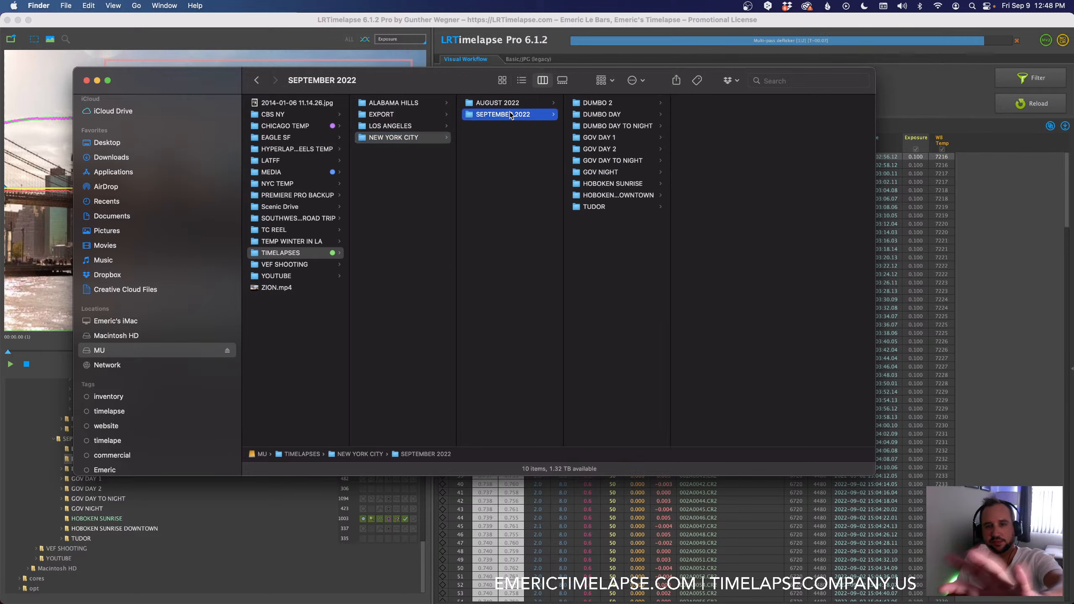
pyautogui.click(502, 103)
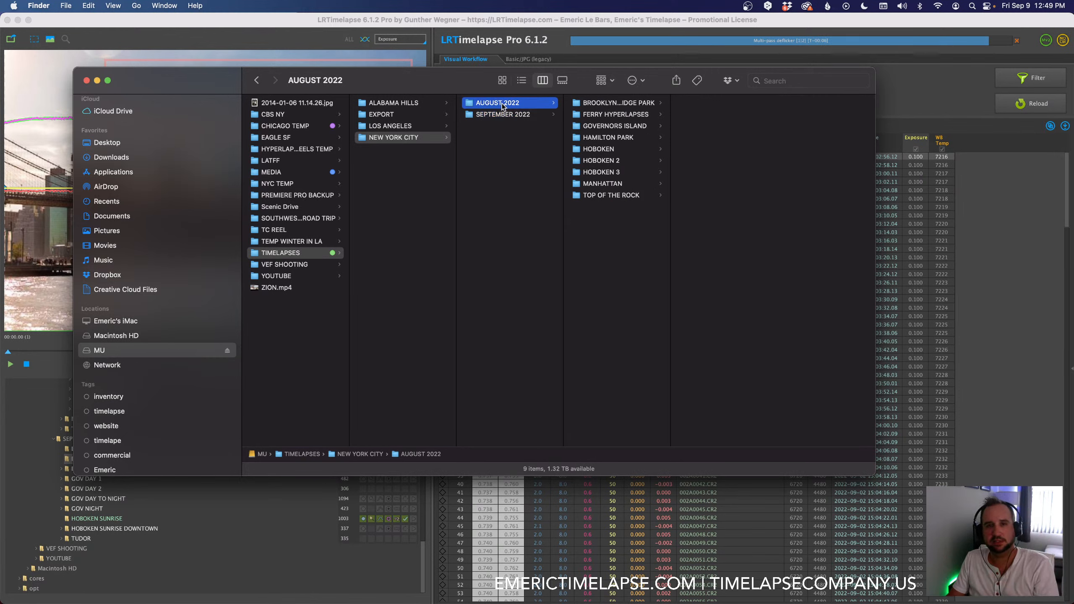
# Step: Examine the sequence folders inside BROOKLYN BRIDGE PARK in the AUGUST 2022 folder, from BLUE HOUR to GOLDEN HOUR DUSK
pyautogui.moveTo(671, 118); pyautogui.dragTo(697, 117)
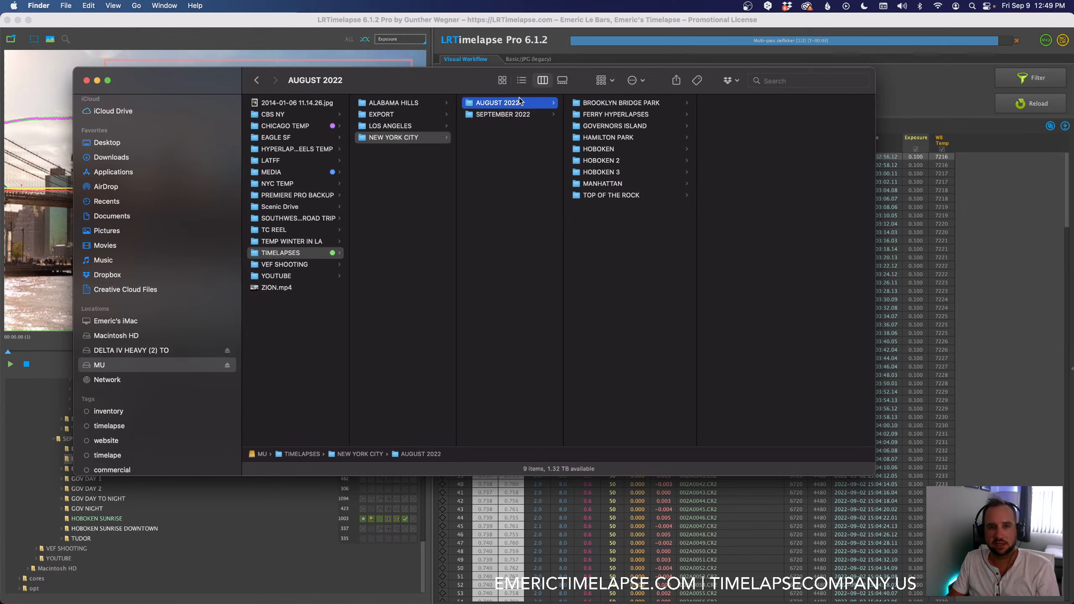
pyautogui.click(601, 104)
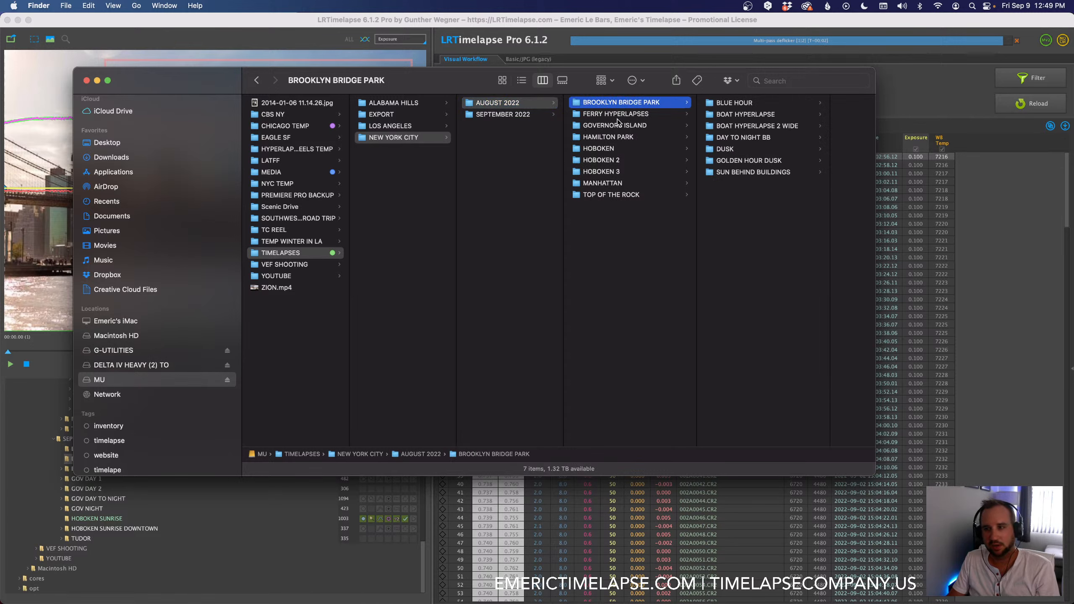
pyautogui.click(725, 105)
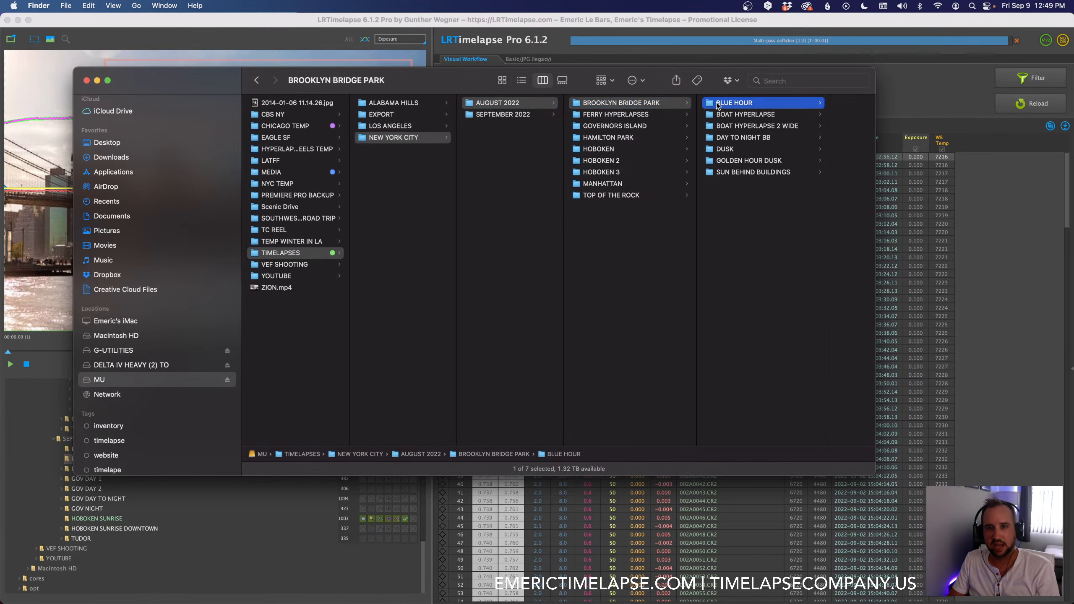
pyautogui.click(657, 115)
pyautogui.click(656, 126)
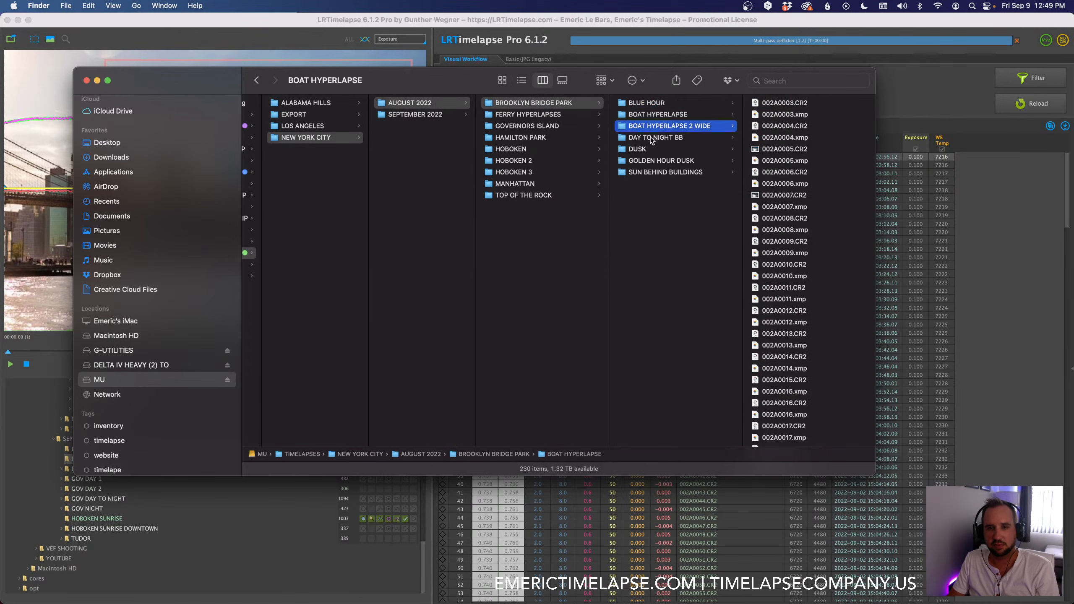
pyautogui.click(650, 149)
pyautogui.click(648, 164)
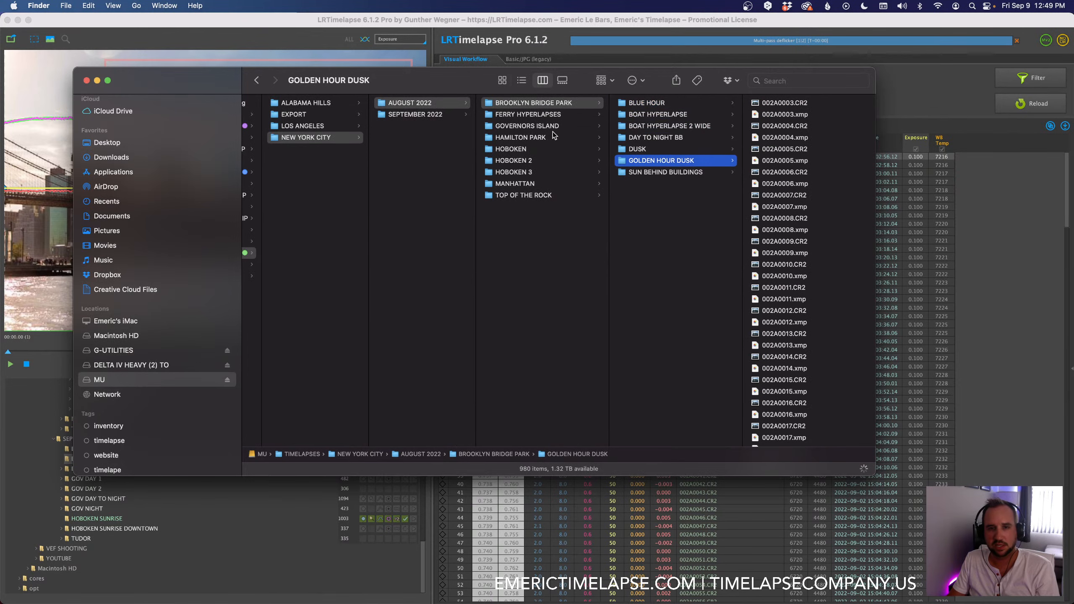
# Step: Examine the other AUGUST 2022 location folders, including GOVERNORS ISLAND, HAMILTON PARK, the three Hoboken folders and TOP OF THE ROCK
pyautogui.click(549, 114)
pyautogui.click(532, 124)
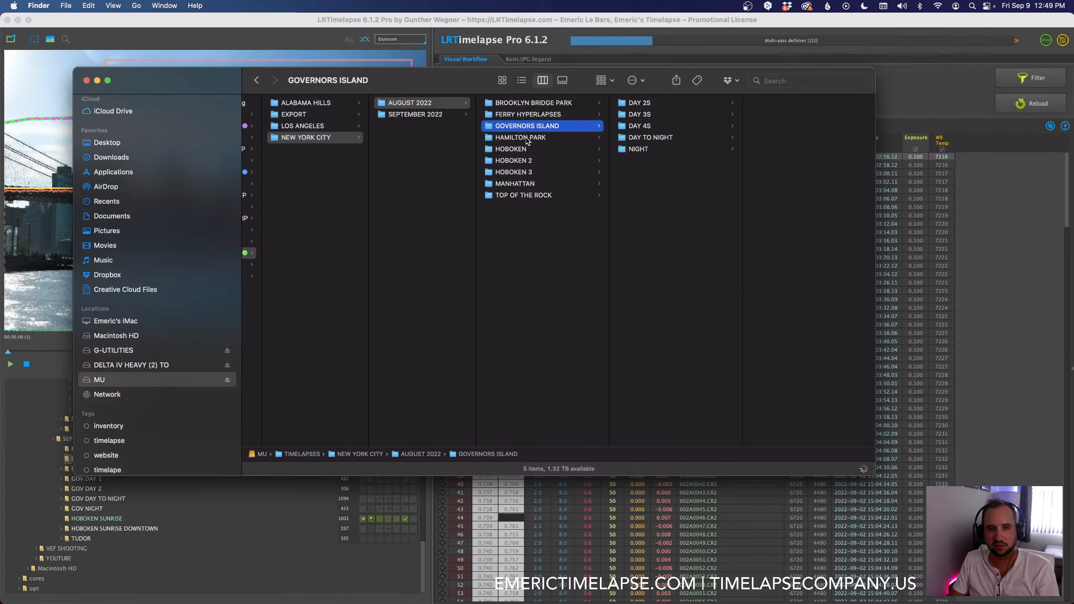
pyautogui.click(527, 140)
pyautogui.click(519, 151)
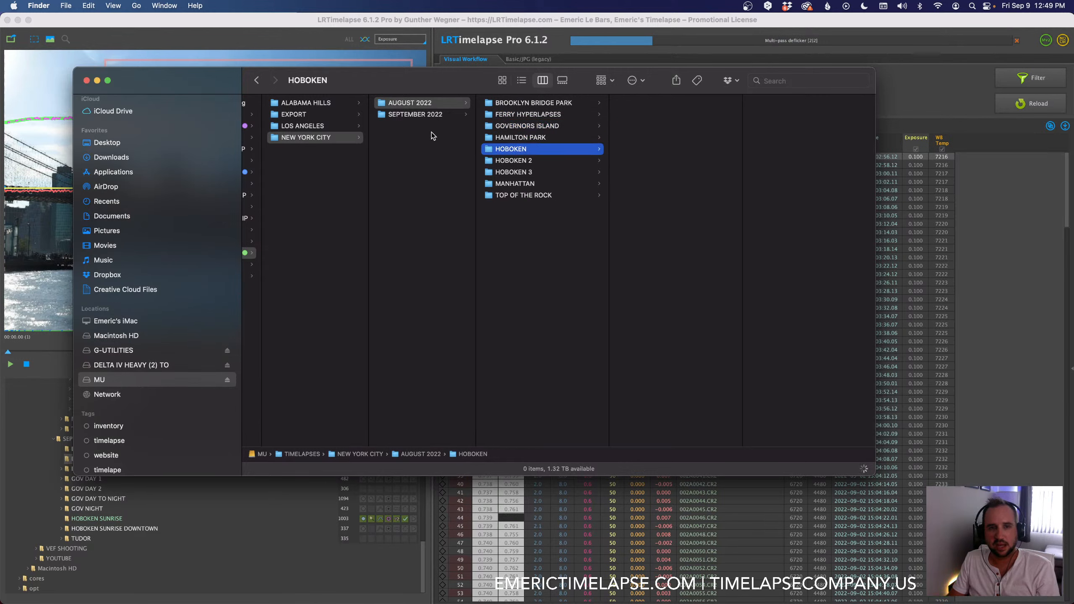
pyautogui.click(515, 161)
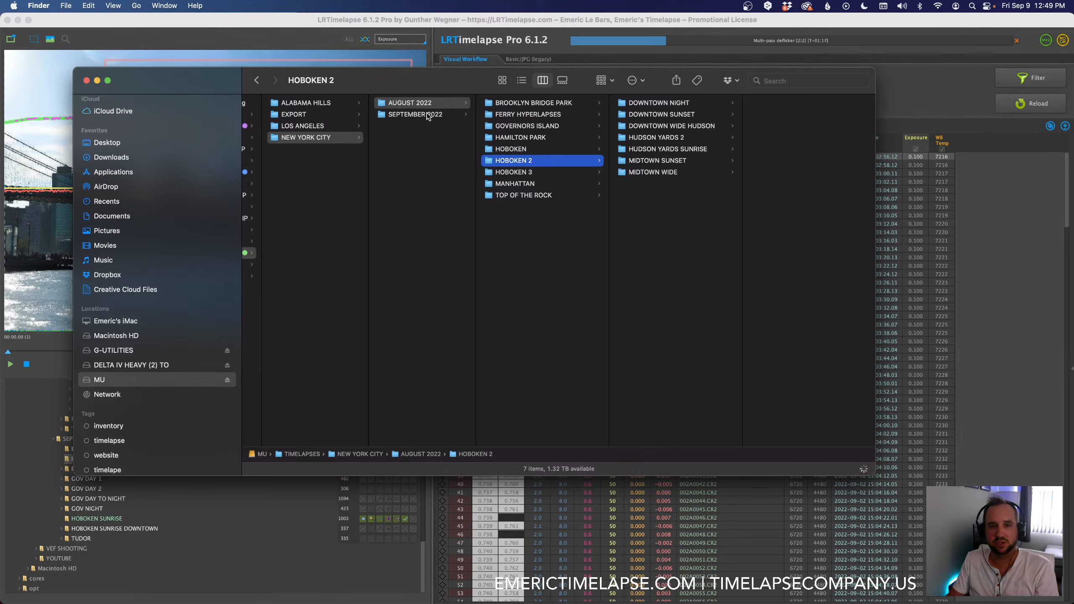
pyautogui.click(523, 173)
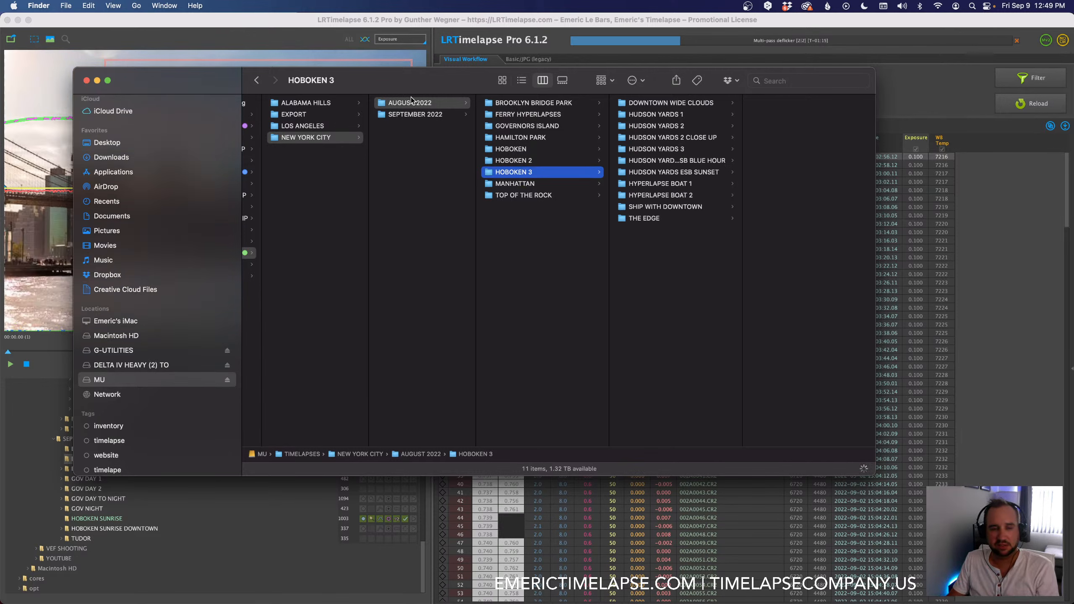
pyautogui.click(542, 104)
pyautogui.click(515, 196)
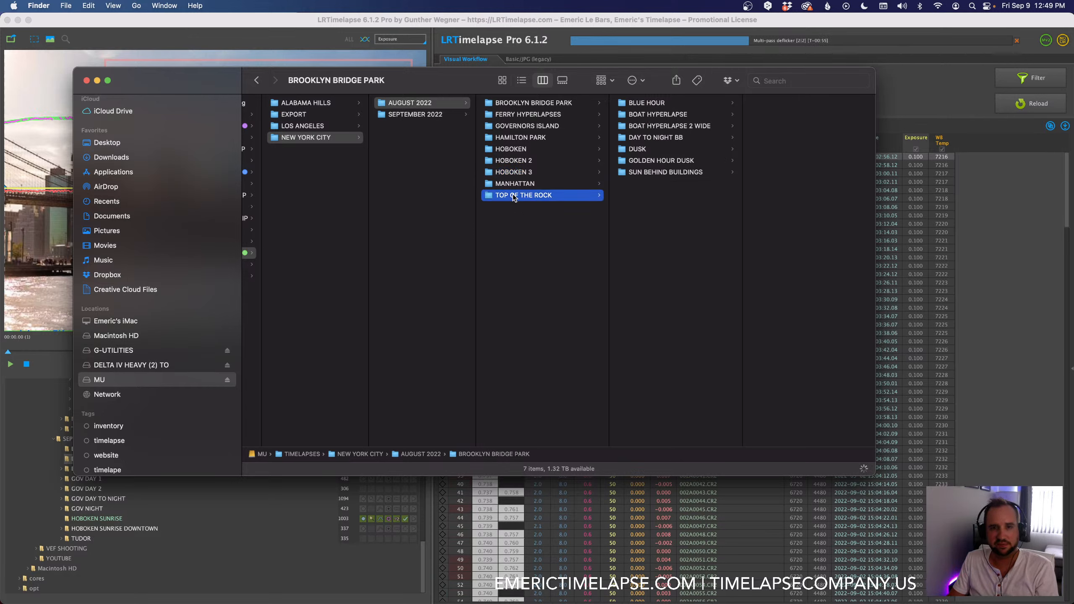
# Step: Open the TIMELAPSES folder on the DELTA IV HEAVY (2) TO drive and examine how UNITED STATES and CALIFORNIA are organized
pyautogui.click(130, 364)
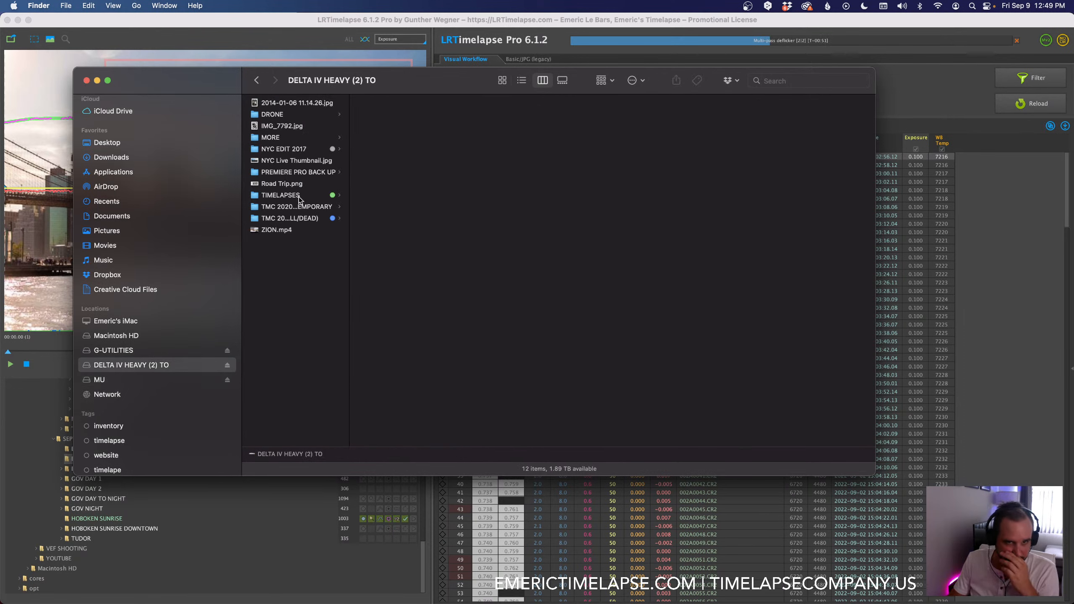
pyautogui.click(299, 197)
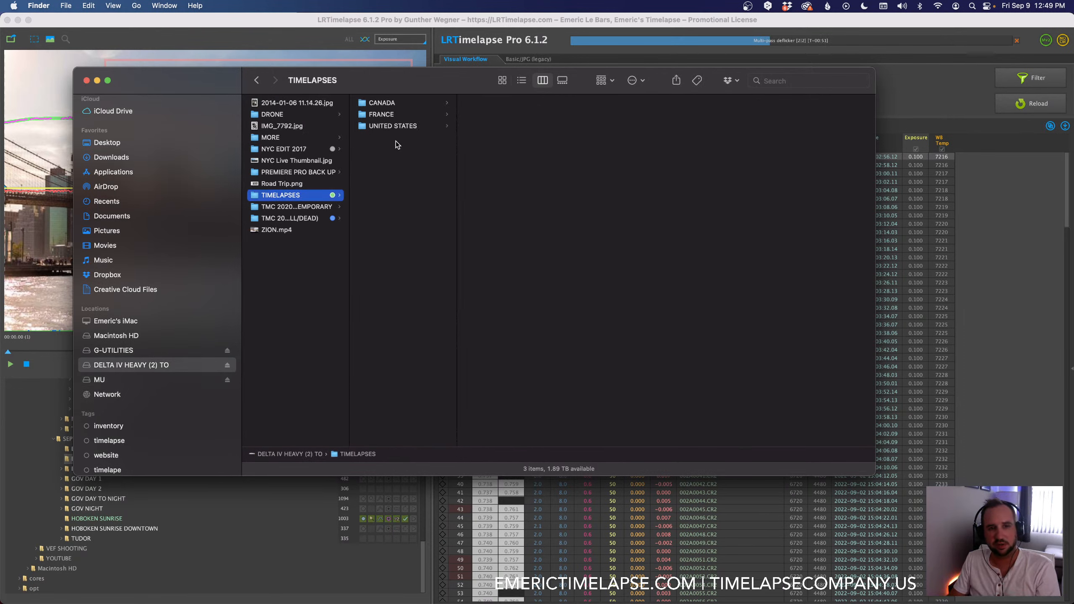
pyautogui.click(386, 127)
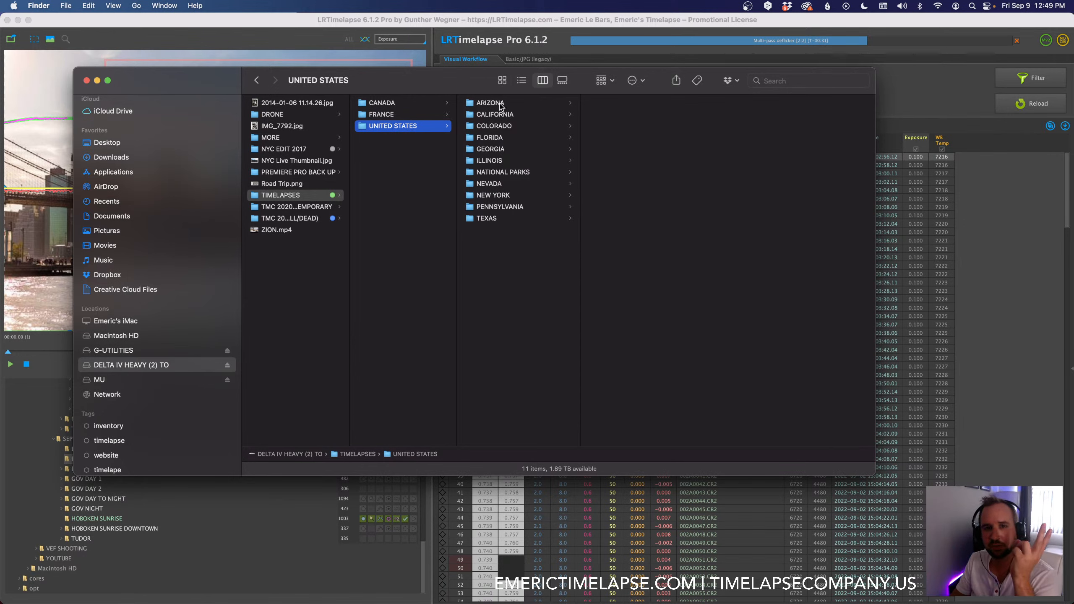
pyautogui.click(503, 116)
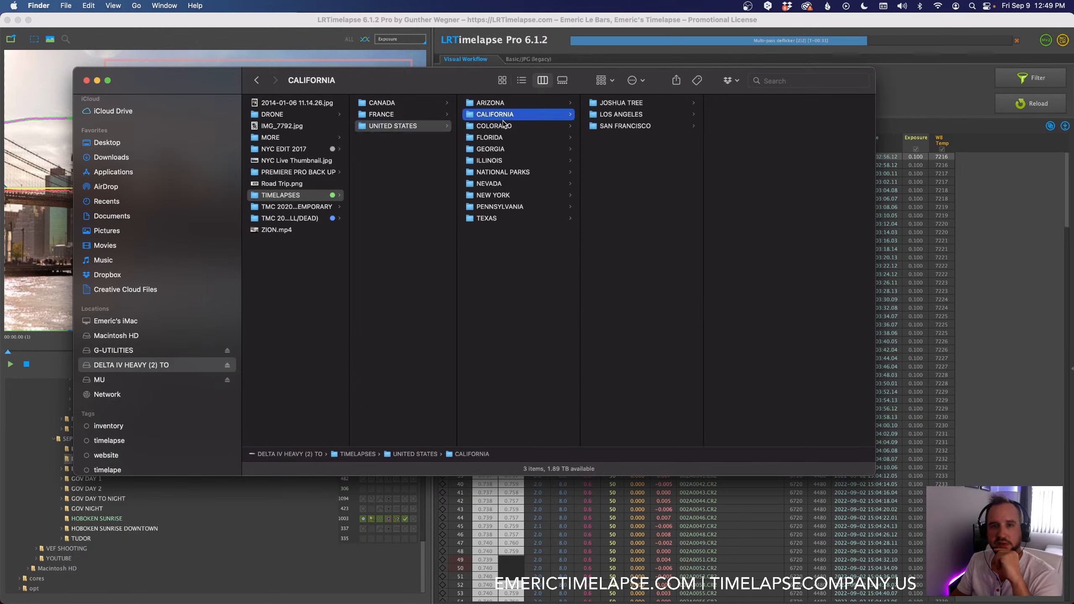
pyautogui.click(278, 198)
pyautogui.click(385, 125)
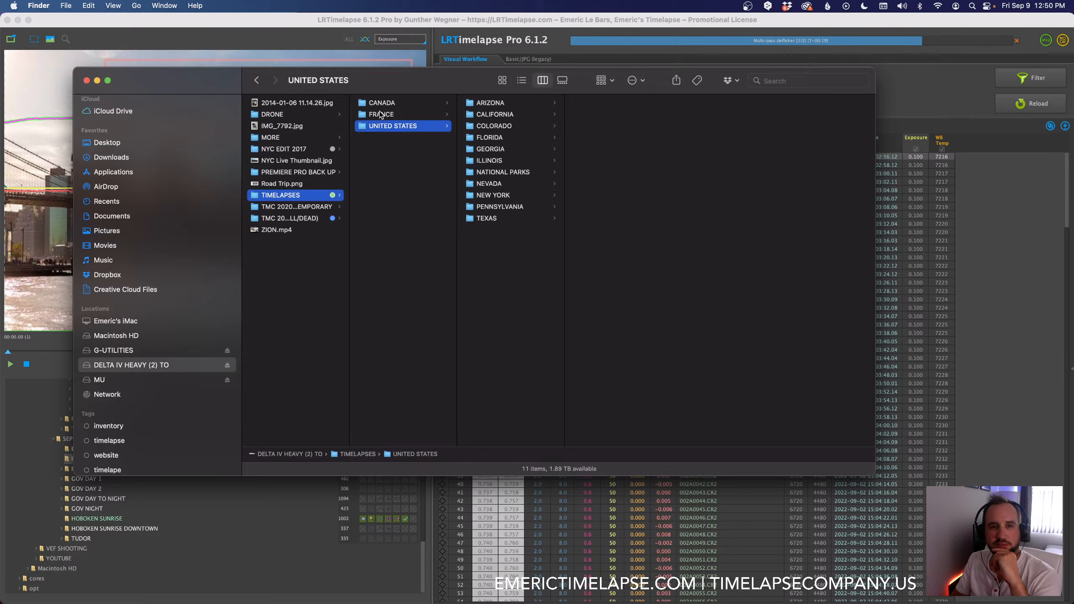
# Step: Examine the state folders from CALIFORNIA through NEVADA, and open the NEW YORK folder to view its subfolders
pyautogui.click(502, 117)
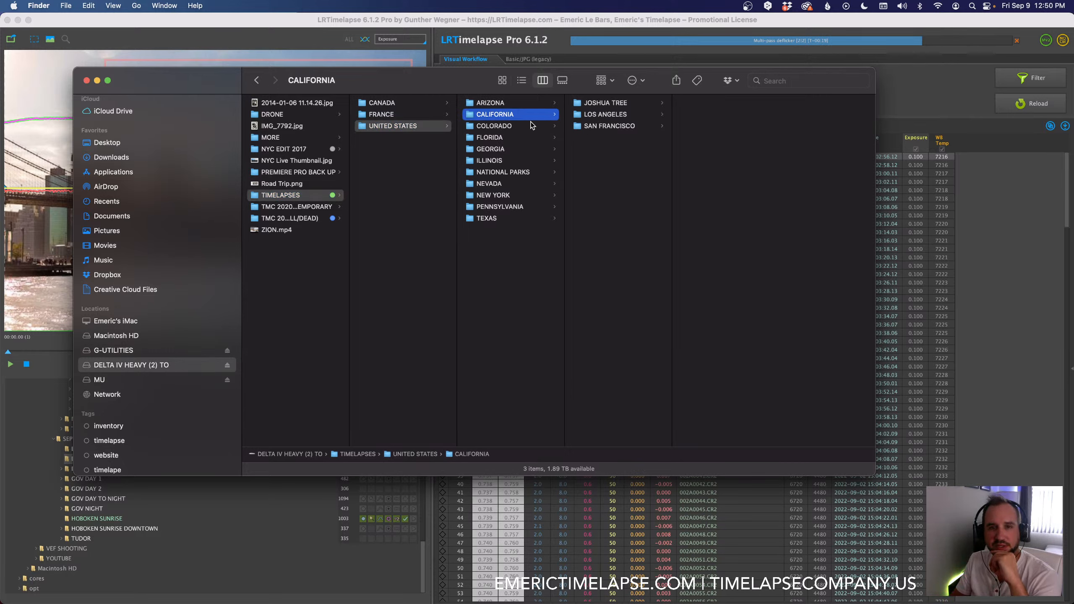
pyautogui.click(508, 138)
pyautogui.click(506, 149)
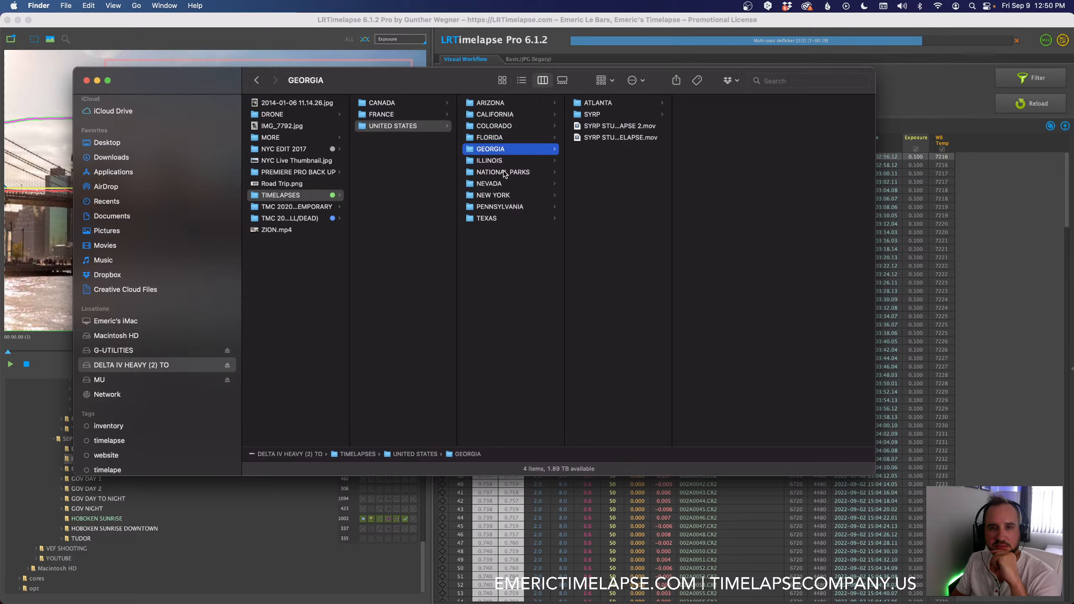
pyautogui.click(503, 172)
pyautogui.click(500, 186)
pyautogui.click(499, 195)
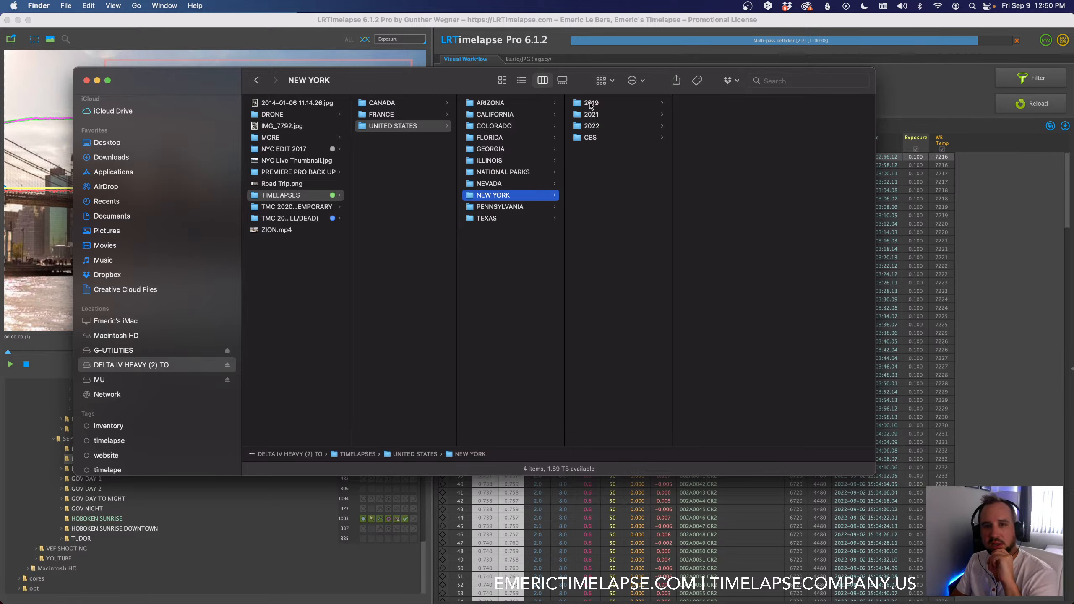
pyautogui.moveTo(454, 86); pyautogui.dragTo(434, 83)
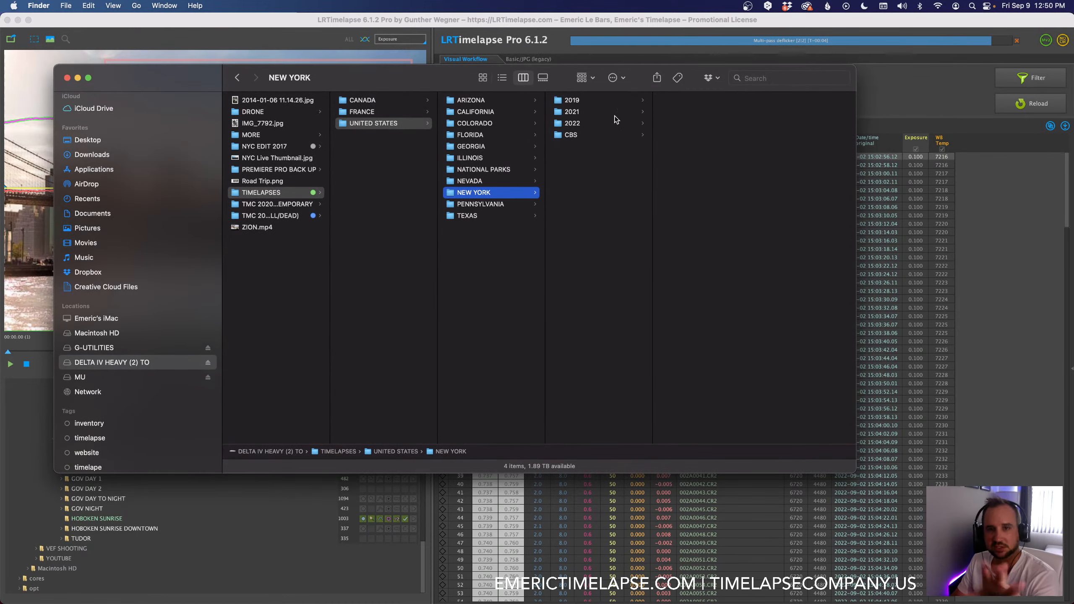
# Step: Examine the exported clips in the NEW YORK folders 2019, 2021 and 2022, ending on NY01271_Governors Islands Skyline Day 3.mov
pyautogui.click(575, 101)
pyautogui.moveTo(851, 469); pyautogui.dragTo(991, 487)
pyautogui.moveTo(760, 408); pyautogui.dragTo(846, 415)
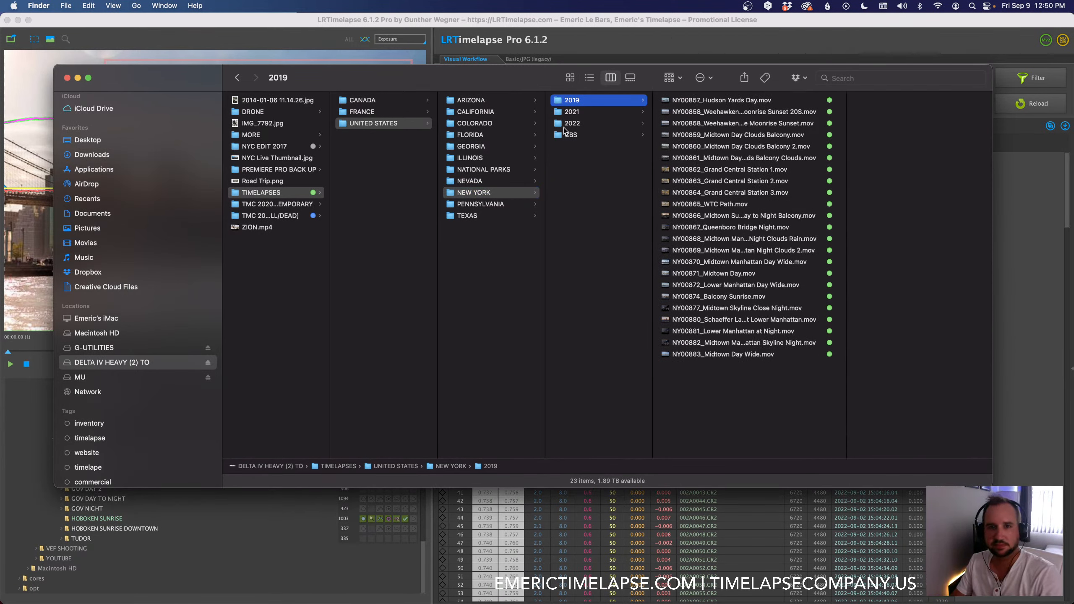
pyautogui.click(570, 114)
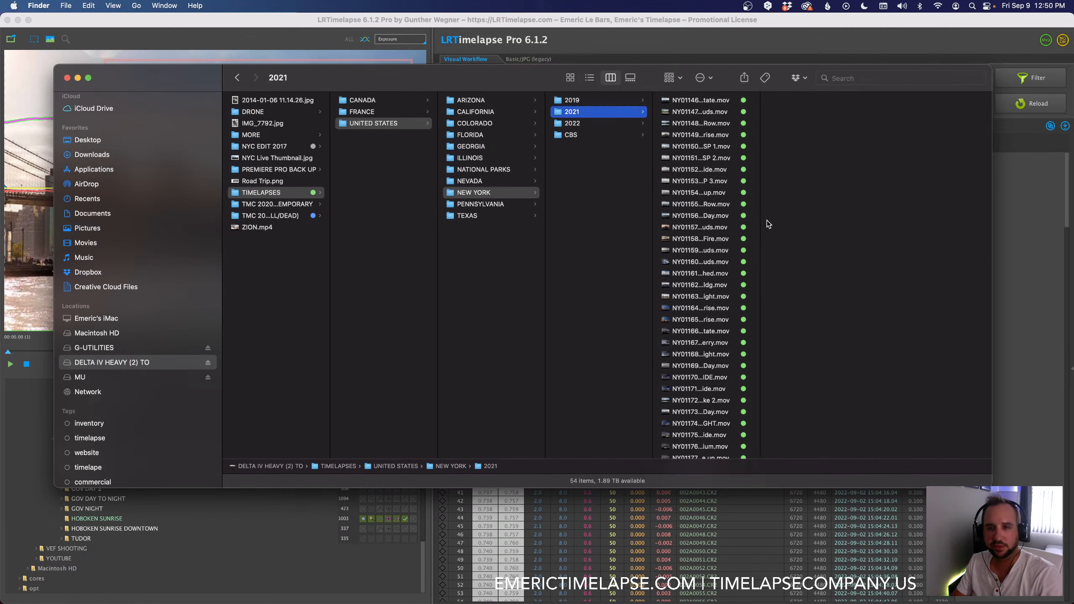
pyautogui.doubleClick(760, 219)
pyautogui.scroll(5, 787, 250)
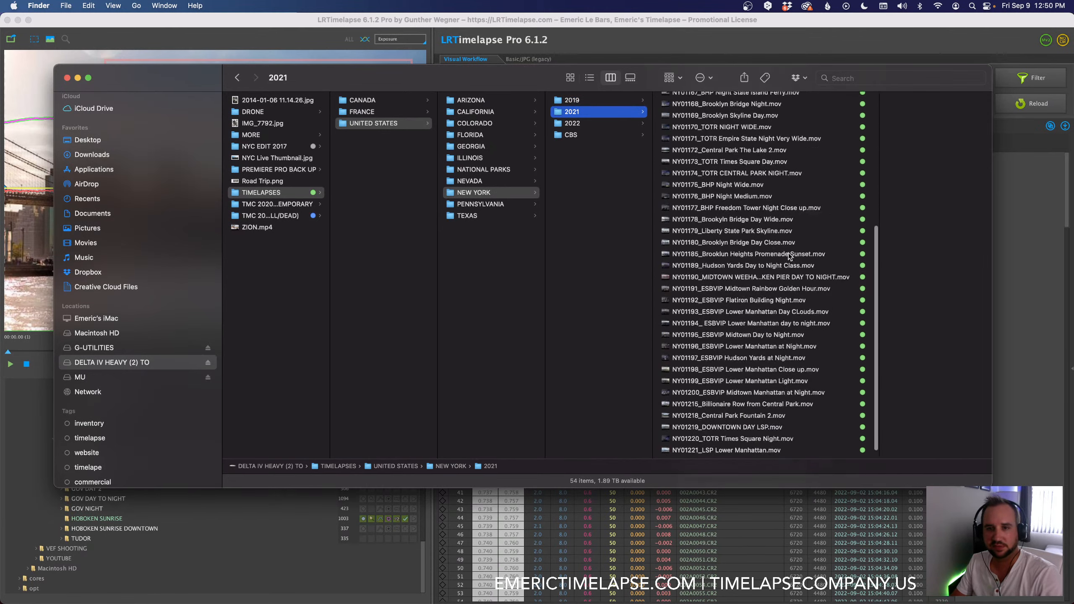
pyautogui.click(579, 124)
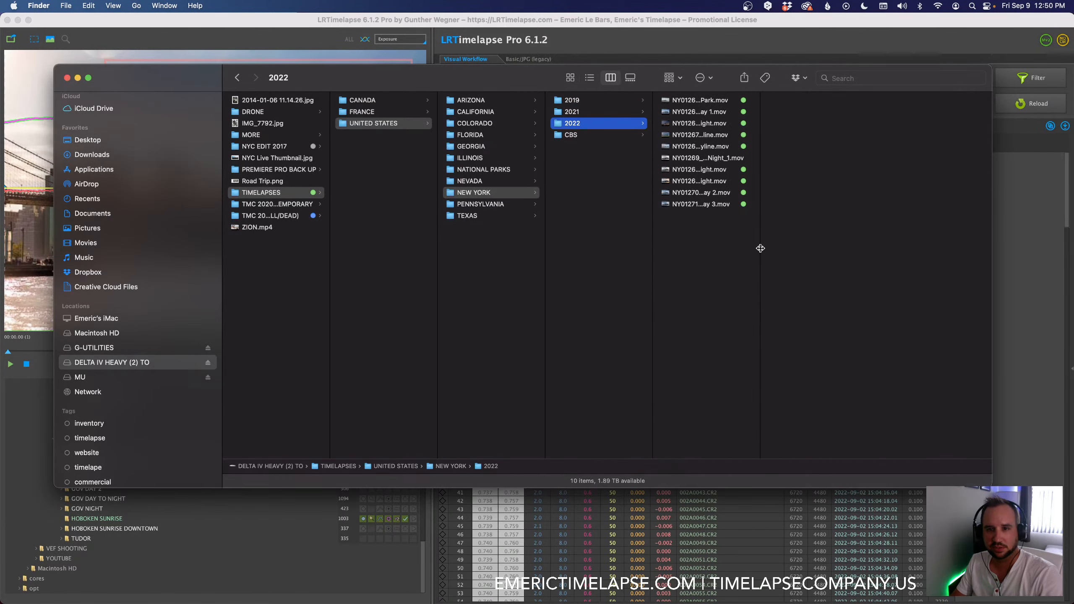
pyautogui.moveTo(760, 247); pyautogui.dragTo(844, 247)
pyautogui.click(713, 204)
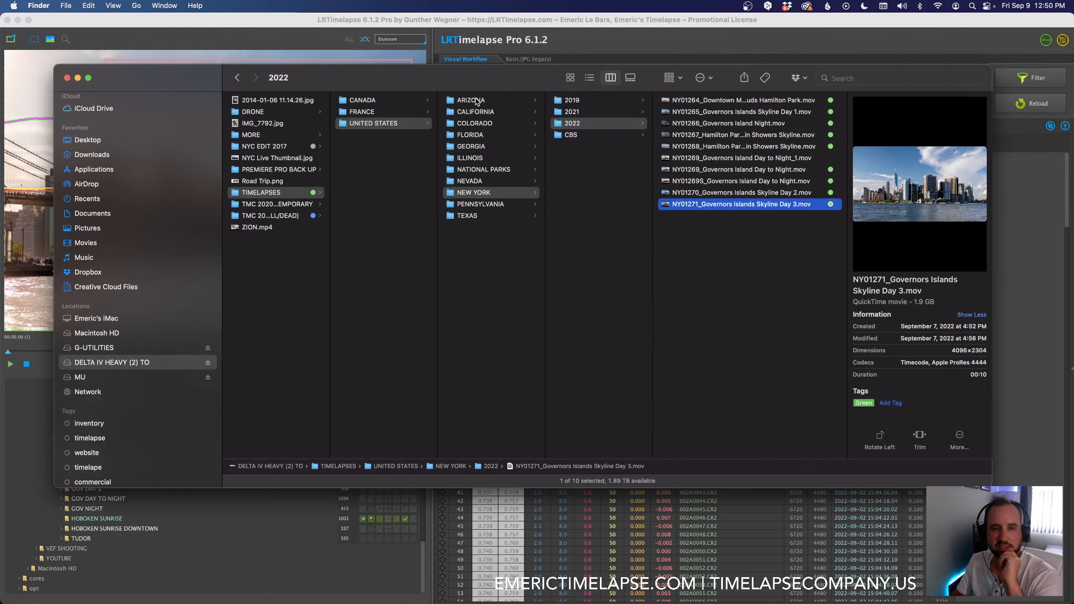
# Step: Examine the 2019 exports under CALIFORNIA, LOS ANGELES, including LA00790_Echo Park Freeway Sunset Manual.mov, and check the Backblaze backup status
pyautogui.click(477, 111)
pyautogui.click(600, 114)
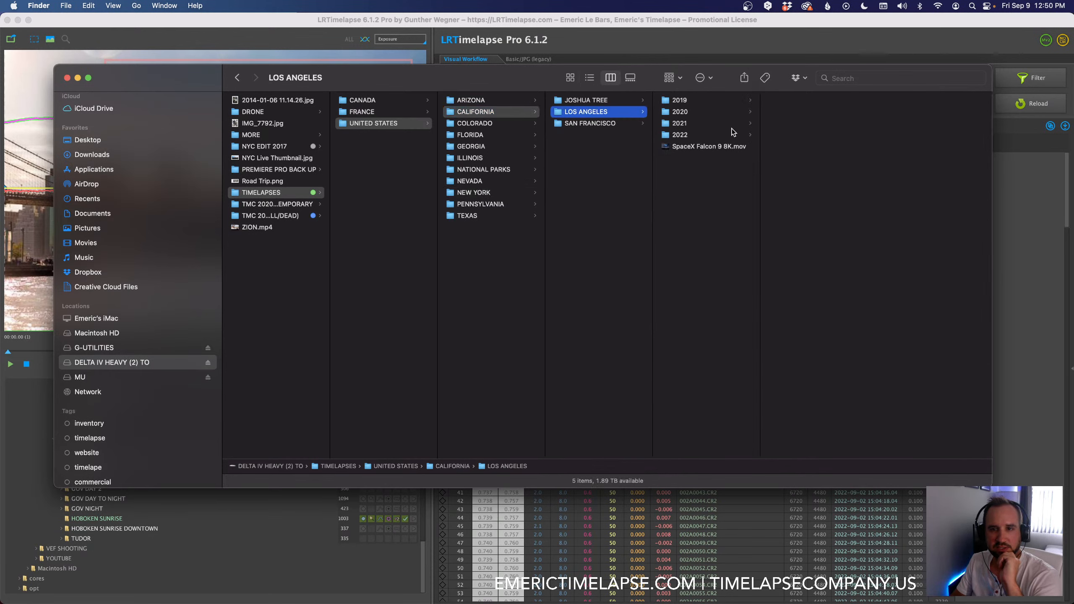
pyautogui.moveTo(760, 136); pyautogui.dragTo(836, 137)
pyautogui.click(681, 100)
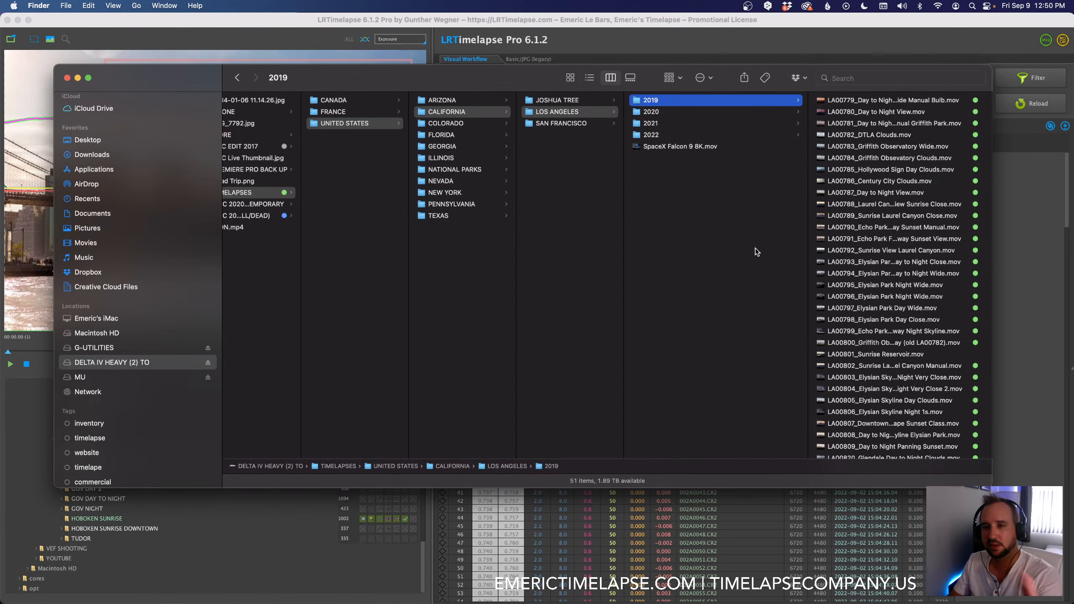
pyautogui.click(897, 227)
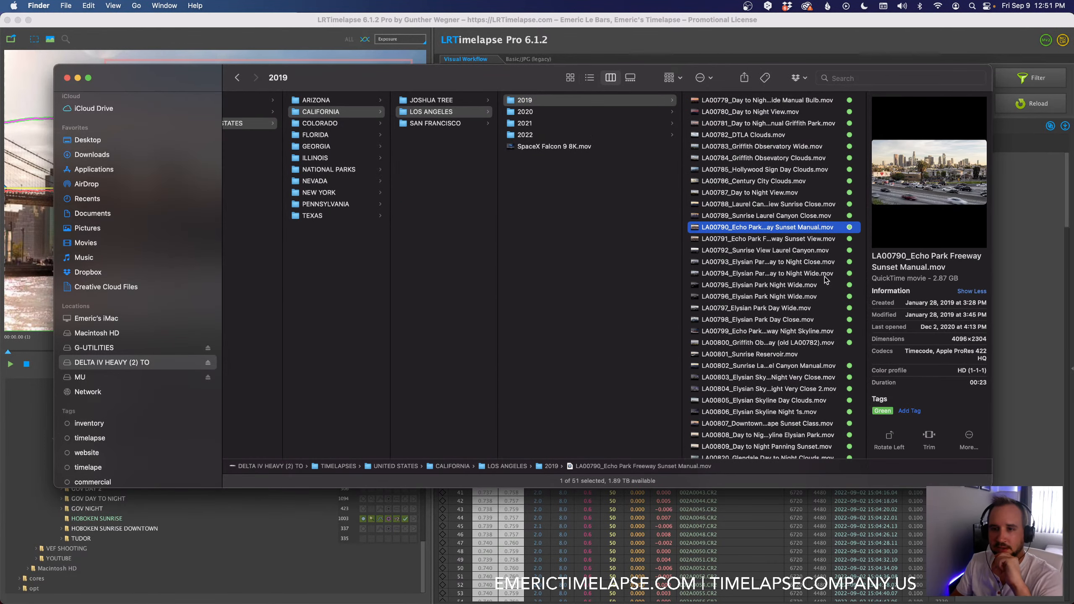
pyautogui.click(828, 7)
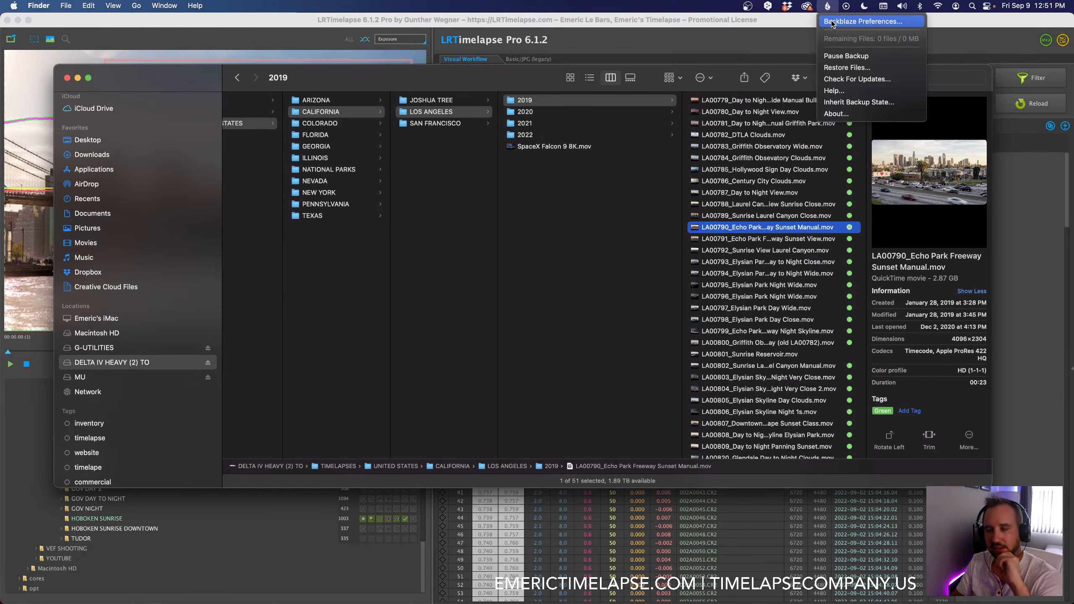
pyautogui.click(450, 79)
# Step: Examine the LOS ANGELES folders 2020 to 2022, comparing the LA01262 moonrise and LA01261 eclipse totality clips
pyautogui.click(540, 112)
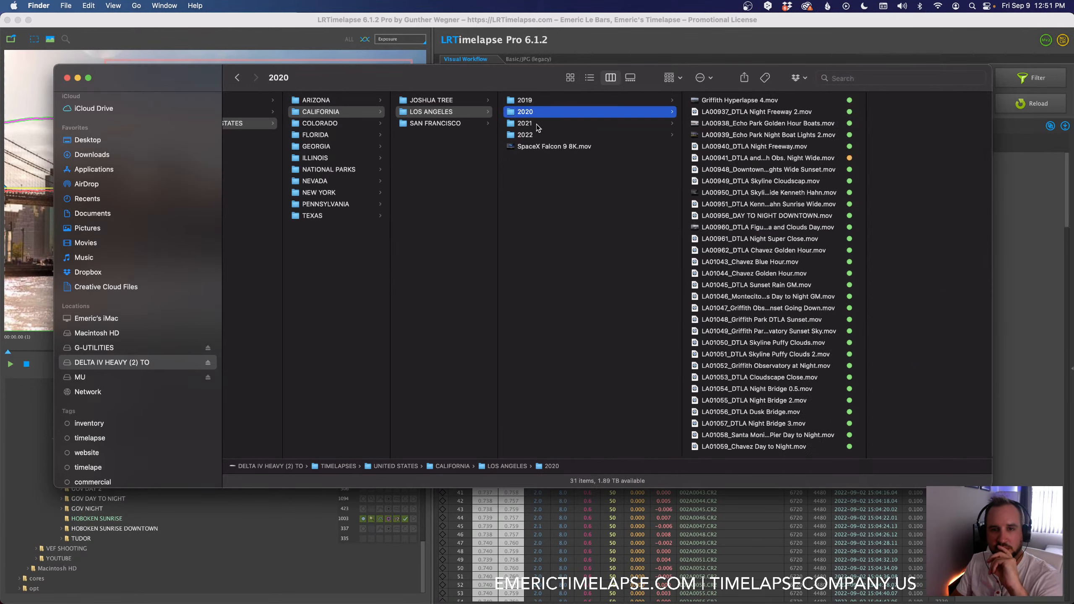
pyautogui.click(535, 125)
pyautogui.click(533, 135)
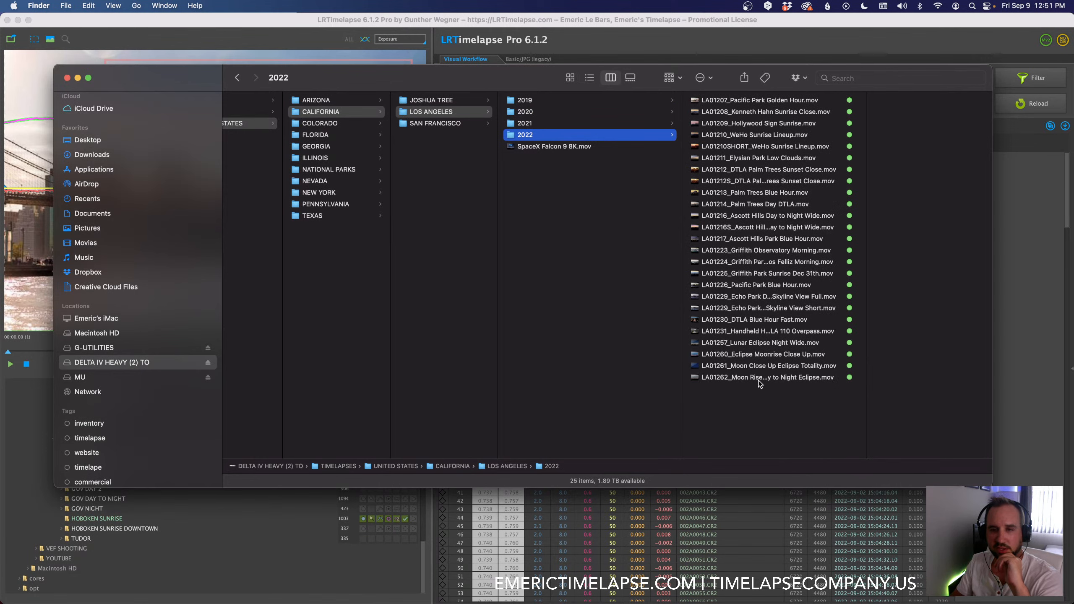
pyautogui.click(758, 380)
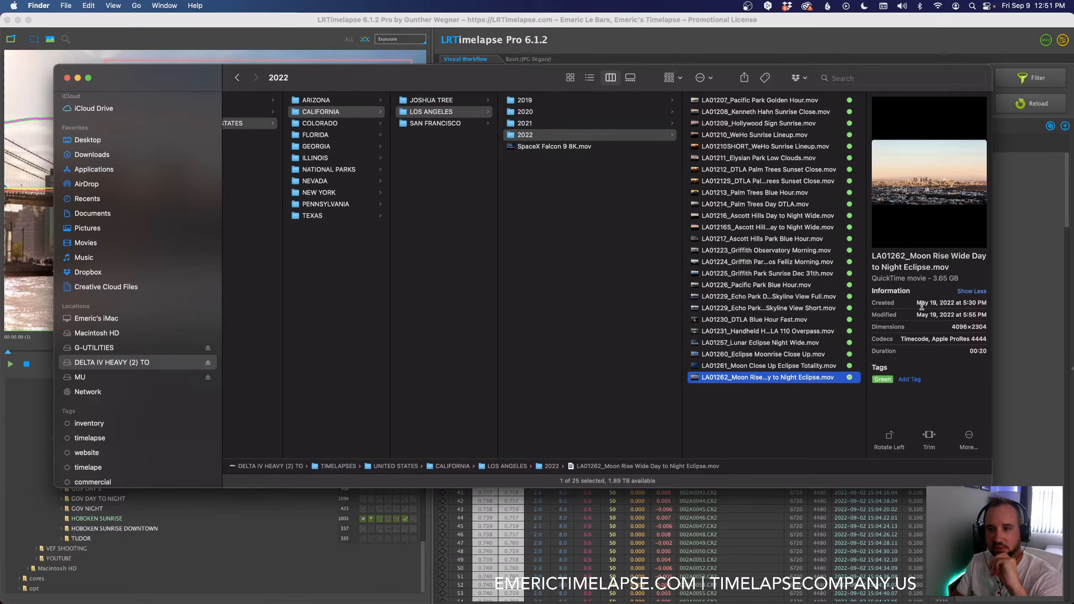
pyautogui.press('Up')
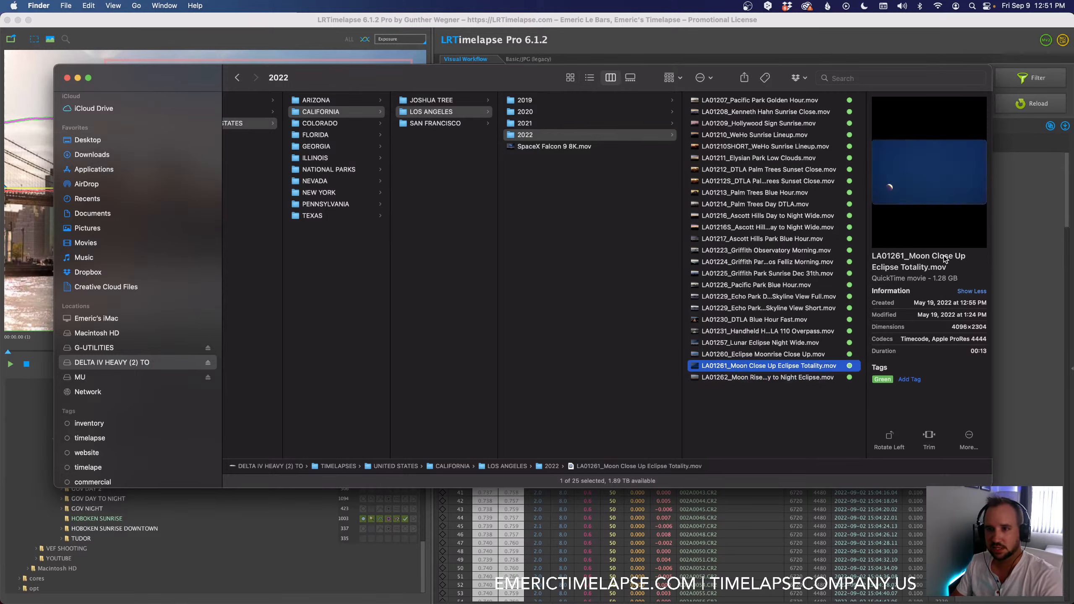
pyautogui.press('Down')
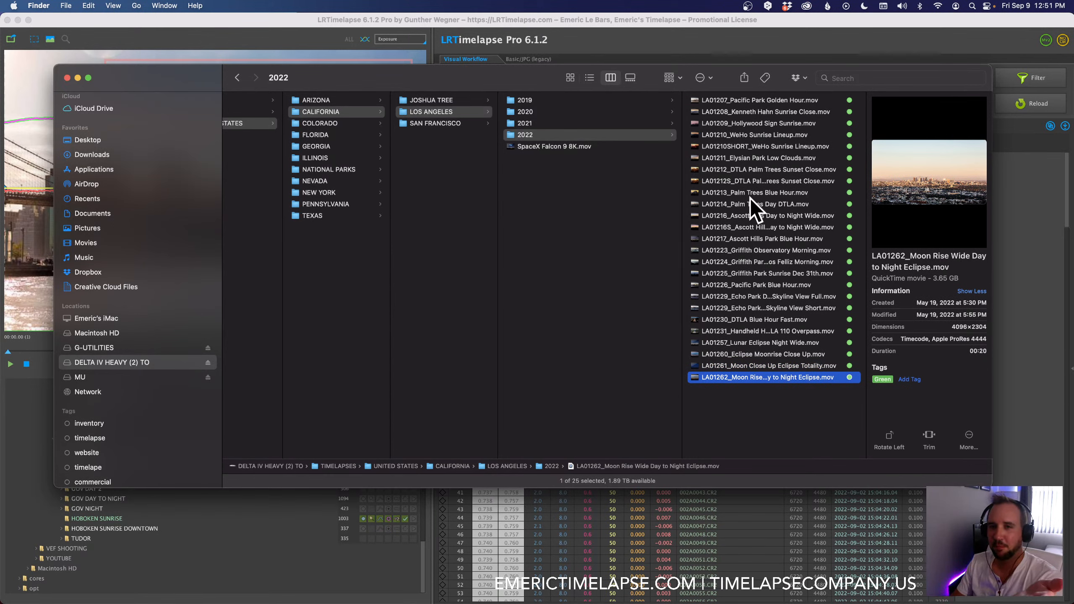
# Step: Return to the NEW YORK 2022 exports and compare the numbering of the Governors Islands Skyline Day 1, Day 2 and Day 3 clips
pyautogui.click(318, 192)
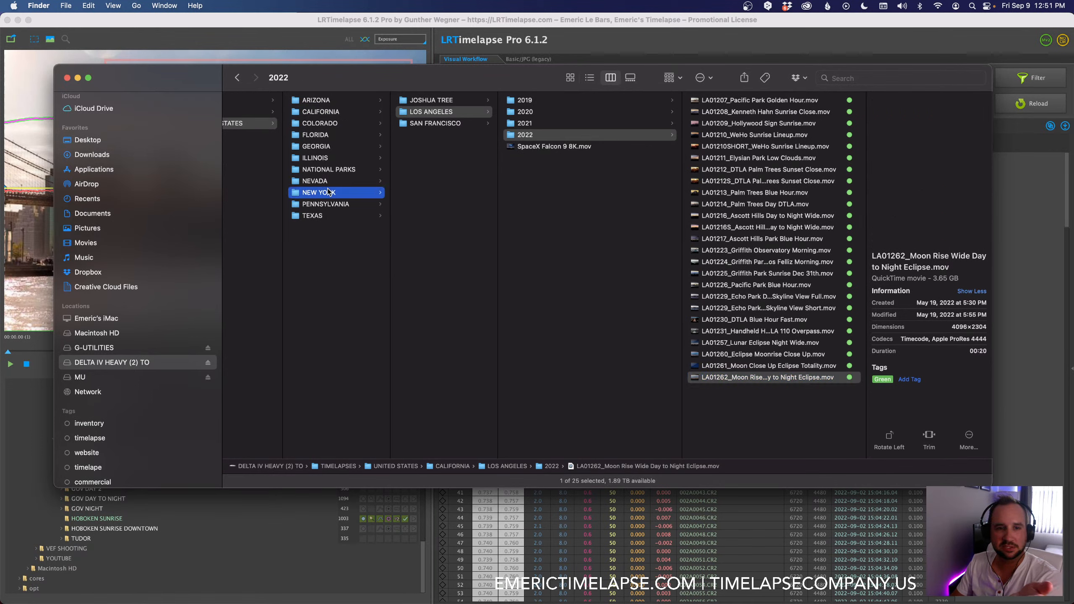
pyautogui.click(434, 124)
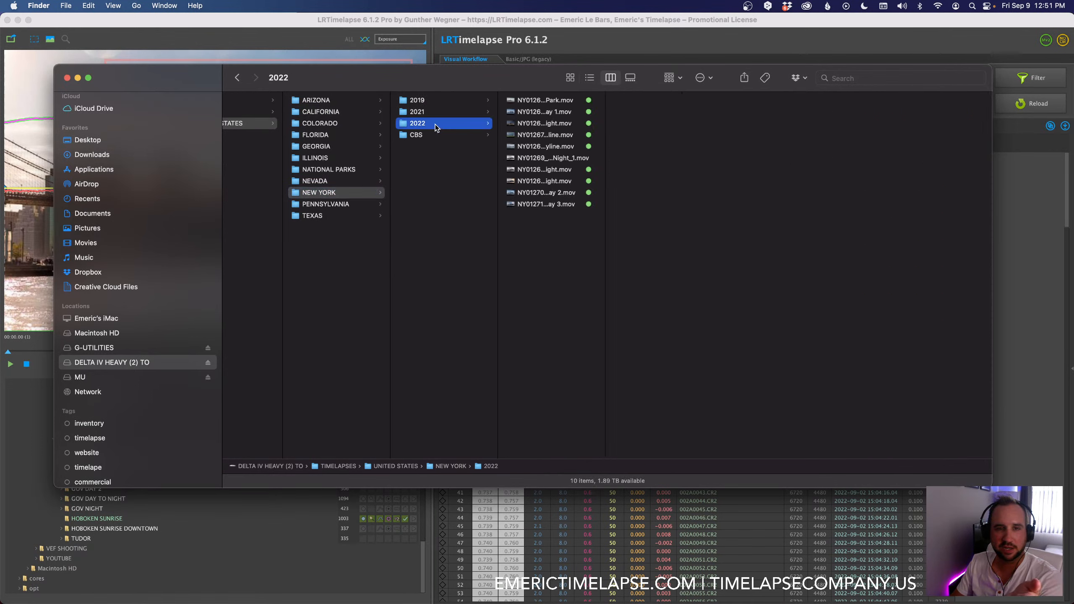
pyautogui.doubleClick(605, 141)
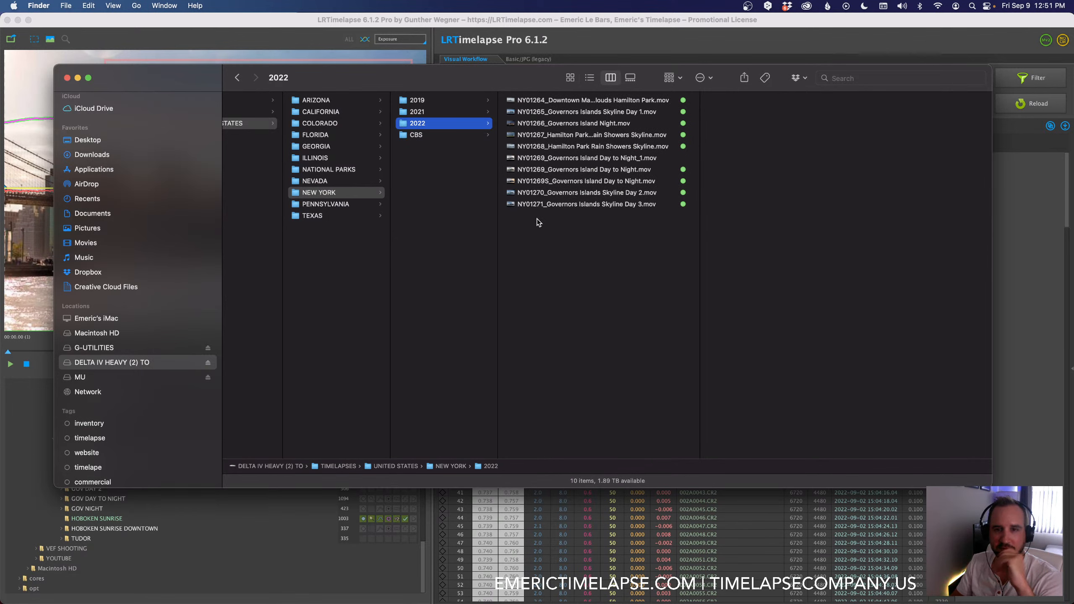
pyautogui.click(527, 196)
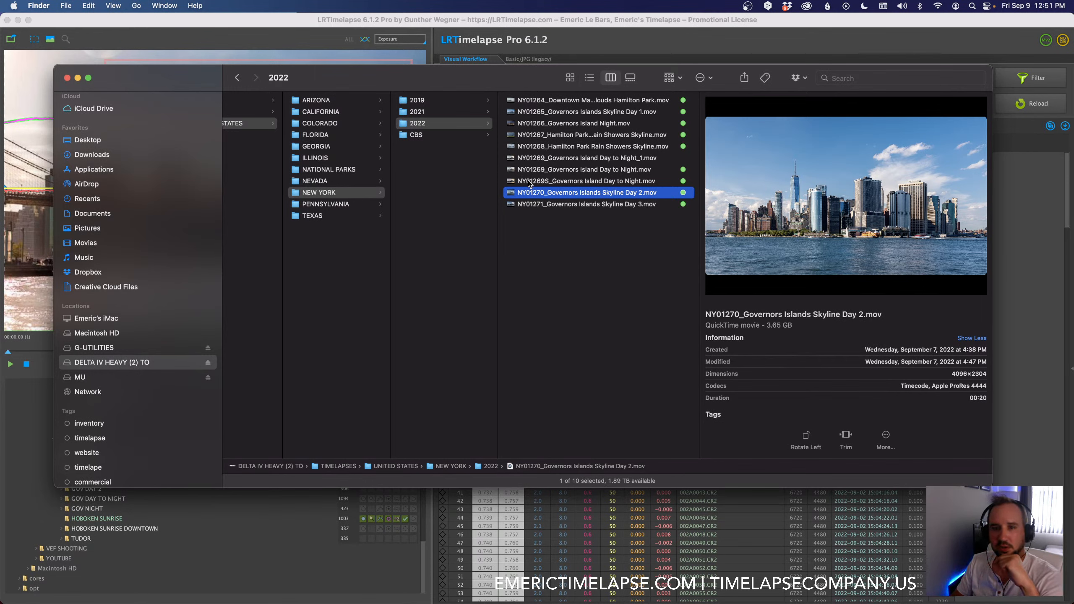
pyautogui.click(611, 206)
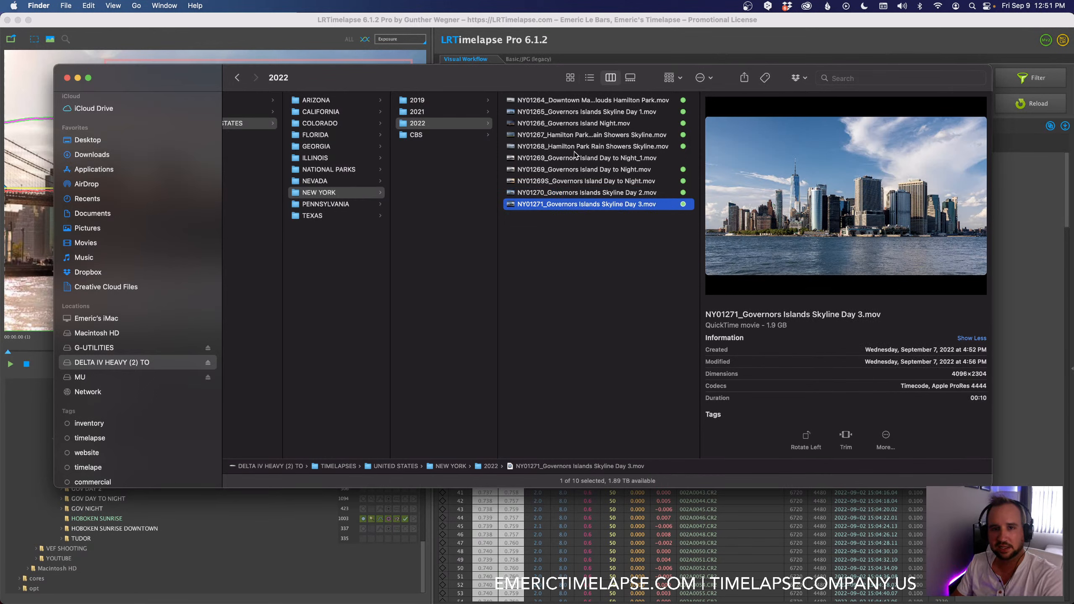
pyautogui.click(552, 113)
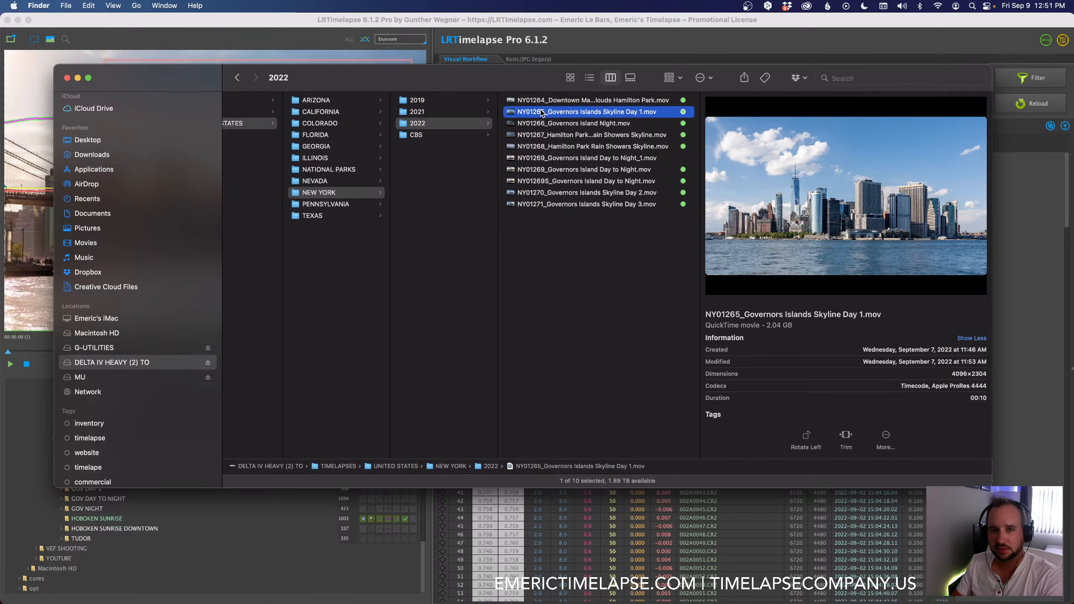
pyautogui.click(548, 196)
pyautogui.click(576, 205)
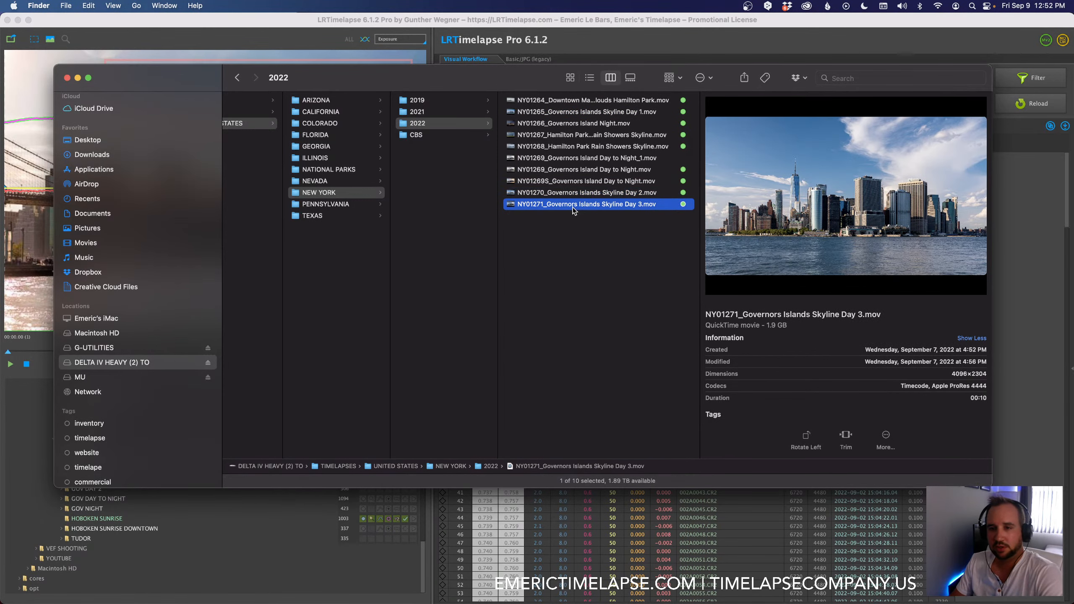
# Step: Play the preview of NY01271_Governors Islands Skyline Day 3.mov and compare the clip with NY01270, Day 2
pyautogui.moveTo(903, 129)
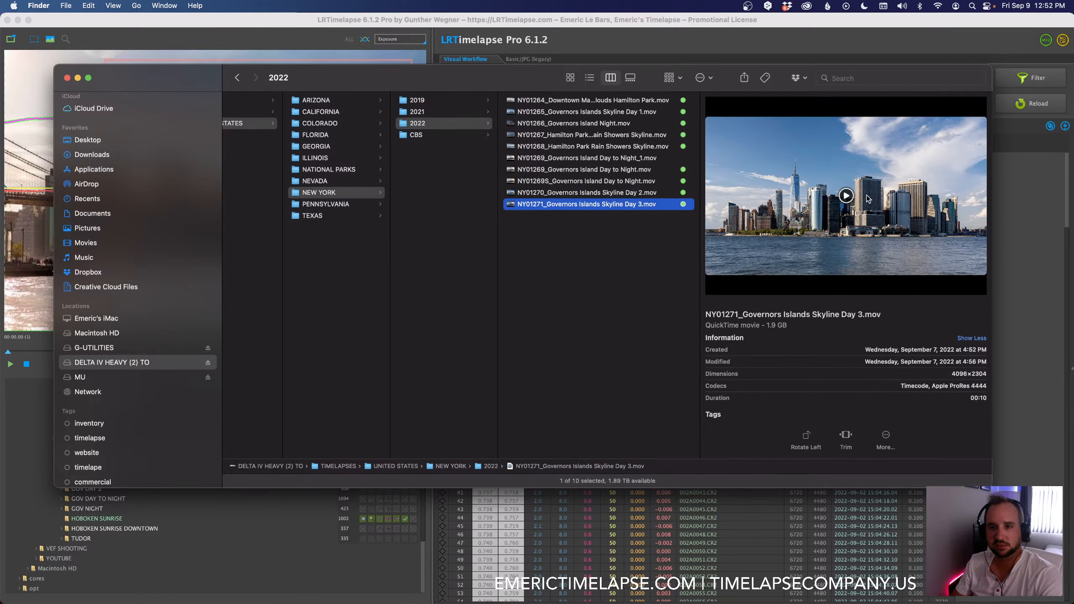
pyautogui.click(845, 196)
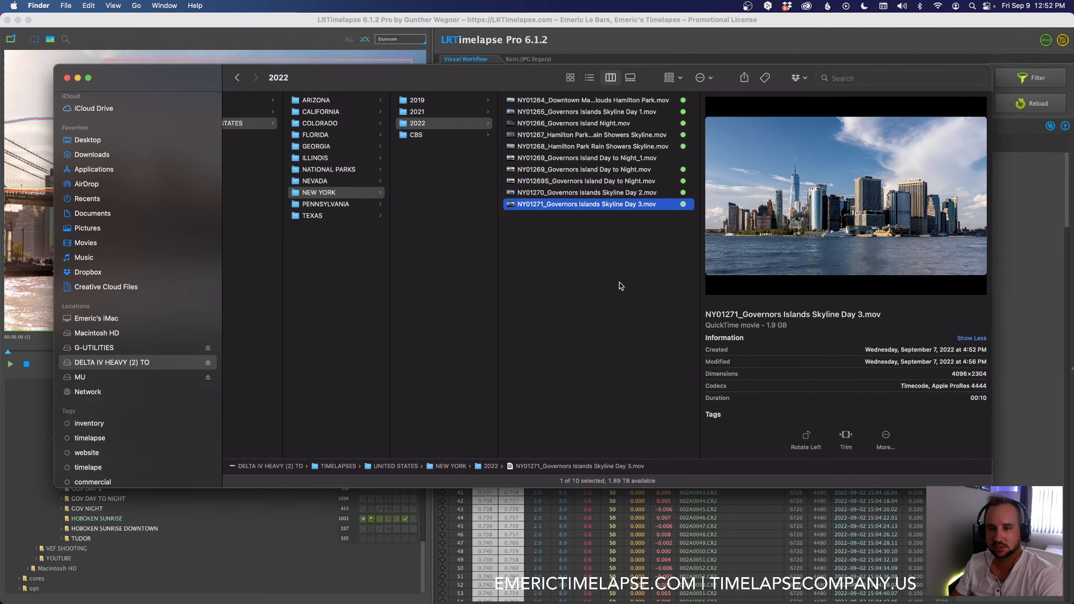
pyautogui.moveTo(765, 249)
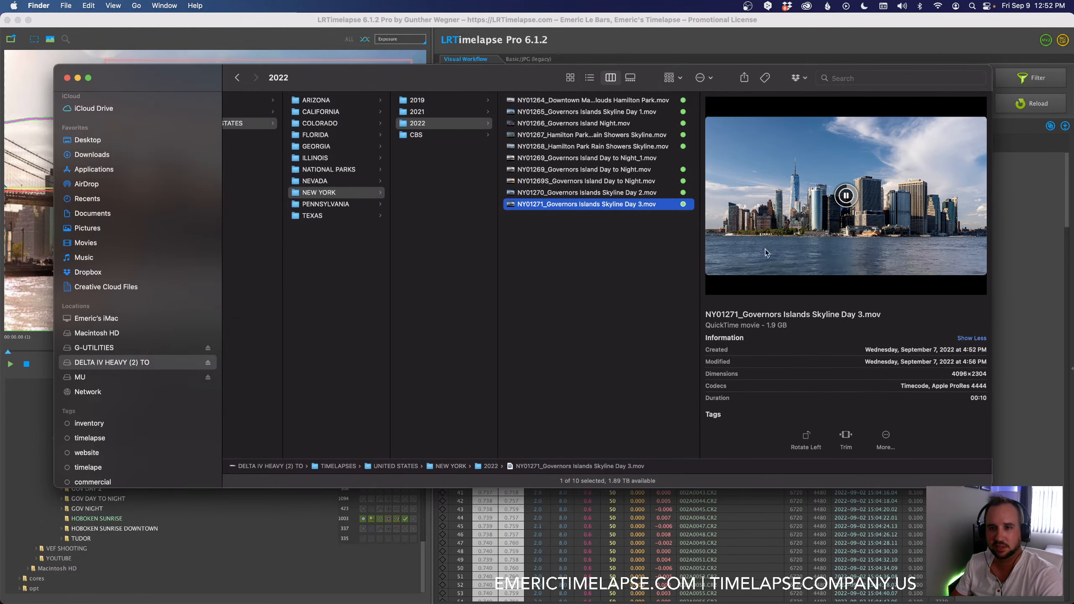
pyautogui.click(843, 196)
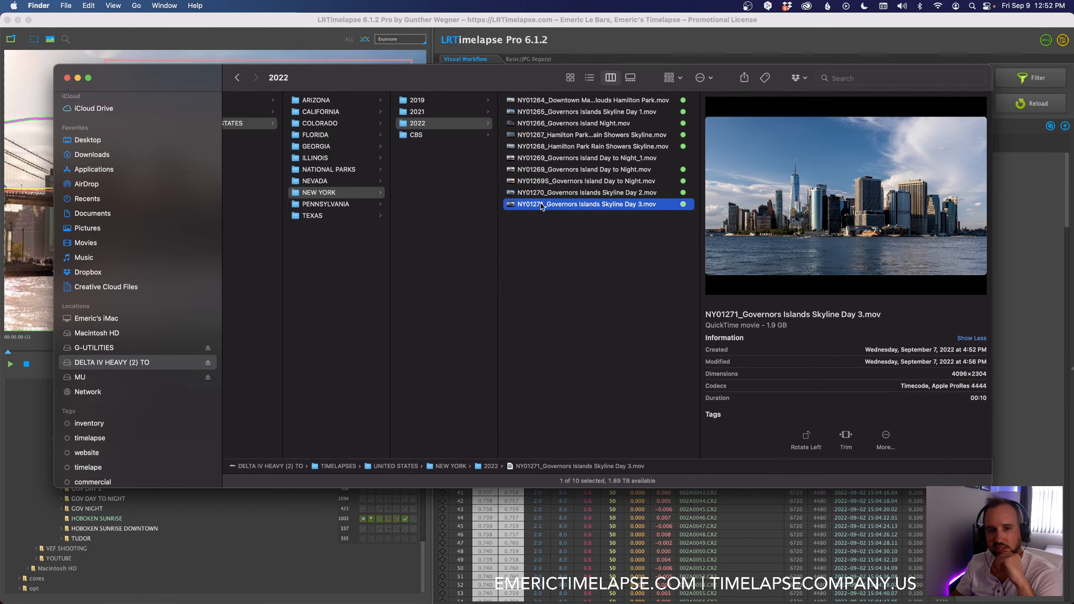
pyautogui.click(536, 193)
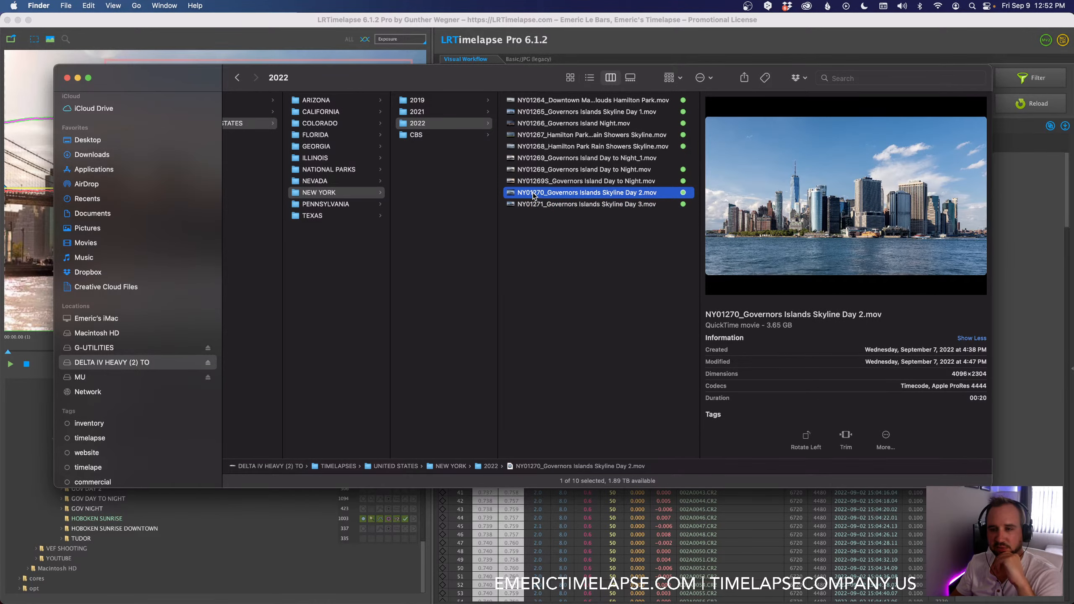
pyautogui.click(553, 205)
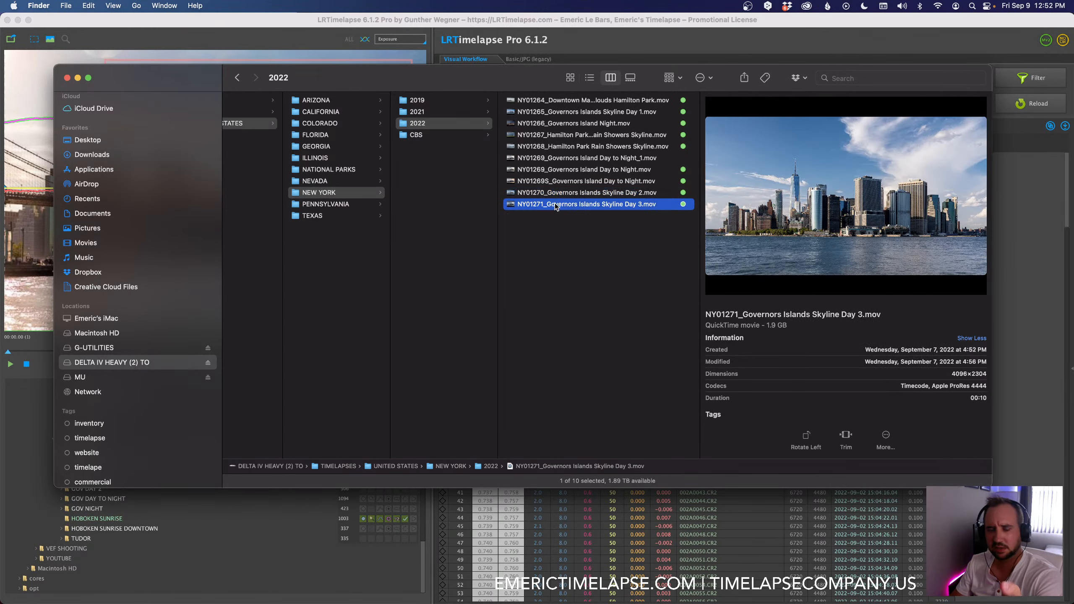
pyautogui.click(515, 194)
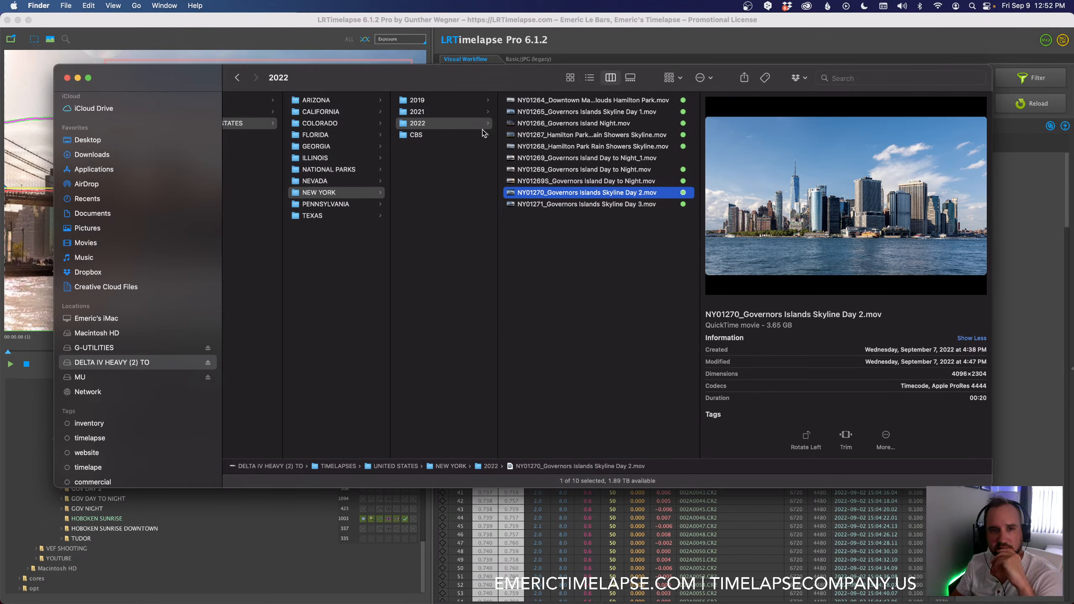
# Step: Examine the file naming in the ILLINOIS folder's CHICAGO 2020 exports, including the Riverwalk Night Close and North Avenue Beach Sunrise clips
pyautogui.click(329, 158)
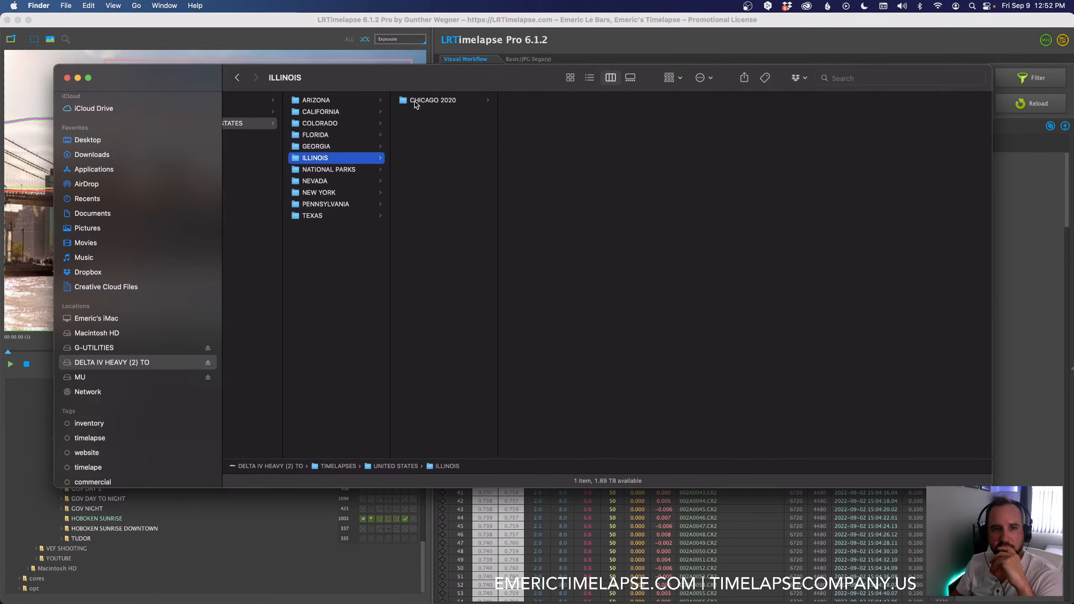
pyautogui.click(415, 103)
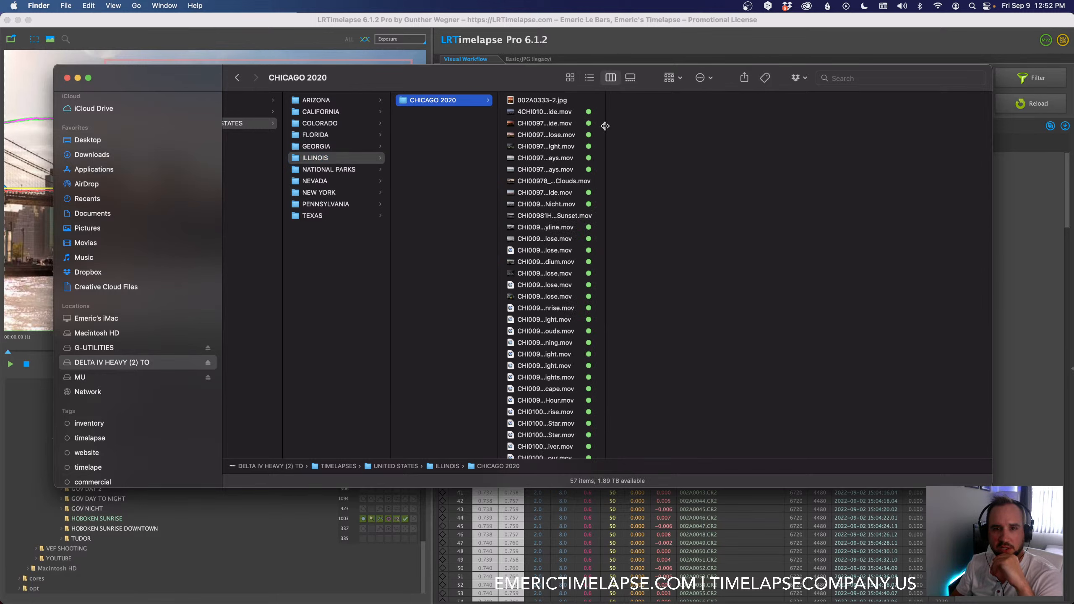
pyautogui.moveTo(605, 126); pyautogui.dragTo(734, 142)
pyautogui.click(542, 282)
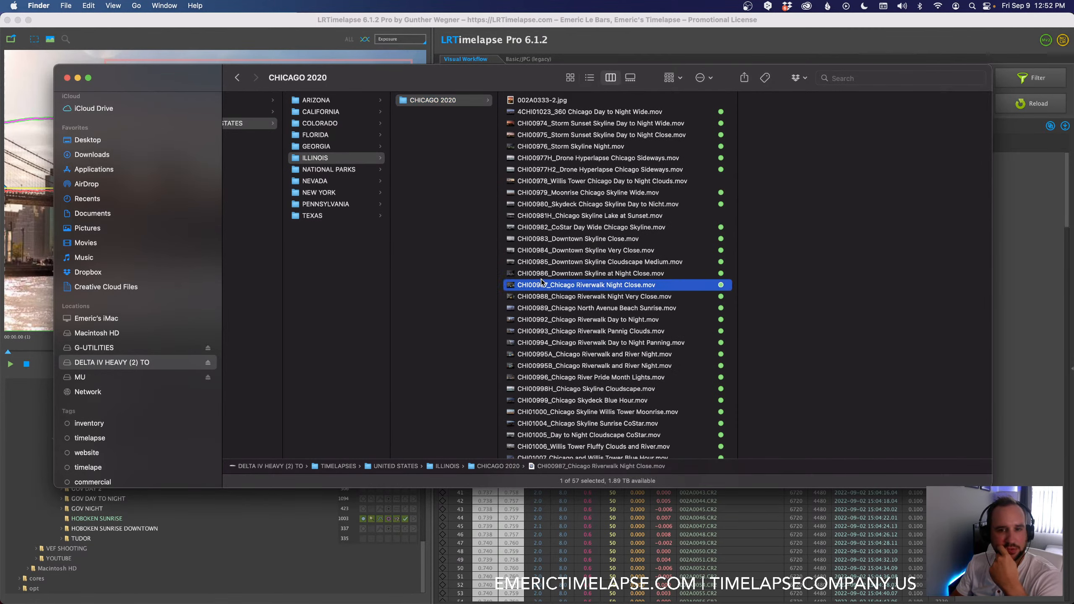
pyautogui.click(538, 308)
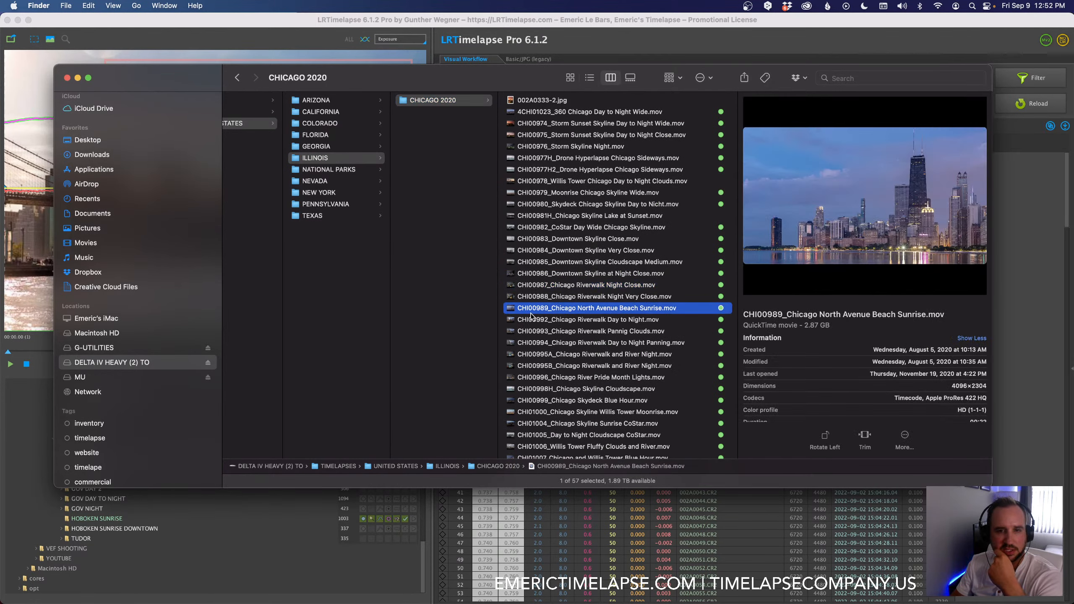
# Step: Examine the NEW YORK subfolders and the CALIFORNIA location folders LOS ANGELES, SAN FRANCISCO and JOSHUA TREE
pyautogui.click(322, 191)
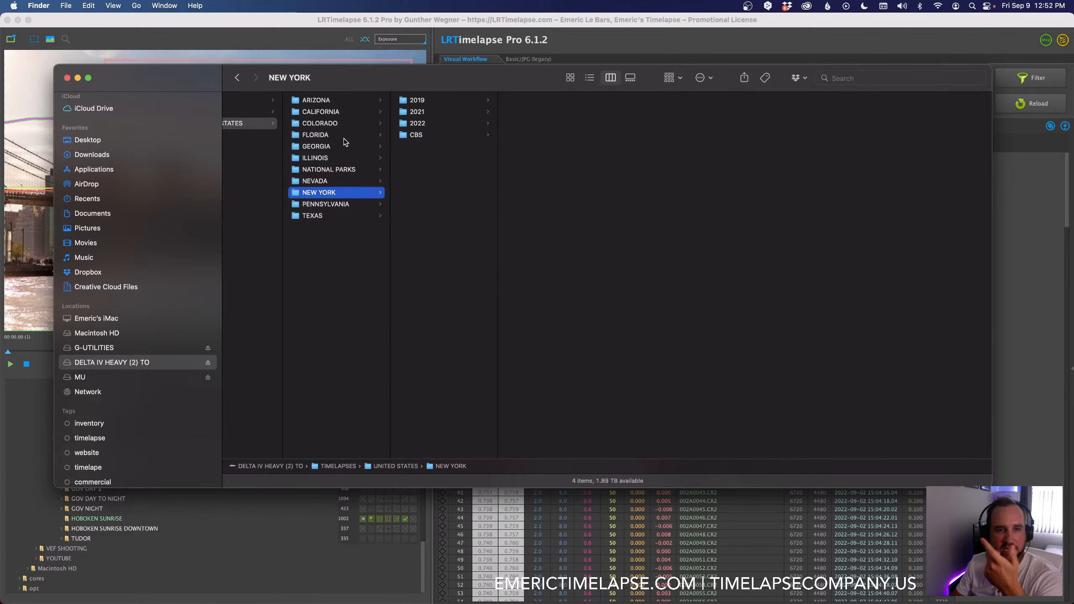
pyautogui.click(332, 112)
pyautogui.click(440, 112)
pyautogui.click(441, 124)
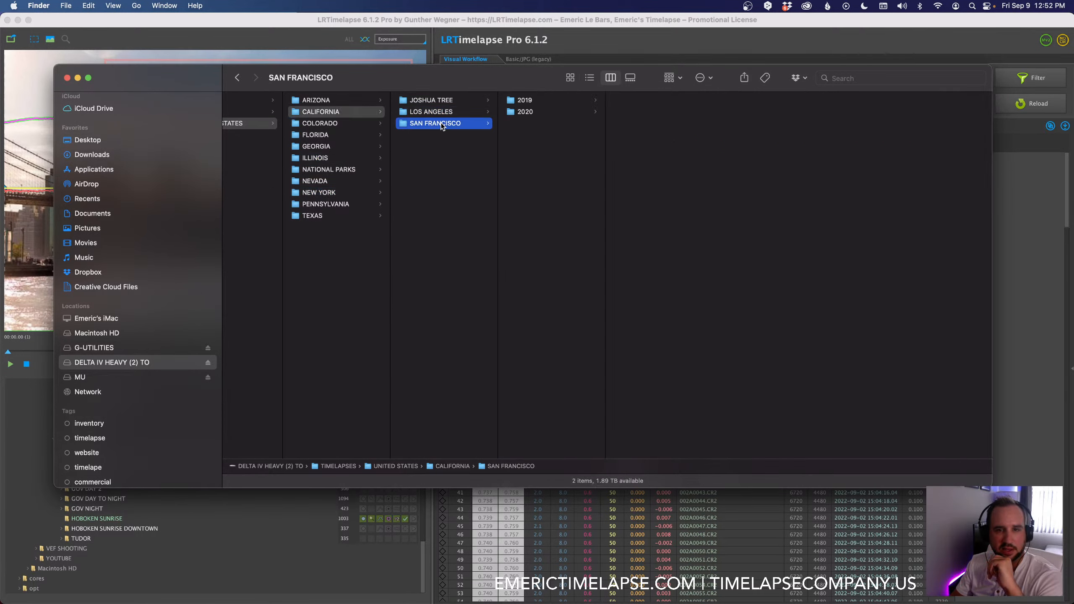
pyautogui.click(436, 100)
pyautogui.press('Left')
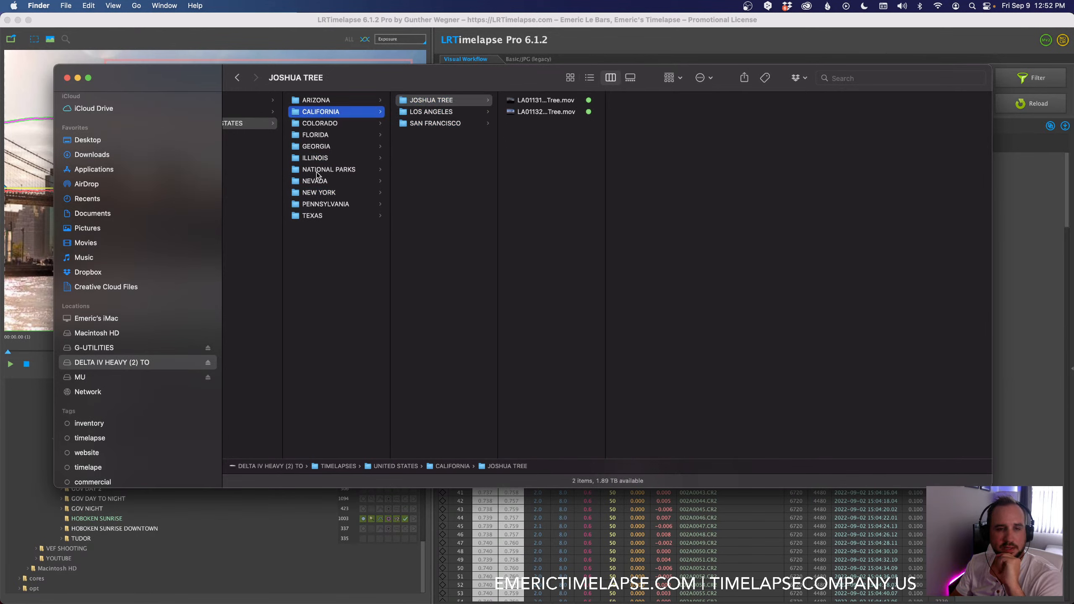
# Step: Examine the NATIONAL PARKS, TEXAS, PENNSYLVANIA and ARIZONA folders, including the clips in 2022 UTAH ROAD TRIP, DALLAS and PHILLY
pyautogui.click(317, 170)
pyautogui.click(445, 112)
pyautogui.click(443, 100)
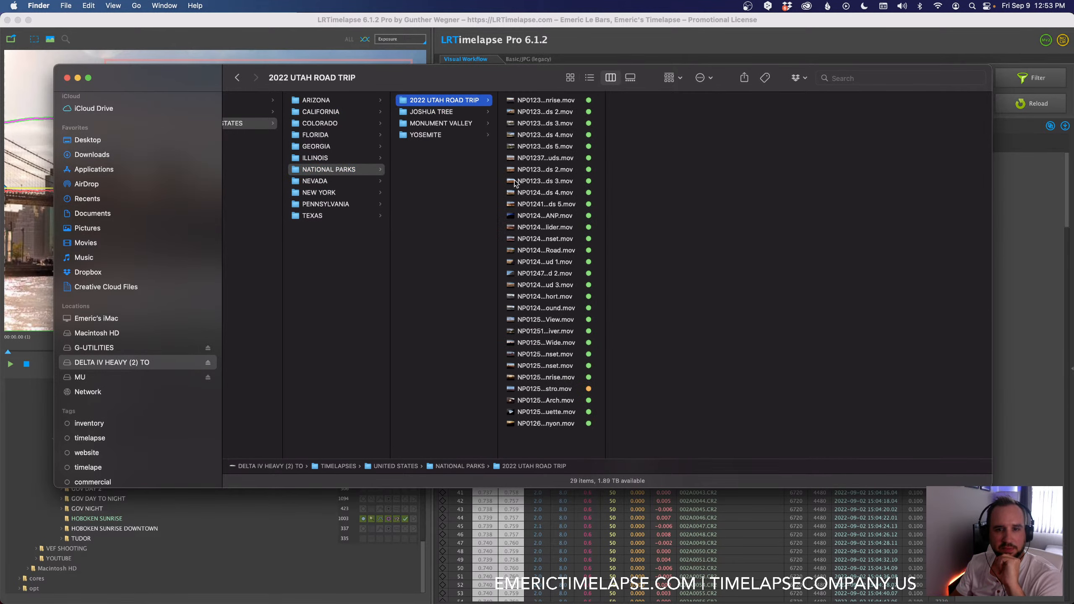
pyautogui.click(360, 216)
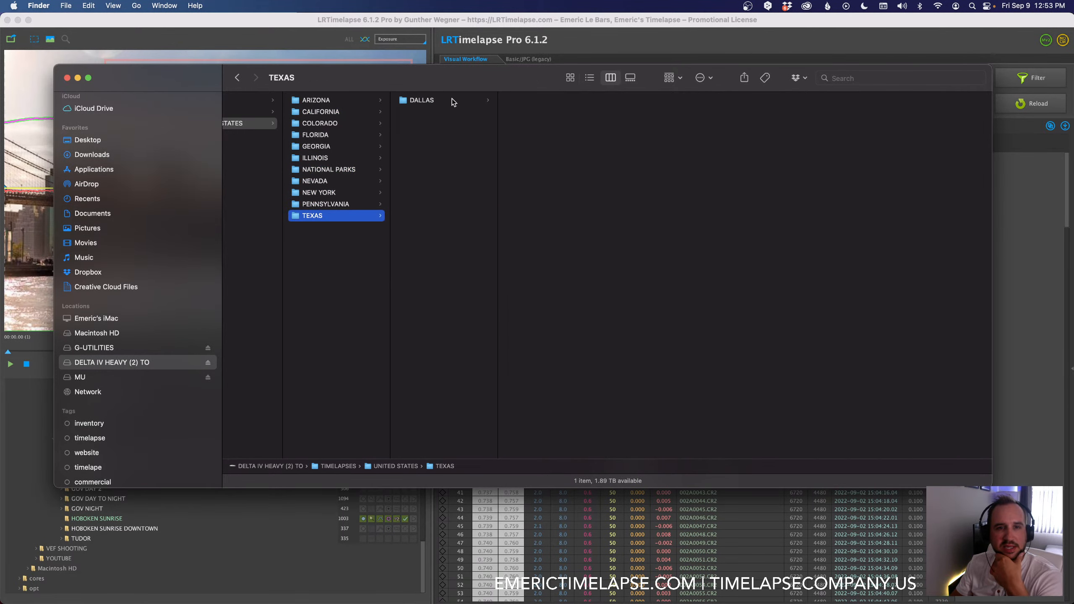
pyautogui.click(452, 100)
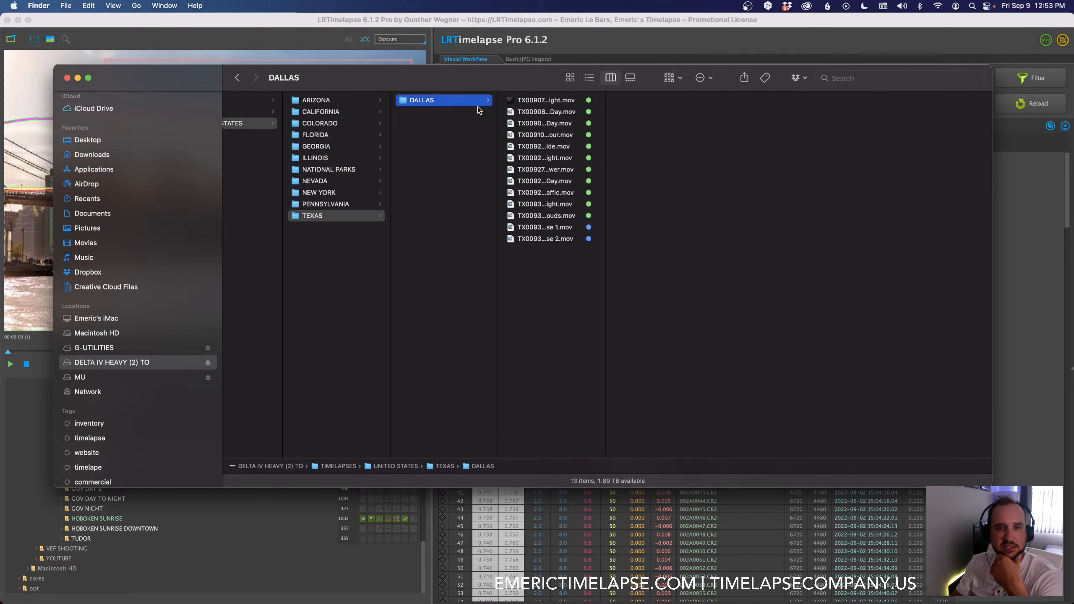
pyautogui.click(330, 204)
pyautogui.click(435, 102)
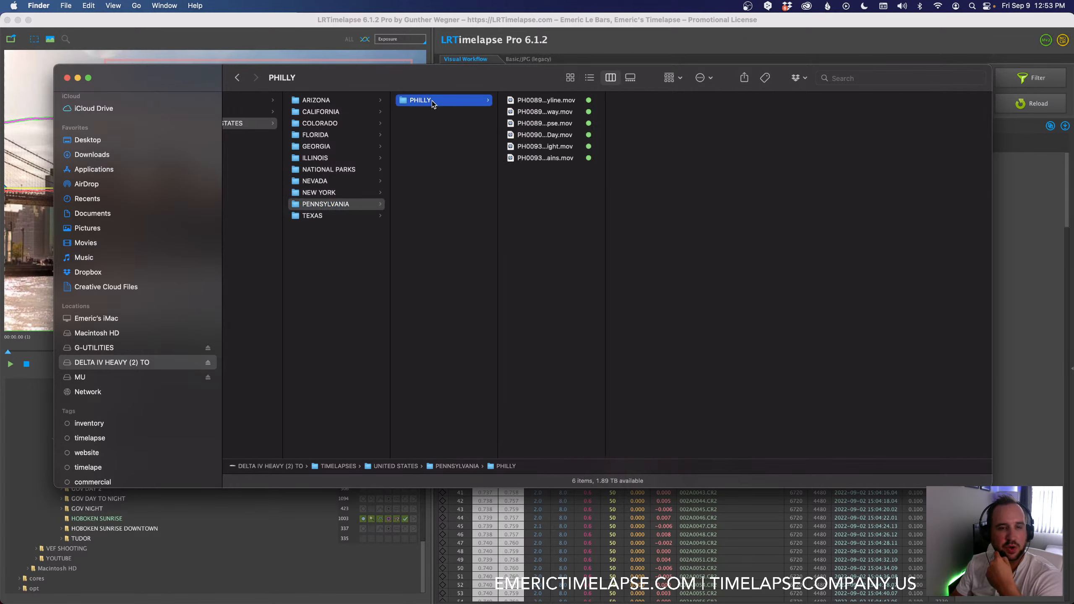
pyautogui.click(378, 102)
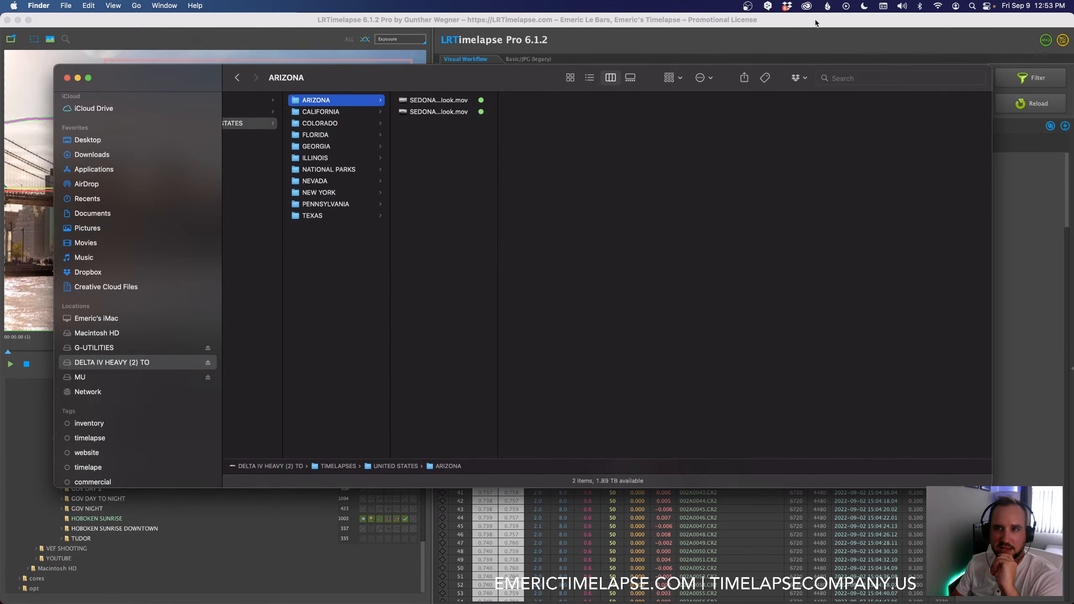
# Step: Open Backblaze's file restore page in the browser and sign in with the prefilled account e-mail and password
pyautogui.click(827, 6)
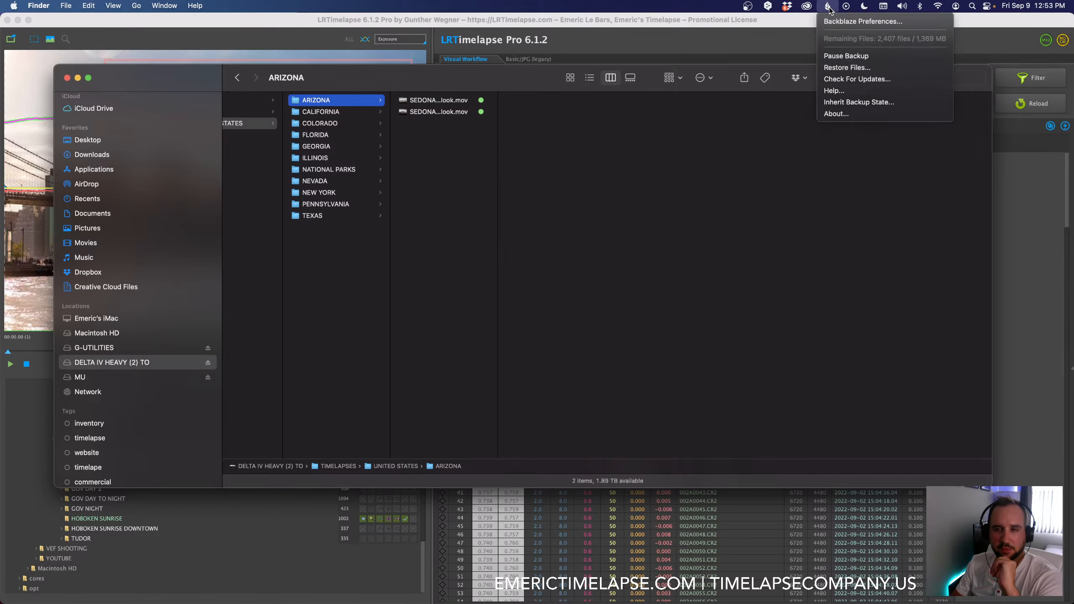
pyautogui.click(839, 66)
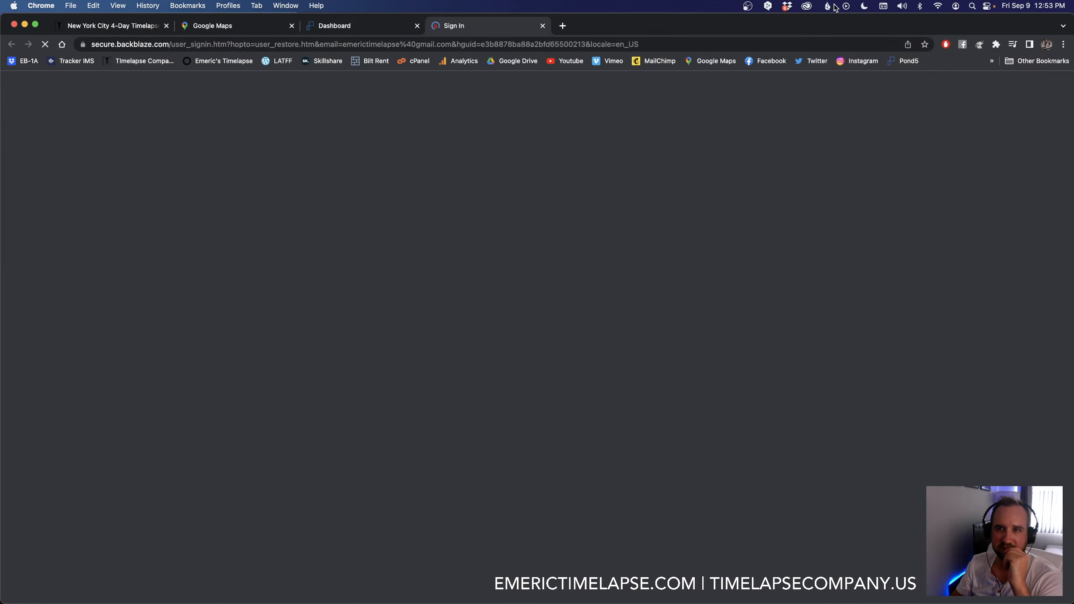
pyautogui.click(829, 6)
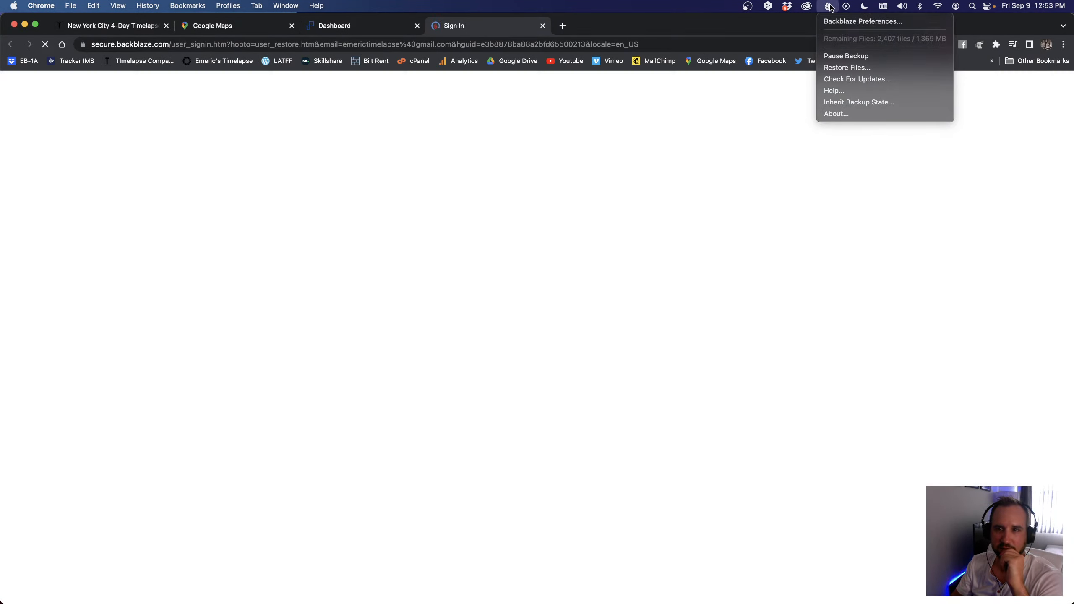
pyautogui.click(459, 28)
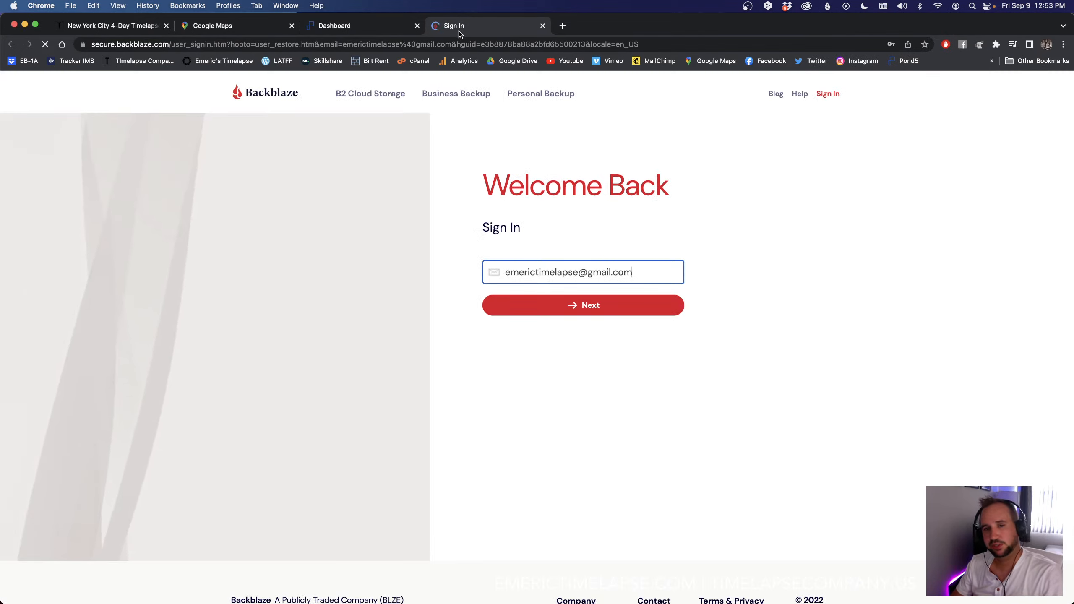
pyautogui.click(591, 312)
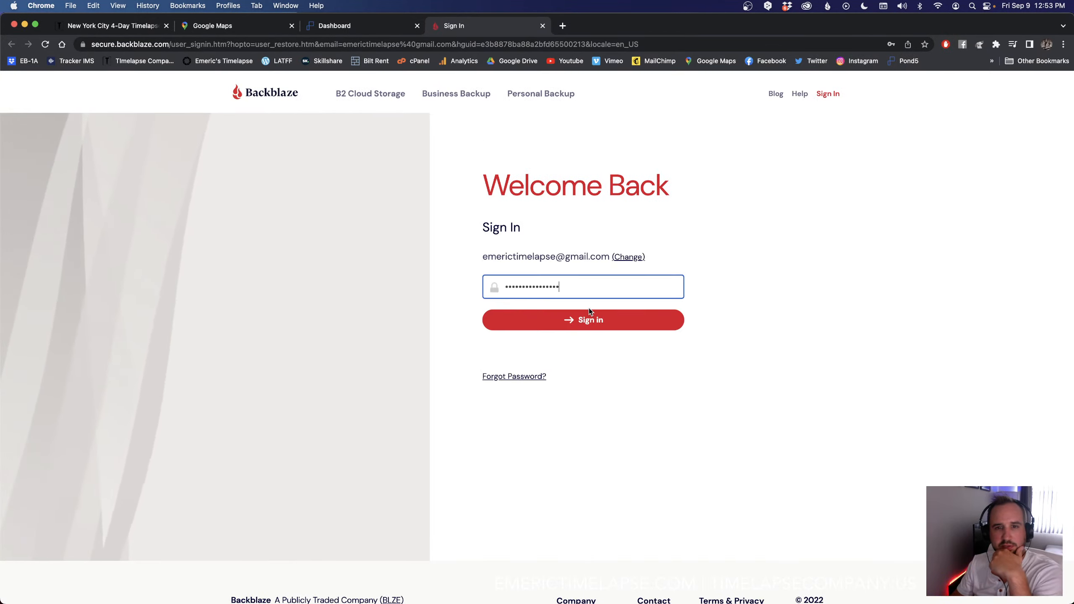
pyautogui.click(589, 317)
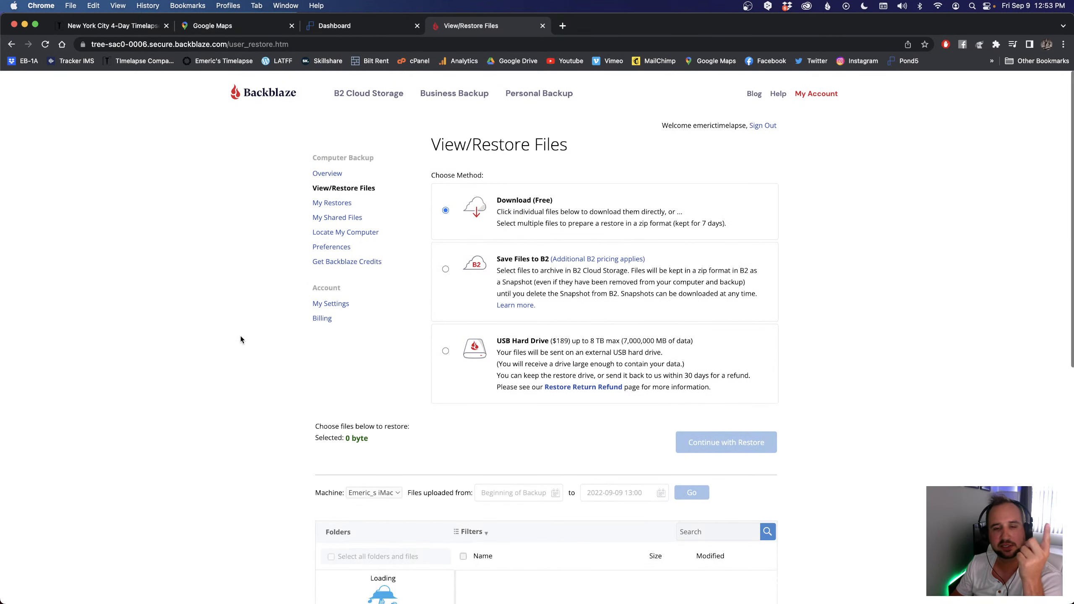
# Step: Review the restore methods Download, Save Files to B2 and USB Hard Drive and the file selection area below them
pyautogui.scroll(-3, 241, 337)
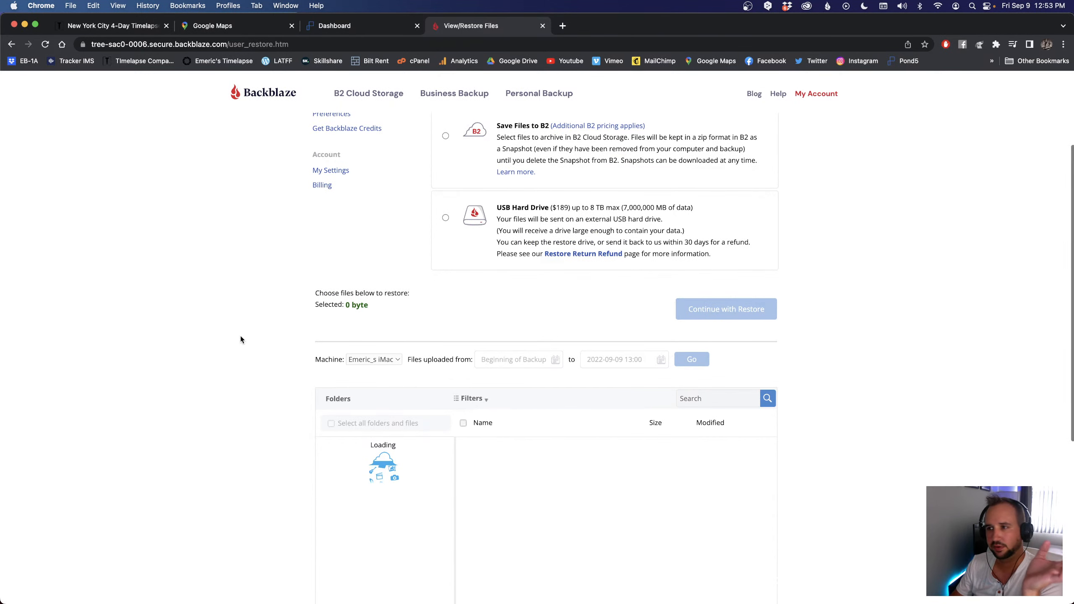
pyautogui.scroll(2, 240, 336)
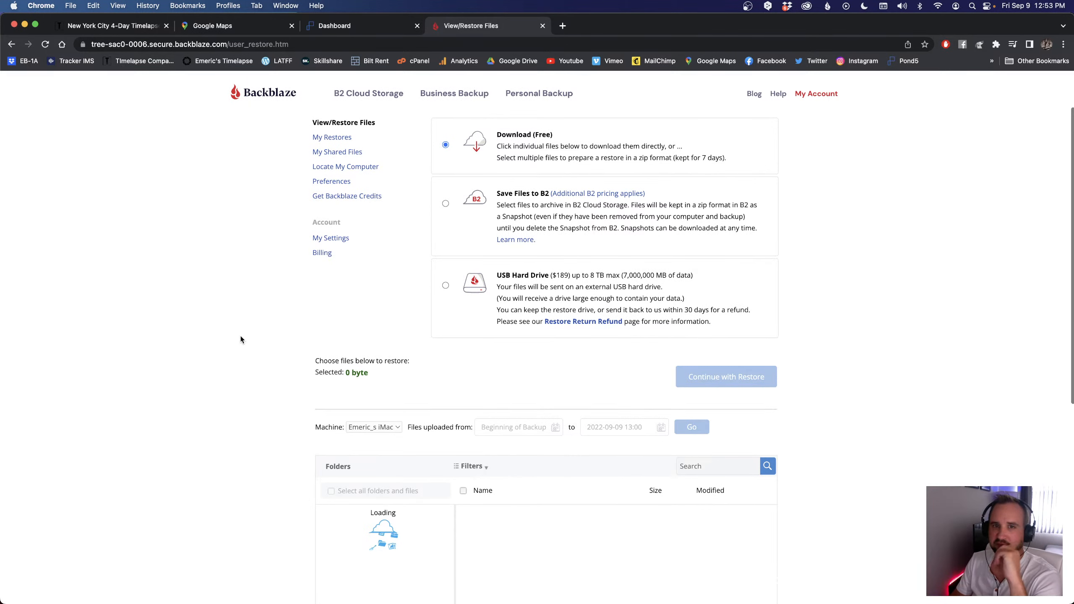
pyautogui.scroll(2, 305, 258)
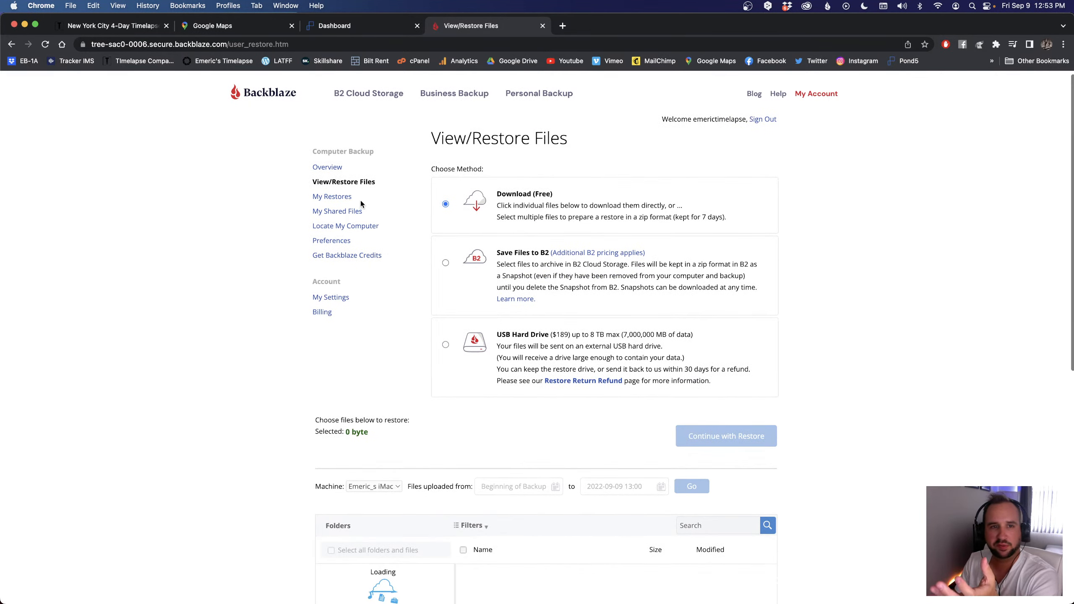
# Step: Open the computer backup overview and examine the amount selected for backup and the selected drives, including MU and TIMELAPSE DELTA (TO)
pyautogui.click(325, 168)
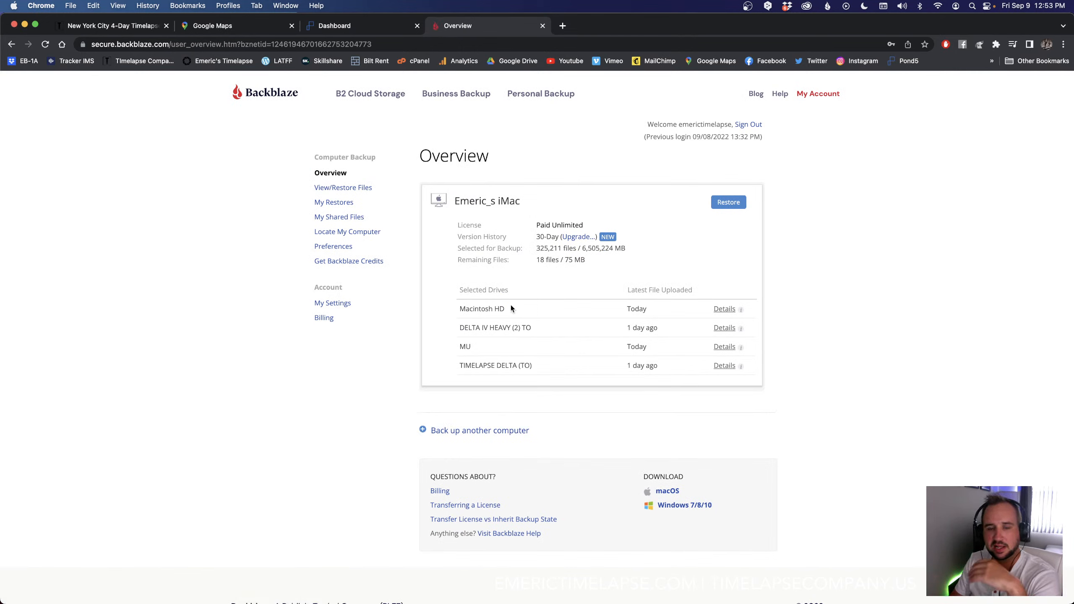
pyautogui.moveTo(582, 250); pyautogui.dragTo(624, 250)
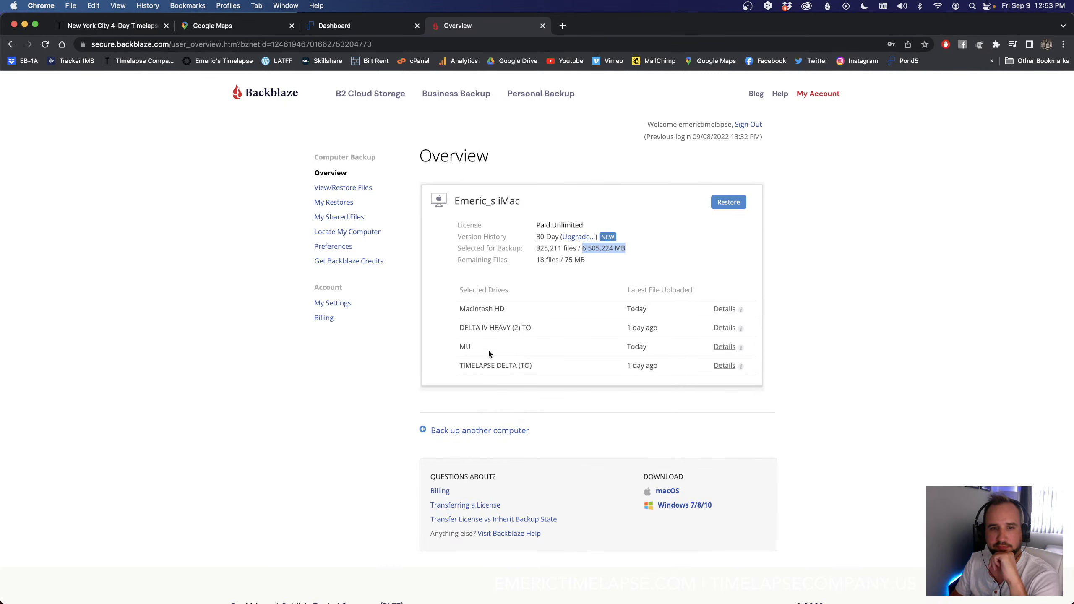
pyautogui.click(501, 364)
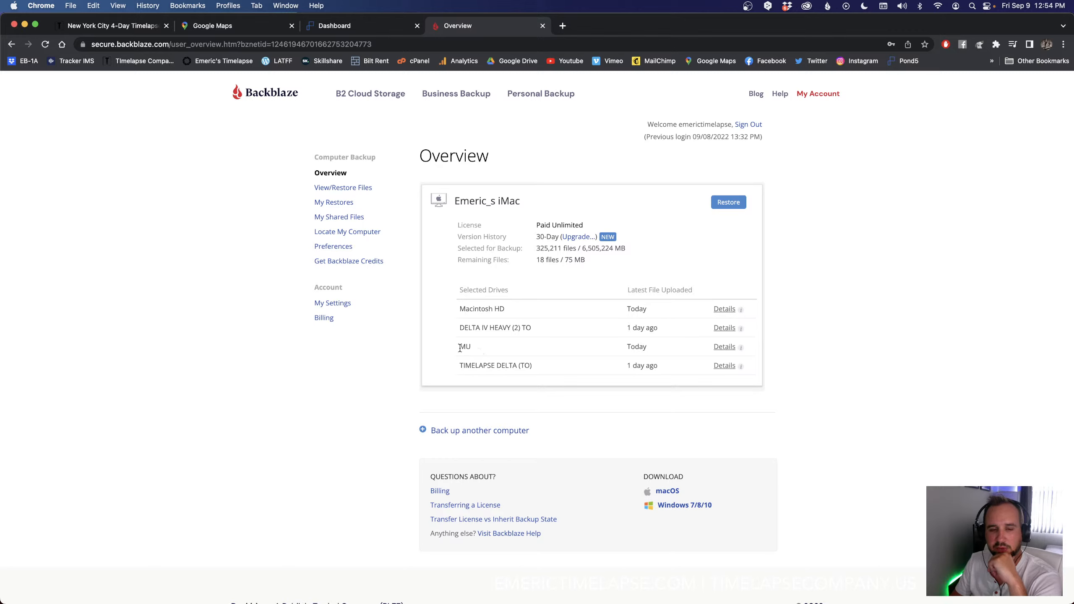
pyautogui.moveTo(462, 347); pyautogui.dragTo(469, 347)
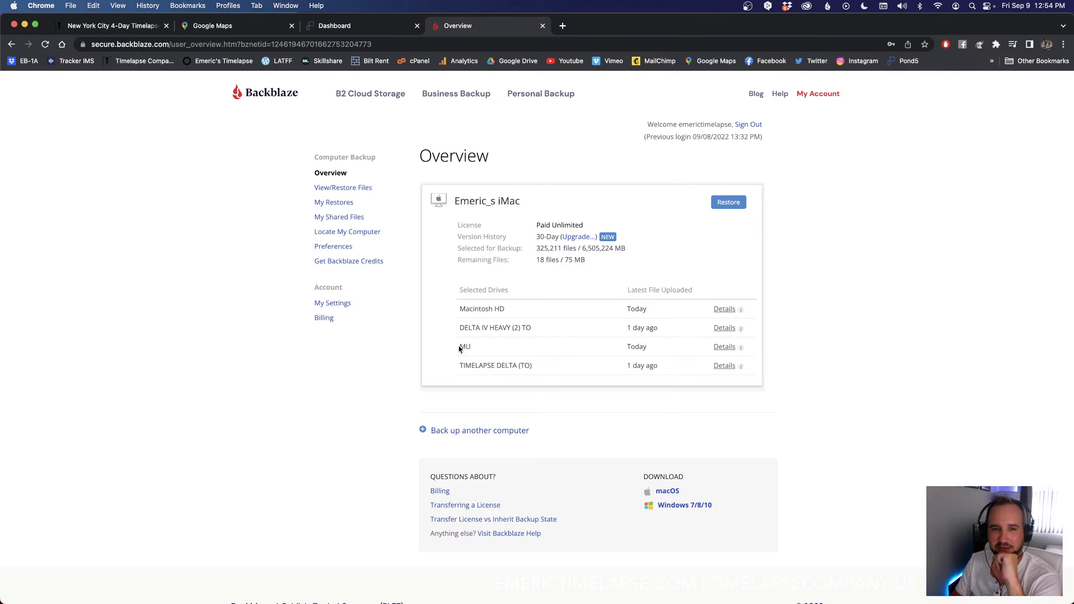
pyautogui.moveTo(459, 347); pyautogui.dragTo(462, 347)
pyautogui.click(472, 348)
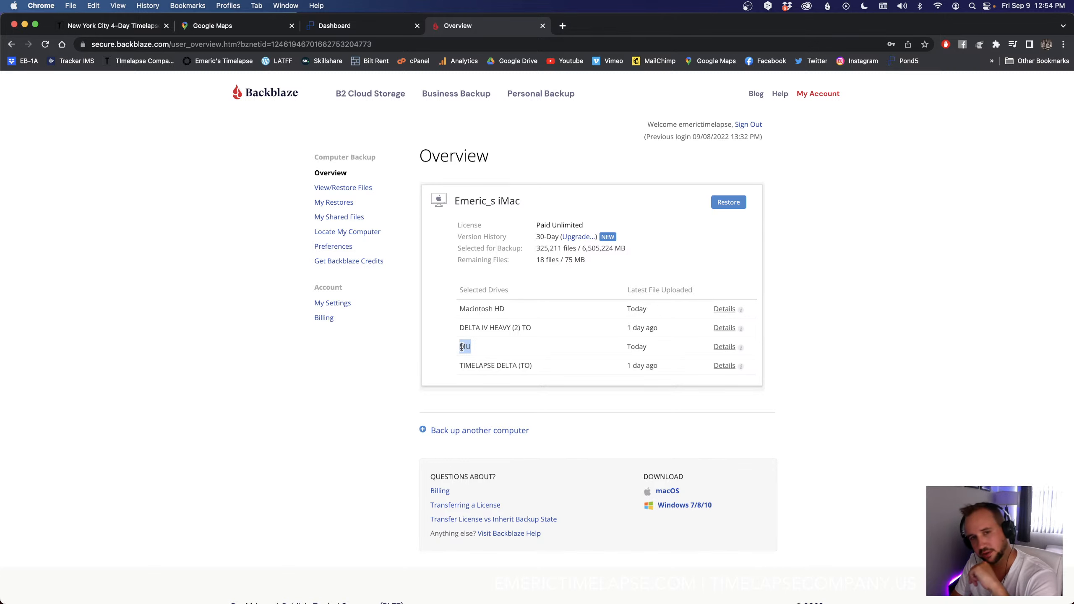
# Step: Return to the View/Restore Files page
pyautogui.click(345, 188)
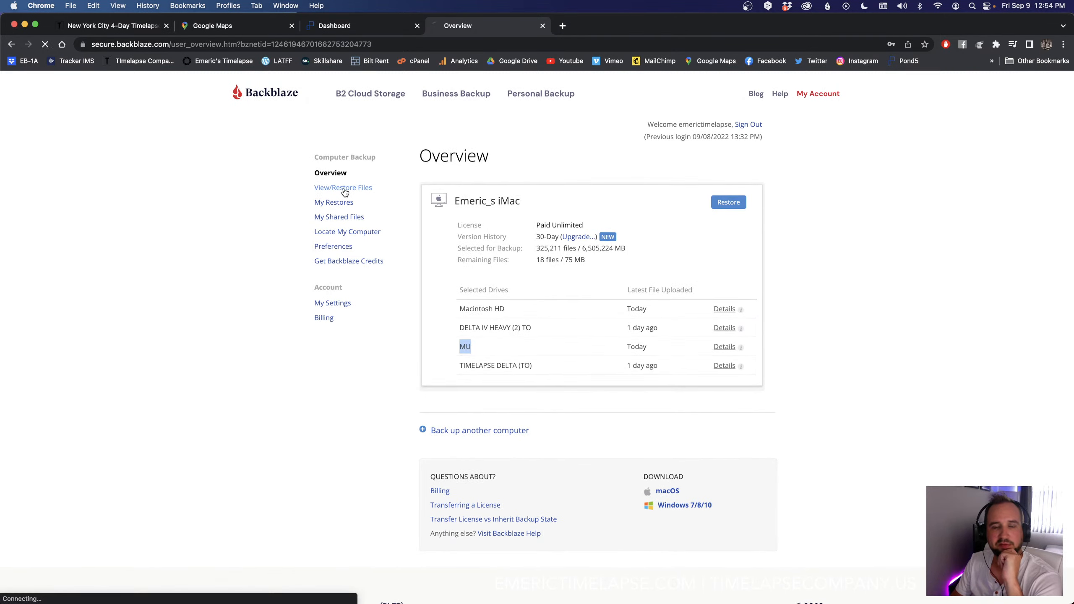
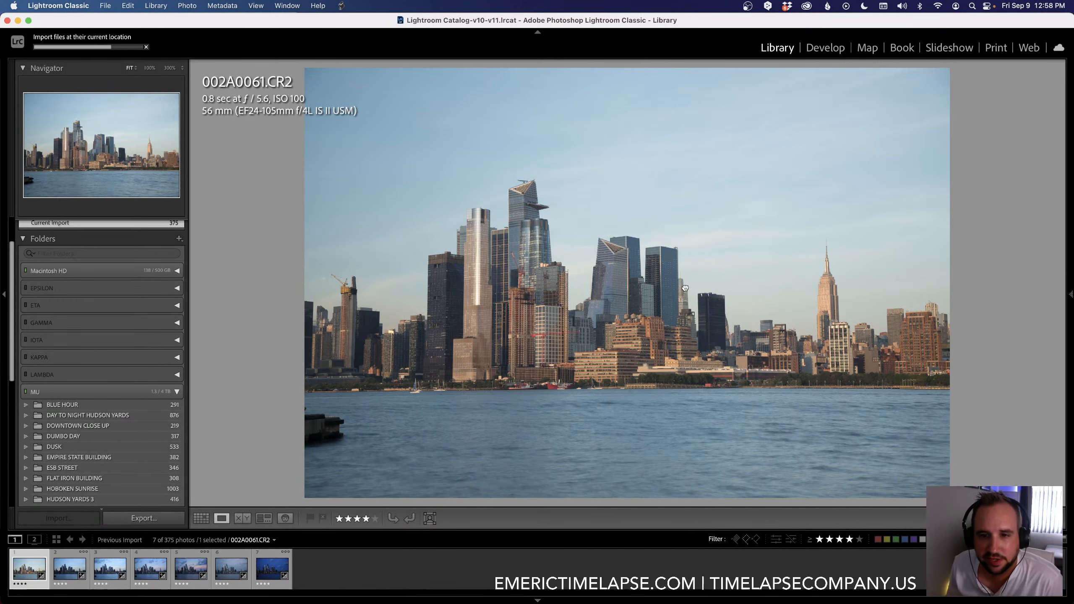
# Step: Examine the skyline buildings of 002A0061.CR2 at 100% zoom, including the area around the Empire State Building
pyautogui.click(688, 290)
pyautogui.moveTo(790, 375); pyautogui.dragTo(712, 331)
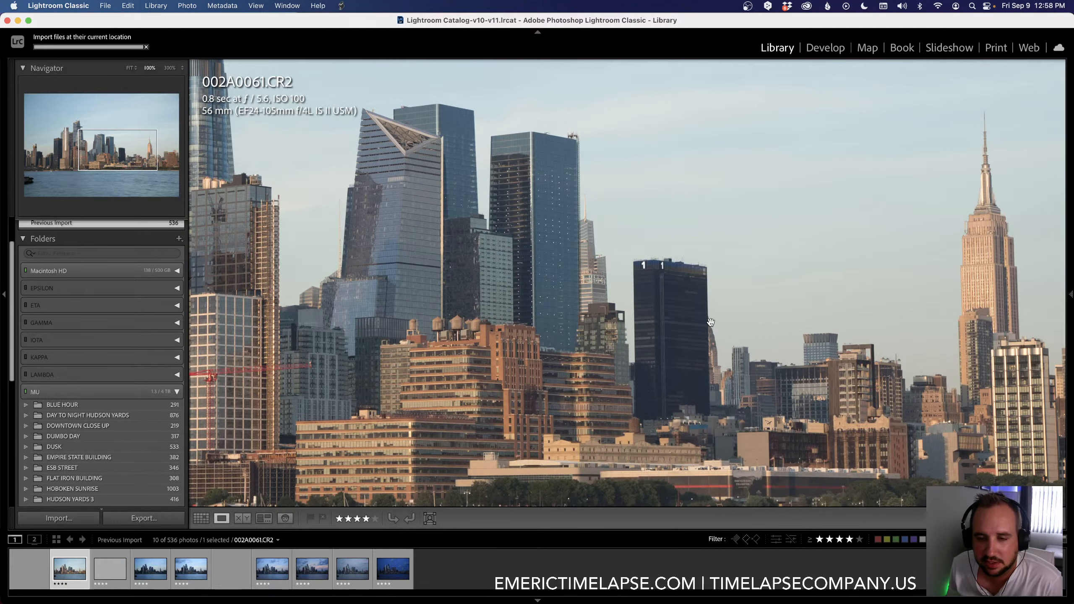
pyautogui.moveTo(544, 334); pyautogui.dragTo(839, 370)
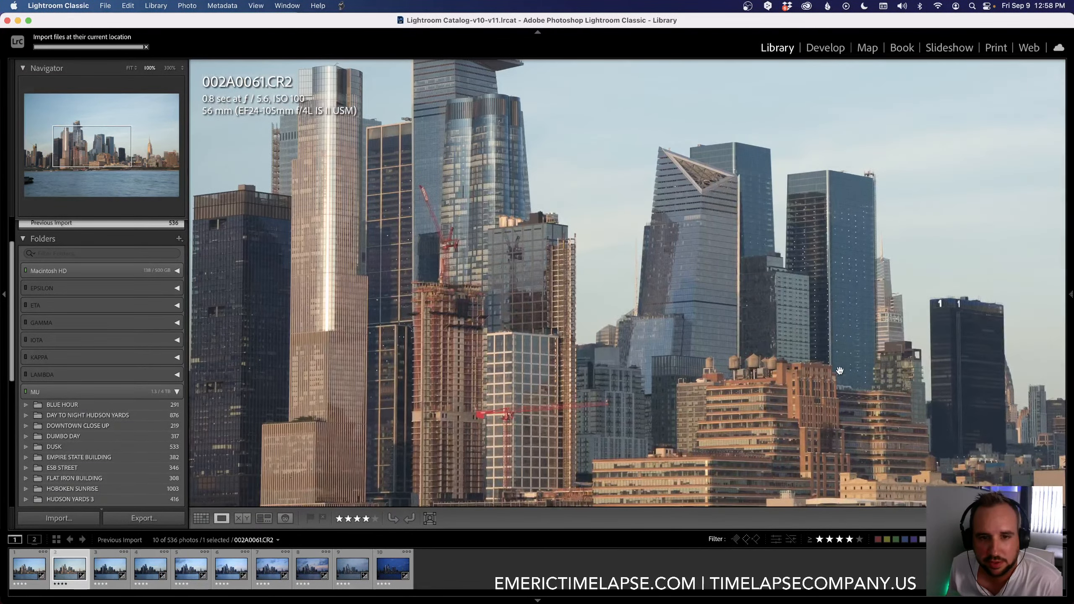
pyautogui.moveTo(717, 337); pyautogui.dragTo(890, 324)
pyautogui.moveTo(720, 240); pyautogui.dragTo(502, 264)
pyautogui.click(635, 248)
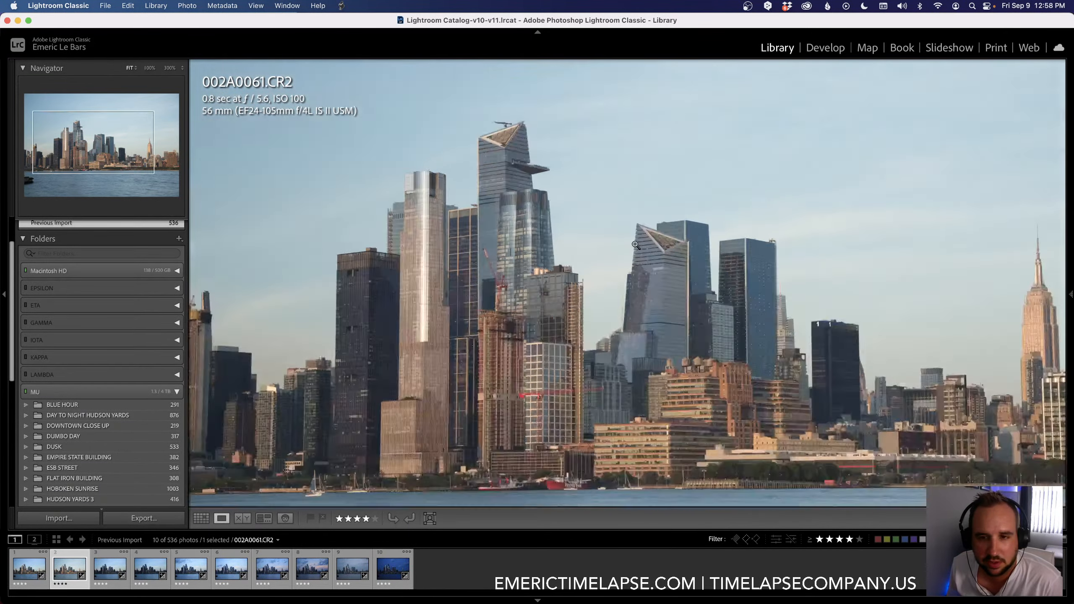
# Step: Open the first keyframe, 002A0002.CR2, for developing and straighten it with a crop angle of 0.23
pyautogui.press('Left')
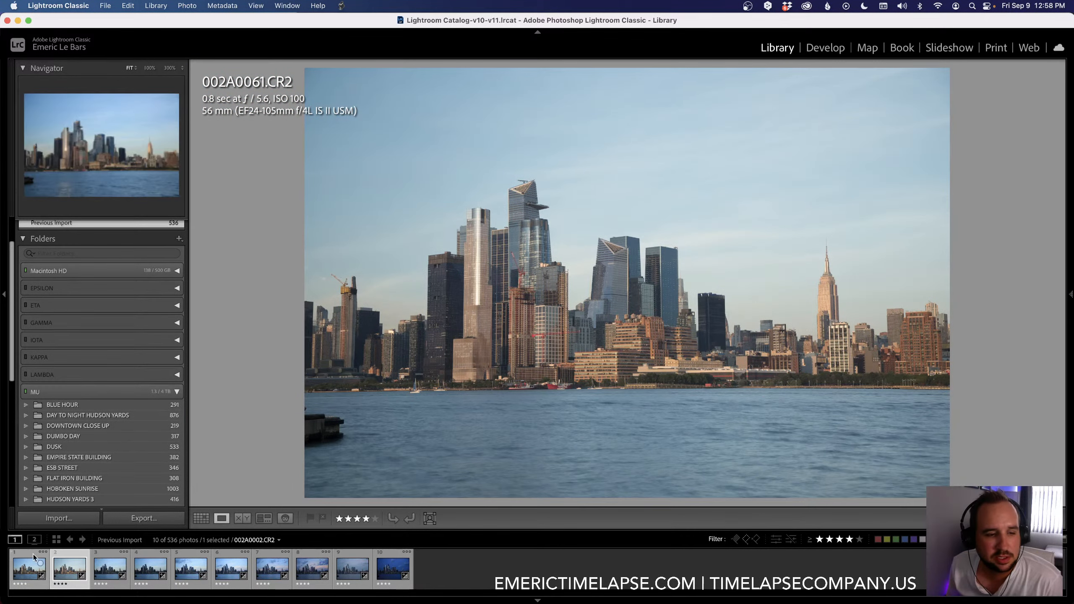
pyautogui.click(817, 49)
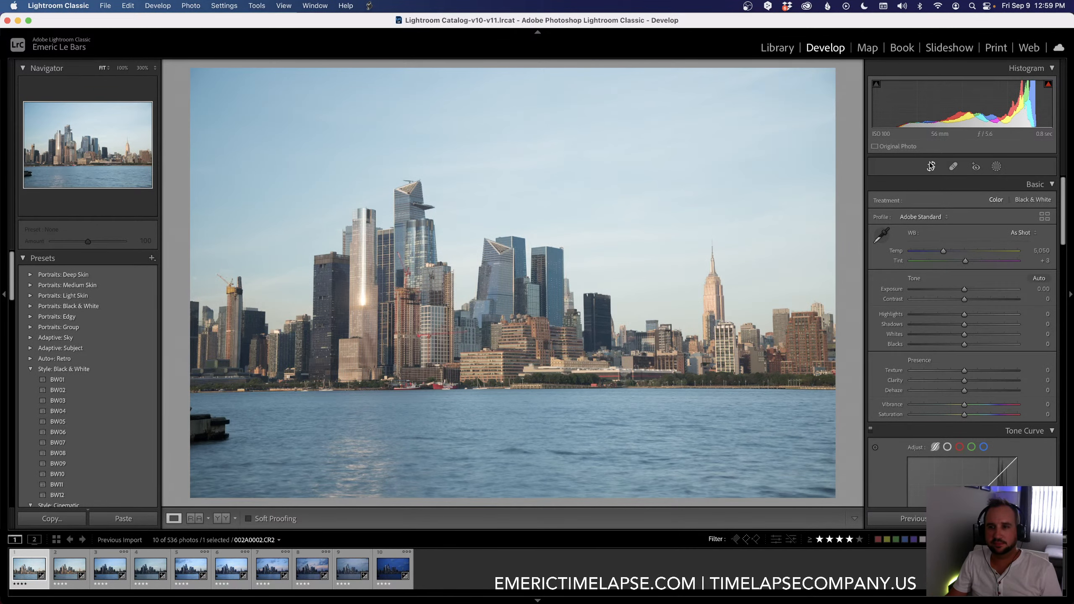
pyautogui.press('r')
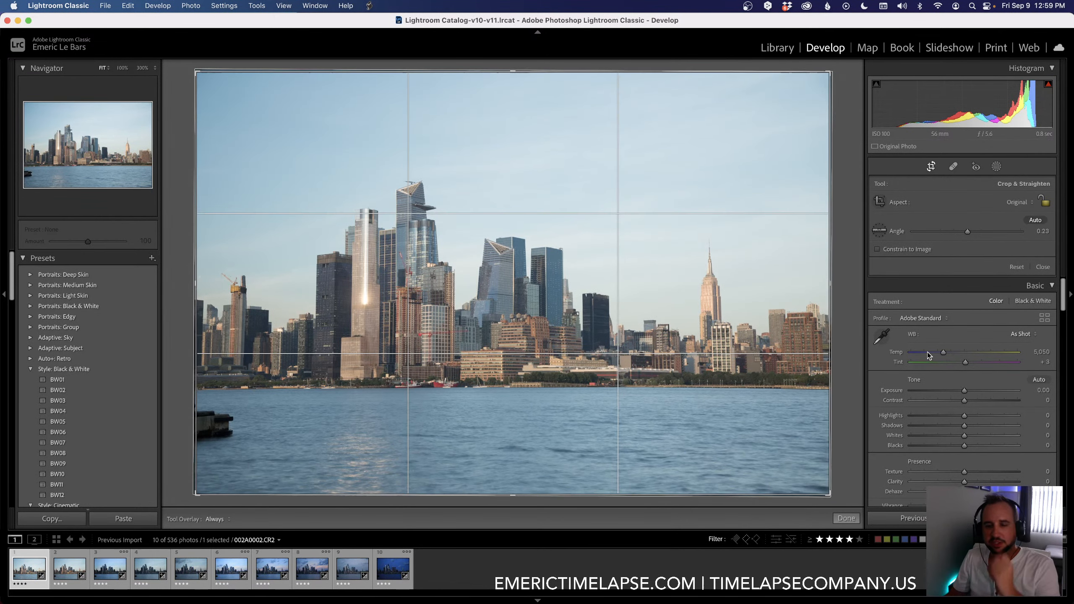
pyautogui.click(846, 518)
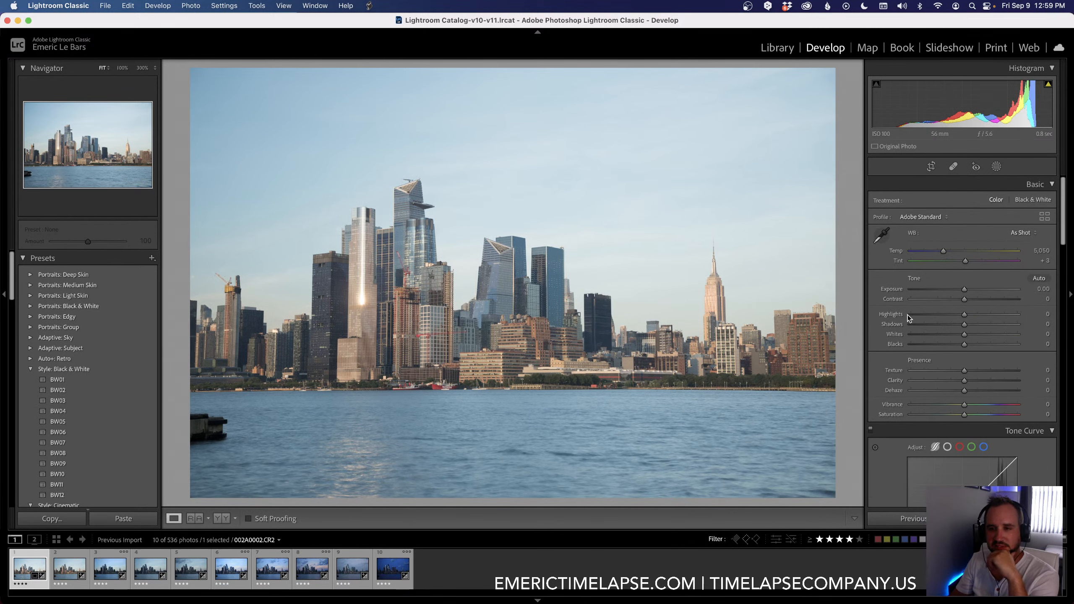
# Step: Set Highlights to -80 and Exposure to -0.40, and change the profile to Adobe Landscape
pyautogui.click(920, 314)
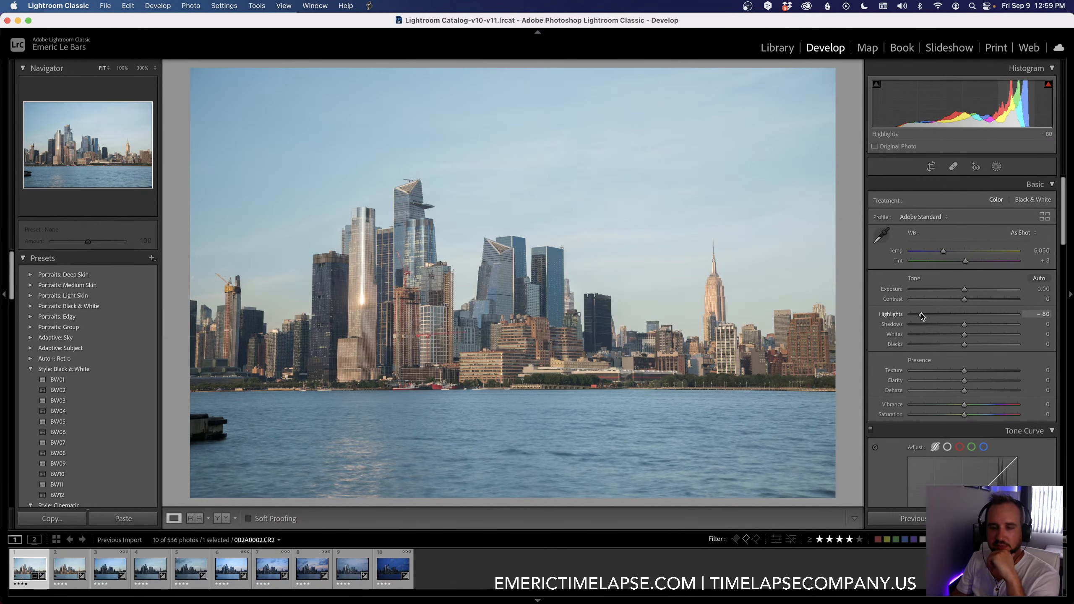
pyautogui.click(959, 289)
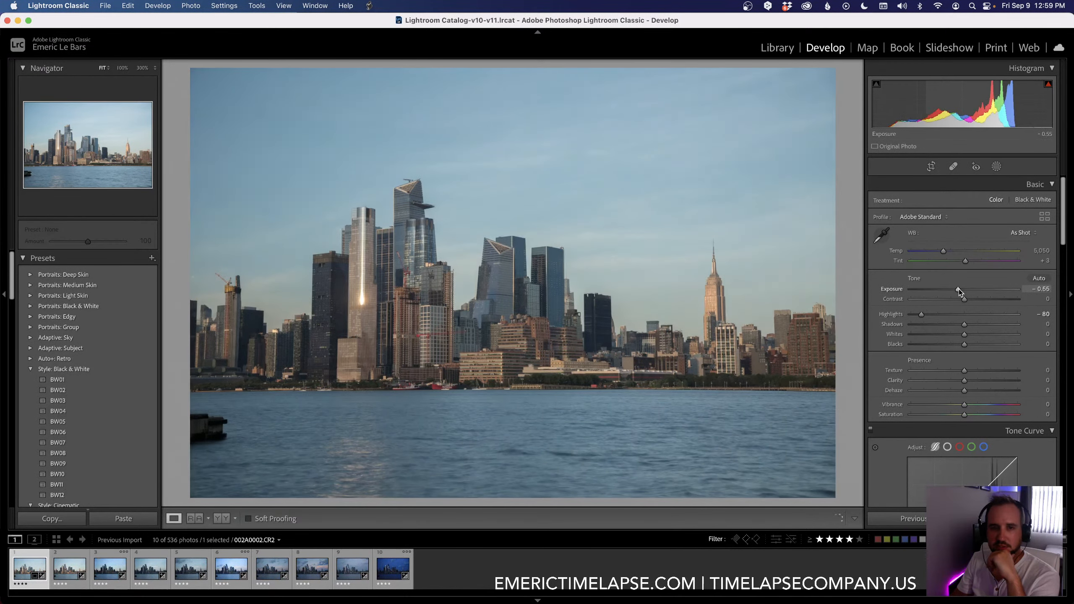
pyautogui.click(924, 217)
pyautogui.click(931, 194)
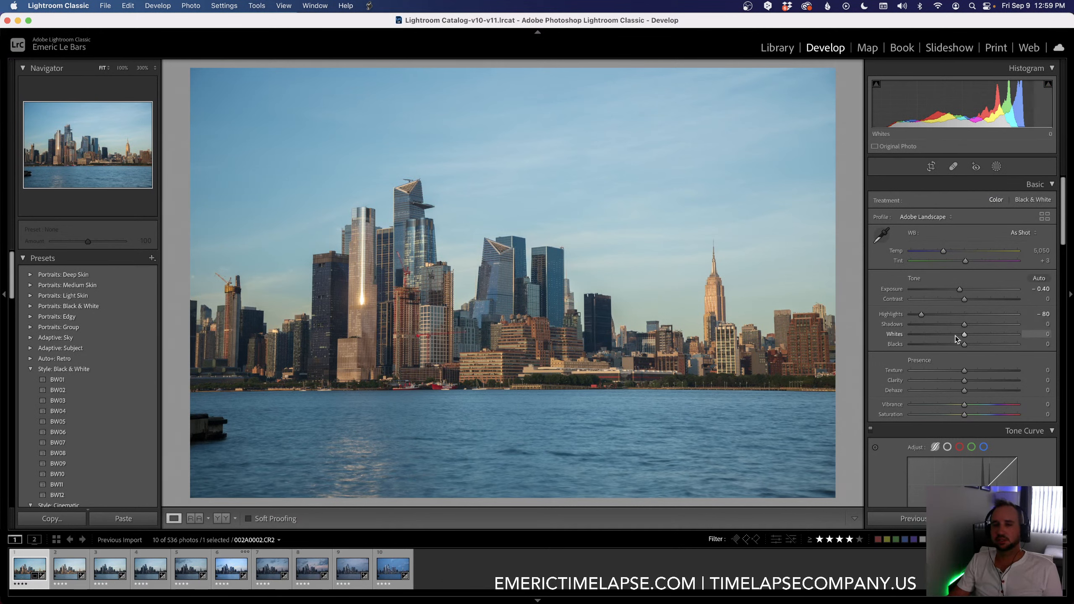
# Step: Raise Shadows to +35 and adjust the white balance to Tint +18 and Temp 5,102
pyautogui.moveTo(965, 323); pyautogui.dragTo(982, 324)
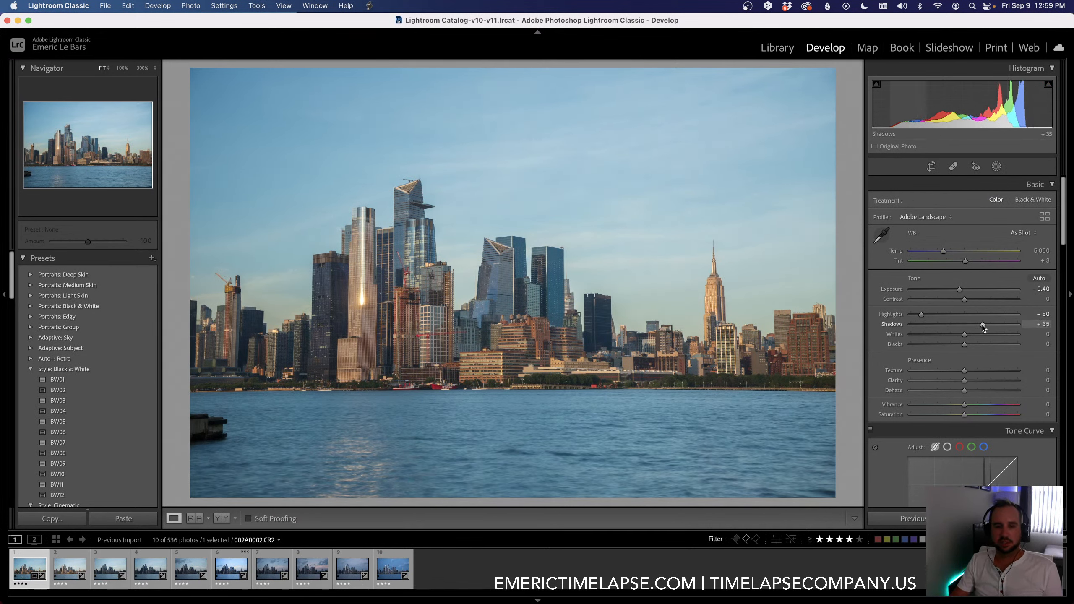
pyautogui.moveTo(965, 262); pyautogui.dragTo(971, 262)
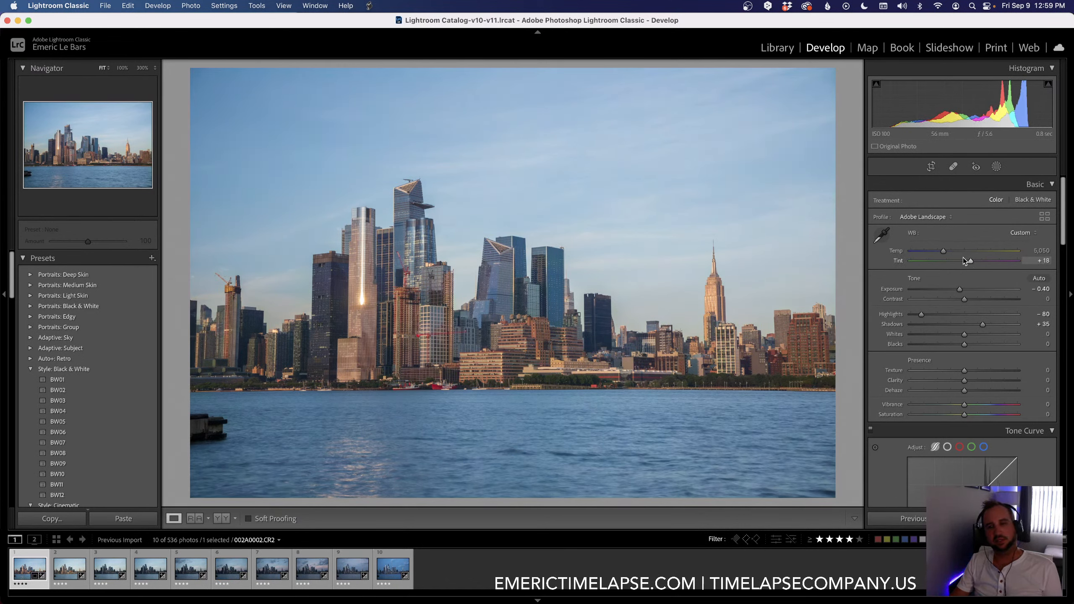
pyautogui.moveTo(943, 252); pyautogui.dragTo(944, 252)
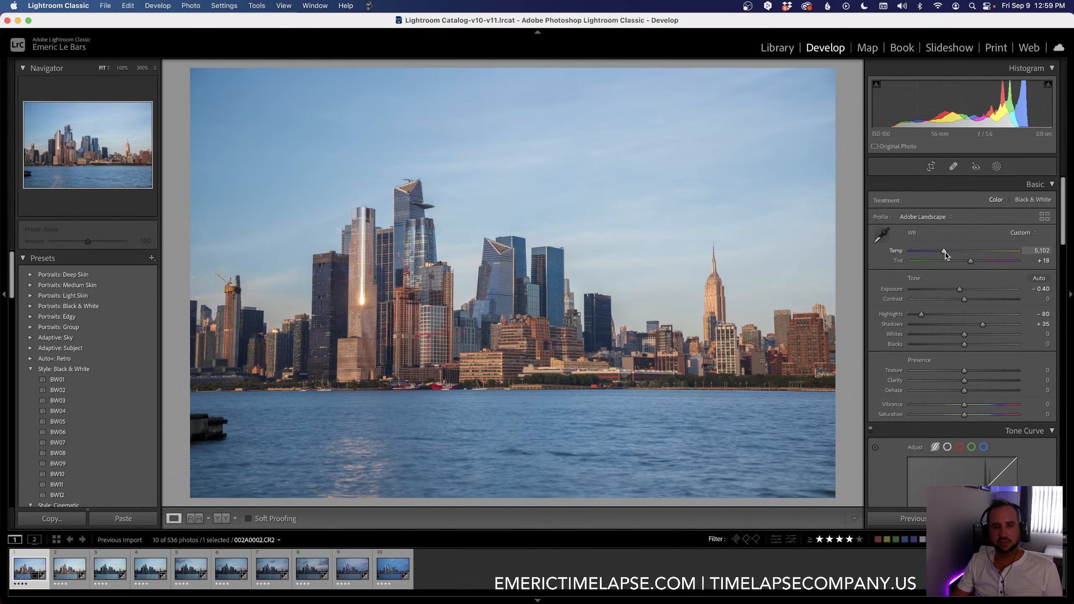
# Step: Check the sky for dust spots with the Heal tool's spot visualization, adjusting its threshold
pyautogui.click(953, 166)
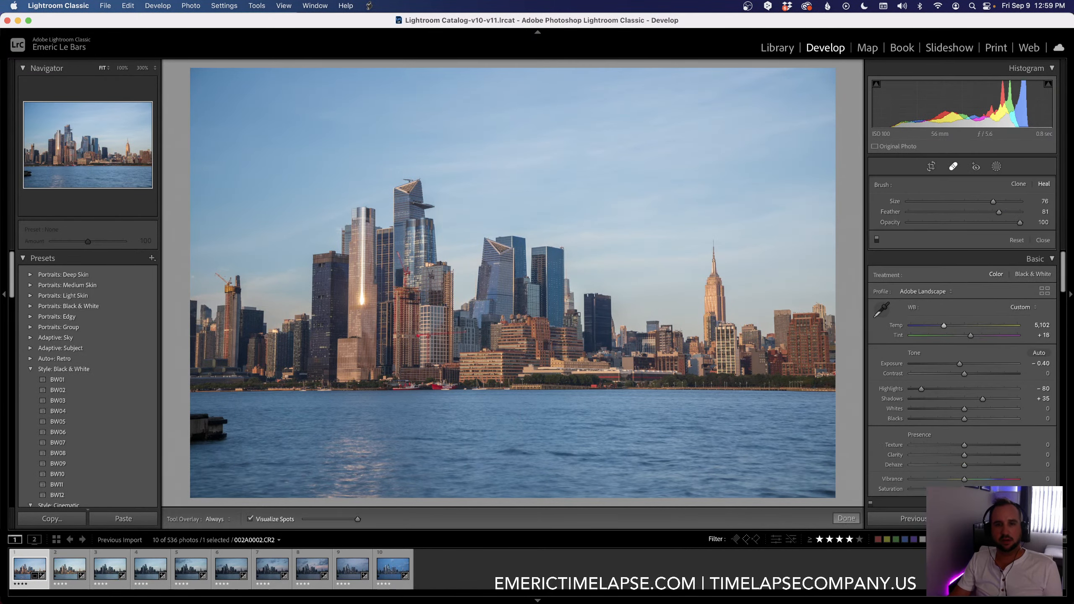
pyautogui.press('a')
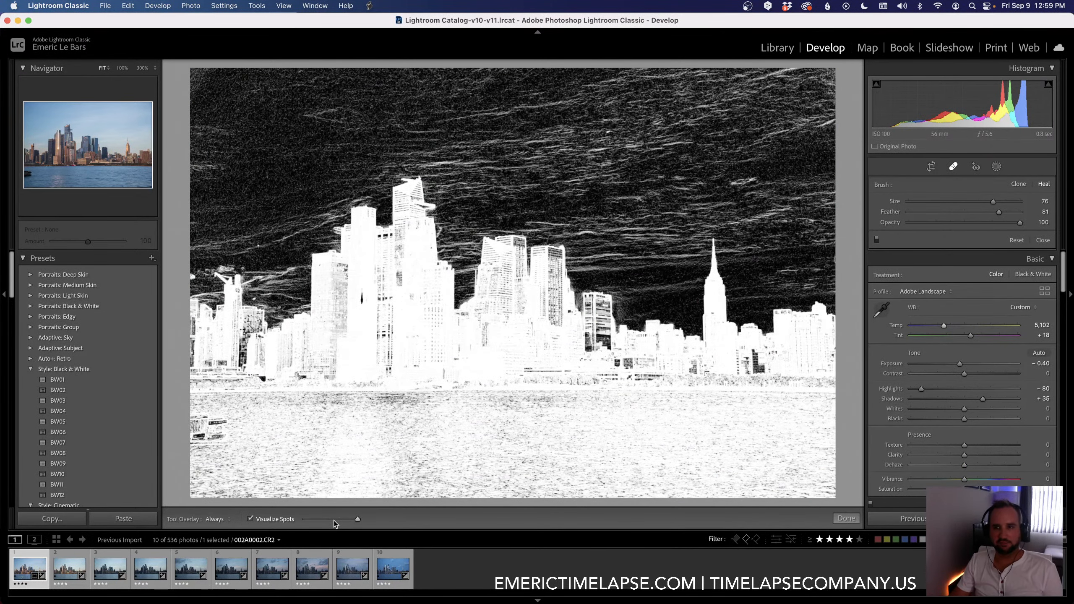
pyautogui.moveTo(333, 523); pyautogui.dragTo(349, 523)
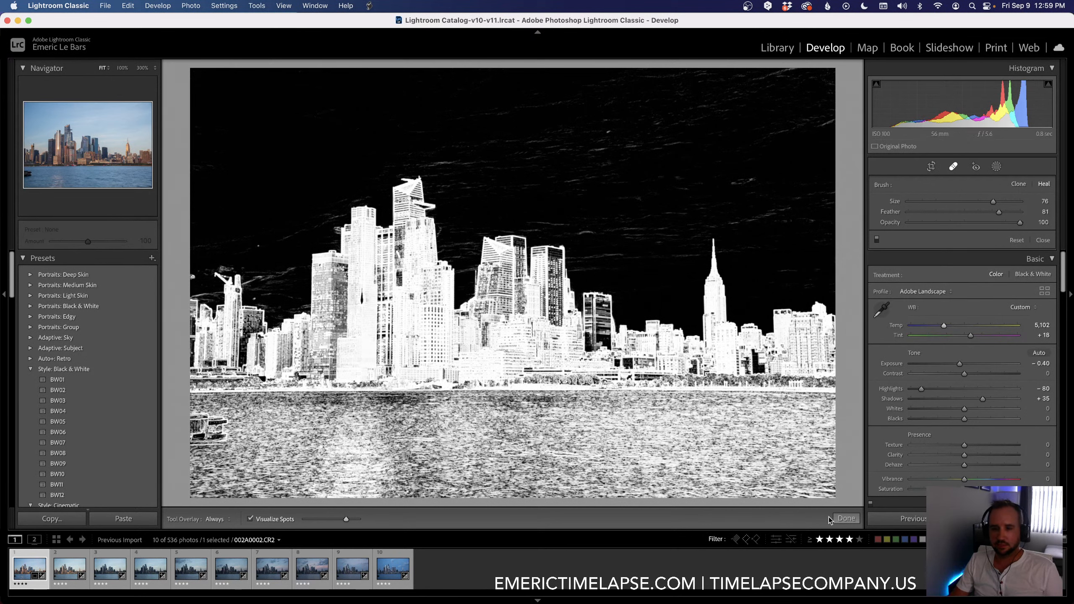
pyautogui.click(840, 519)
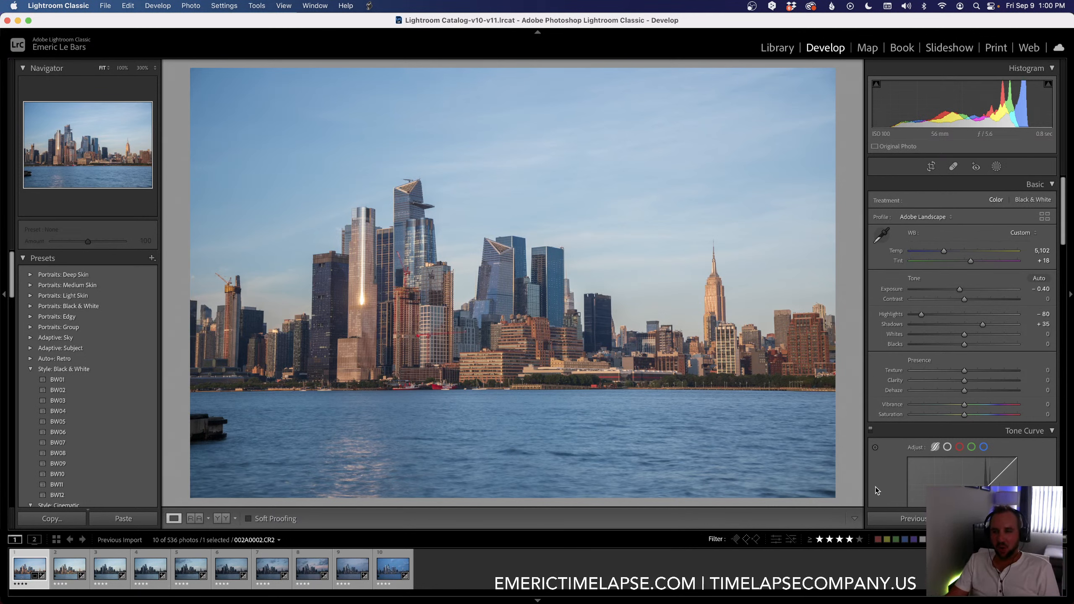
# Step: Set Whites to +14, Blacks to -11, Texture to +16, Clarity to +15 and Dehaze to +5
pyautogui.press('XF86MonBrightnessUp')
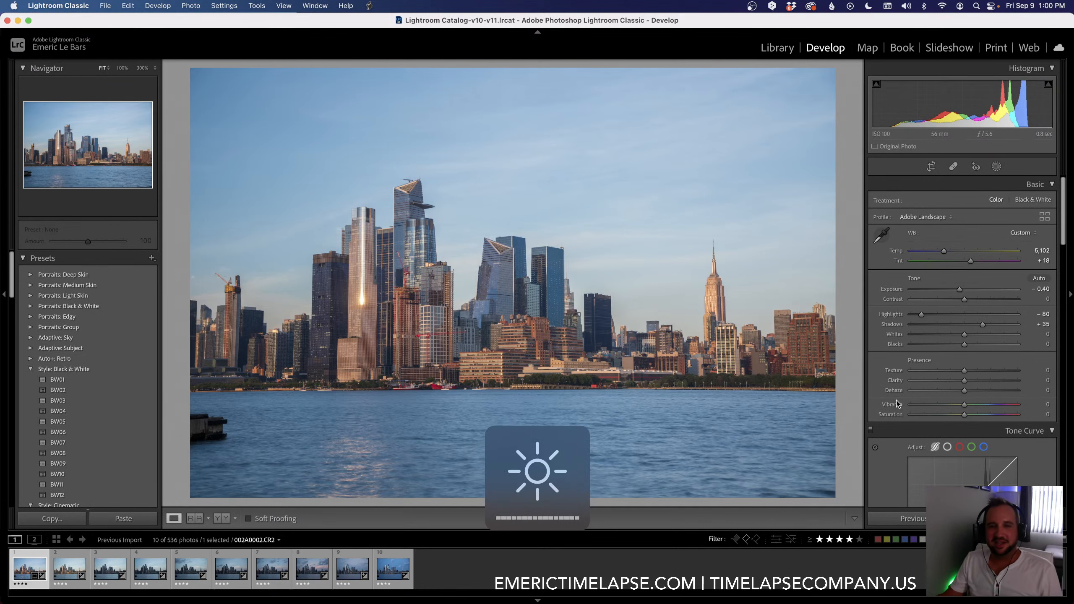
pyautogui.moveTo(966, 336); pyautogui.dragTo(974, 336)
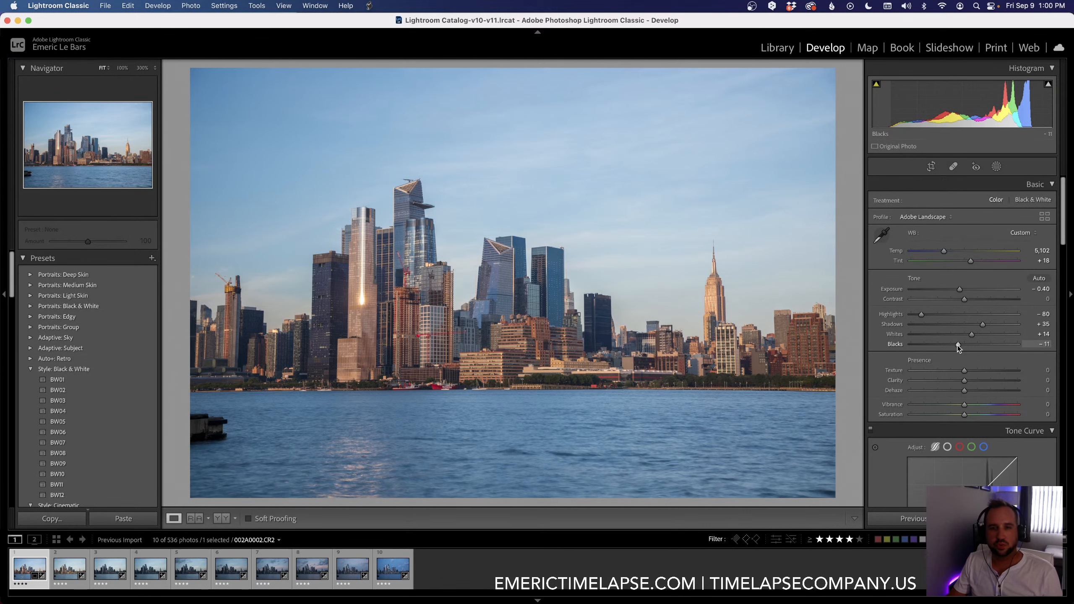
pyautogui.moveTo(971, 367); pyautogui.dragTo(967, 391)
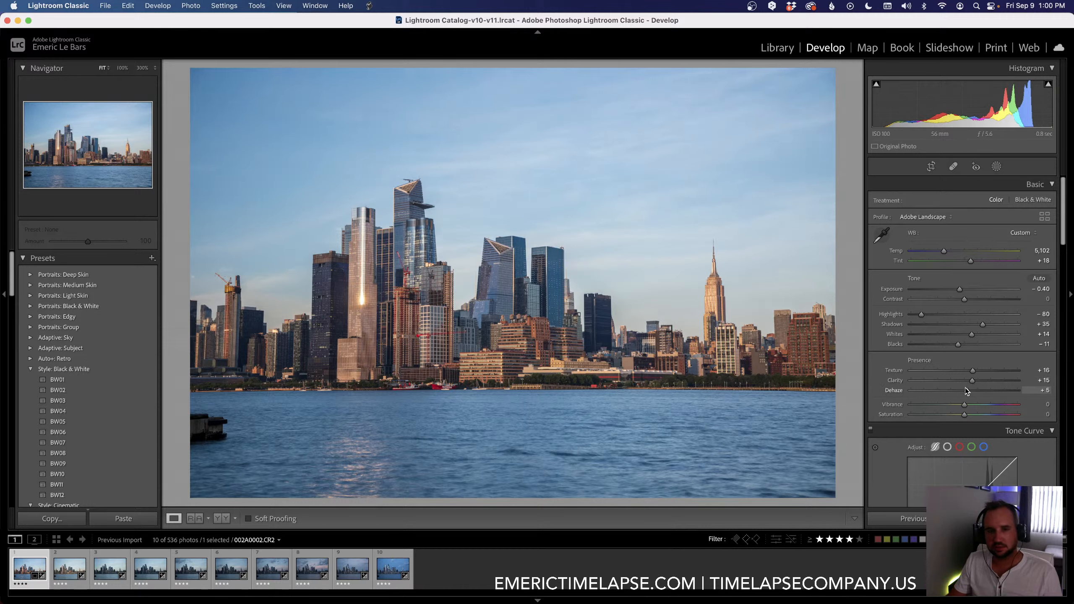
# Step: Set Vibrance to +31, Saturation to -9, Temp to 5,113 and Contrast to +6, and compare the photo before and after editing
pyautogui.moveTo(964, 404); pyautogui.dragTo(981, 405)
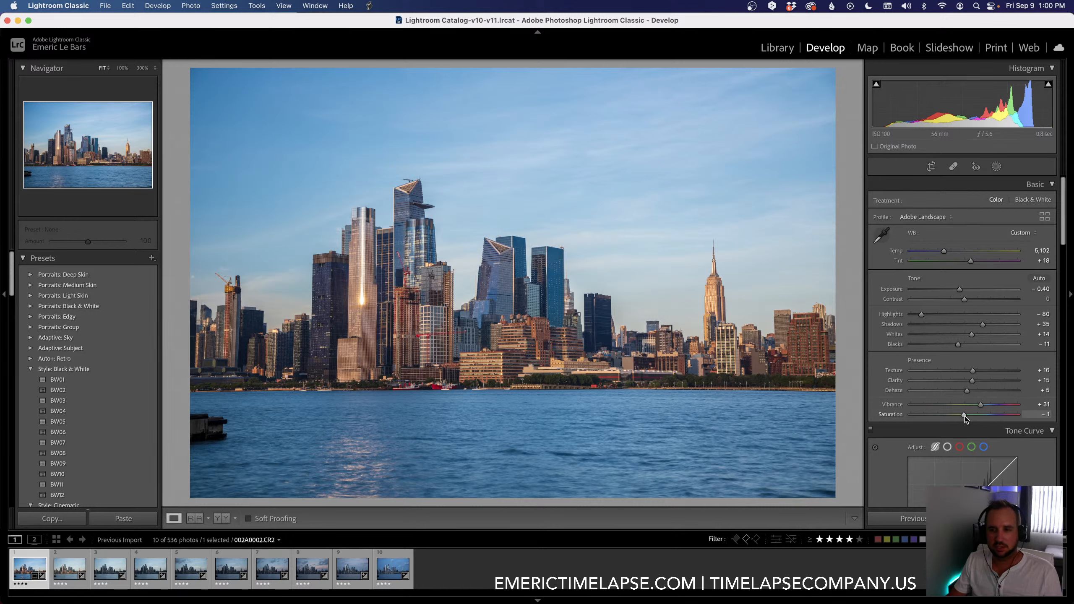
pyautogui.moveTo(964, 416); pyautogui.dragTo(961, 417)
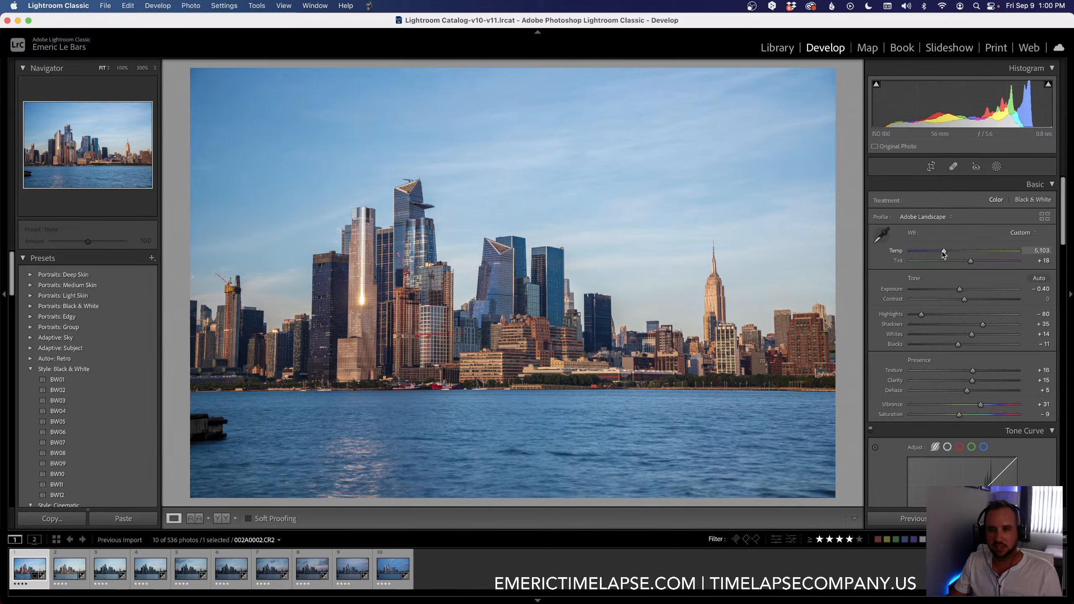
pyautogui.moveTo(943, 253); pyautogui.dragTo(945, 253)
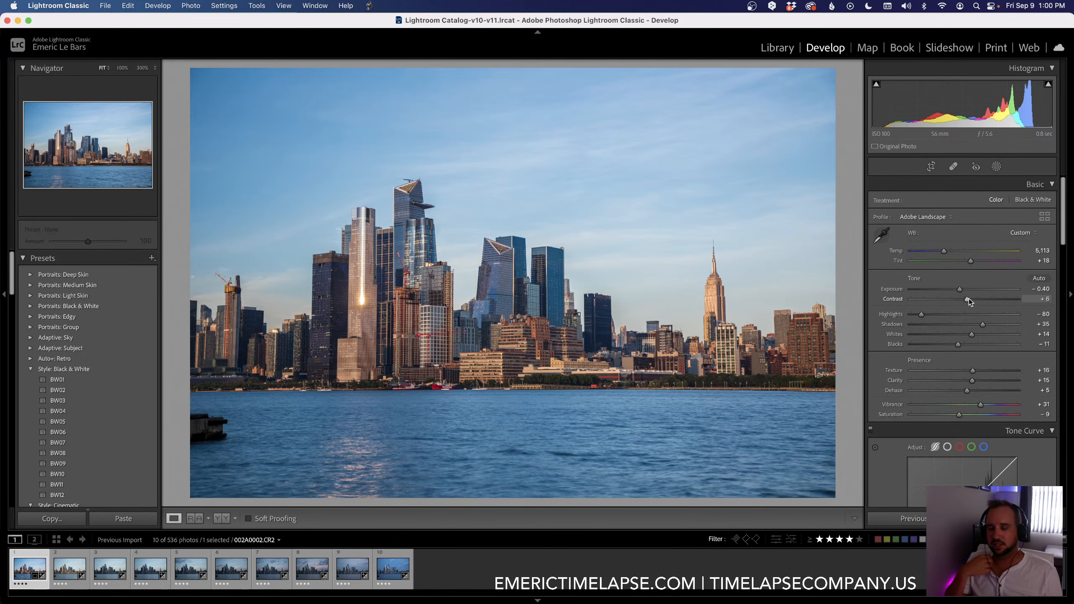
pyautogui.press('\\')
pyautogui.press('\\')
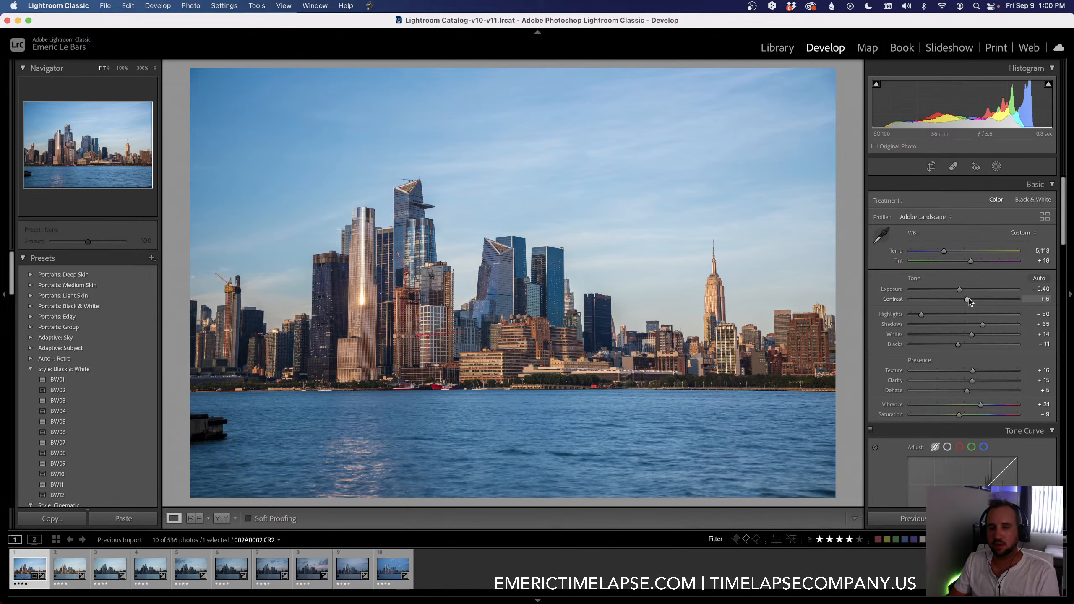
pyautogui.press('\\')
pyautogui.press('\\')
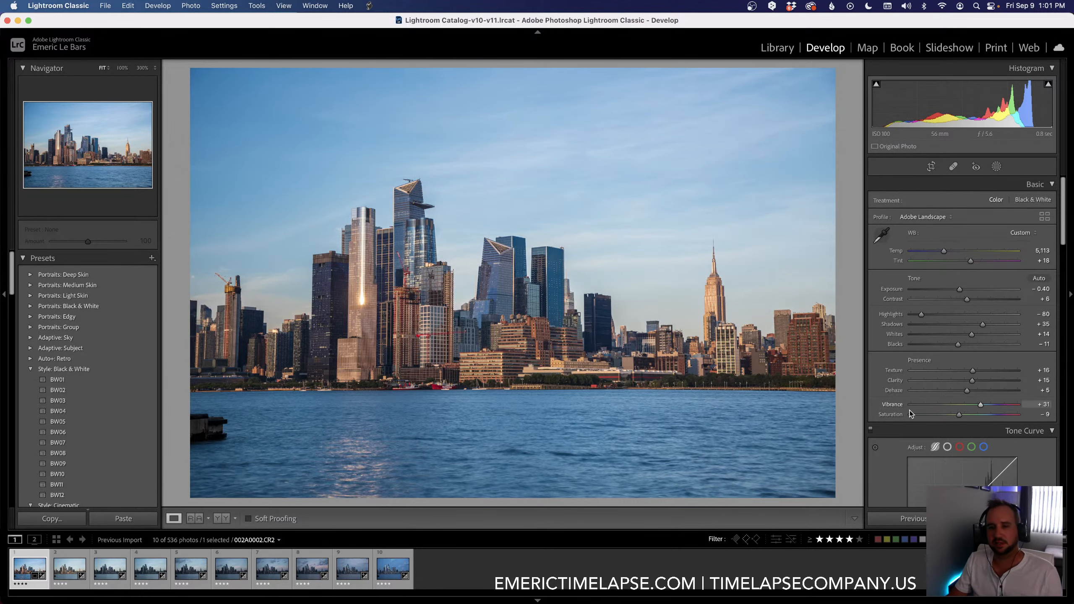
# Step: Set Sharpening Amount to 43 and Masking to 31, and Luminance noise reduction to 10
pyautogui.scroll(-2, 890, 431)
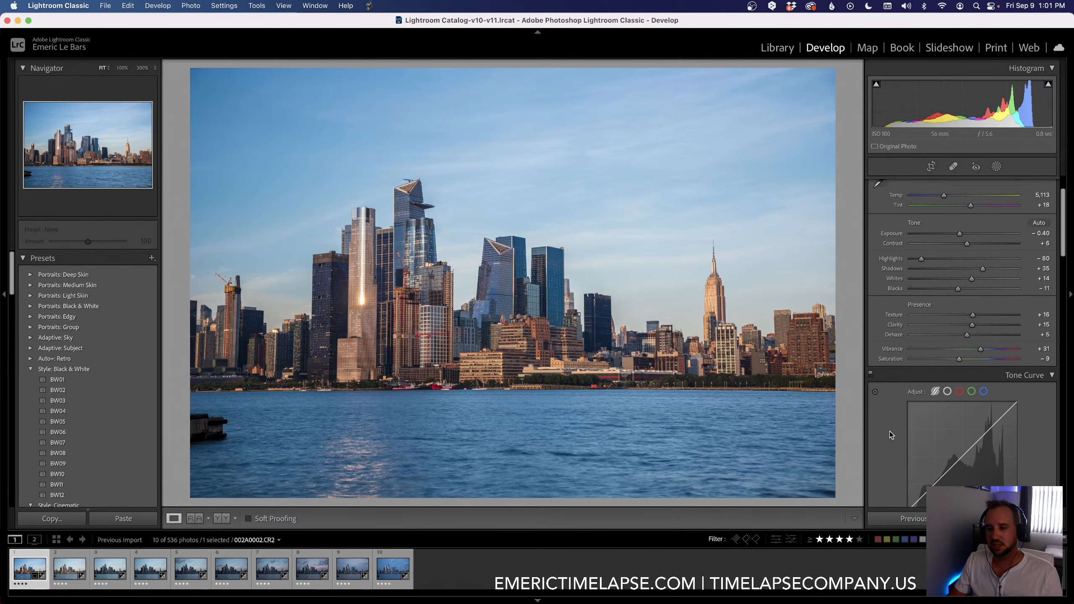
pyautogui.scroll(-6, 889, 431)
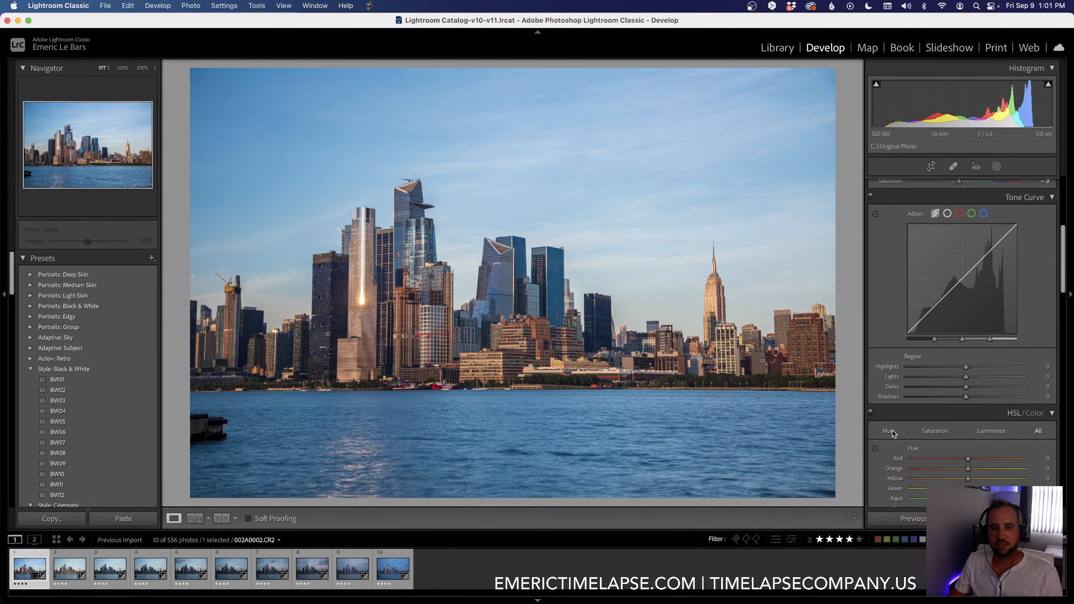
pyautogui.scroll(-6, 892, 430)
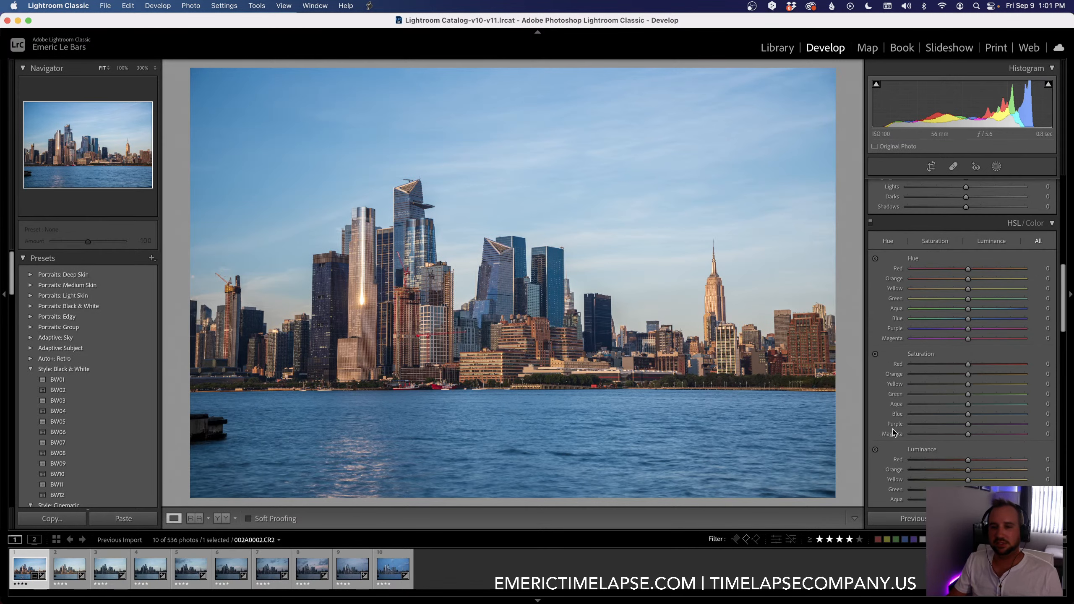
pyautogui.scroll(-9, 900, 428)
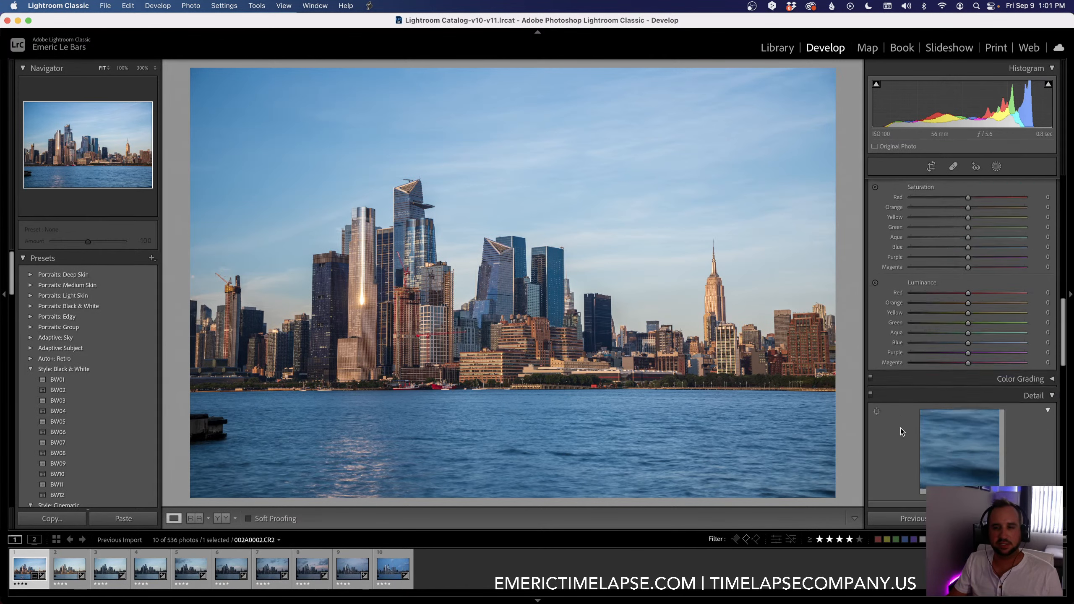
pyautogui.moveTo(936, 414); pyautogui.dragTo(922, 472)
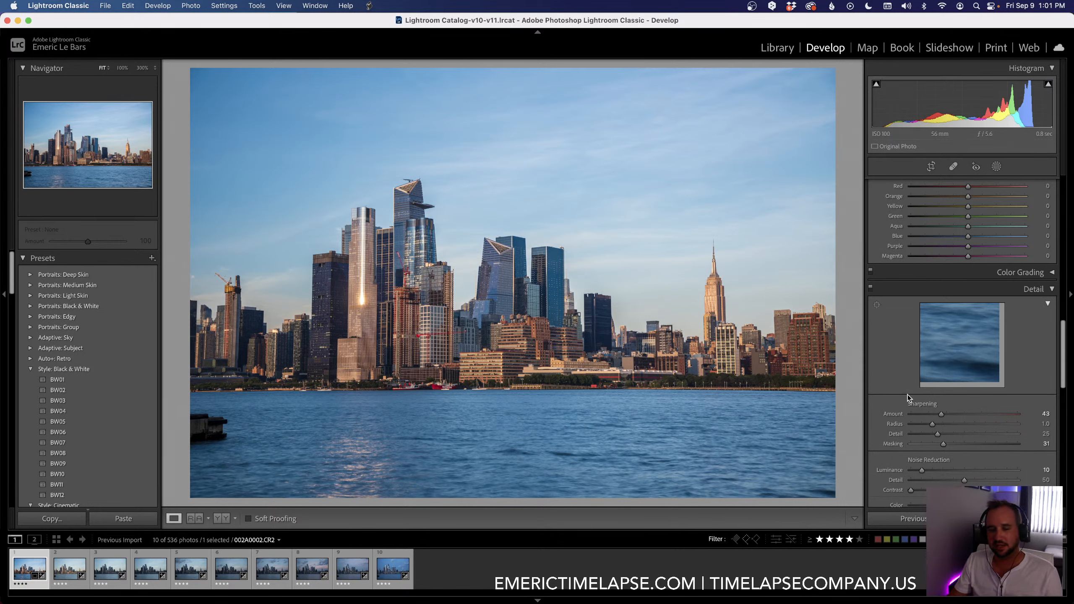
# Step: Enable chromatic aberration removal and profile corrections for the Canon EF 24-105mm f/4L IS II USM lens
pyautogui.scroll(-5, 895, 373)
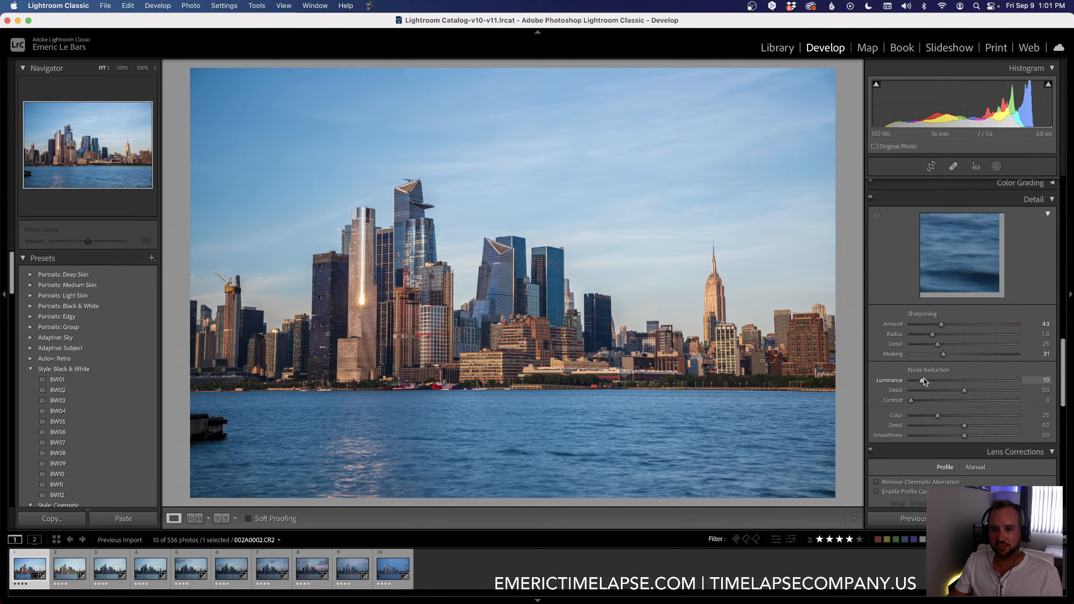
pyautogui.scroll(-7, 905, 372)
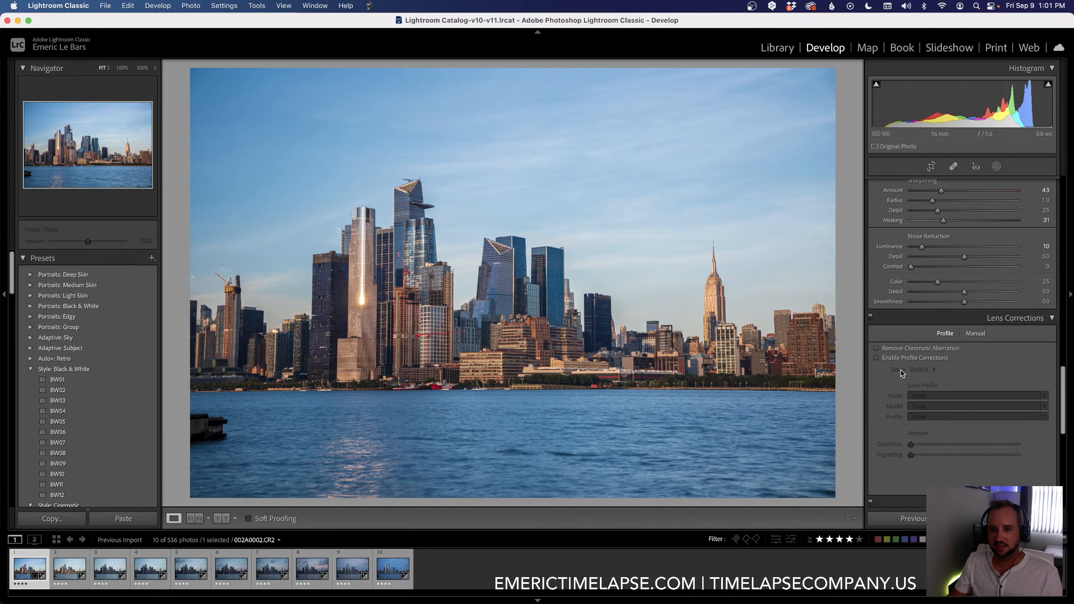
pyautogui.click(875, 349)
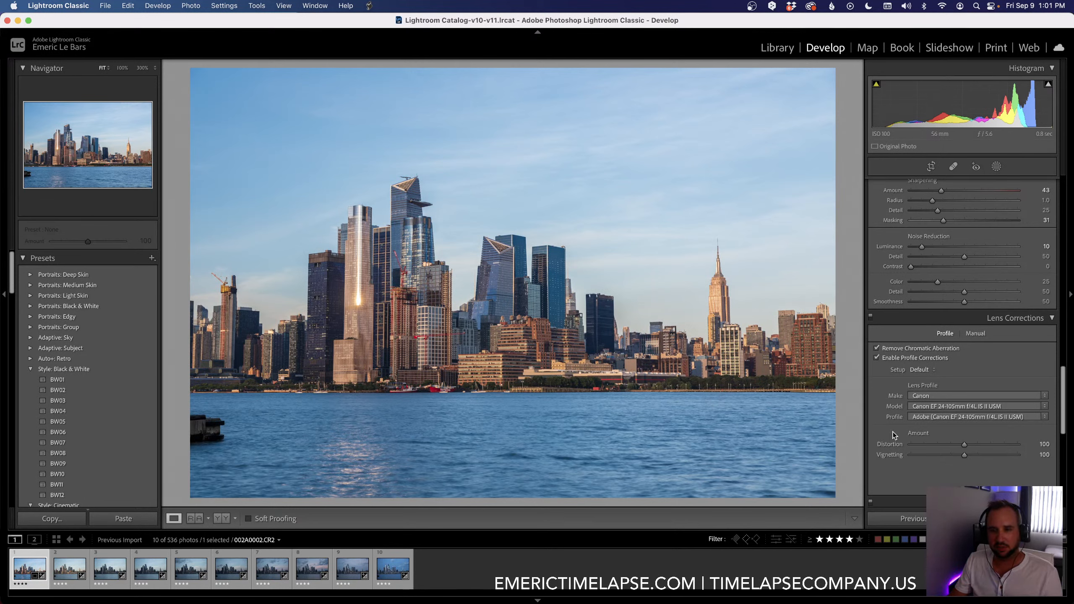
# Step: Correct the converging buildings by setting the Transform Vertical value to -10
pyautogui.scroll(-10, 892, 431)
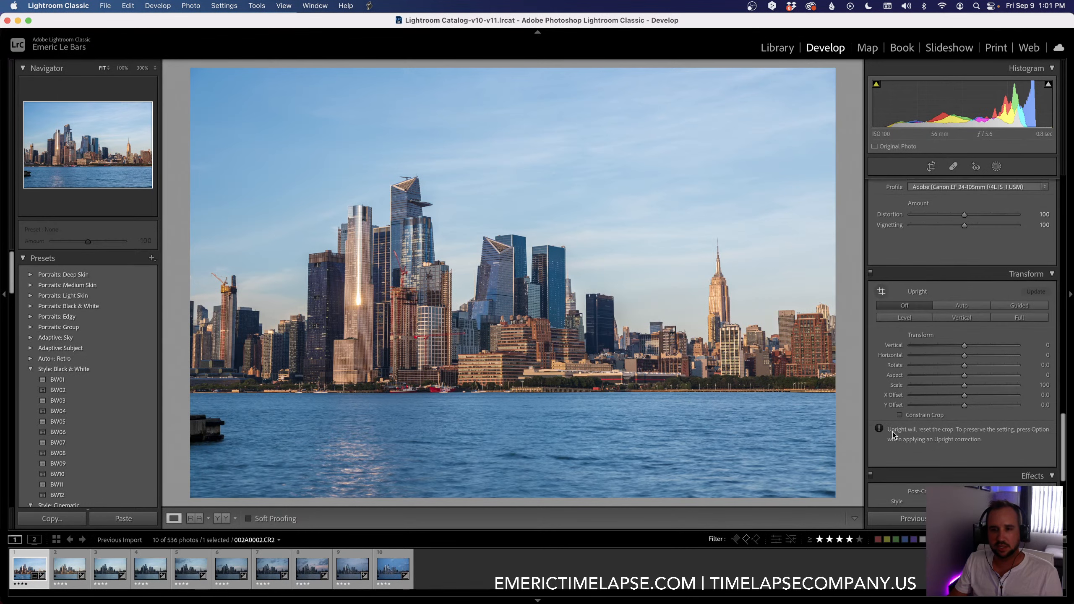
pyautogui.click(964, 346)
pyautogui.moveTo(964, 346); pyautogui.dragTo(958, 346)
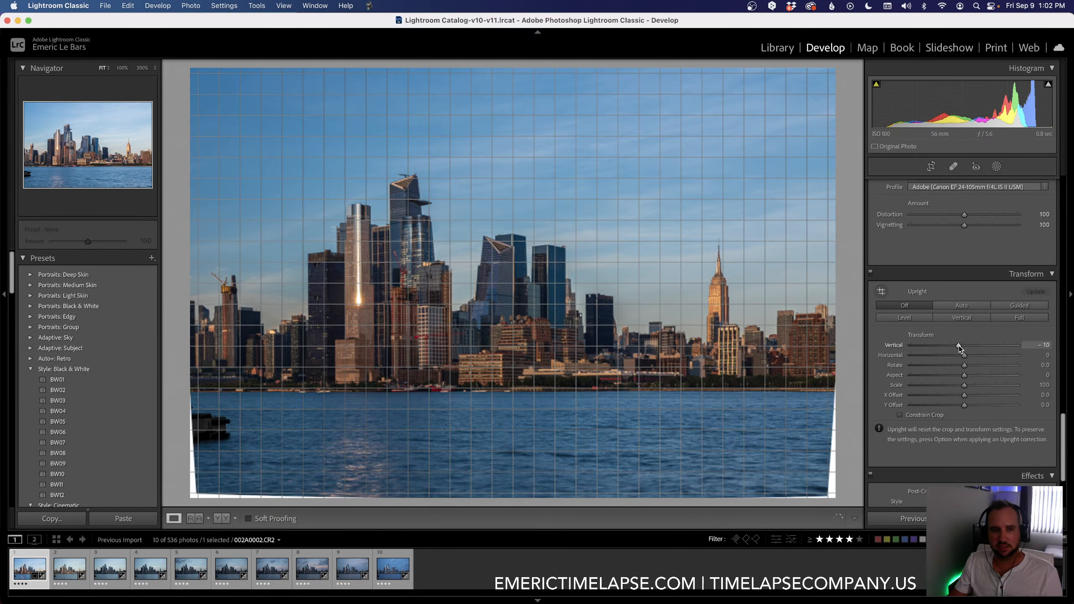
# Step: Constrain the crop to the corrected image area and straighten the first keyframe automatically with the Crop tool
pyautogui.click(900, 415)
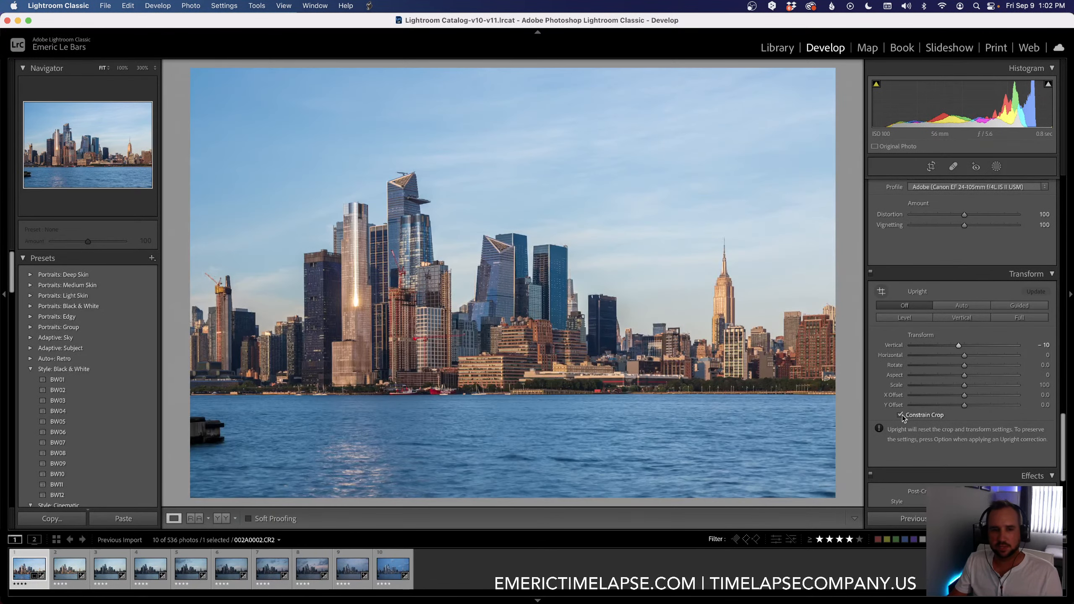
pyautogui.click(930, 166)
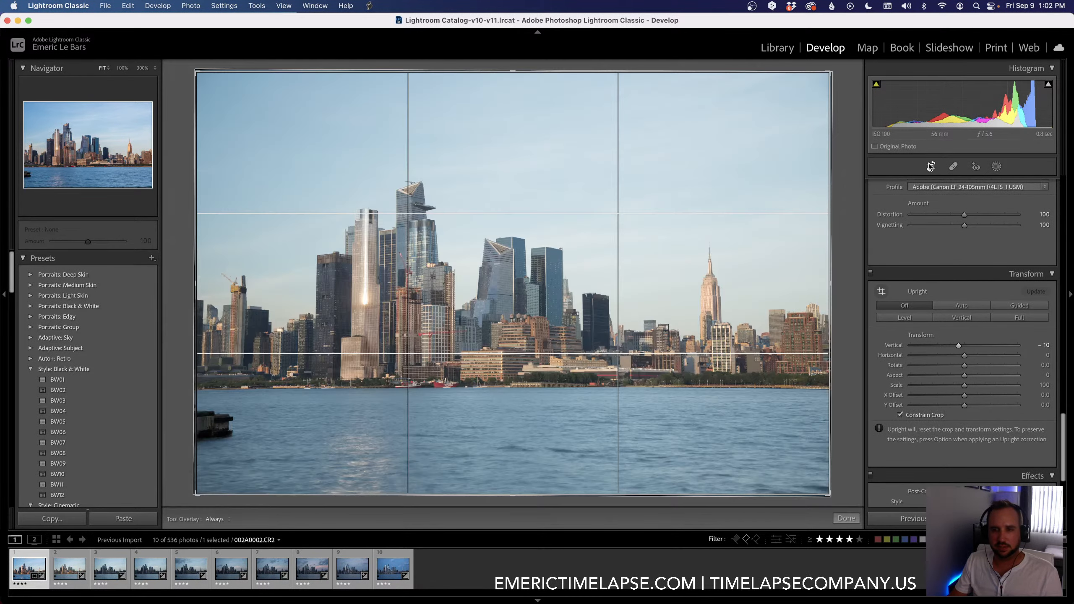
pyautogui.click(1038, 219)
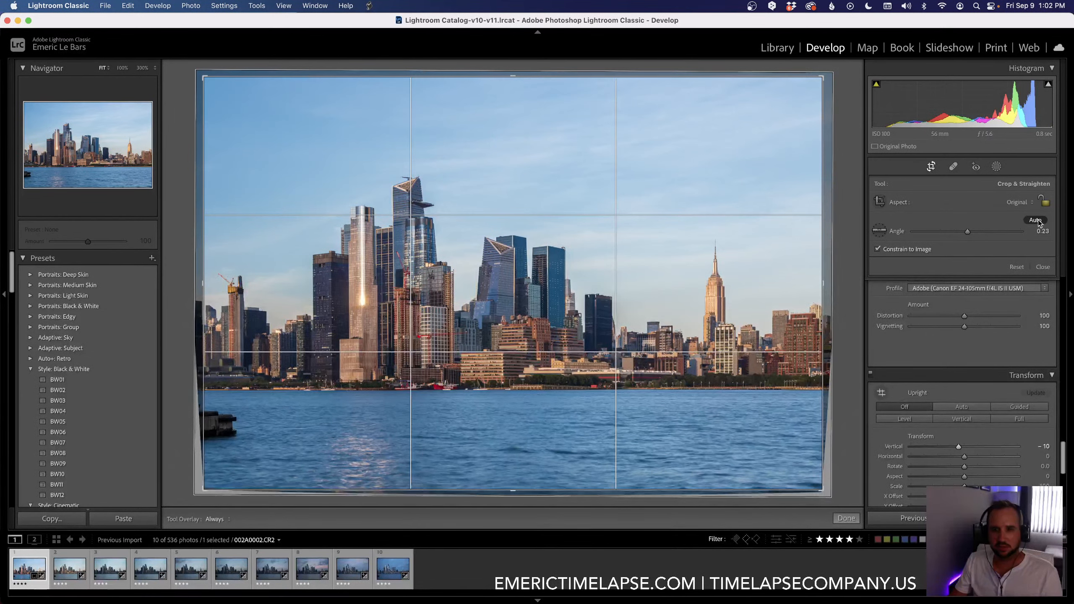
pyautogui.click(846, 518)
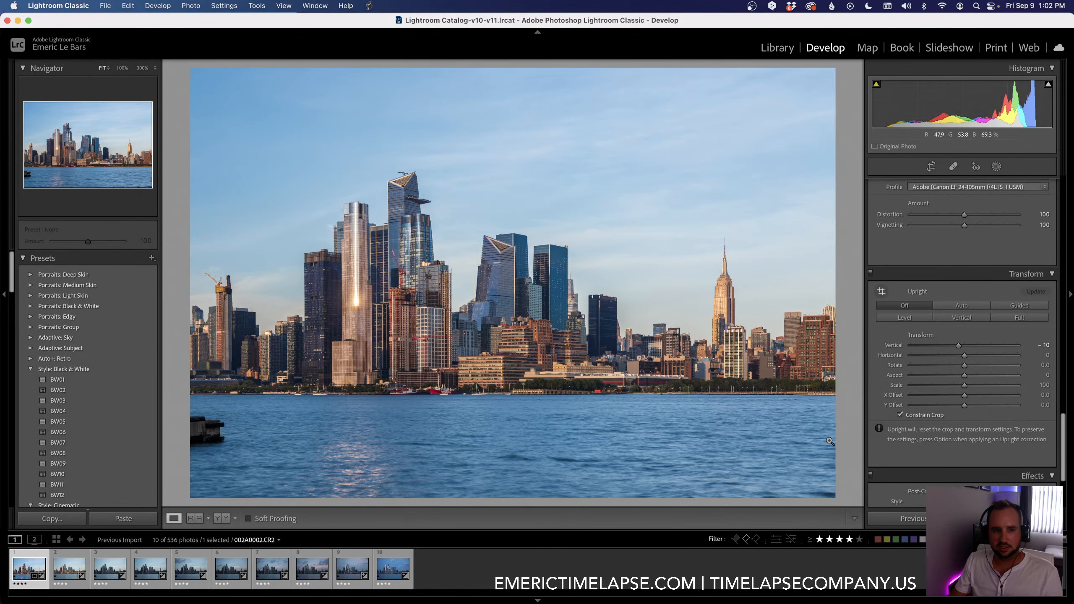
# Step: Inspect the buildings across the skyline at 100% zoom and compare the photo before and after editing
pyautogui.click(218, 337)
pyautogui.moveTo(218, 355); pyautogui.dragTo(225, 356)
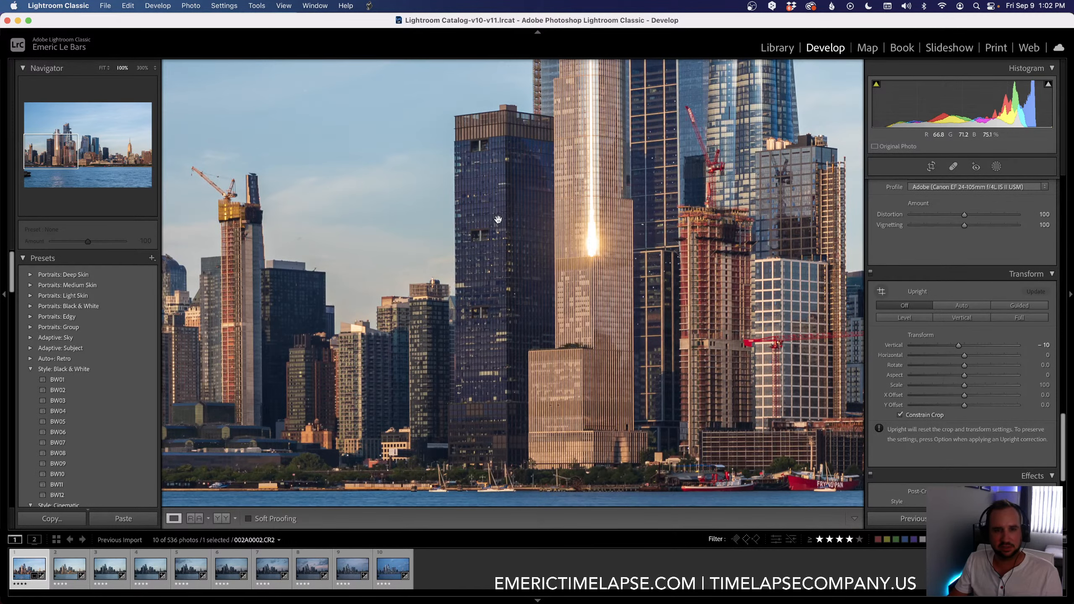
pyautogui.moveTo(498, 218); pyautogui.dragTo(243, 242)
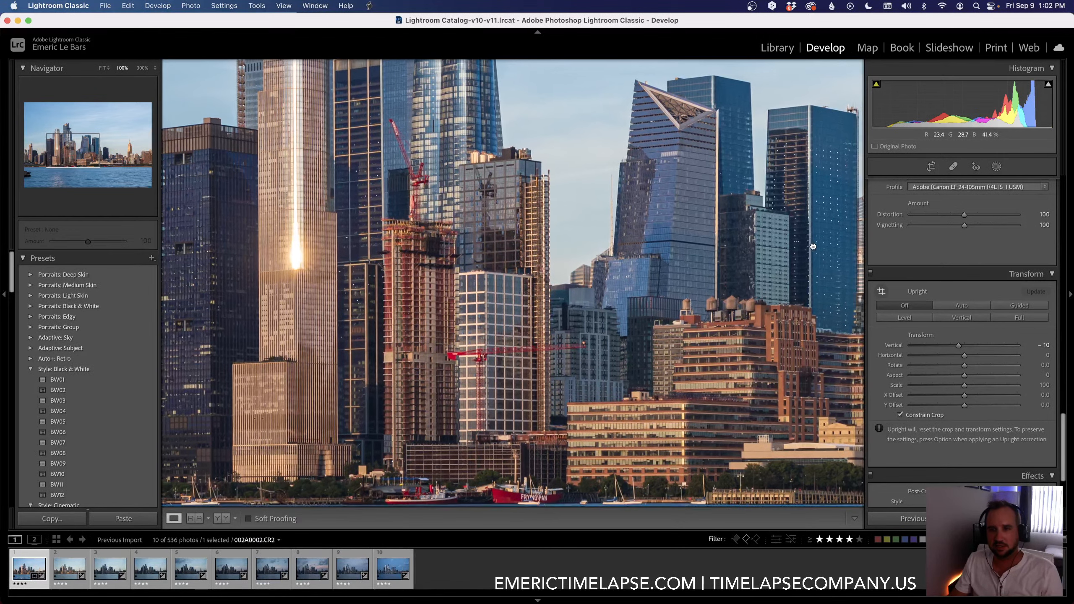
pyautogui.moveTo(813, 247); pyautogui.dragTo(818, 248)
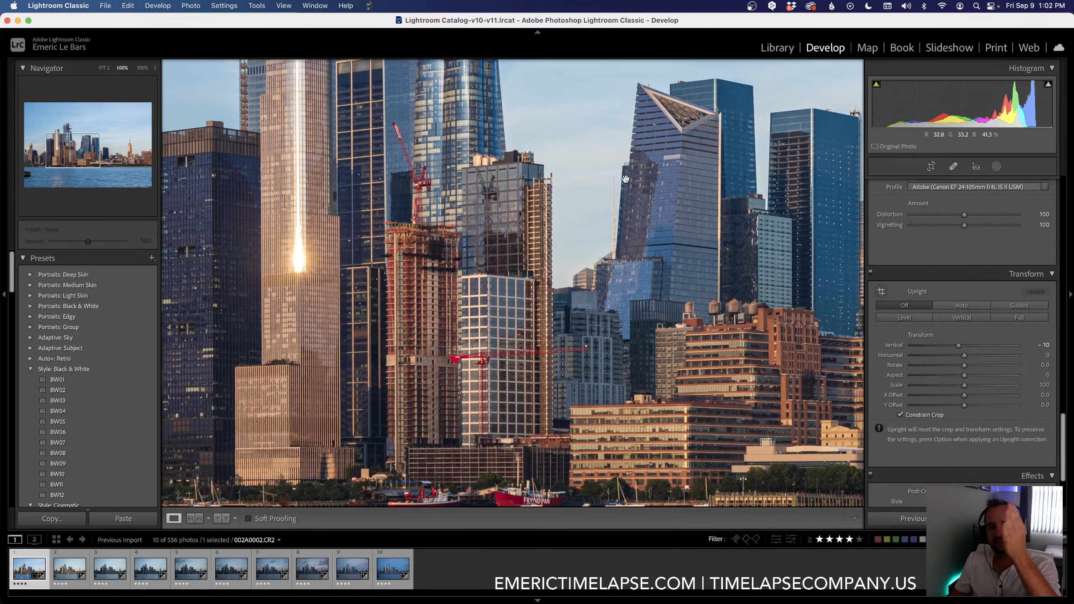
pyautogui.moveTo(575, 189); pyautogui.dragTo(549, 251)
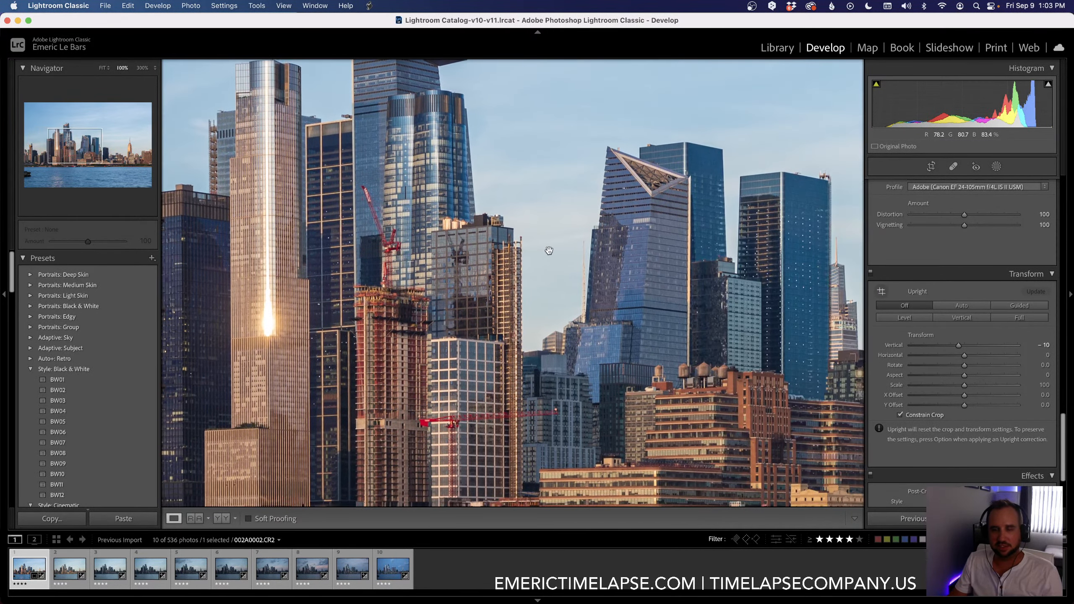
pyautogui.click(426, 332)
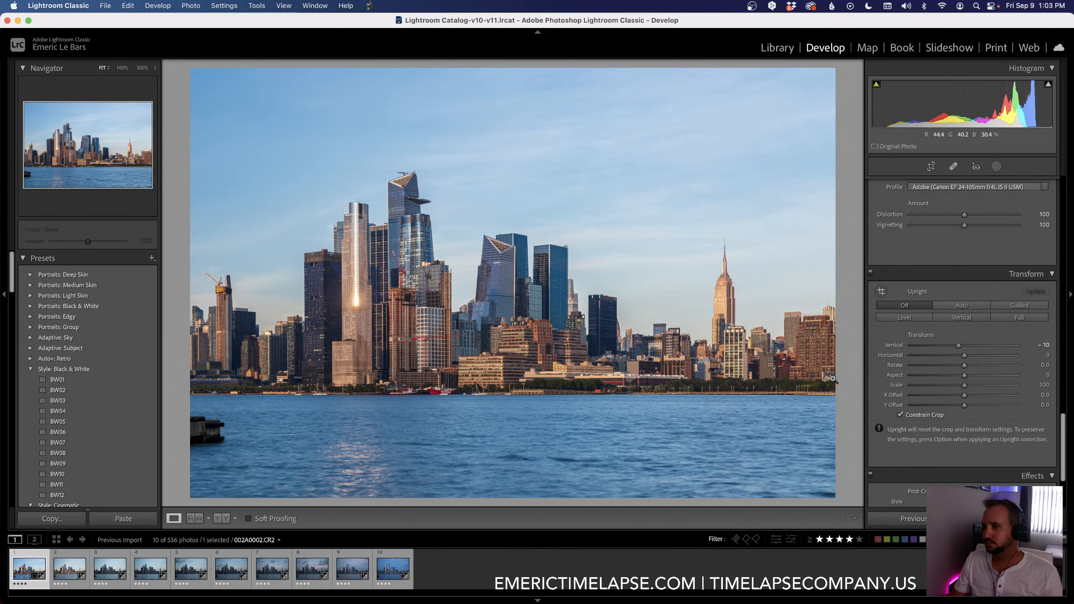
pyautogui.press('\\')
pyautogui.press('\\')
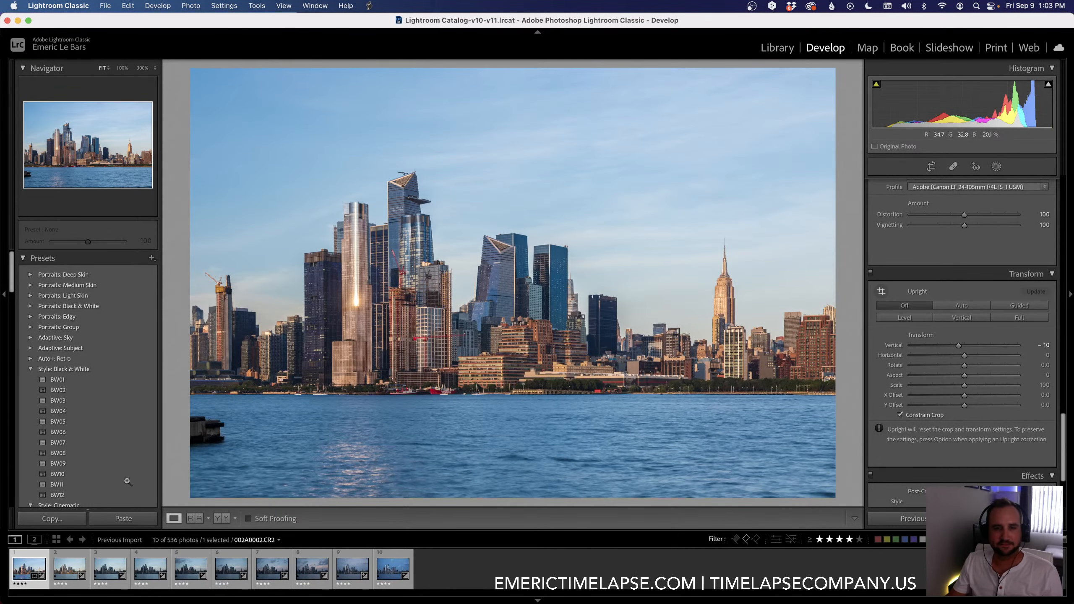
# Step: Copy the first keyframe's settings to the second keyframe with the 01 LRTimelapse Sync Keyframes script
pyautogui.keyDown('super'); pyautogui.click(68, 569); pyautogui.keyUp('super')
pyautogui.click(29, 569)
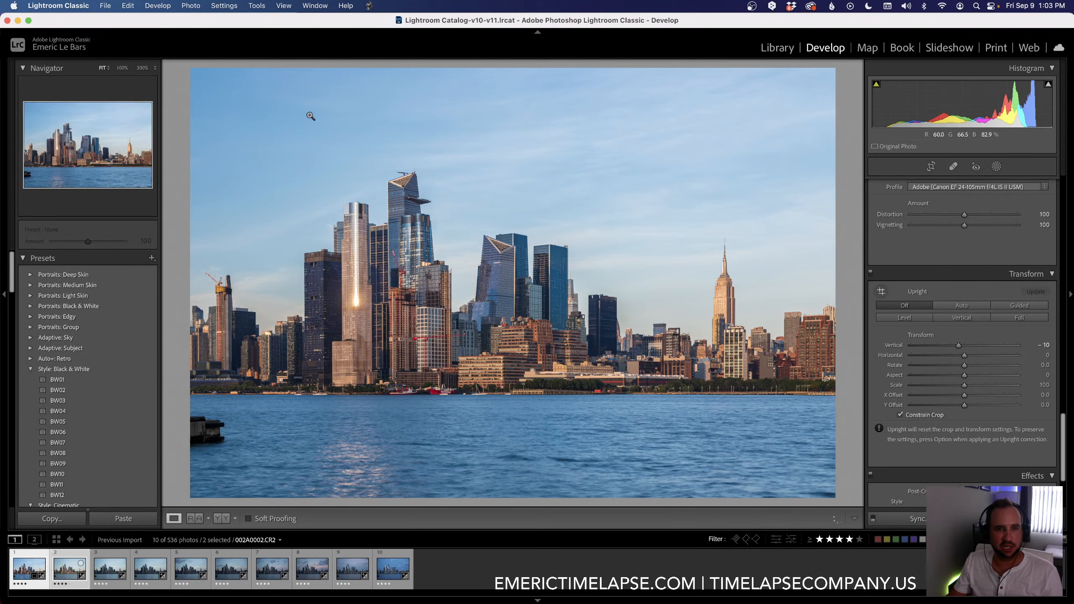
pyautogui.click(369, 5)
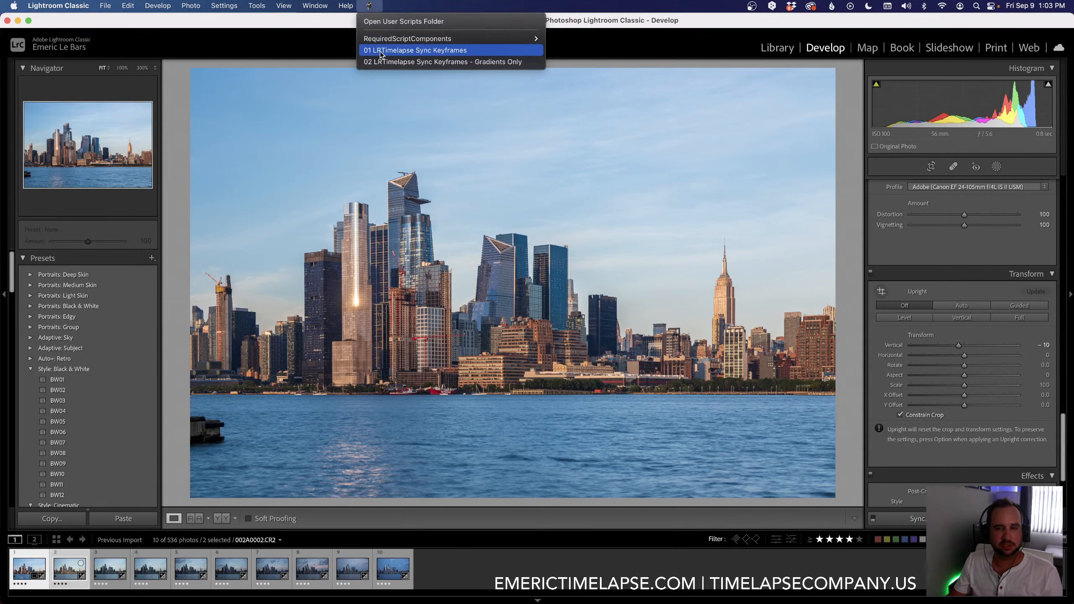
pyautogui.click(380, 50)
# Step: Set Exposure to -0.30 on the second keyframe
pyautogui.click(70, 569)
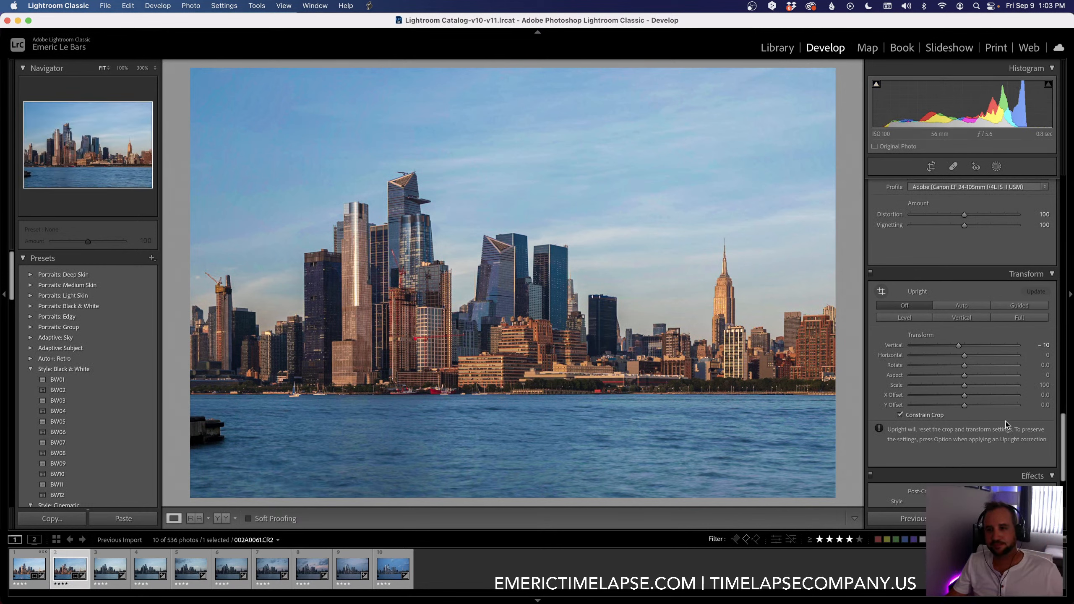
pyautogui.scroll(15, 972, 408)
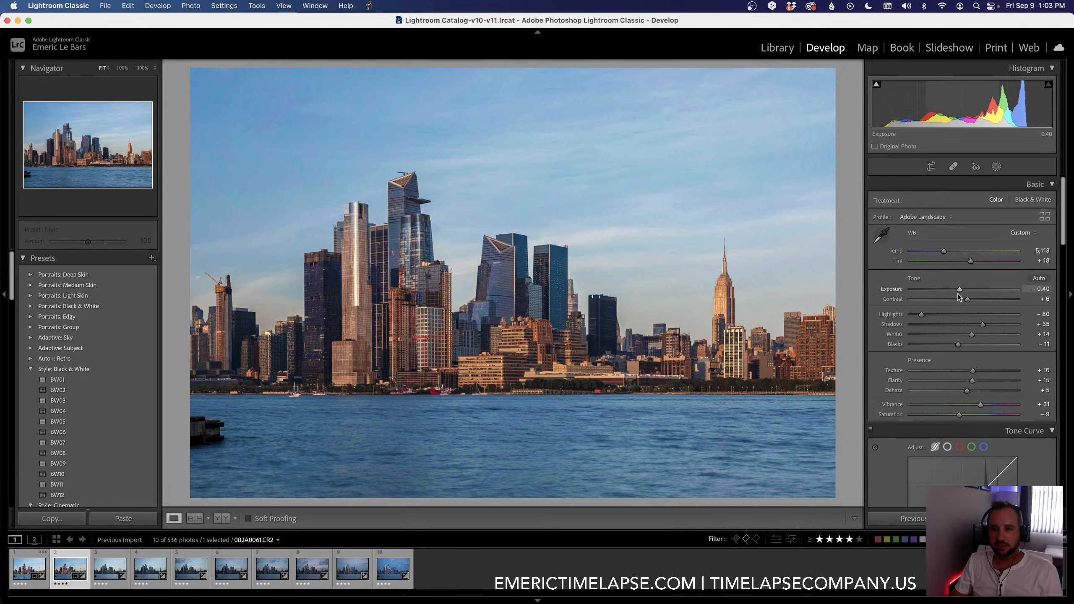
pyautogui.moveTo(958, 294); pyautogui.dragTo(961, 292)
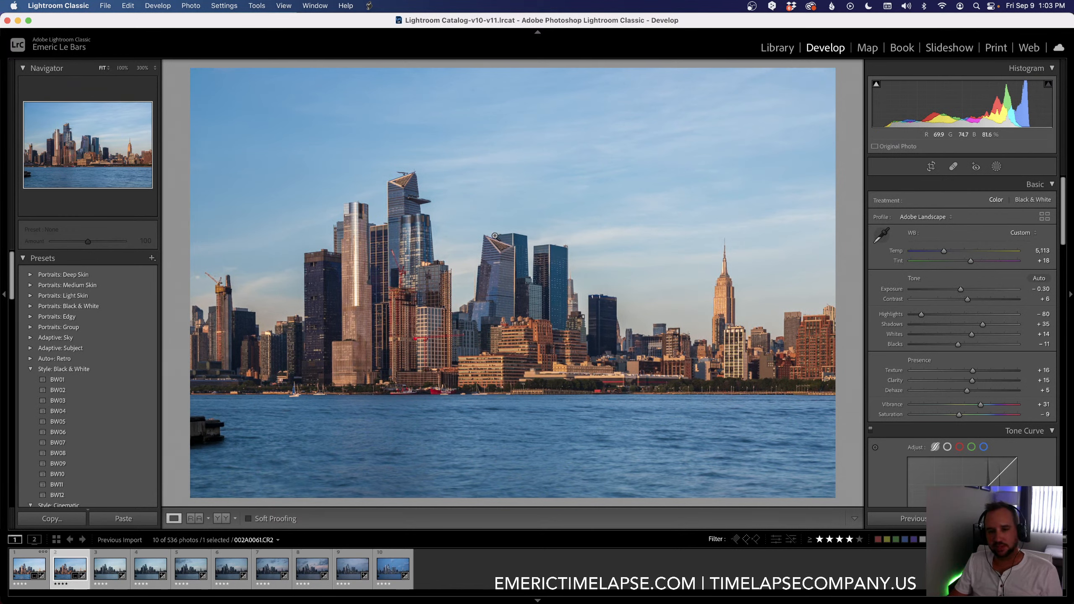
# Step: Switch to LRTimelapse, compare the camera preview and visual preview curves of the sequence, and return to Lightroom Classic
pyautogui.press('super+Tab')
pyautogui.press('super+Tab')
pyautogui.press('super+Tab')
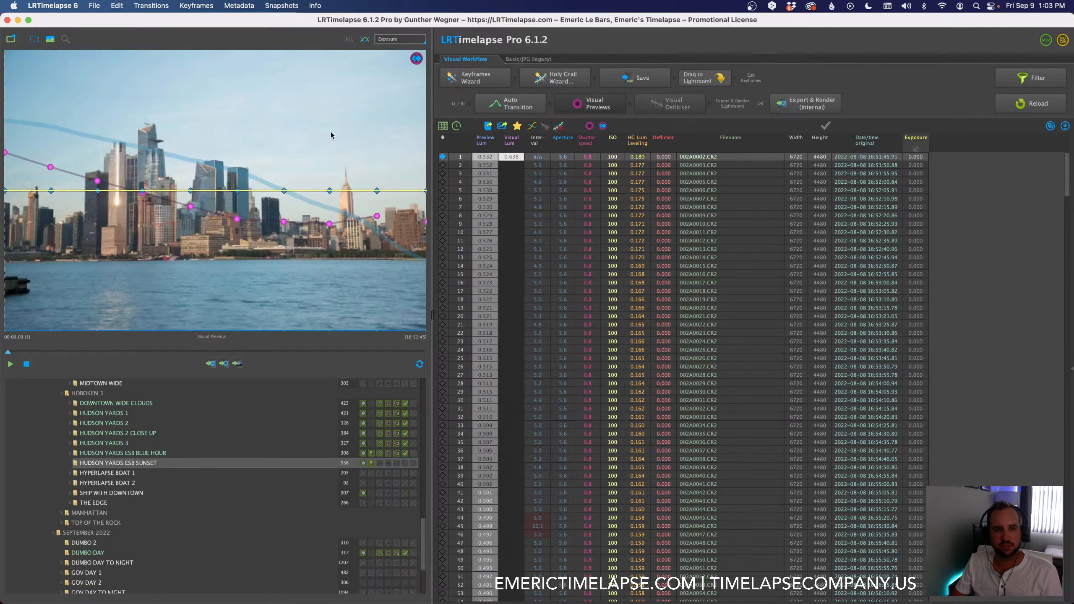
pyautogui.click(588, 125)
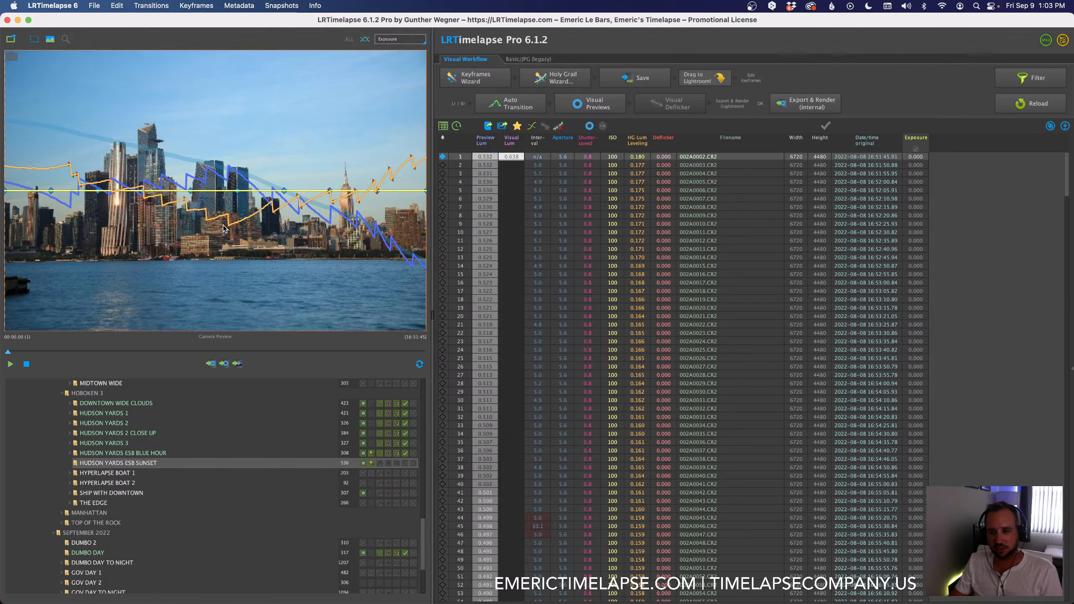
pyautogui.click(590, 103)
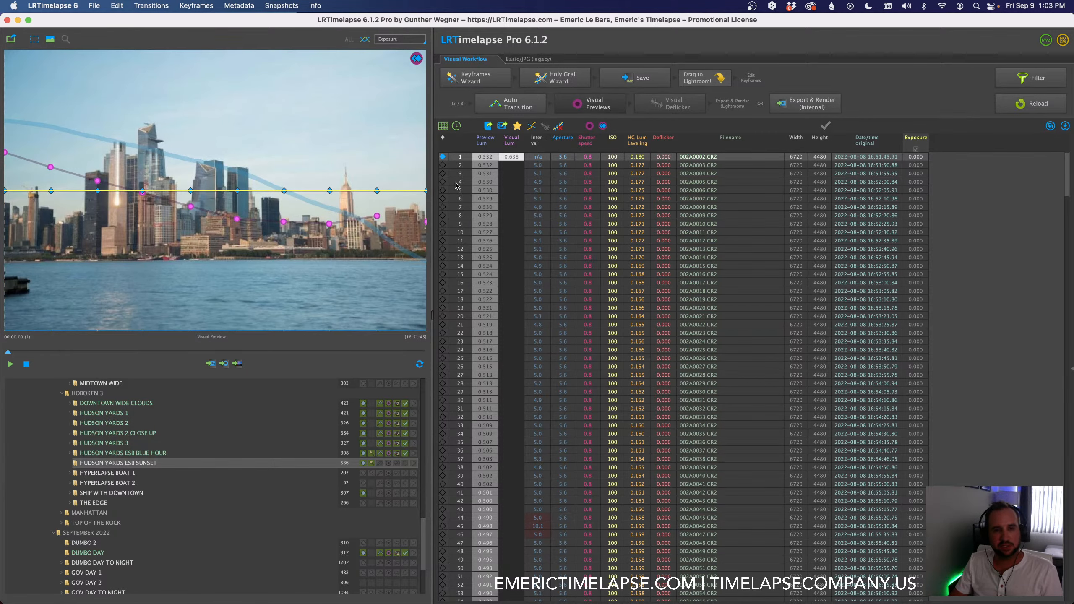
pyautogui.press('super+Tab')
pyautogui.press('super+Tab')
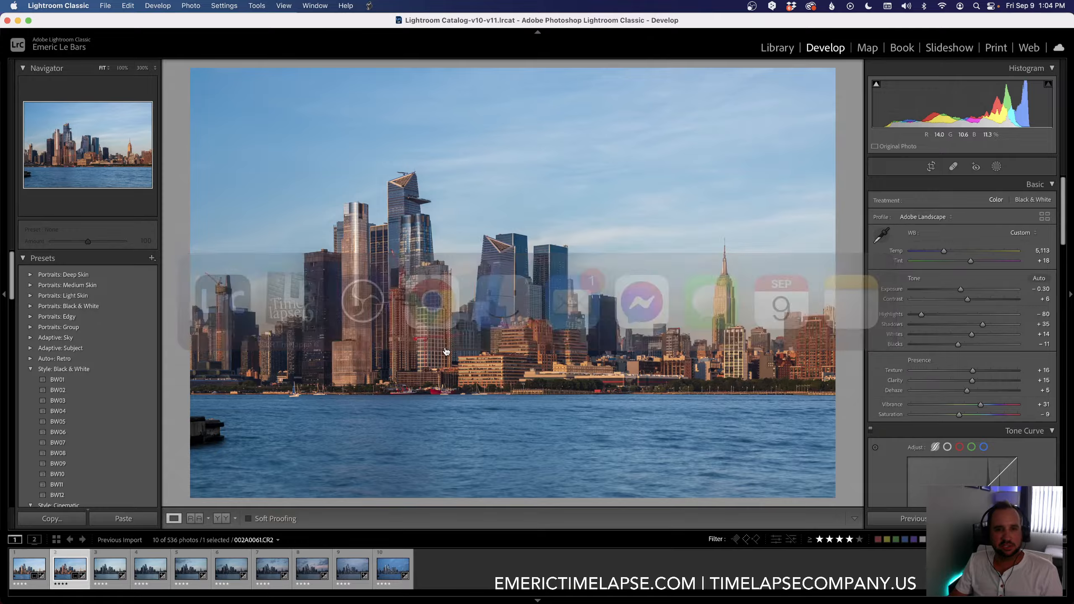
pyautogui.press('super+Tab')
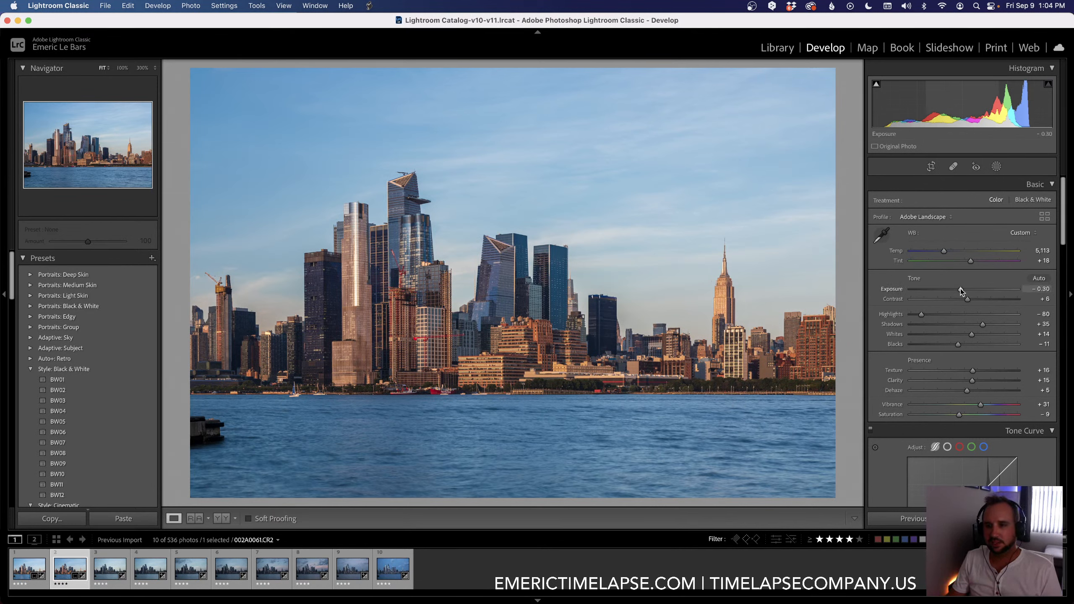
# Step: Set the second keyframe's Exposure to -0.20 and copy its settings to the third keyframe with the 01 LRTimelapse Sync Keyframes script
pyautogui.moveTo(960, 289); pyautogui.dragTo(960, 289)
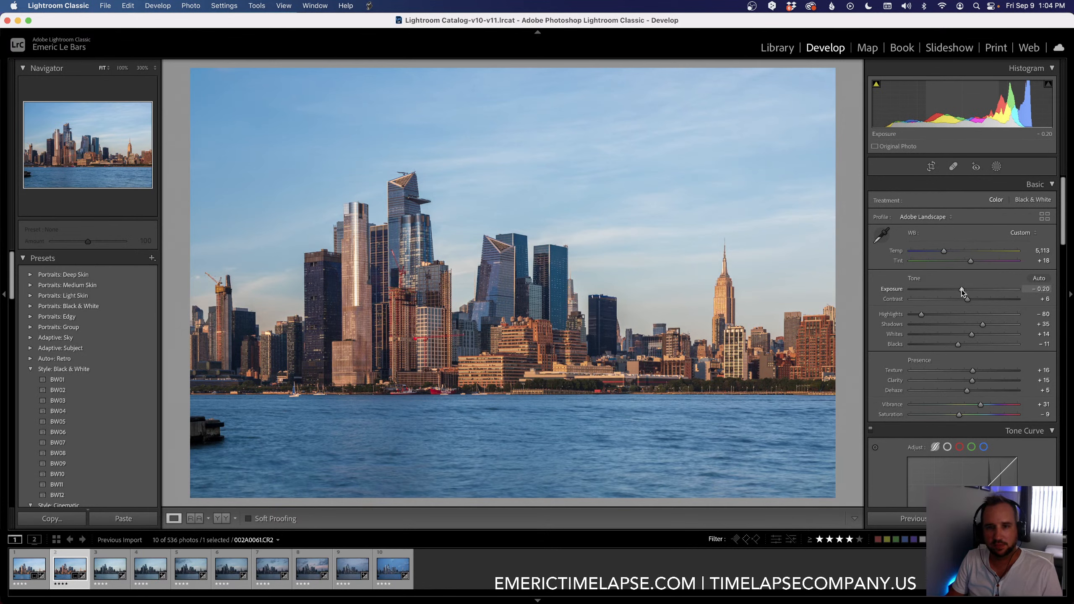
pyautogui.keyDown('shift'); pyautogui.click(110, 568); pyautogui.keyUp('shift')
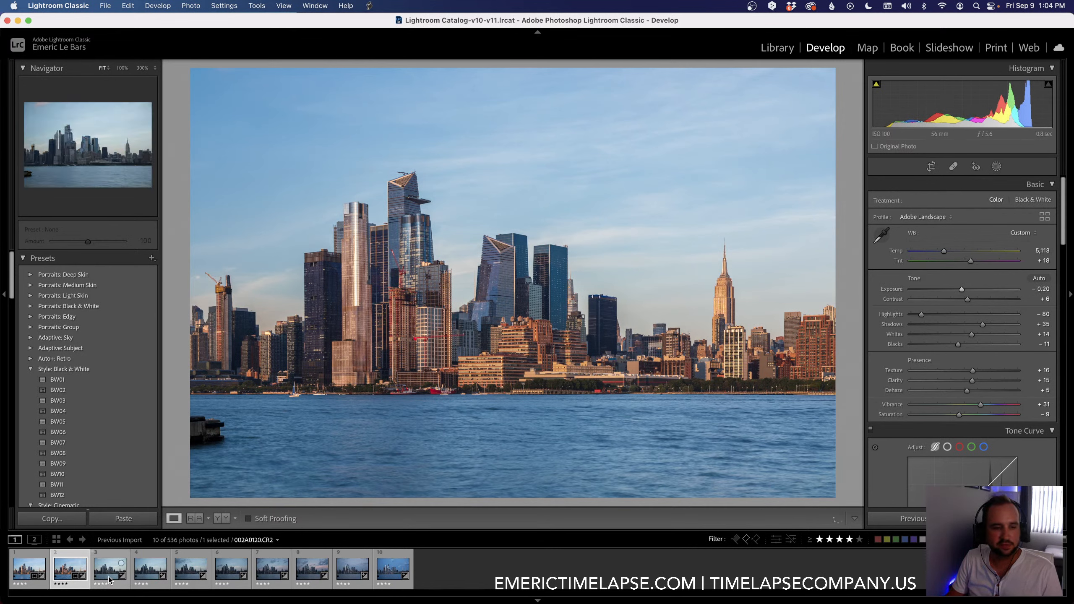
pyautogui.click(369, 5)
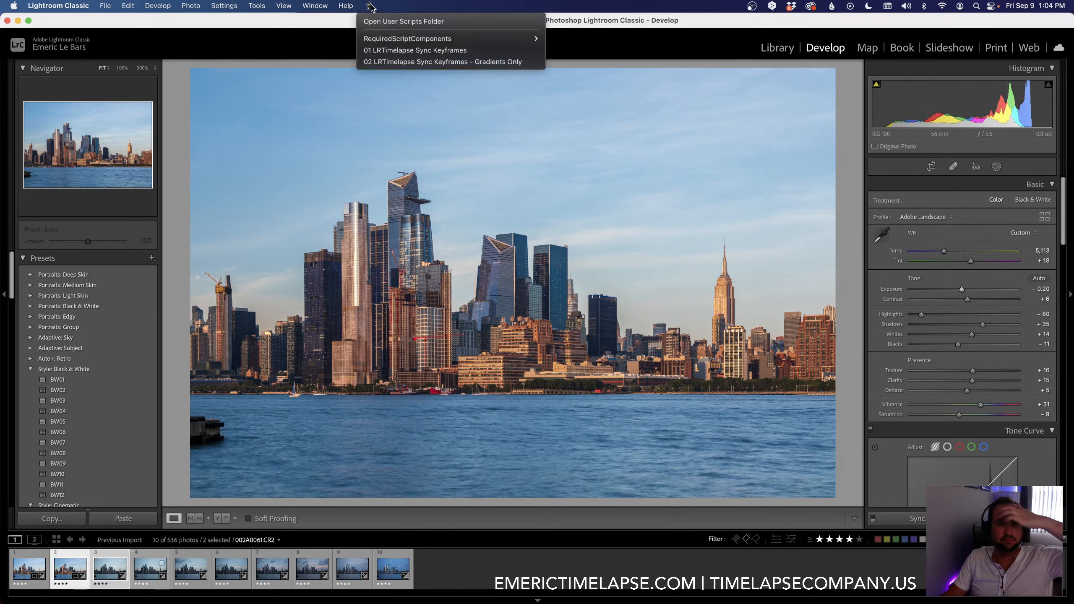
pyautogui.click(380, 50)
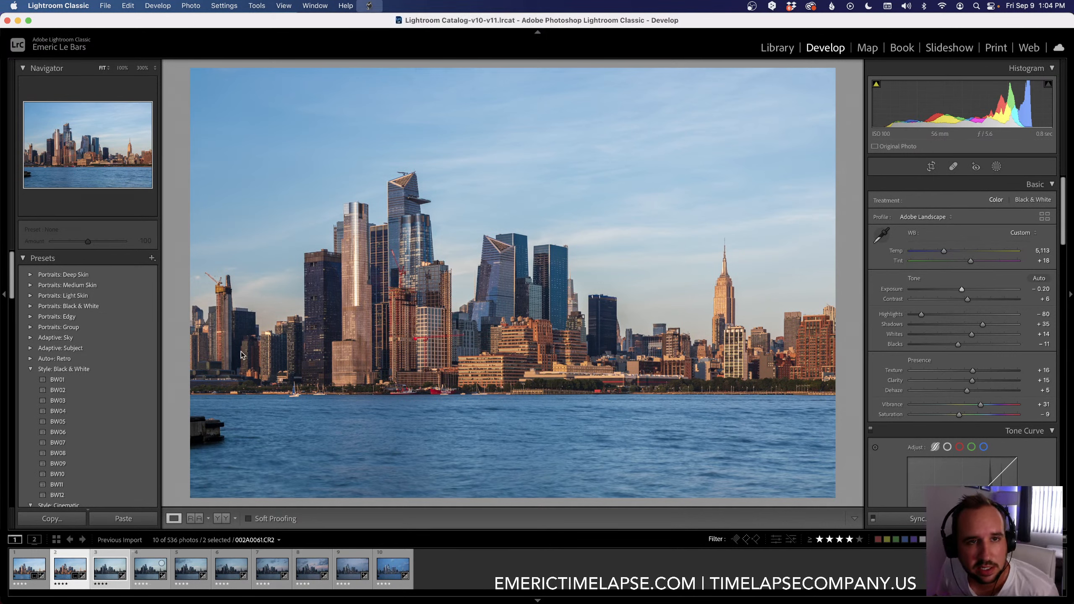
# Step: On the third keyframe, set Temp to 6,246, Tint to +29 and Exposure to +0.20
pyautogui.click(105, 558)
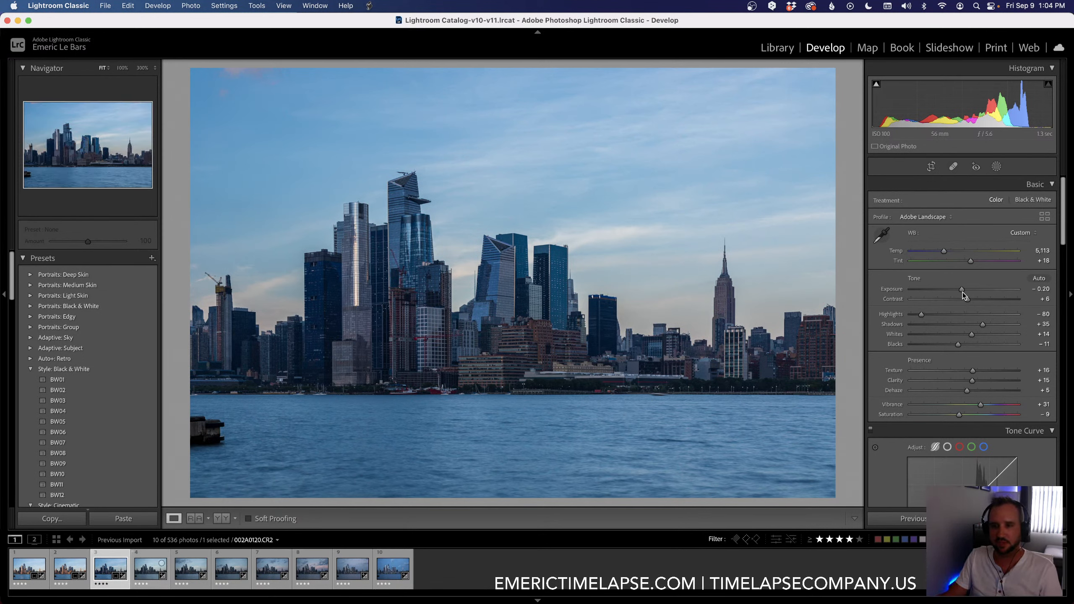
pyautogui.moveTo(962, 293); pyautogui.dragTo(965, 290)
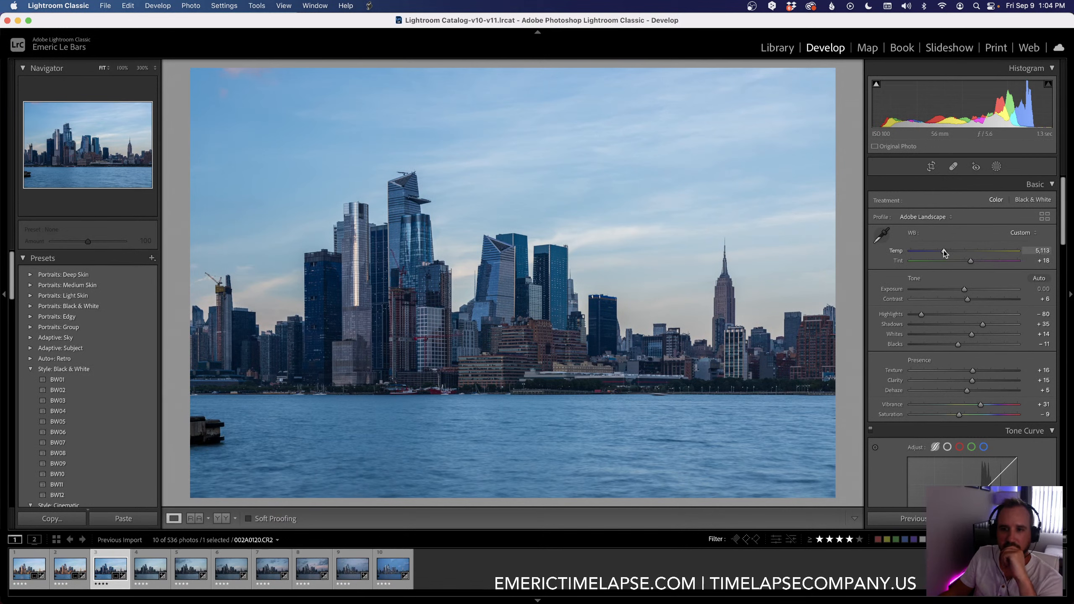
pyautogui.moveTo(943, 250); pyautogui.dragTo(956, 250)
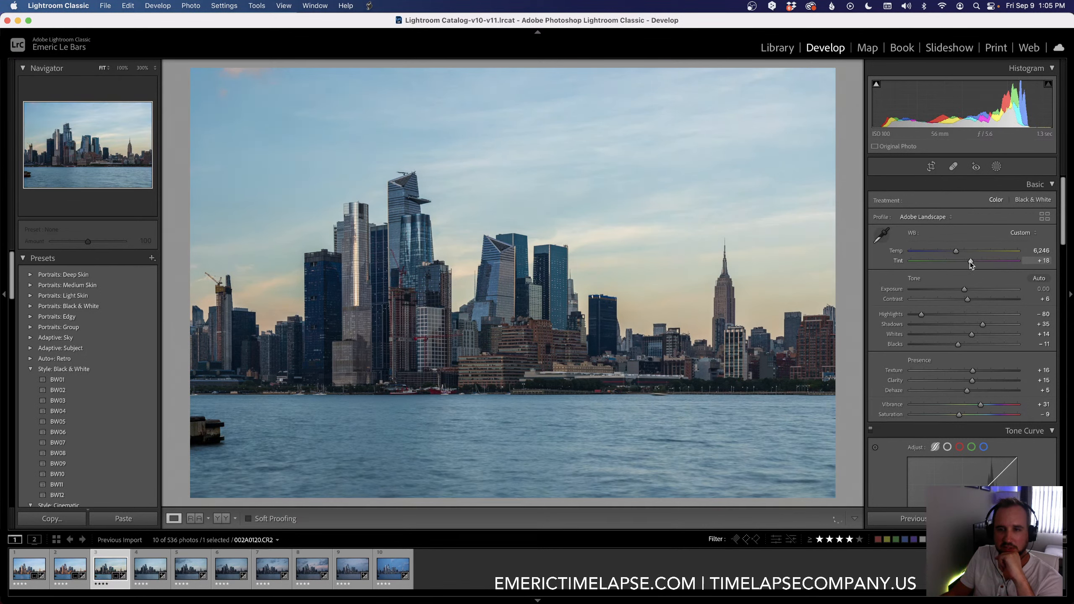
pyautogui.moveTo(971, 262); pyautogui.dragTo(974, 262)
pyautogui.click(966, 289)
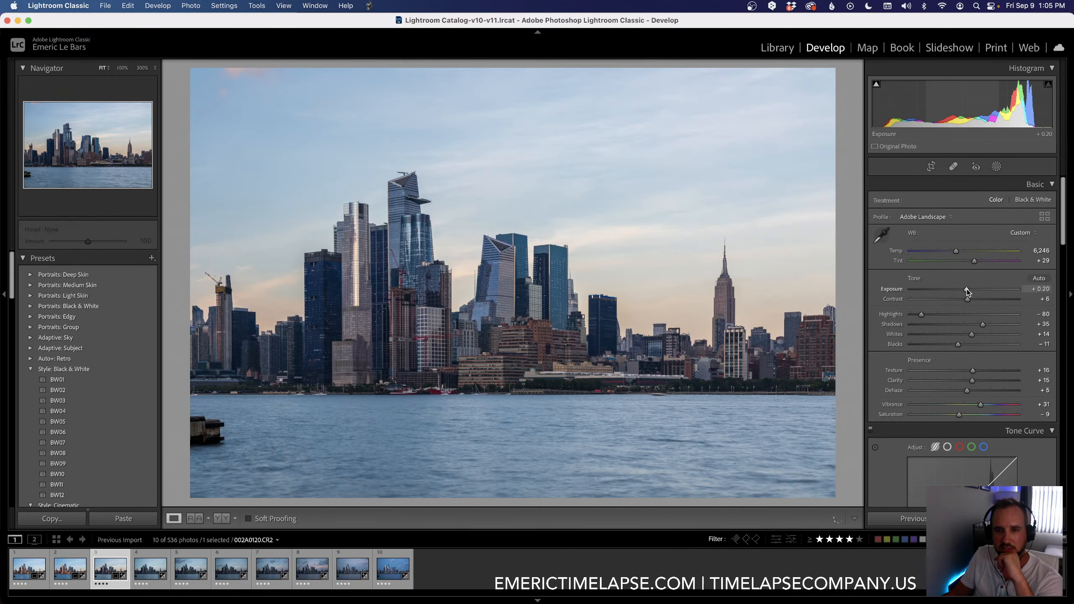
# Step: Set the third keyframe's Shadows to +32, Contrast to +16 and Blacks to -17
pyautogui.moveTo(982, 323); pyautogui.dragTo(972, 300)
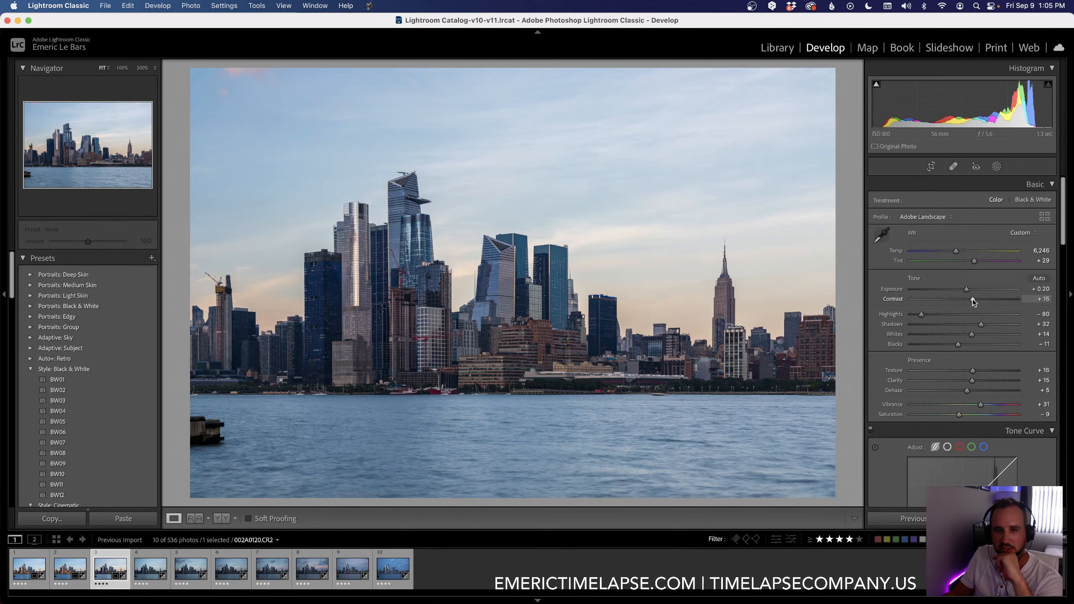
pyautogui.scroll(-1, 973, 299)
pyautogui.moveTo(958, 341); pyautogui.dragTo(955, 342)
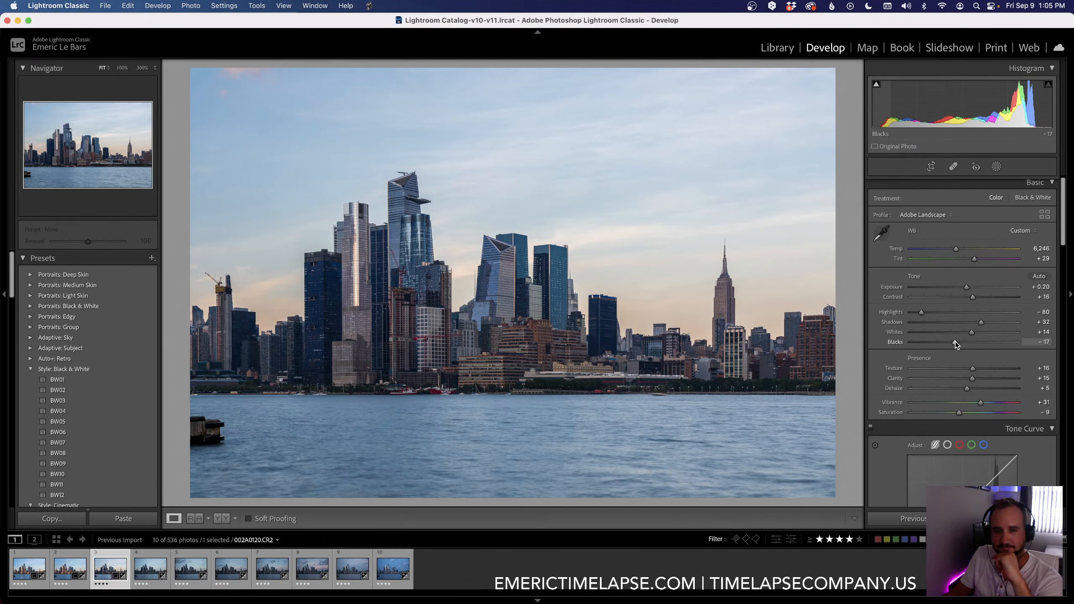
# Step: Fine-tune the third keyframe by setting Temp to 6,364 and Shadows to +28
pyautogui.scroll(-1, 961, 281)
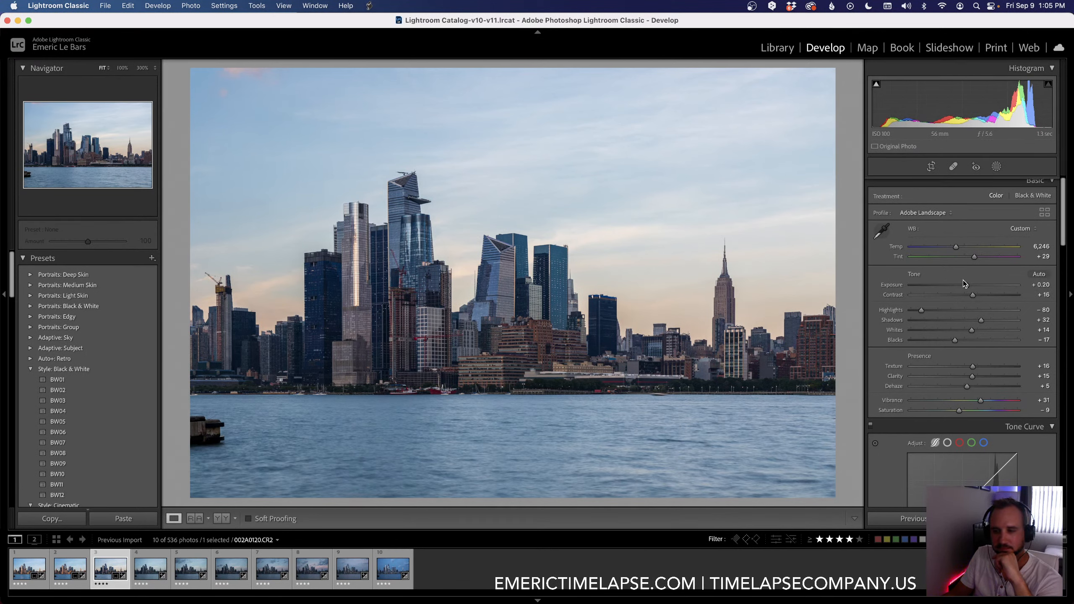
pyautogui.moveTo(957, 249); pyautogui.dragTo(958, 250)
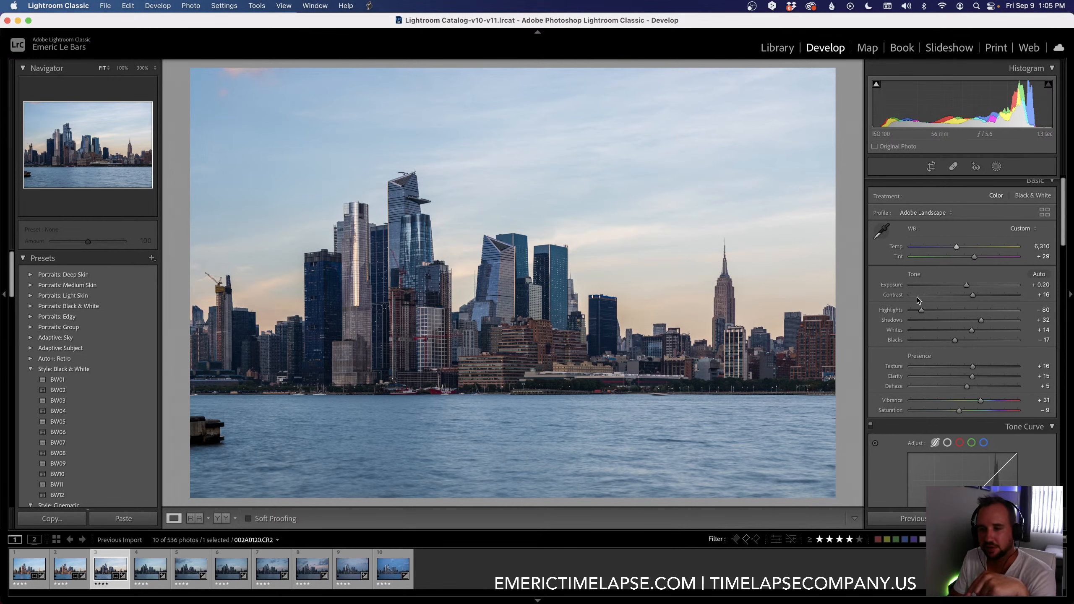
pyautogui.moveTo(956, 247); pyautogui.dragTo(957, 251)
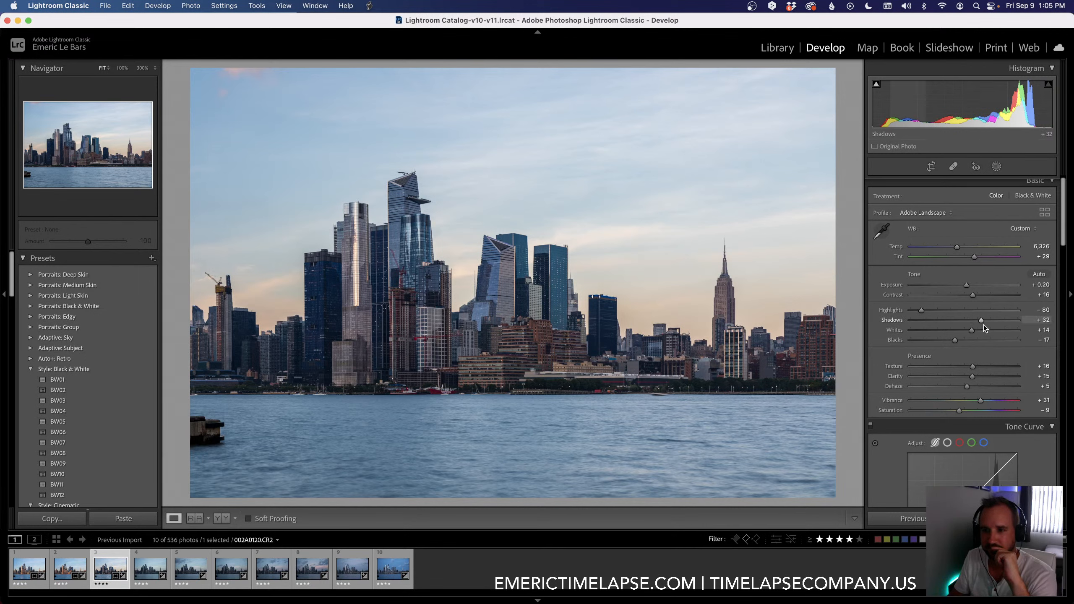
pyautogui.moveTo(983, 323); pyautogui.dragTo(980, 324)
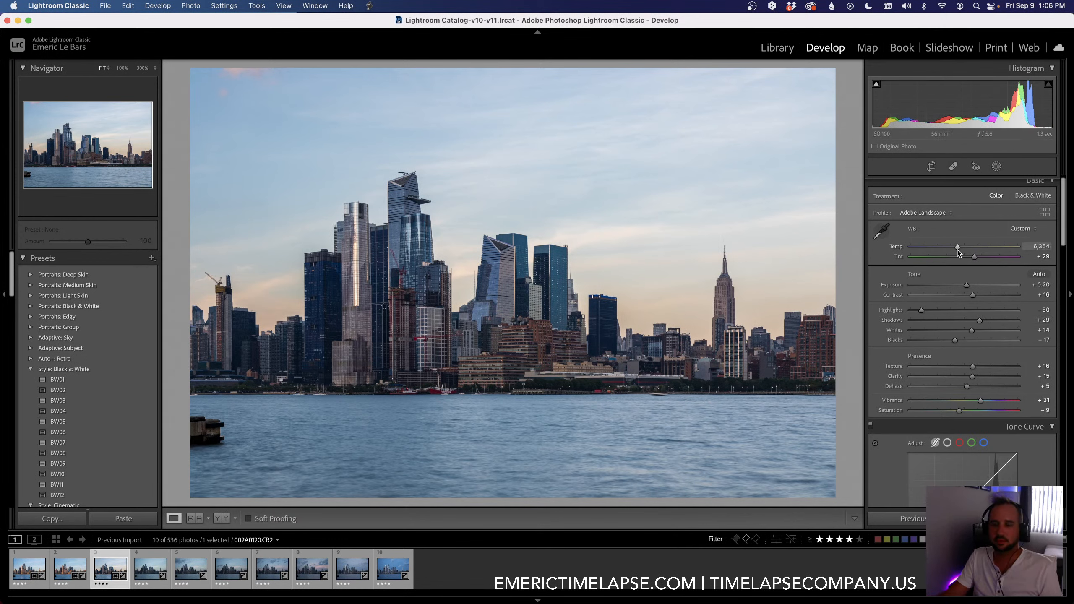
pyautogui.click(978, 322)
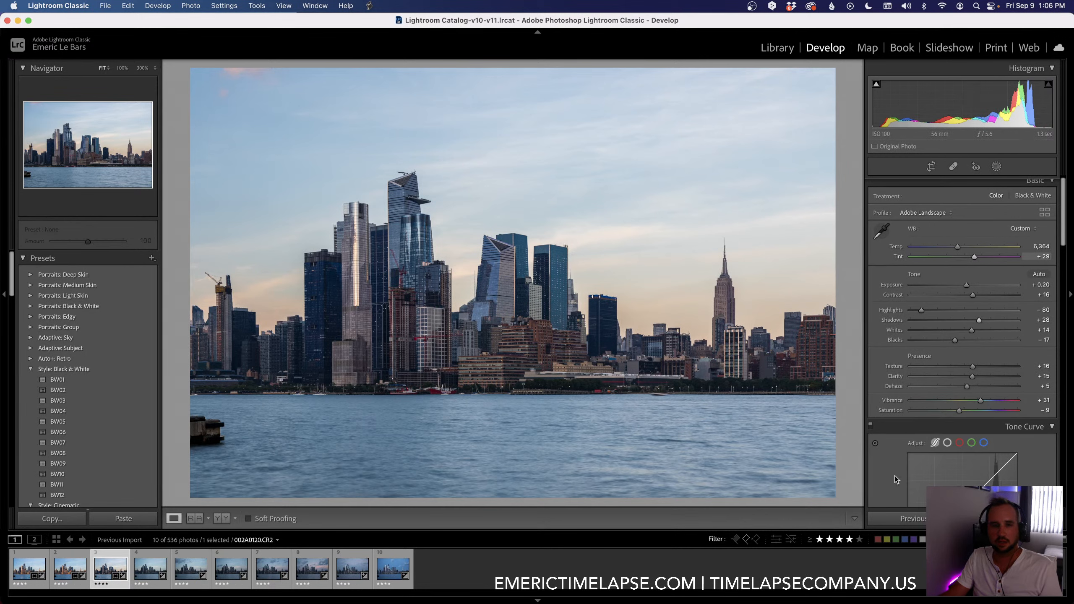
# Step: Copy the third keyframe's settings to the fourth keyframe with the 01 LRTimelapse Sync Keyframes script and select the fourth keyframe
pyautogui.keyDown('shift'); pyautogui.click(149, 572); pyautogui.keyUp('shift')
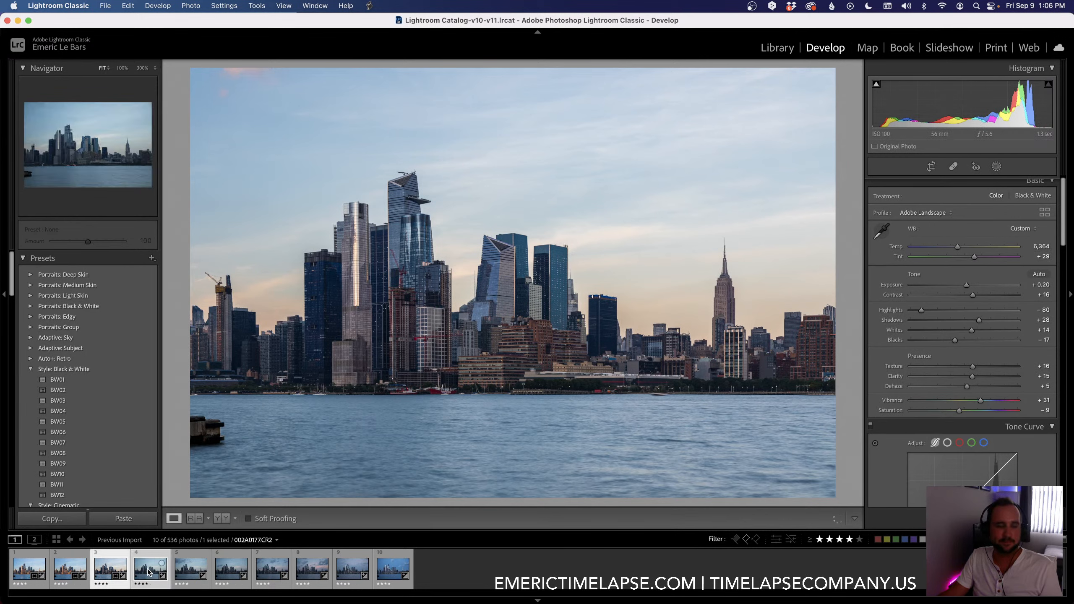
pyautogui.click(369, 5)
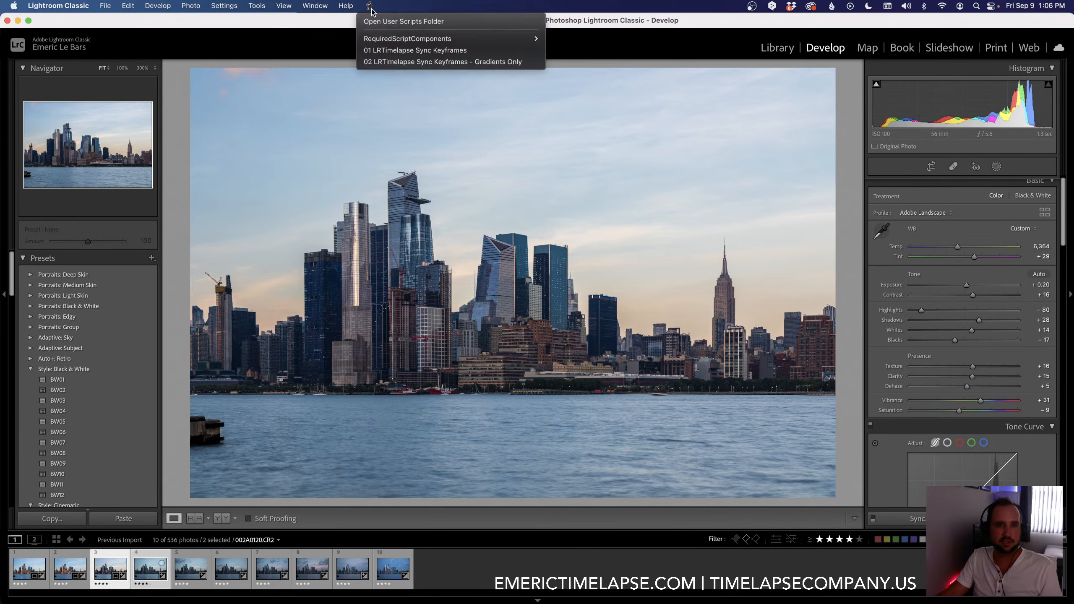
pyautogui.click(374, 51)
pyautogui.click(147, 553)
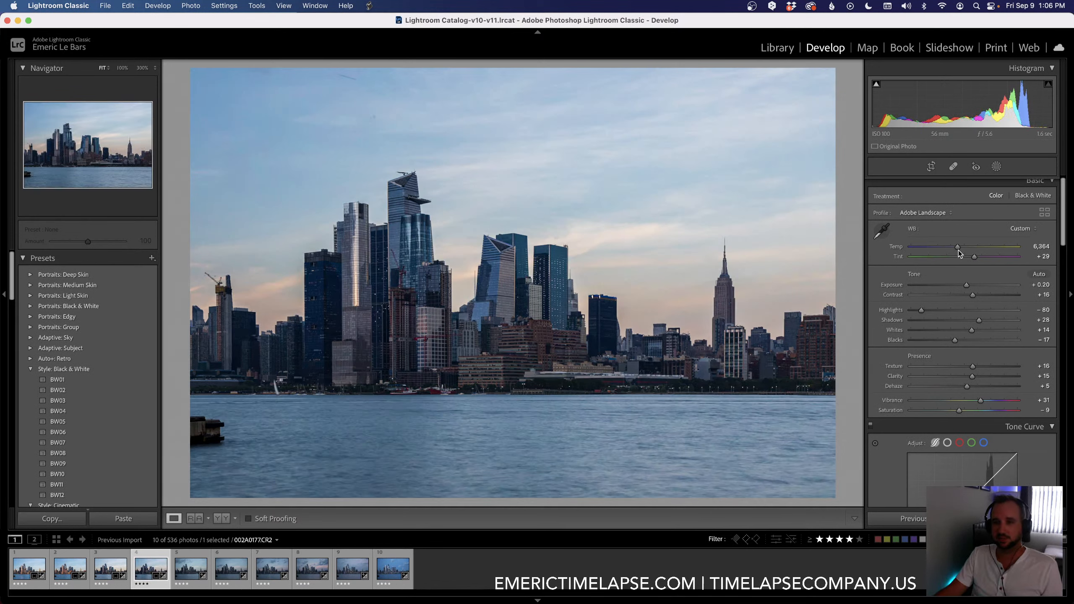
# Step: On the fourth keyframe, set Temp to 6,769, Exposure to +0.60, Contrast to +17, Shadows to +26 and Blacks to -21
pyautogui.moveTo(958, 247); pyautogui.dragTo(961, 248)
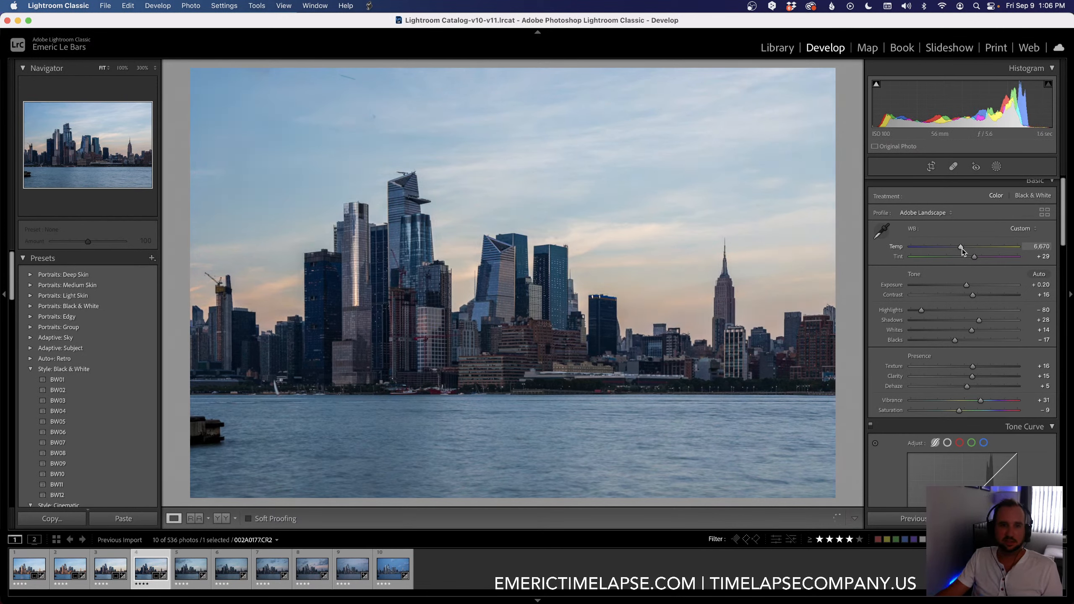
pyautogui.moveTo(961, 249); pyautogui.dragTo(963, 249)
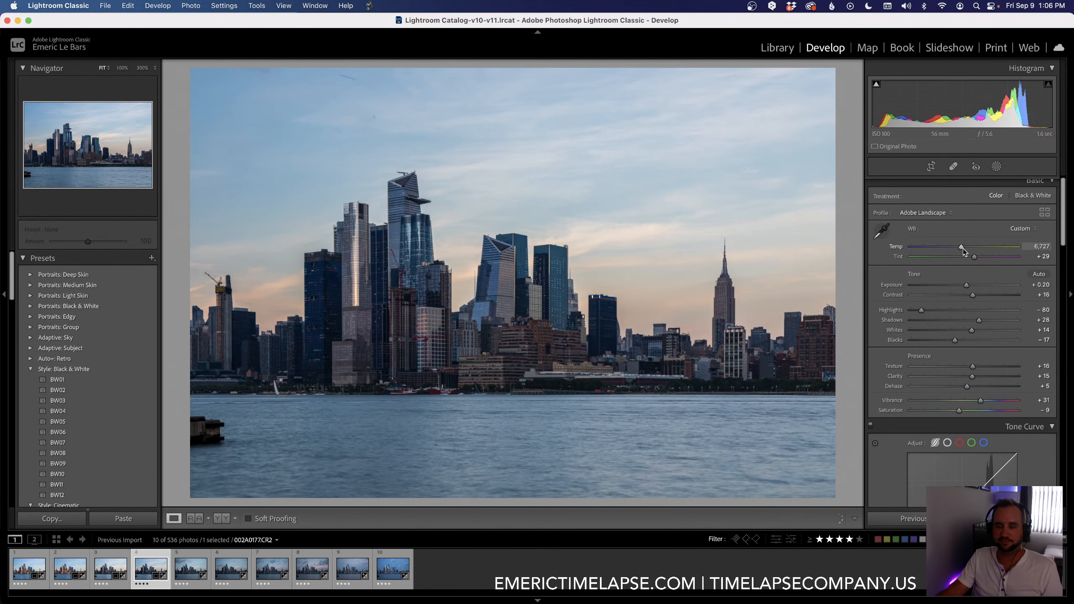
pyautogui.moveTo(966, 286); pyautogui.dragTo(970, 285)
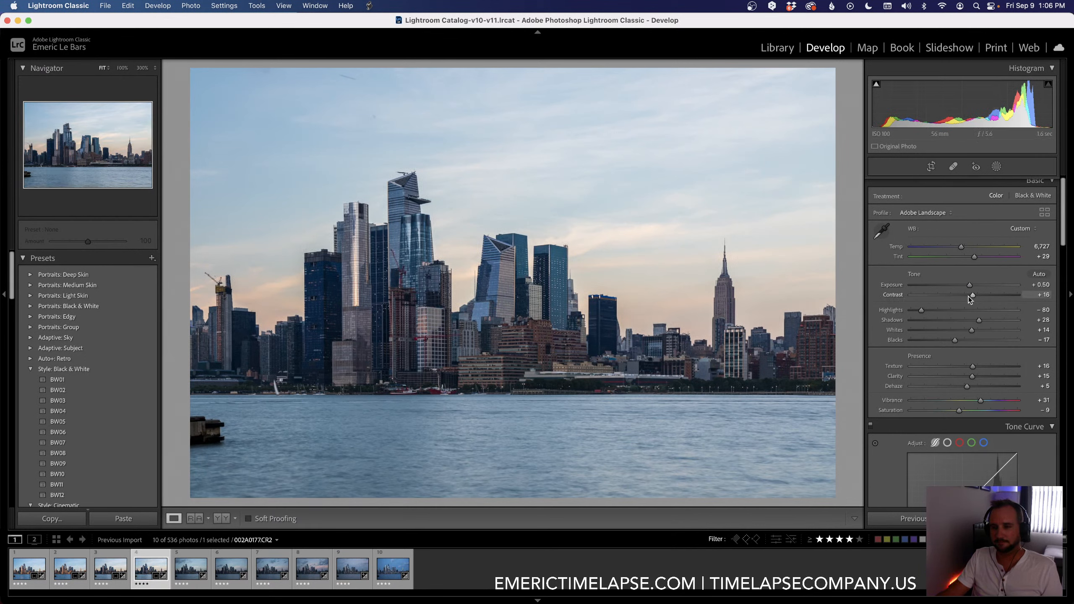
pyautogui.moveTo(968, 286); pyautogui.dragTo(954, 343)
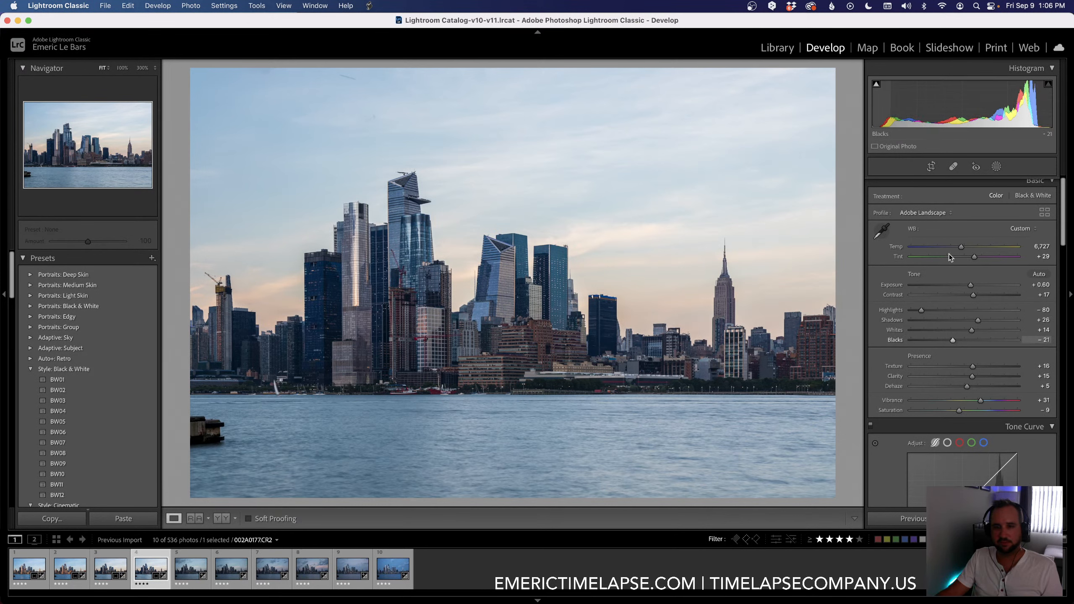
pyautogui.moveTo(961, 247); pyautogui.dragTo(962, 248)
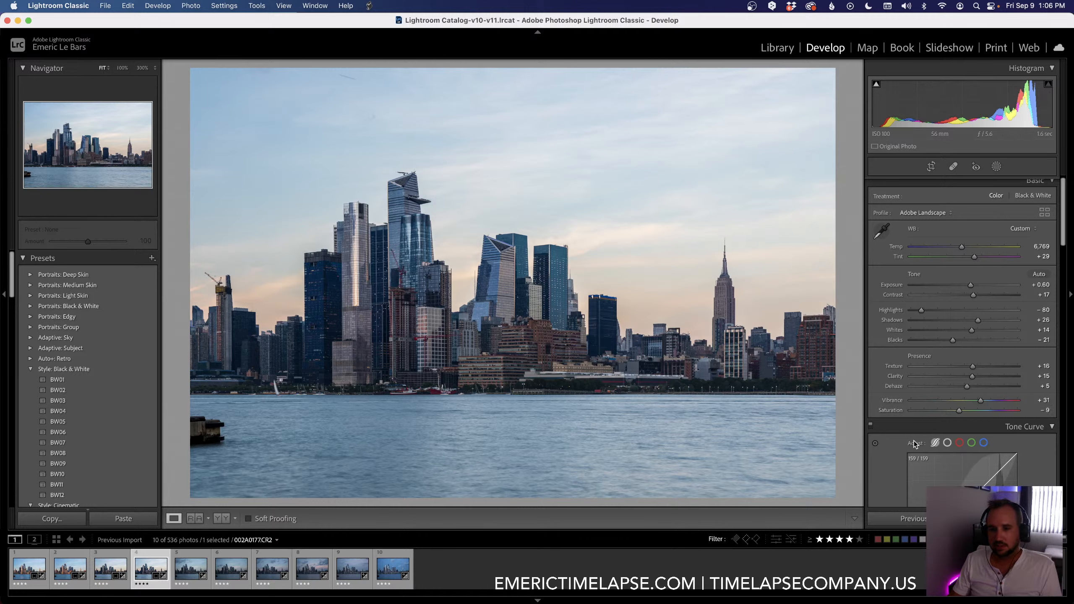
# Step: Try cooling the fourth keyframe to a Temp of 4,510 and undo the change
pyautogui.scroll(-10, 888, 443)
pyautogui.scroll(-5, 888, 435)
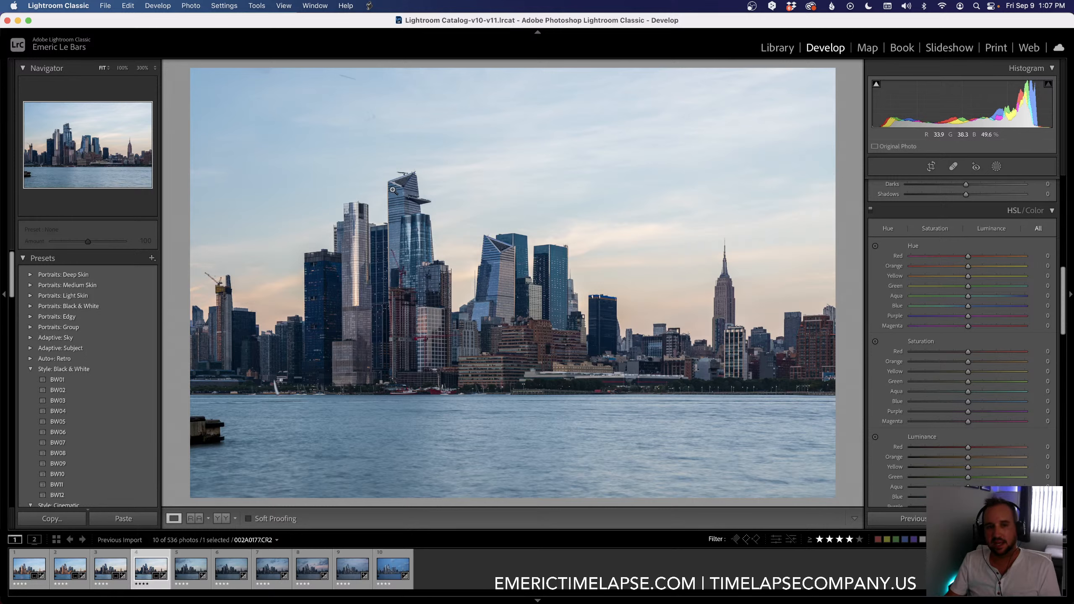
pyautogui.scroll(8, 899, 338)
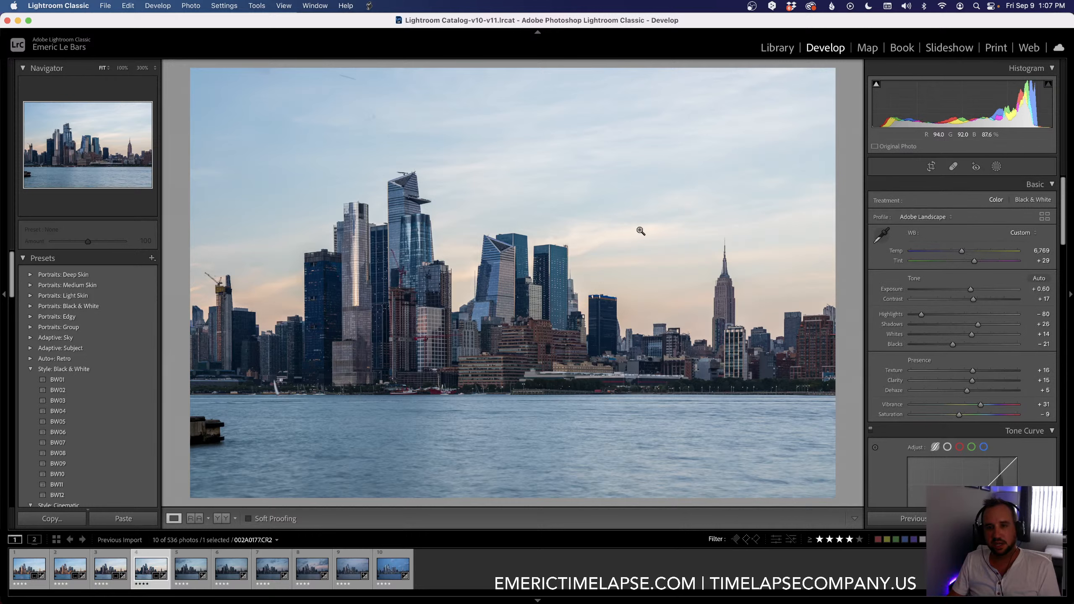
pyautogui.moveTo(958, 253); pyautogui.dragTo(937, 253)
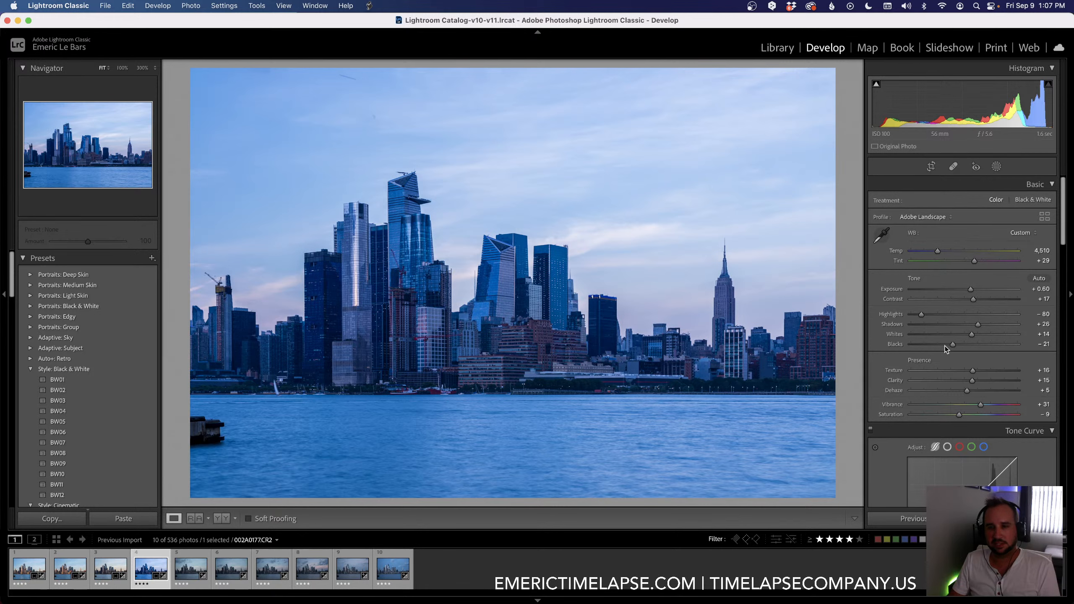
pyautogui.scroll(-3, 949, 339)
pyautogui.scroll(-9, 949, 339)
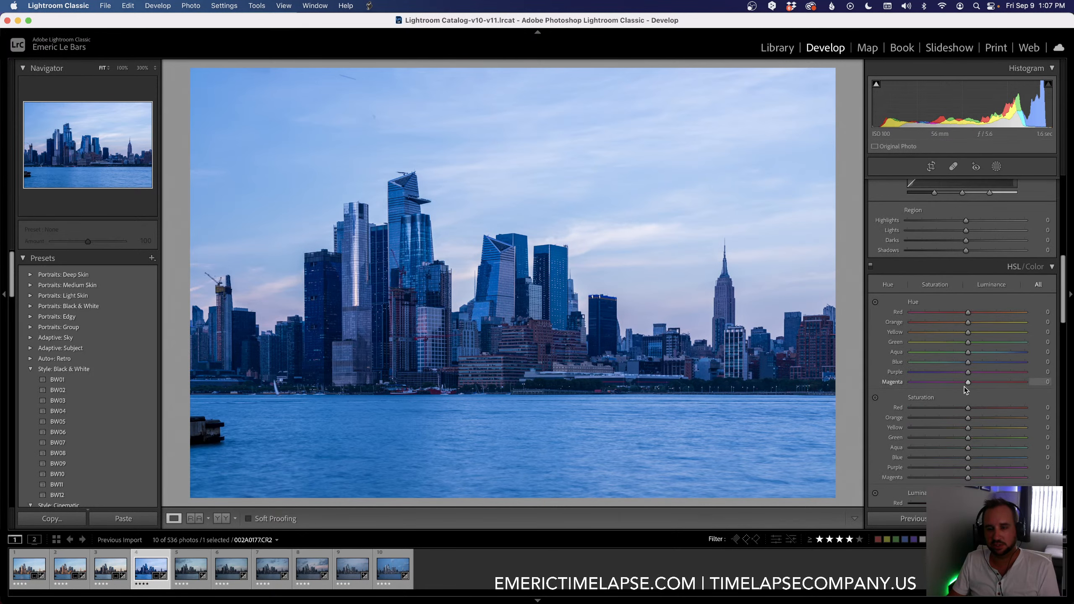
pyautogui.scroll(-1, 976, 434)
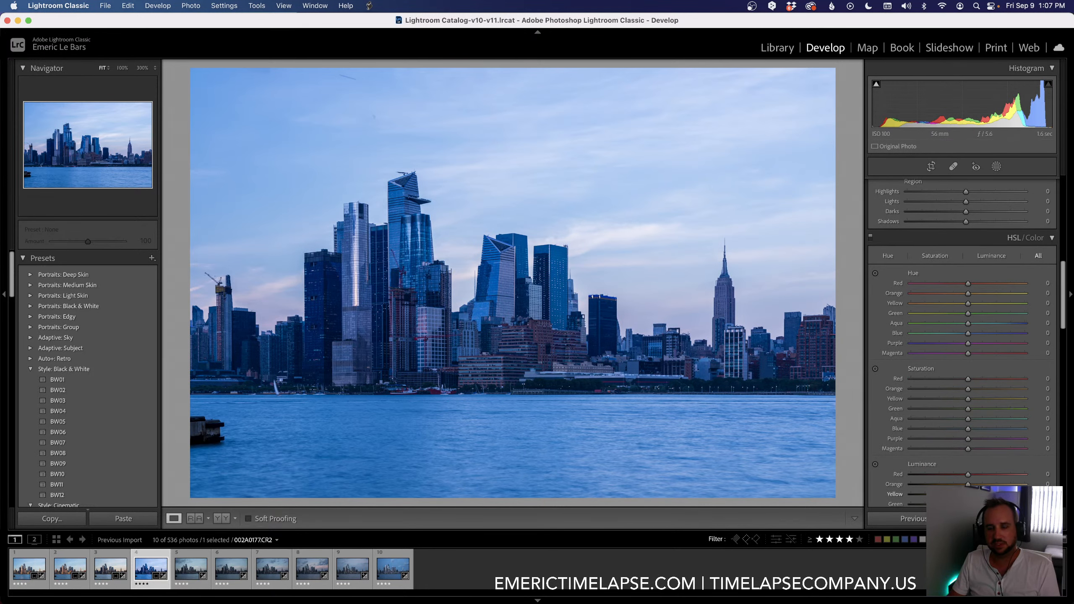
pyautogui.scroll(10, 944, 391)
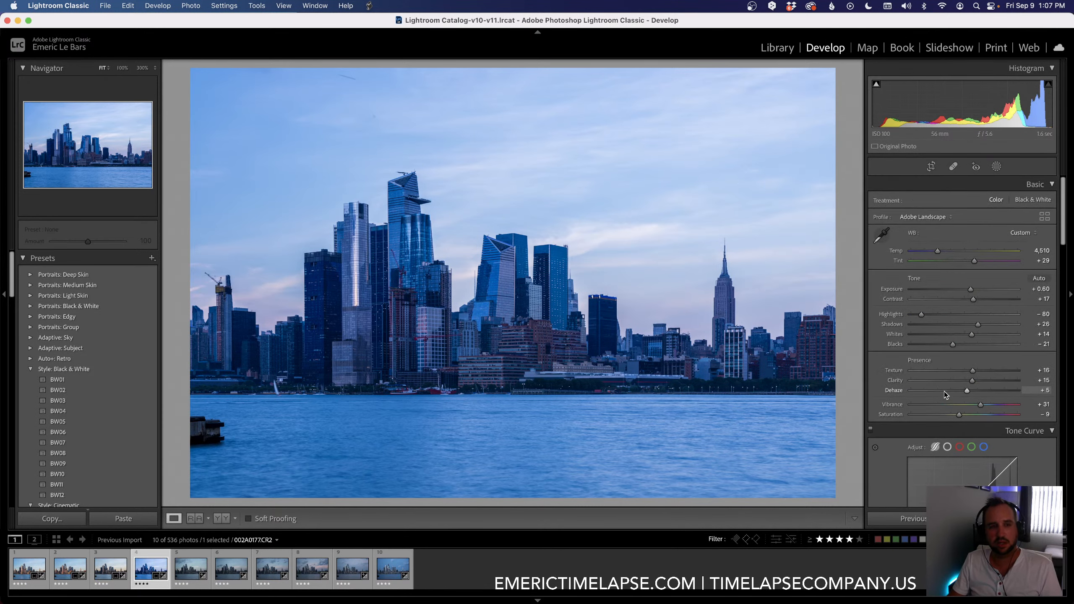
pyautogui.press('super+z')
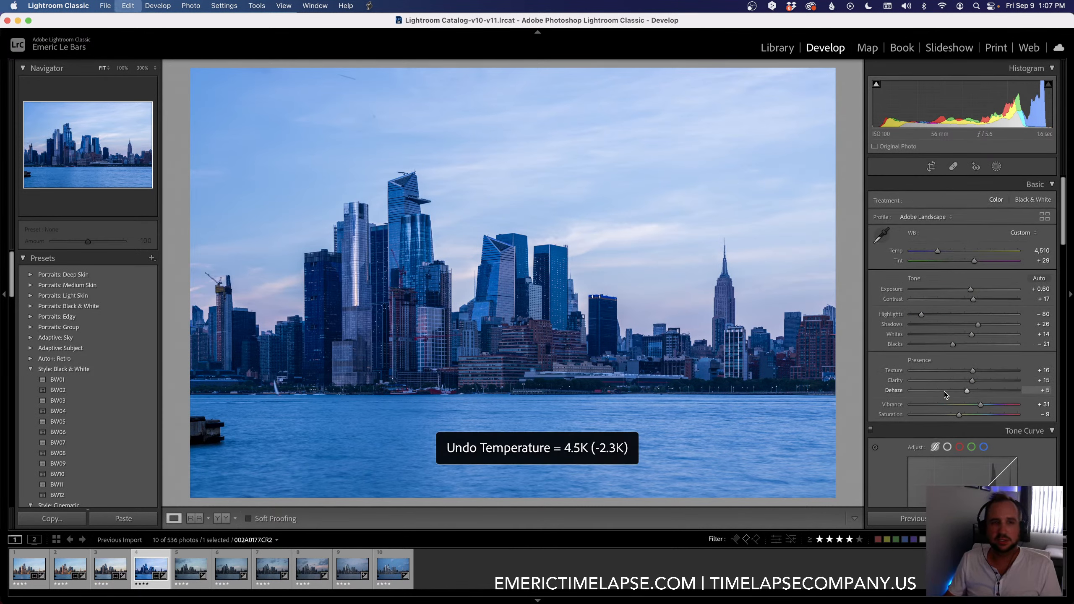
pyautogui.press('super+shift+z')
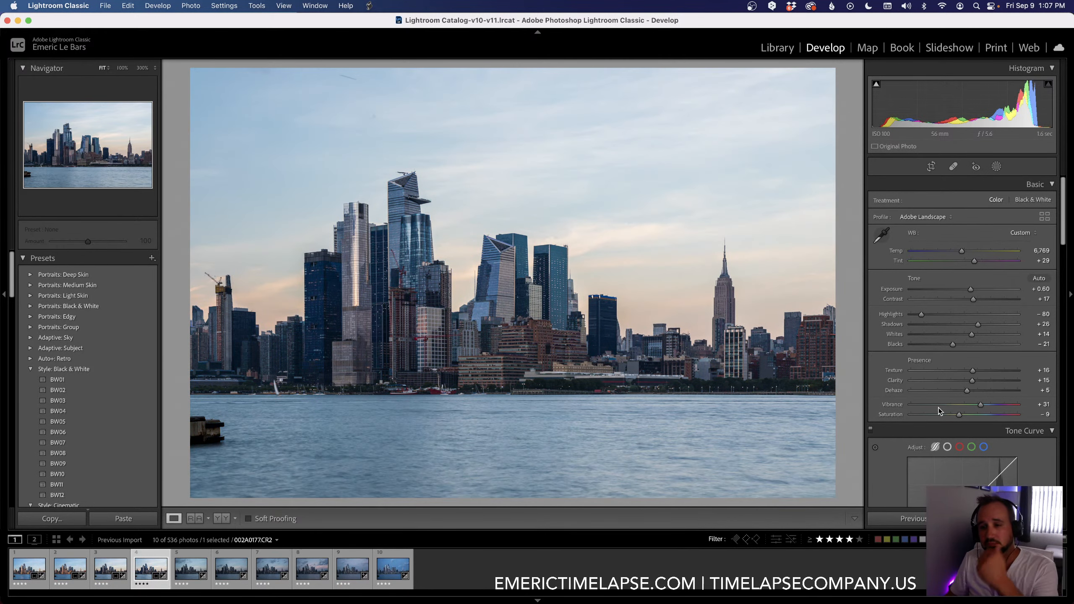
# Step: Set the fourth keyframe's Saturation to -5, Exposure to +0.70, Temp to 6,877 and Contrast to +22
pyautogui.moveTo(958, 415); pyautogui.dragTo(961, 415)
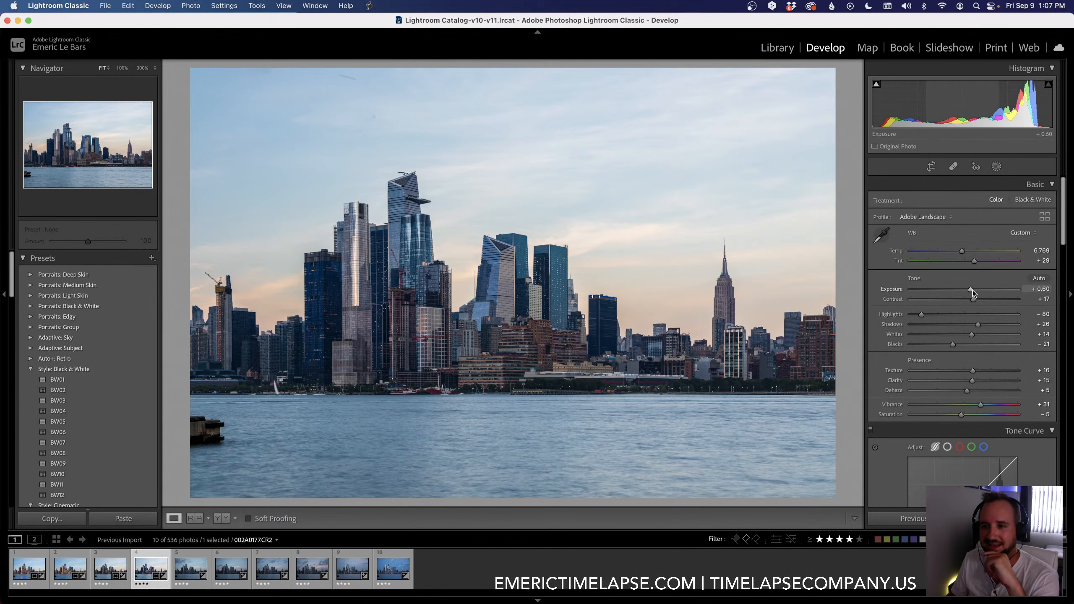
pyautogui.moveTo(972, 289); pyautogui.dragTo(976, 299)
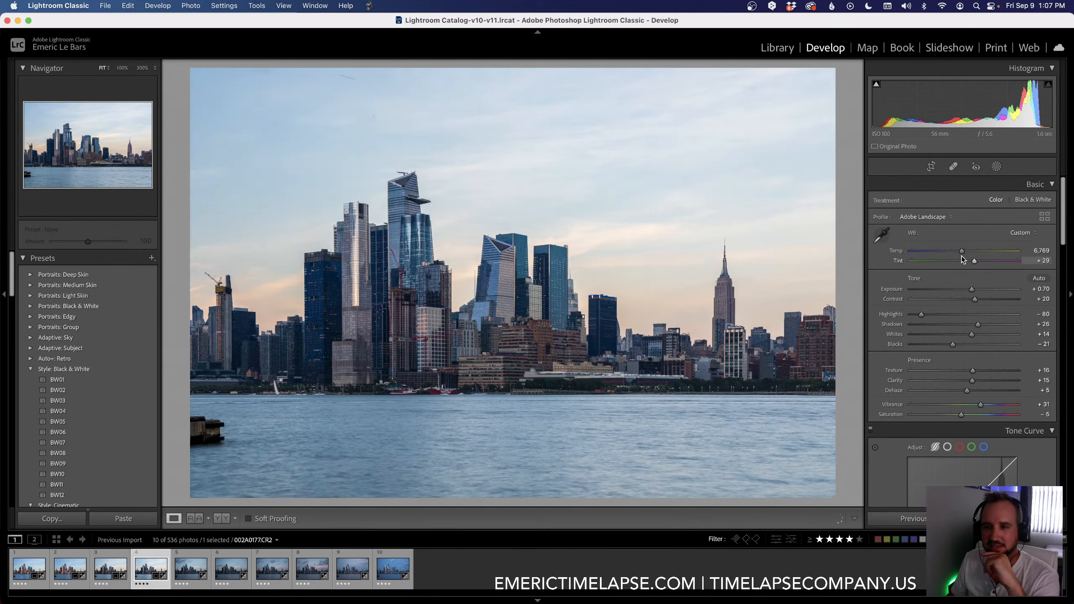
pyautogui.moveTo(961, 250); pyautogui.dragTo(963, 251)
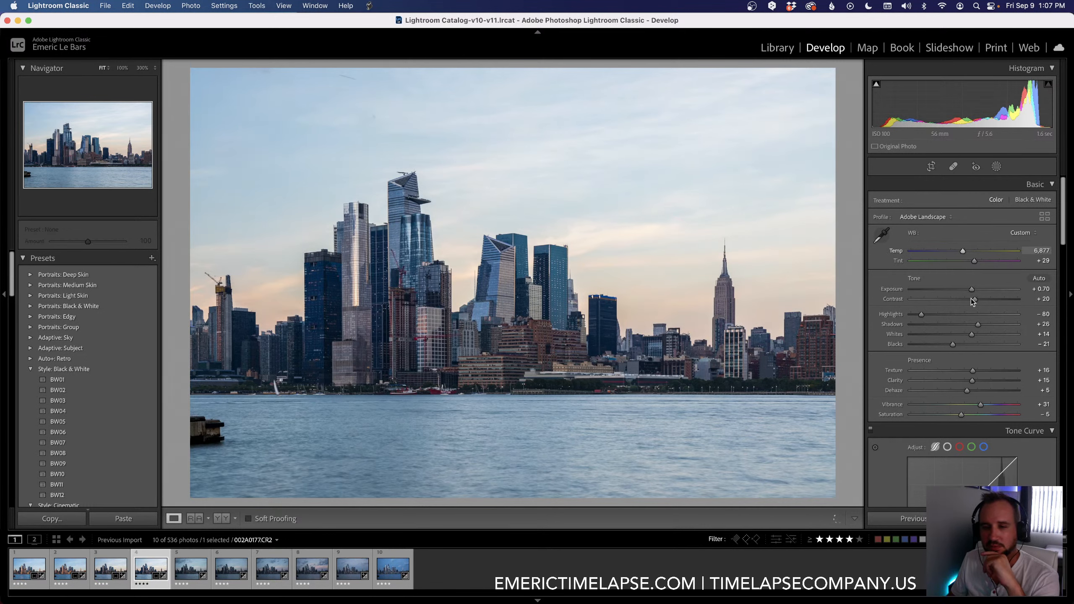
pyautogui.moveTo(970, 299); pyautogui.dragTo(975, 301)
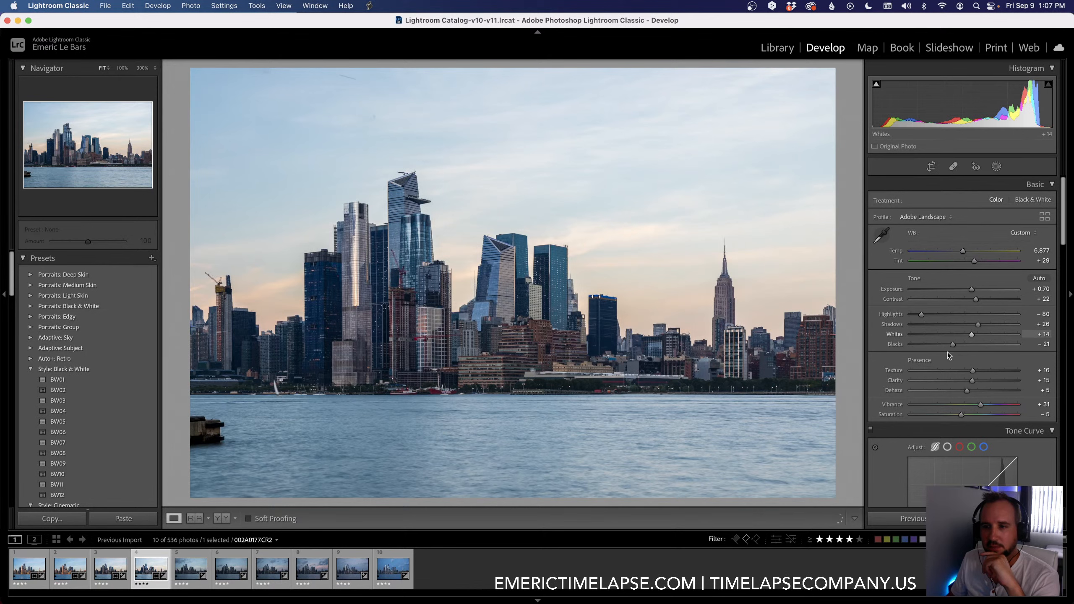
# Step: Fine-tune the fourth keyframe by setting Blacks to -25, Clarity to +19 and Exposure to +0.80
pyautogui.moveTo(952, 345); pyautogui.dragTo(950, 344)
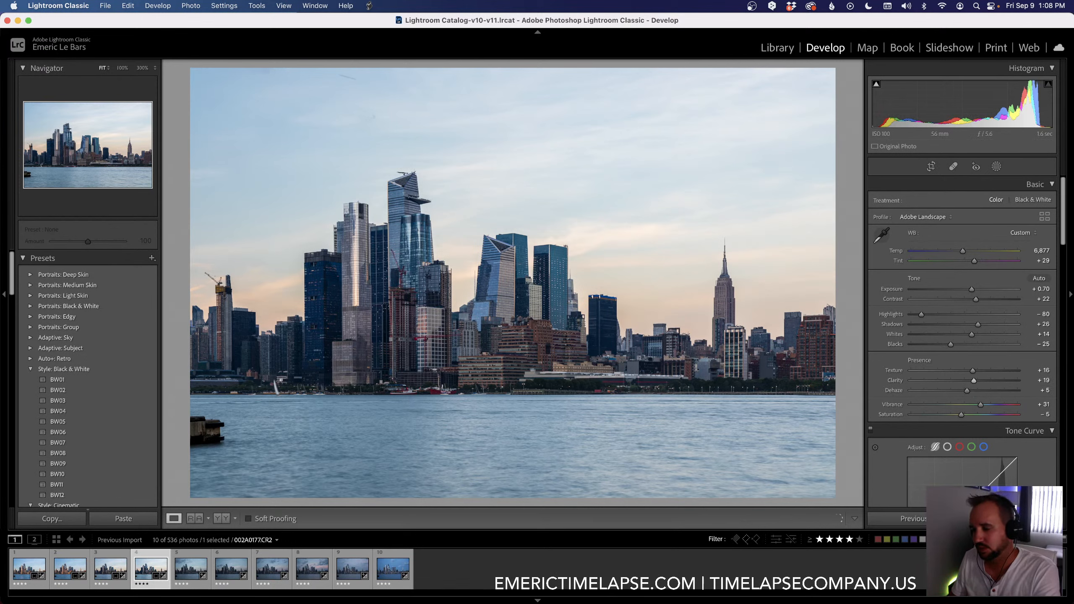
pyautogui.press('shift+super+c')
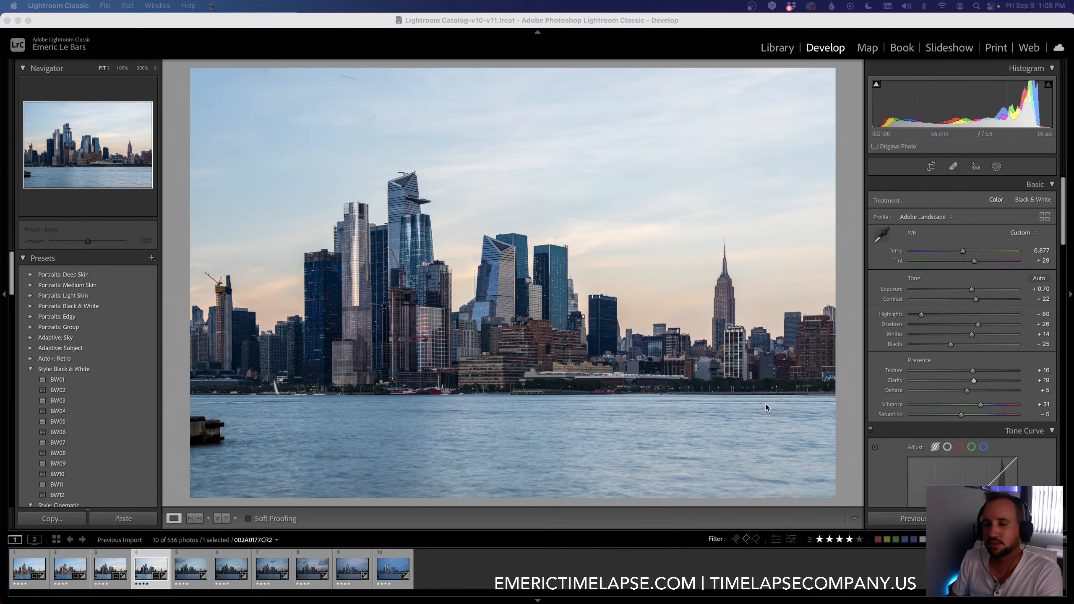
pyautogui.click(971, 289)
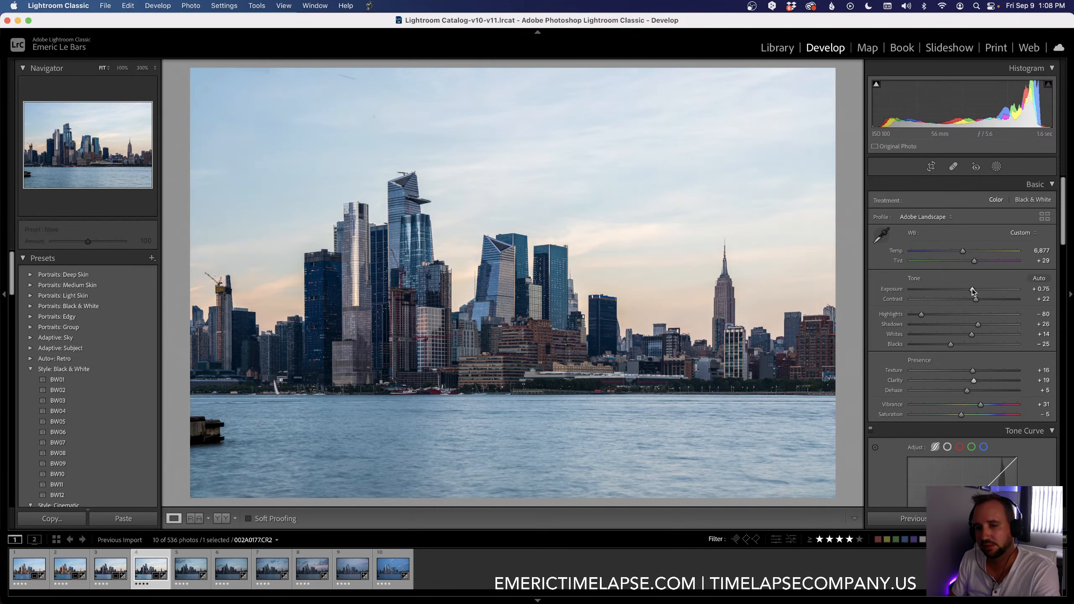
pyautogui.moveTo(972, 289); pyautogui.dragTo(972, 287)
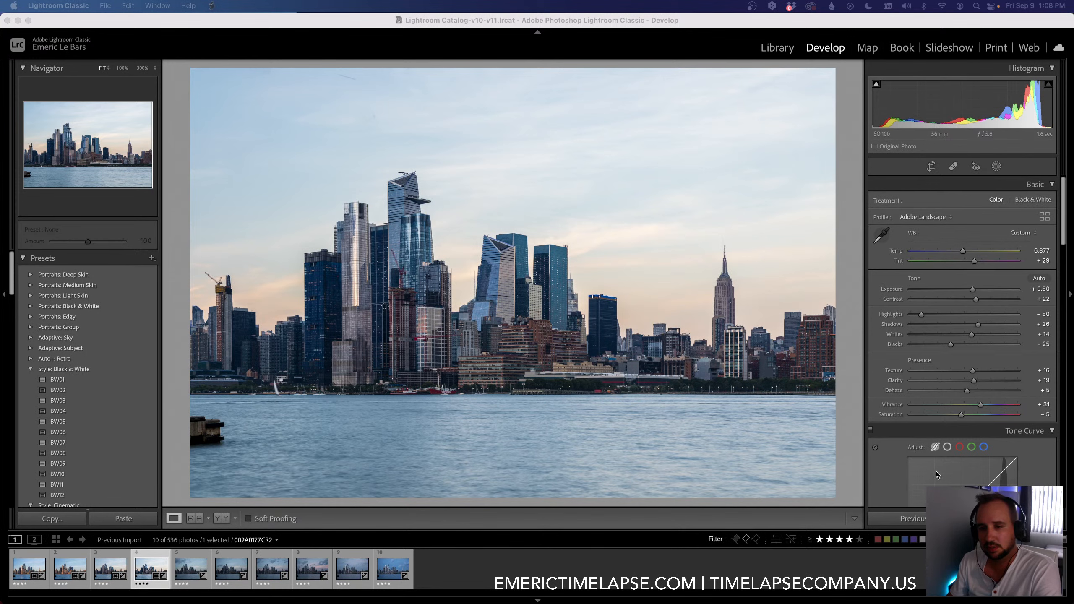
pyautogui.scroll(-10, 896, 458)
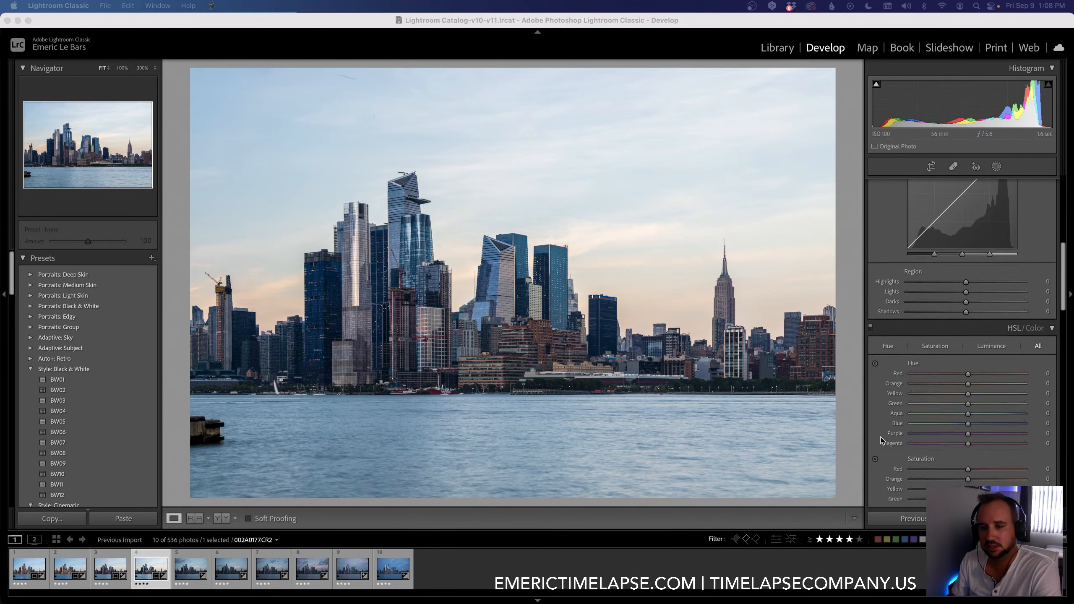
pyautogui.scroll(-5, 881, 438)
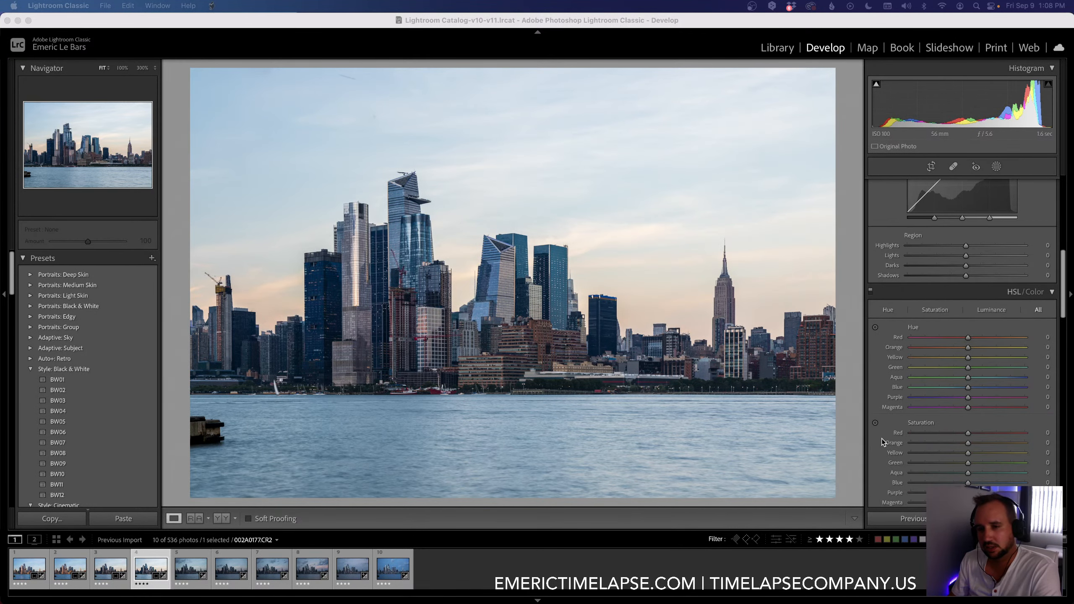
pyautogui.scroll(-9, 880, 438)
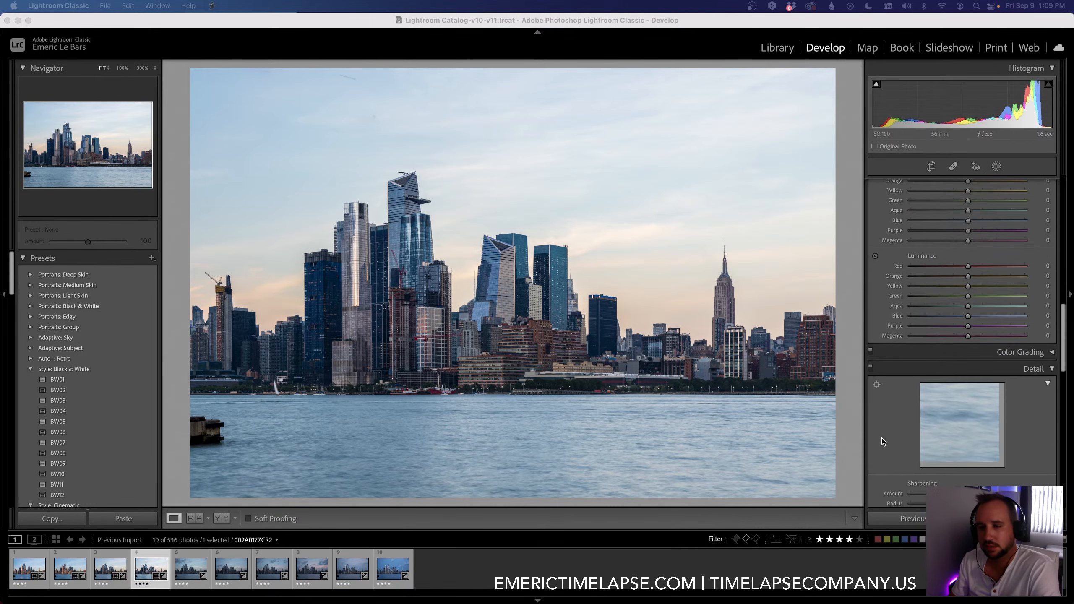
pyautogui.scroll(-6, 881, 438)
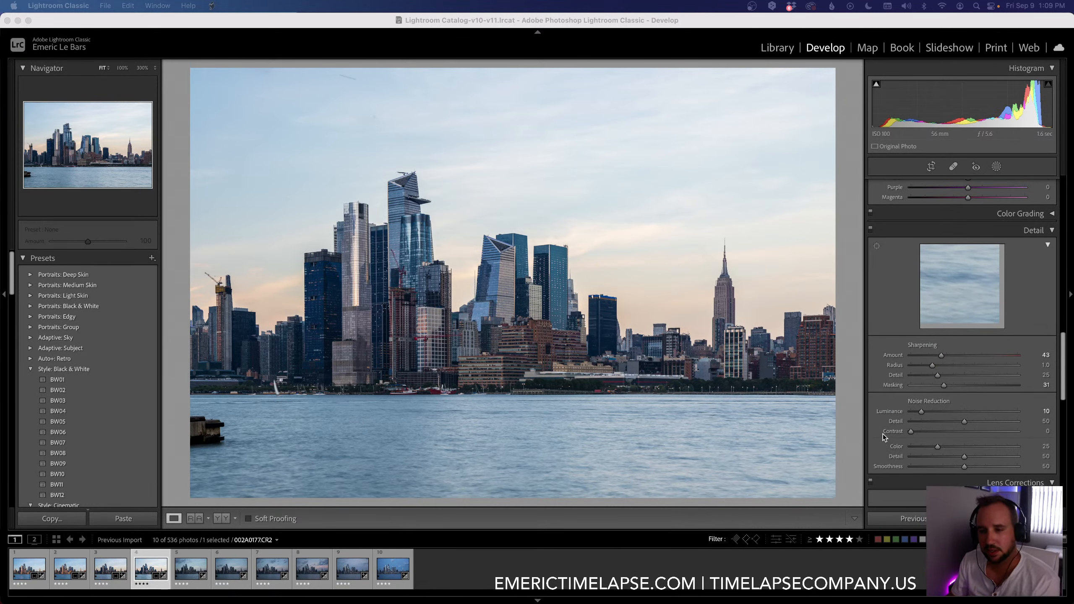
pyautogui.scroll(20, 883, 434)
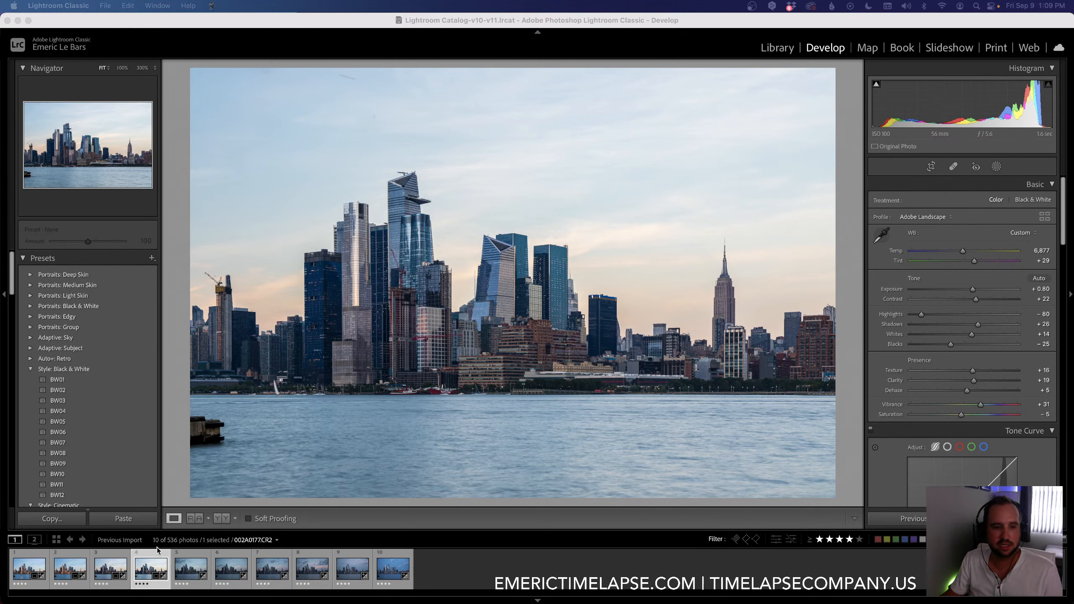
# Step: Copy the fourth keyframe's settings to the fifth keyframe with the 01 LRTimelapse Sync Keyframes script
pyautogui.keyDown('super'); pyautogui.click(186, 563); pyautogui.keyUp('super')
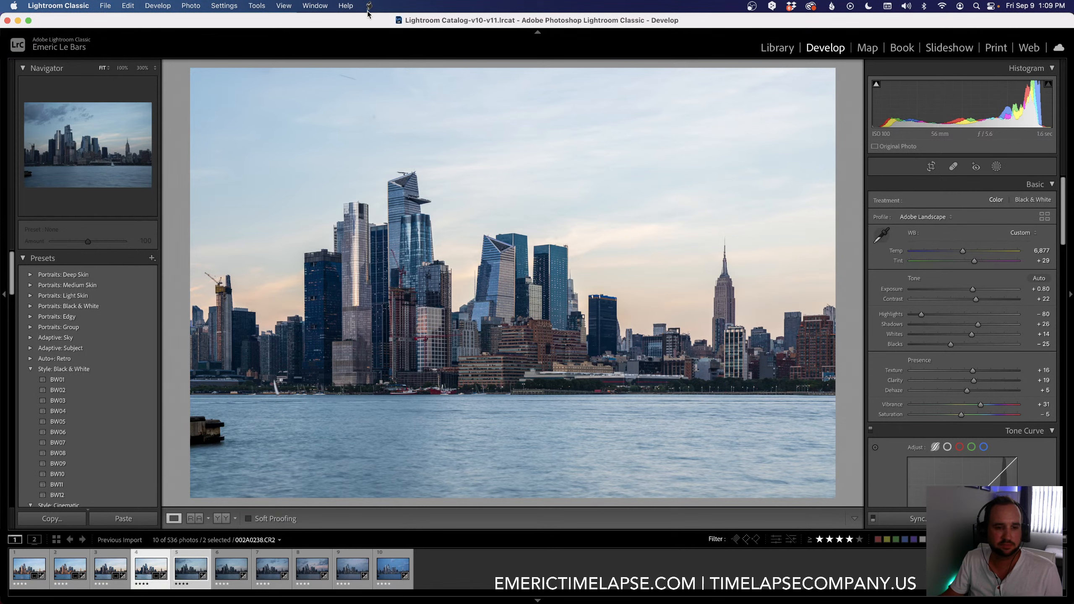
pyautogui.click(369, 7)
pyautogui.click(378, 50)
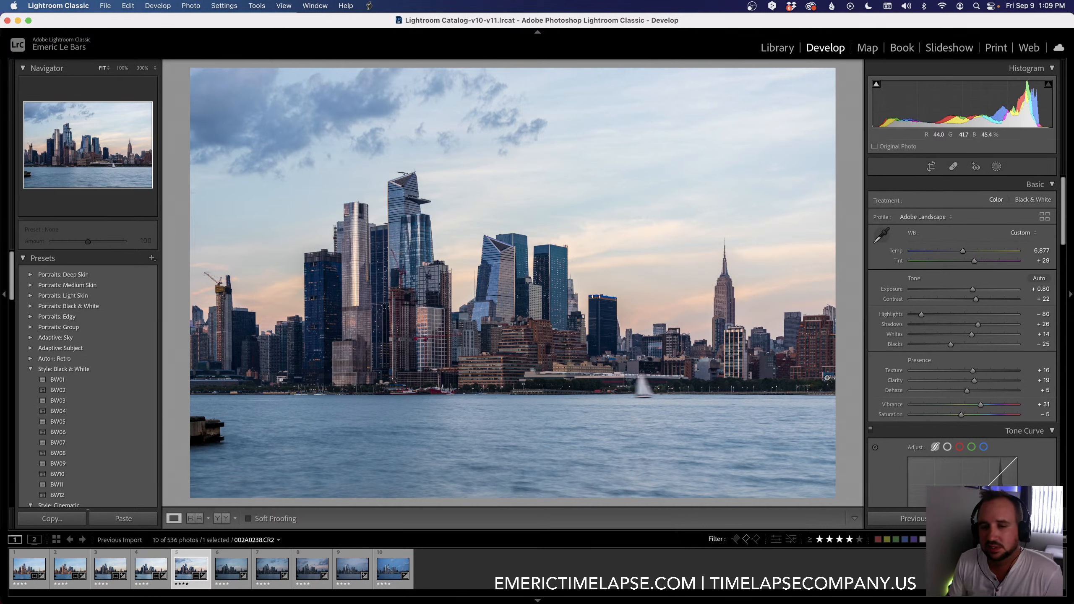
# Step: On the fifth keyframe, set Exposure to +0.65, Shadows to +32, Blacks to -29 and Contrast to +25
pyautogui.moveTo(971, 289); pyautogui.dragTo(970, 289)
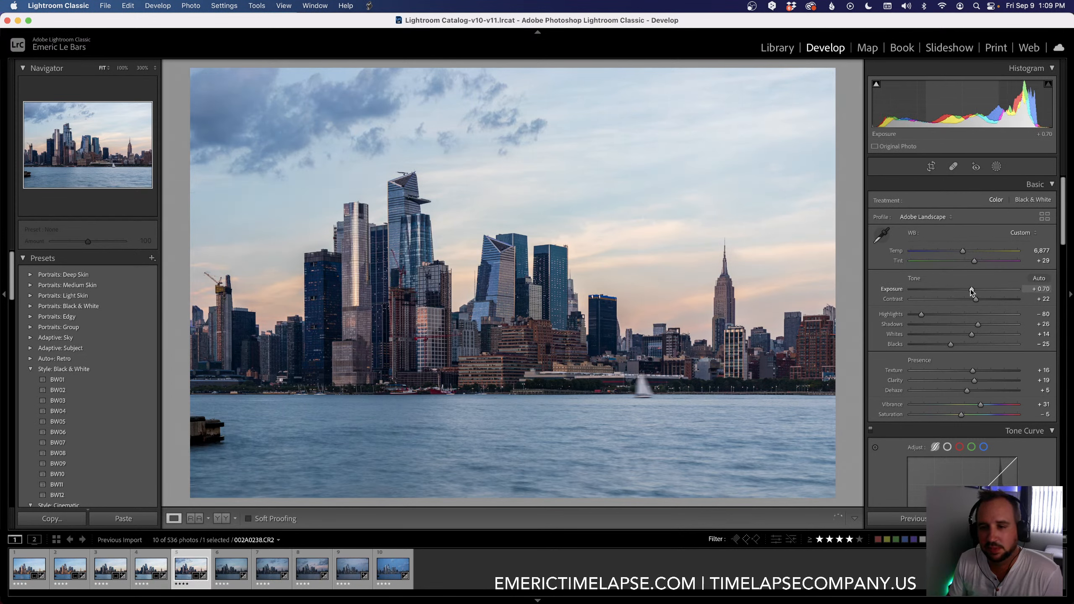
pyautogui.click(981, 325)
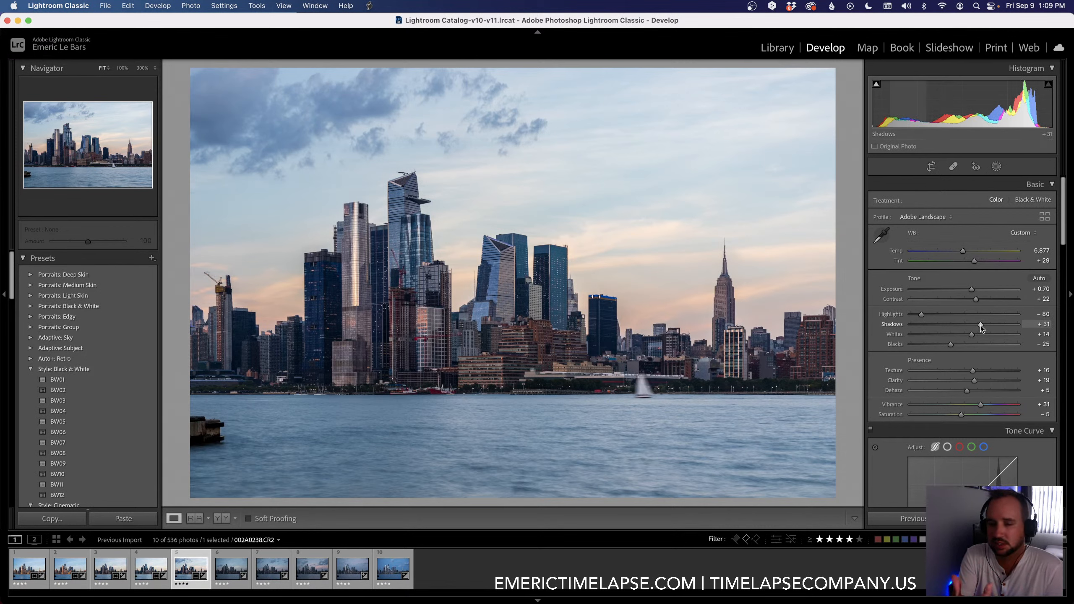
pyautogui.click(949, 344)
pyautogui.moveTo(949, 345); pyautogui.dragTo(947, 345)
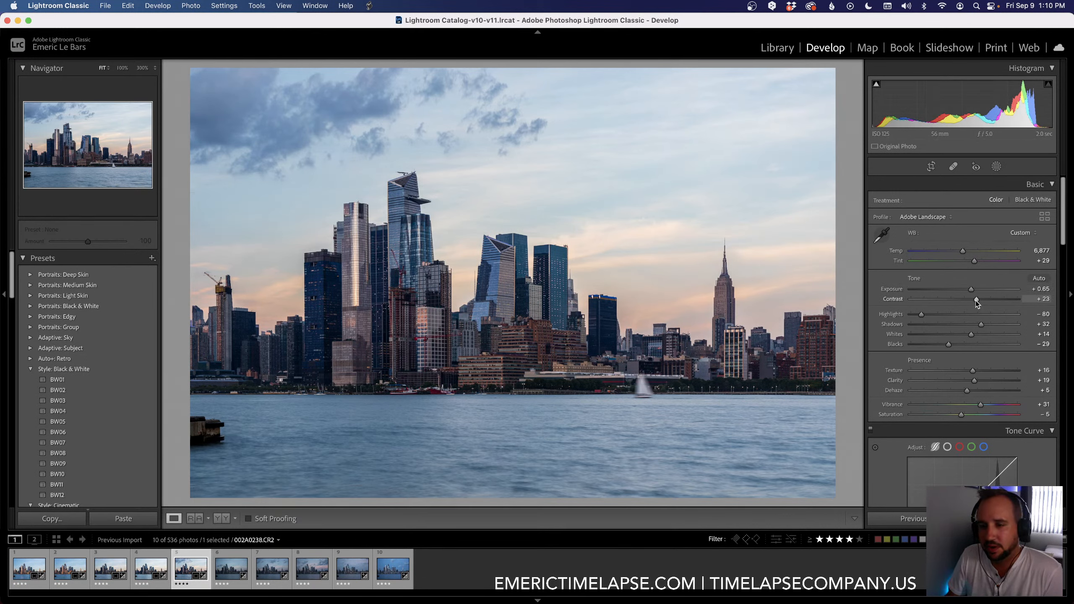
pyautogui.moveTo(975, 301); pyautogui.dragTo(977, 300)
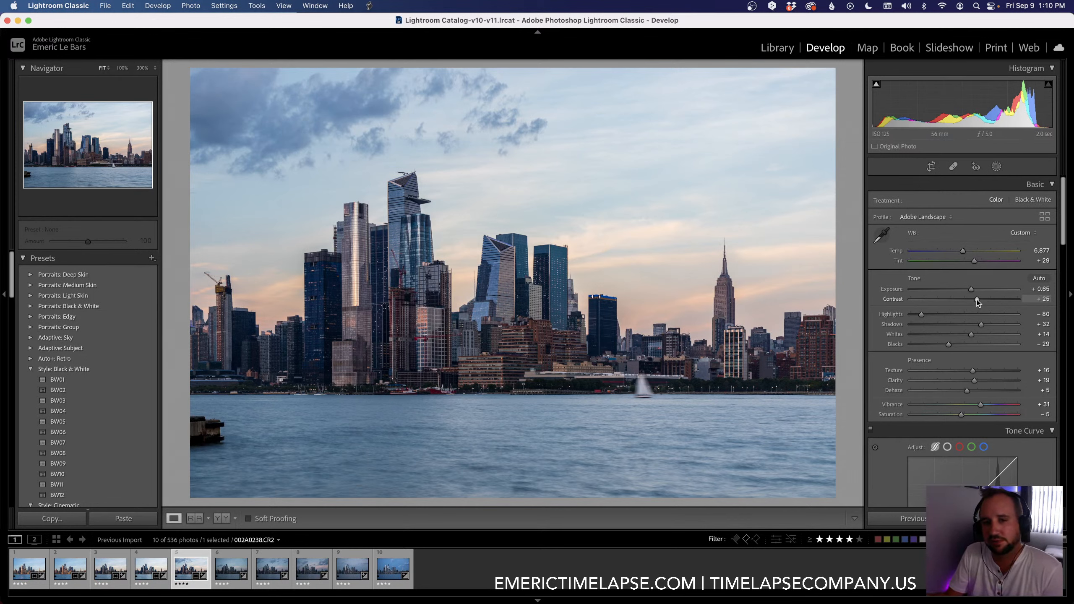
# Step: Fine-tune the fifth keyframe with Temp 6,835, Shadows +29, Texture +19, Dehaze +6 and Blacks -31
pyautogui.moveTo(963, 252); pyautogui.dragTo(963, 253)
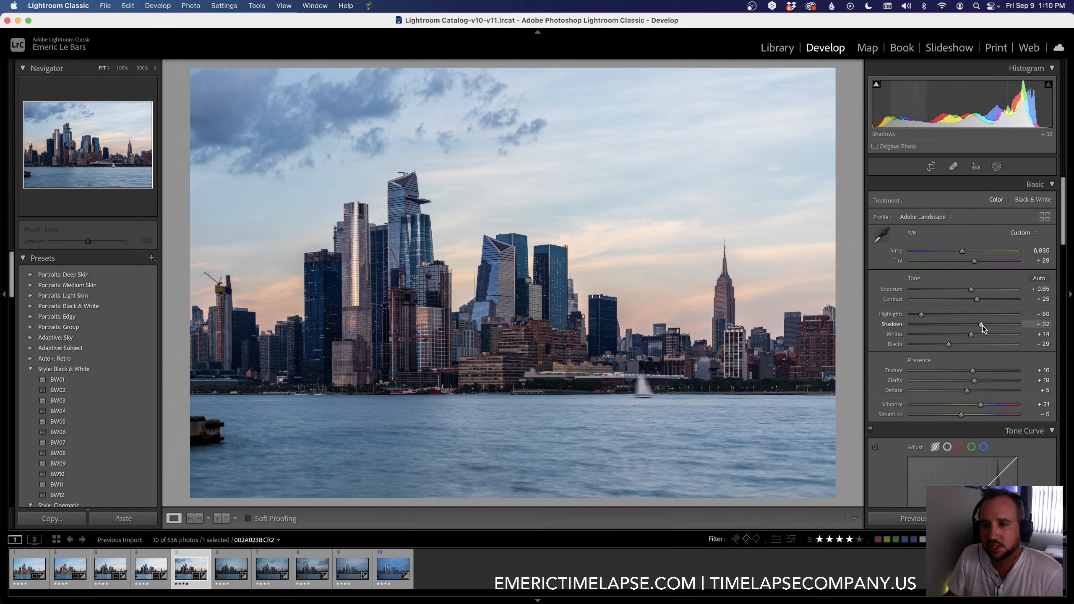
pyautogui.moveTo(983, 326); pyautogui.dragTo(982, 326)
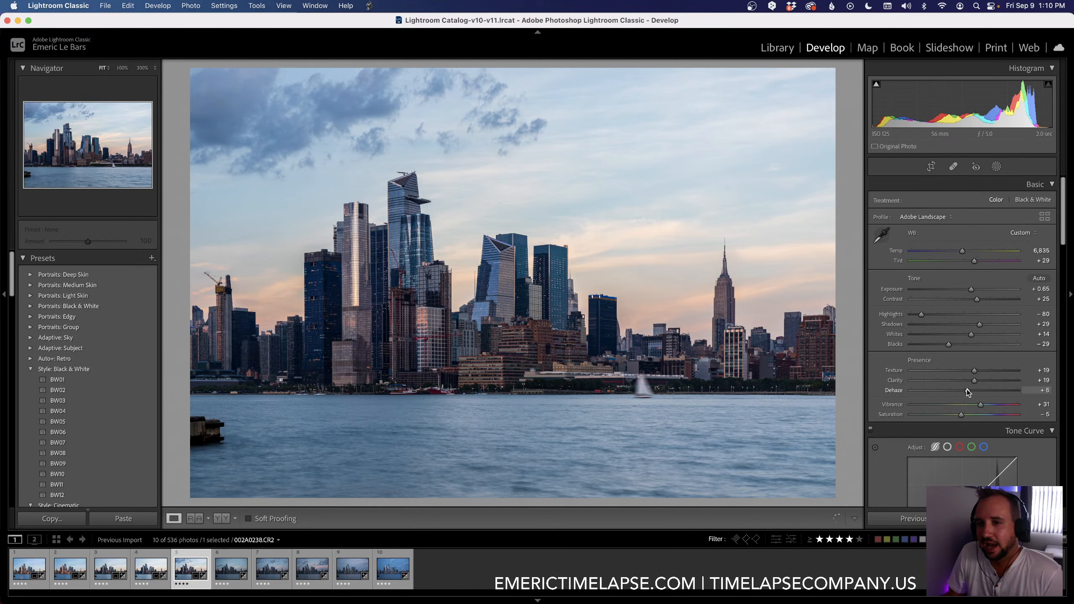
pyautogui.moveTo(948, 345); pyautogui.dragTo(946, 344)
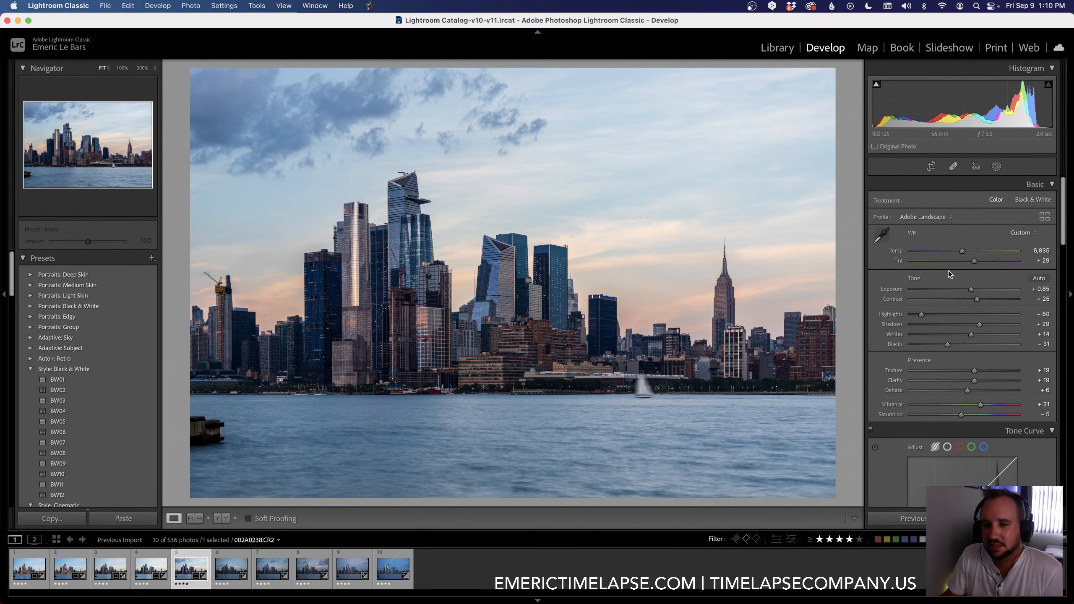
# Step: Copy the fifth keyframe's settings to the sixth keyframe with the 01 LRTimelapse Sync Keyframes script and select the sixth keyframe
pyautogui.keyDown('shift'); pyautogui.click(228, 584); pyautogui.keyUp('shift')
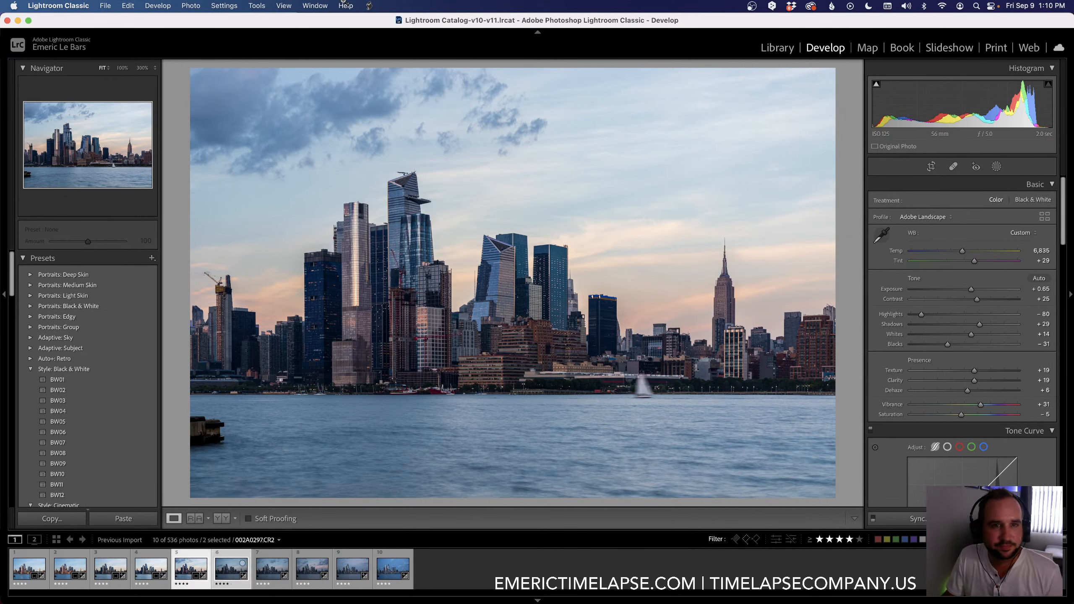
pyautogui.click(369, 5)
pyautogui.click(387, 52)
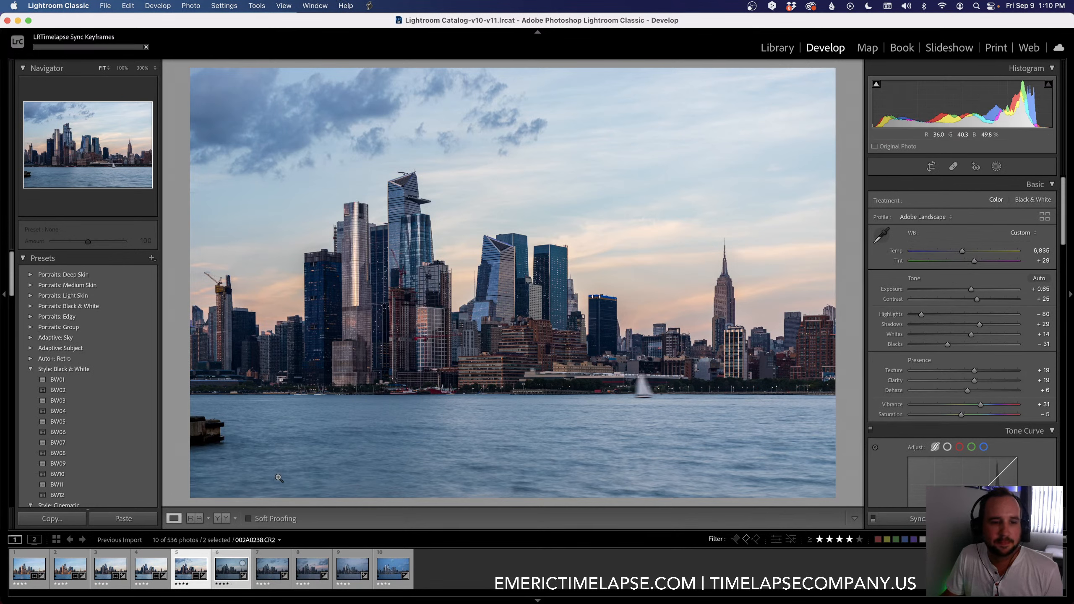
pyautogui.click(226, 557)
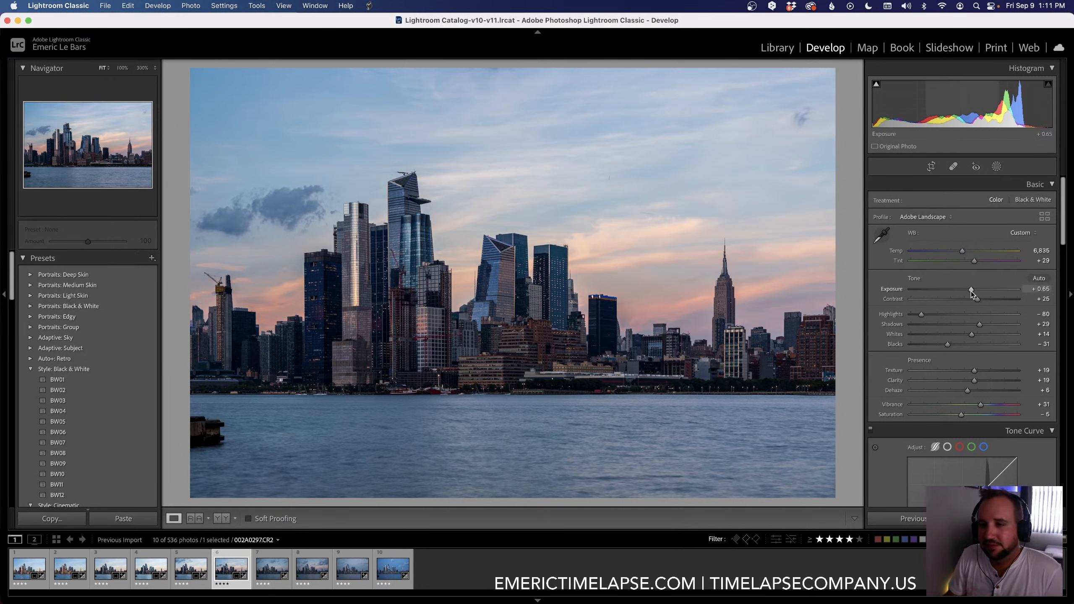
# Step: On the sixth keyframe, set Exposure to +0.75, Temp to 6,782, Shadows to +46, Blacks to -32 and Vibrance to +32
pyautogui.moveTo(969, 289); pyautogui.dragTo(972, 290)
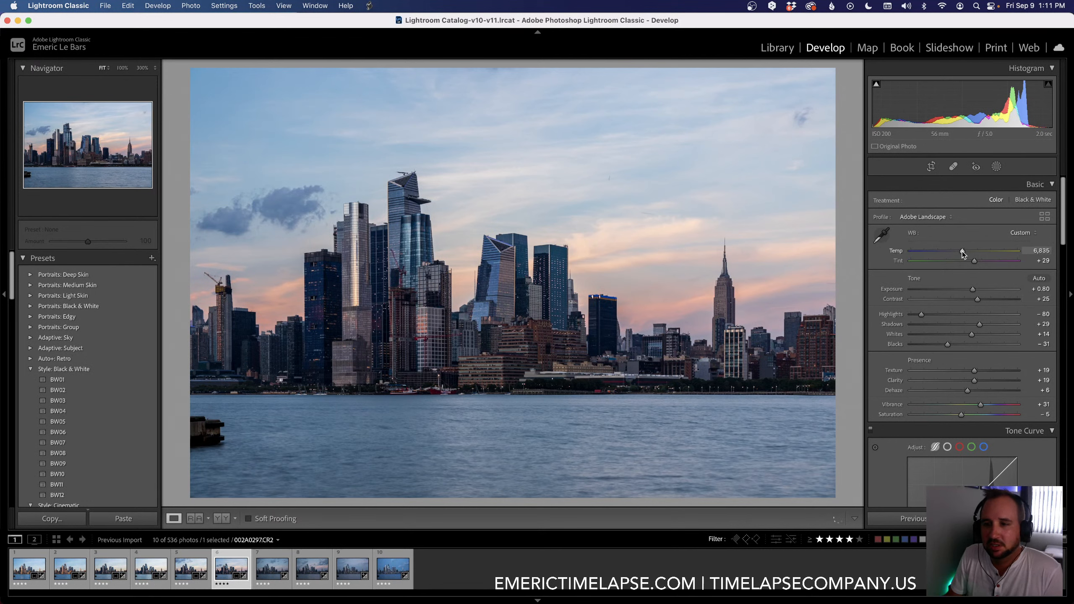
pyautogui.moveTo(961, 252); pyautogui.dragTo(960, 252)
pyautogui.moveTo(979, 323); pyautogui.dragTo(987, 324)
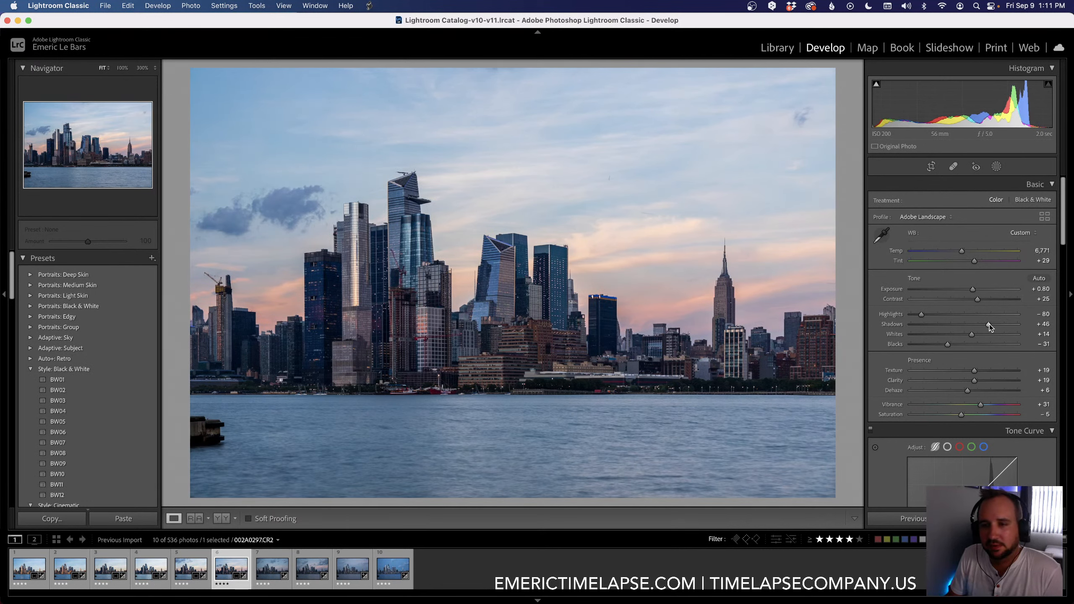
pyautogui.moveTo(961, 251); pyautogui.dragTo(961, 252)
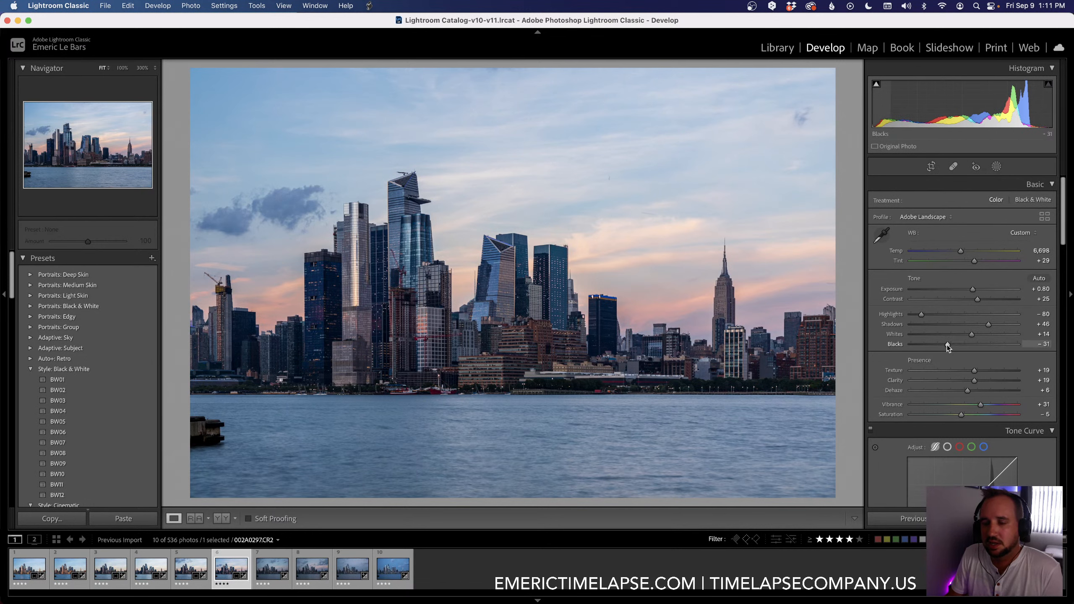
pyautogui.moveTo(947, 346); pyautogui.dragTo(947, 346)
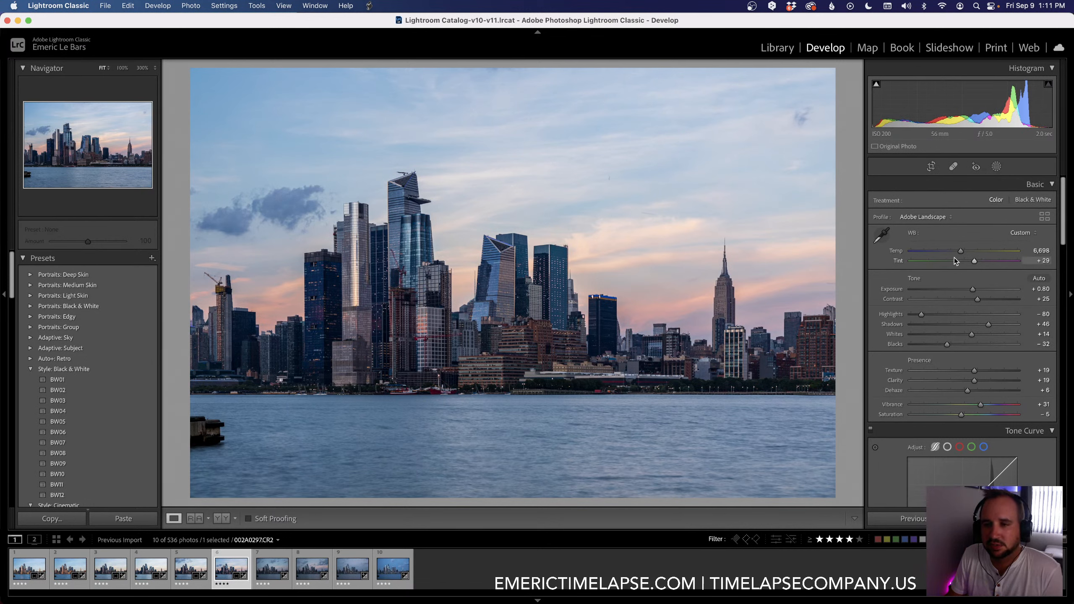
pyautogui.moveTo(960, 251); pyautogui.dragTo(962, 253)
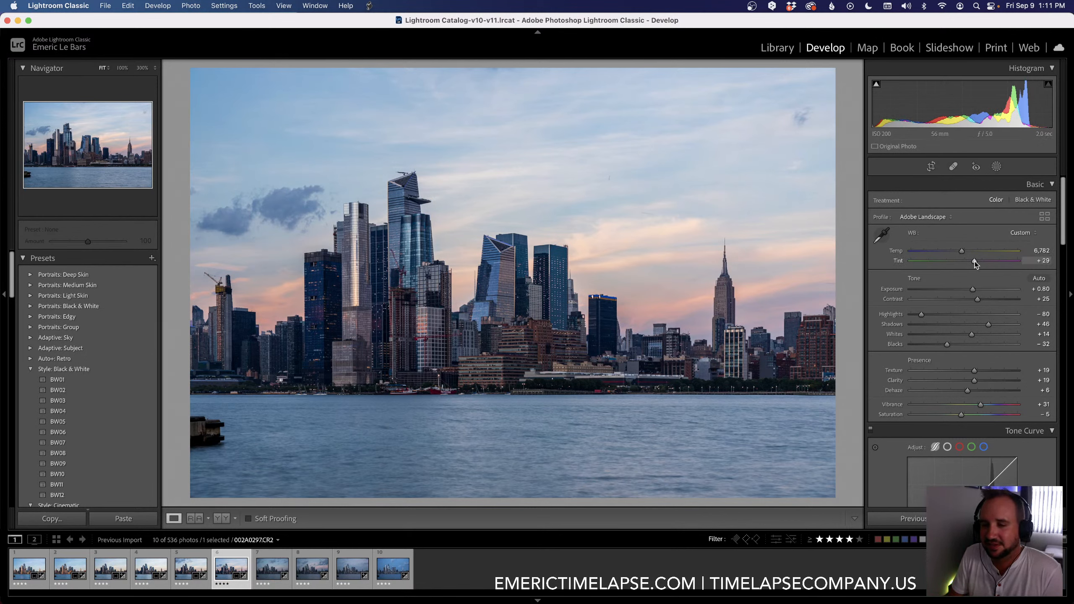
pyautogui.moveTo(980, 404); pyautogui.dragTo(981, 404)
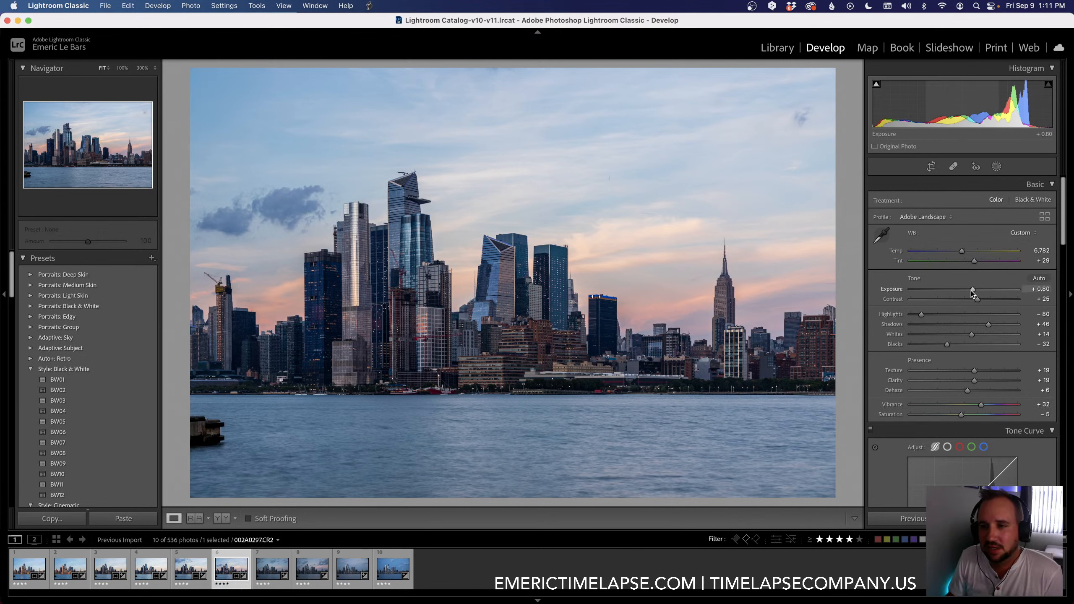
pyautogui.moveTo(970, 290); pyautogui.dragTo(970, 289)
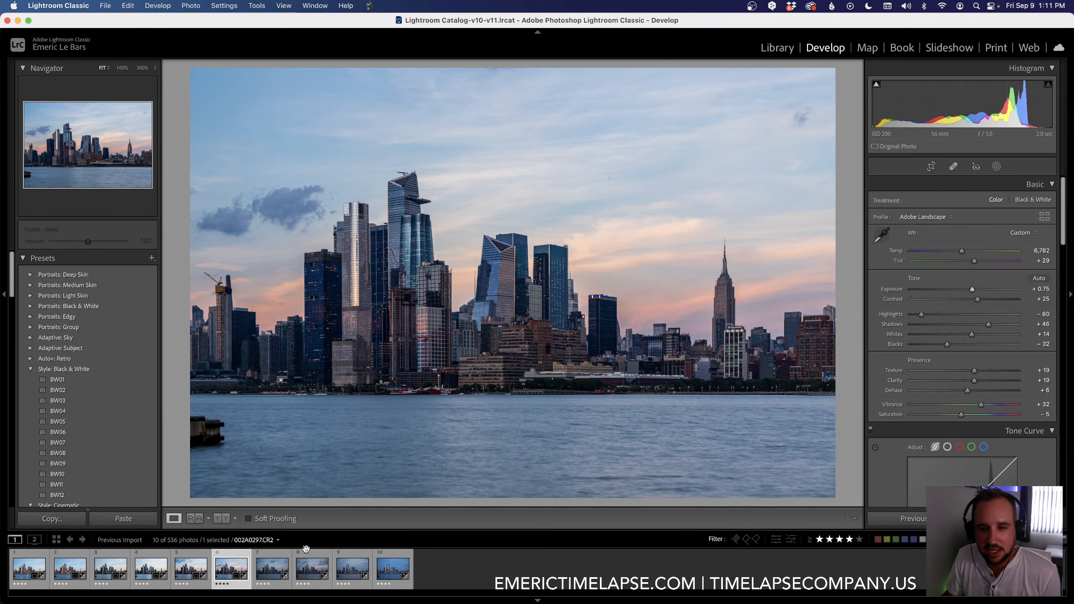
# Step: Set the sixth keyframe's Luminance noise reduction to 20
pyautogui.scroll(-15, 920, 422)
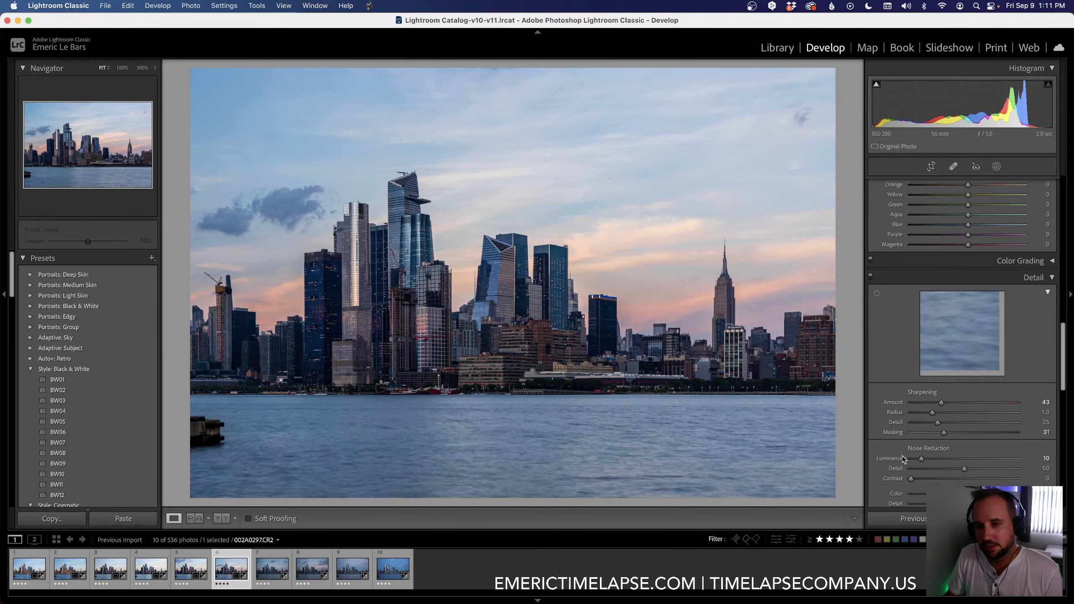
pyautogui.click(1044, 323)
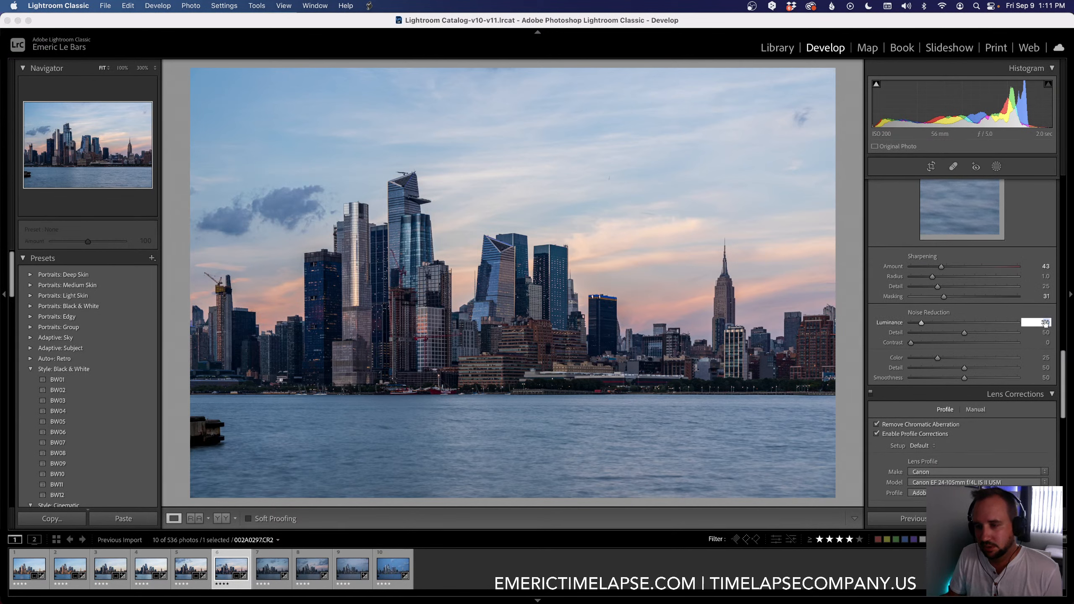
pyautogui.write('20')
pyautogui.press('Return')
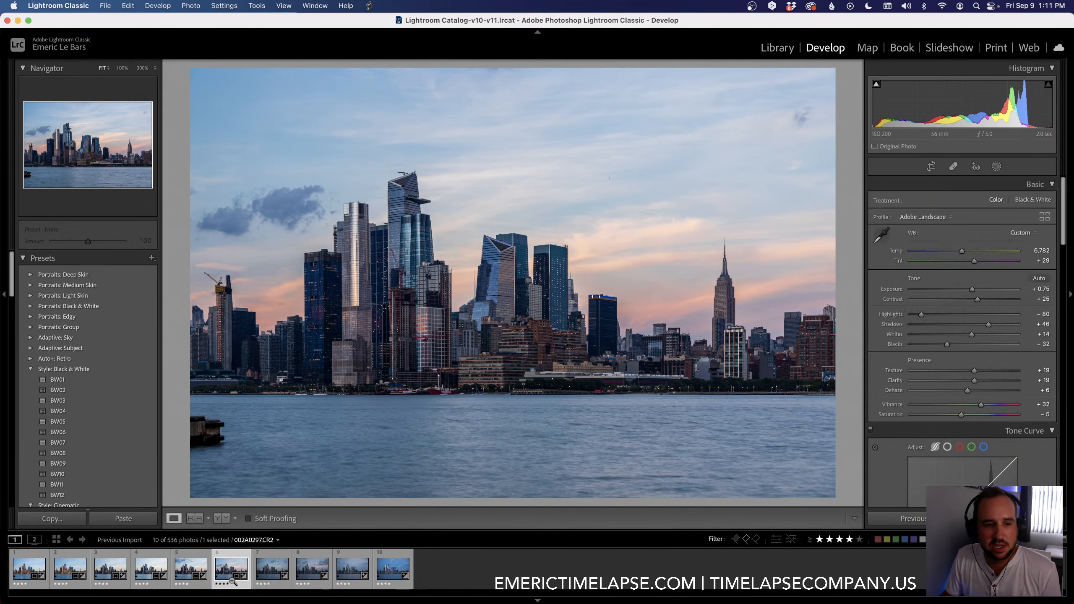
# Step: Copy the sixth keyframe's settings to the seventh keyframe with the 01 LRTimelapse Sync Keyframes script
pyautogui.keyDown('super'); pyautogui.click(272, 568); pyautogui.keyUp('super')
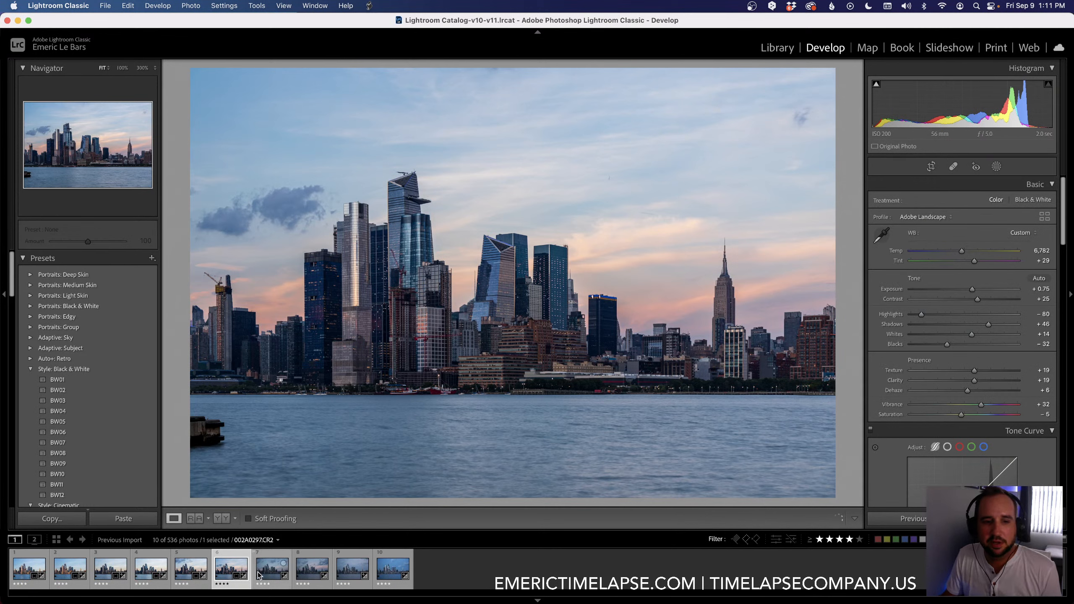
pyautogui.click(369, 5)
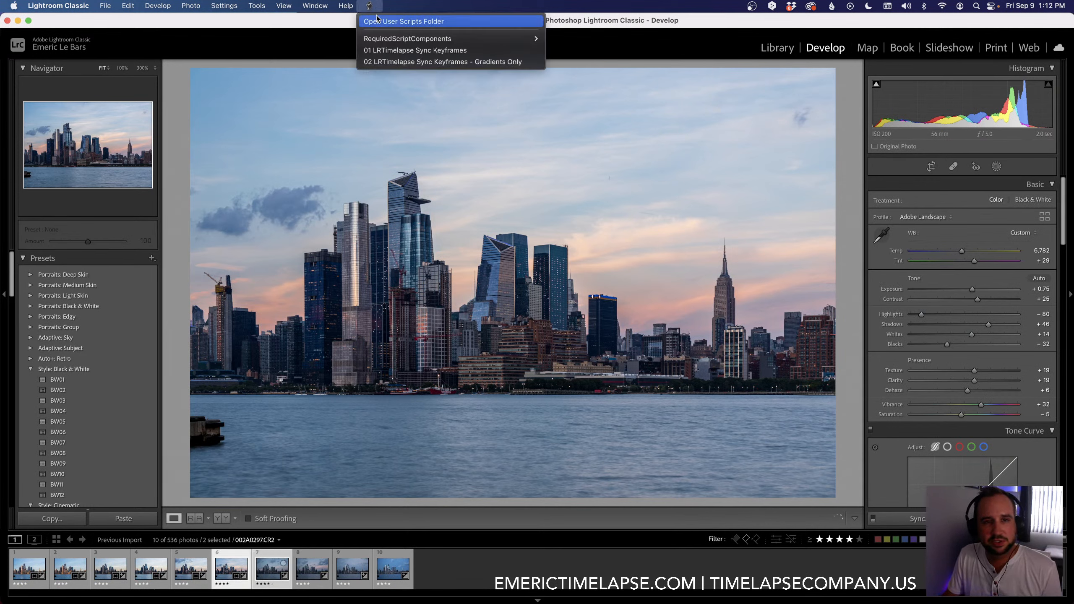
pyautogui.click(389, 50)
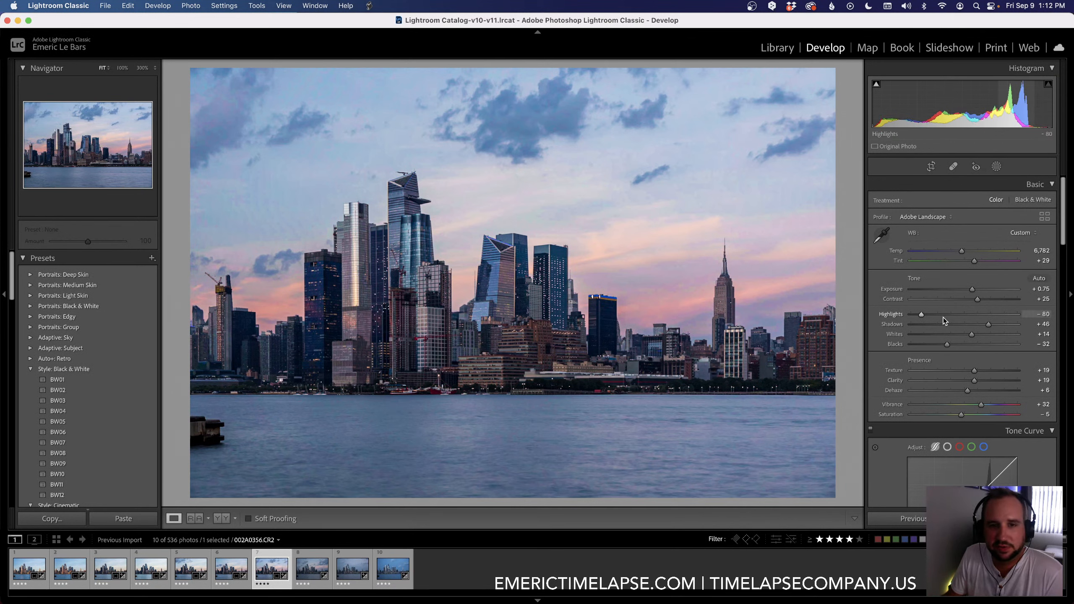
# Step: On the seventh keyframe, set Temp to 6,885, Exposure to +0.90, Shadows to +42 and Blacks to -33
pyautogui.moveTo(962, 251); pyautogui.dragTo(963, 252)
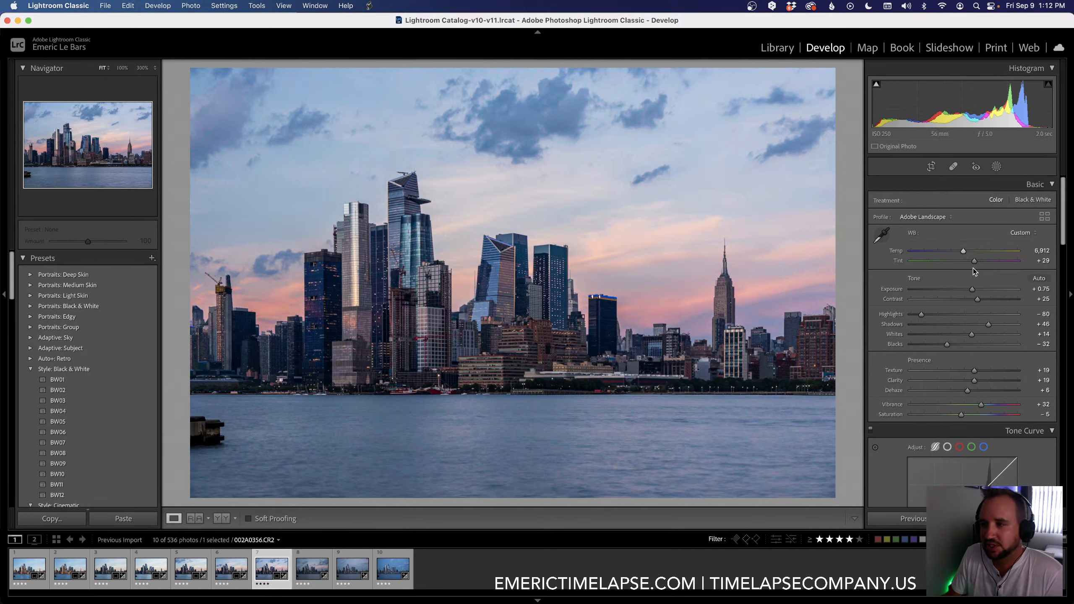
pyautogui.moveTo(973, 291); pyautogui.dragTo(975, 291)
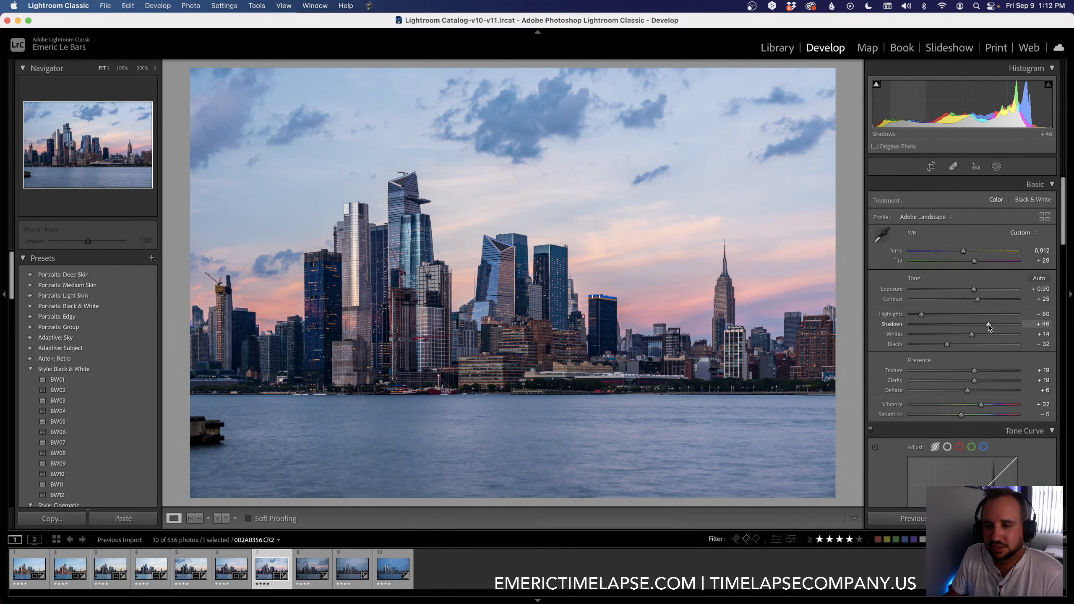
pyautogui.moveTo(988, 324); pyautogui.dragTo(986, 324)
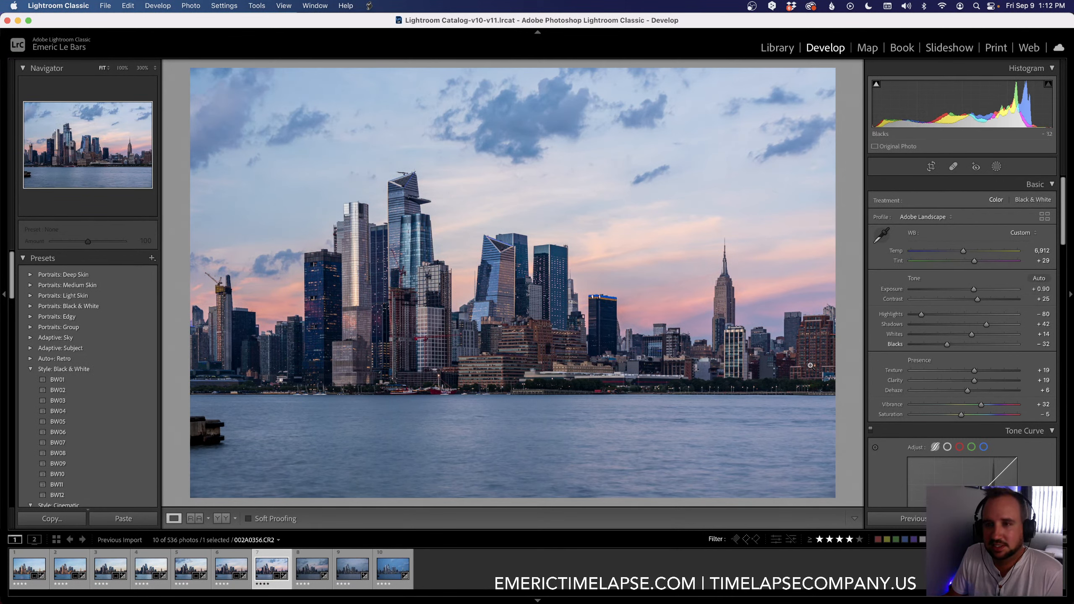
pyautogui.moveTo(946, 347); pyautogui.dragTo(945, 346)
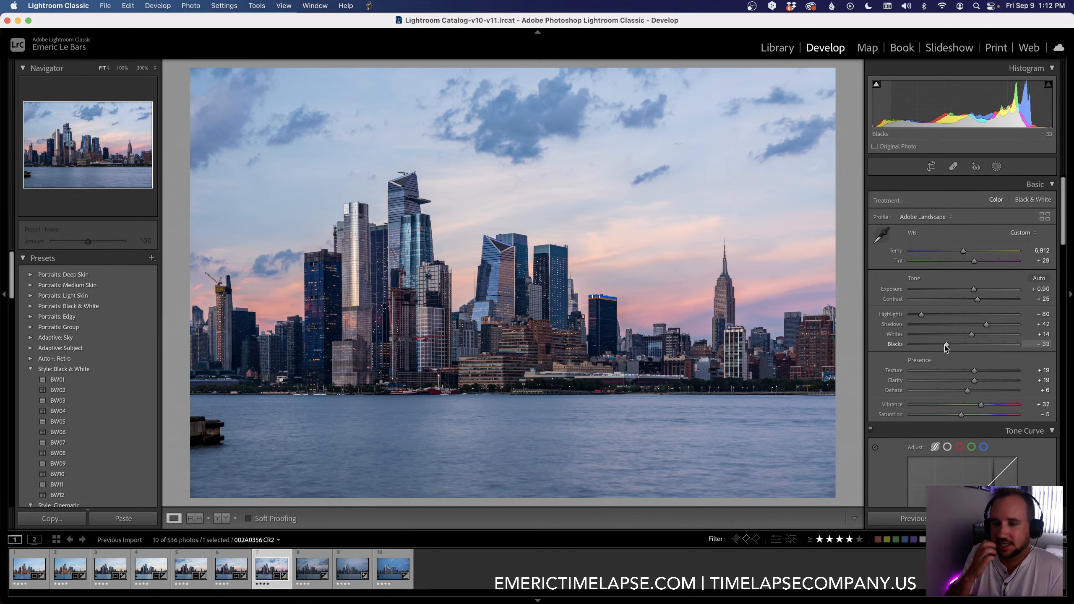
pyautogui.moveTo(963, 250); pyautogui.dragTo(962, 251)
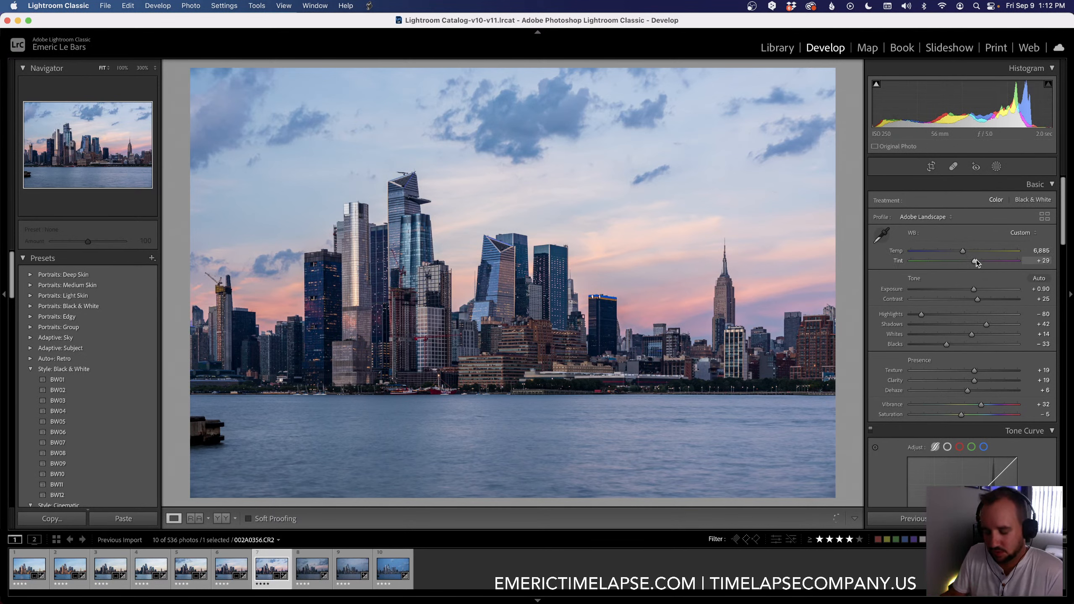
# Step: Compare the seventh keyframe with its unedited version and set Tint to +31, Contrast to +28 and Shadows to +38
pyautogui.press('\\')
pyautogui.press('\\')
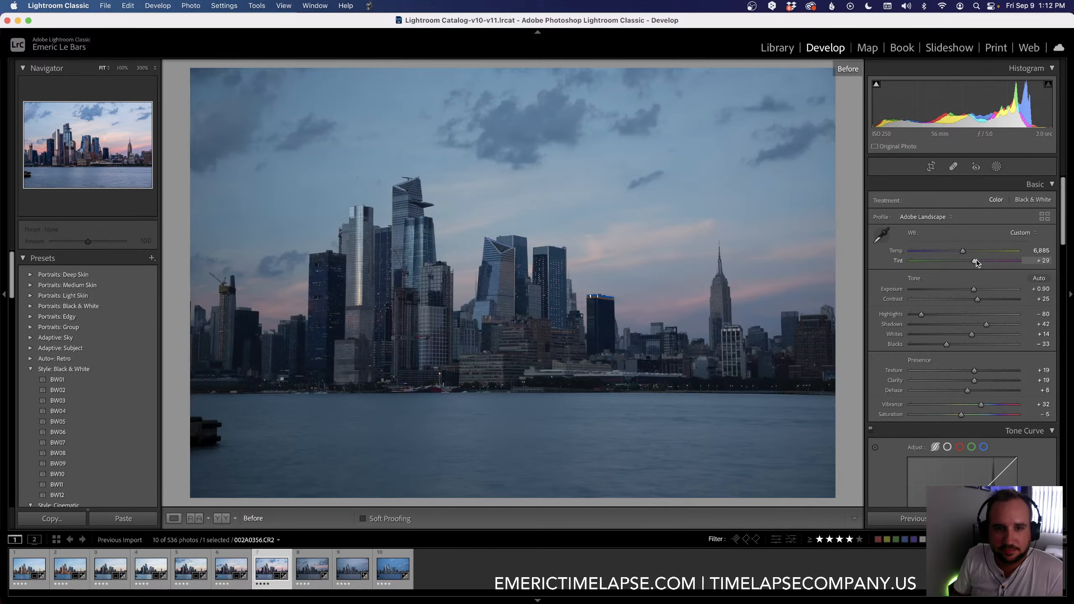
pyautogui.press('\\')
pyautogui.press('\\')
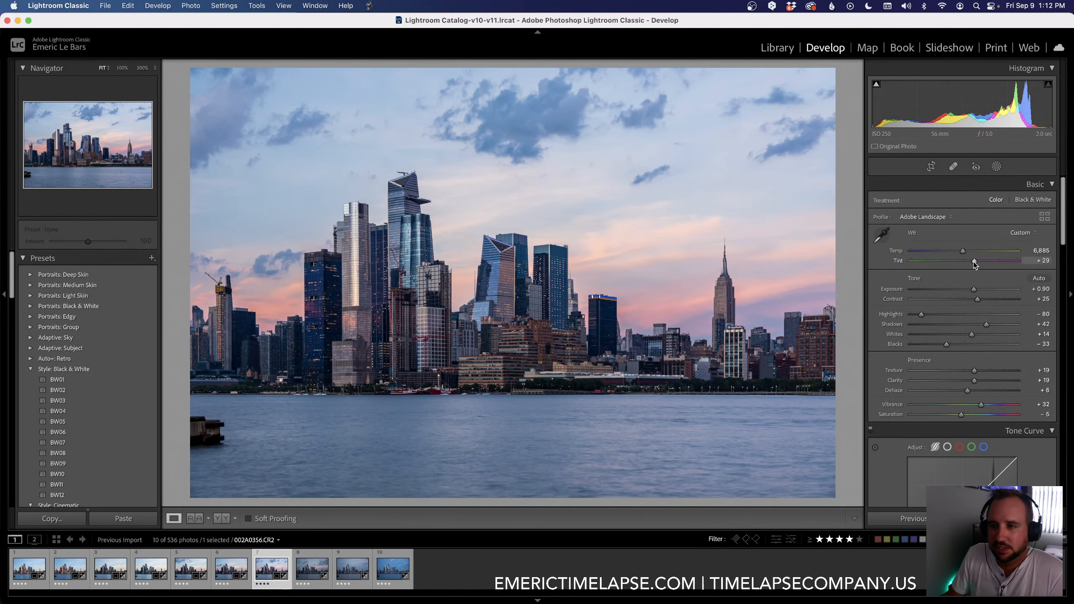
pyautogui.moveTo(973, 262); pyautogui.dragTo(978, 299)
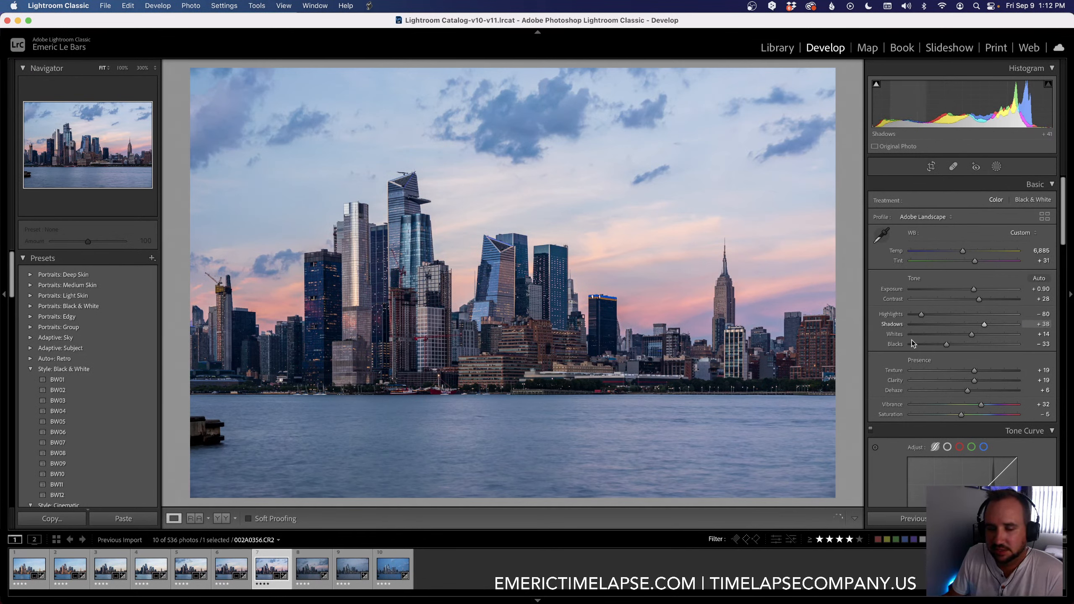
# Step: Copy the seventh keyframe's settings to the eighth keyframe with the 01 LRTimelapse Sync Keyframes script and select the eighth keyframe
pyautogui.keyDown('shift'); pyautogui.click(311, 568); pyautogui.keyUp('shift')
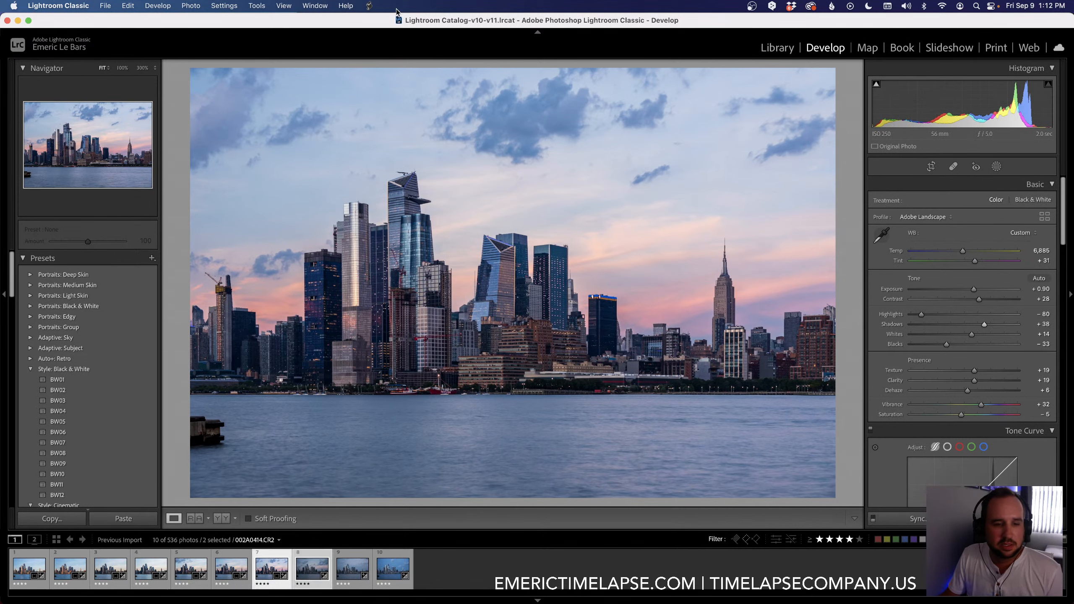
pyautogui.click(367, 5)
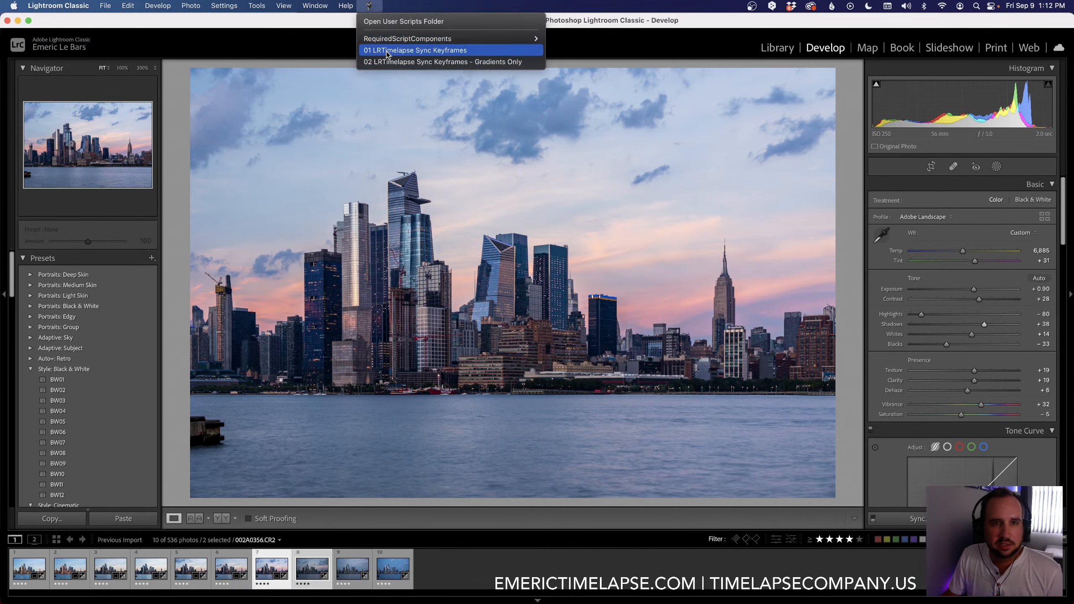
pyautogui.click(381, 48)
pyautogui.click(311, 575)
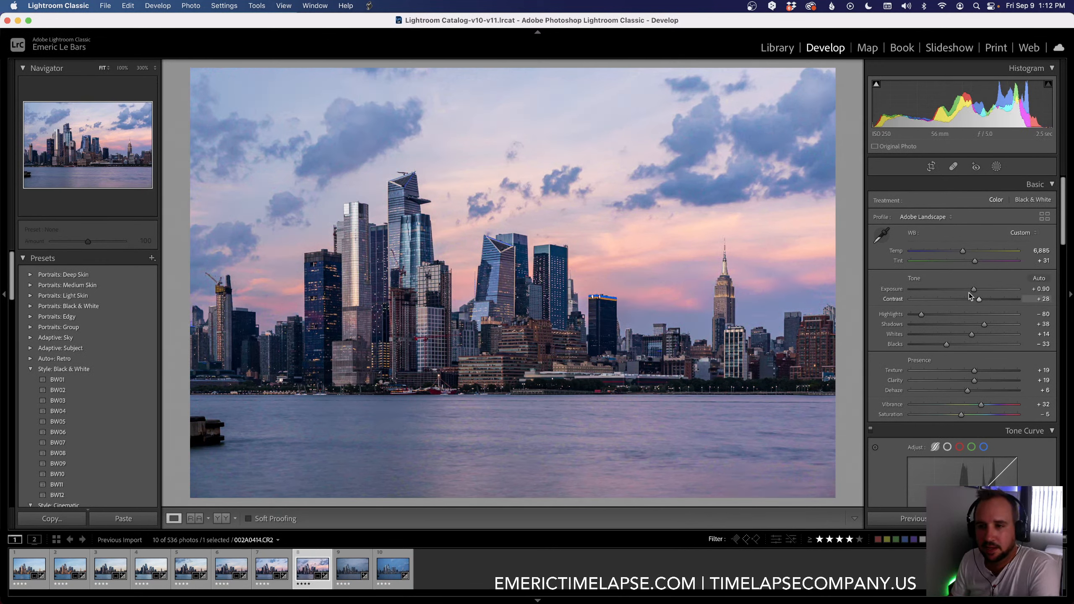
# Step: On the eighth keyframe, set Exposure to +0.65, Temp to 6,961 and Shadows to +35
pyautogui.moveTo(970, 291); pyautogui.dragTo(967, 291)
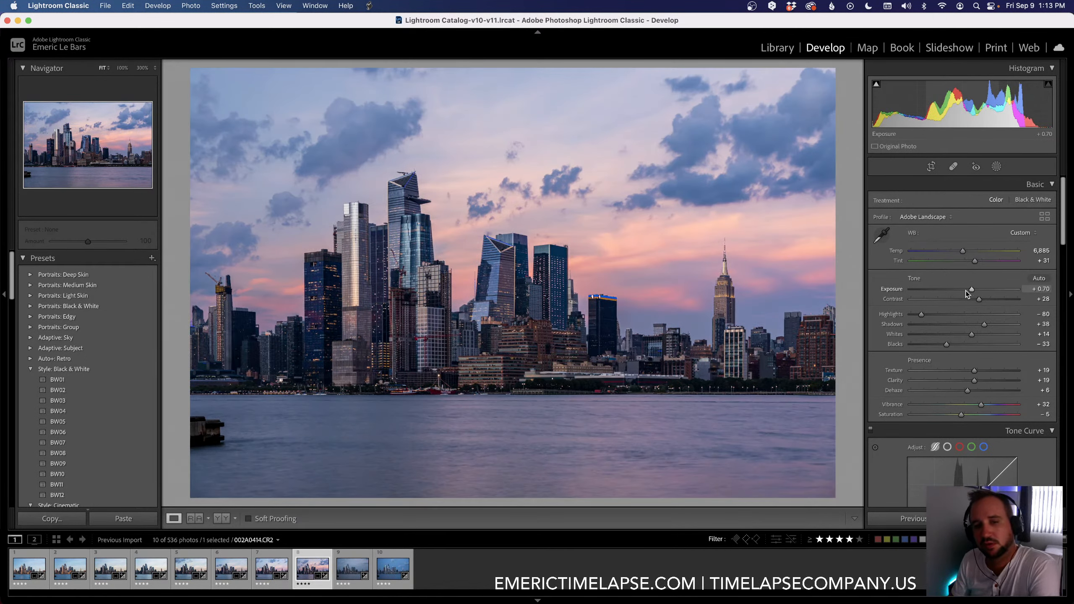
pyautogui.moveTo(962, 251); pyautogui.dragTo(963, 252)
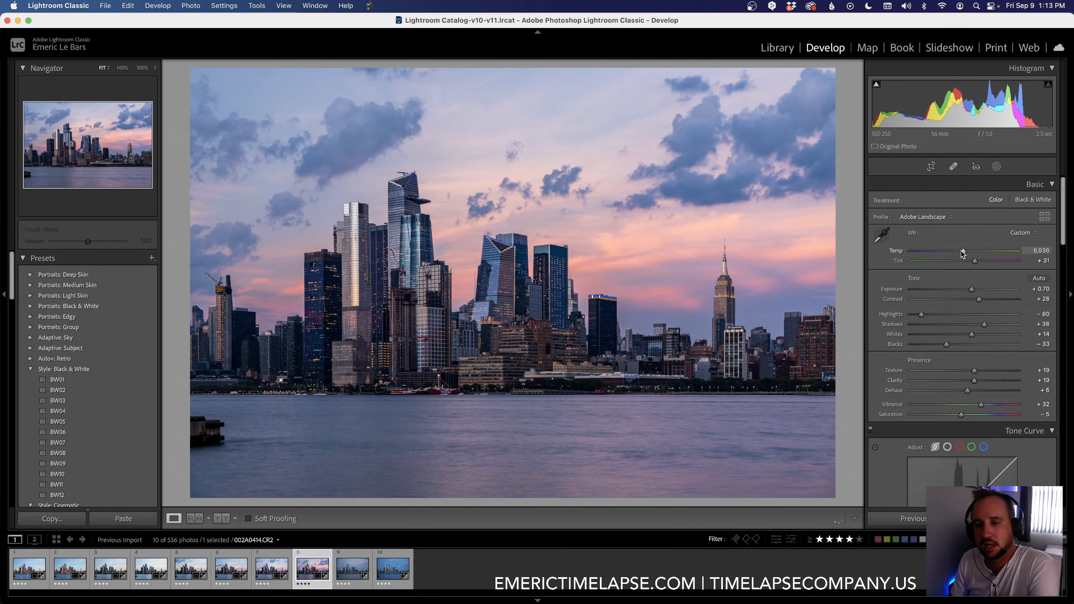
pyautogui.click(983, 325)
pyautogui.click(963, 252)
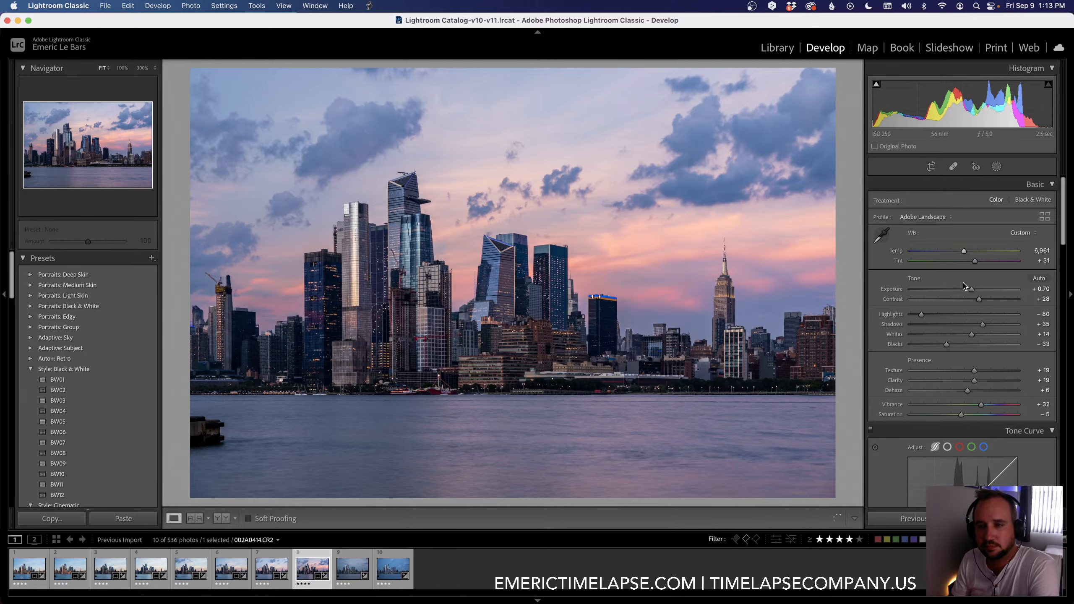
pyautogui.moveTo(968, 289); pyautogui.dragTo(968, 289)
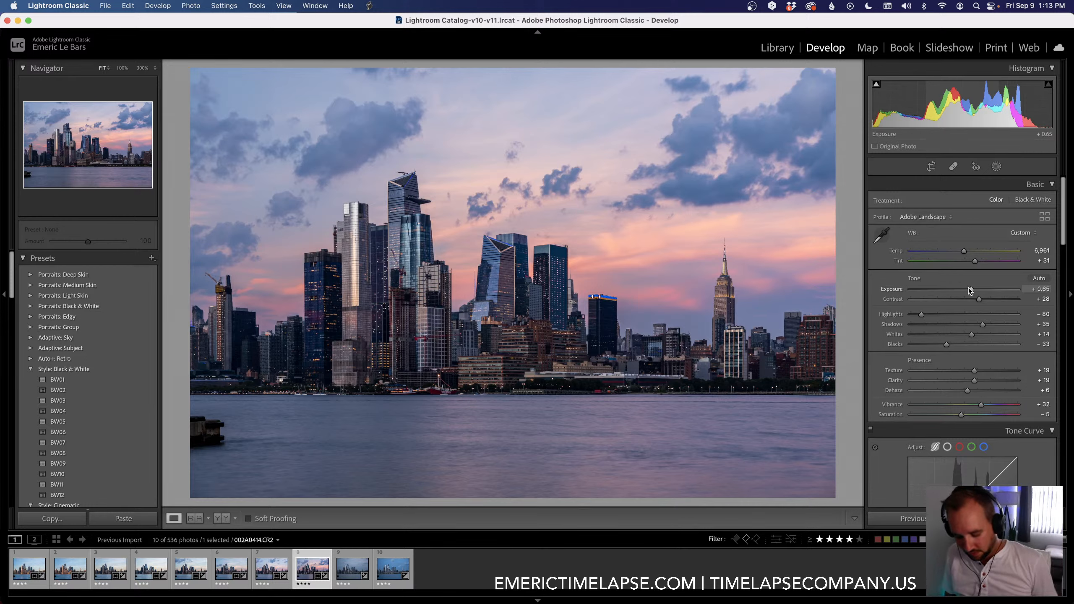
# Step: Compare the eighth keyframe with its unedited version
pyautogui.press('\\')
pyautogui.press('\\')
pyautogui.press('\\')
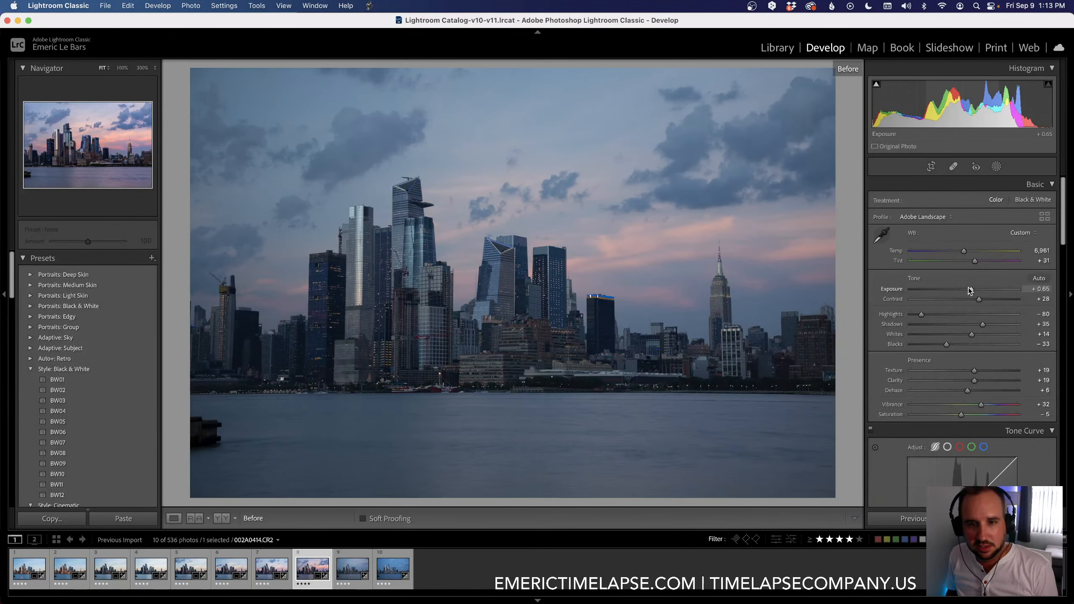
pyautogui.press('\\')
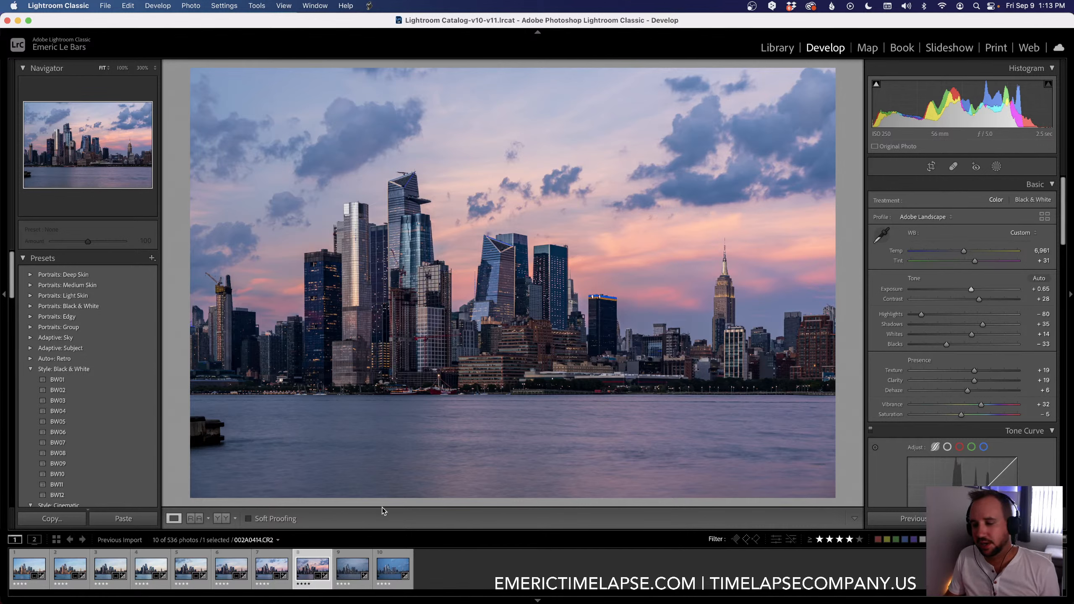
# Step: Copy the eighth keyframe's settings to the ninth keyframe with the 01 LRTimelapse Sync Keyframes script
pyautogui.keyDown('shift'); pyautogui.click(349, 575); pyautogui.keyUp('shift')
pyautogui.click(369, 5)
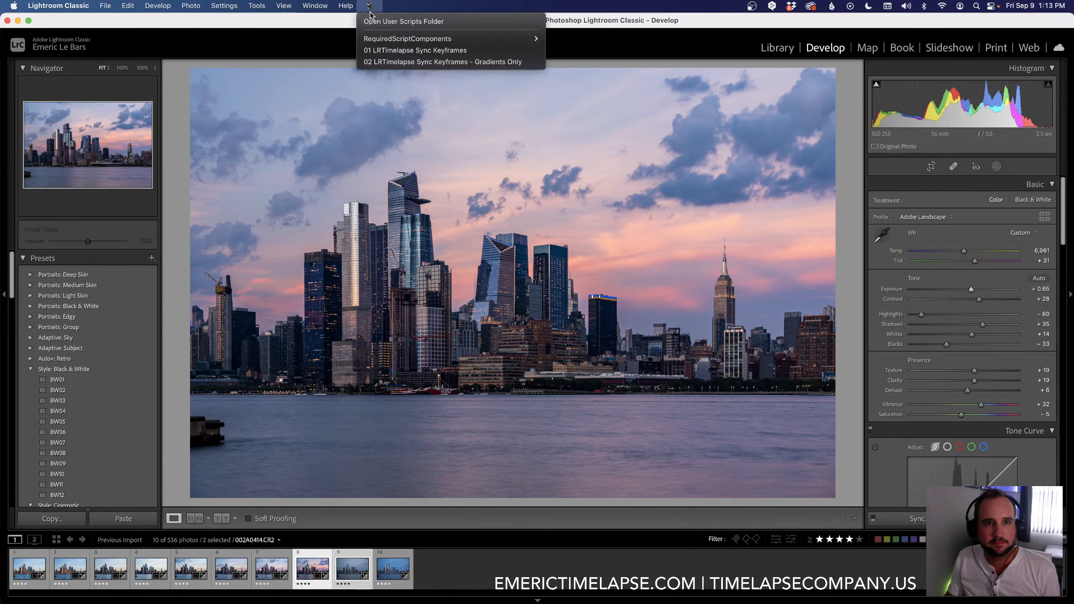
pyautogui.click(384, 50)
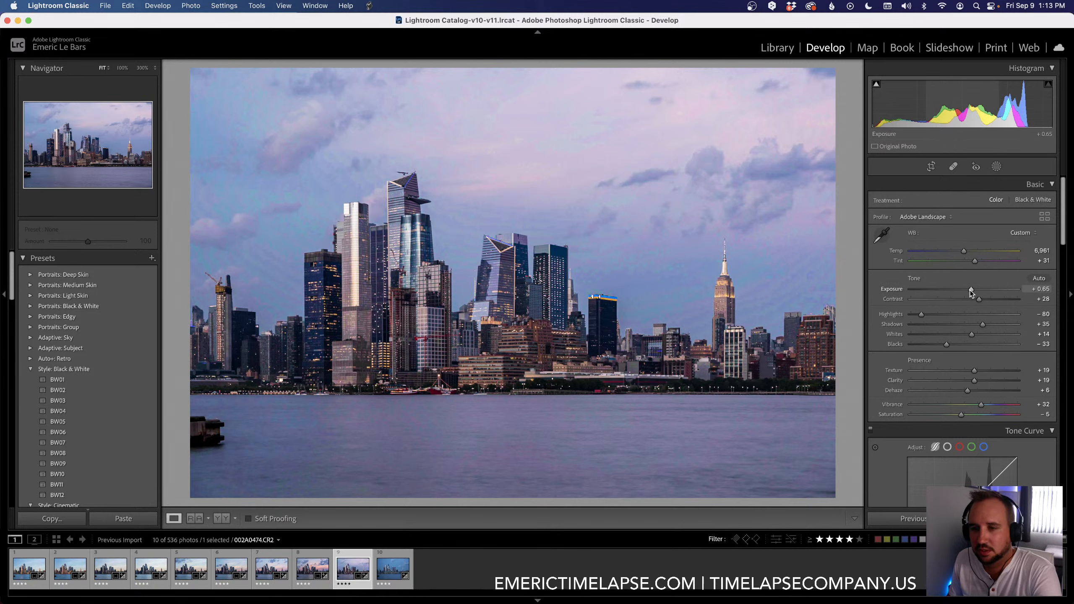
# Step: On the ninth keyframe, set Exposure to +0.25, Tint to +30 and Temp to 6,977, and compare it with its unedited version
pyautogui.moveTo(970, 291); pyautogui.dragTo(968, 291)
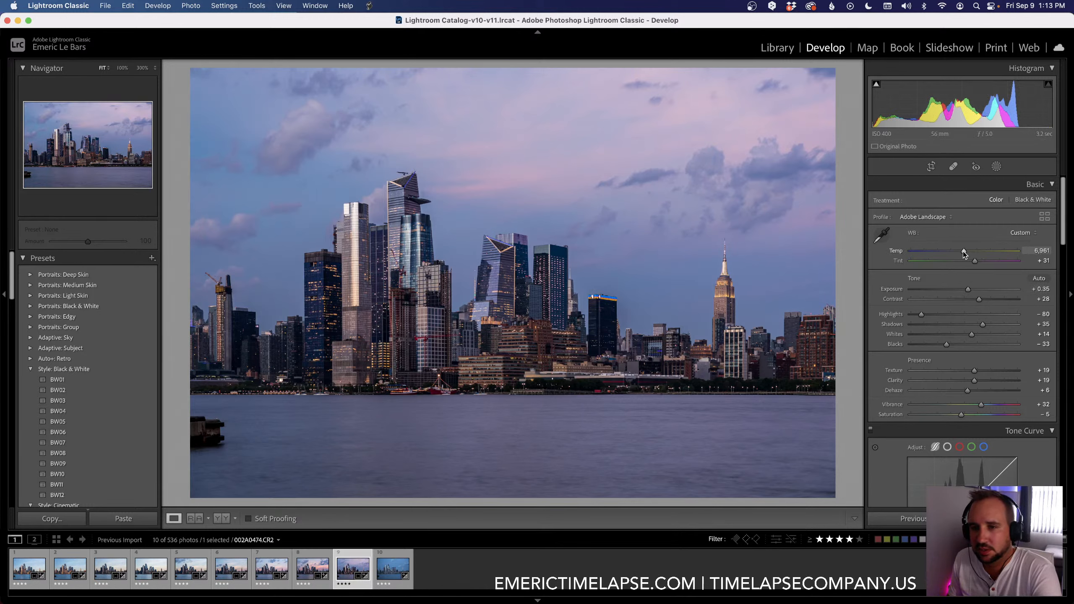
pyautogui.moveTo(964, 253); pyautogui.dragTo(965, 253)
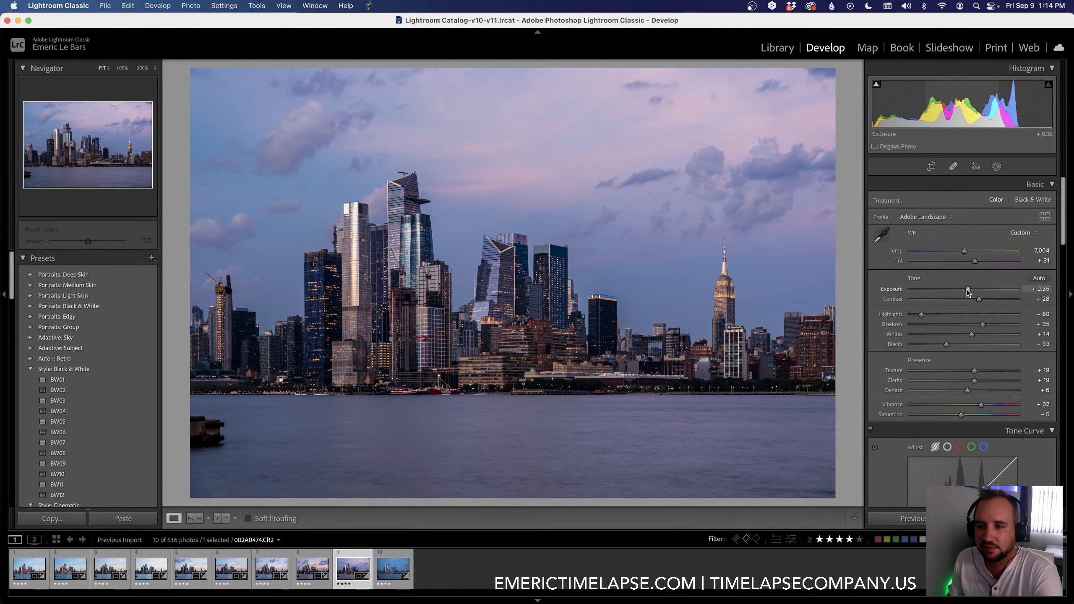
pyautogui.moveTo(968, 289); pyautogui.dragTo(967, 290)
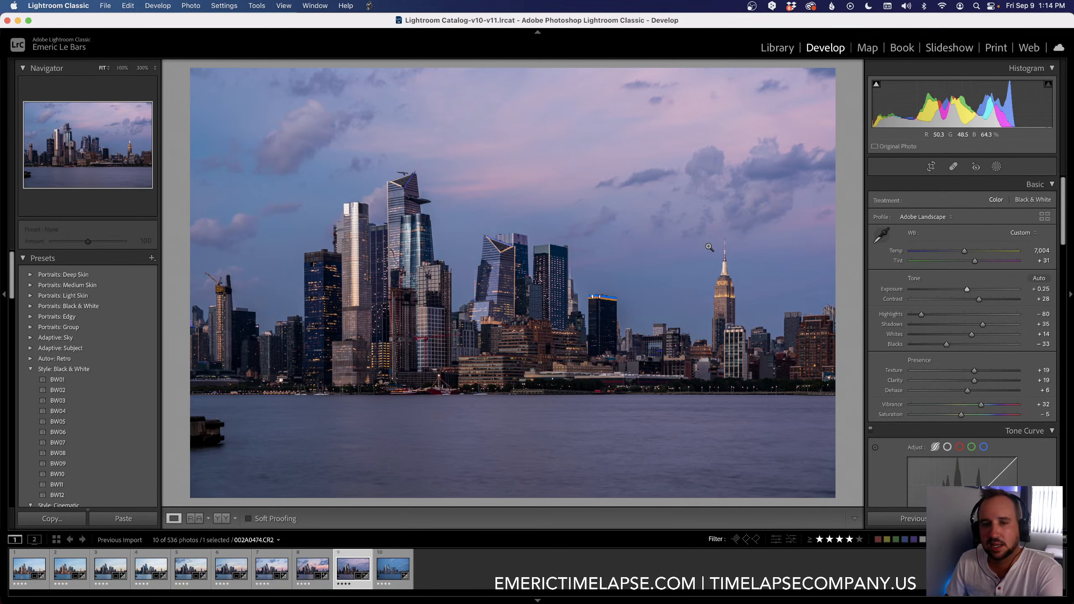
pyautogui.moveTo(974, 261); pyautogui.dragTo(972, 262)
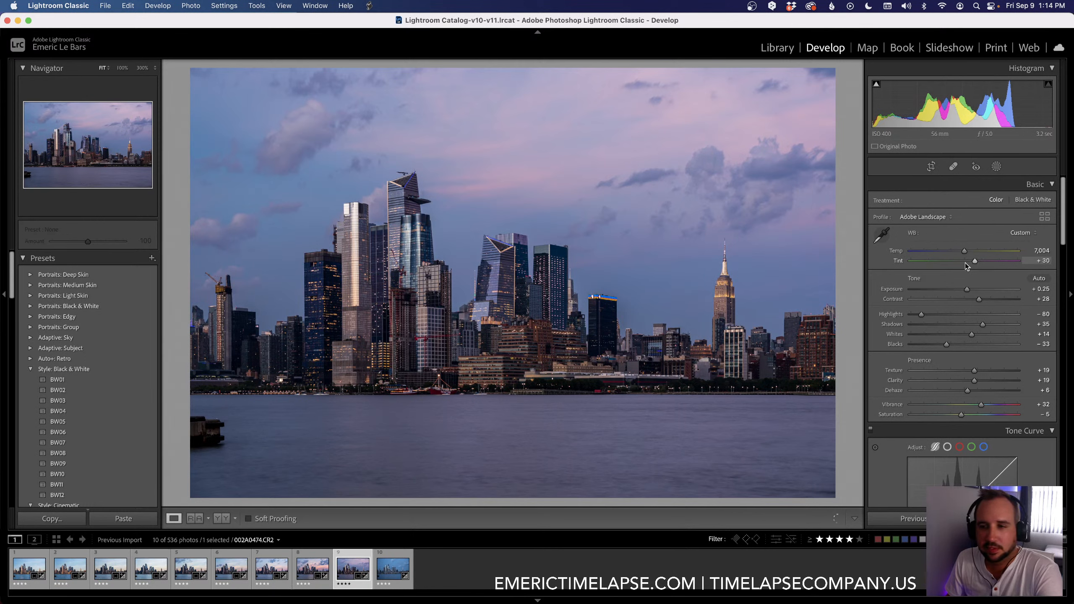
pyautogui.moveTo(964, 253); pyautogui.dragTo(962, 254)
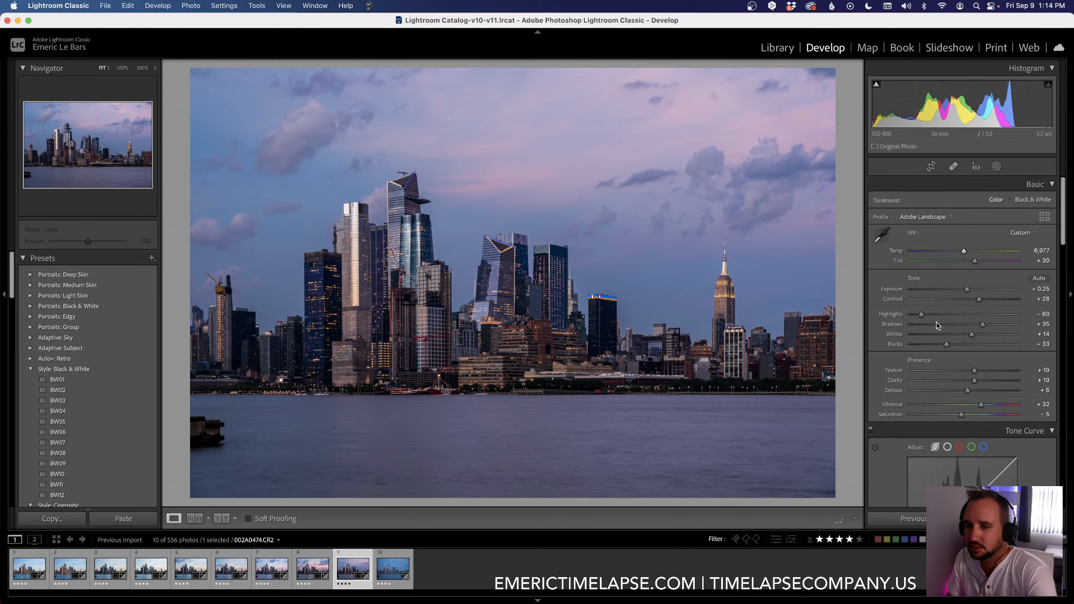
pyautogui.press('\\')
pyautogui.press('\\')
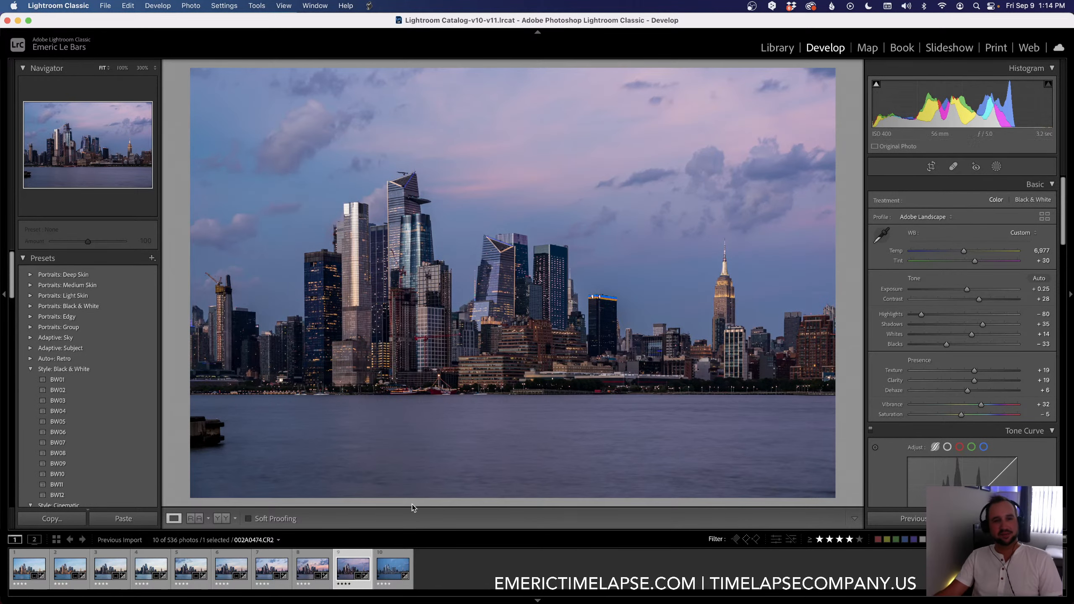
# Step: Copy the ninth keyframe's settings to the tenth keyframe with the 01 LRTimelapse Sync Keyframes script and select the tenth keyframe
pyautogui.keyDown('shift'); pyautogui.click(393, 587); pyautogui.keyUp('shift')
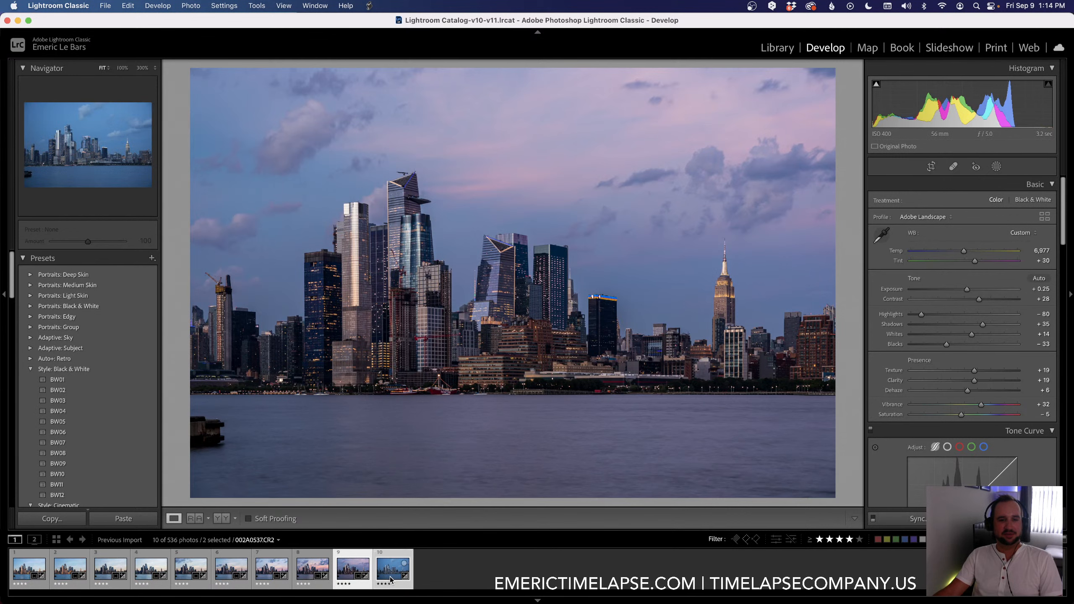
pyautogui.click(369, 6)
pyautogui.click(386, 50)
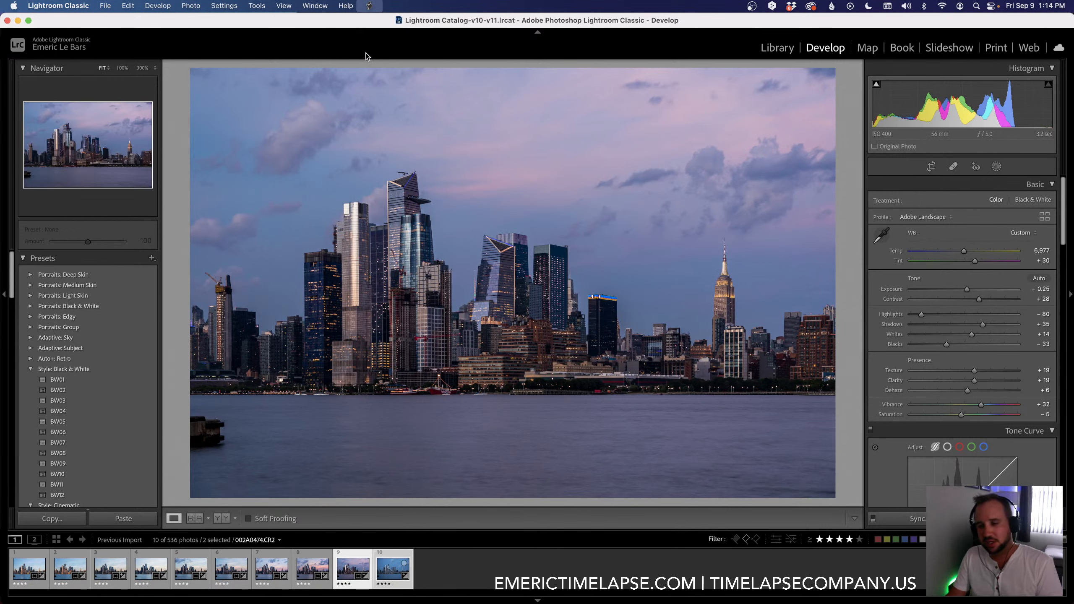
pyautogui.click(393, 557)
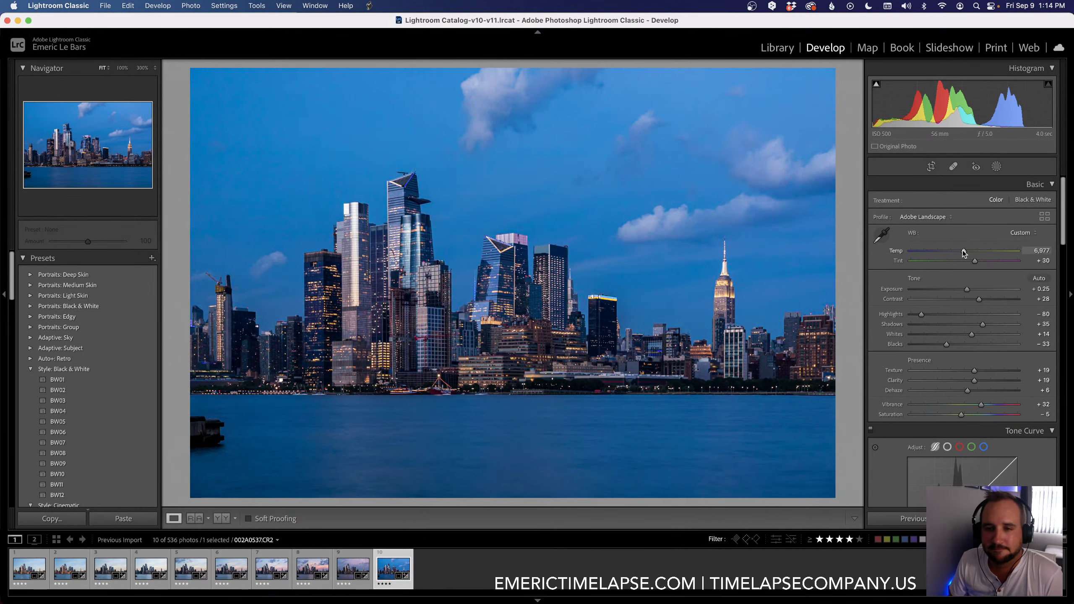
# Step: On the tenth keyframe, set the white balance to Temp 8,441 and Tint +52
pyautogui.moveTo(963, 252); pyautogui.dragTo(985, 262)
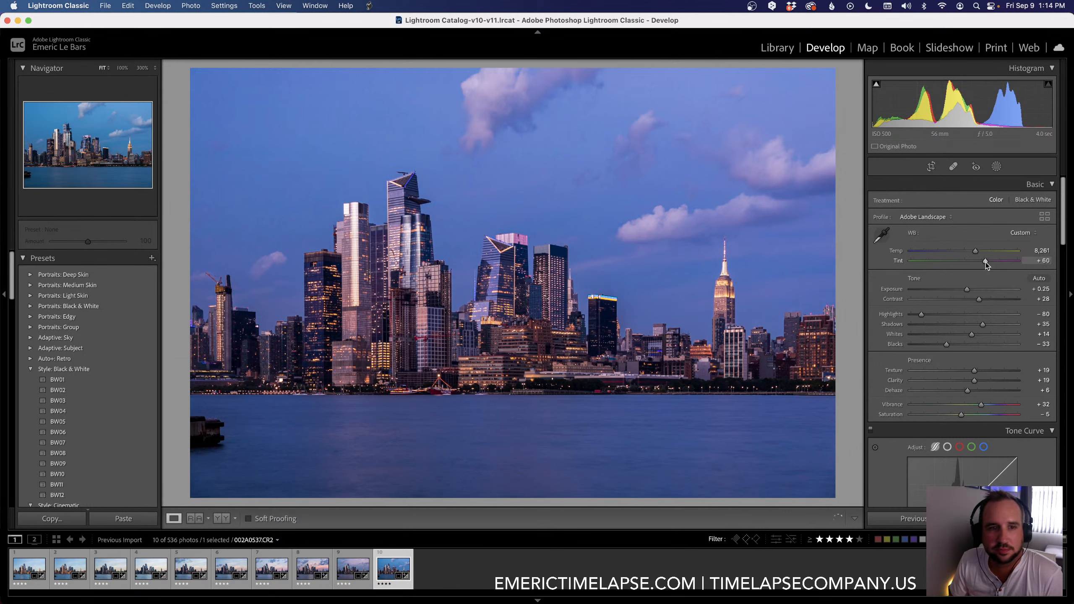
pyautogui.click(976, 251)
pyautogui.moveTo(977, 252); pyautogui.dragTo(978, 252)
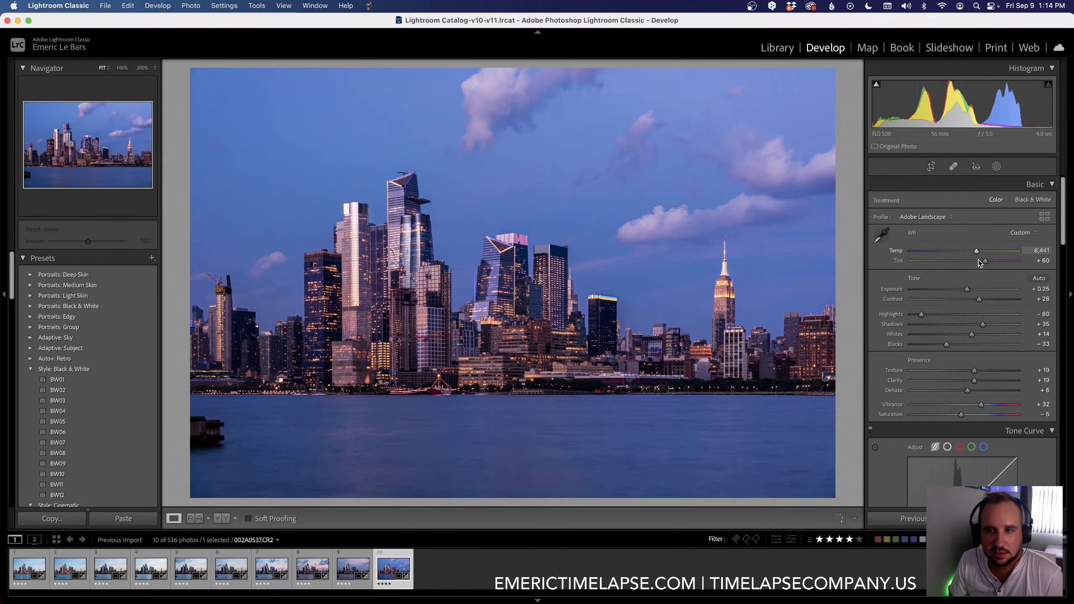
pyautogui.click(984, 261)
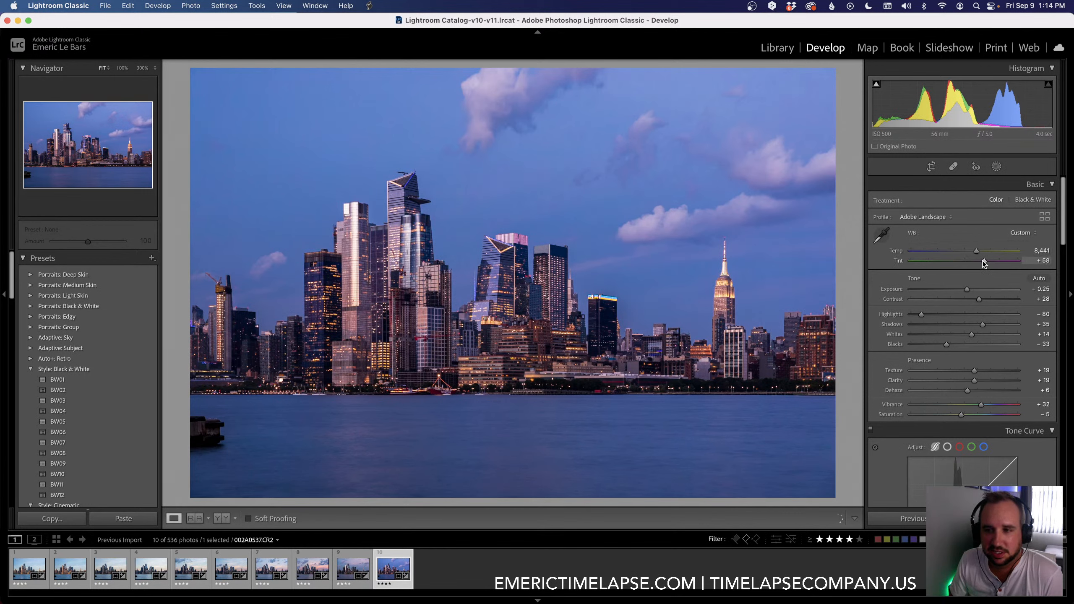
pyautogui.moveTo(983, 260); pyautogui.dragTo(982, 261)
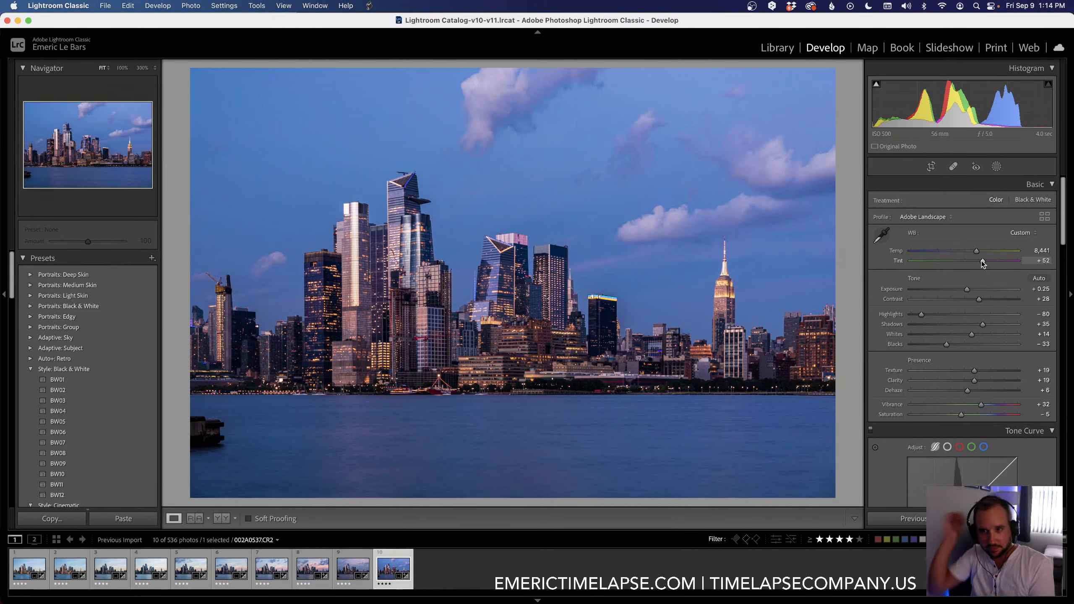
# Step: Set the tenth keyframe's Luminance noise reduction to 40
pyautogui.scroll(-5, 882, 427)
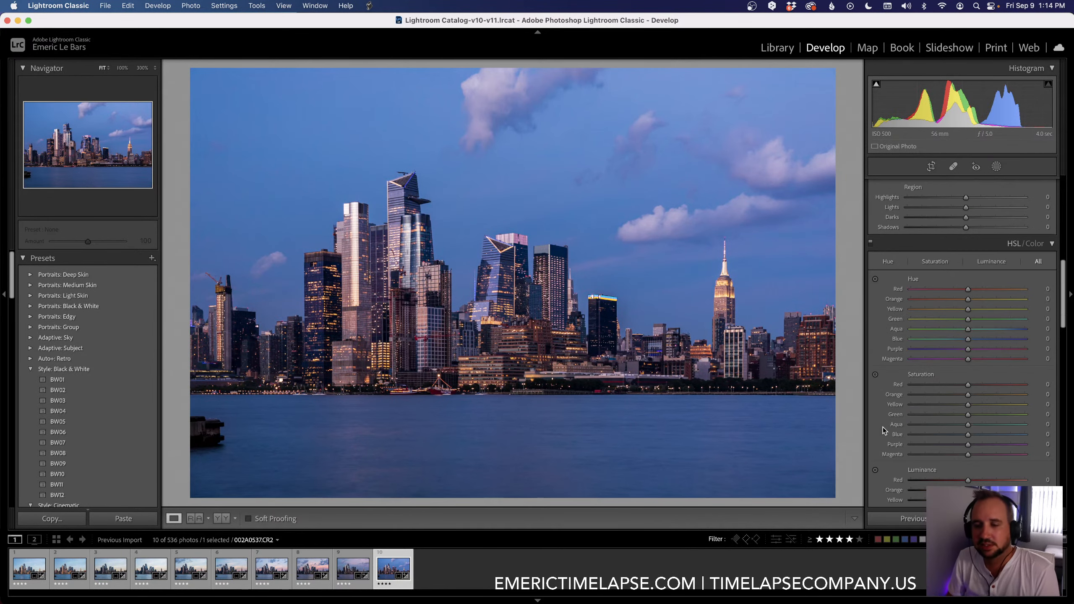
pyautogui.scroll(-10, 882, 427)
pyautogui.scroll(-1, 882, 427)
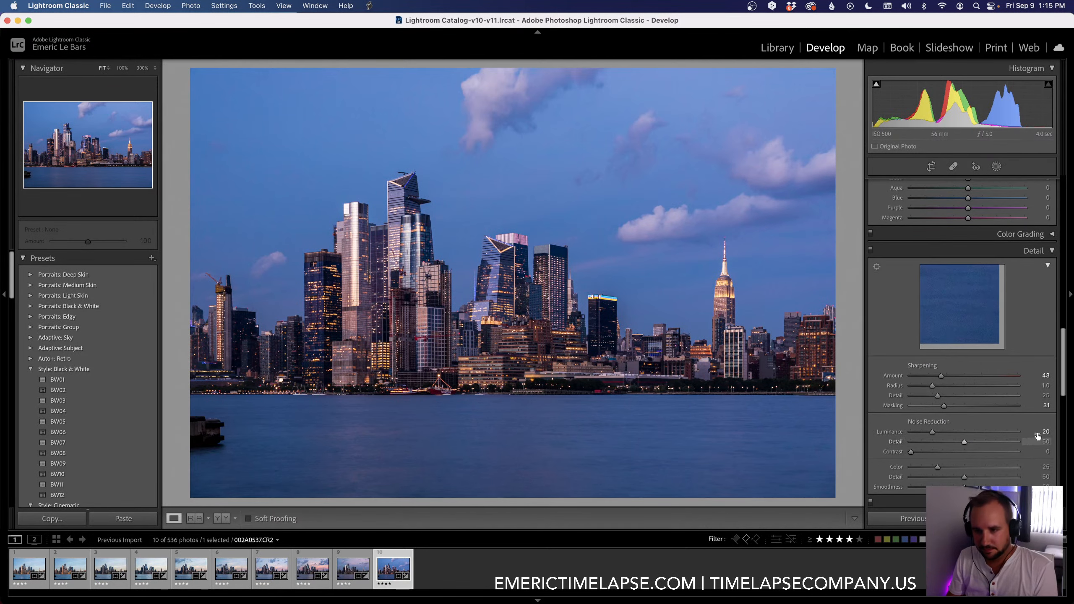
pyautogui.click(1045, 432)
pyautogui.write('40')
pyautogui.press('Return')
# Step: Go back to the ninth keyframe and set its Luminance noise reduction to 35
pyautogui.press('Left')
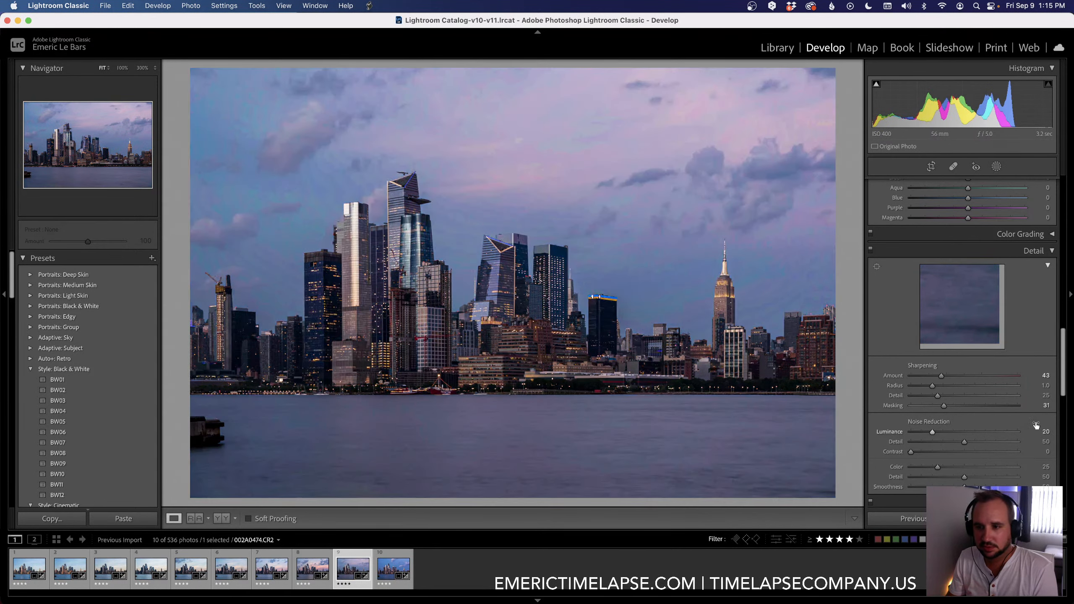
pyautogui.click(1035, 425)
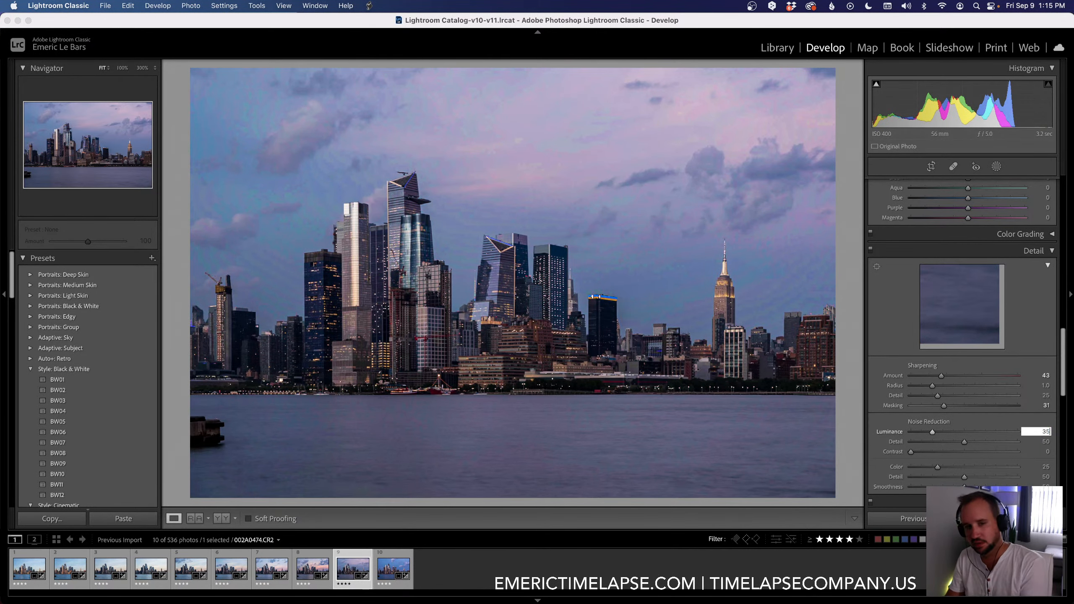
pyautogui.write('35')
pyautogui.press('Return')
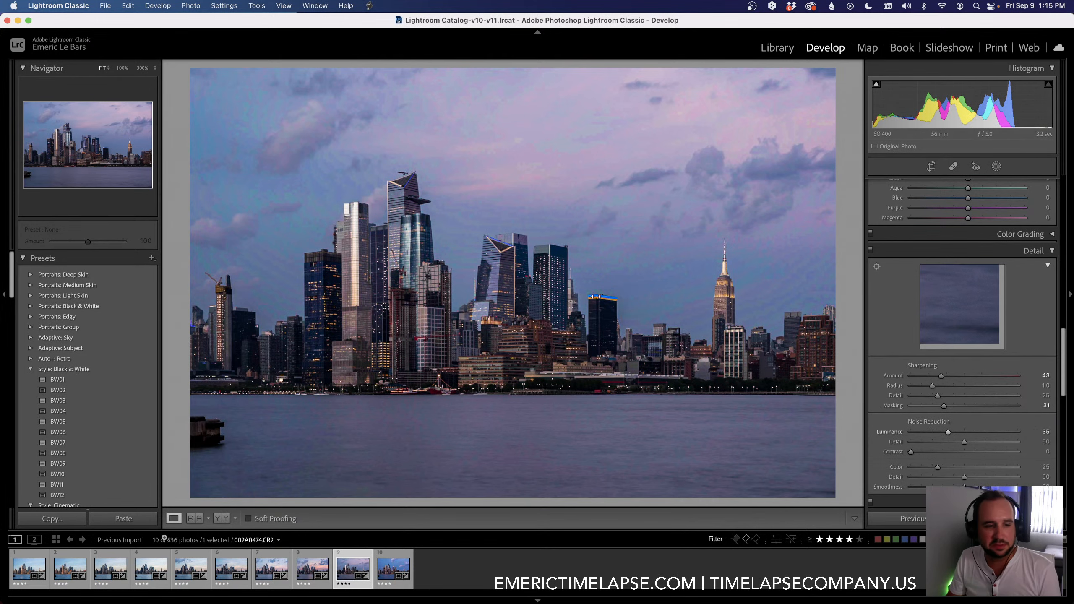
# Step: Show the keyframes in the Library grid, select all ten and save their metadata to the files
pyautogui.click(56, 540)
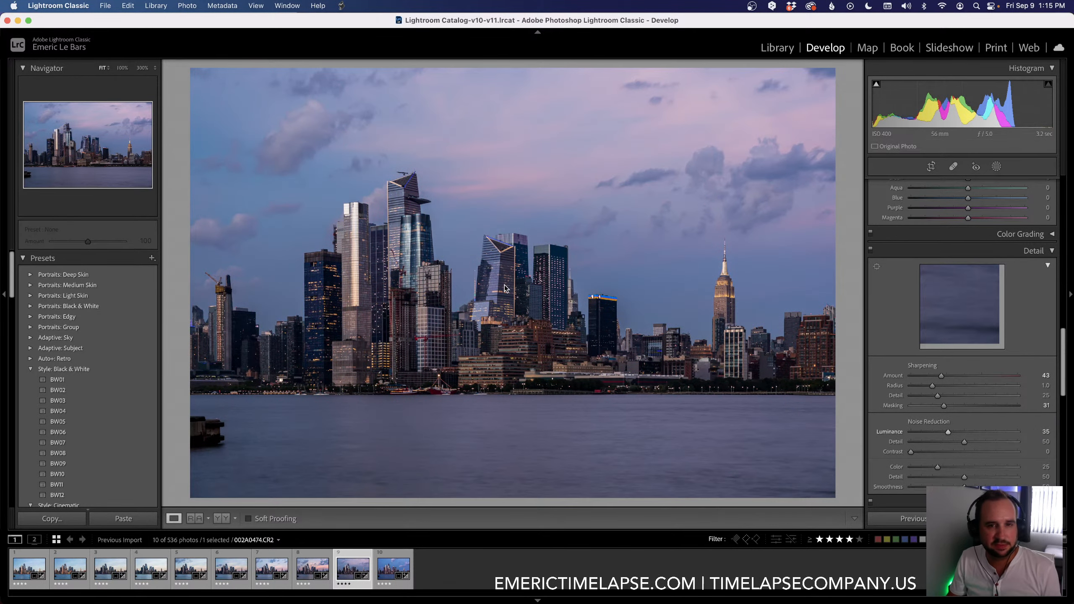
pyautogui.press('super+a')
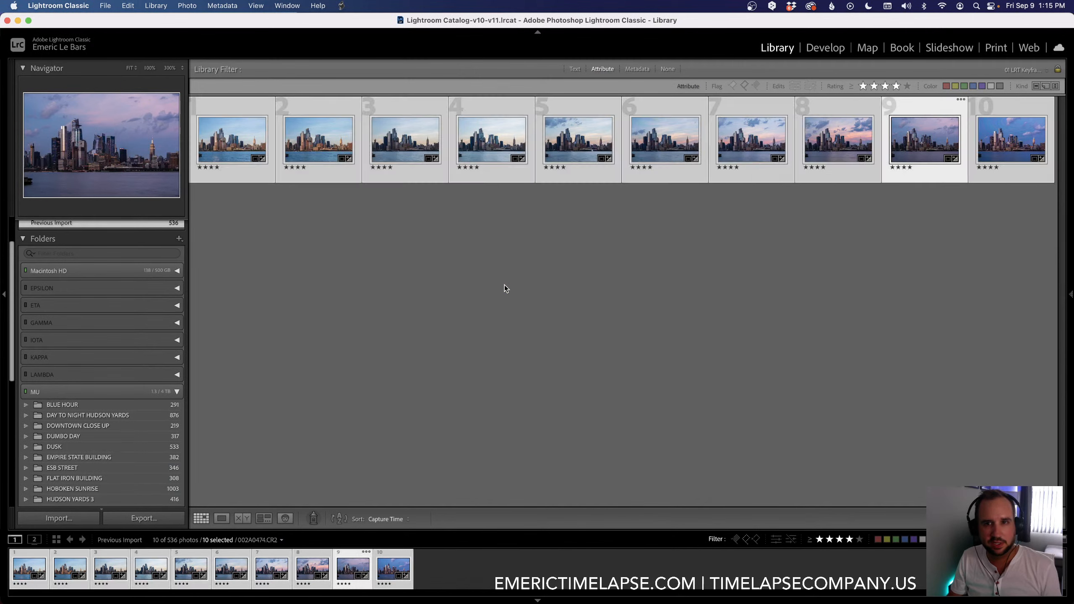
pyautogui.press('super+s')
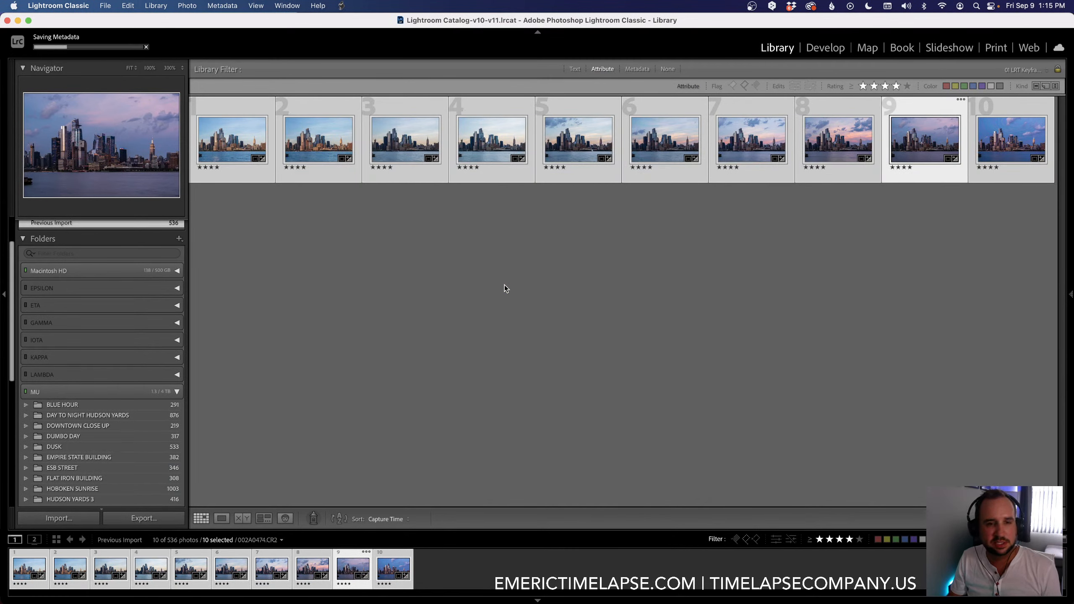
# Step: Switch to LRTimelapse and run Auto Transition on the HUDSON YARDS ESB SUNSET sequence
pyautogui.press('super+Tab')
pyautogui.press('super+Tab')
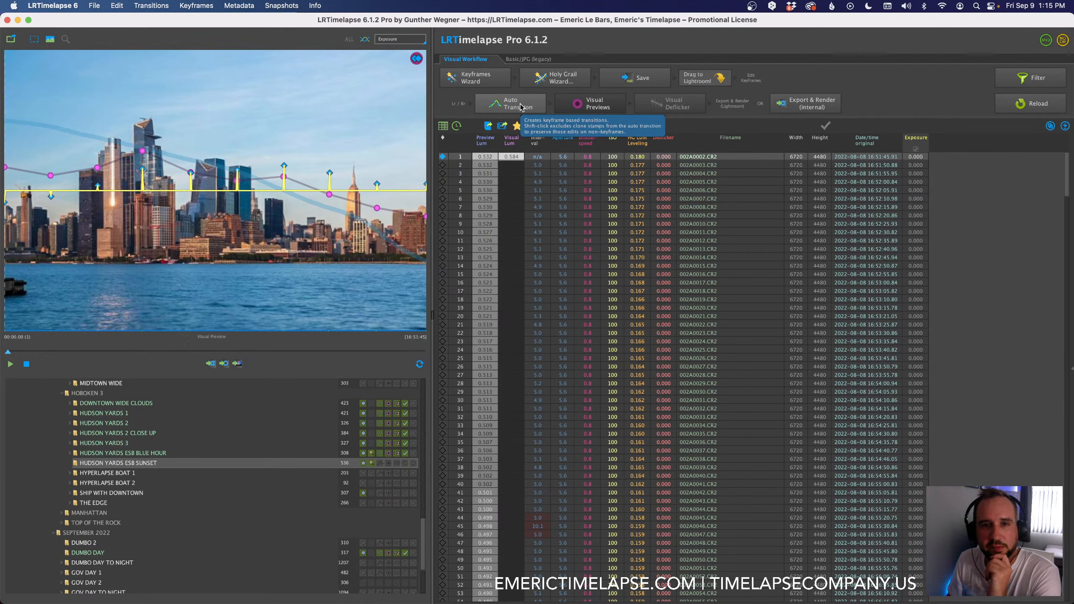
pyautogui.click(521, 107)
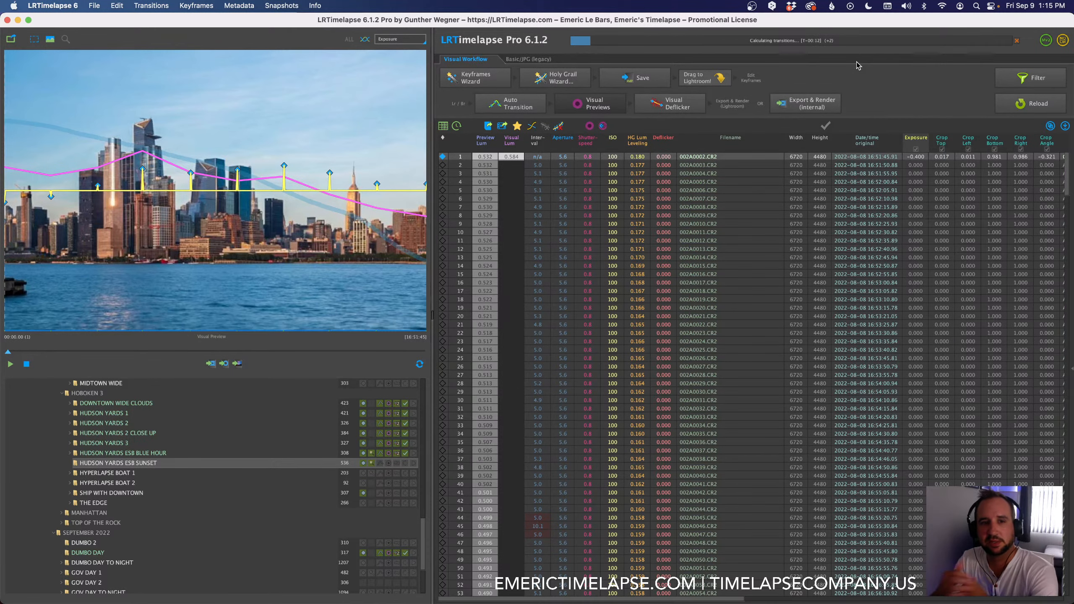
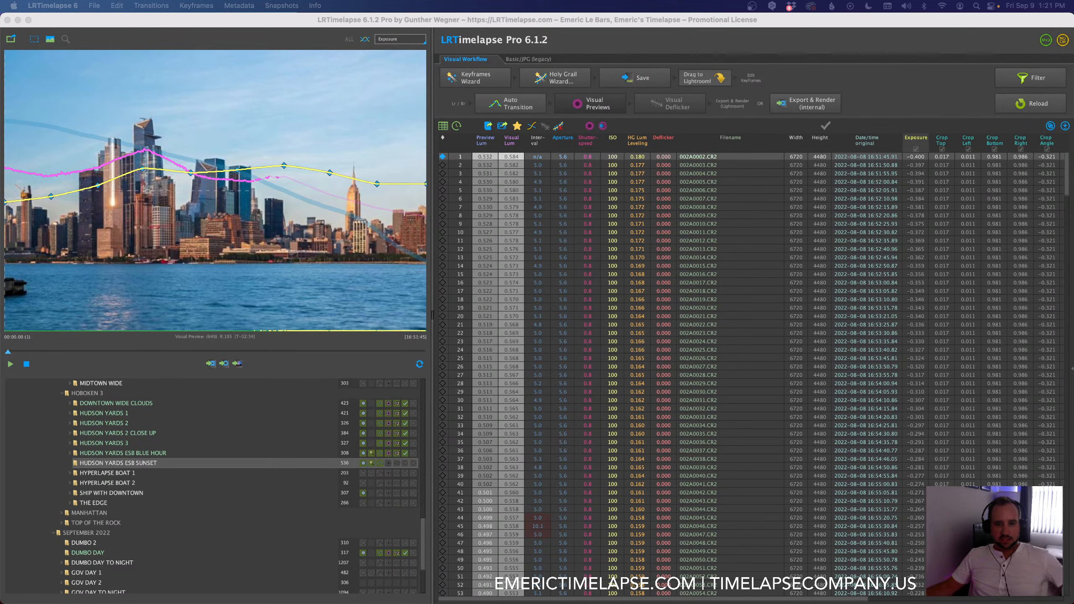
# Step: Inspect the highlighted irregular shooting intervals in the HUDSON YARDS ESB SUNSET frame list, including frames 45 and 60
pyautogui.click(537, 525)
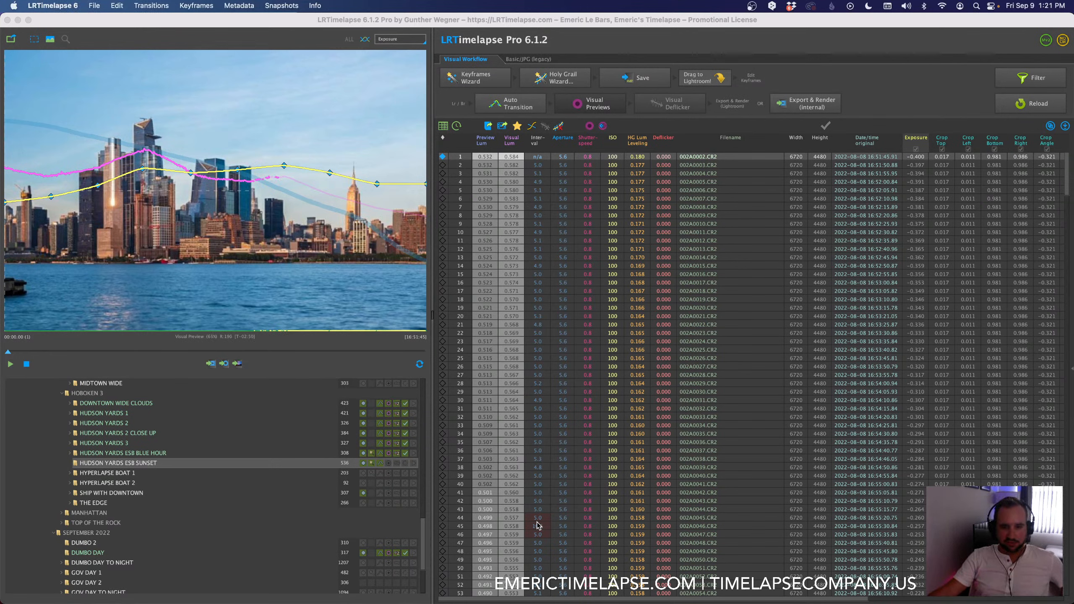
pyautogui.scroll(-10, 537, 526)
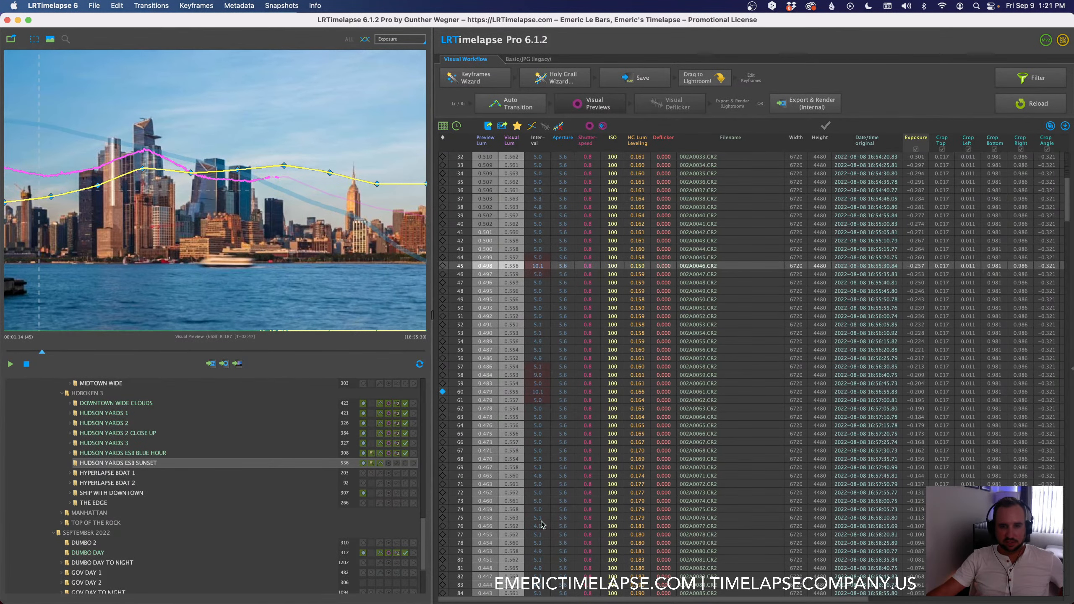
pyautogui.click(540, 392)
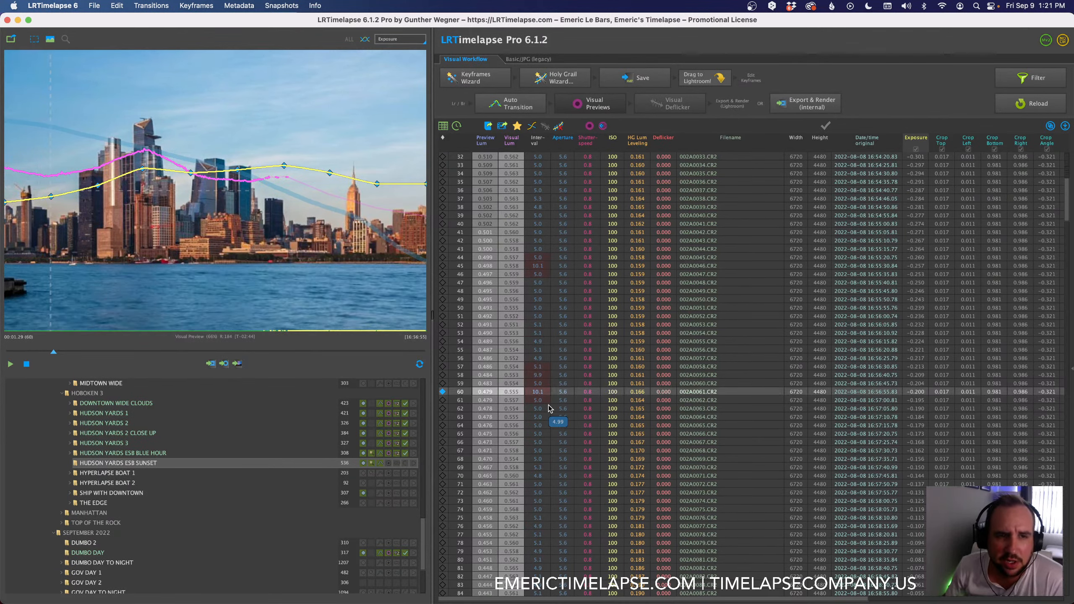
pyautogui.scroll(-20, 548, 406)
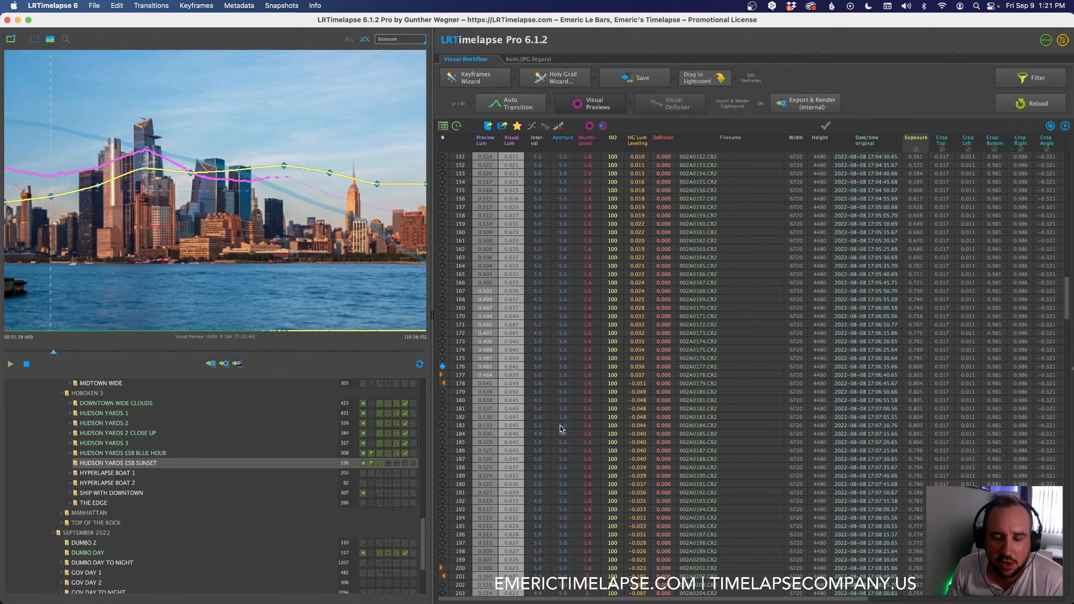
pyautogui.scroll(-20, 560, 426)
pyautogui.scroll(20, 560, 428)
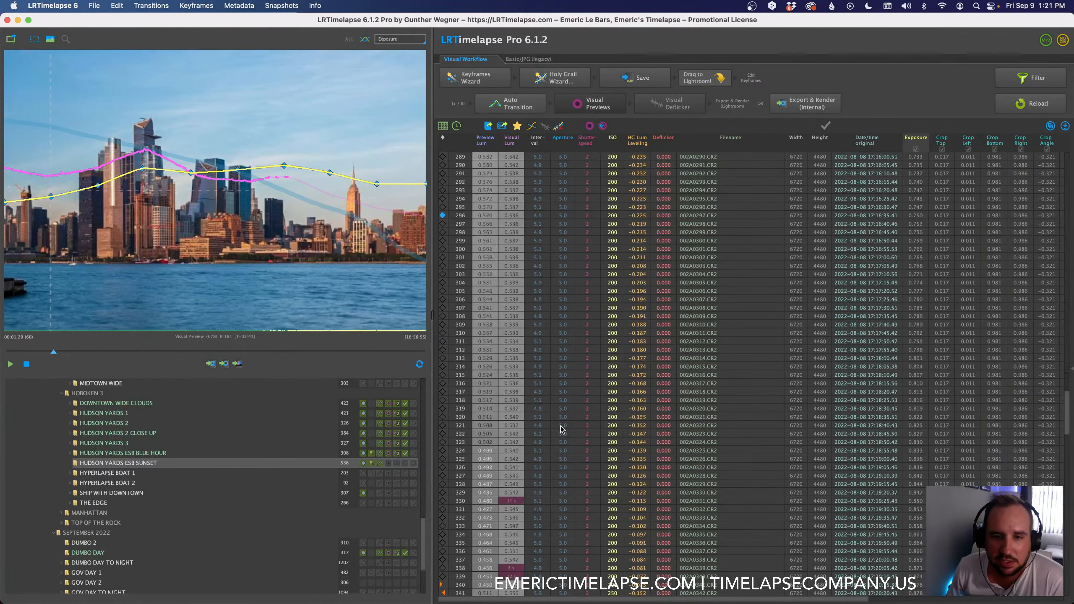
pyautogui.scroll(-10, 560, 429)
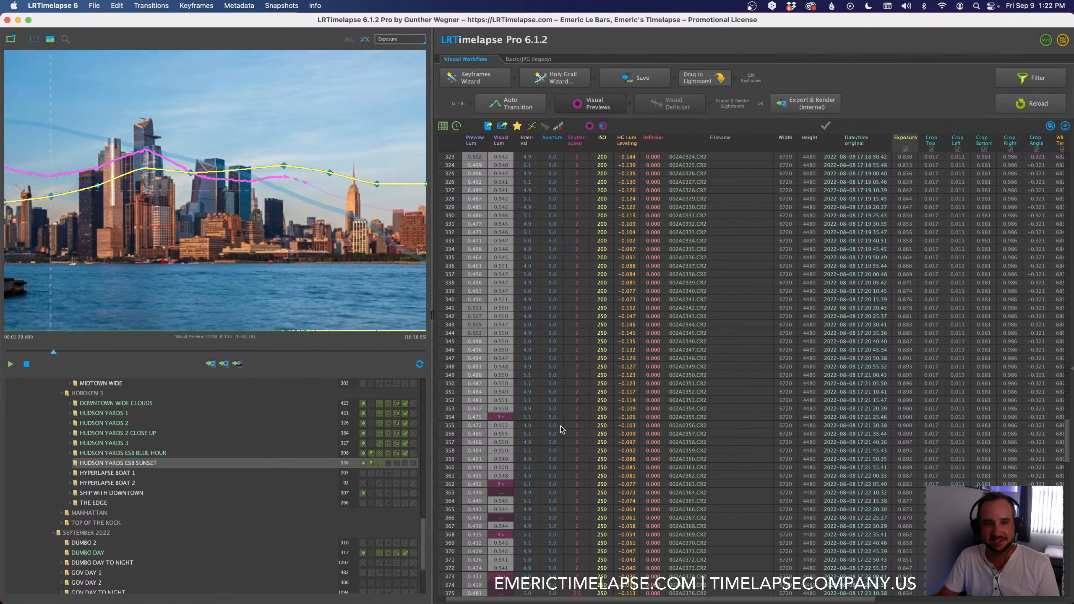
# Step: Switch to Chrome, open the courses page on emerictimelapse.com and look over the listed courses
pyautogui.press('super+Tab')
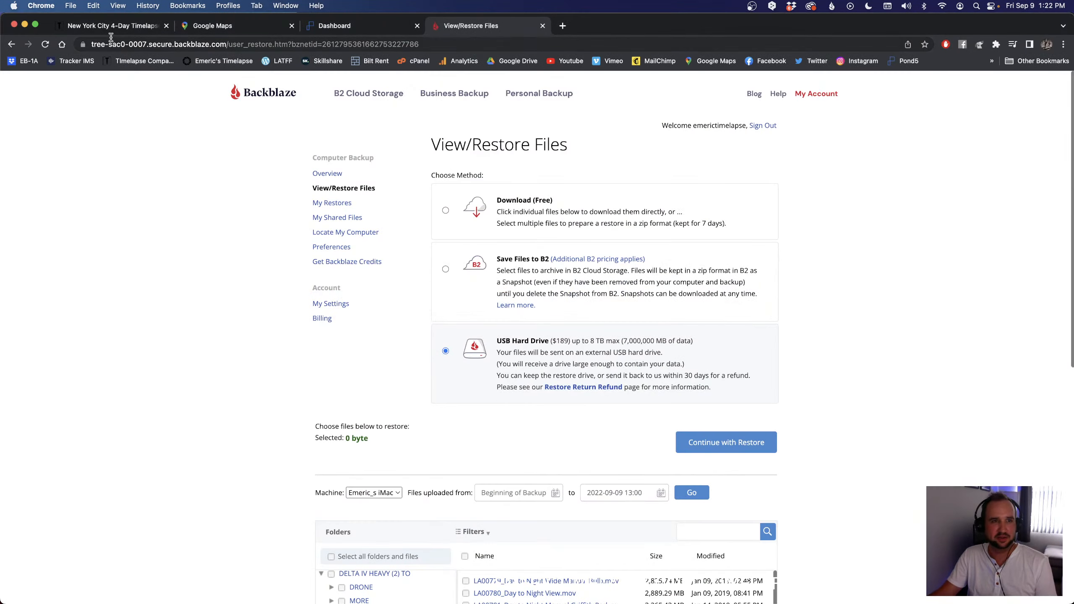
pyautogui.click(563, 39)
pyautogui.write('emerictimelapse.com')
pyautogui.press('Return')
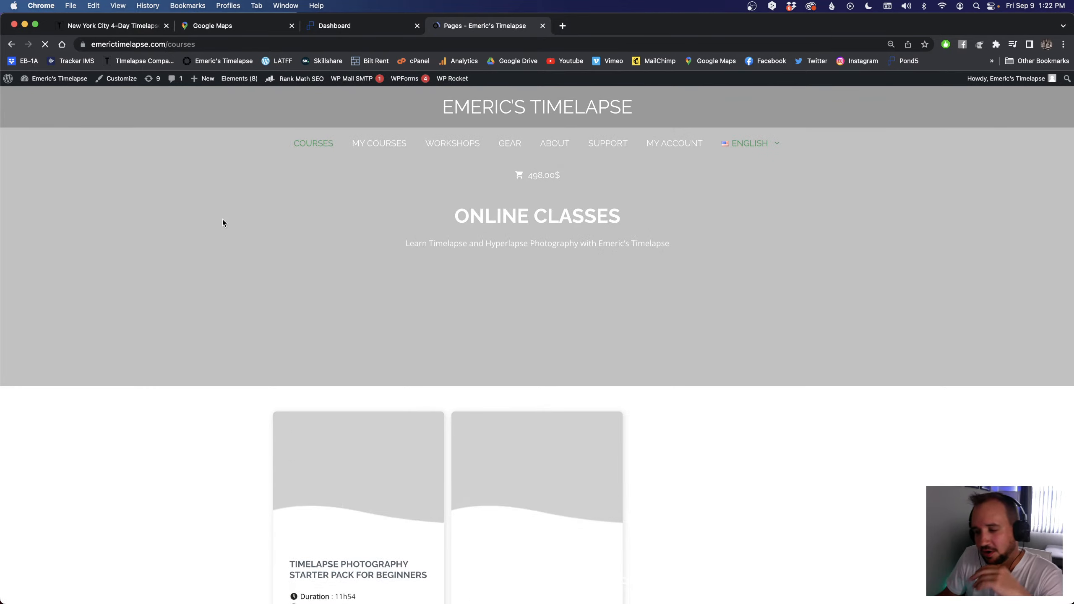
pyautogui.scroll(-5, 255, 226)
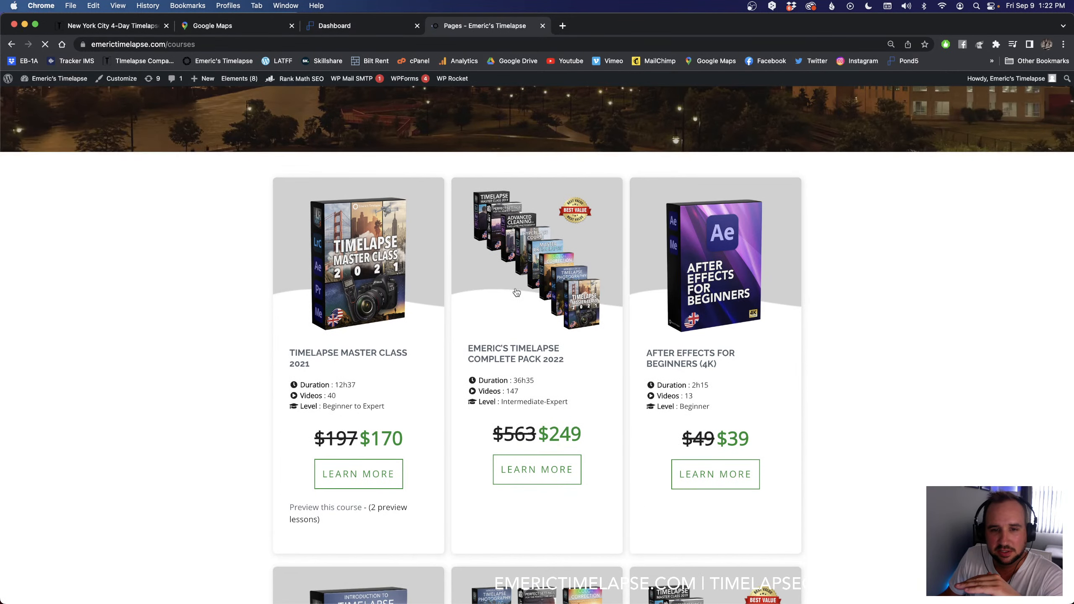
# Step: Open the Emeric's Timelapse Complete Pack 2022 course and highlight its duration value
pyautogui.click(516, 293)
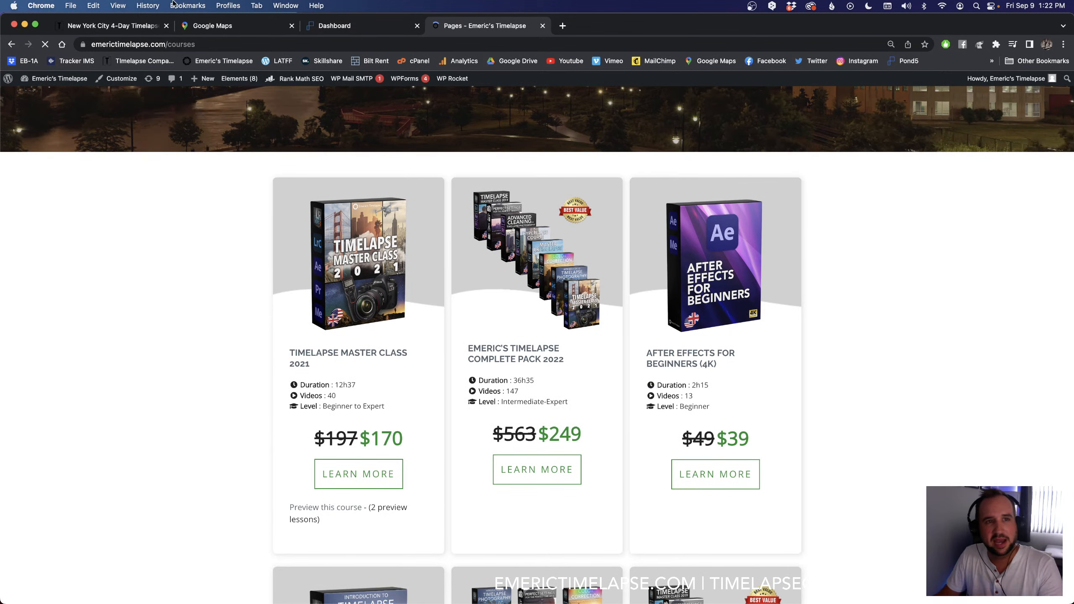
pyautogui.click(200, 49)
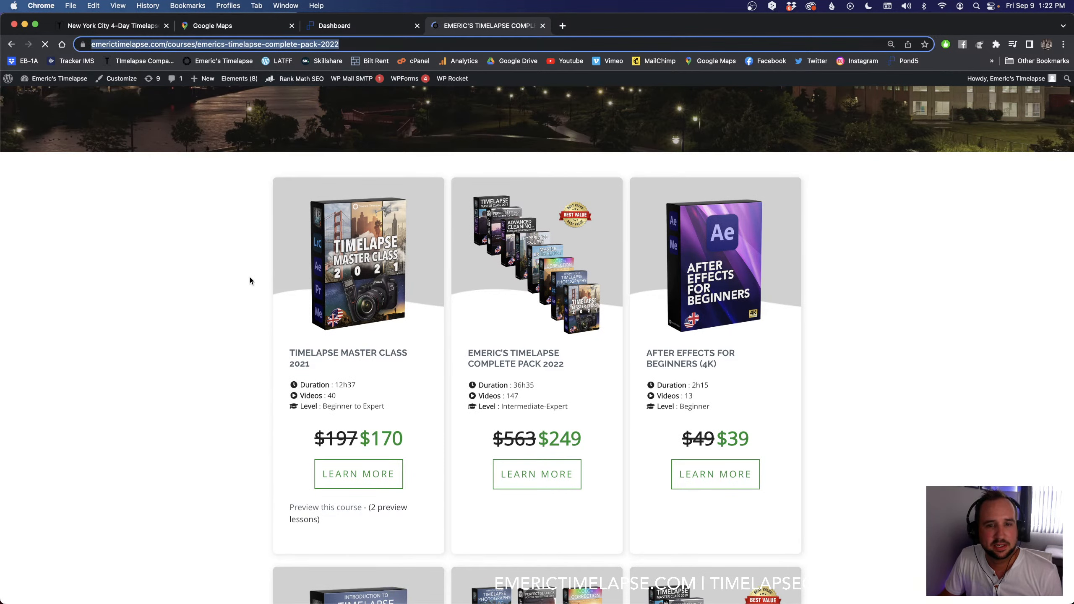
pyautogui.scroll(-3, 250, 280)
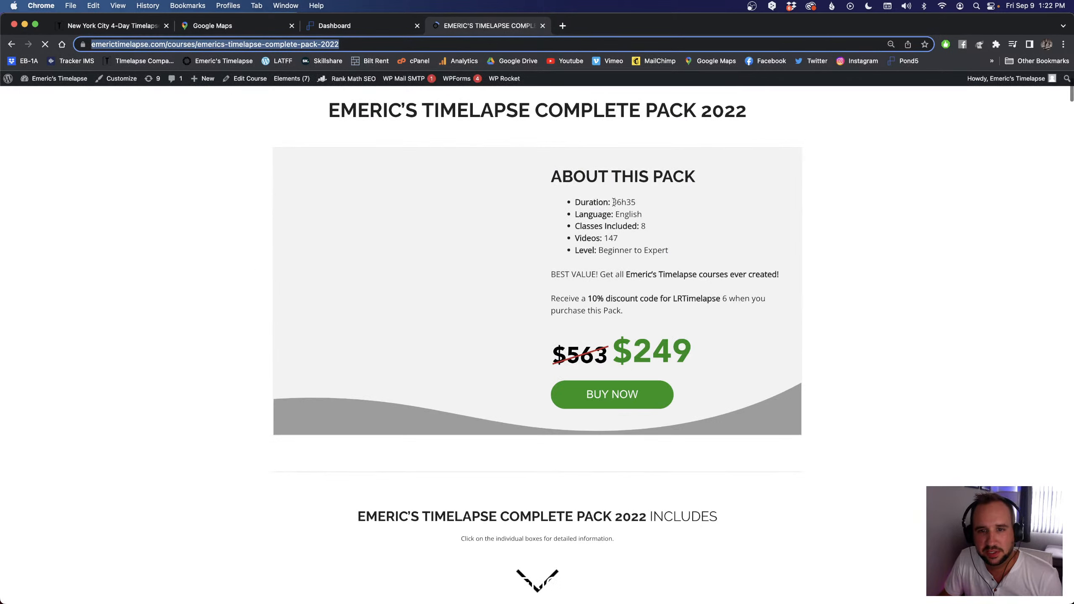
pyautogui.moveTo(613, 202); pyautogui.dragTo(637, 204)
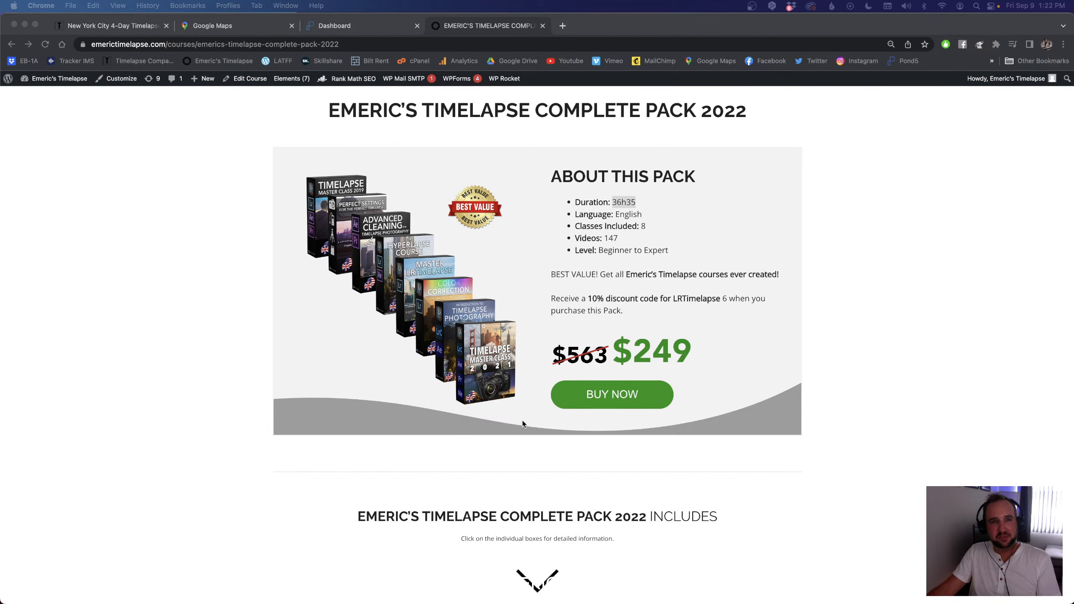
# Step: Clear the selection on the course page and return to the site's Courses overview
pyautogui.click(175, 254)
pyautogui.doubleClick(176, 254)
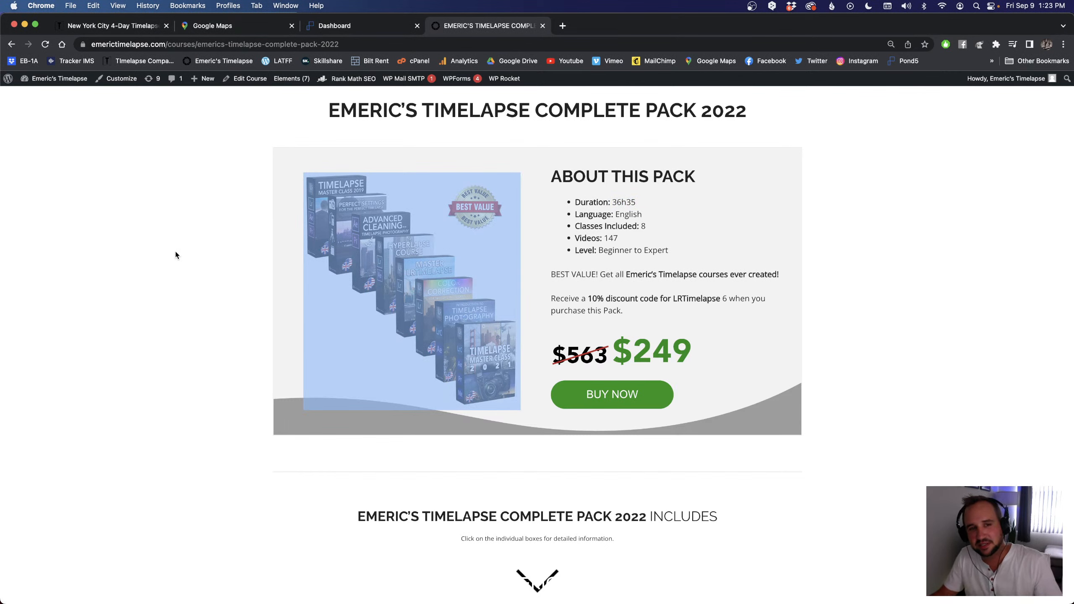
pyautogui.click(176, 254)
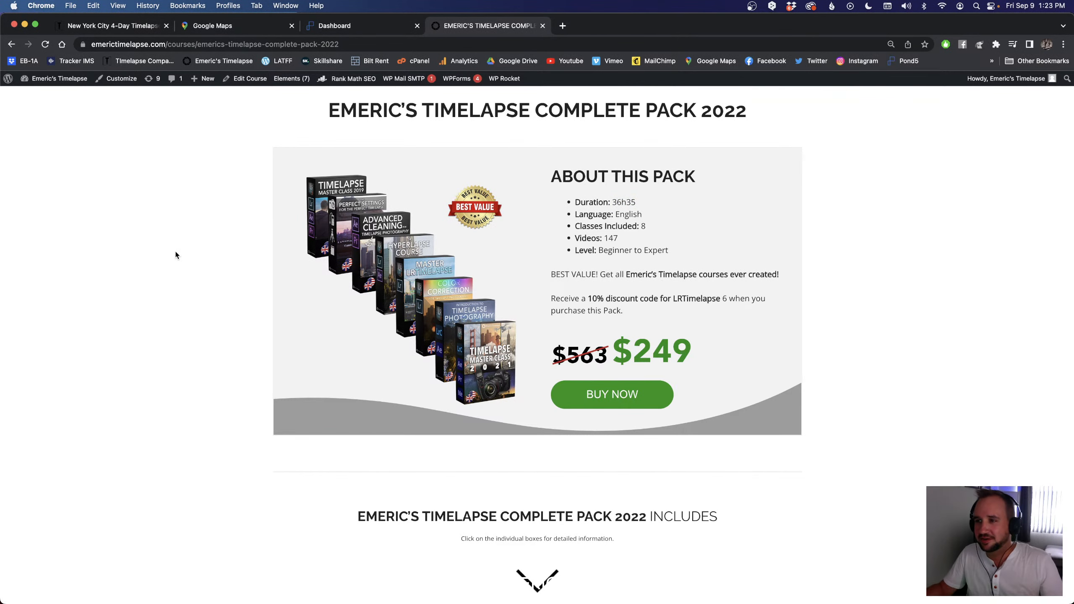
pyautogui.scroll(3, 230, 286)
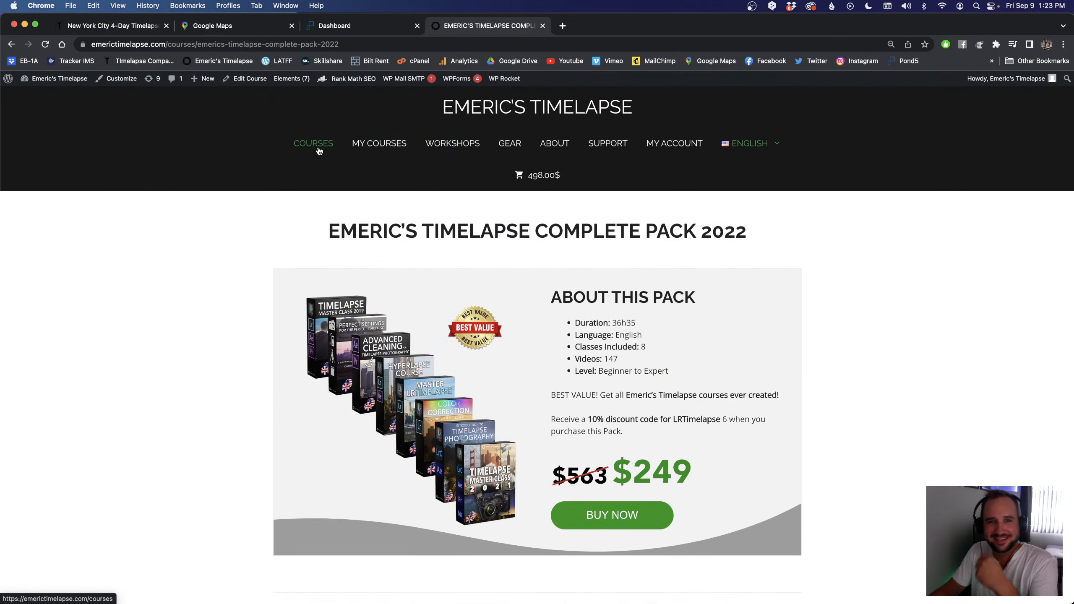
pyautogui.click(320, 147)
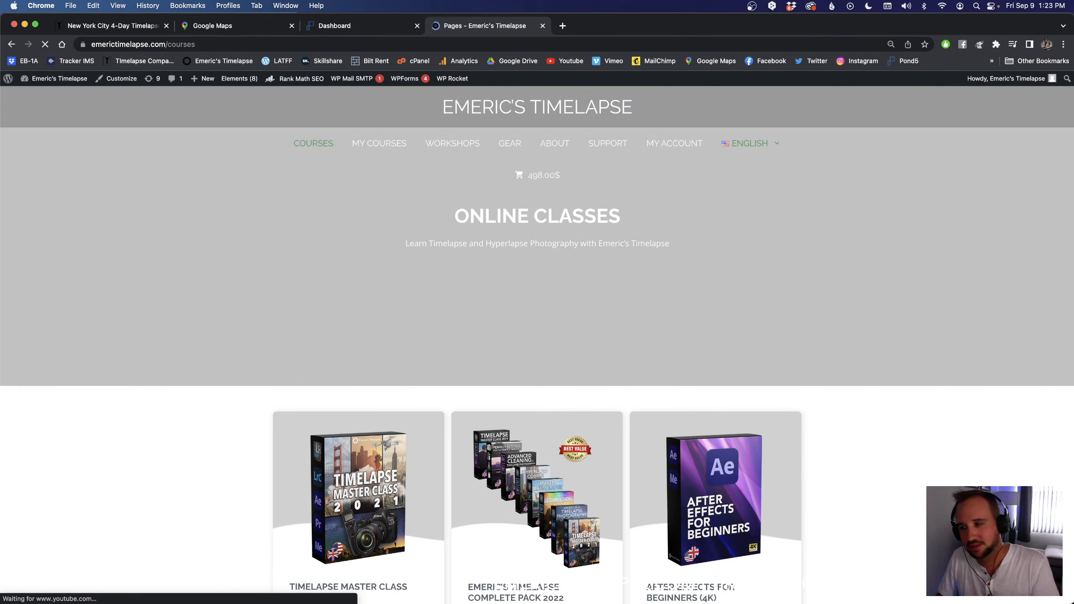
# Step: Switch back to LRTimelapse and scrub the sunset sequence's visual previews from the start to about frame 415
pyautogui.press('super+Tab')
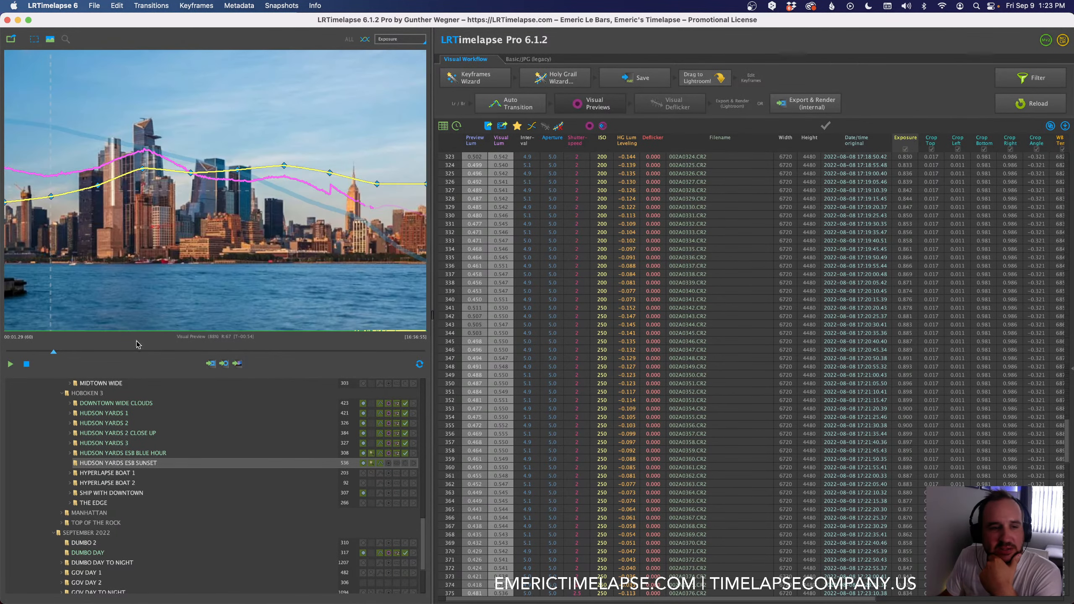
pyautogui.moveTo(53, 352); pyautogui.dragTo(12, 357)
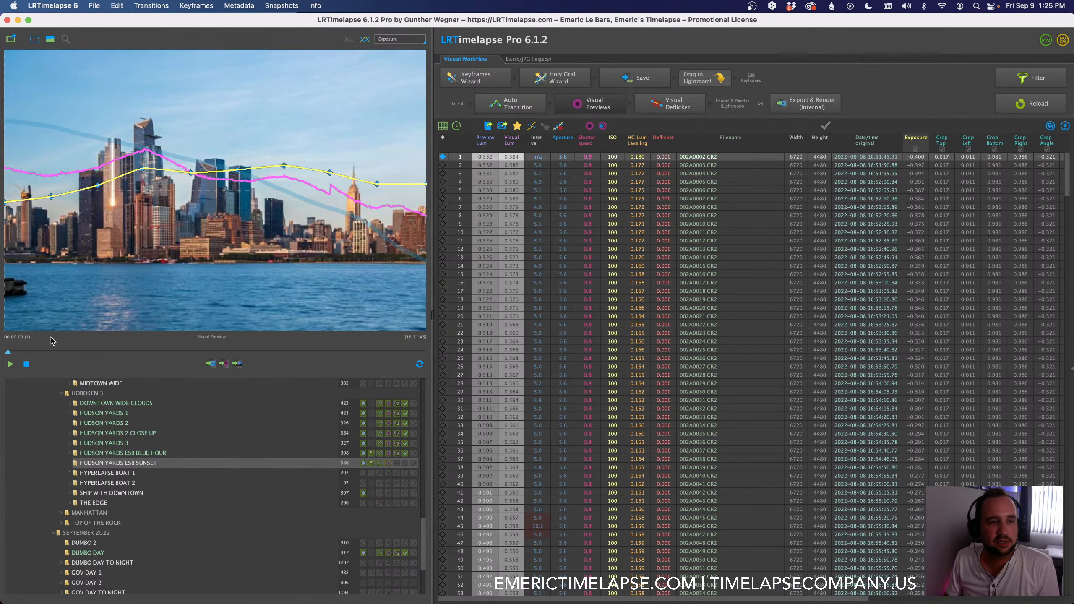
pyautogui.moveTo(9, 353); pyautogui.dragTo(352, 350)
pyautogui.moveTo(329, 345); pyautogui.dragTo(329, 343)
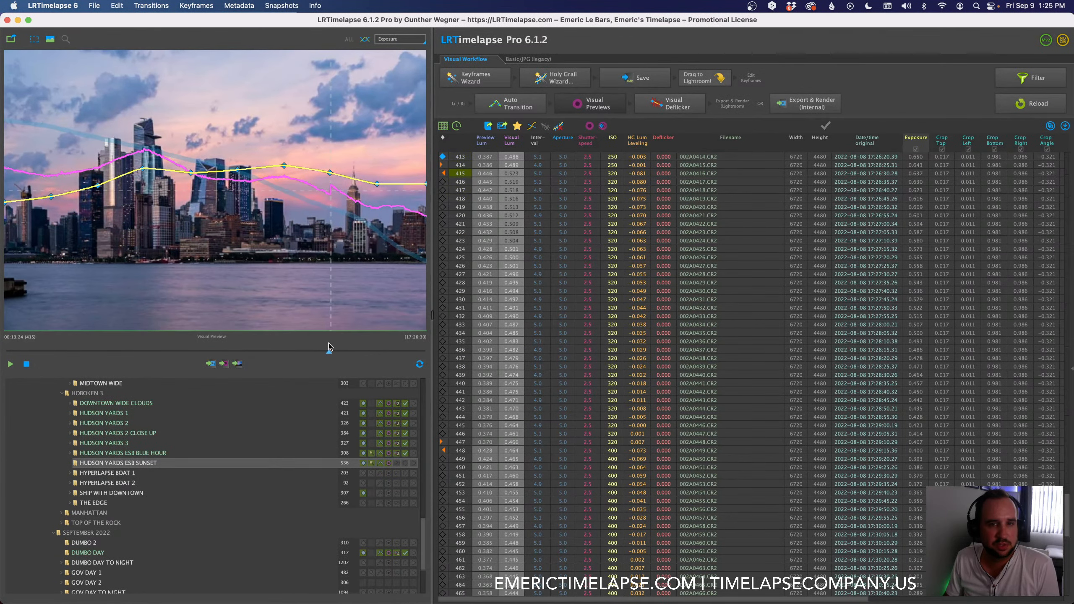
# Step: Compare the current frame with visual previews off and on, then play the sequence from near its beginning
pyautogui.click(583, 109)
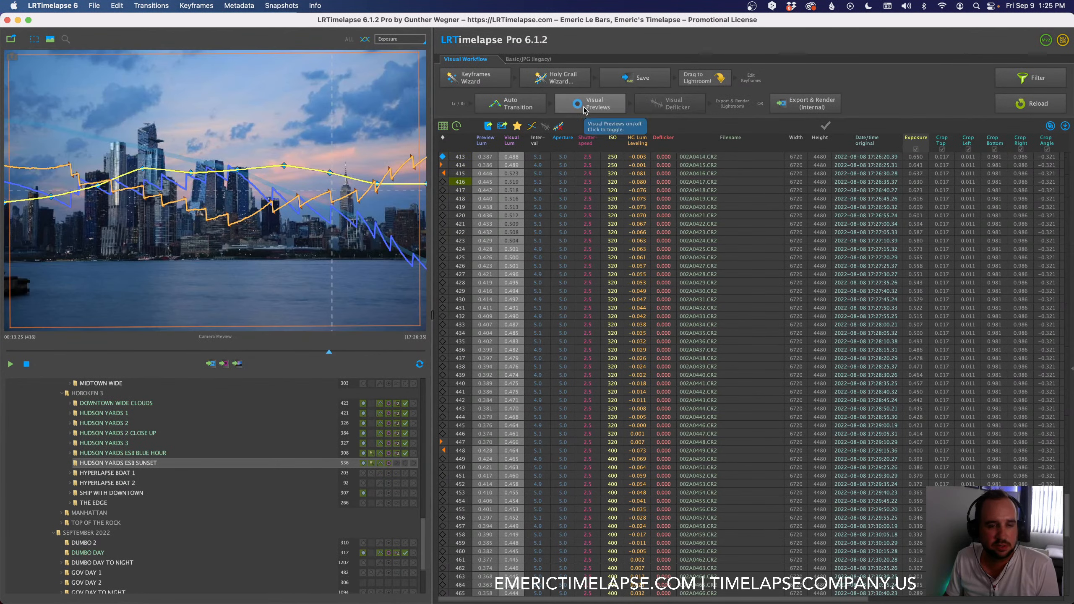
pyautogui.click(584, 109)
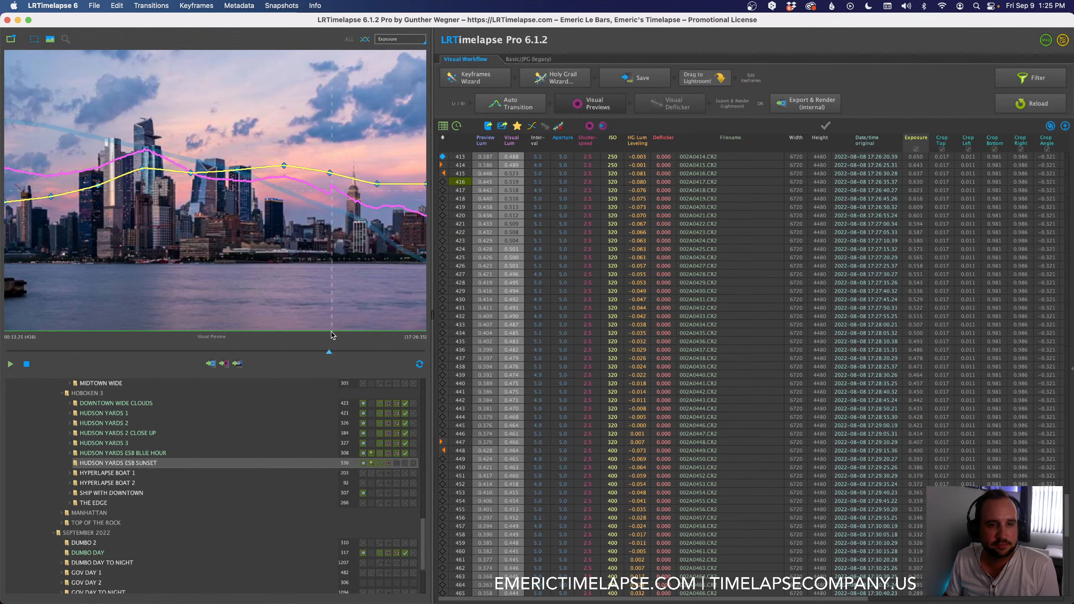
pyautogui.moveTo(329, 353); pyautogui.dragTo(9, 353)
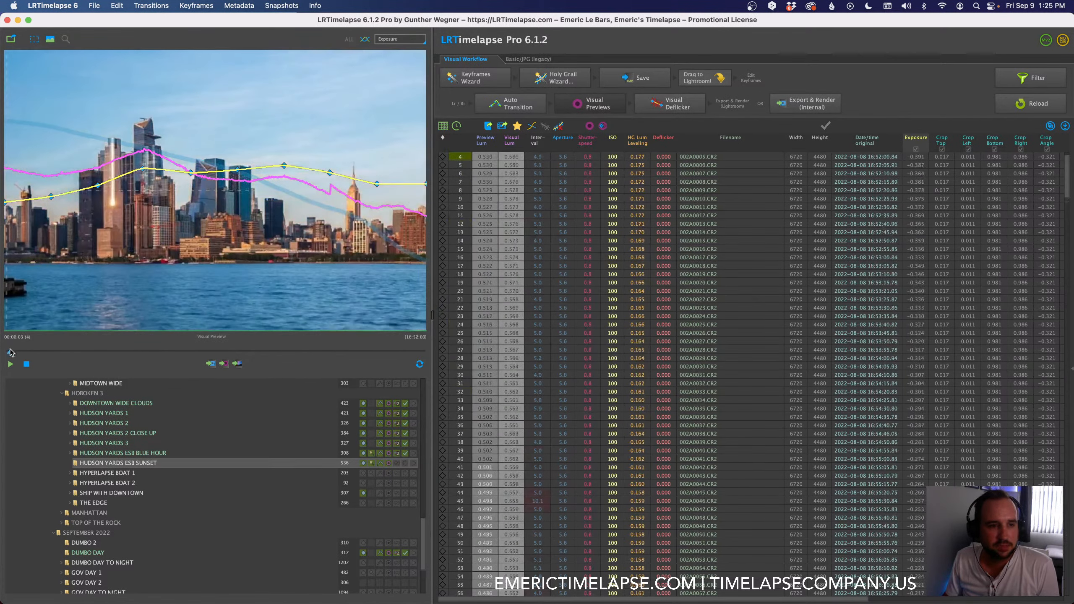
pyautogui.click(9, 366)
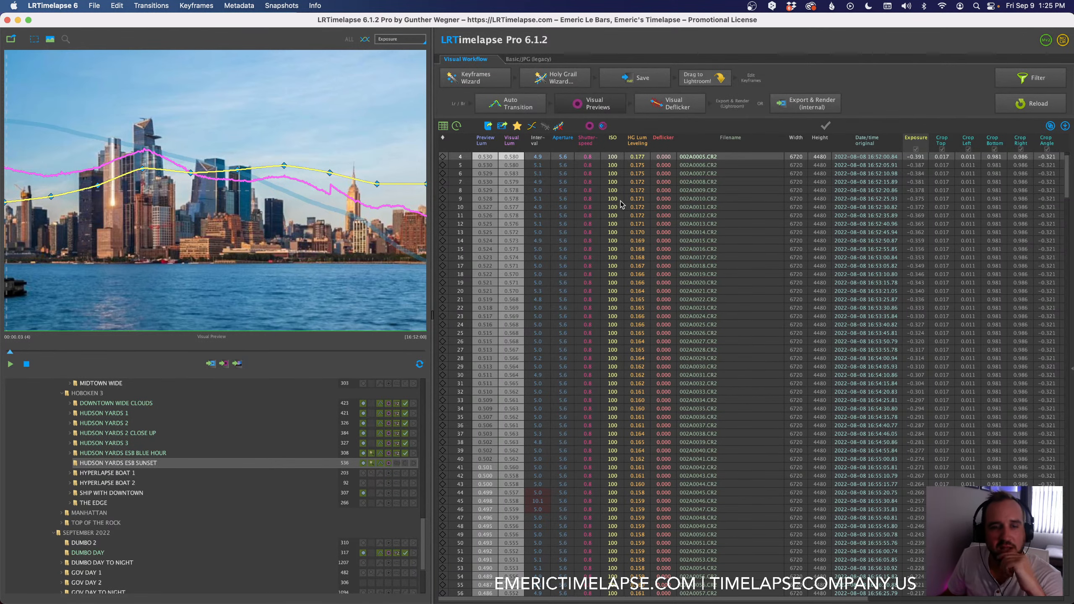
# Step: Apply Visual Deflicker to the sunset sequence with Smoothing at 20 and multi-pass deflicker of 2 passes
pyautogui.click(669, 103)
pyautogui.moveTo(597, 151); pyautogui.dragTo(637, 155)
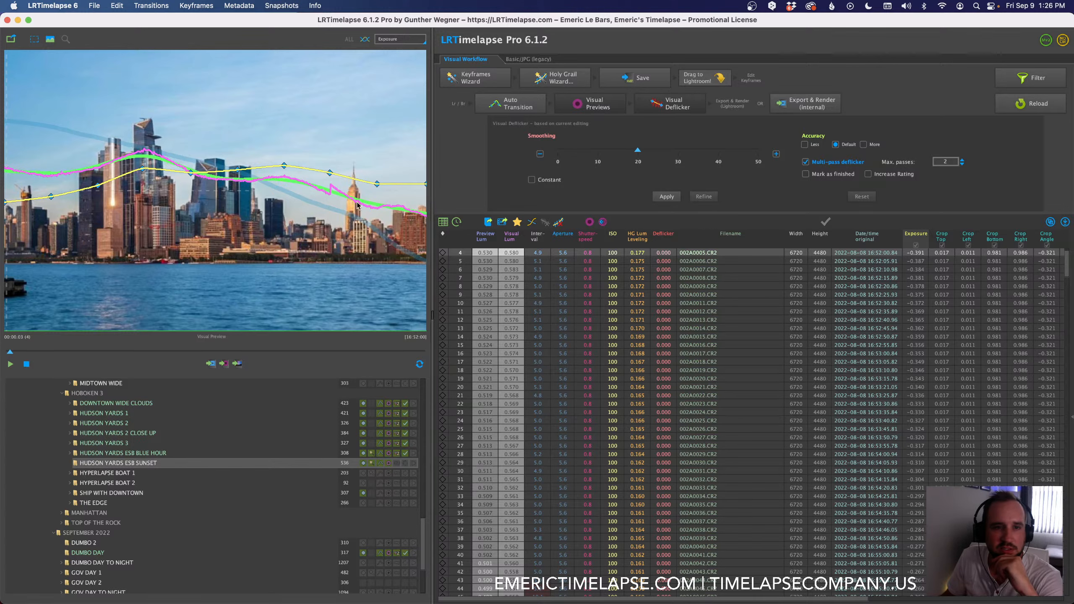
pyautogui.click(667, 197)
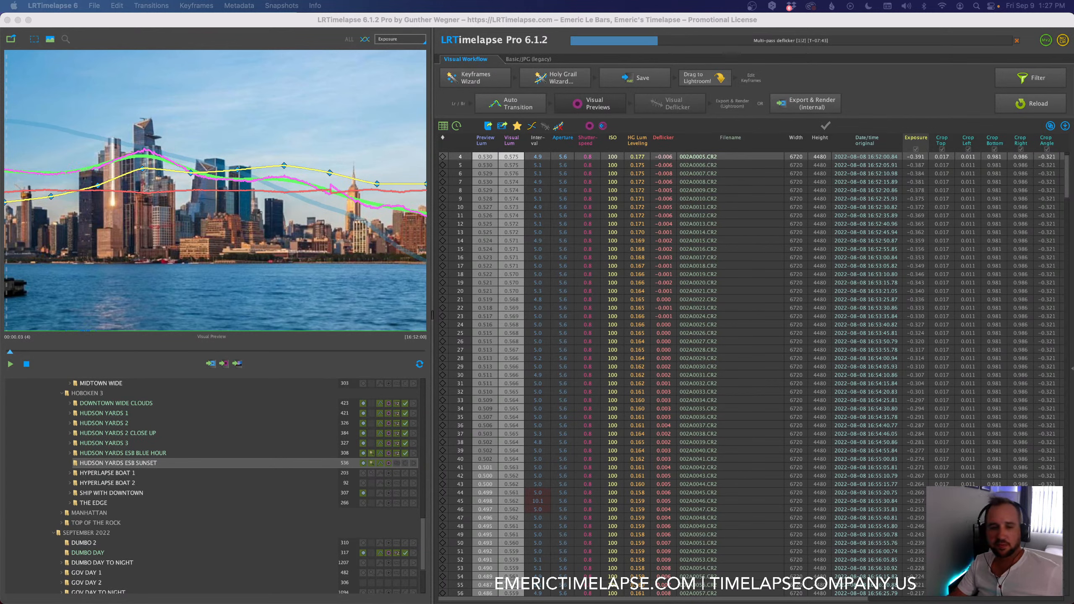
# Step: Switch to Chrome and browse the courses and packs on the Online Classes page
pyautogui.press('super+Tab')
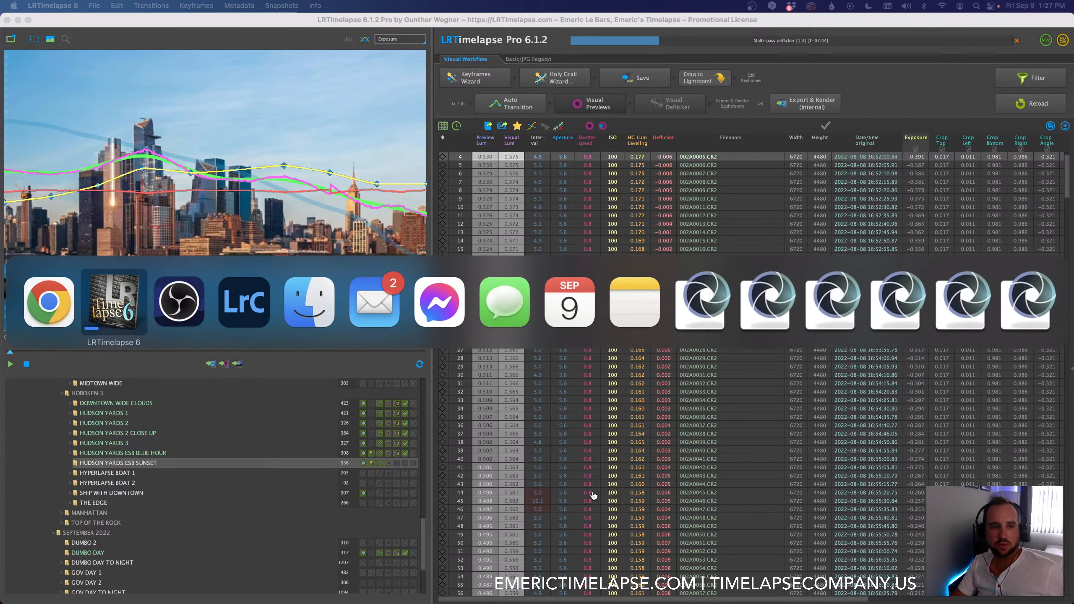
pyautogui.click(46, 309)
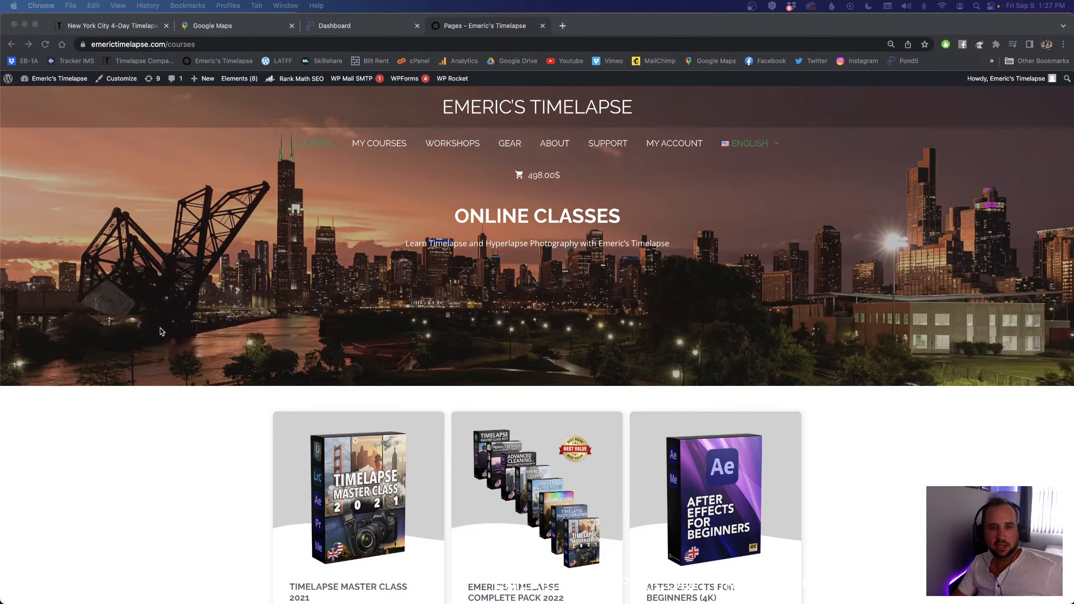
pyautogui.scroll(-5, 48, 310)
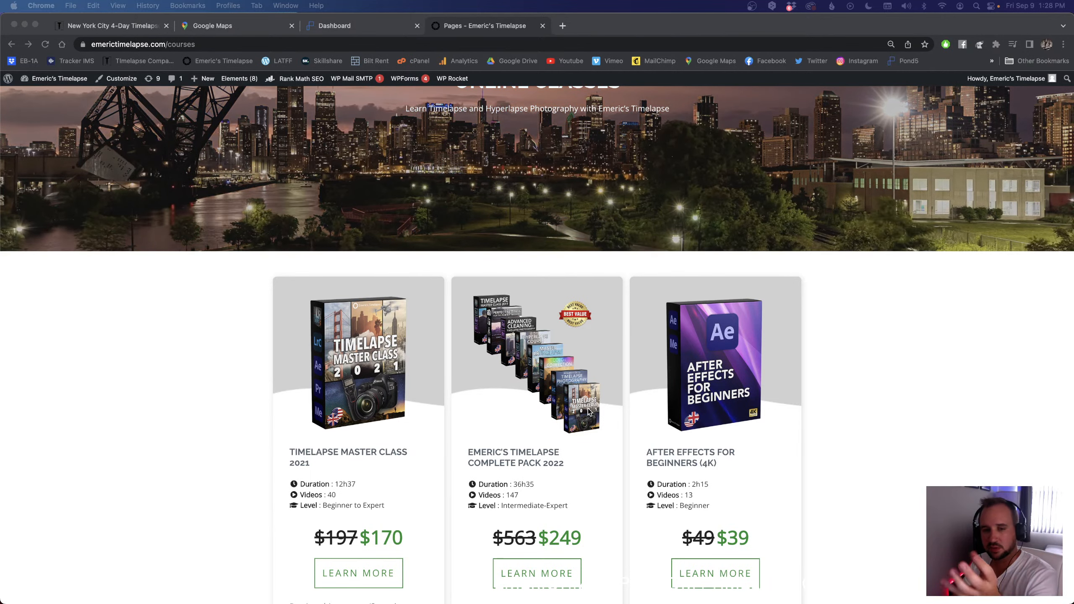
pyautogui.scroll(-8, 588, 411)
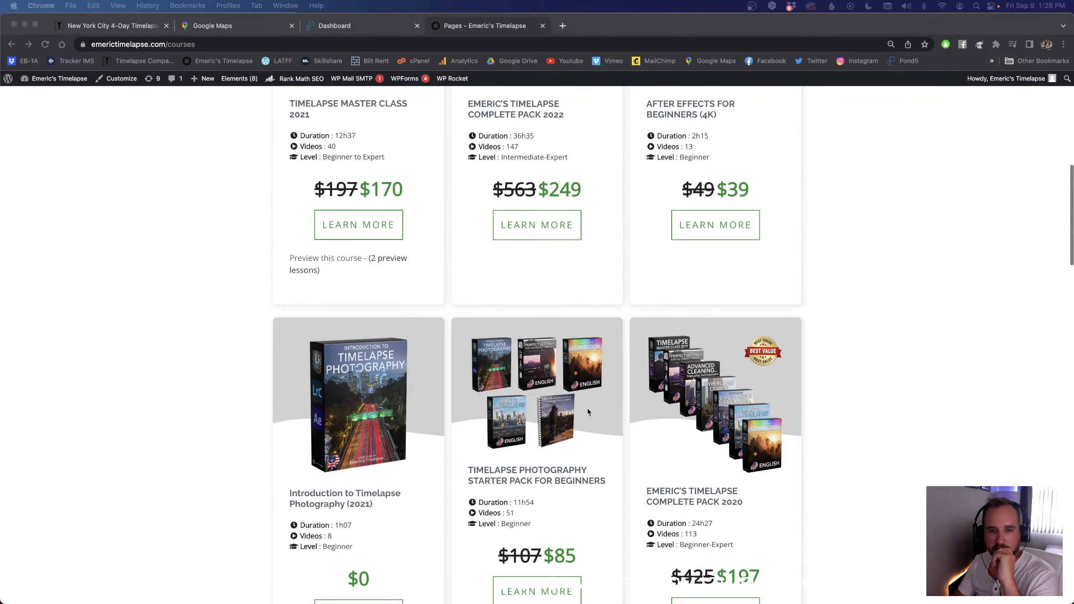
pyautogui.scroll(-1, 588, 411)
pyautogui.scroll(3, 588, 412)
pyautogui.scroll(1, 588, 411)
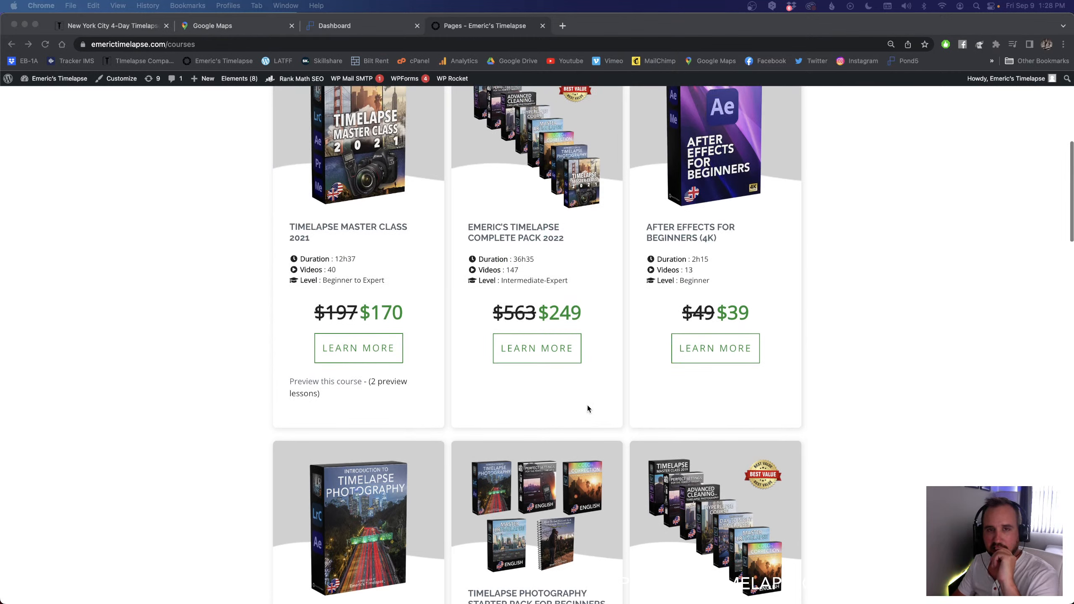
# Step: Open YouTube in a new browser tab and go to the signed-in account's own channel
pyautogui.click(561, 27)
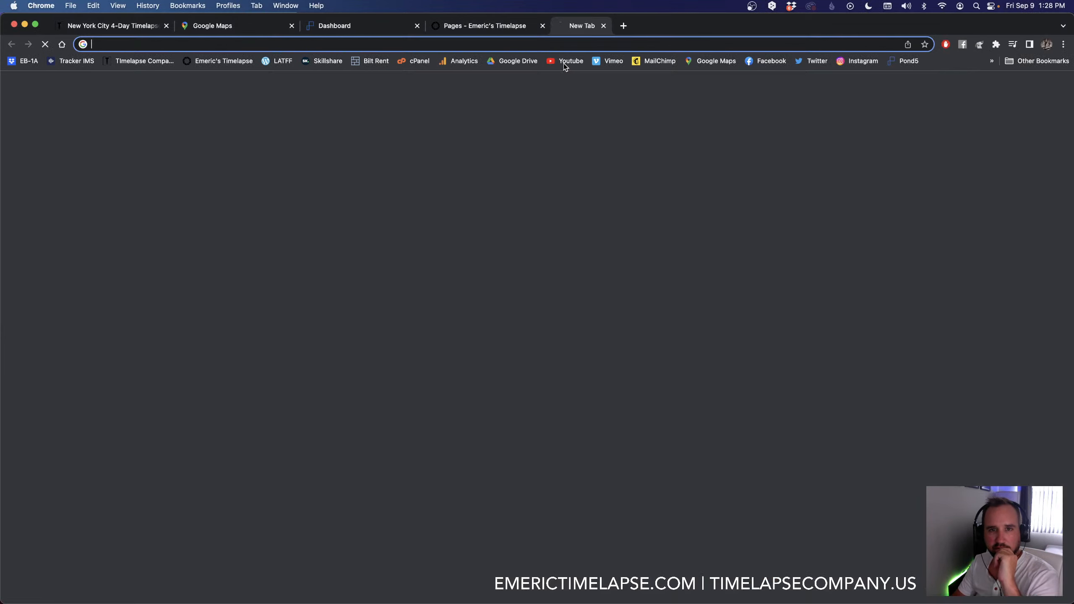
pyautogui.click(566, 62)
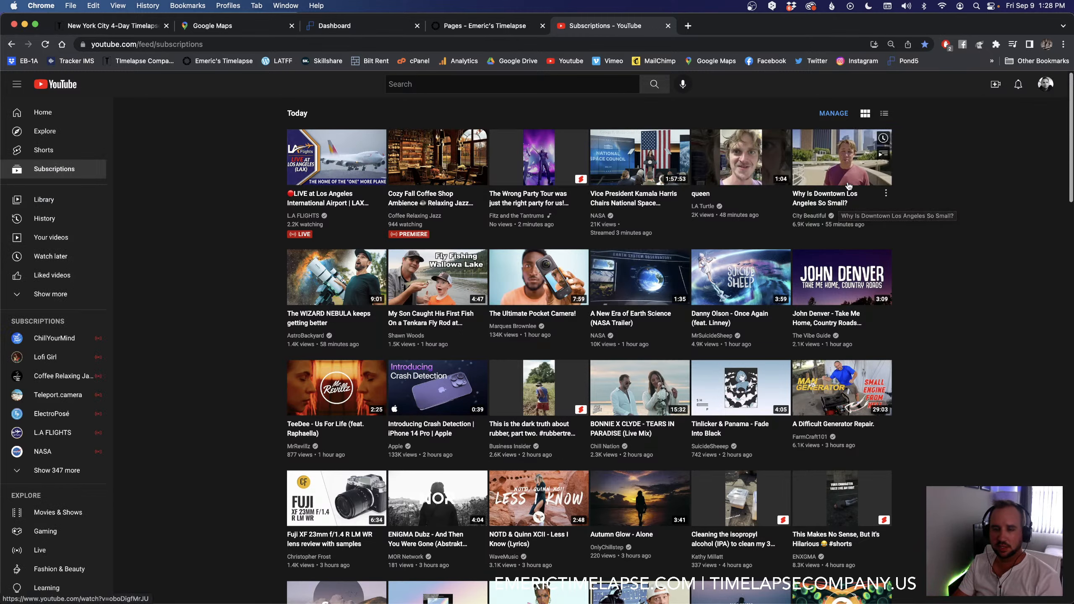
pyautogui.click(1043, 84)
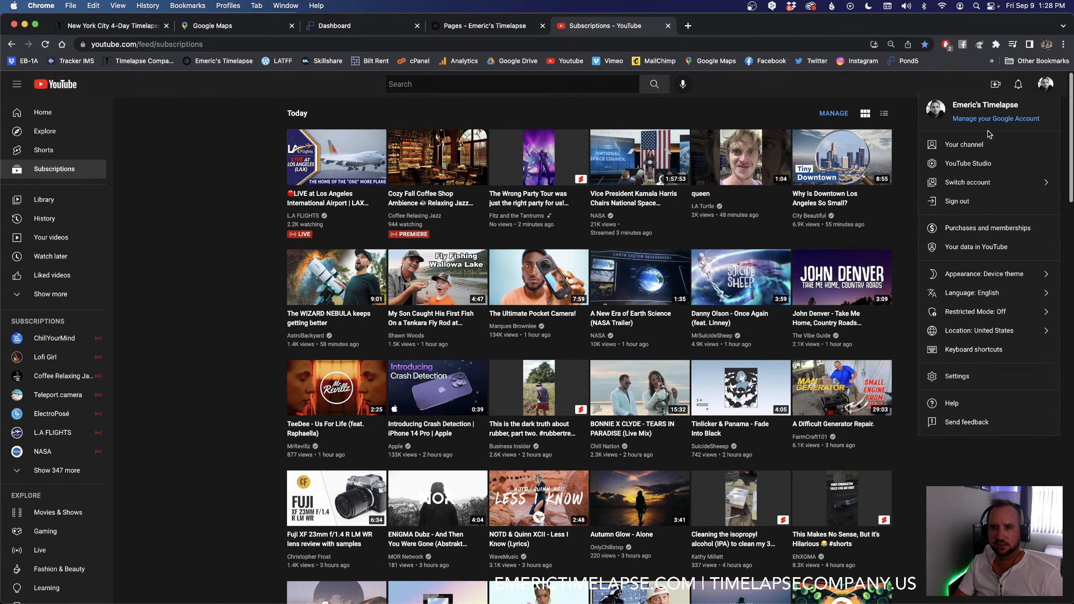
pyautogui.click(972, 142)
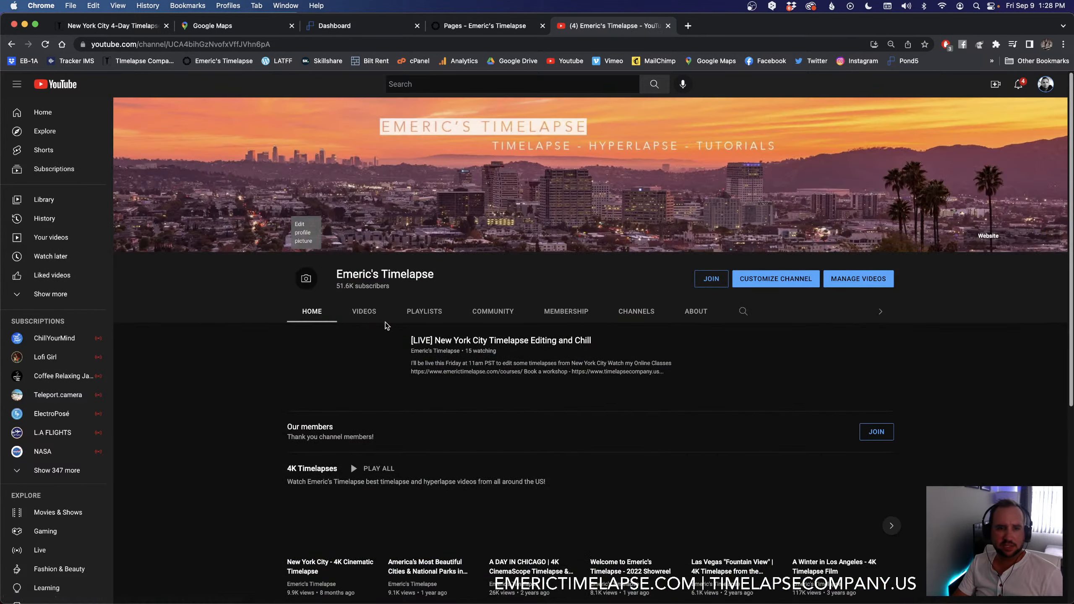
# Step: Show the channel's Videos list and look through the uploads, checking the courses page in between
pyautogui.click(365, 312)
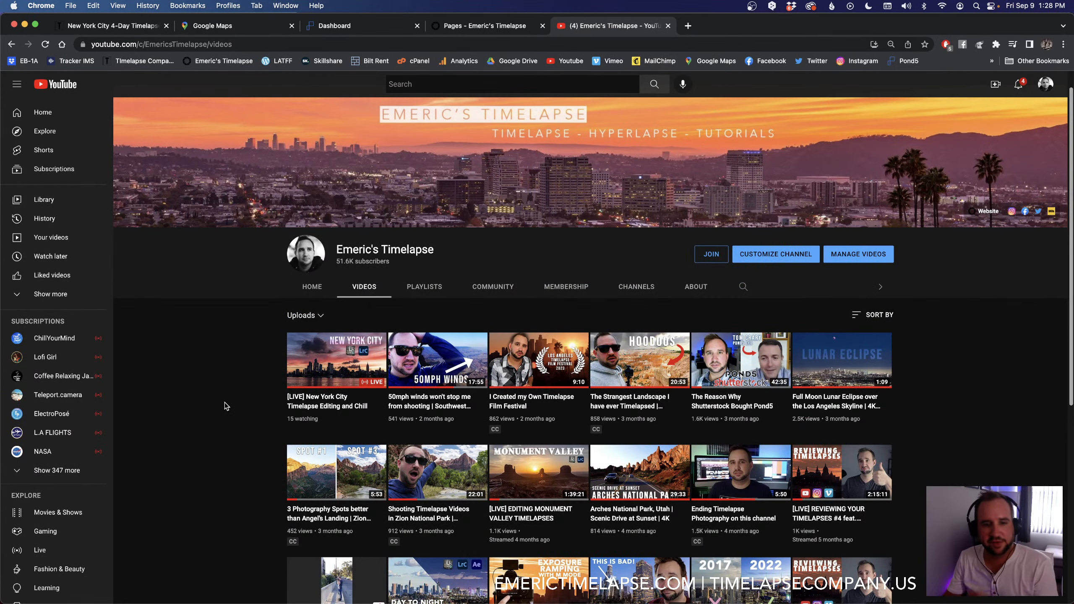
pyautogui.scroll(-4, 225, 405)
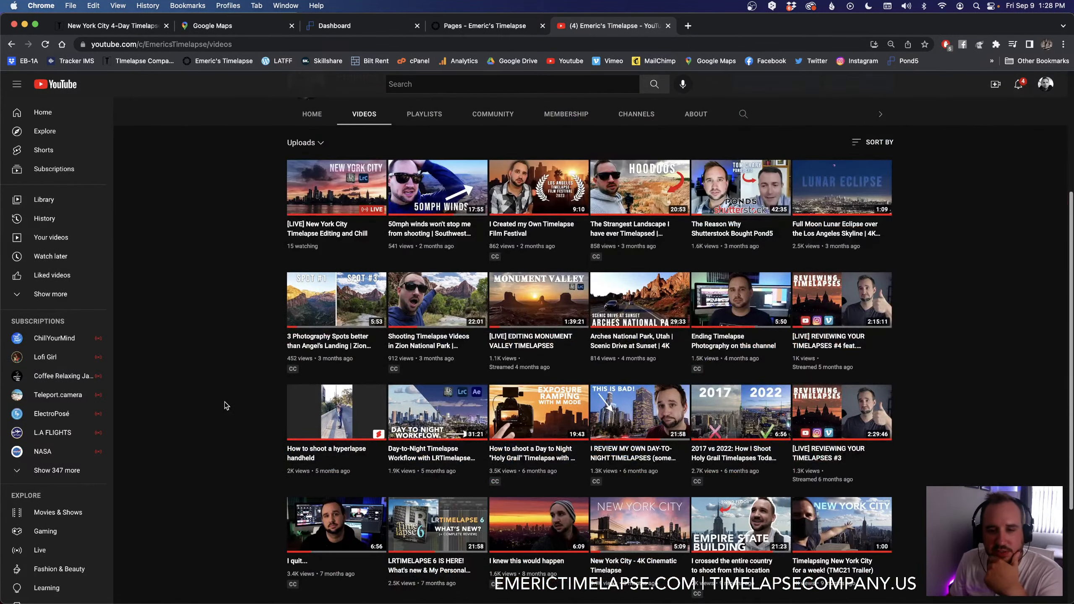
pyautogui.scroll(-1, 221, 398)
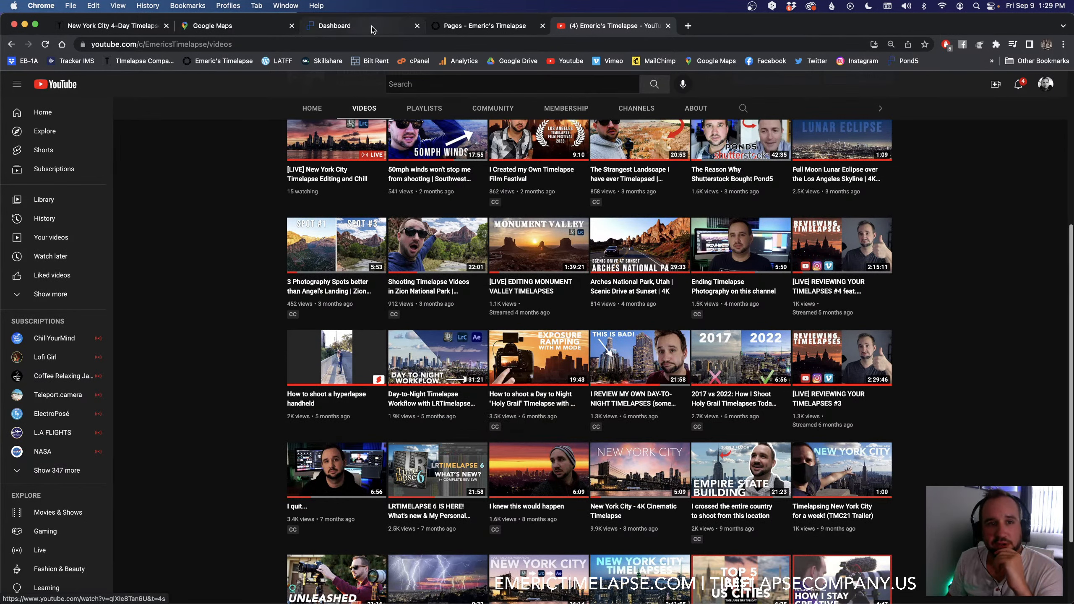
pyautogui.click(448, 27)
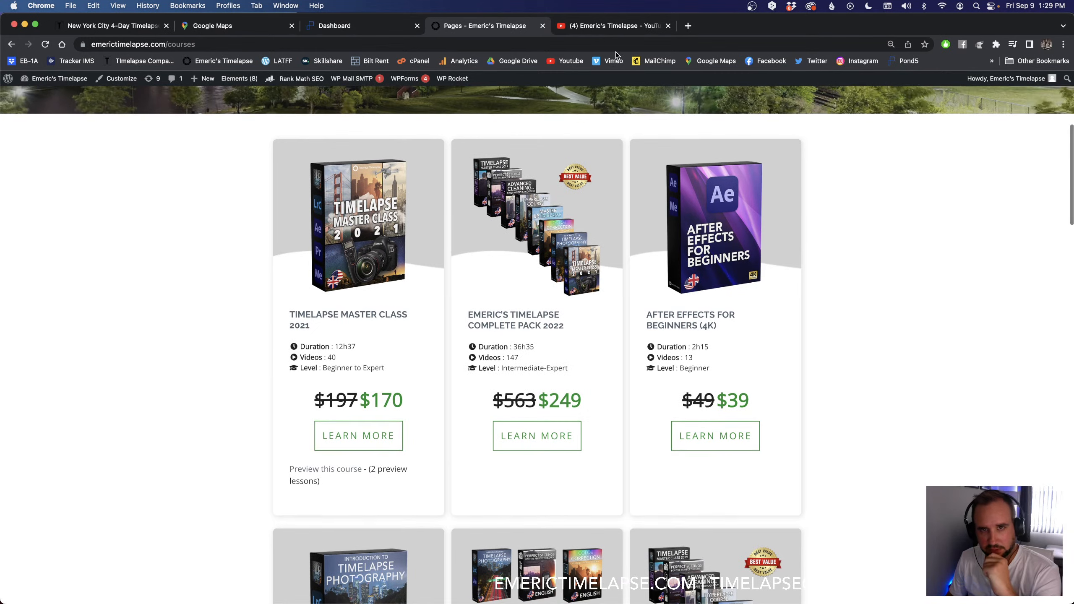
pyautogui.click(601, 28)
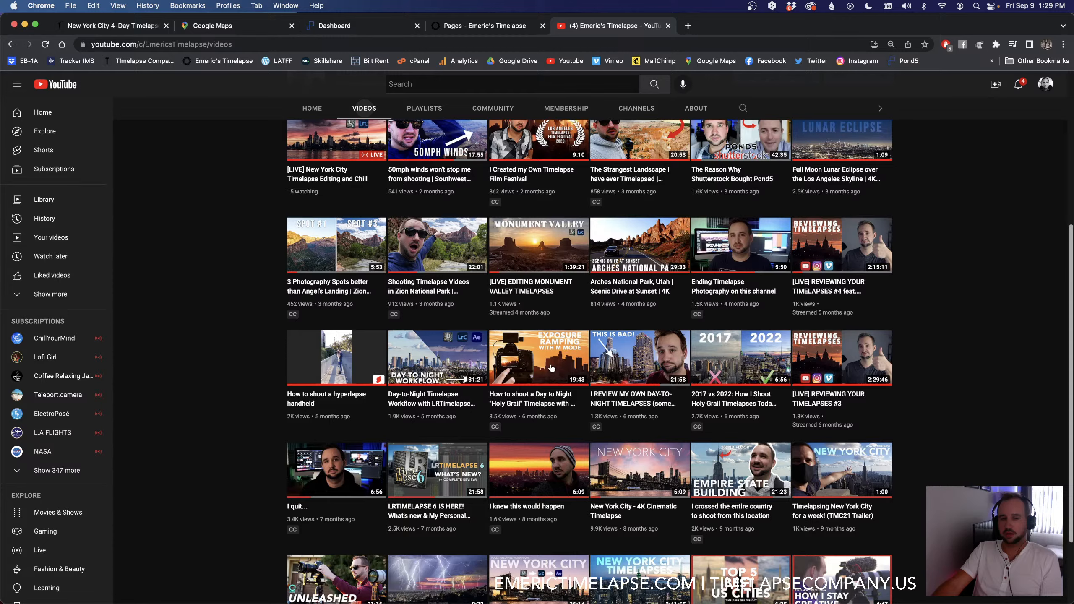
pyautogui.scroll(-1, 491, 408)
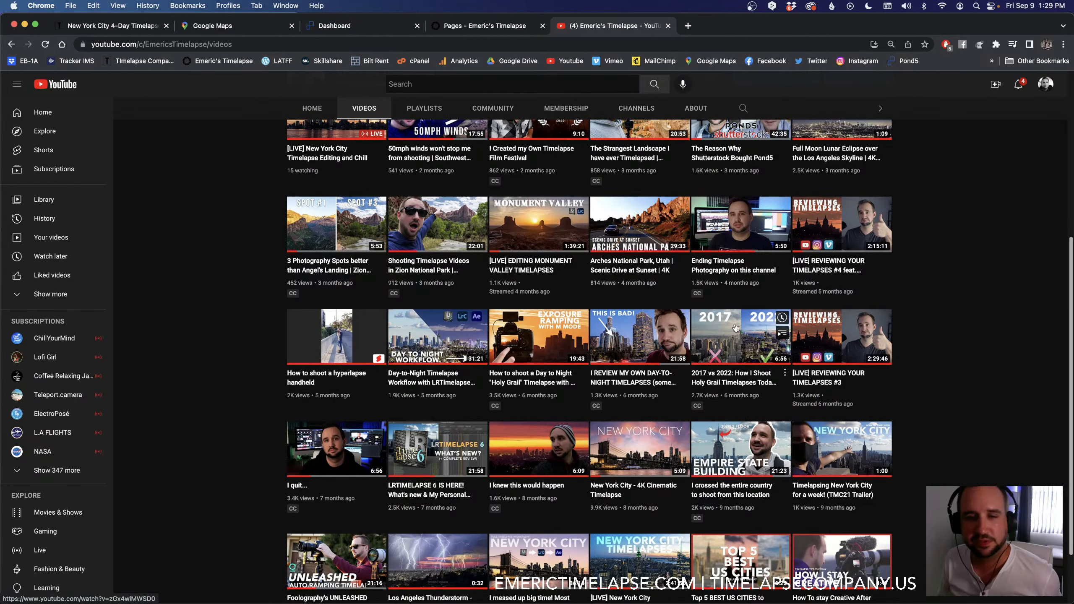
# Step: Open the video "2017 vs 2022: How I Shoot Holy Grail Timelapses Today", select its web address and pause playback
pyautogui.click(749, 357)
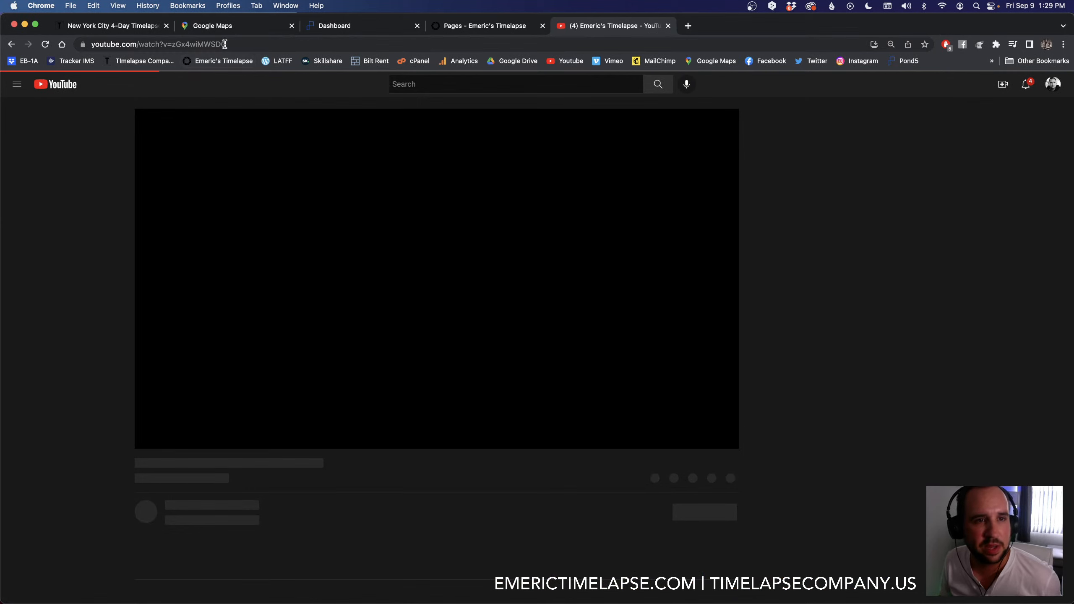
pyautogui.click(222, 44)
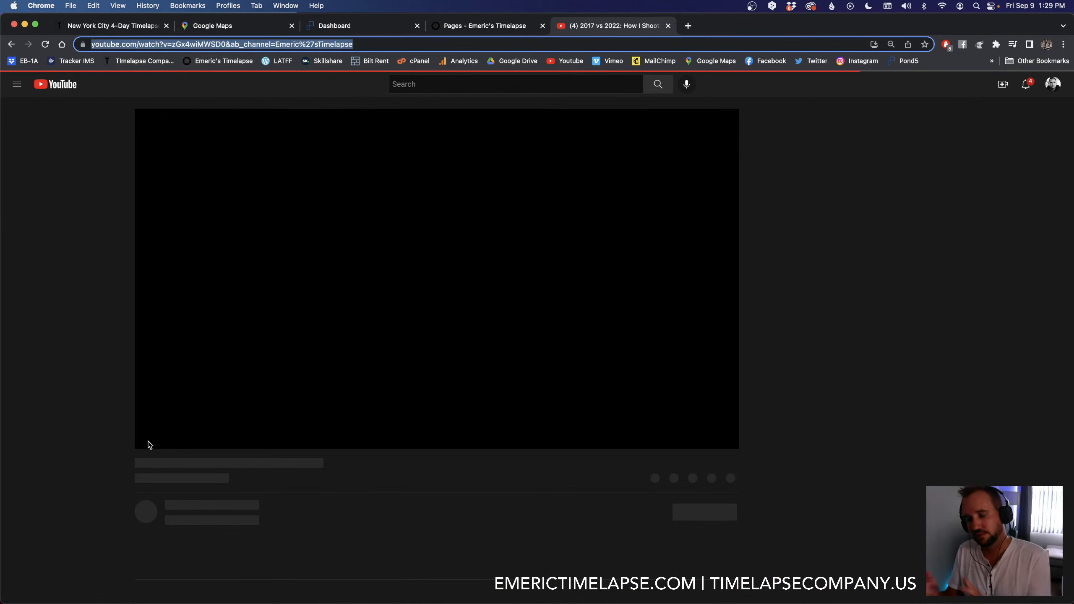
pyautogui.click(147, 437)
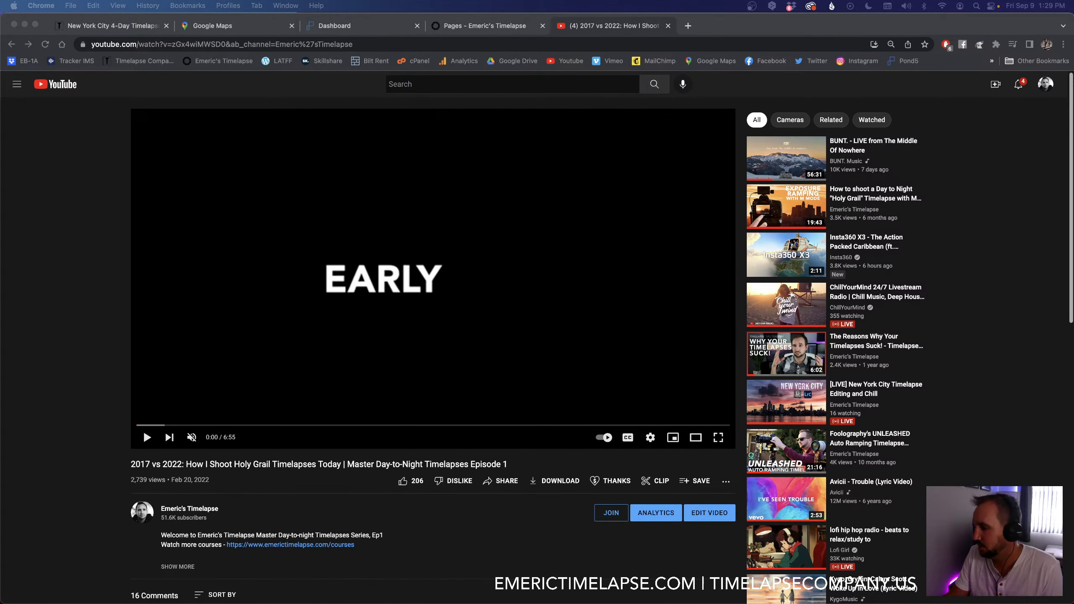
# Step: Look through the comments below the Holy Grail video and return to the player
pyautogui.scroll(-3, 12, 429)
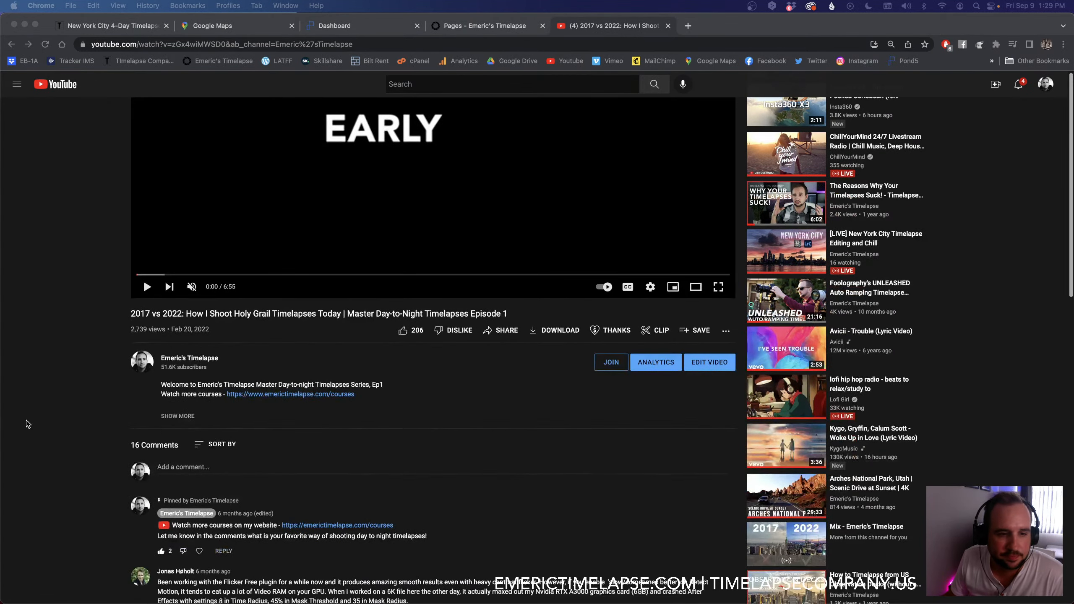
pyautogui.scroll(-2, 26, 420)
pyautogui.scroll(2, 26, 420)
pyautogui.scroll(-1, 26, 419)
pyautogui.scroll(-6, 26, 420)
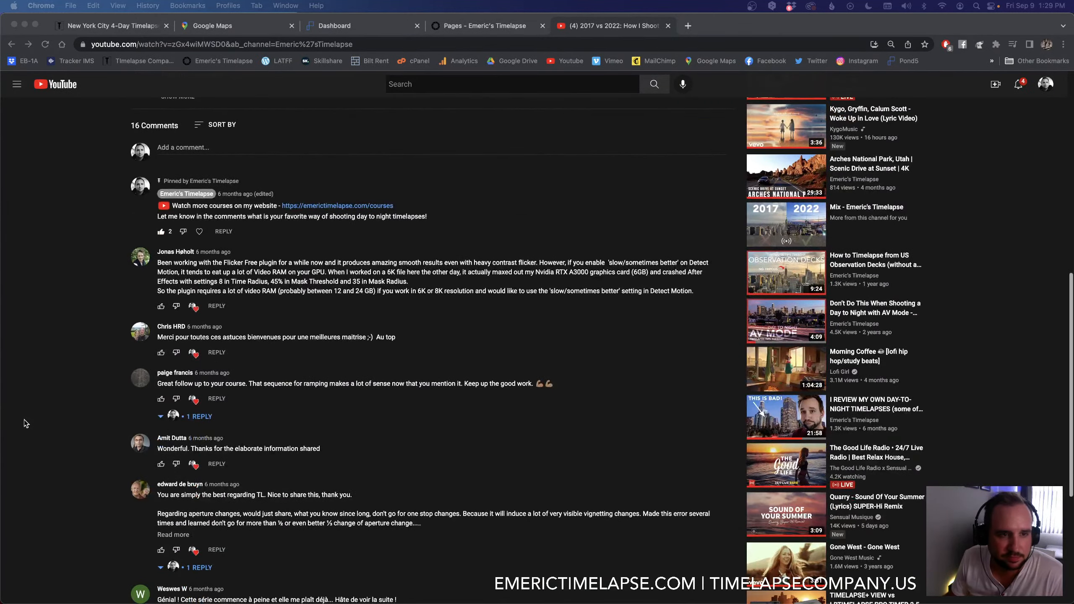
pyautogui.scroll(9, 23, 420)
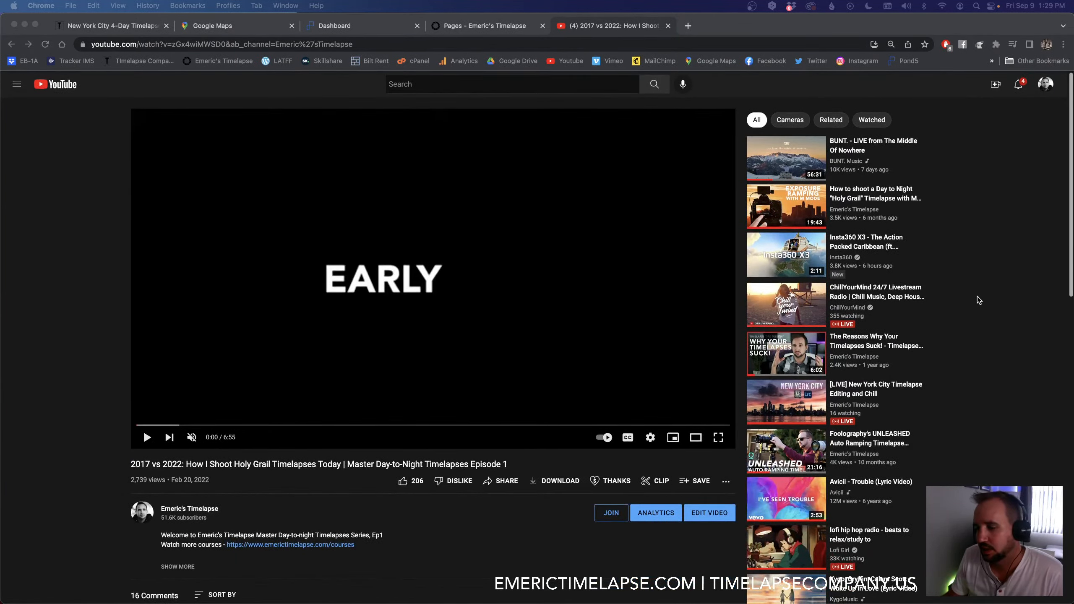
# Step: Switch to Finder, open the EXPORT folder inside TIMELAPSES on the MU drive and widen its file column to show full names
pyautogui.press('super+Tab')
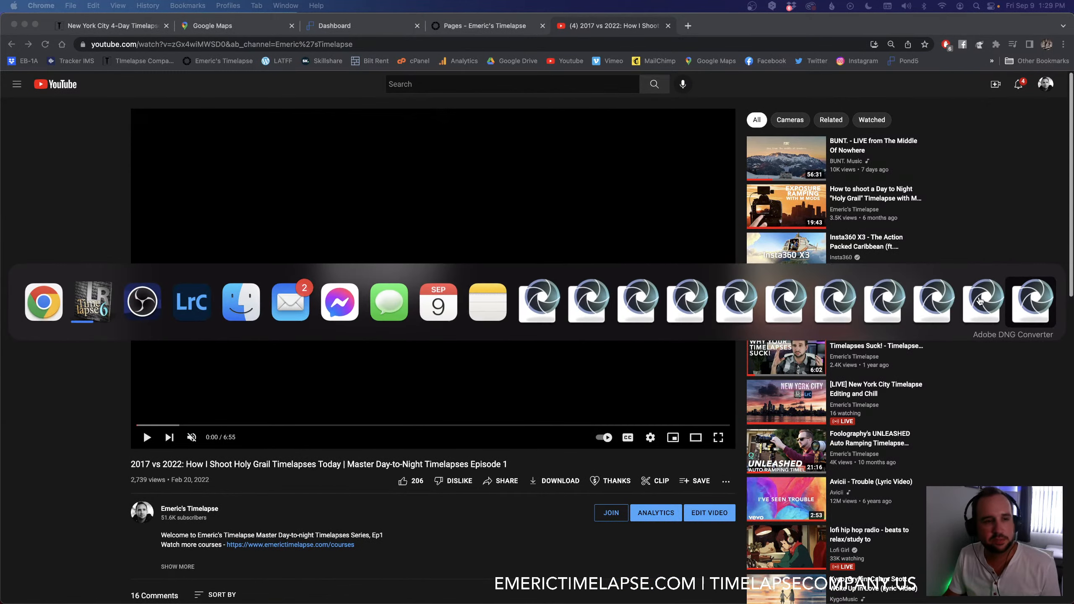
pyautogui.press('super+Tab')
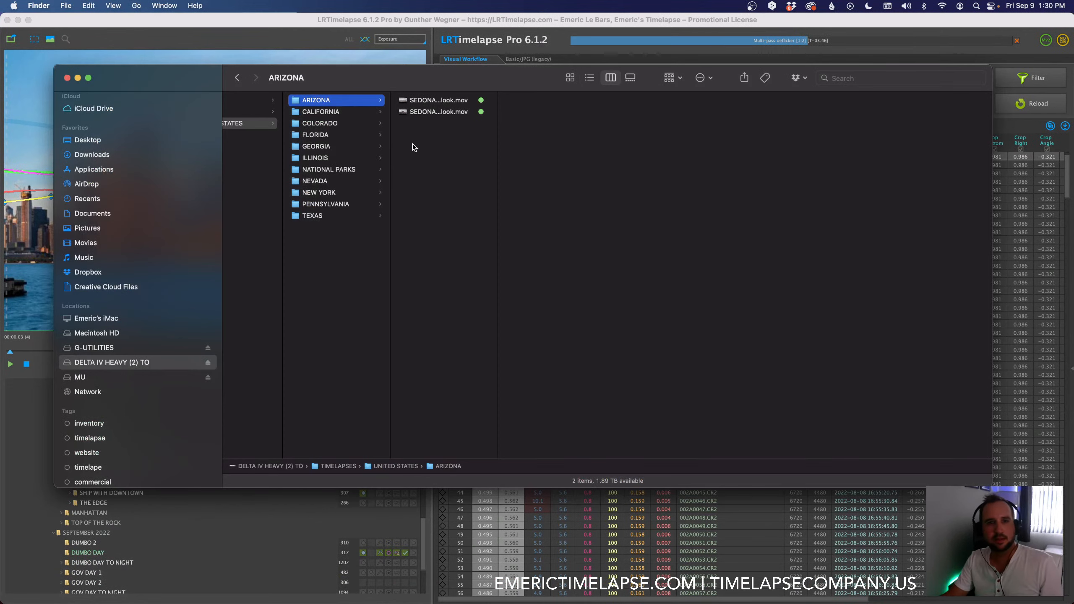
pyautogui.hscroll(-5, 465, 187)
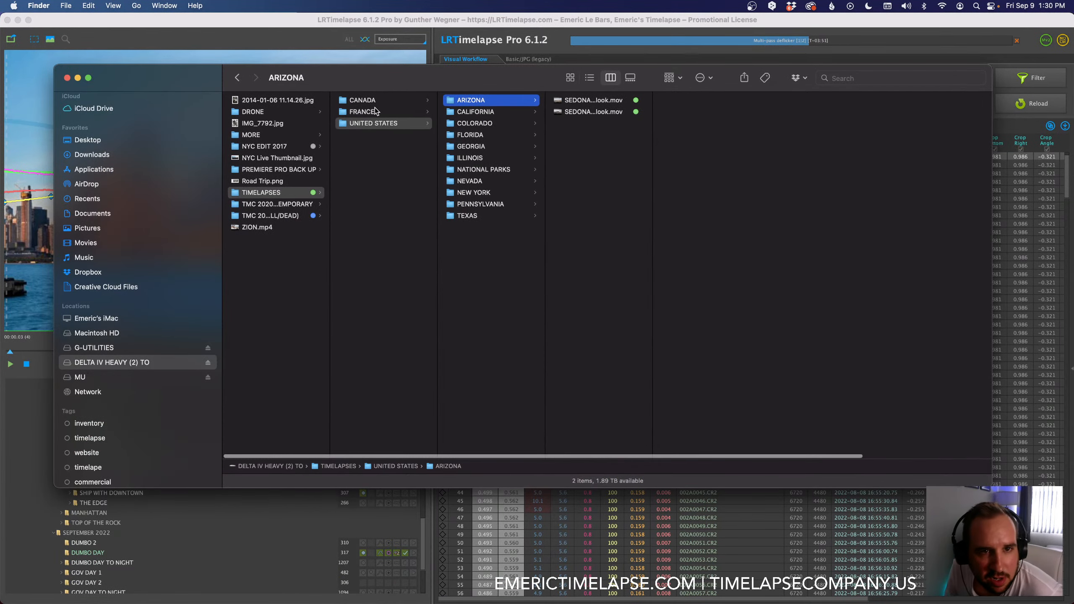
pyautogui.click(85, 378)
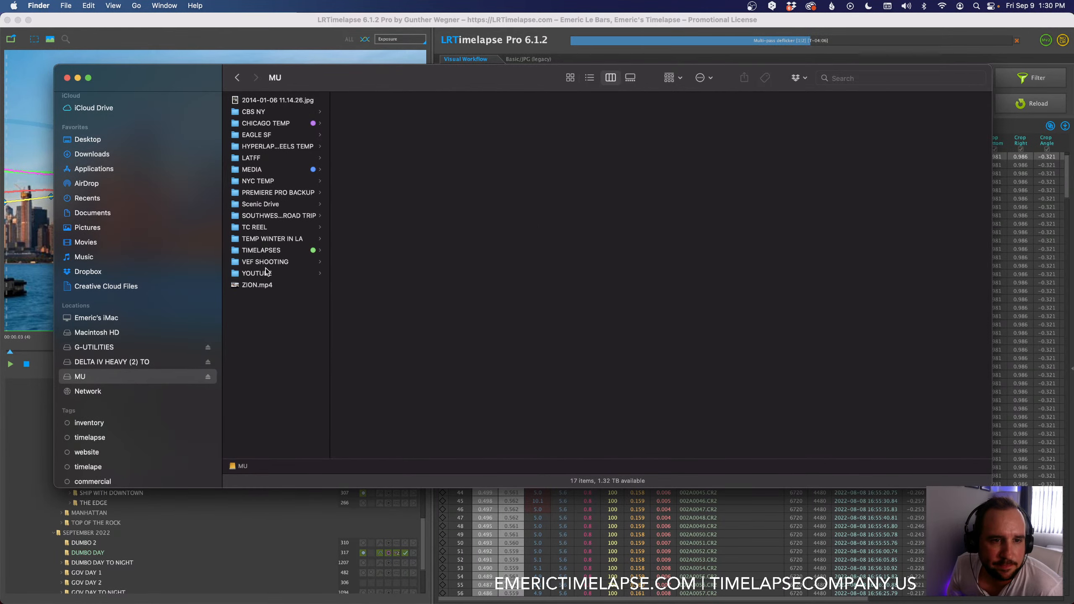
pyautogui.click(267, 252)
pyautogui.click(366, 113)
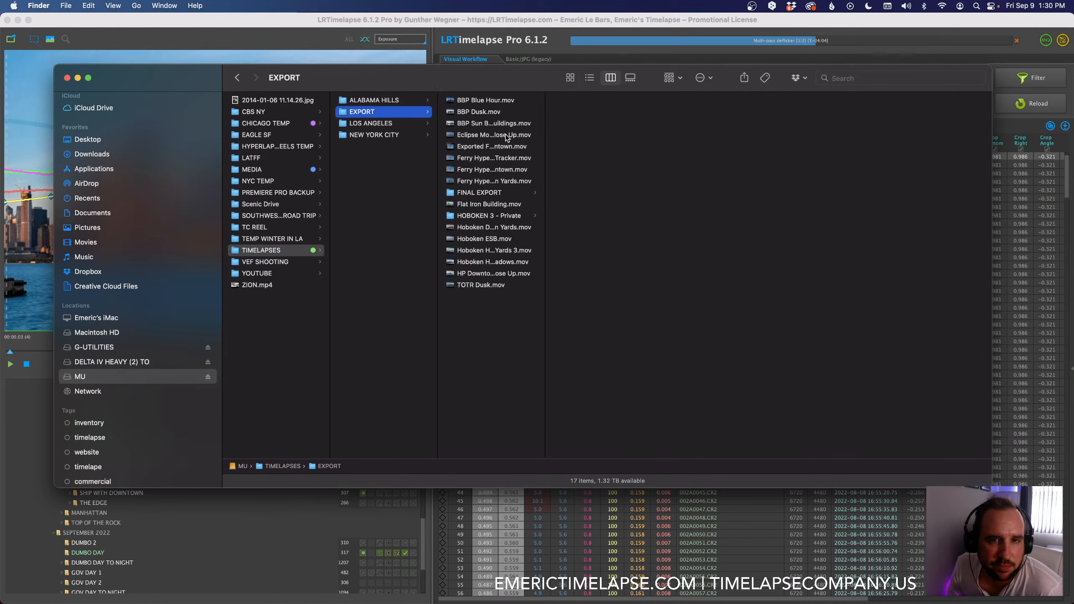
pyautogui.moveTo(547, 142); pyautogui.dragTo(669, 146)
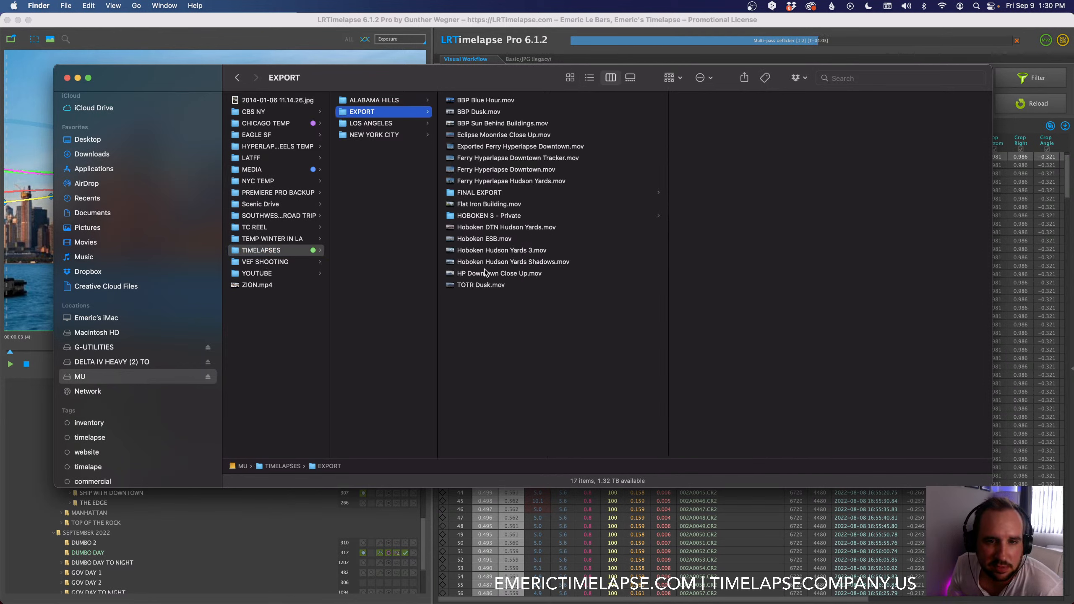
# Step: Look into HOBOKEN 3 - Private, preview exported clips from Eclipse Moonrise Close Up.mov to TOTR Dusk.mov, and switch back to LRTimelapse
pyautogui.click(482, 216)
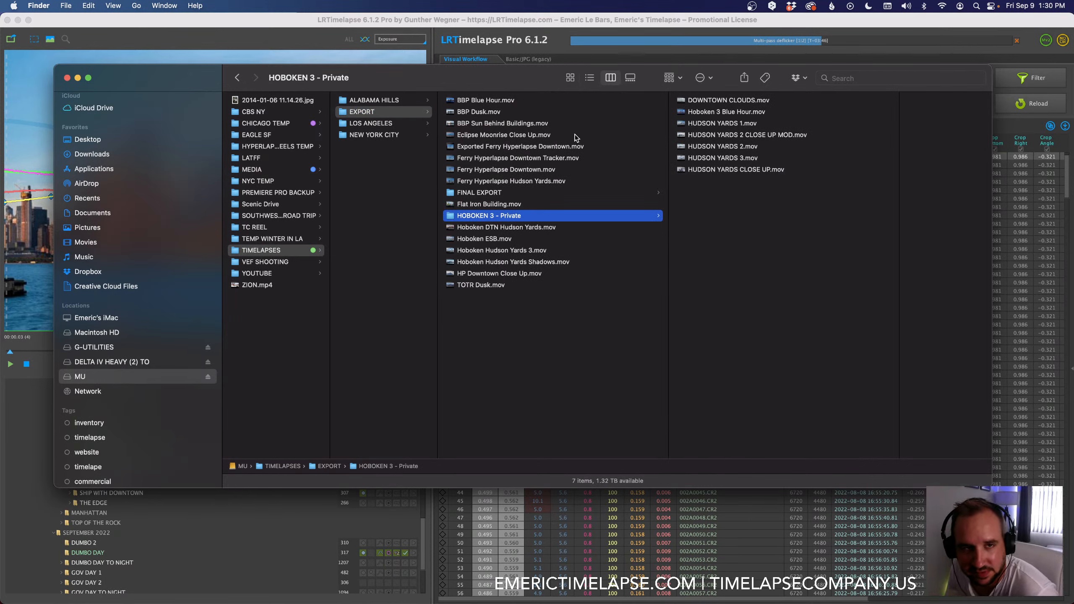
pyautogui.click(487, 159)
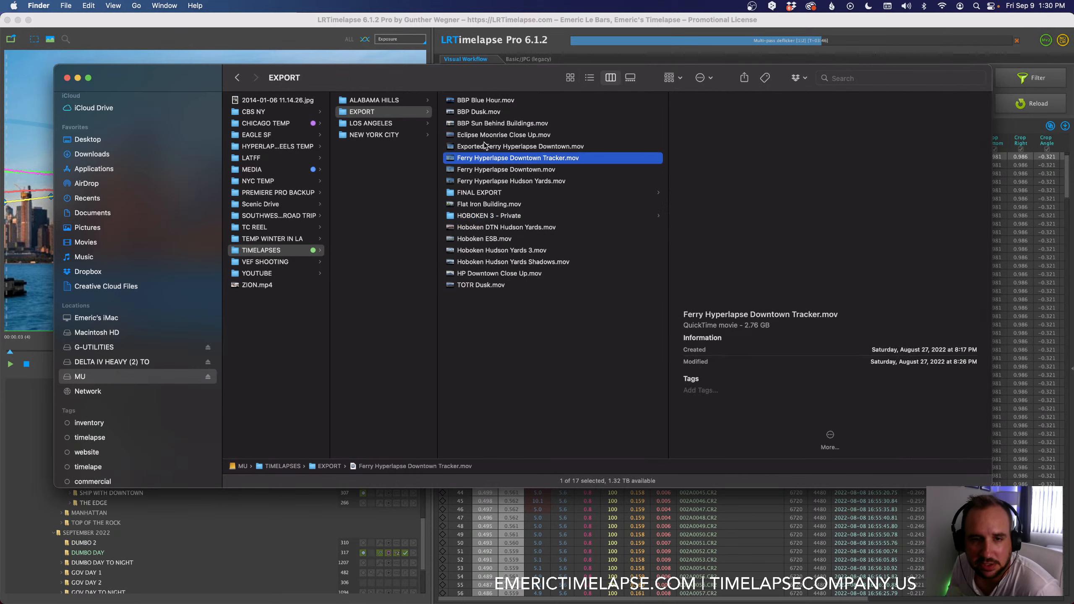
pyautogui.press('Up')
pyautogui.press('Up')
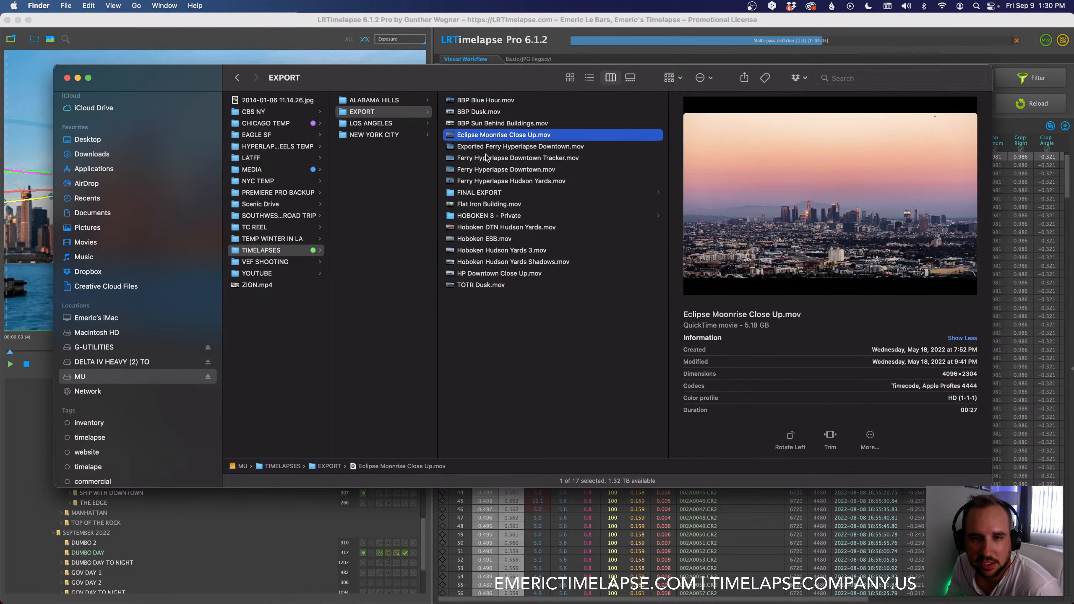
pyautogui.click(486, 250)
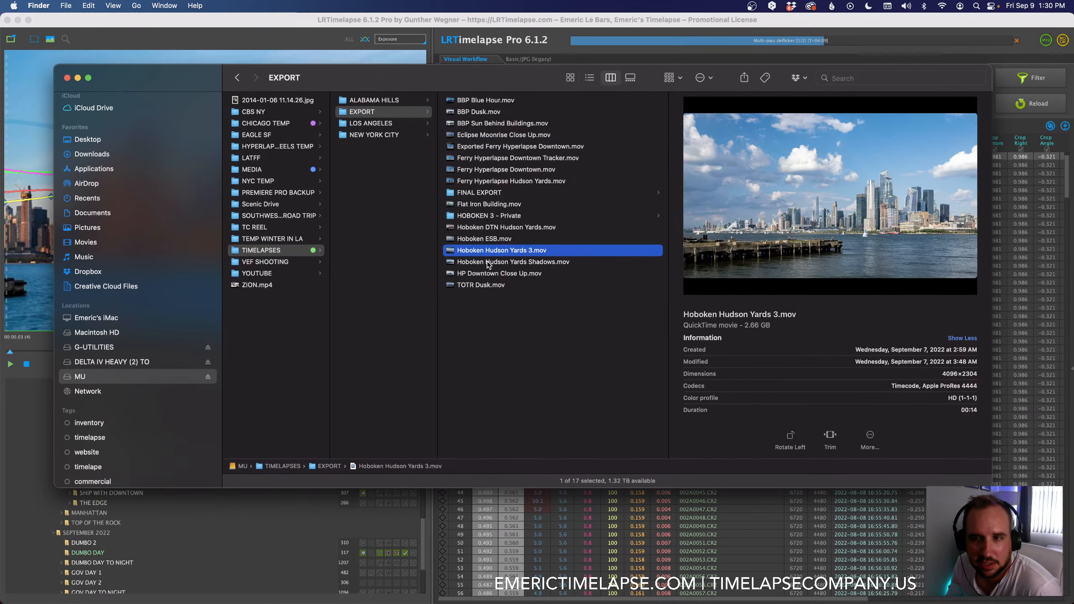
pyautogui.click(487, 263)
pyautogui.press('Down')
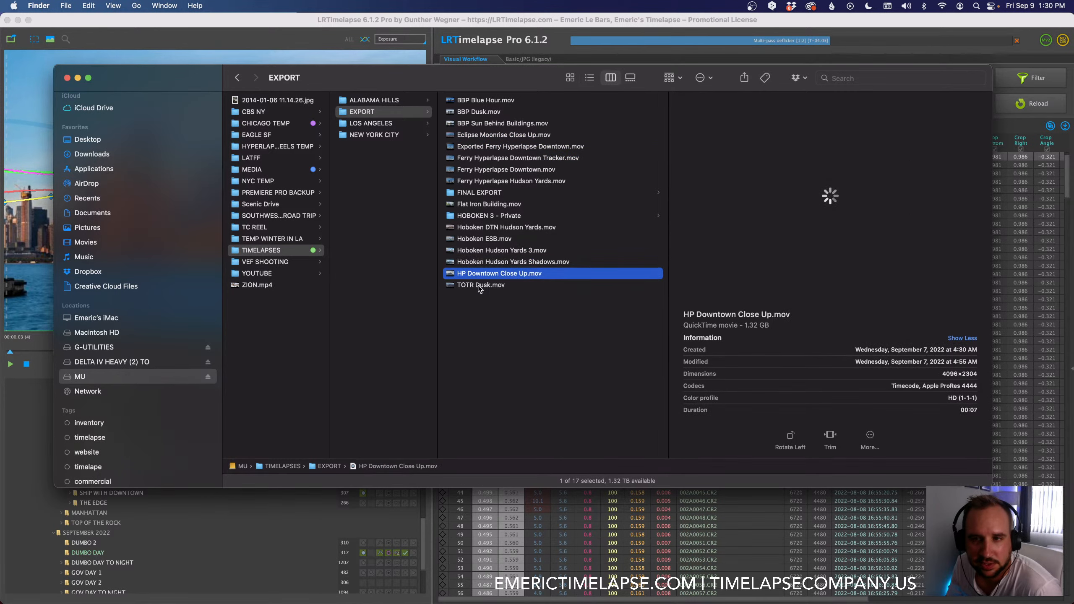
pyautogui.click(478, 285)
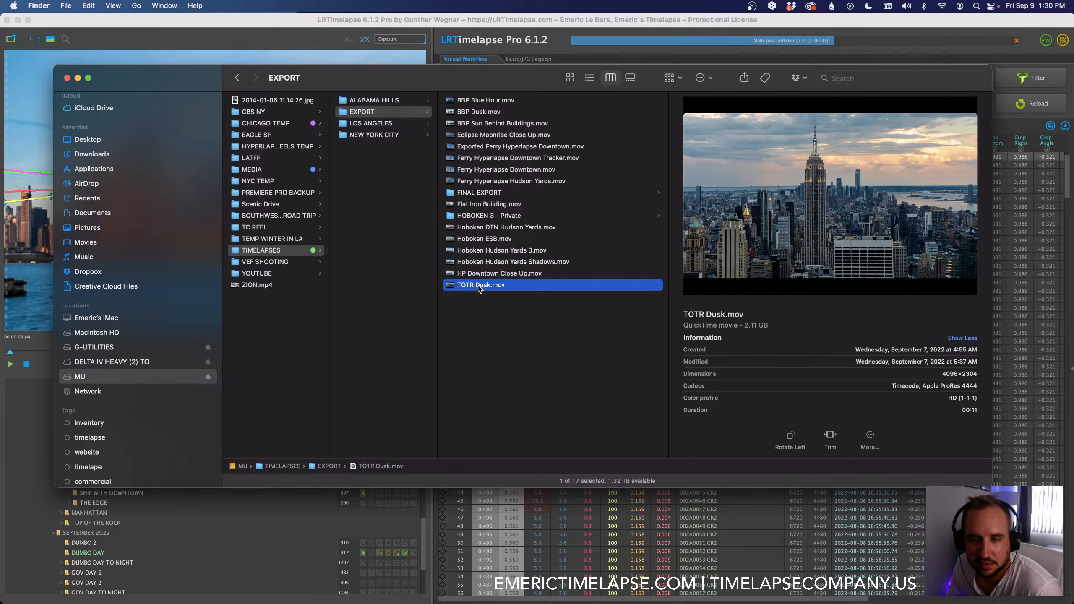
pyautogui.moveTo(827, 203)
pyautogui.click(293, 20)
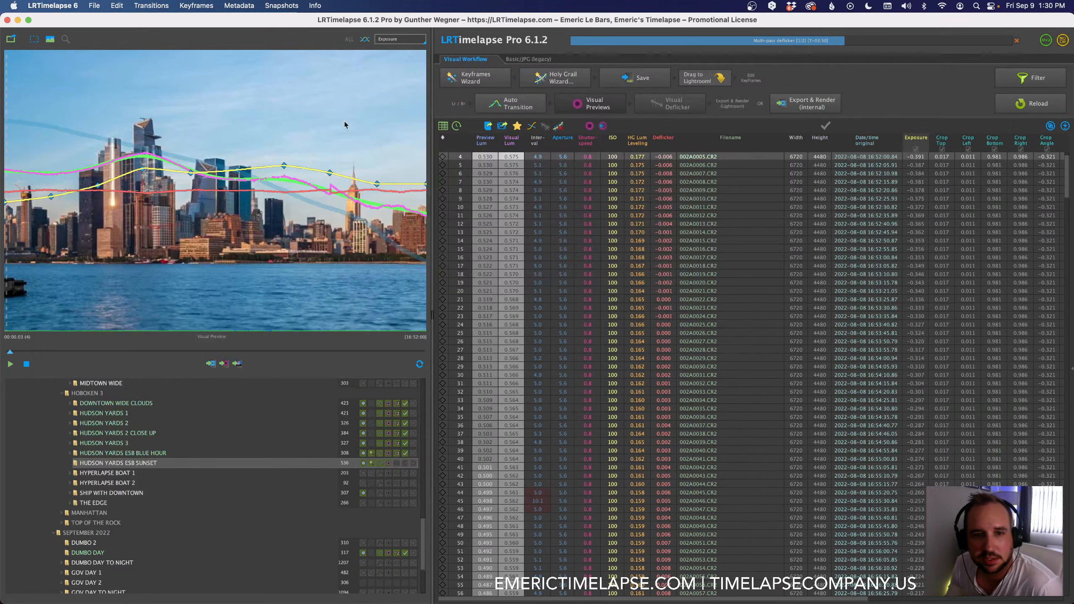